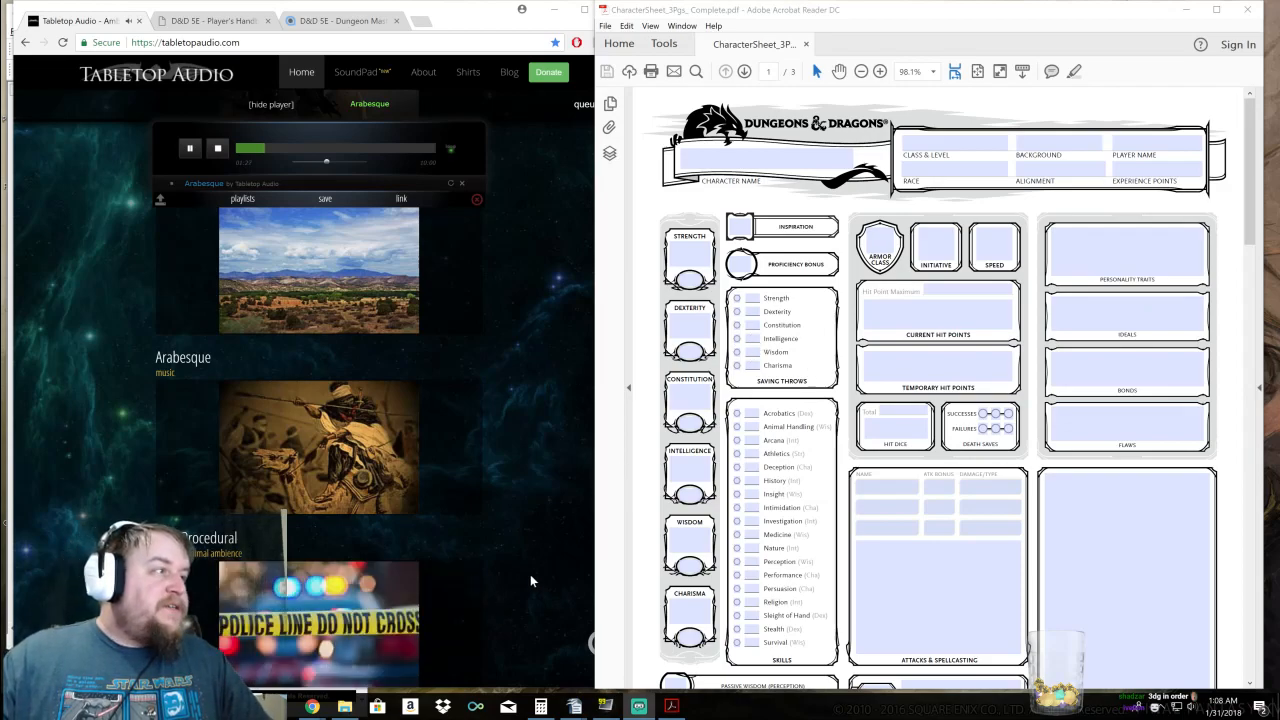
Switch to the Dungeons & Dragons Dice Roller, roll 4d6, and enter 9 as the Strength score on the character sheet
mouse_move(312, 706)
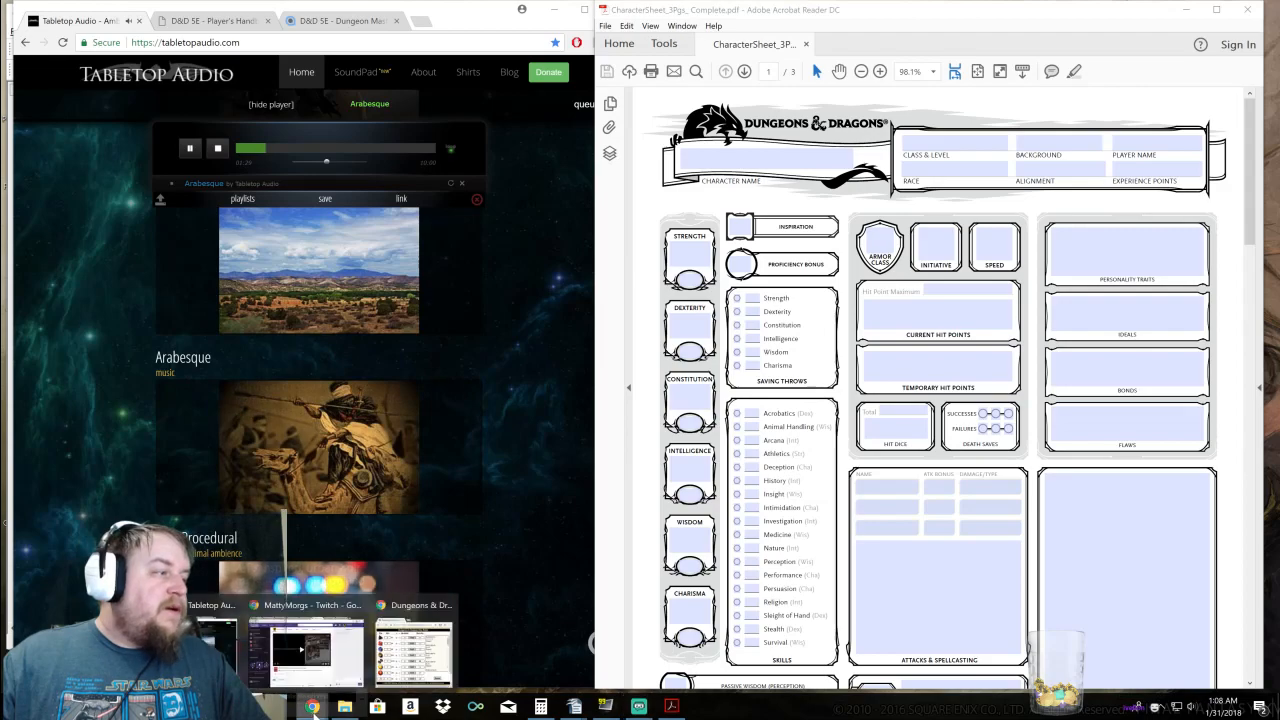
click(430, 635)
click(299, 674)
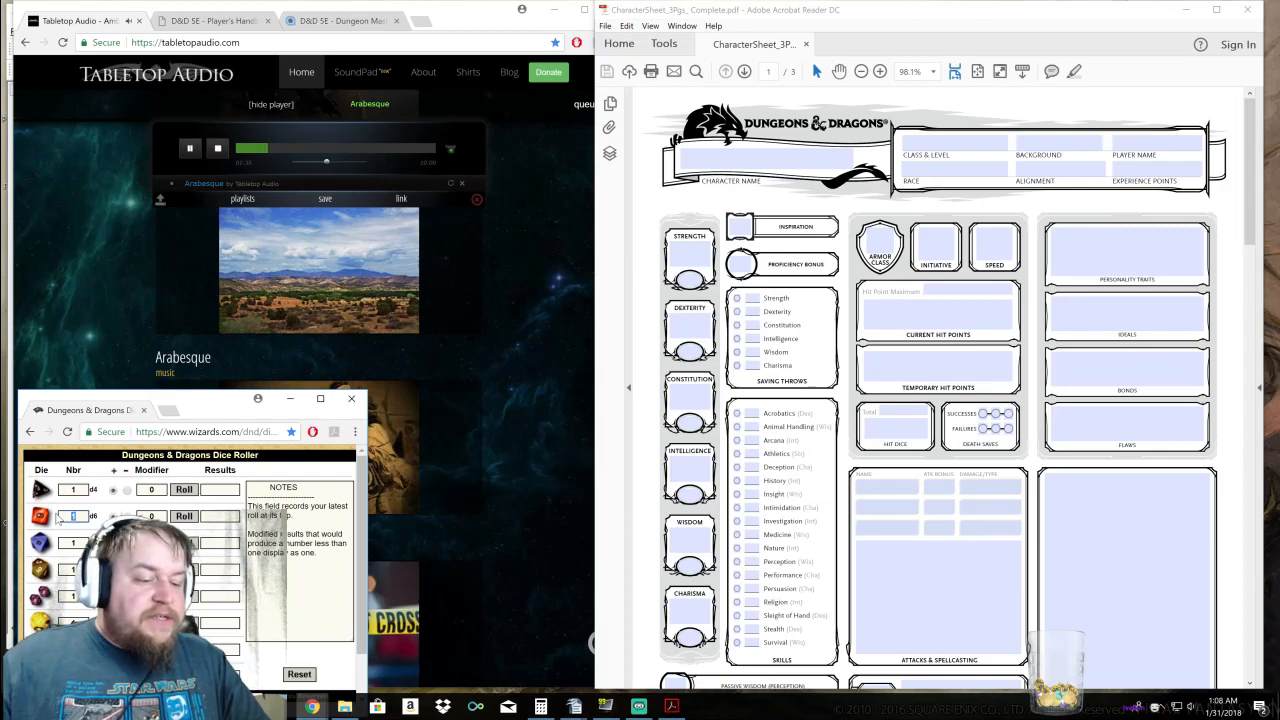
text(4)
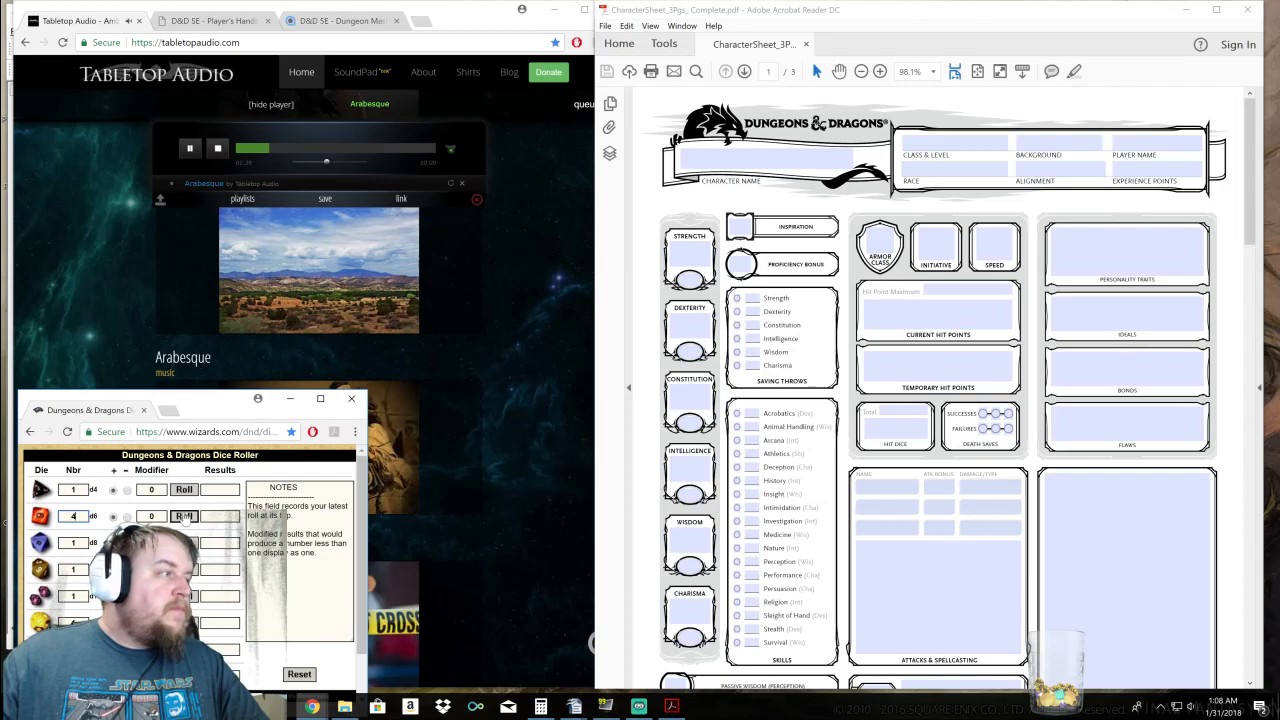
click(185, 517)
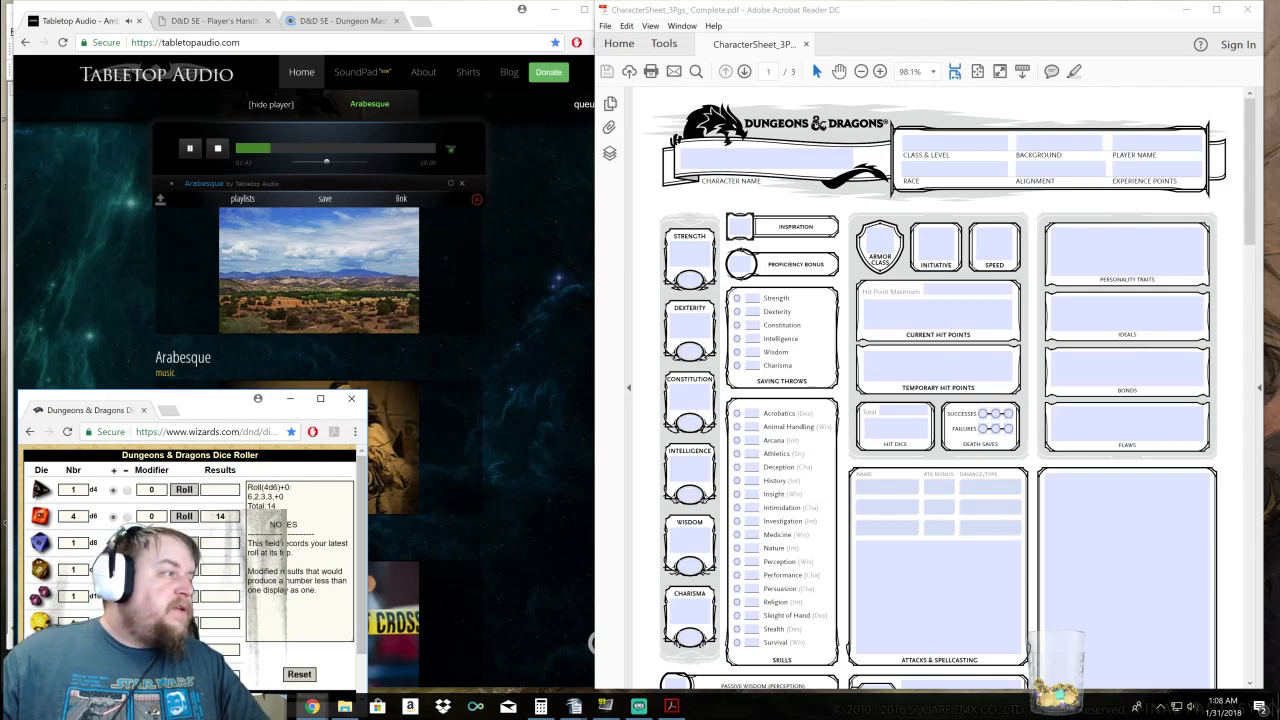
click(692, 256)
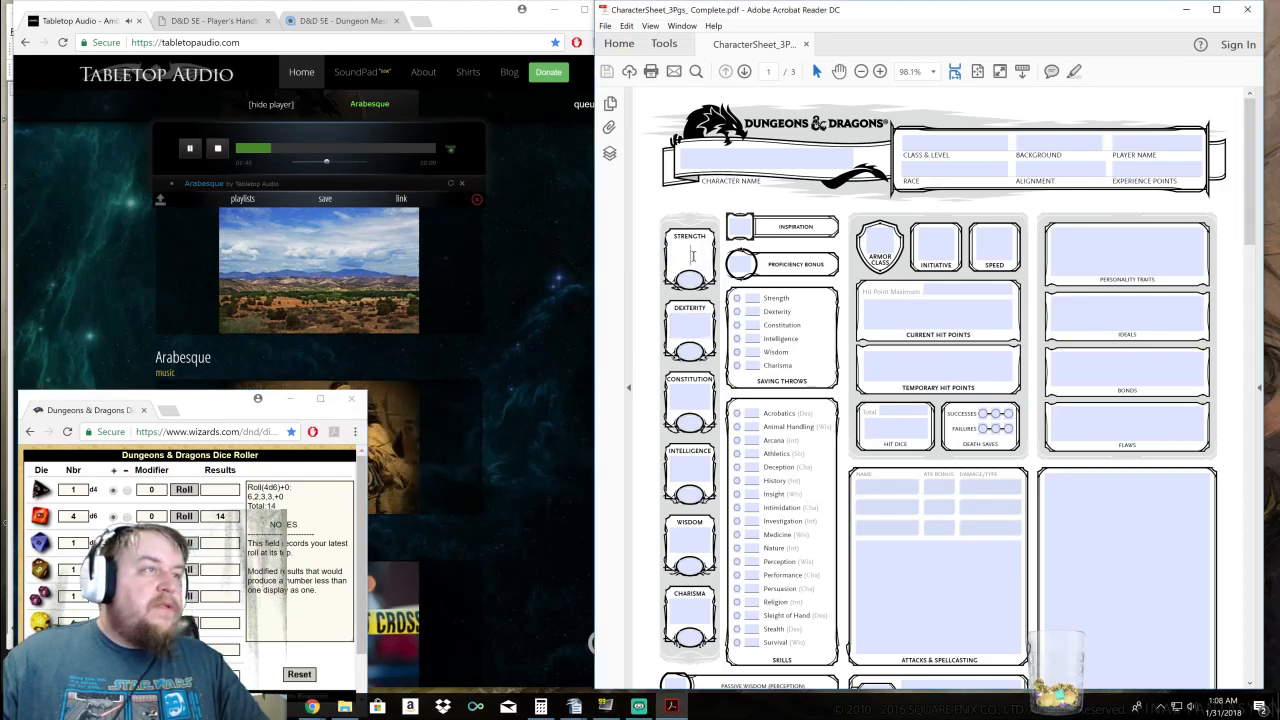
text(9)
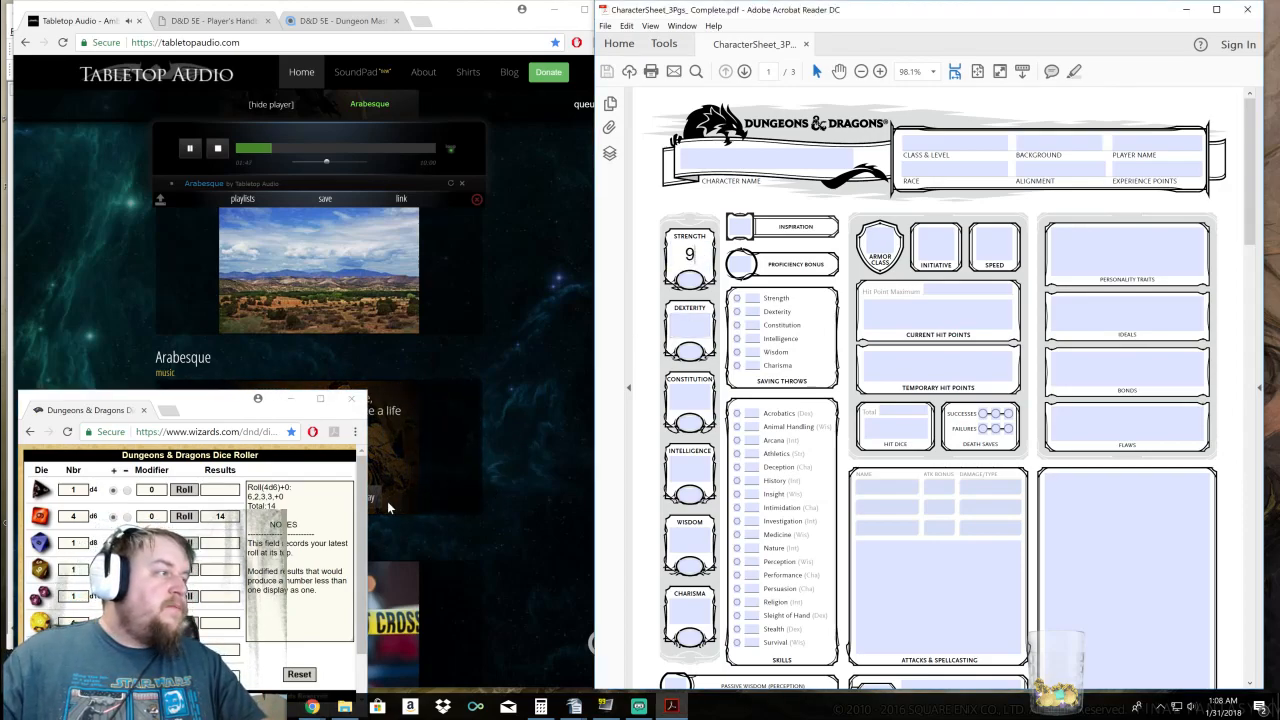
Roll 4d6 plus a single replacement d6, and enter 15 as the Dexterity score
click(184, 516)
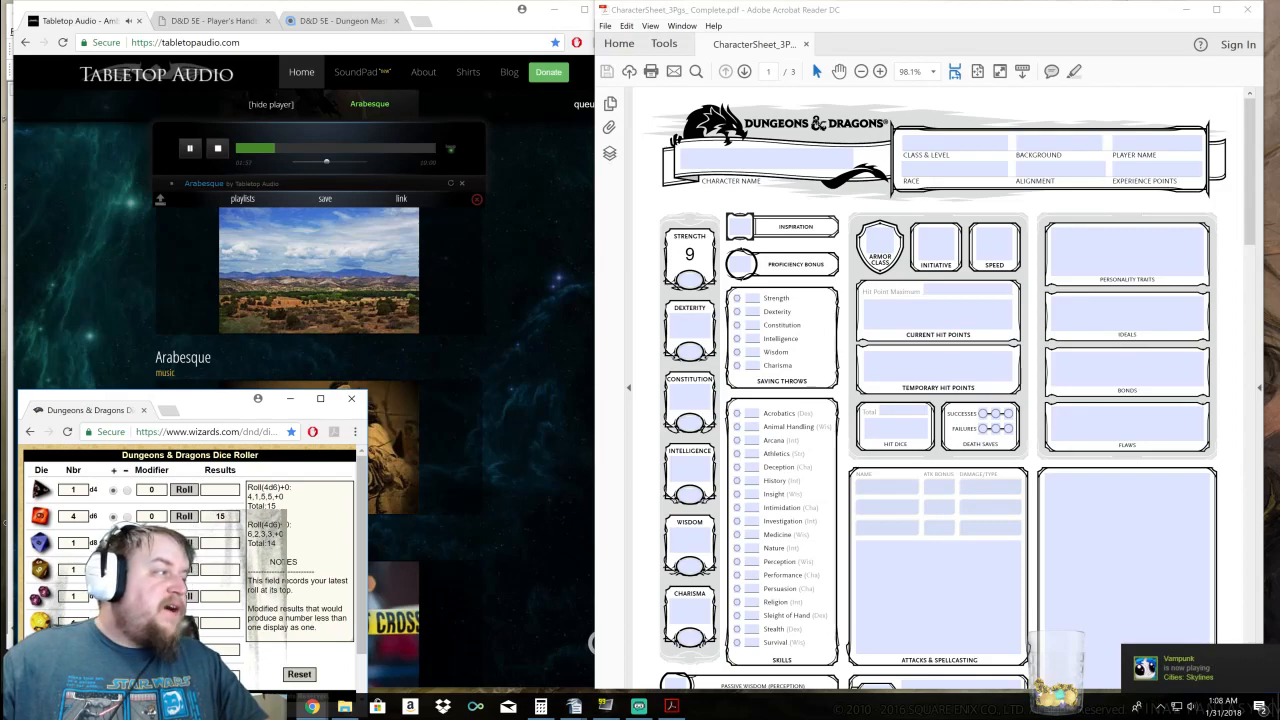
click(183, 516)
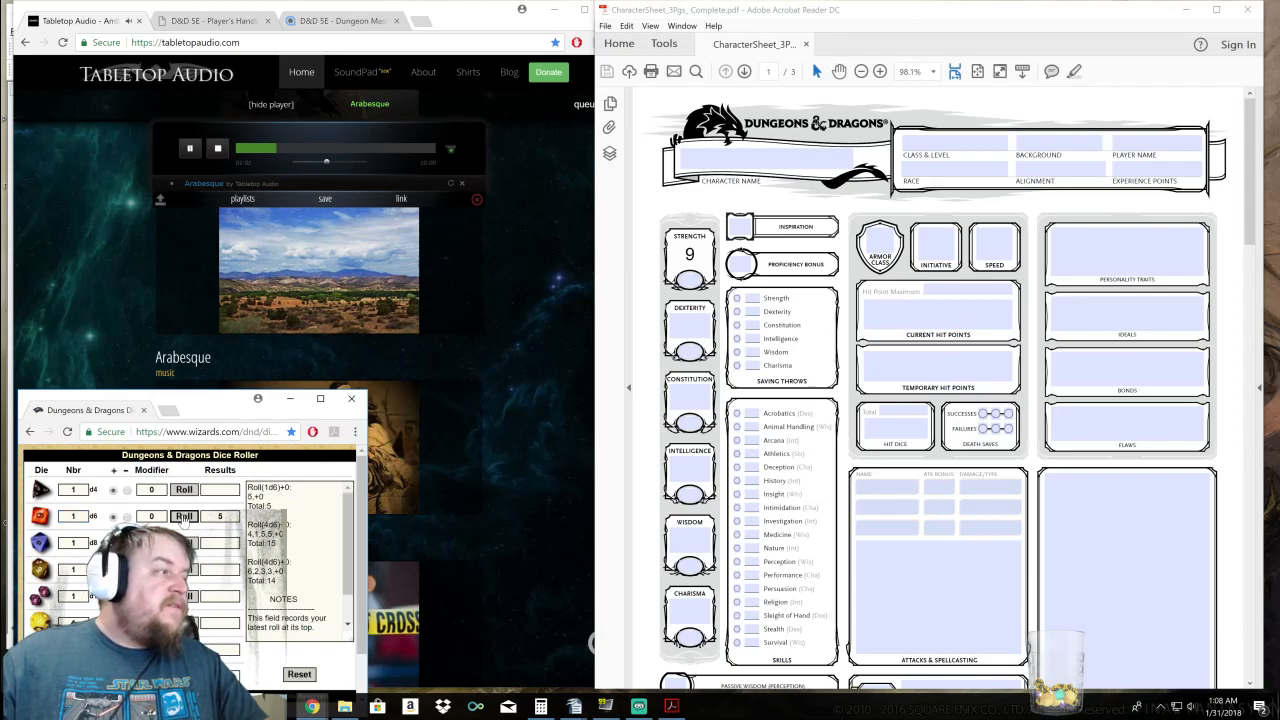
click(700, 326)
text(1)
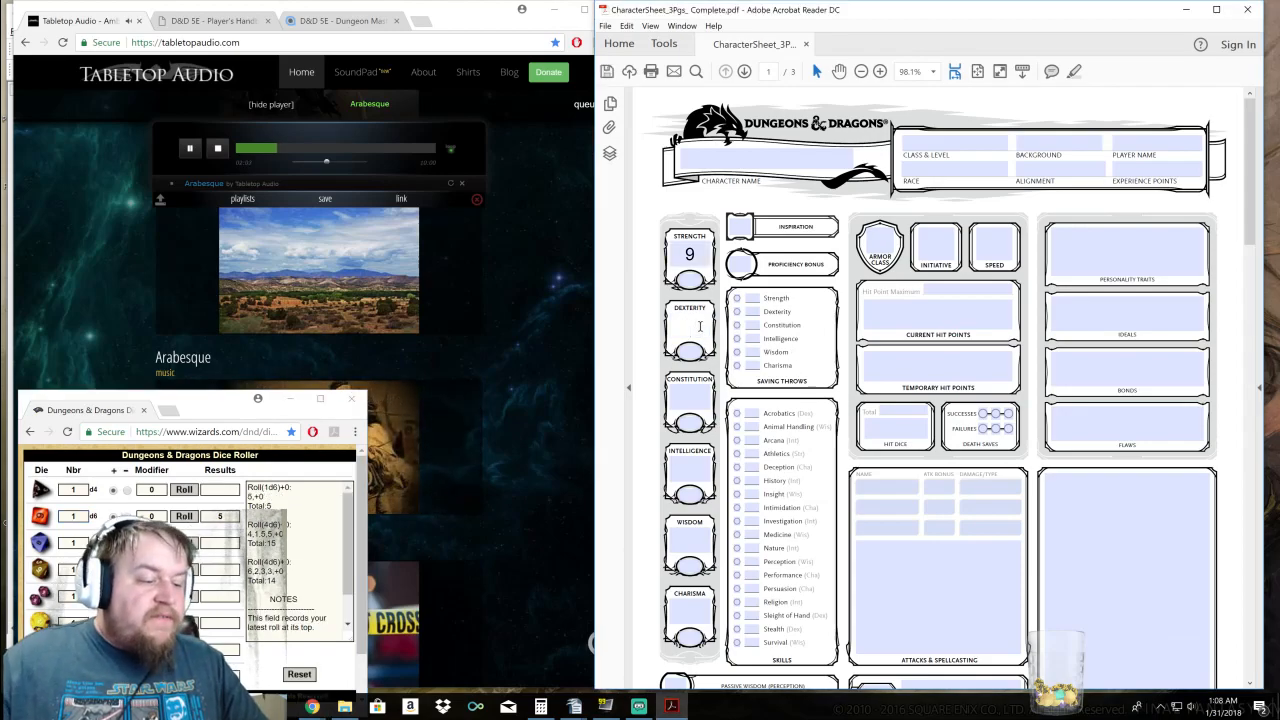
text(5)
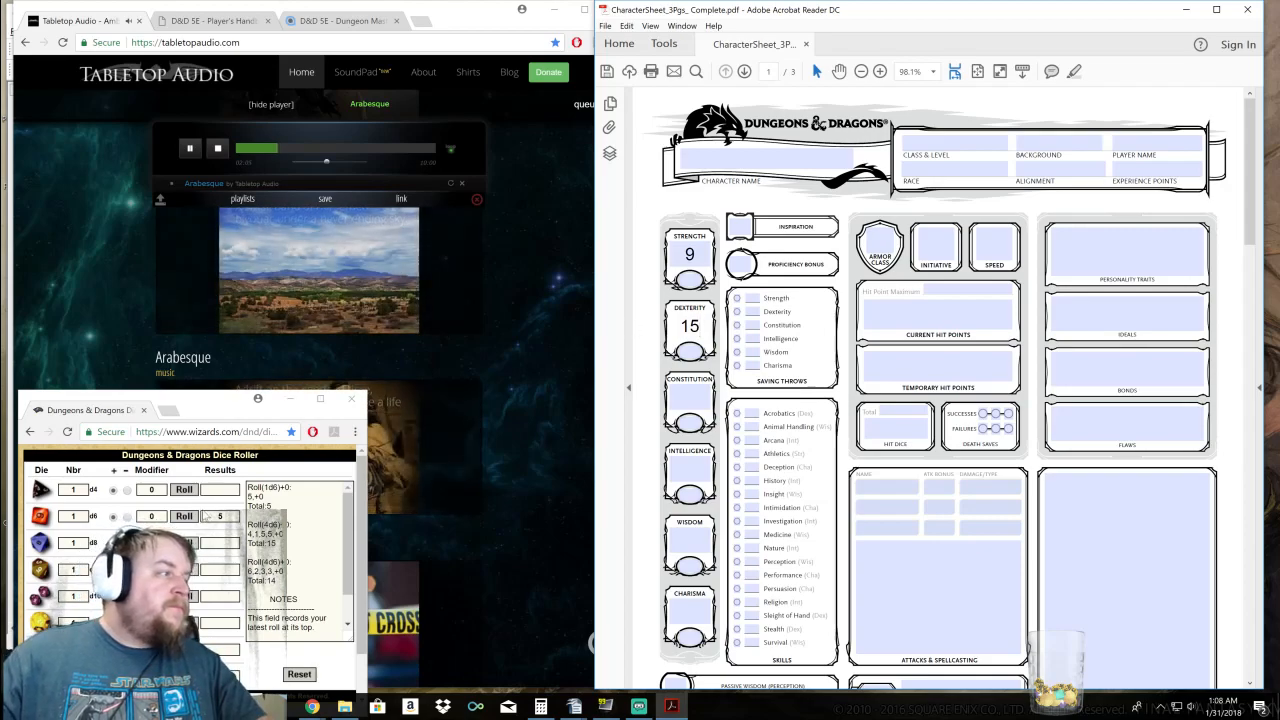
Roll 4d6 and one extra d6 for Constitution, and enter 14 as its score
double_click(73, 516)
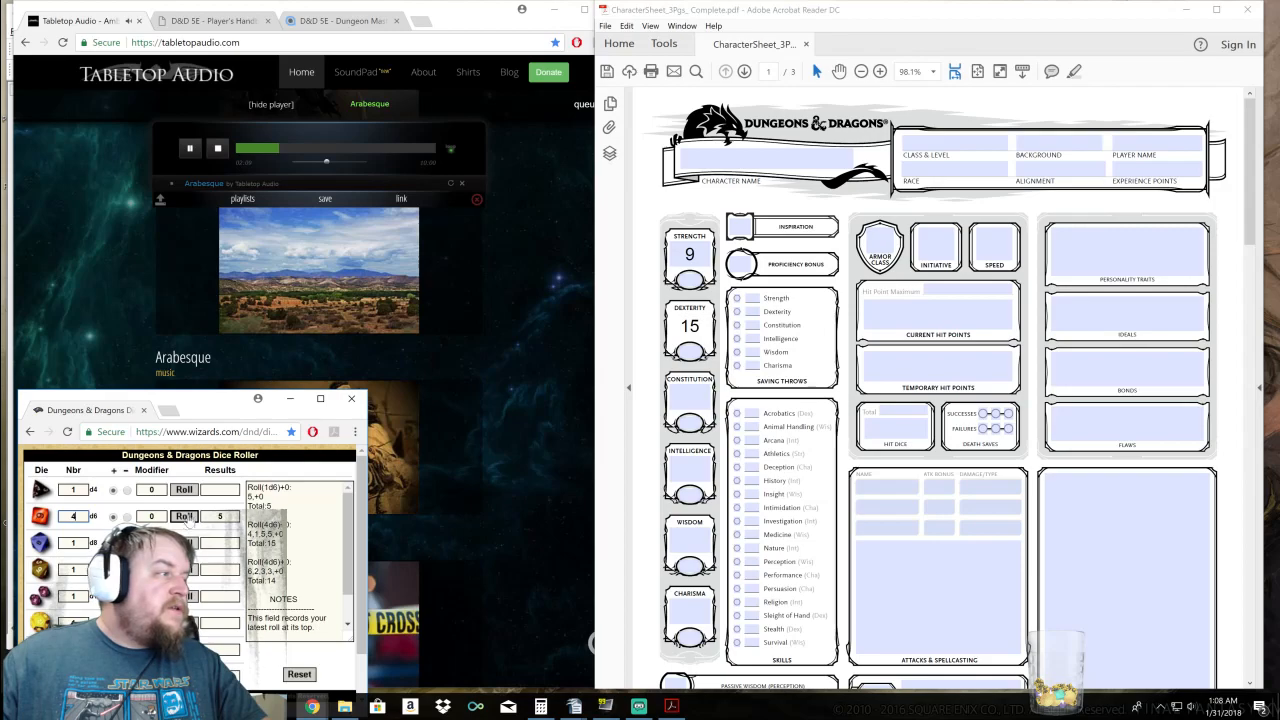
click(186, 517)
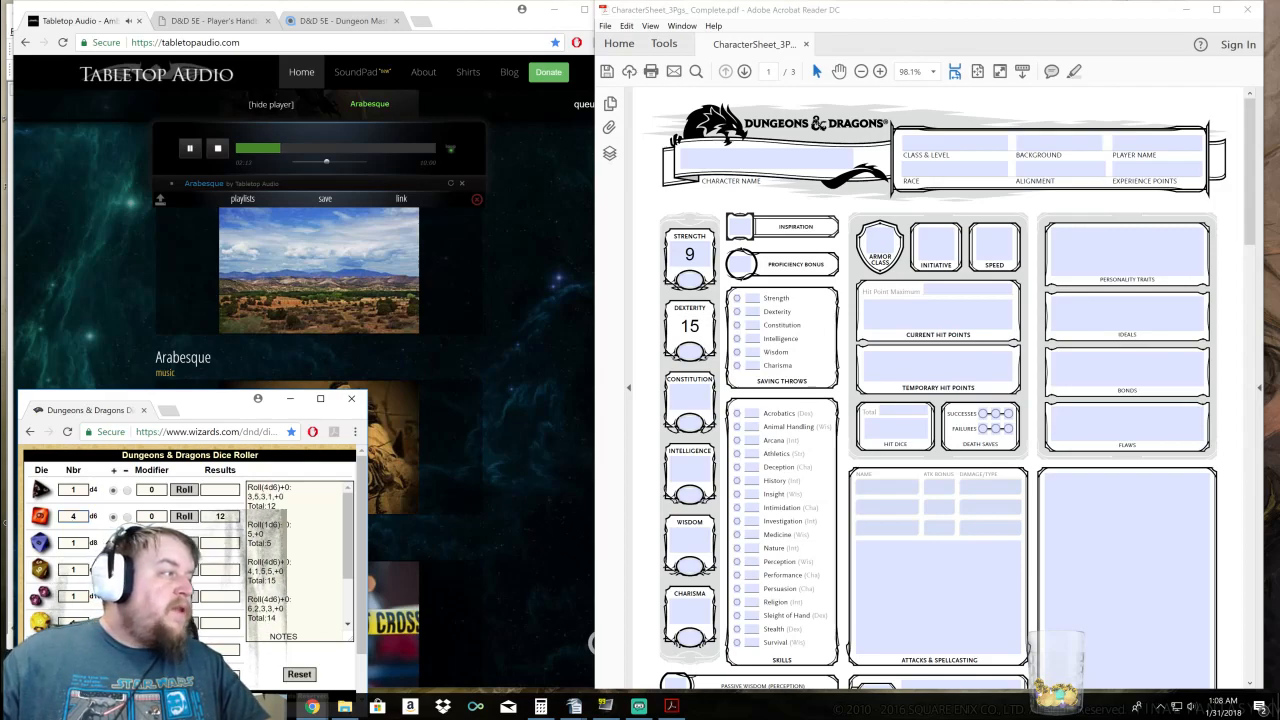
click(183, 518)
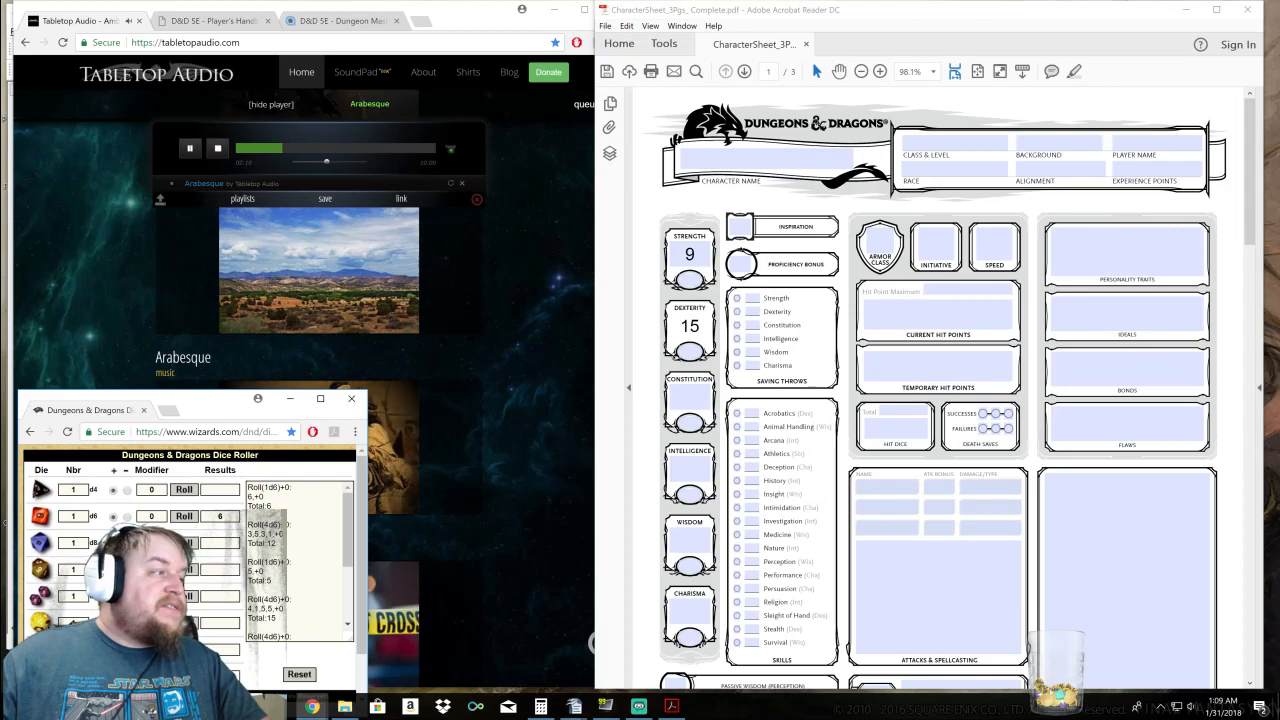
click(695, 397)
text(14)
key(BackSpace)
text(4)
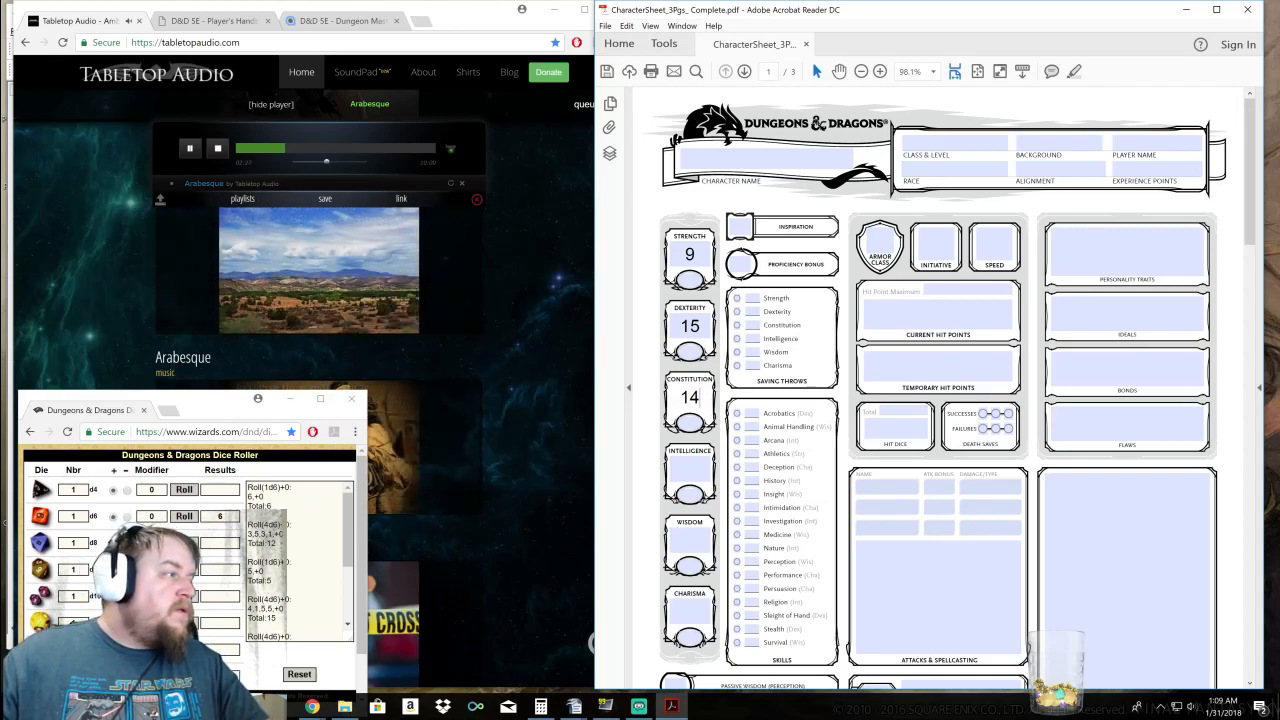
Roll 4d6 and one extra d6 for Intelligence, and enter 15 as its score
double_click(73, 516)
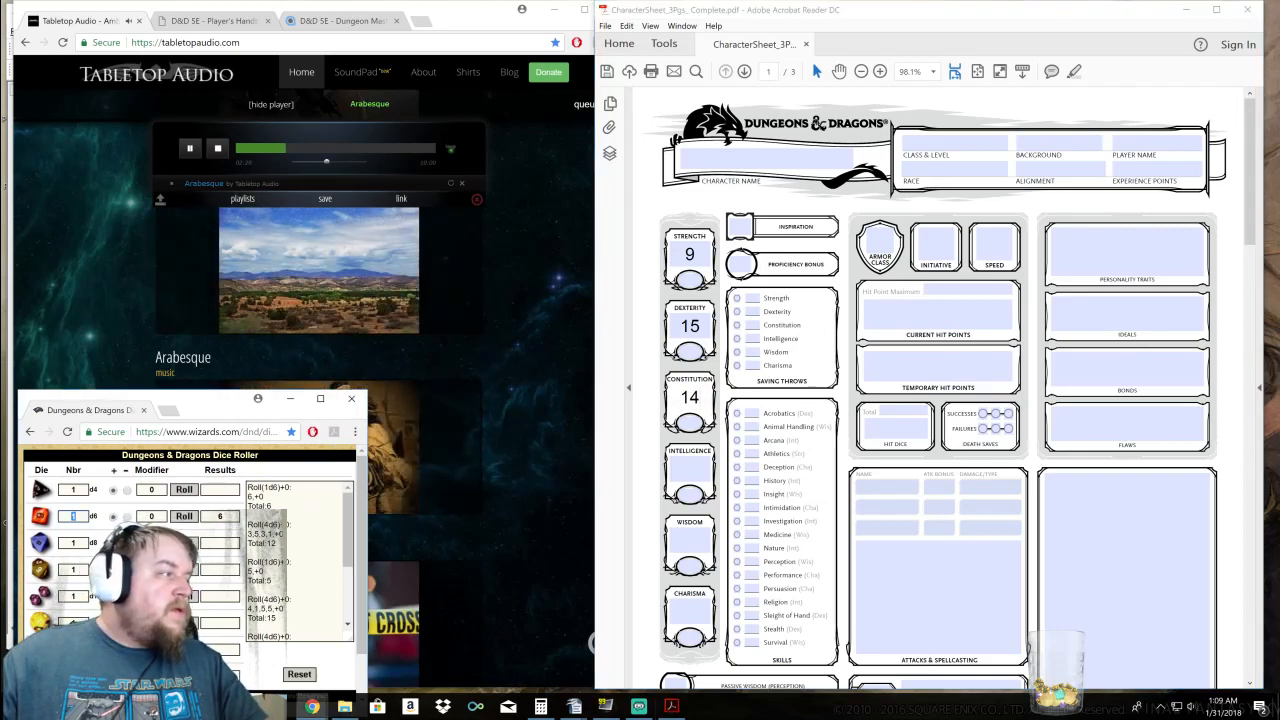
click(180, 519)
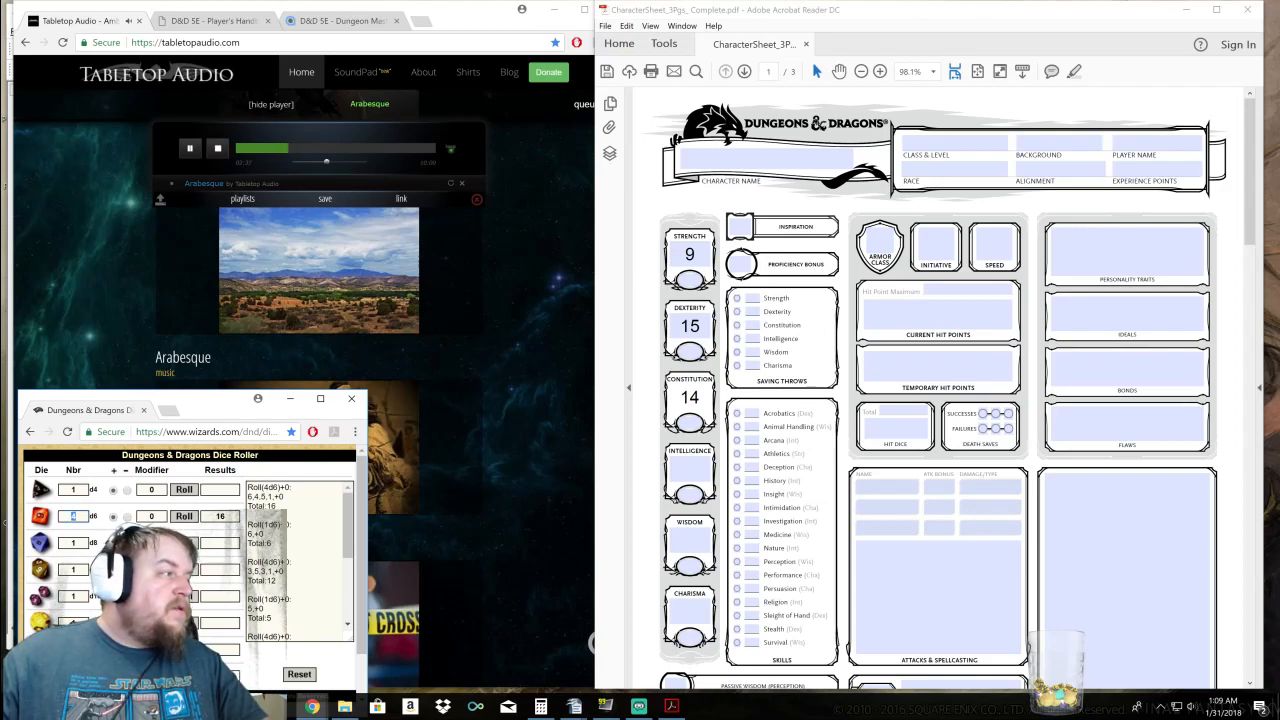
click(184, 520)
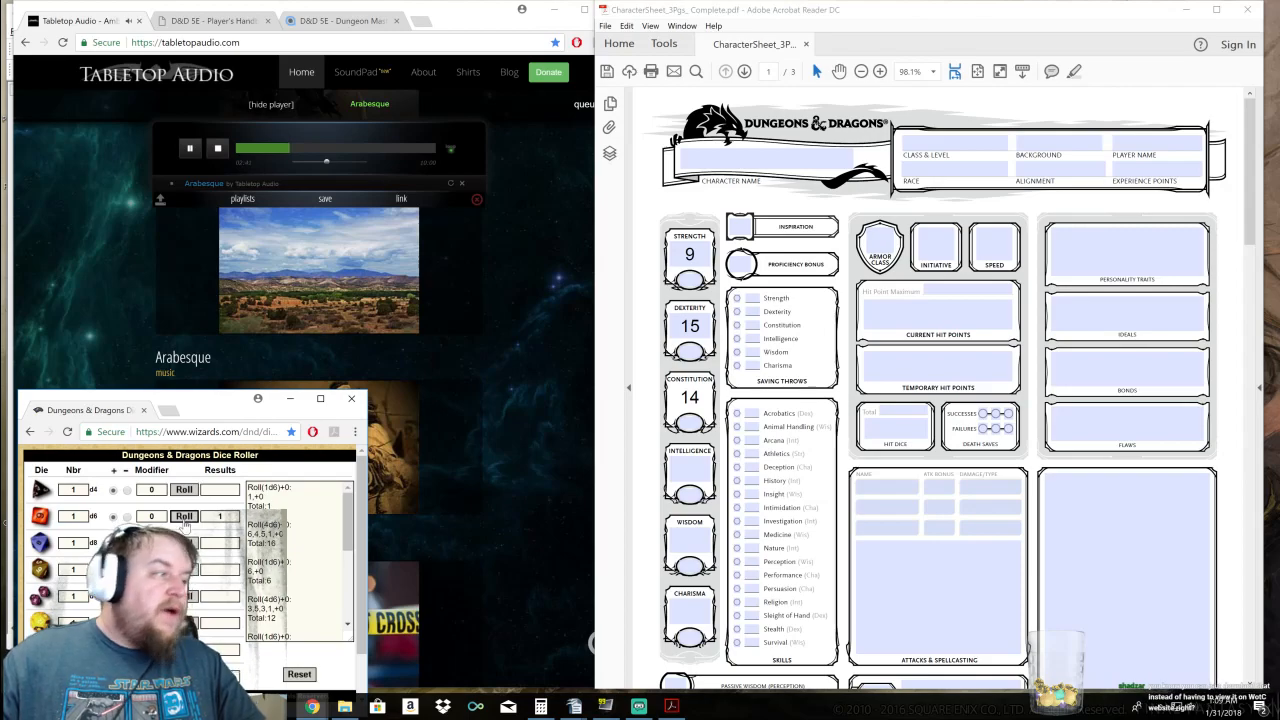
click(702, 470)
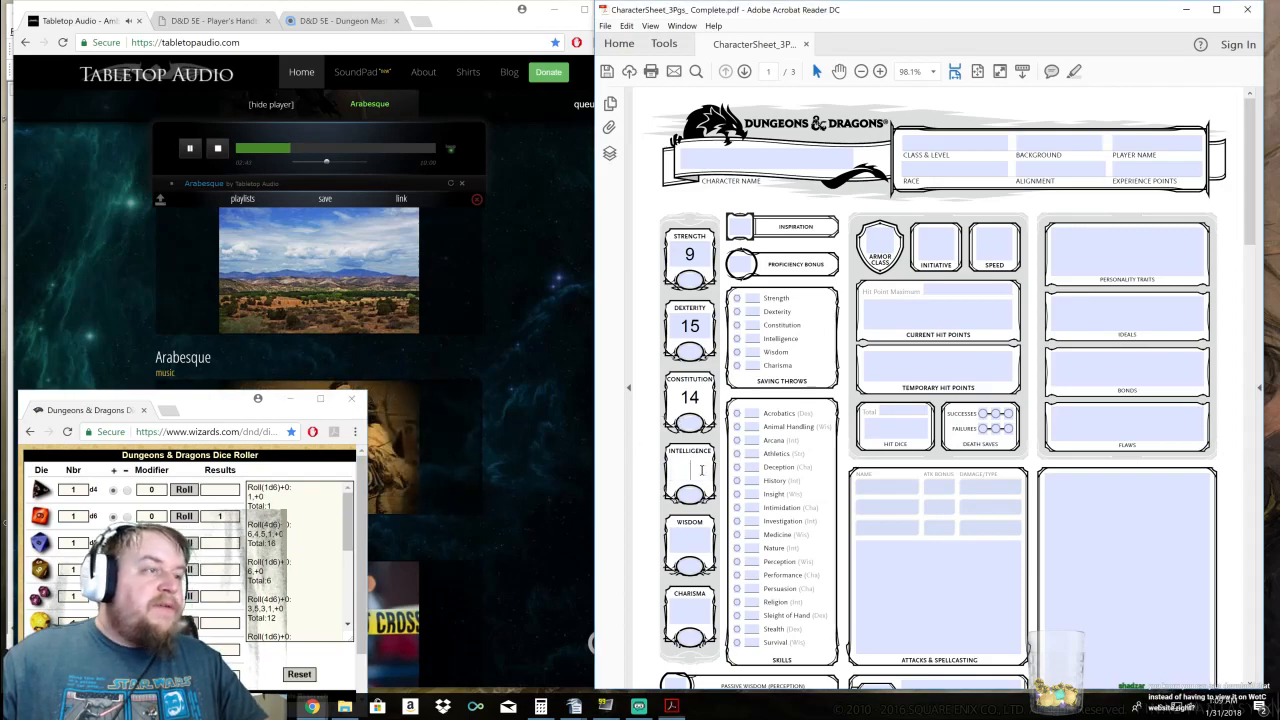
text(15)
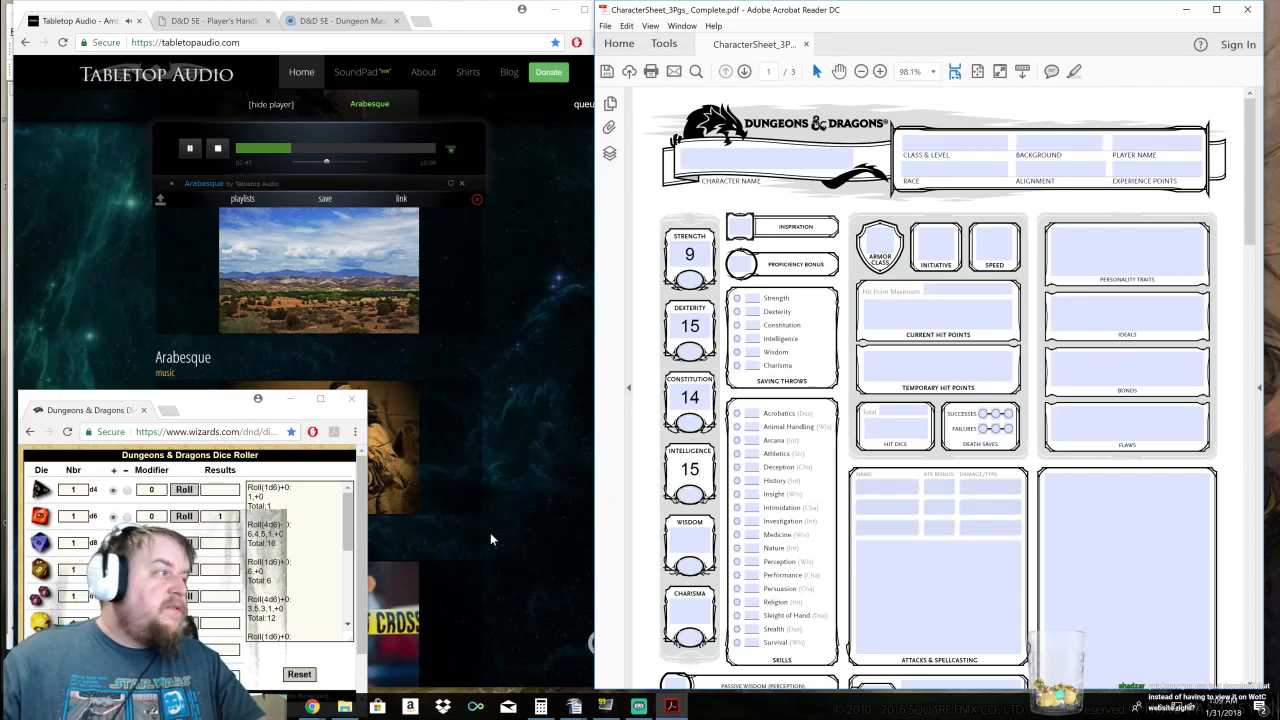
Roll 4d6 and one extra d6 for Wisdom, and enter 15 as its score
double_click(73, 516)
text(4)
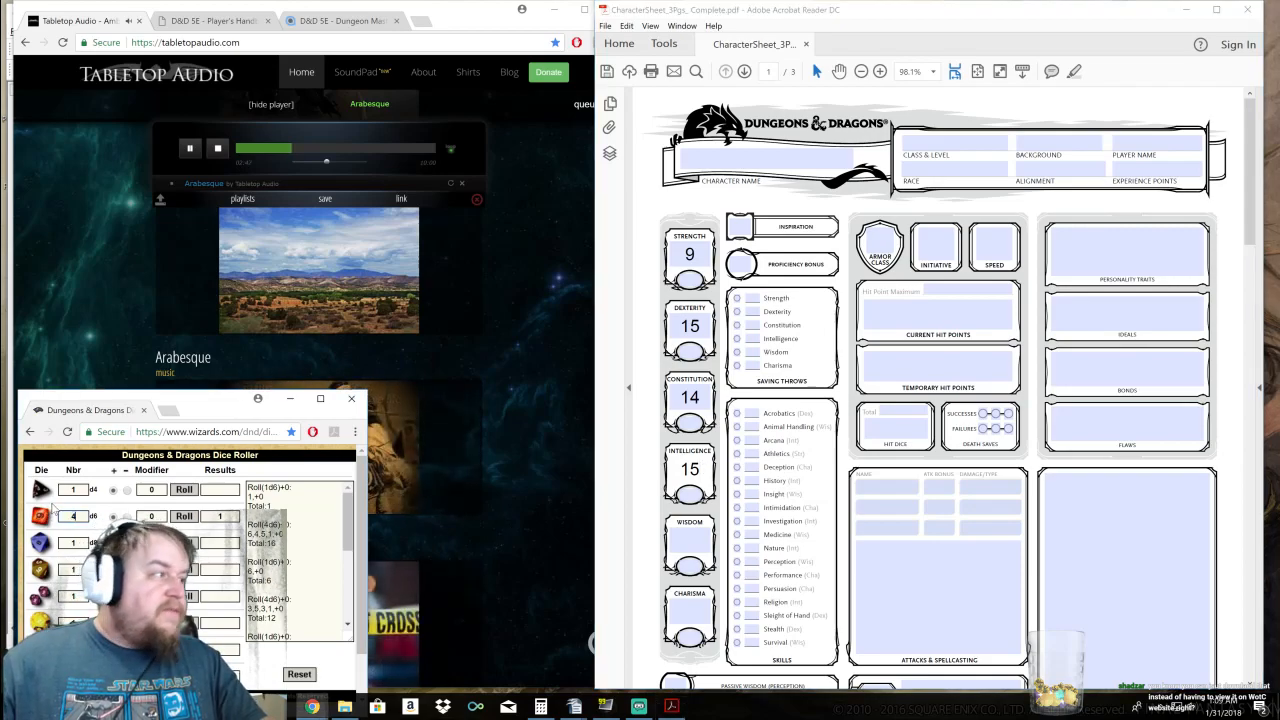
click(184, 516)
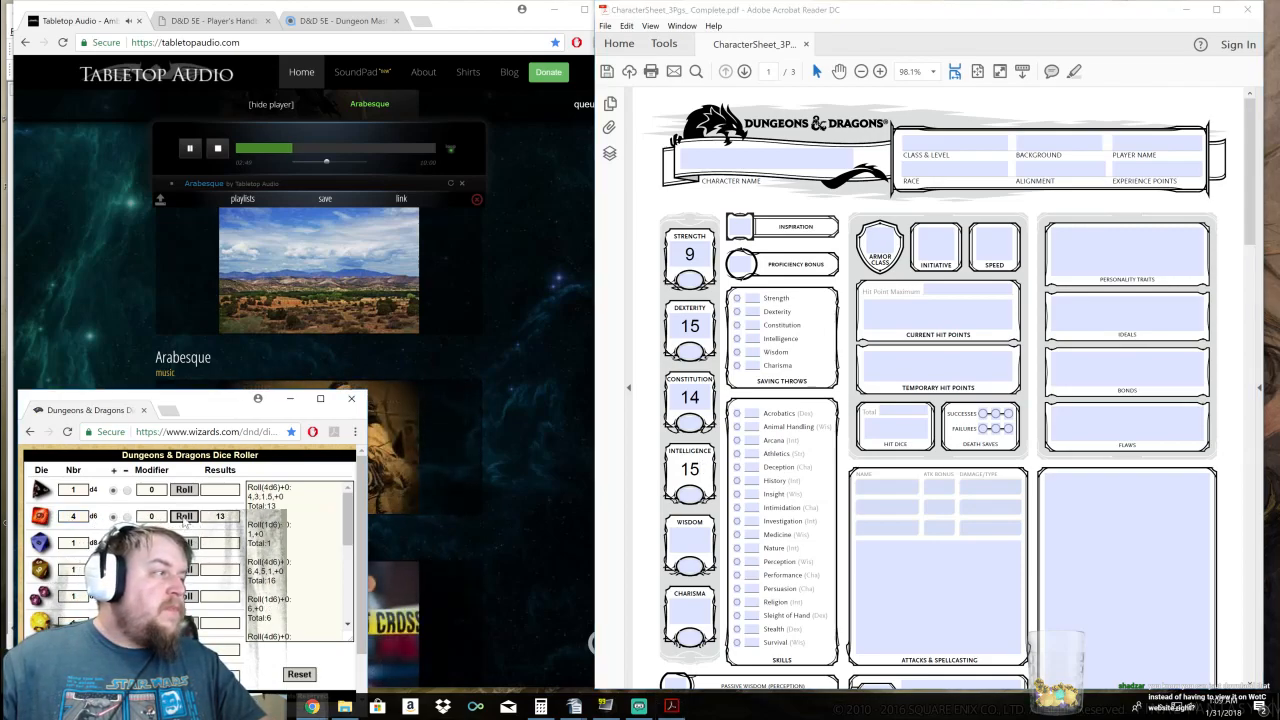
double_click(73, 516)
text(1)
click(184, 516)
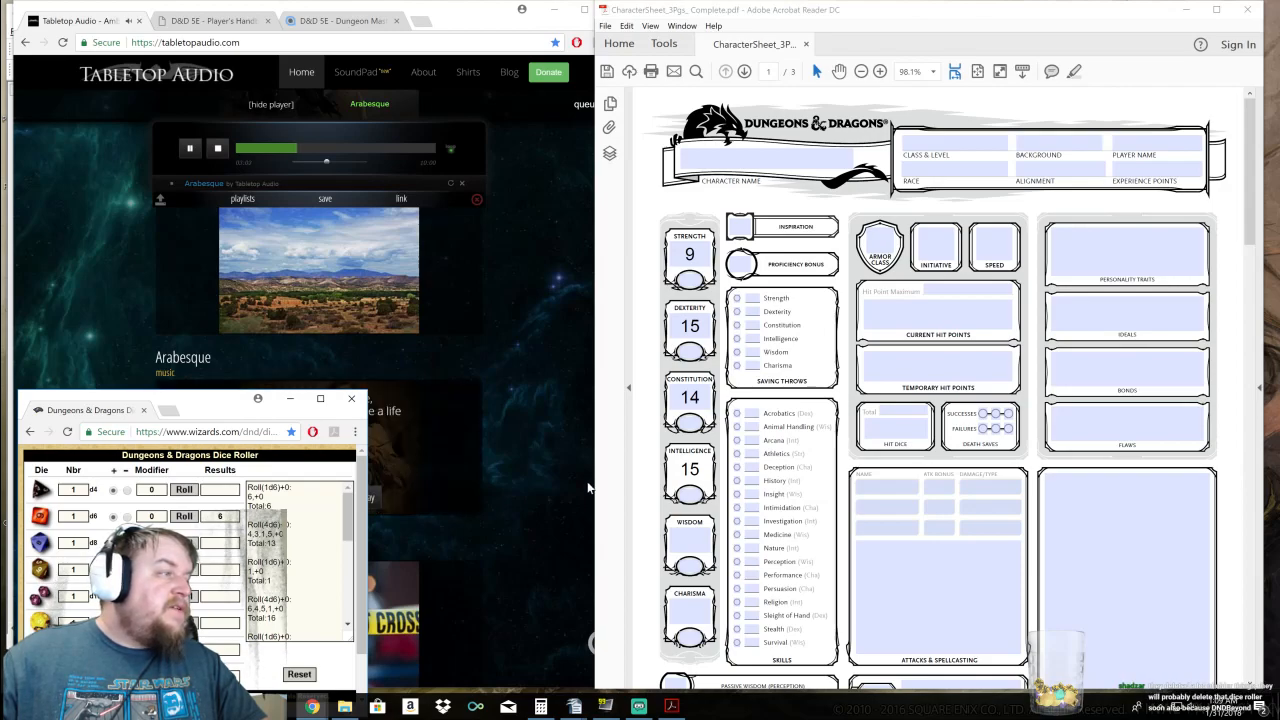
click(690, 540)
text(15)
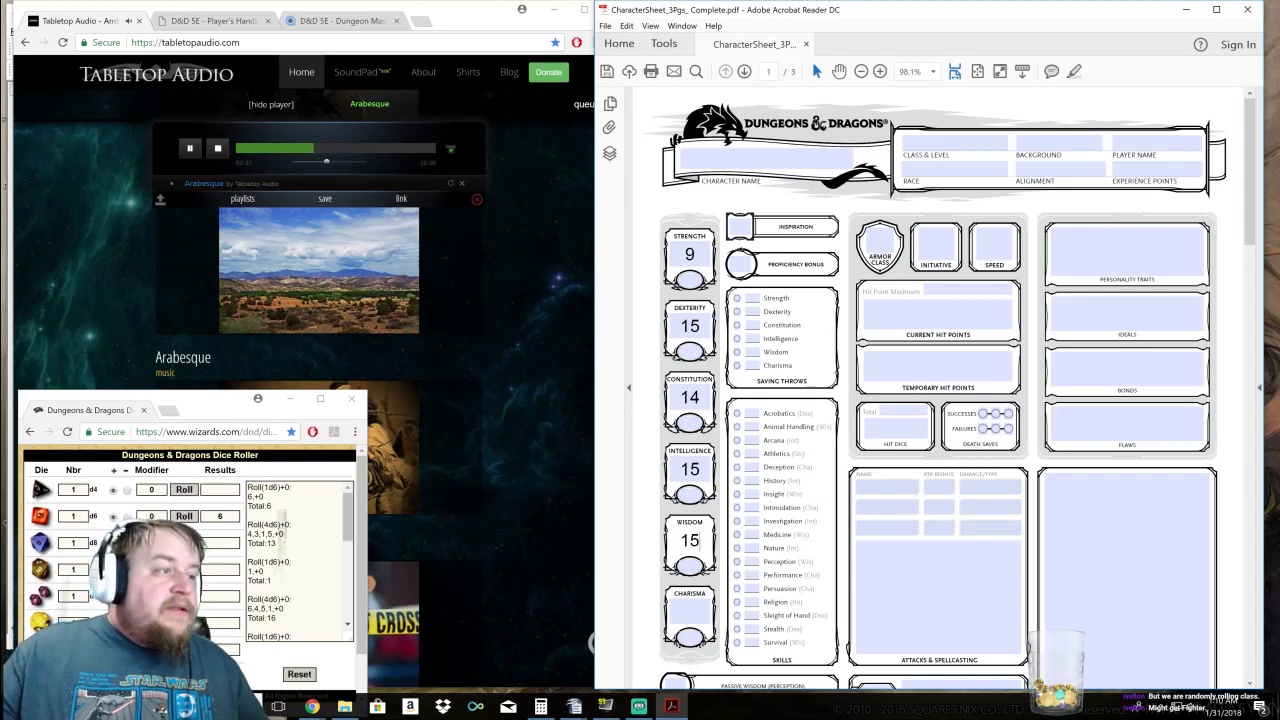
Roll 4d6 for the last ability and enter 14 as the Charisma score
drag(80, 517, 42, 515)
text(4)
click(184, 515)
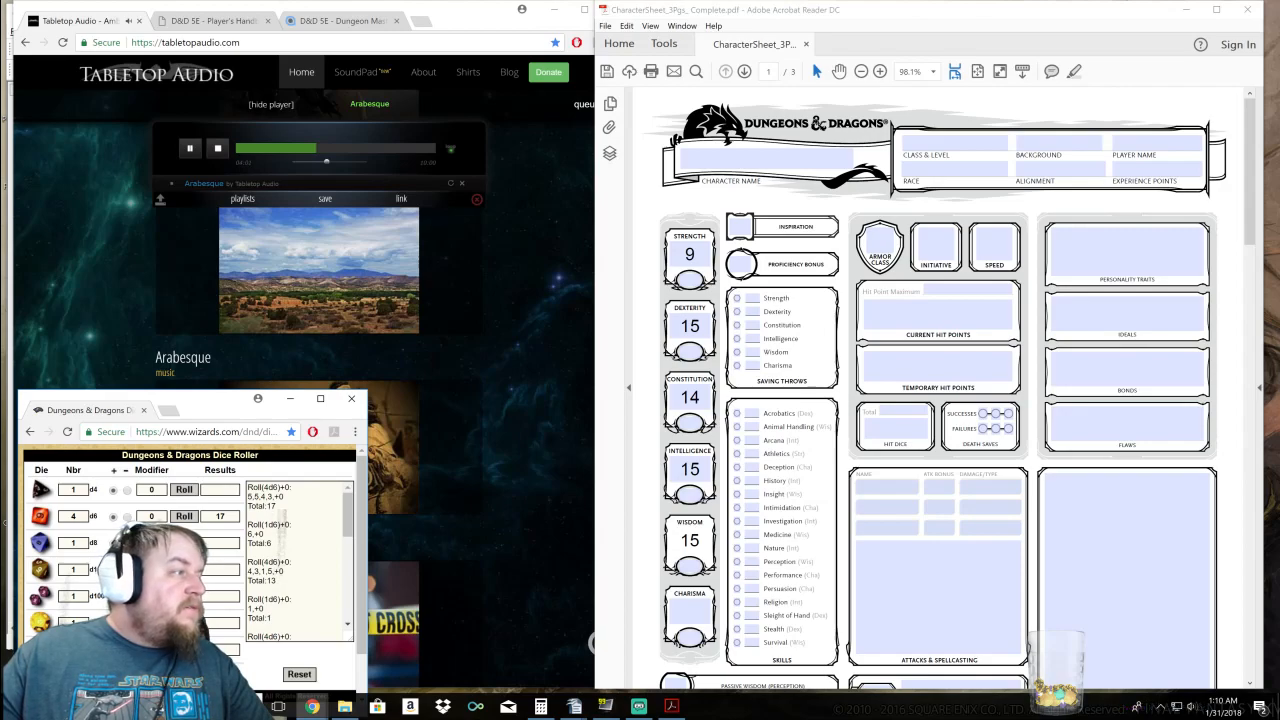
click(690, 612)
text(14)
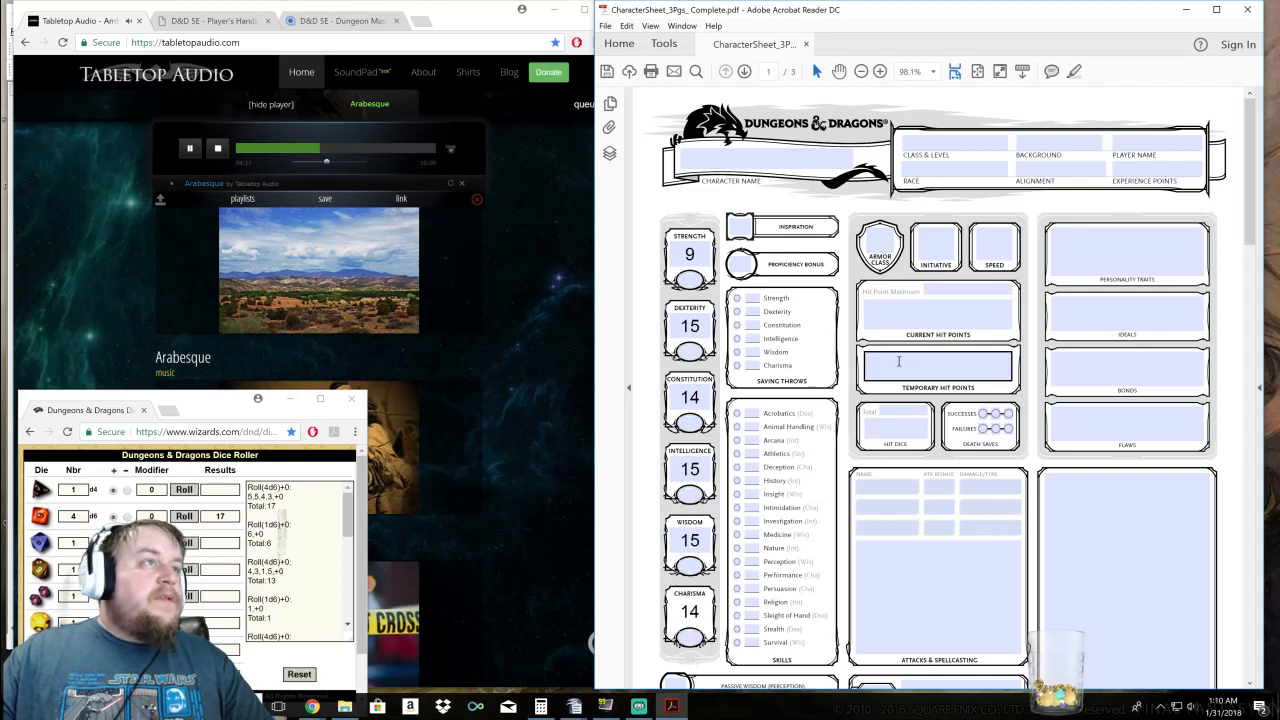
Enter 1 as the Inspiration value on the character sheet
text(1)
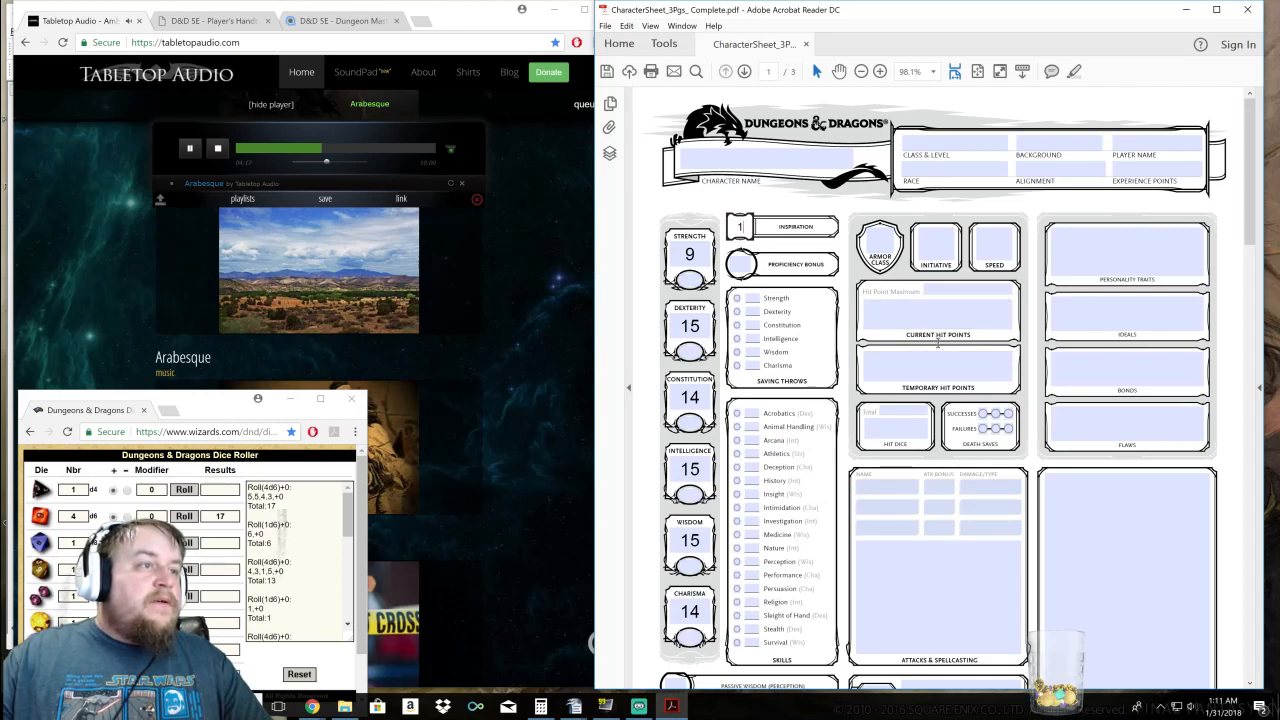
scroll(937, 336, down, 2)
scroll(956, 442, up, 2)
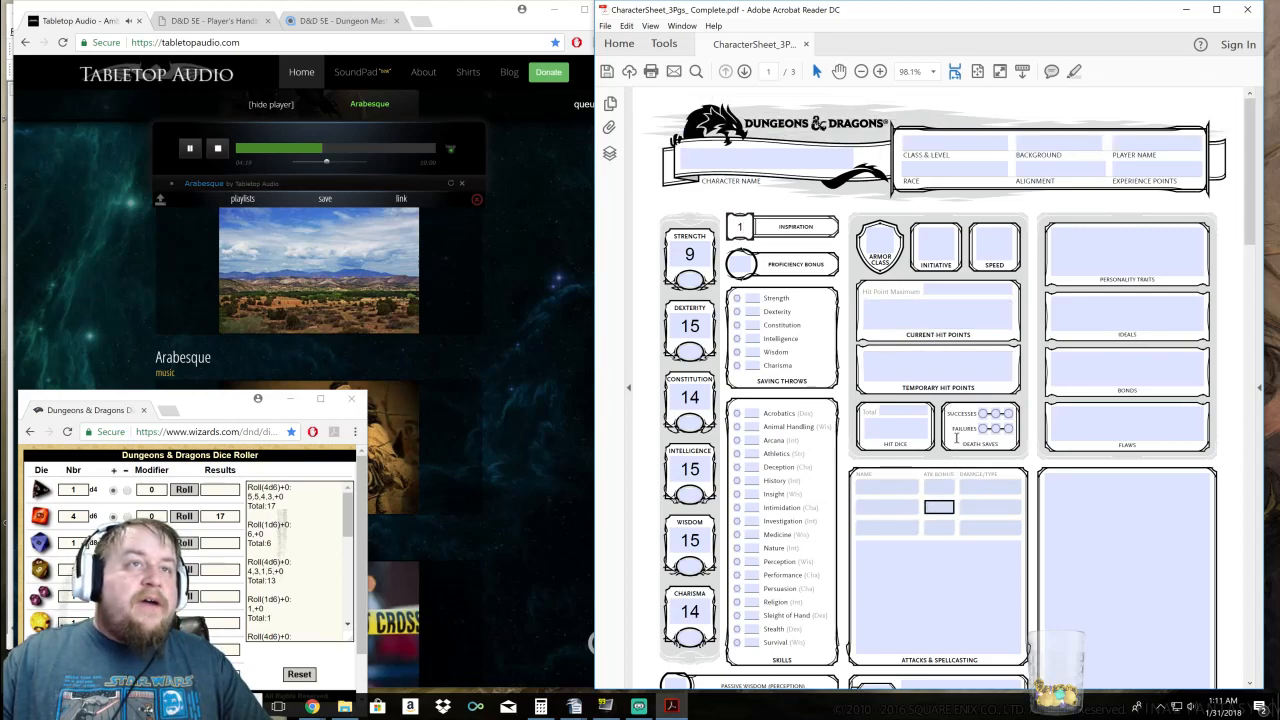
scroll(940, 448, down, 1)
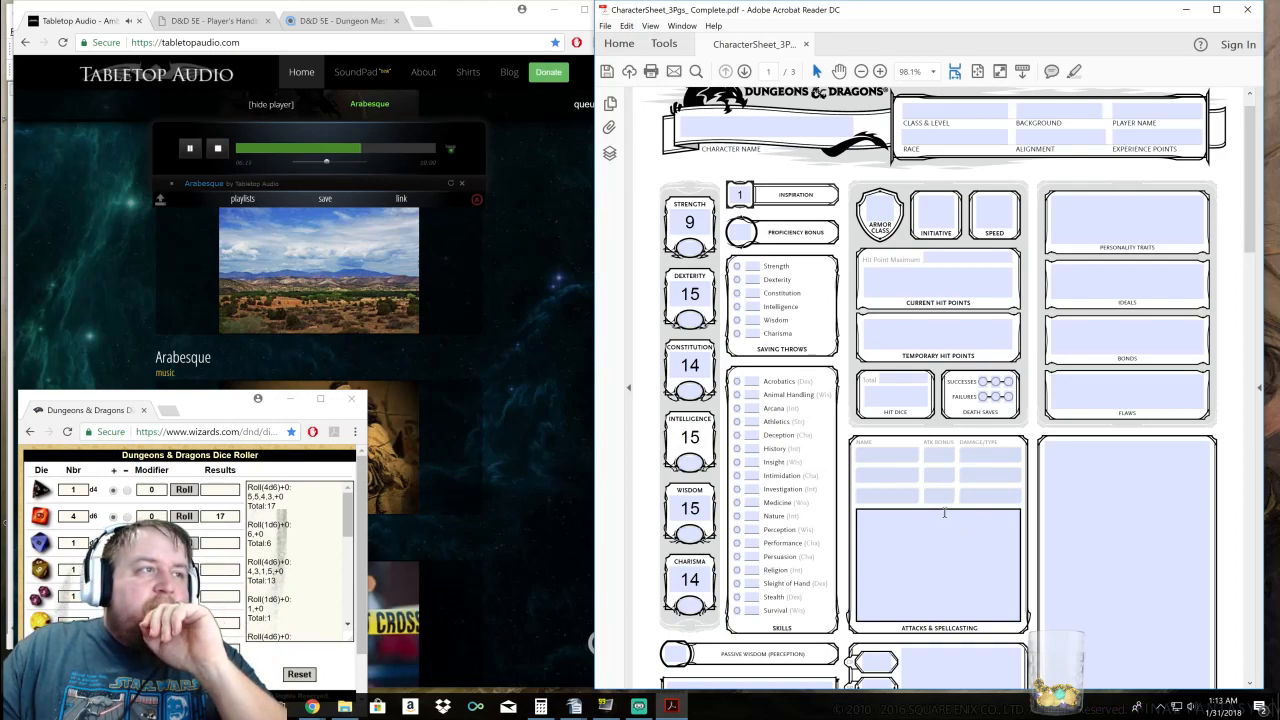
click(915, 545)
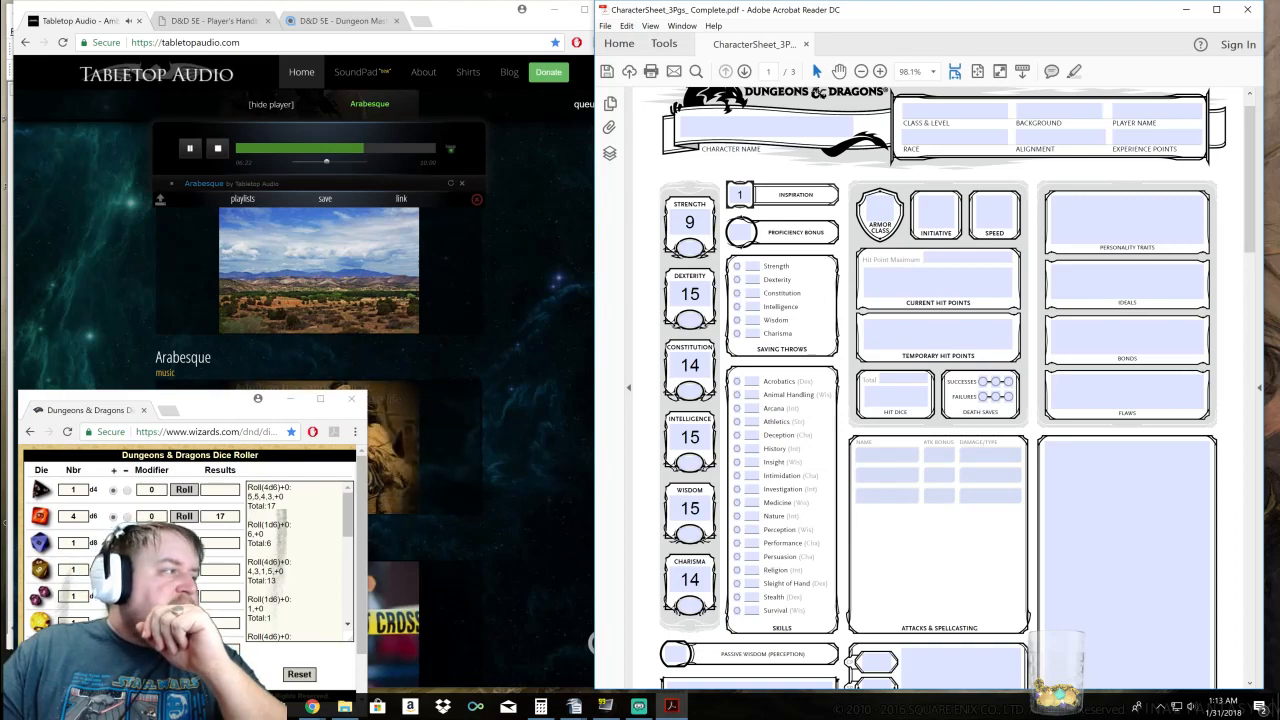
Roll 4d6 once more and enter Cleric as the character's class
click(184, 516)
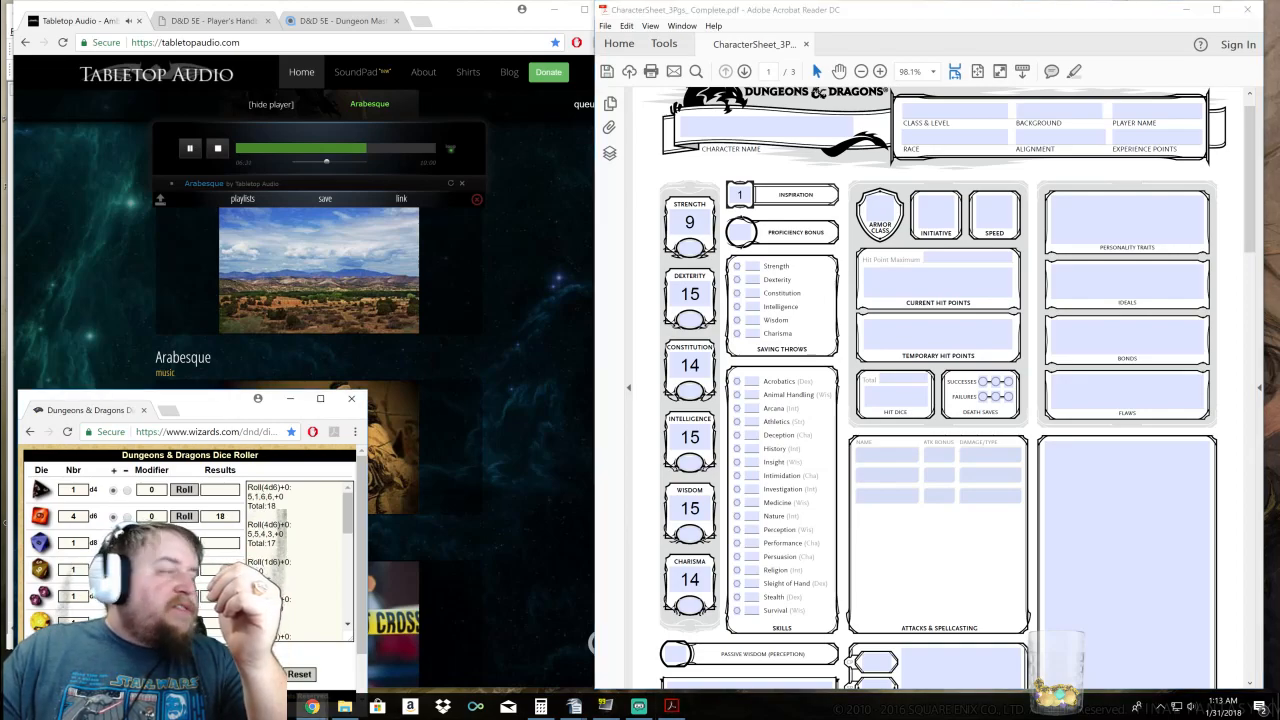
click(961, 112)
text(Cleric)
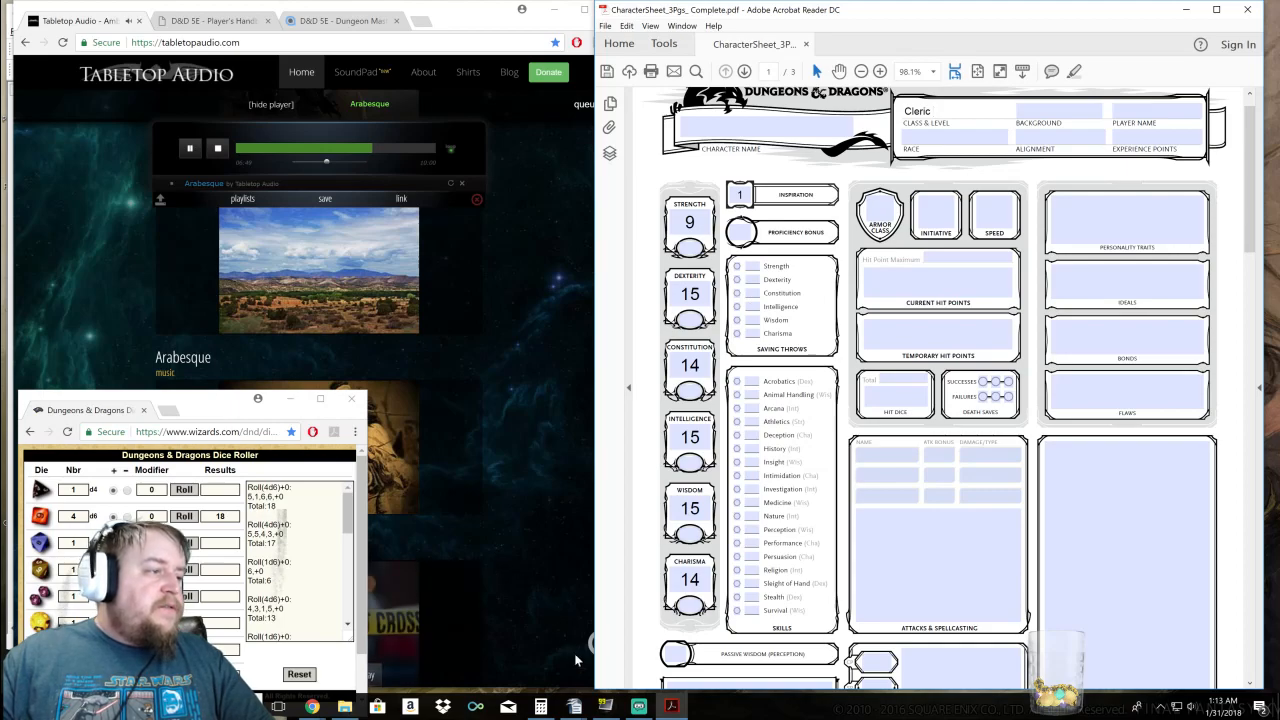
Roll 1d10 for race and again for subrace, enter Tiefling as the race, and check its subrace options in the Character Random Roll Guide
click(574, 706)
click(500, 650)
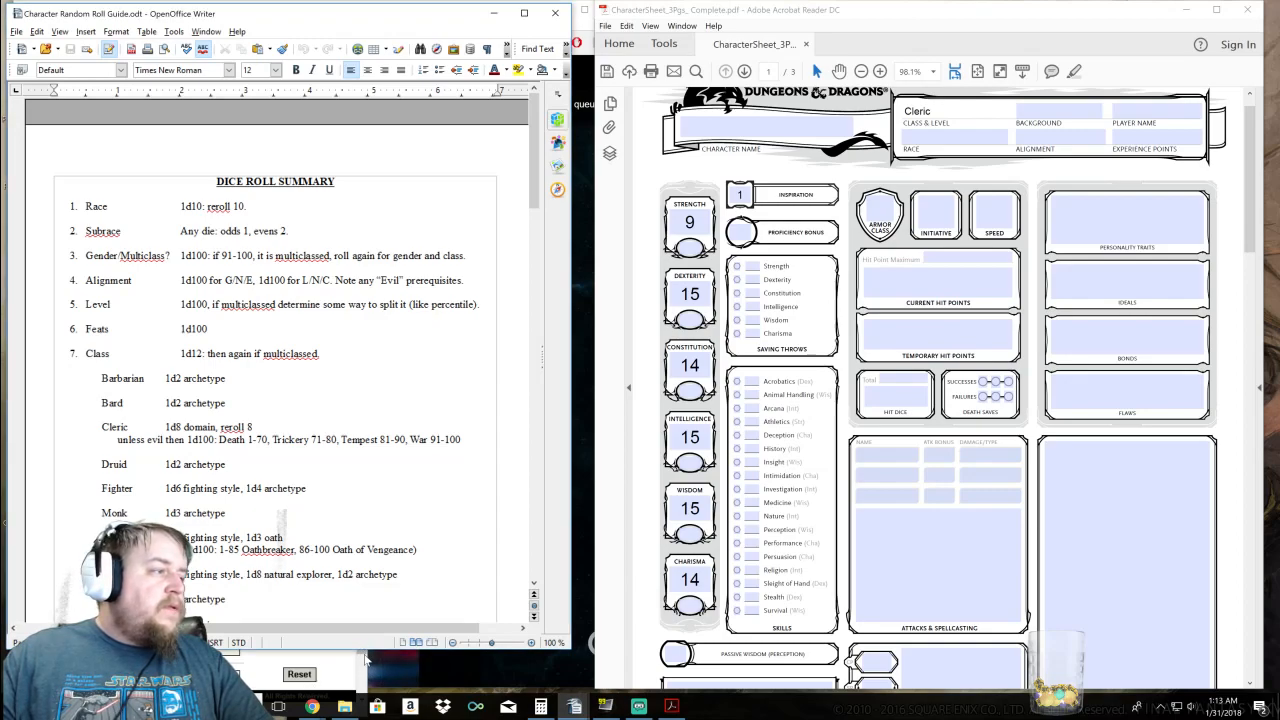
click(321, 677)
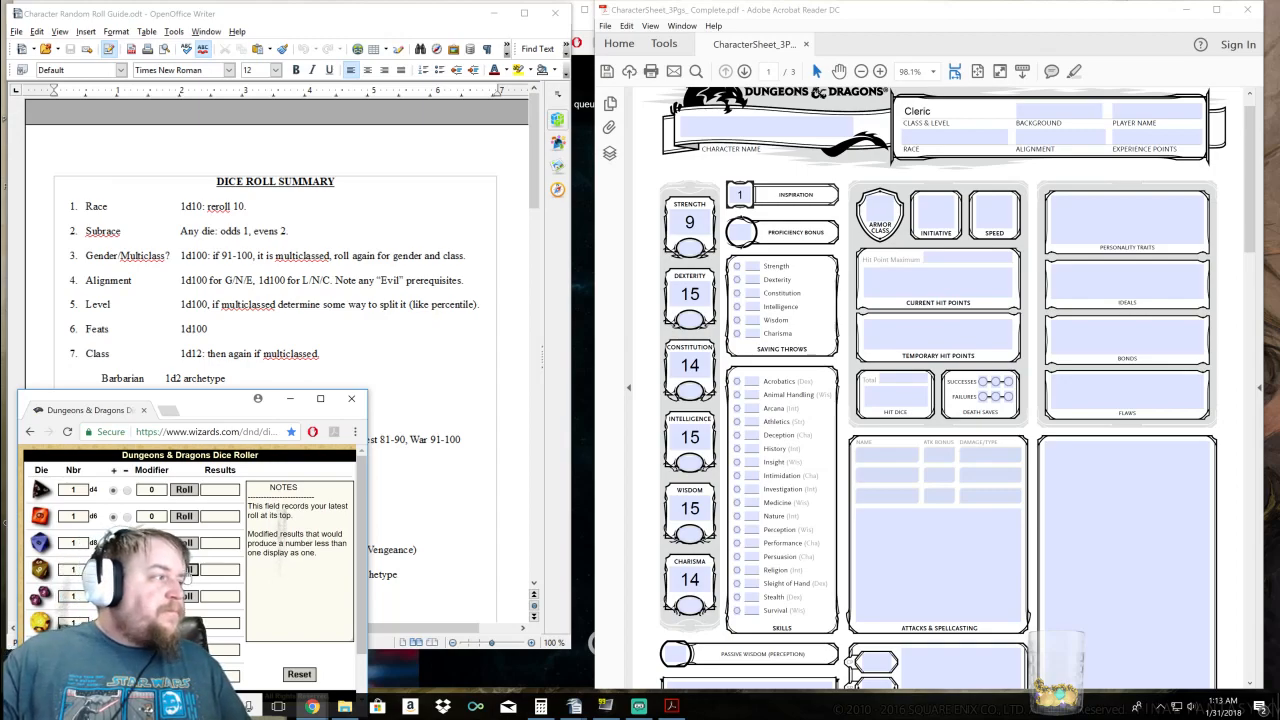
click(185, 570)
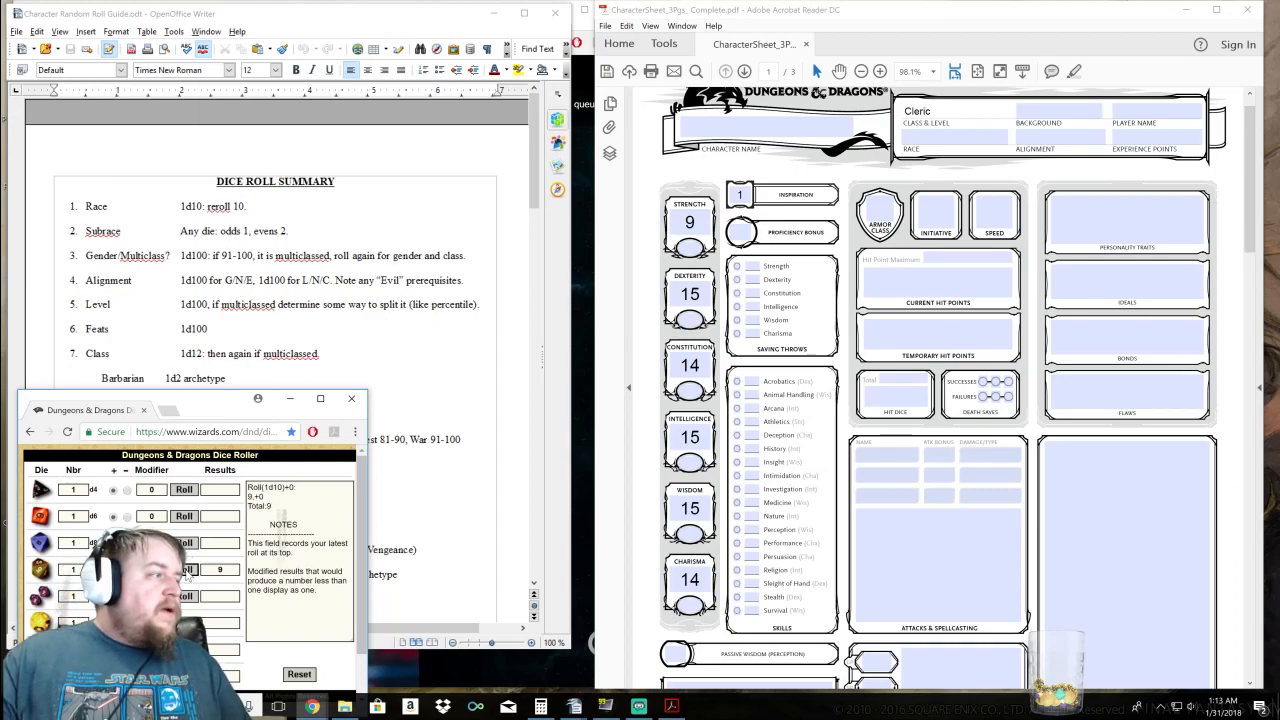
click(185, 570)
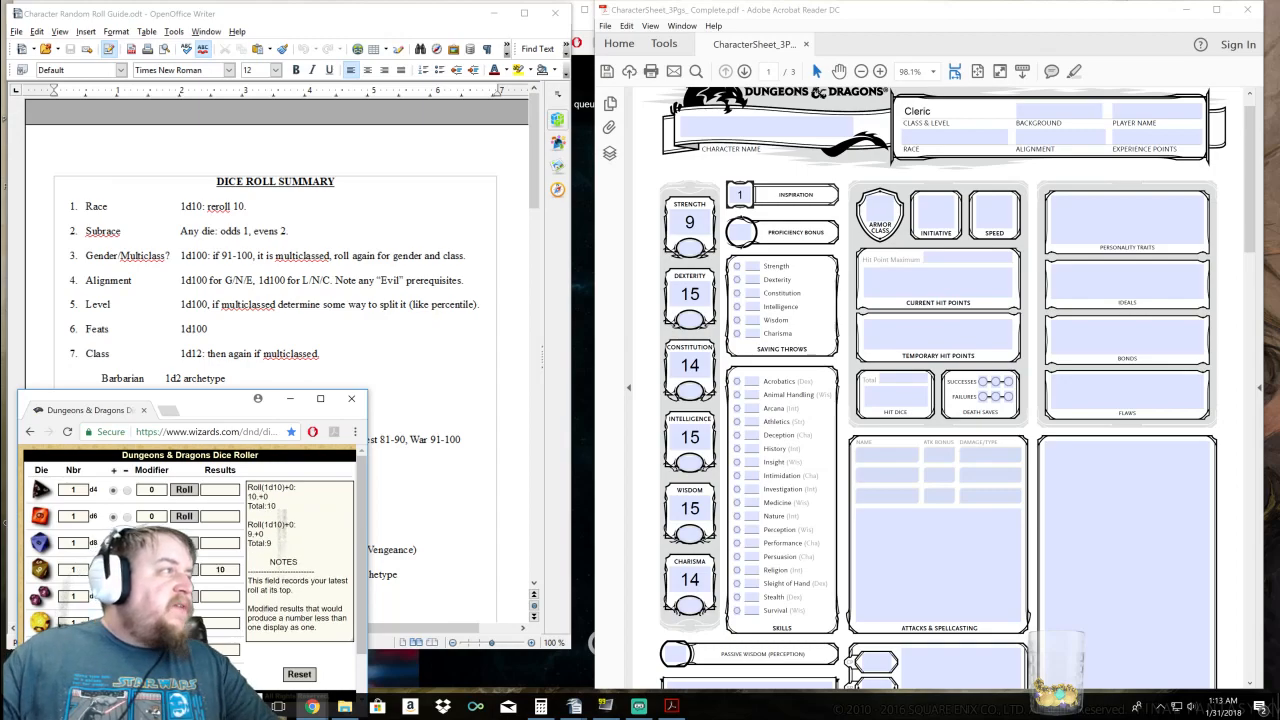
click(300, 232)
scroll(276, 371, down, 18)
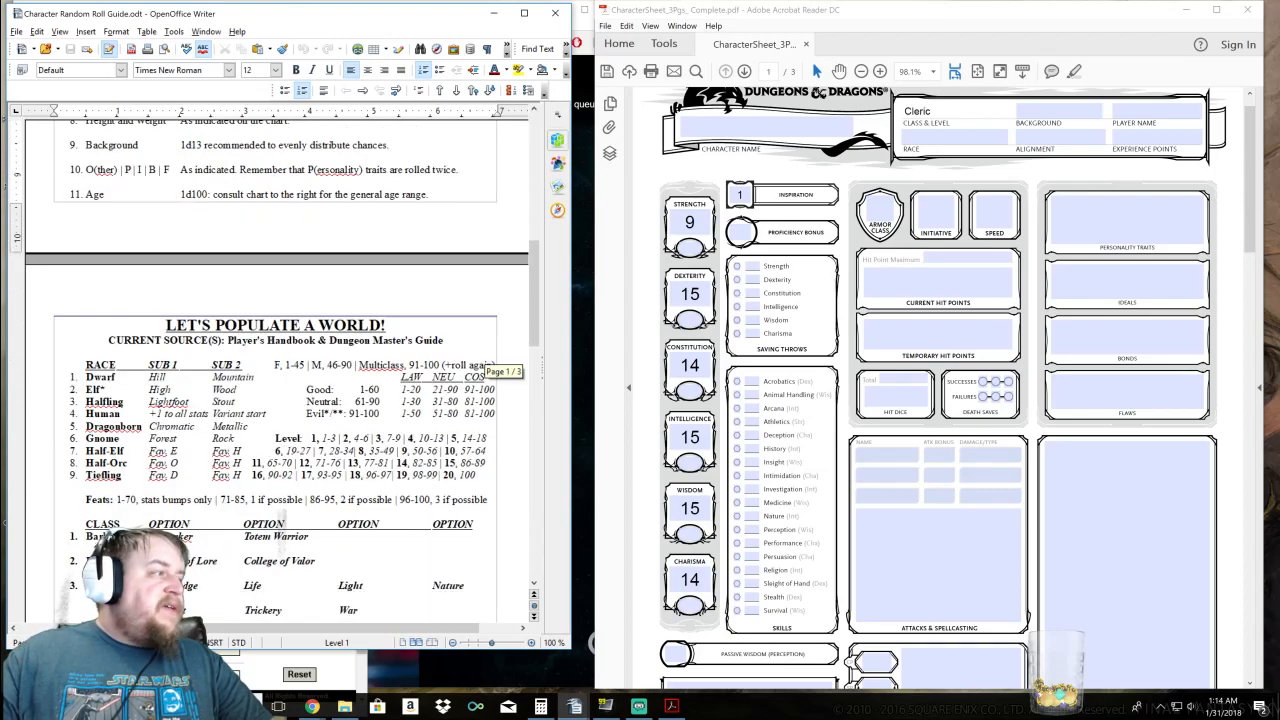
click(963, 137)
text(Tiefling)
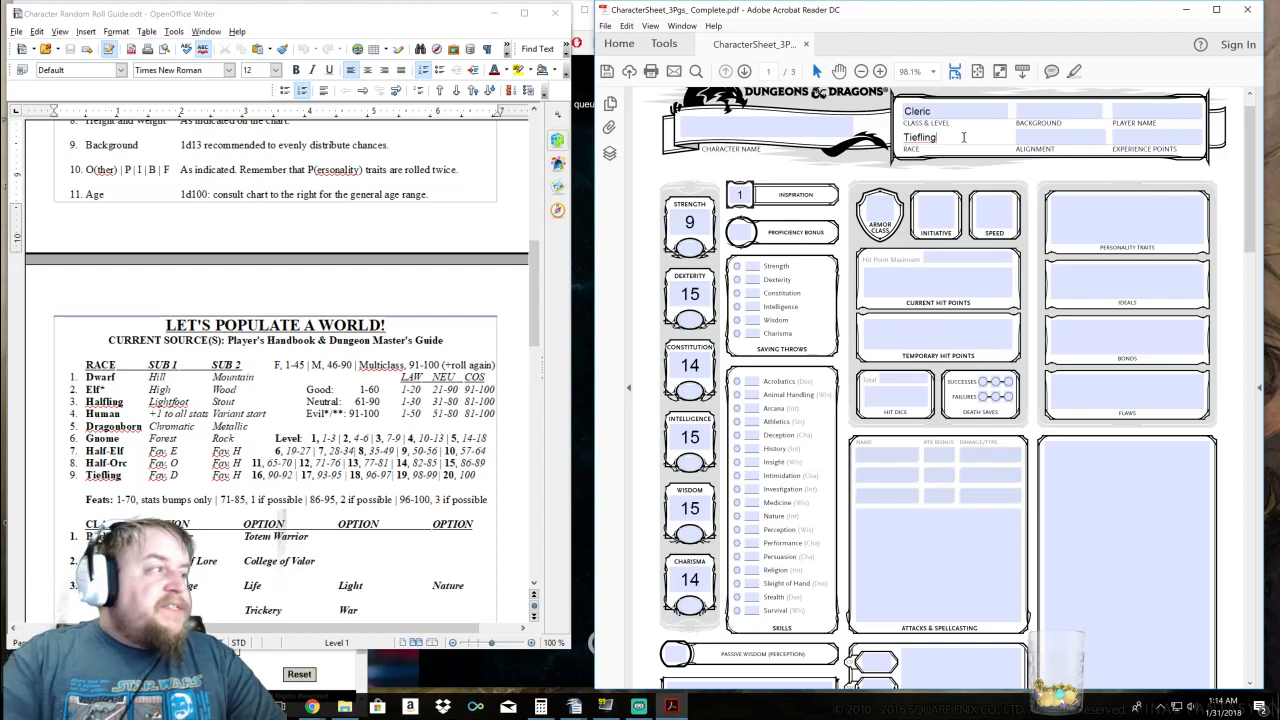
click(128, 463)
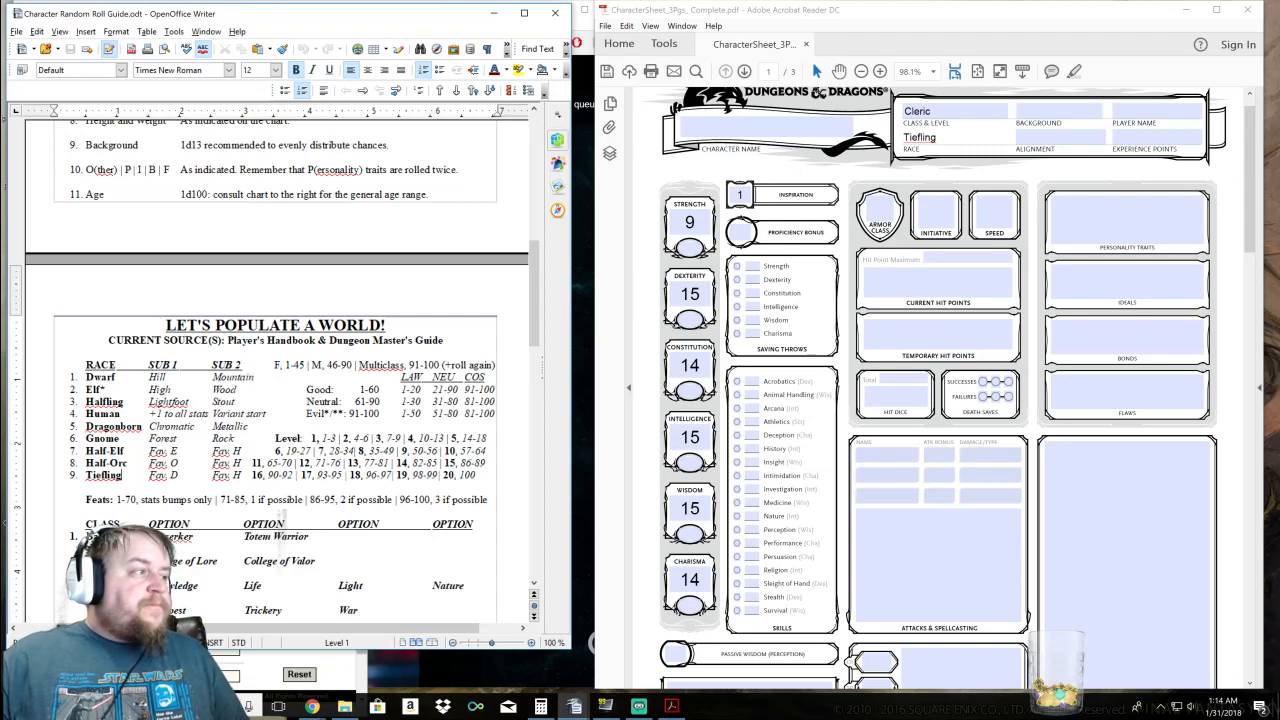
click(214, 476)
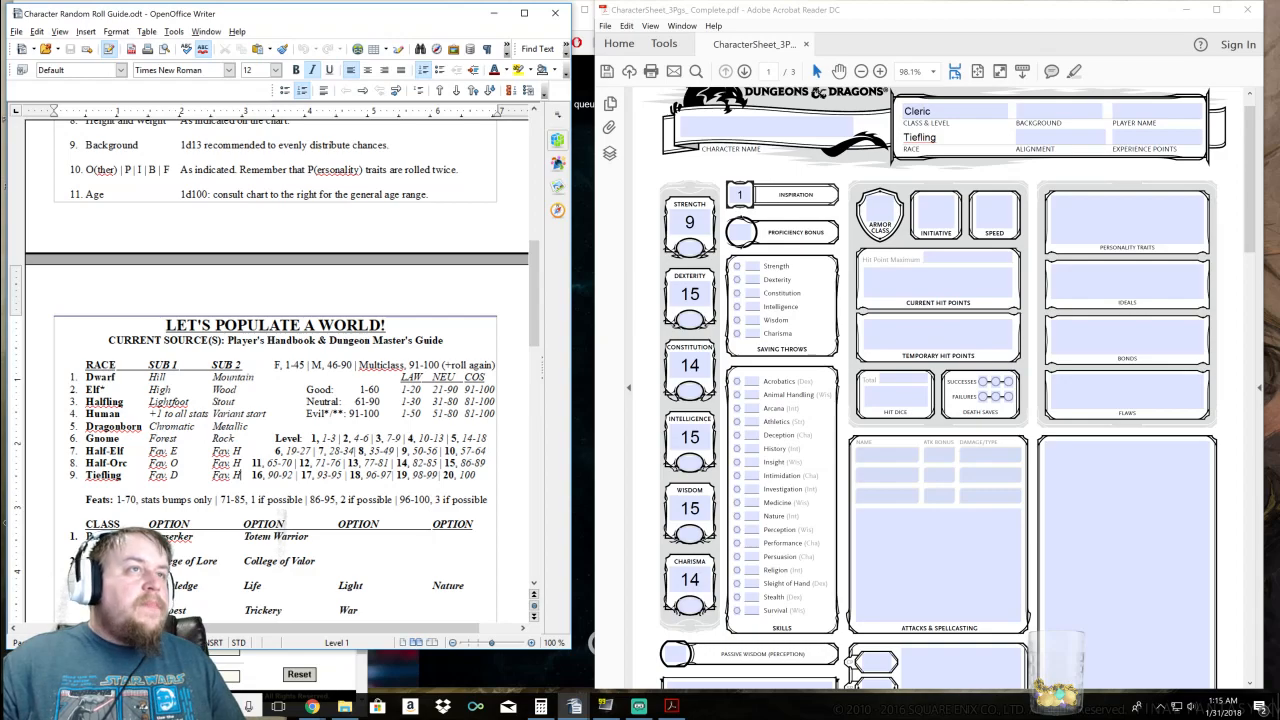
Roll 1d100 for gender and add F after Tiefling in the sheet's Race field
scroll(277, 400, up, 3)
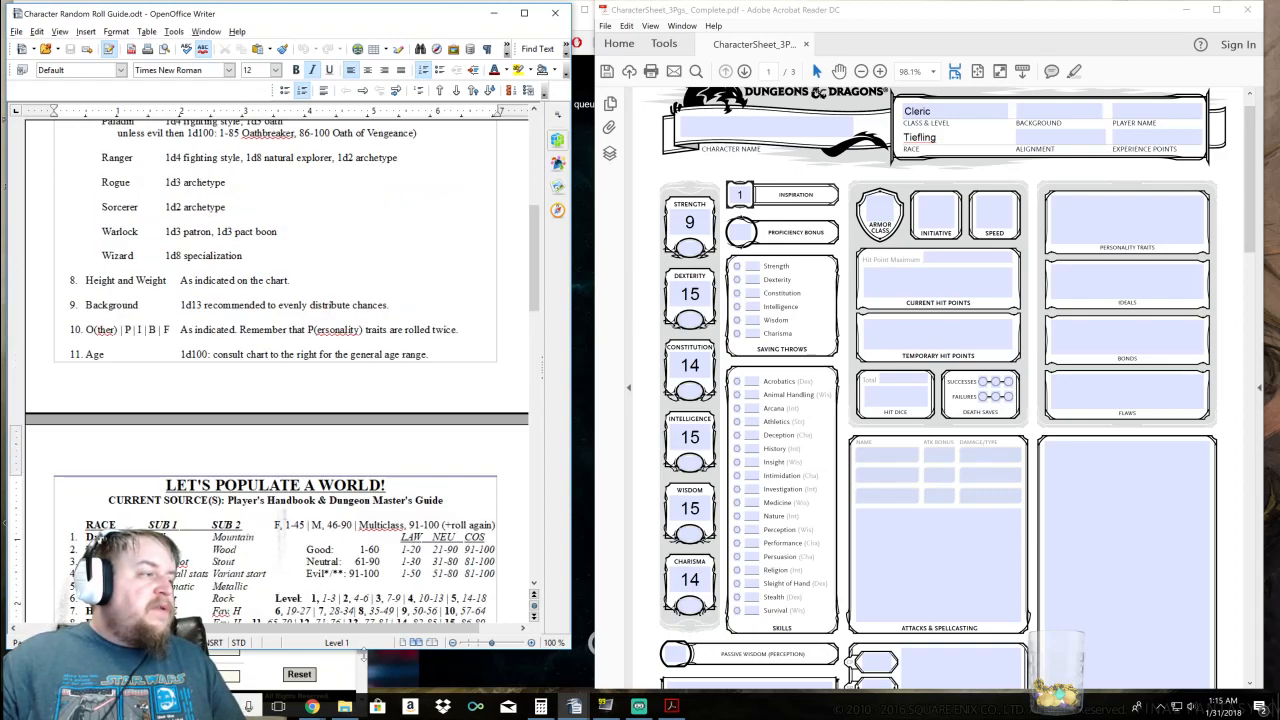
click(365, 662)
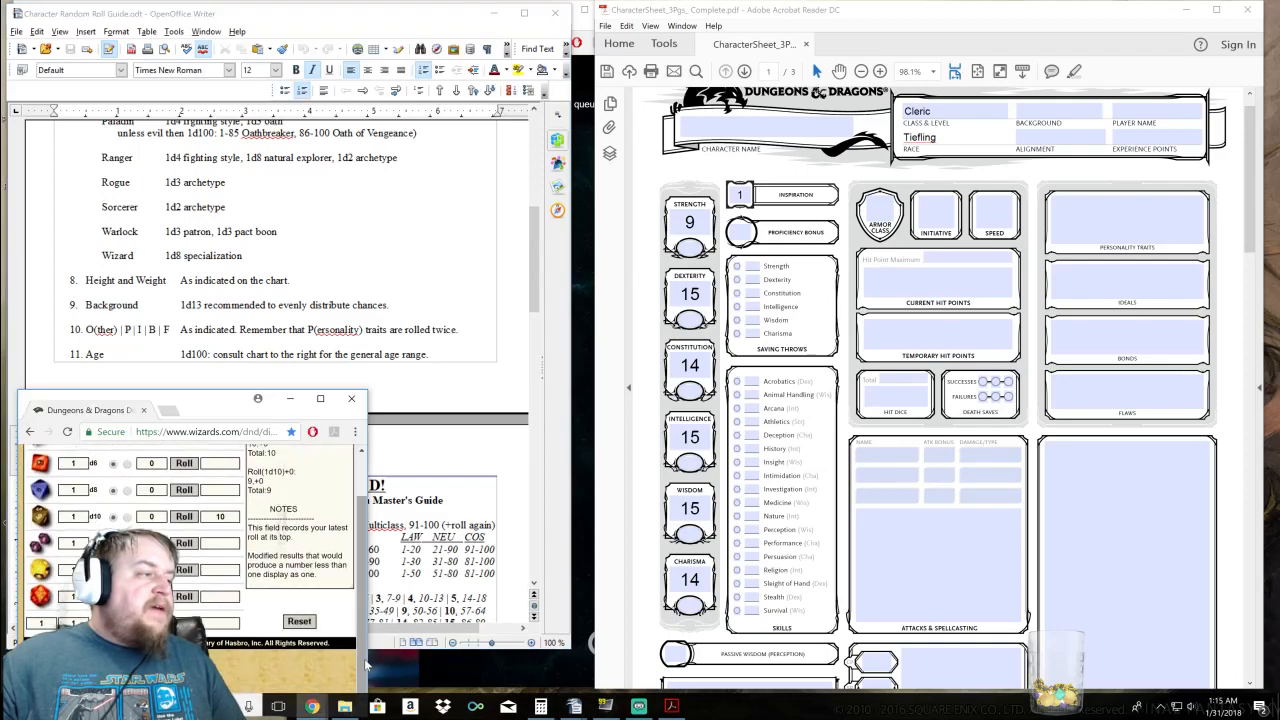
scroll(191, 548, down, 2)
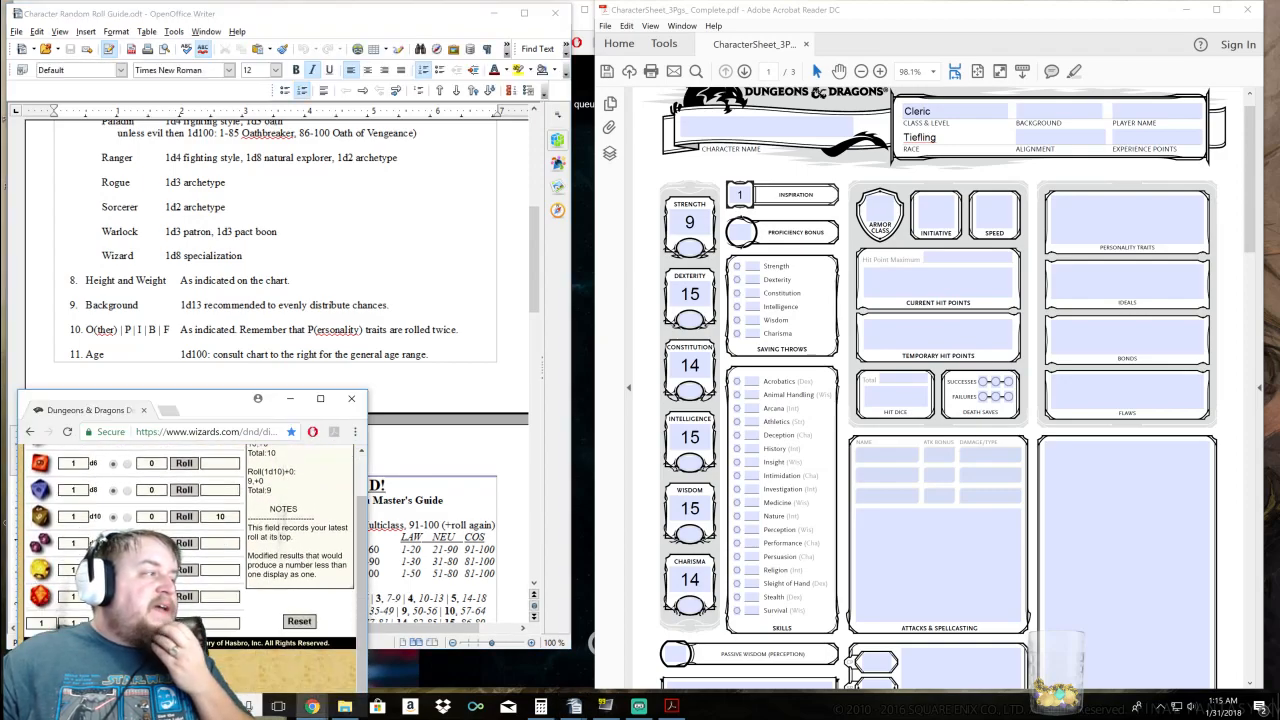
click(186, 544)
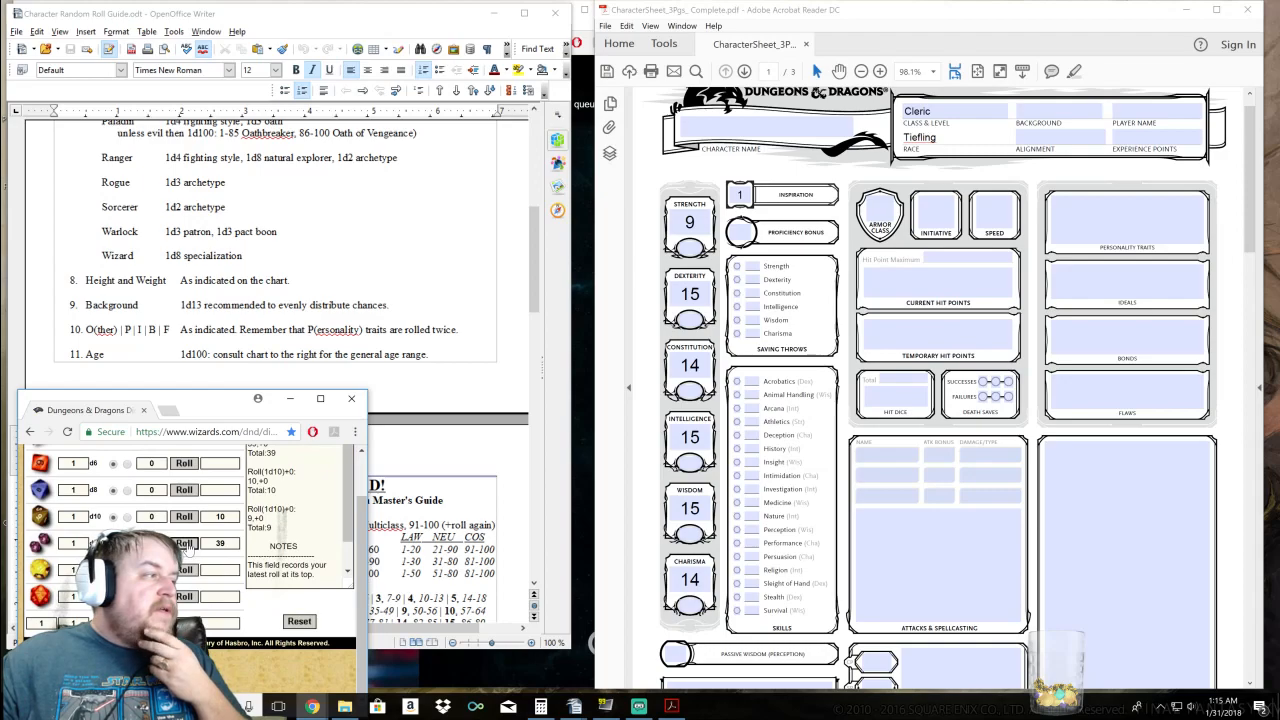
click(985, 139)
text(F)
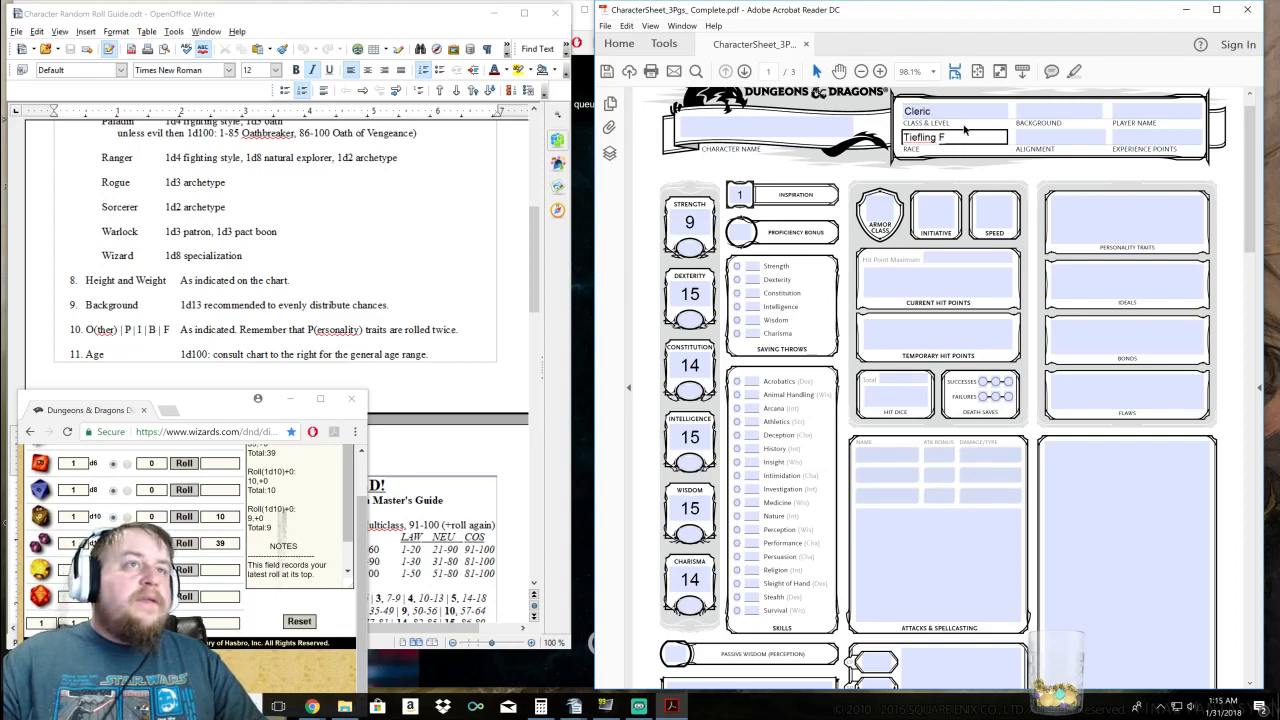
click(943, 116)
click(959, 135)
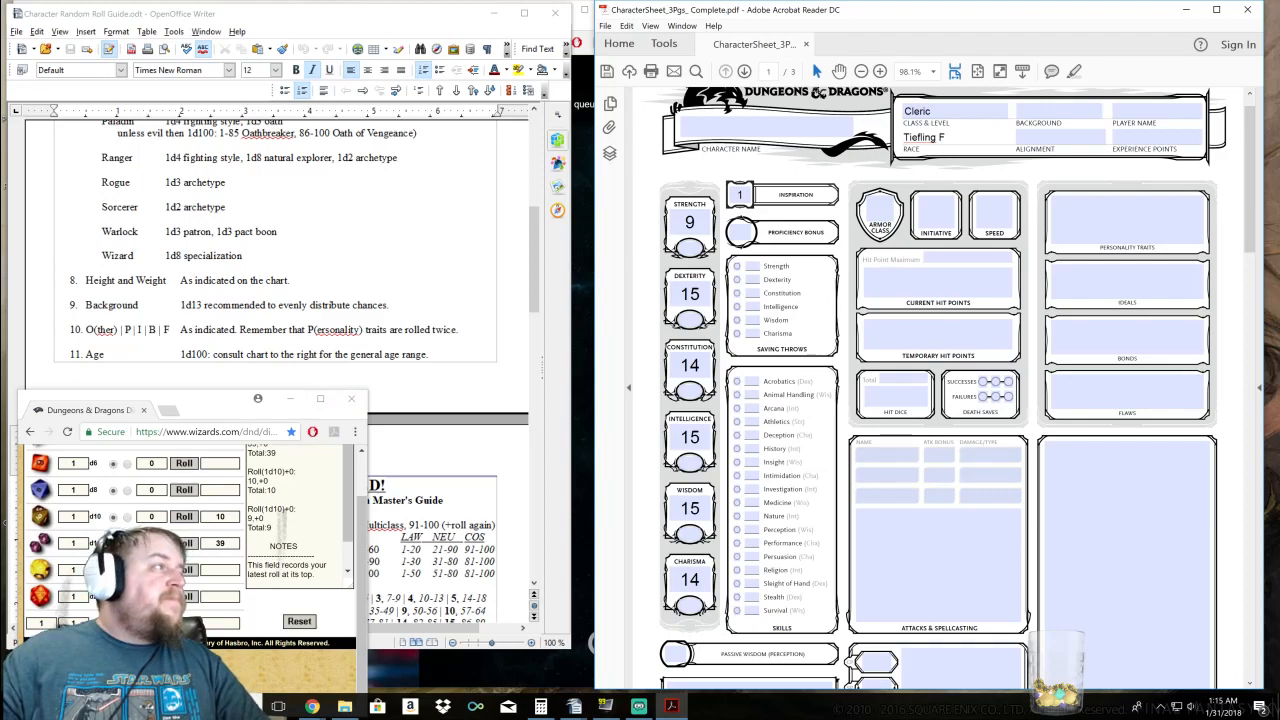
Review the roll guide's dice rules for alignment, level, feats and the Cleric class
click(460, 240)
drag(534, 300, 534, 264)
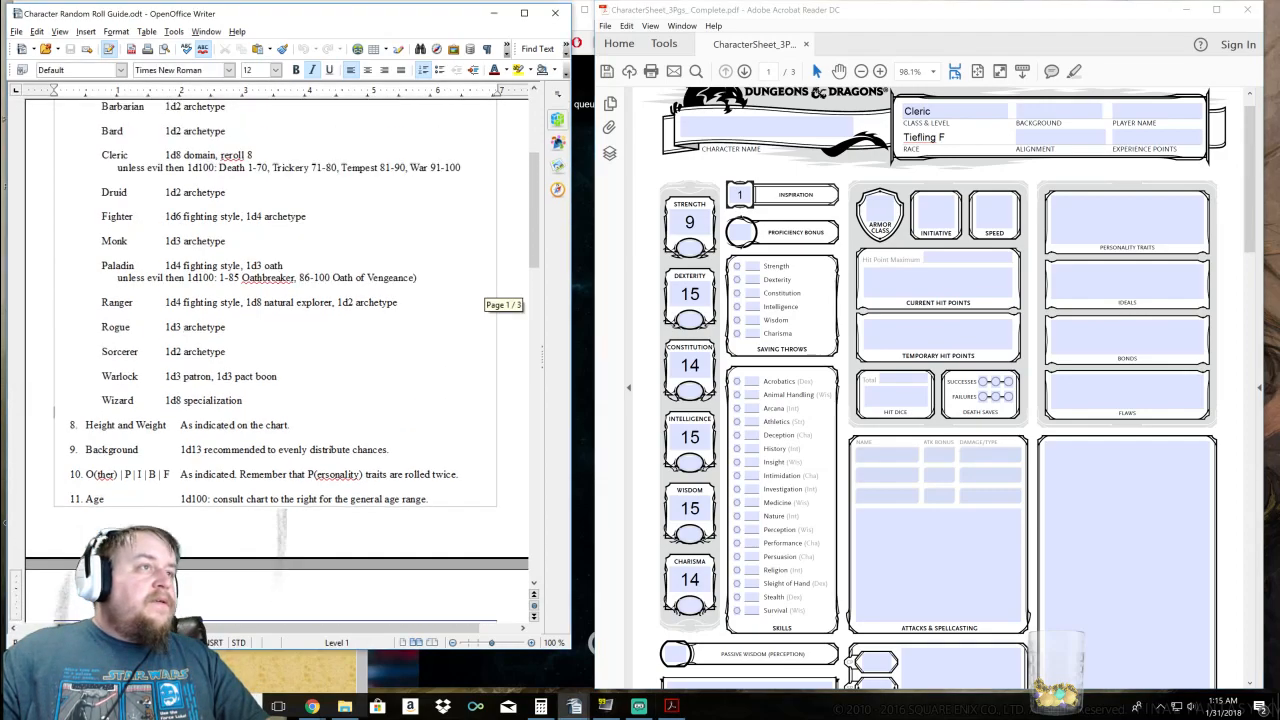
scroll(280, 346, up, 4)
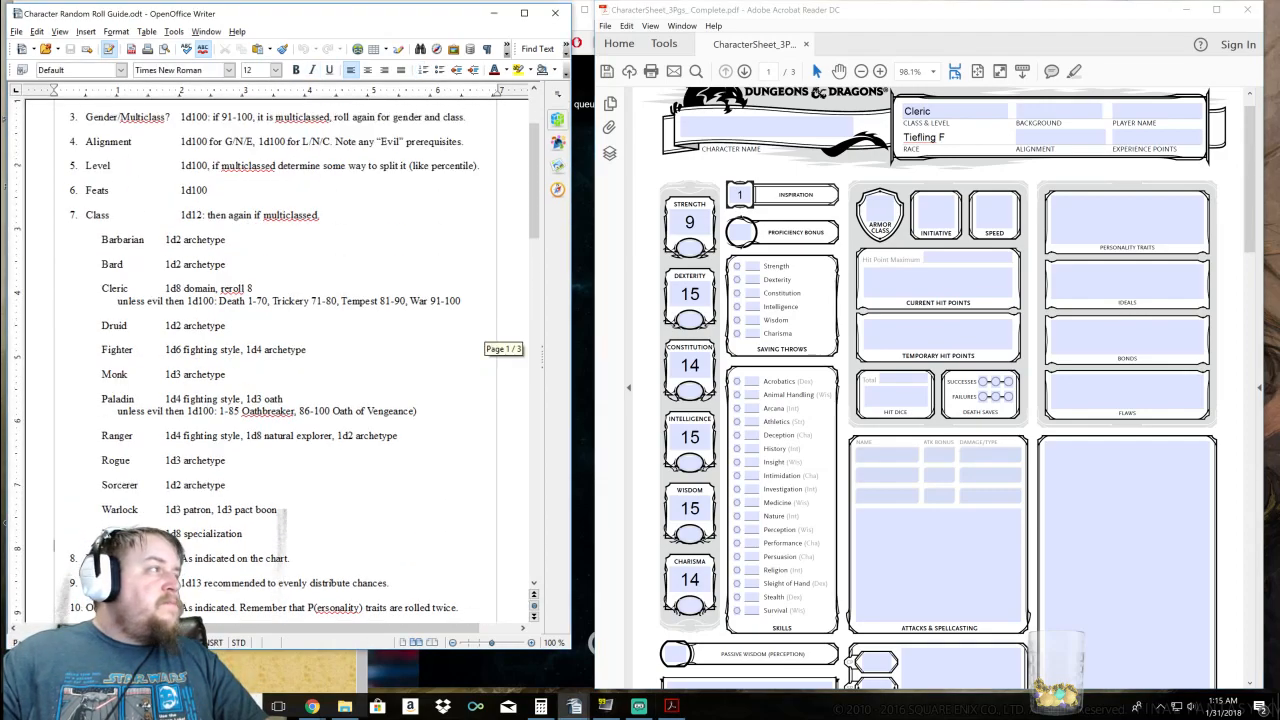
scroll(280, 365, down, 1)
scroll(280, 365, down, 1)
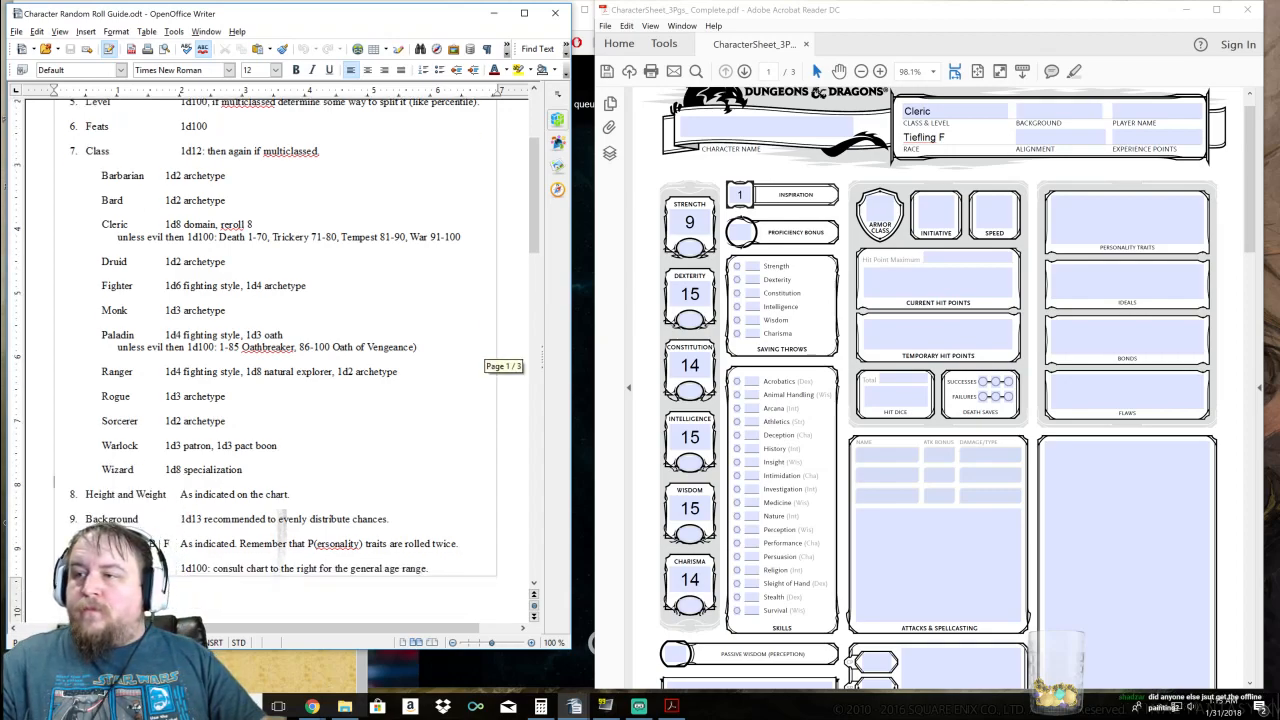
scroll(280, 365, up, 1)
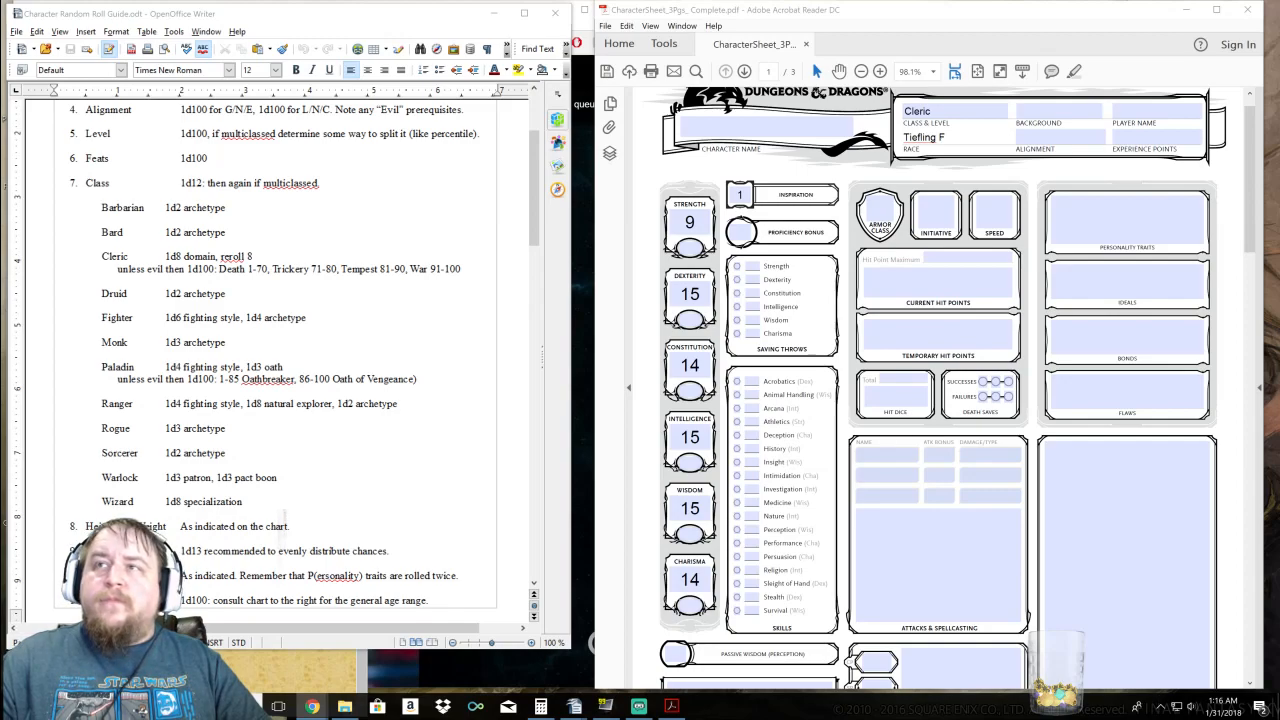
click(284, 511)
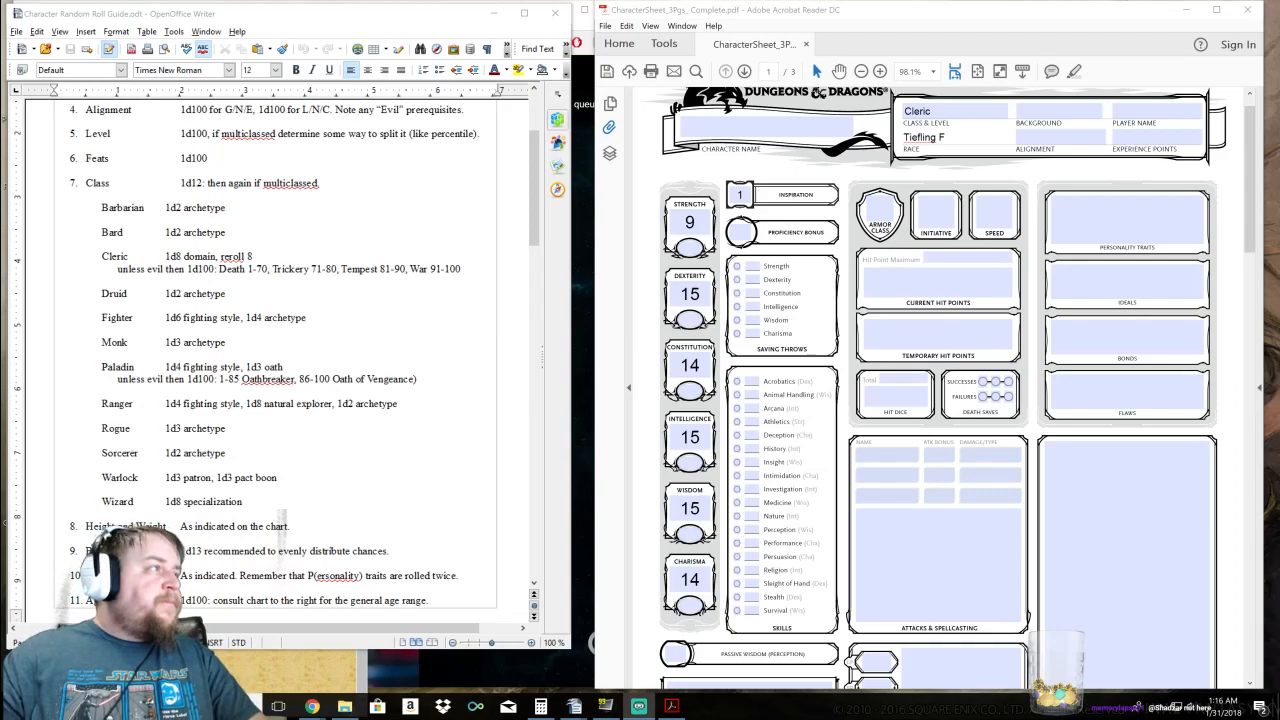
click(256, 257)
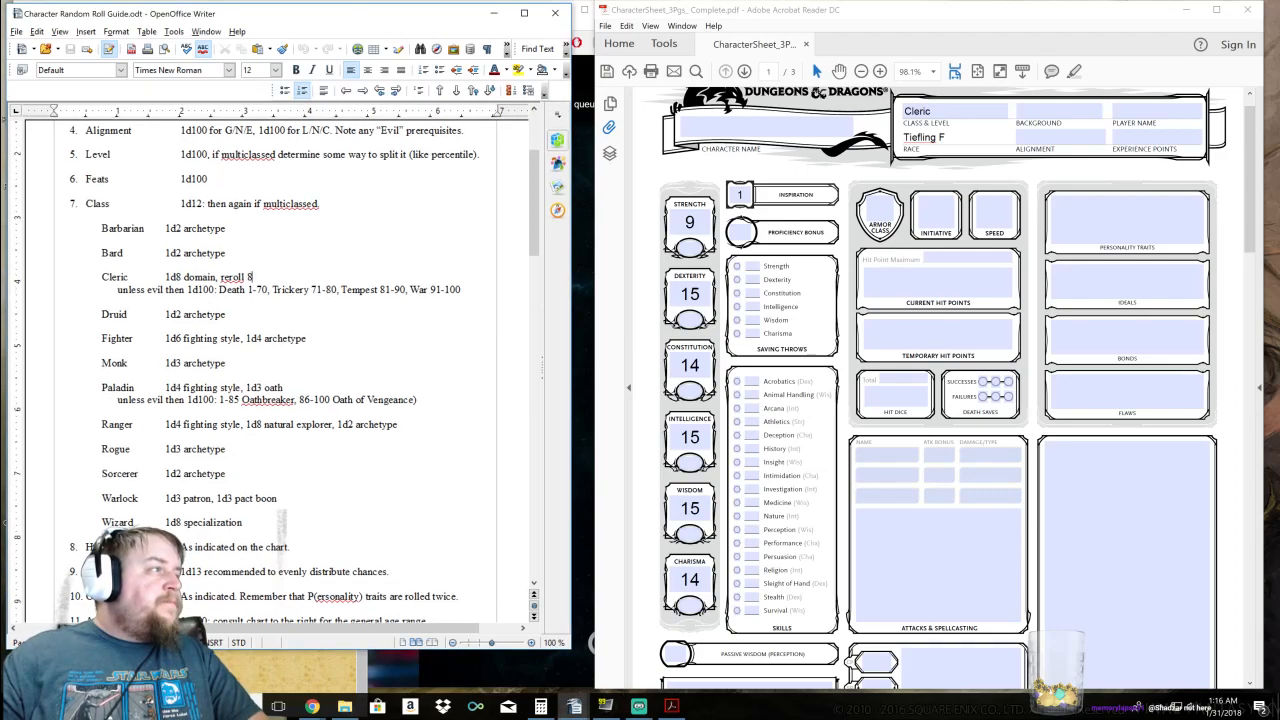
Roll 1d100 twice for alignment, then enter NG as the alignment and N/A as the experience points
click(328, 672)
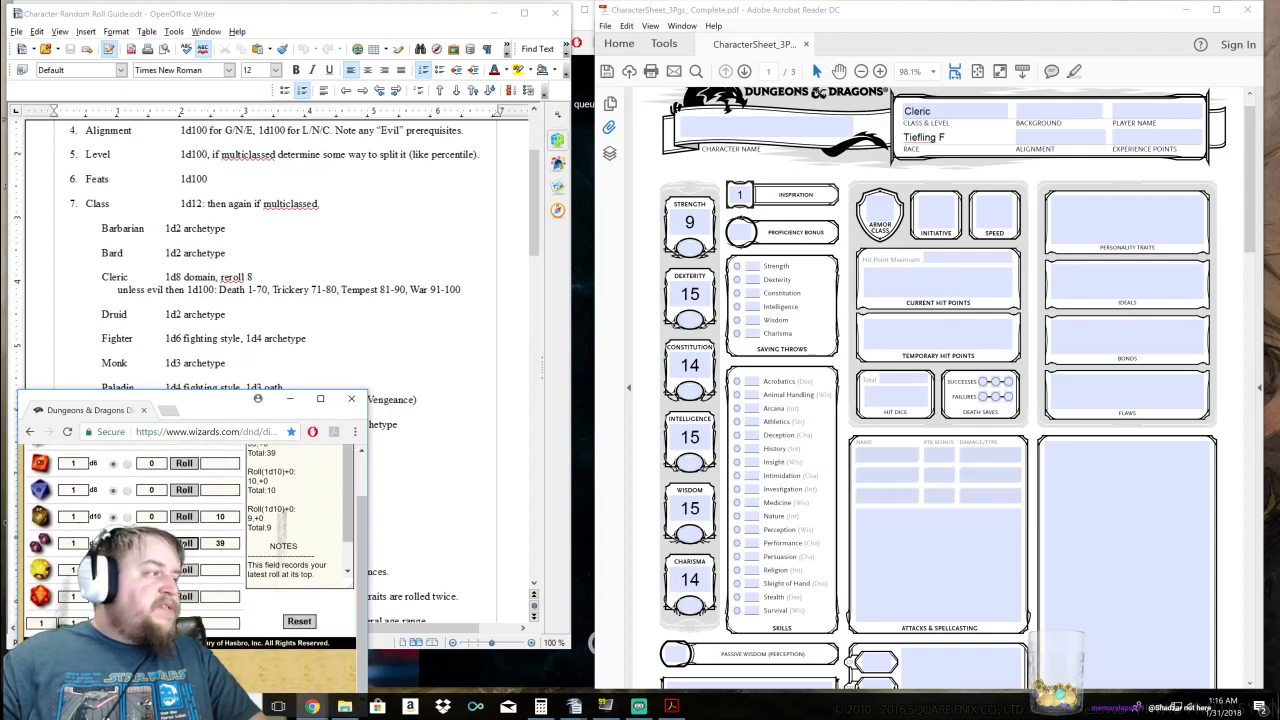
click(186, 543)
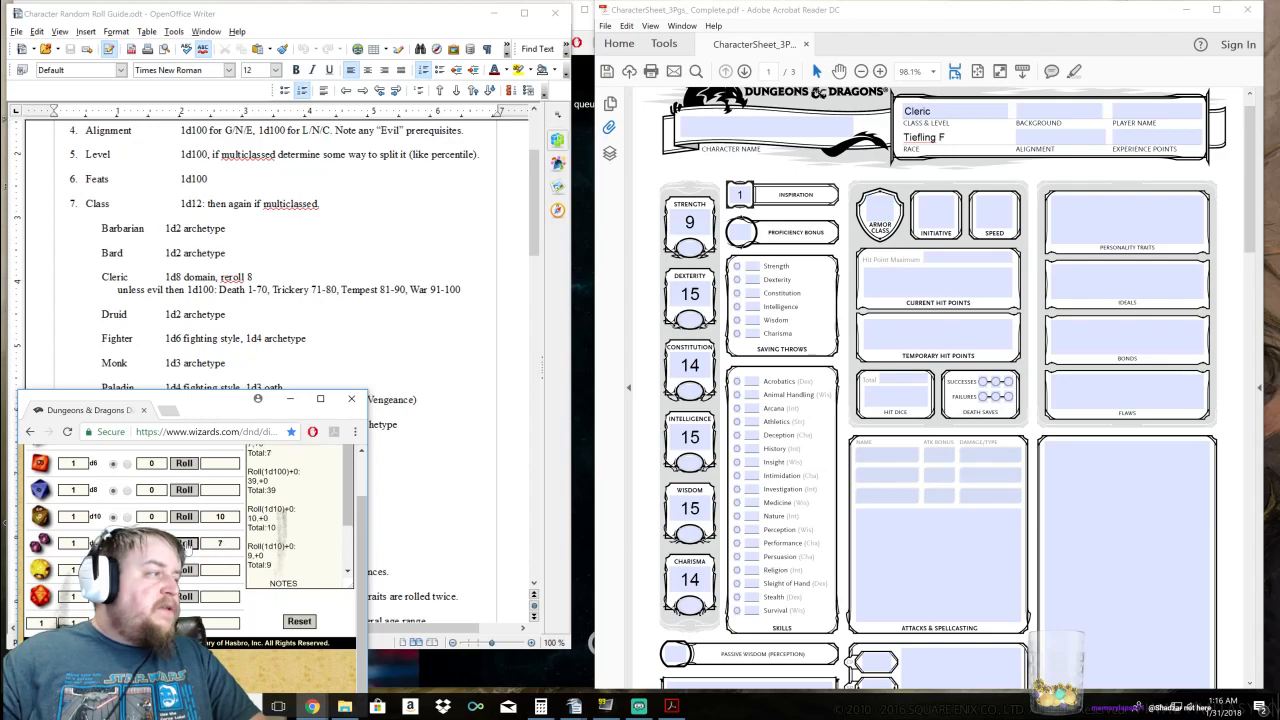
click(186, 543)
drag(534, 225, 534, 282)
click(1065, 137)
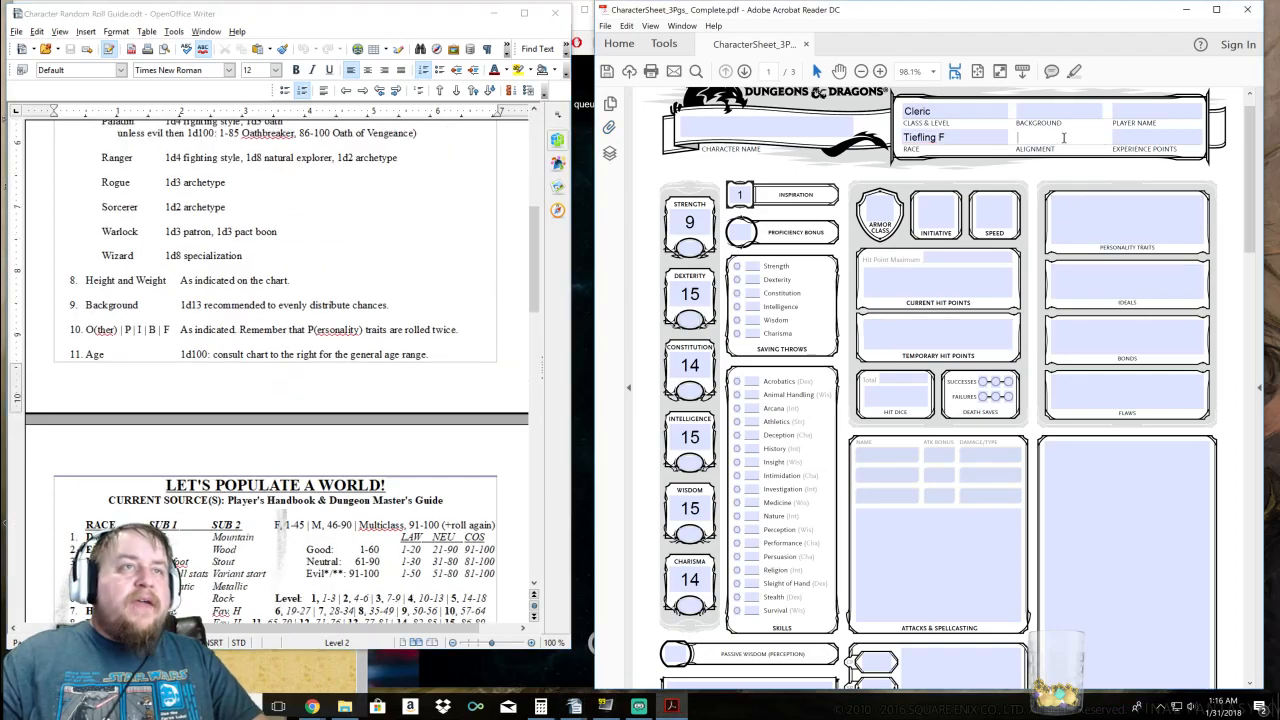
text(NG)
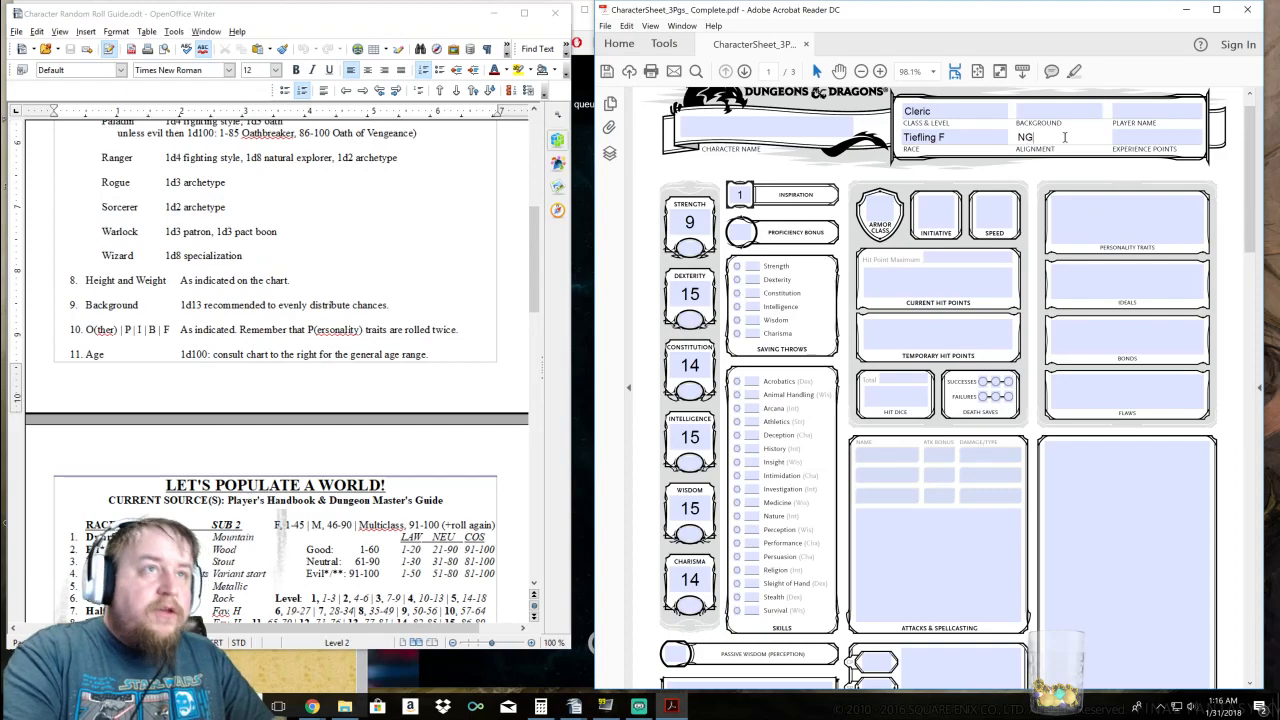
click(1162, 135)
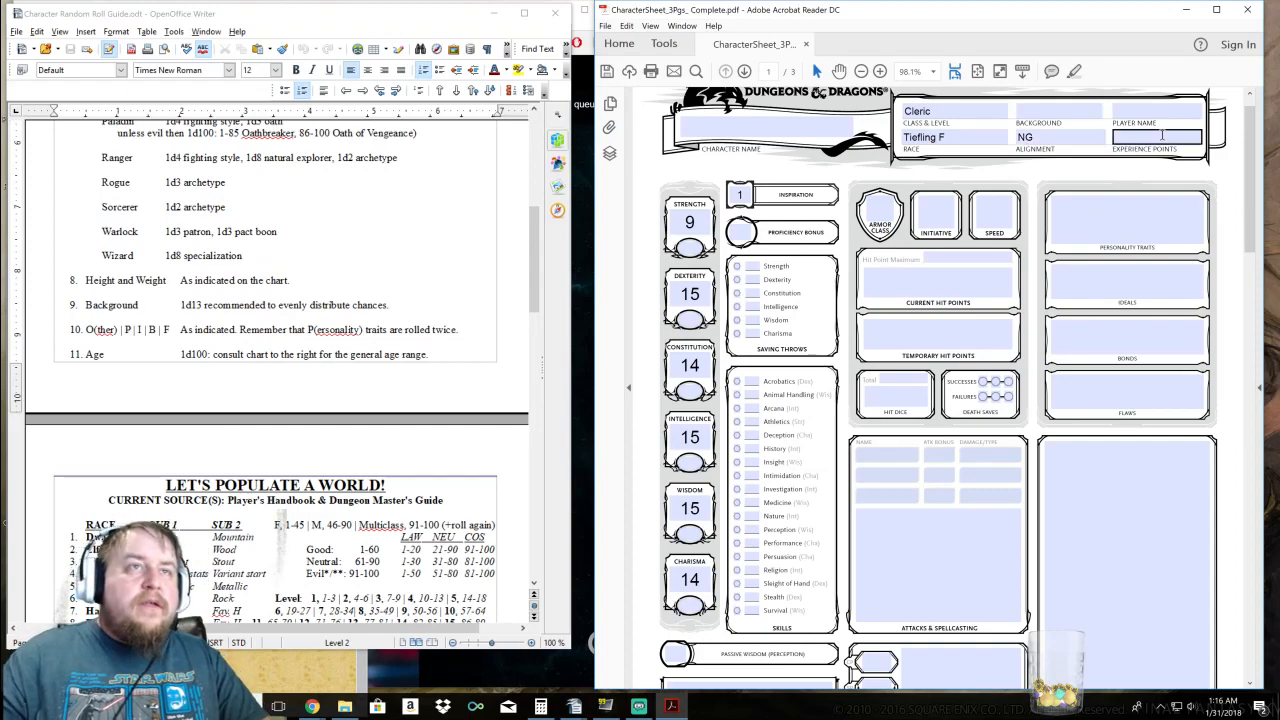
text(N/A)
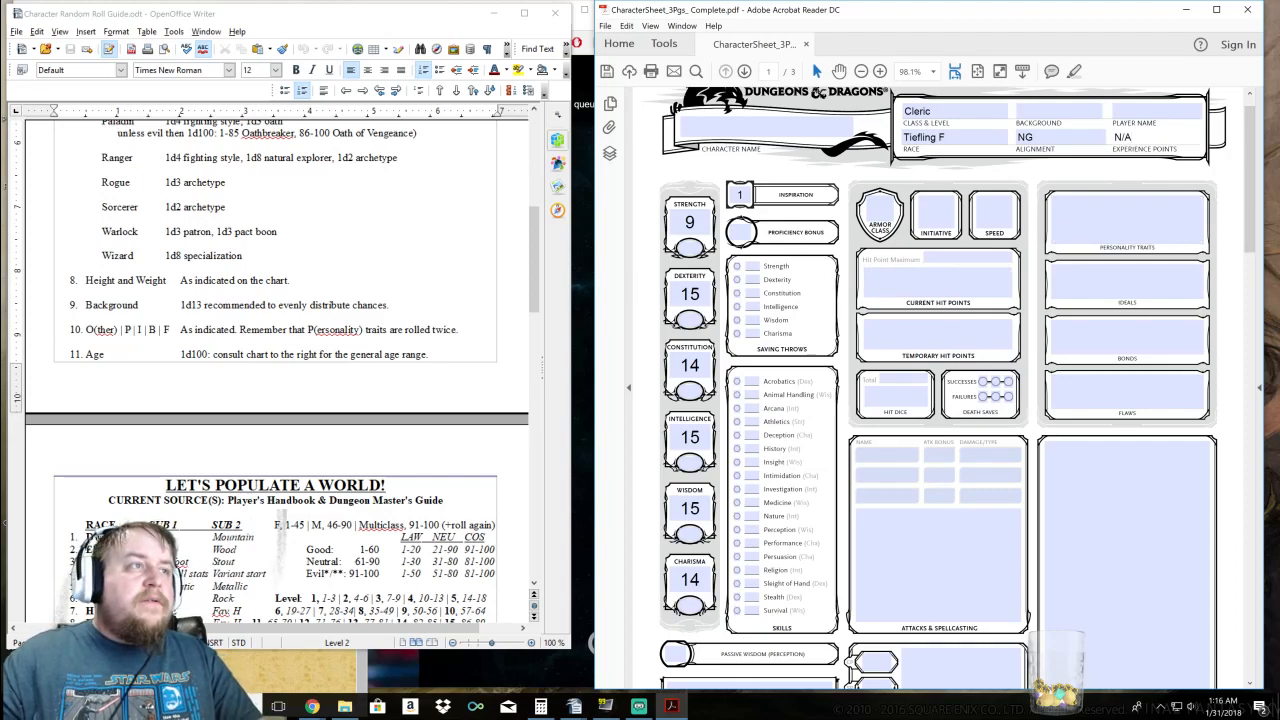
Roll 1d100 for level, match it in the guide's level table, and add 8 after Cleric in the class and level field
click(440, 318)
scroll(440, 328, up, 11)
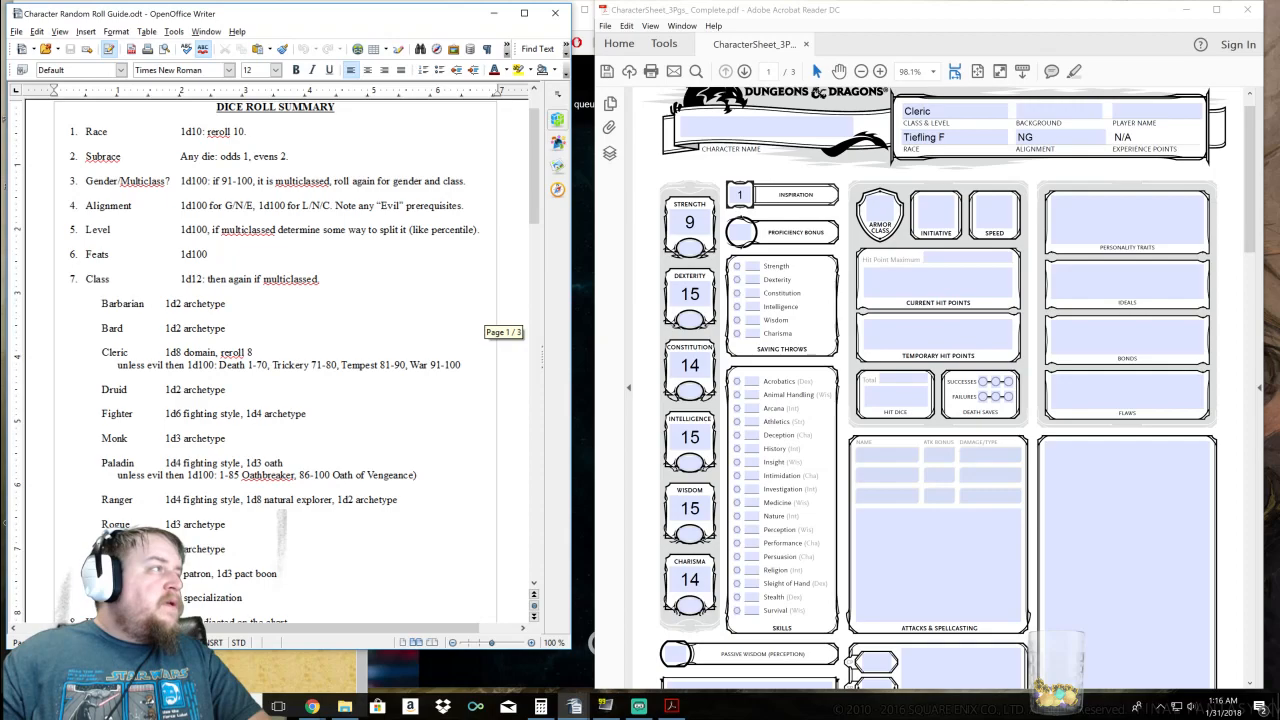
scroll(440, 262, down, 1)
click(312, 706)
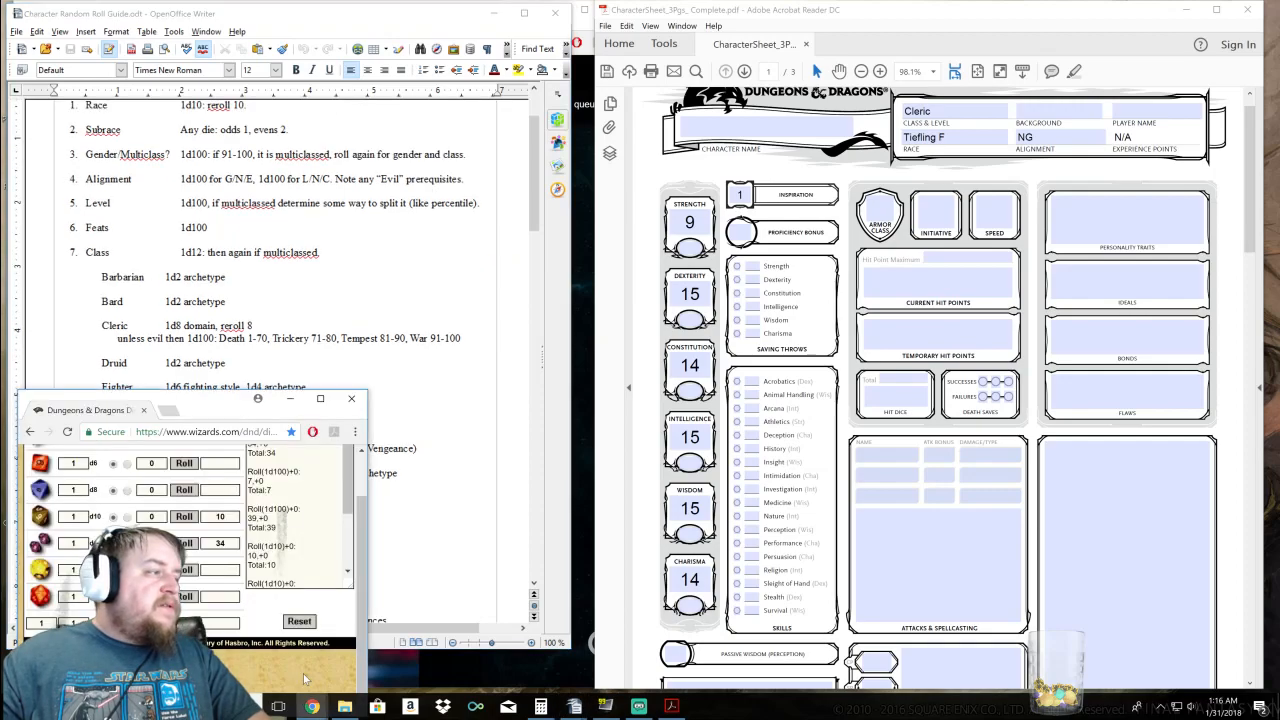
click(188, 545)
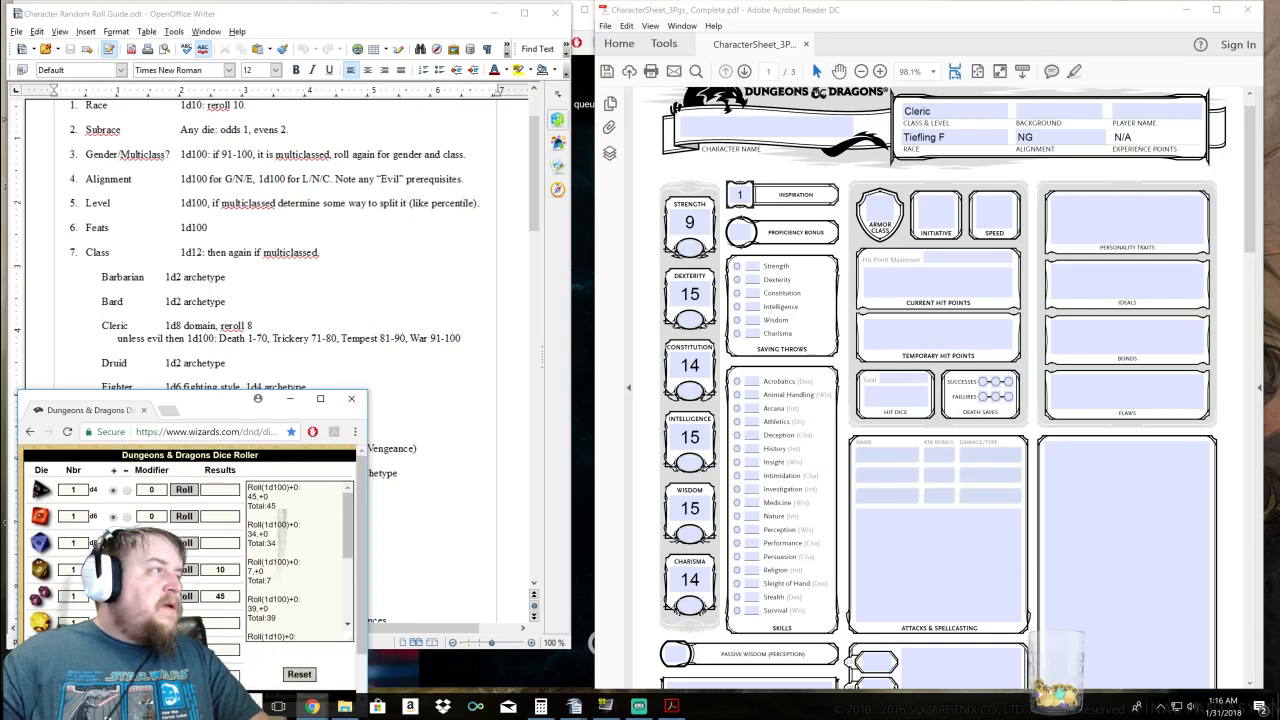
click(101, 313)
scroll(280, 370, down, 9)
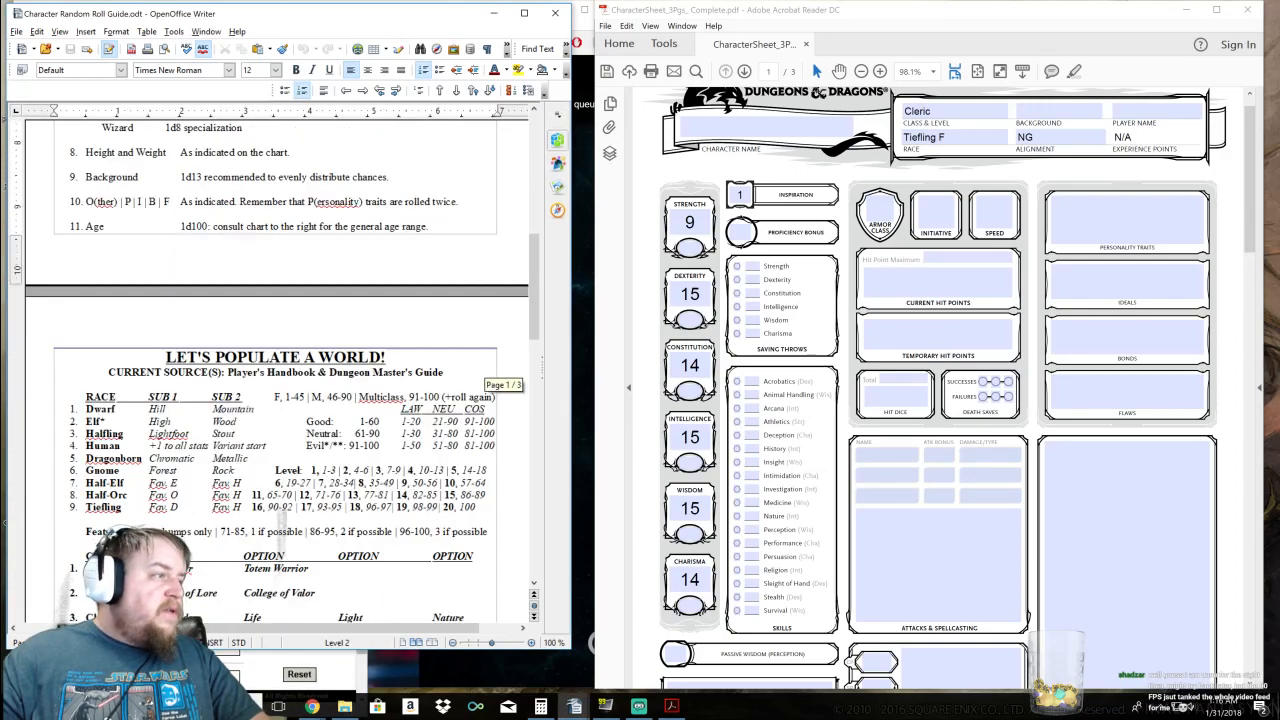
click(980, 114)
text(8)
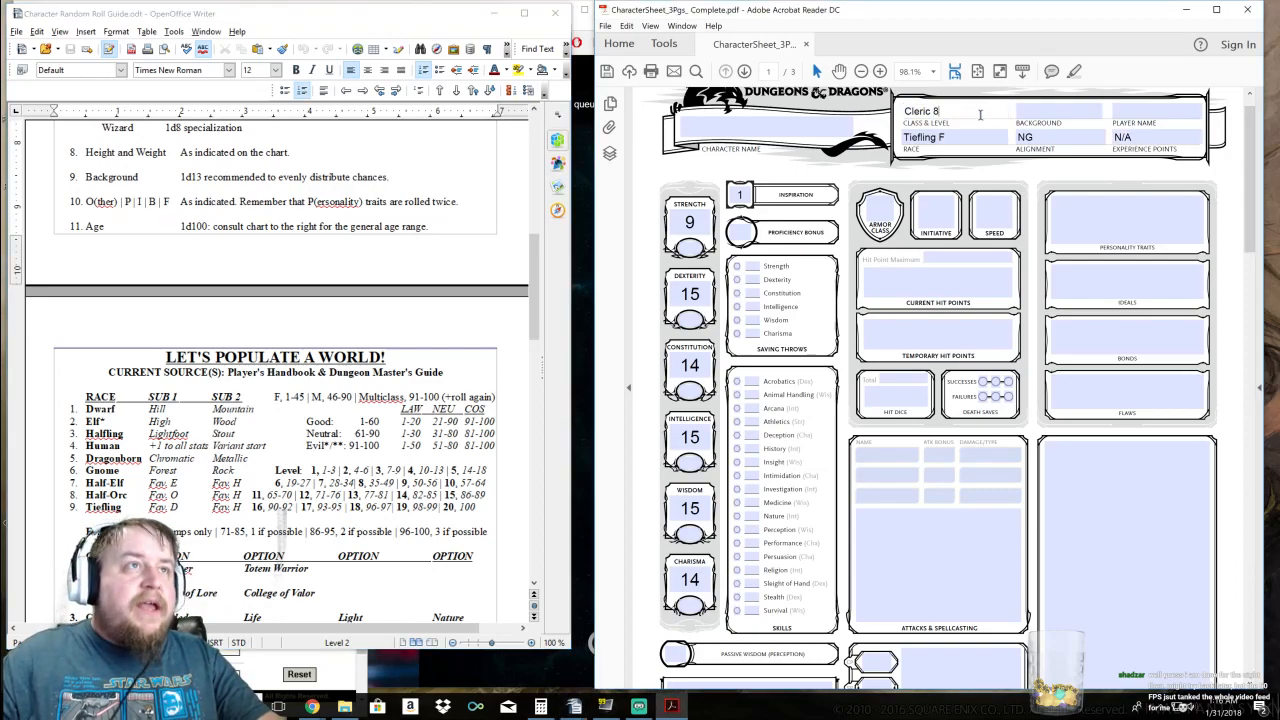
Roll 1d8 for the Cleric domain and look up the result in the guide's class options table
click(416, 178)
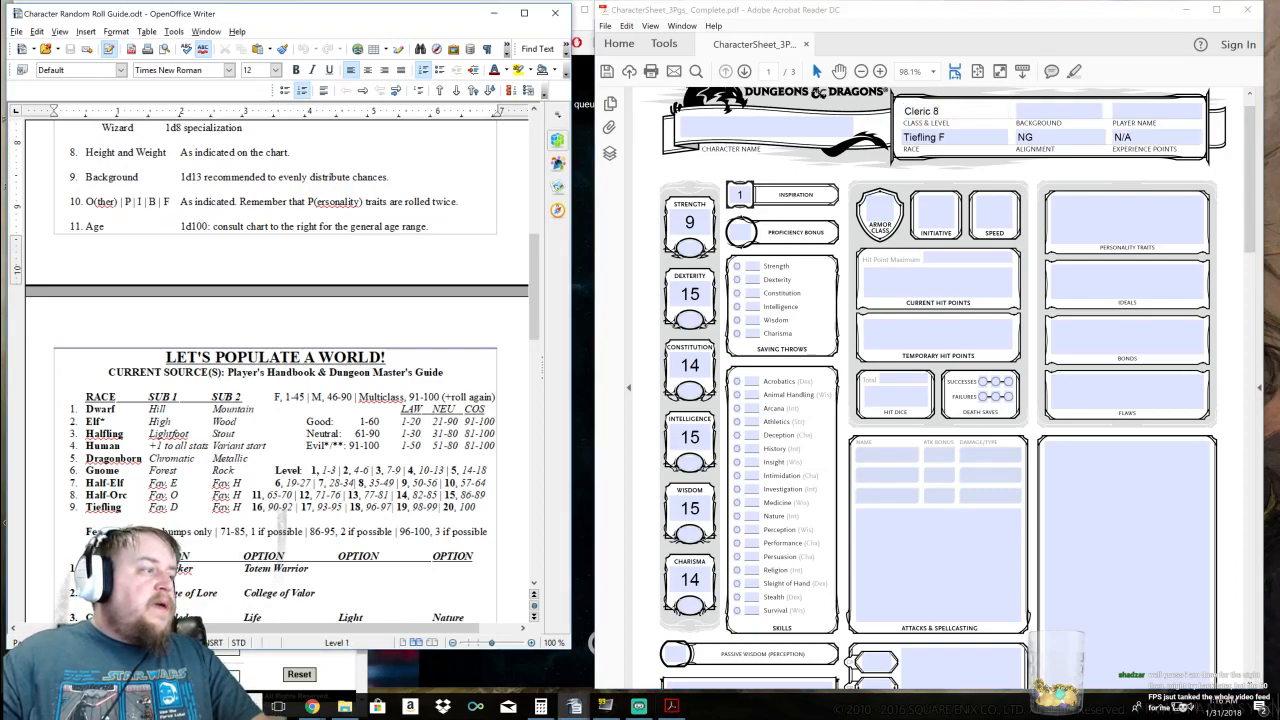
click(340, 667)
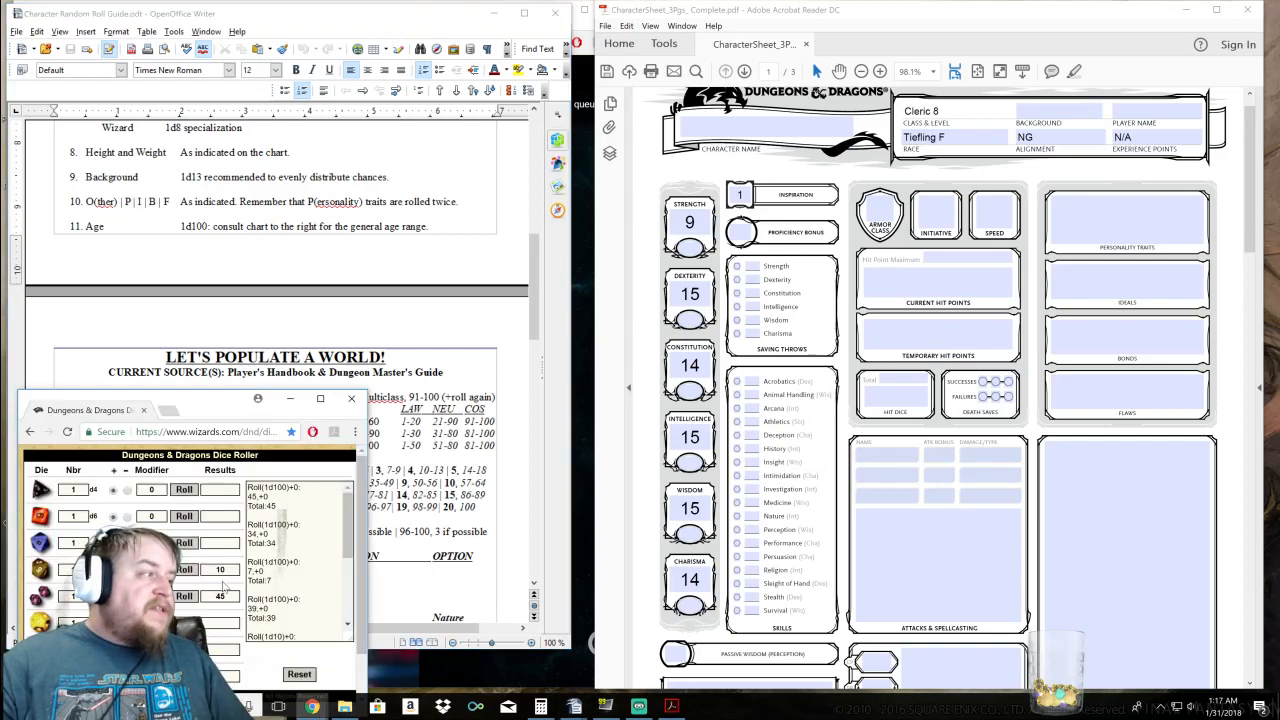
click(184, 544)
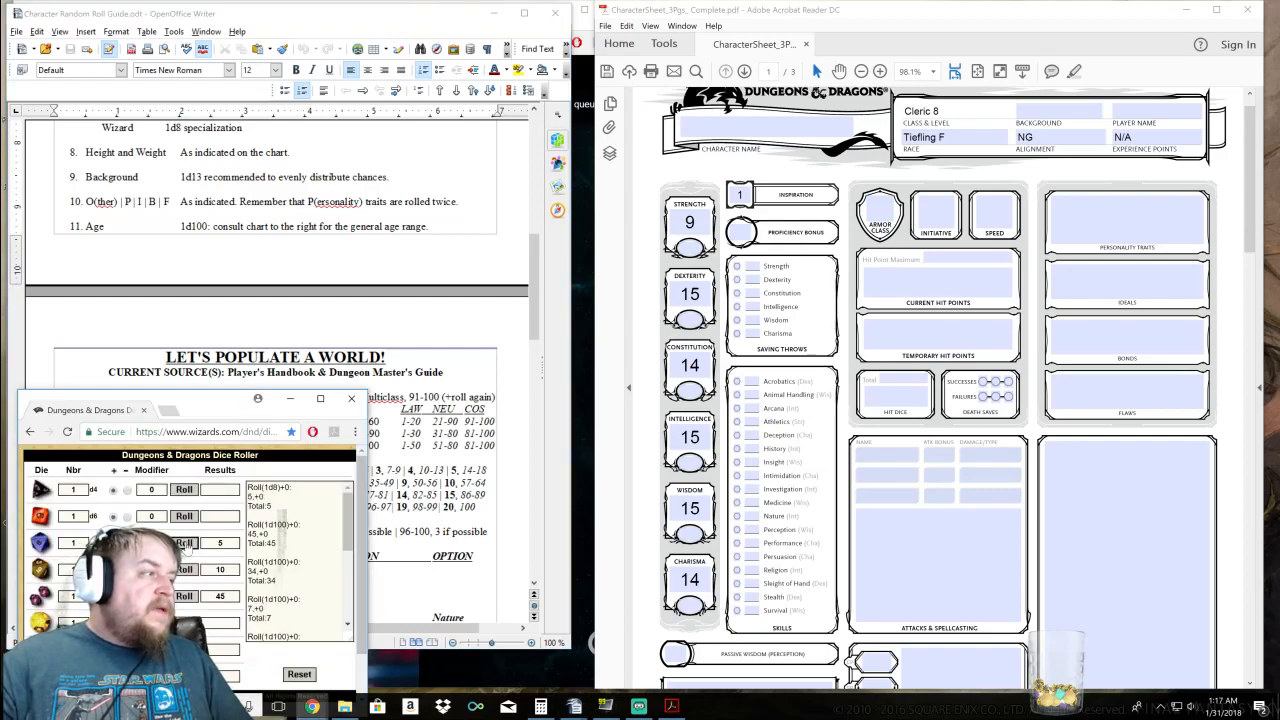
click(458, 410)
drag(534, 332, 534, 396)
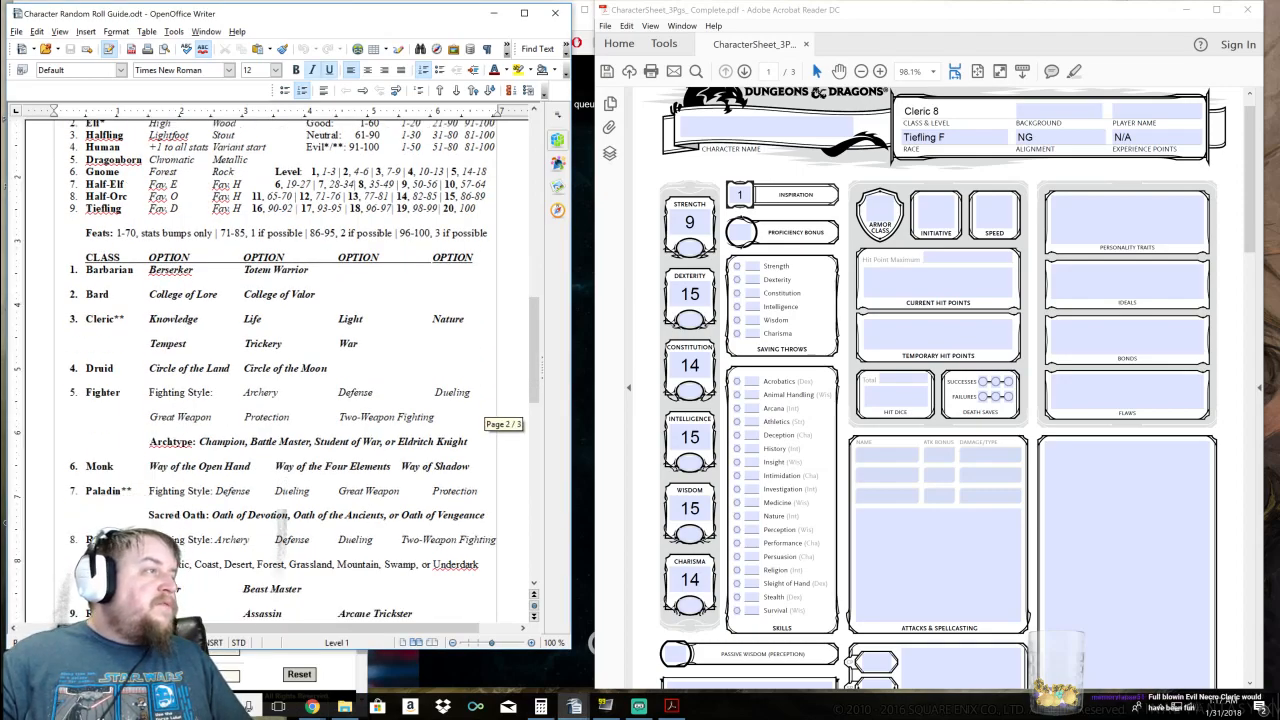
Add (Tempest) after Cleric 8 in the character sheet's class and level field
click(186, 343)
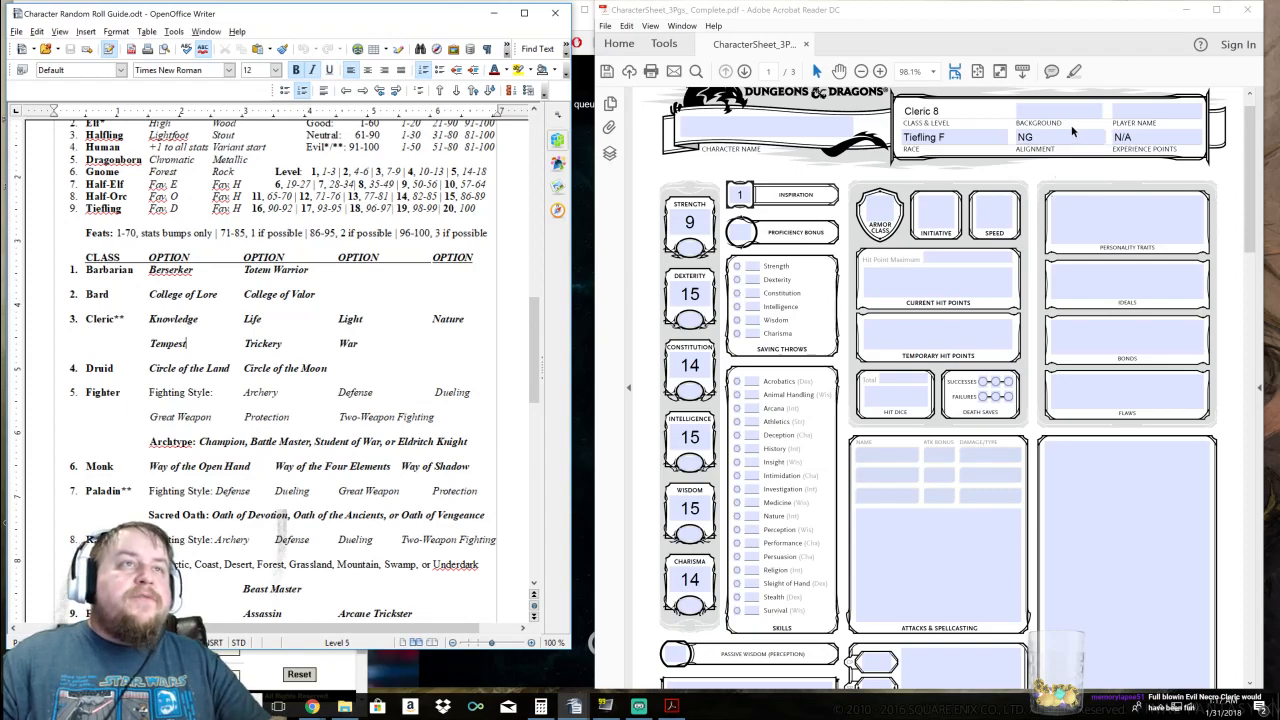
click(962, 111)
text((Tempest)
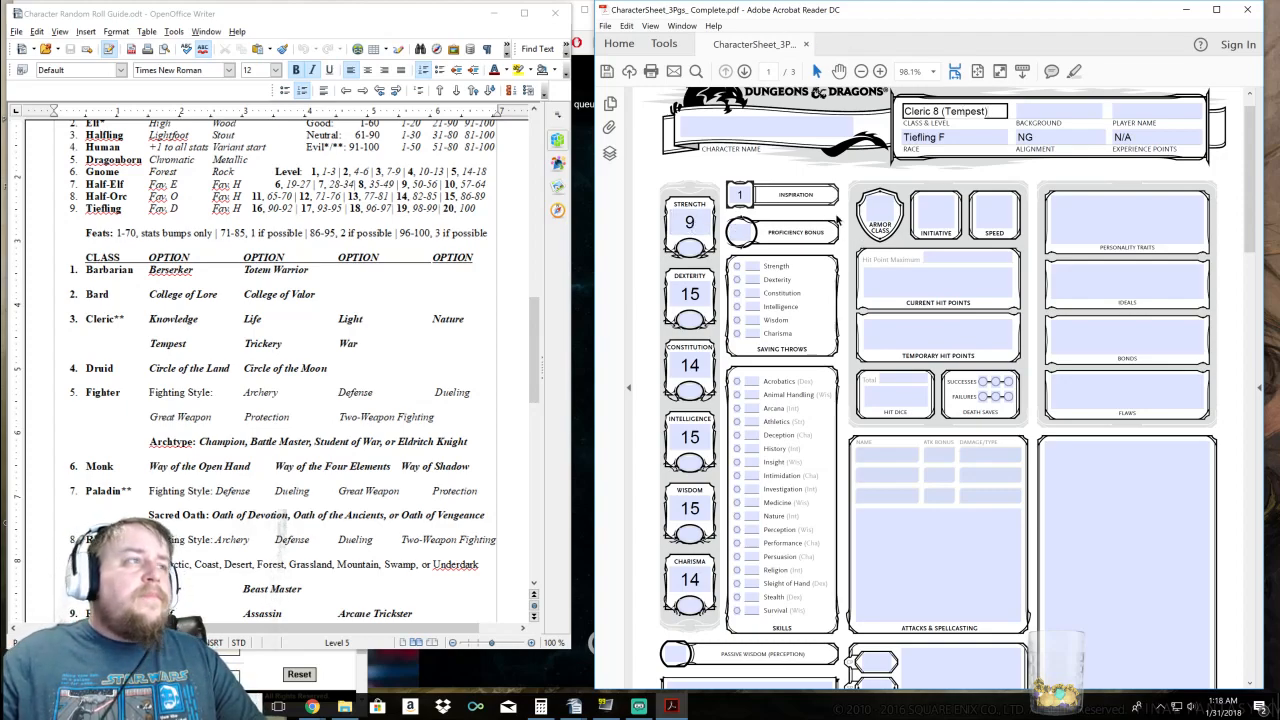
Find the Tiefling height modifier in the roll guide, roll 2d8 for it, and enter 5'3" as the height on the sheet's second page
click(86, 355)
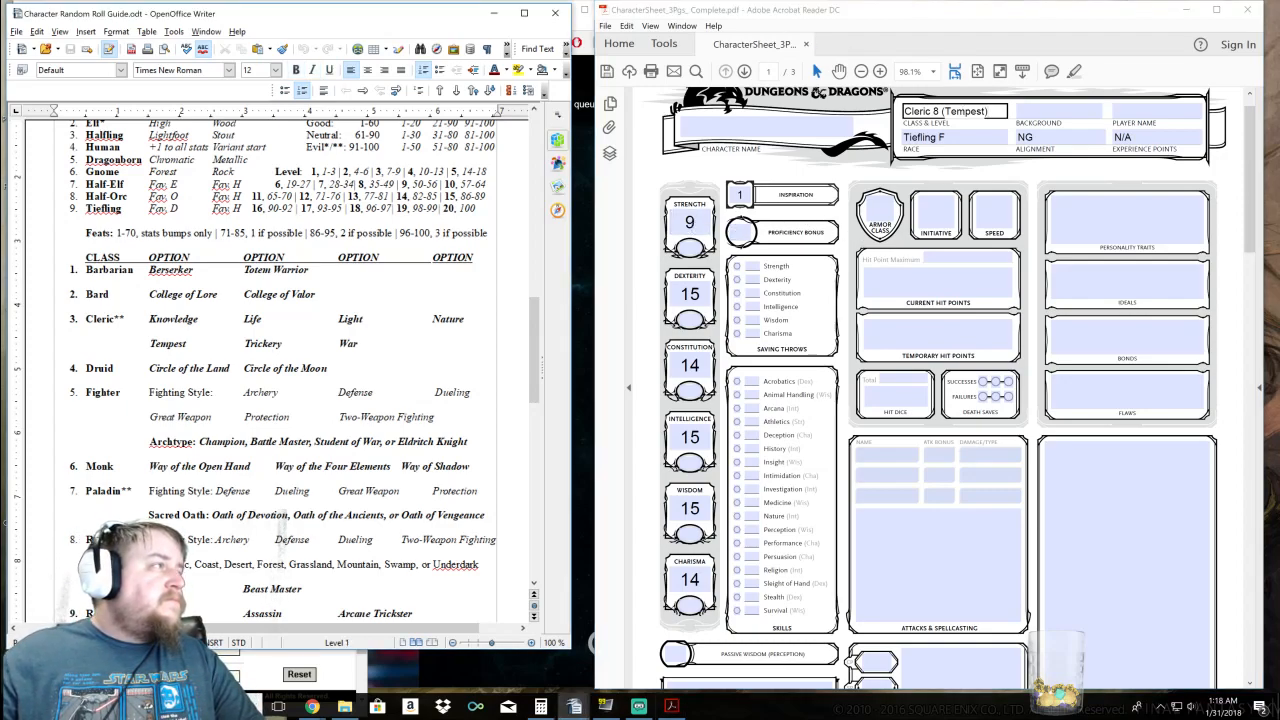
drag(534, 372, 534, 338)
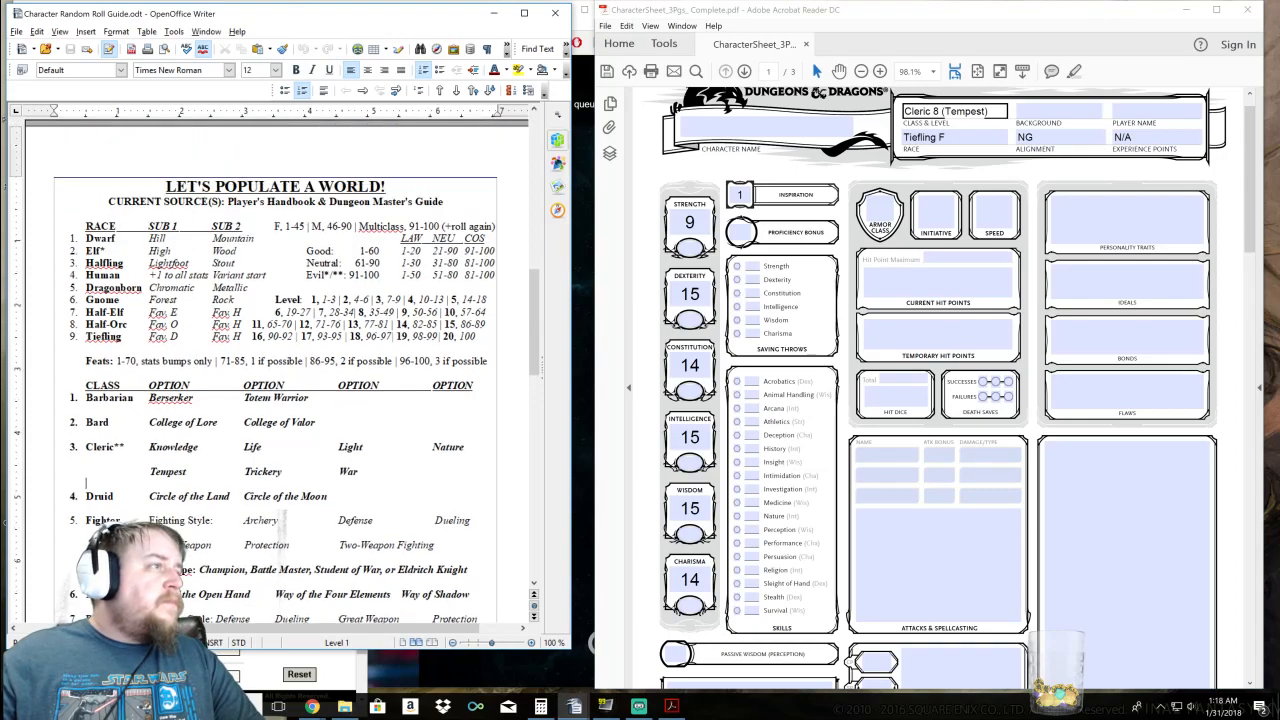
drag(534, 338, 534, 612)
scroll(969, 445, down, 5)
scroll(969, 445, down, 5)
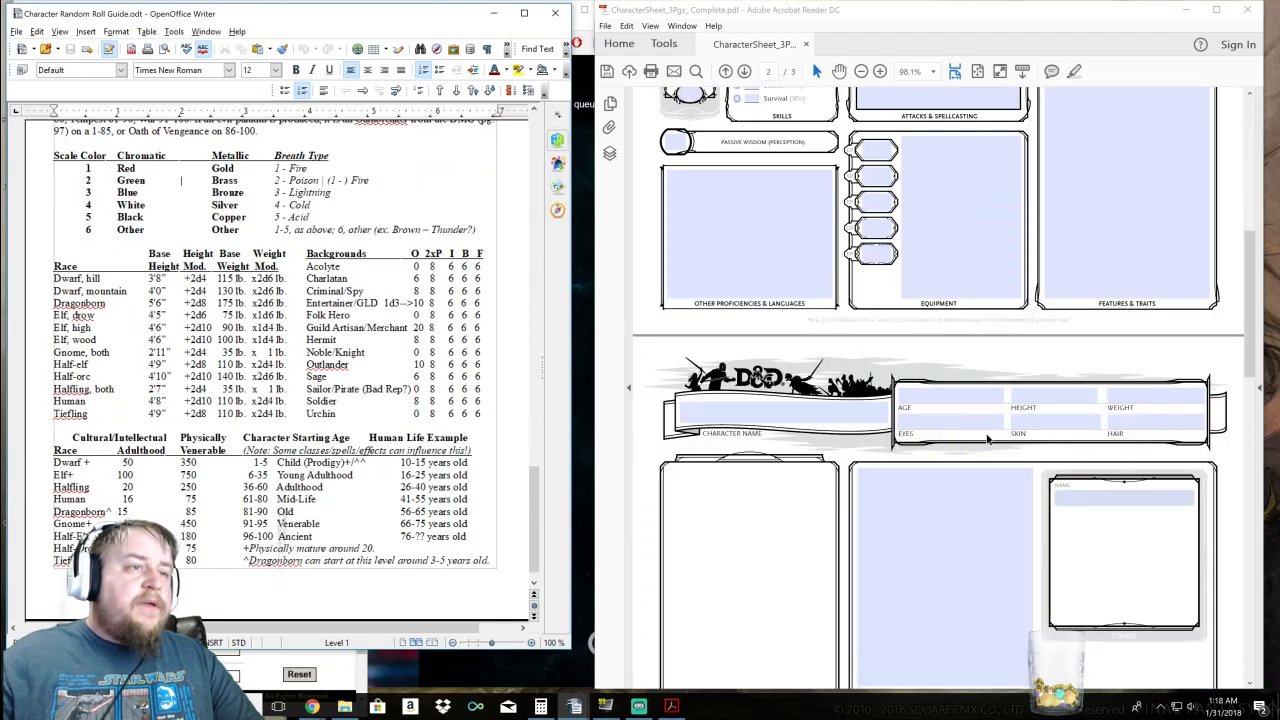
click(331, 666)
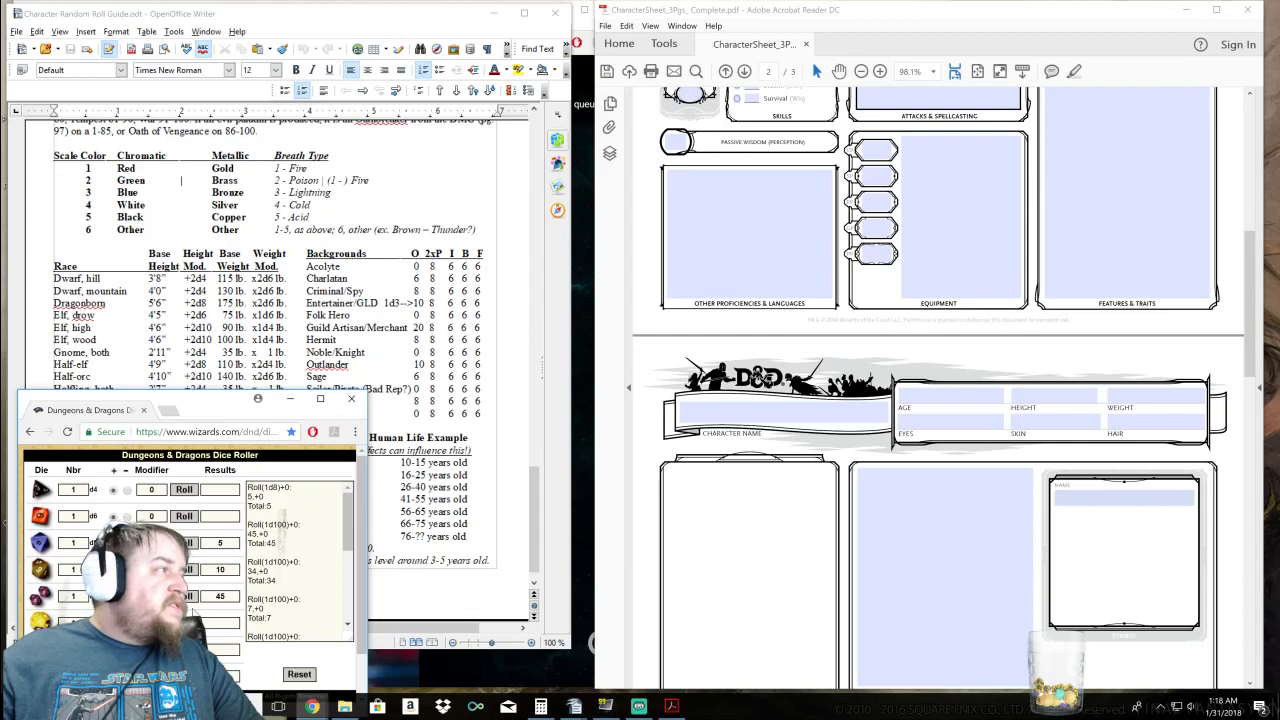
click(117, 377)
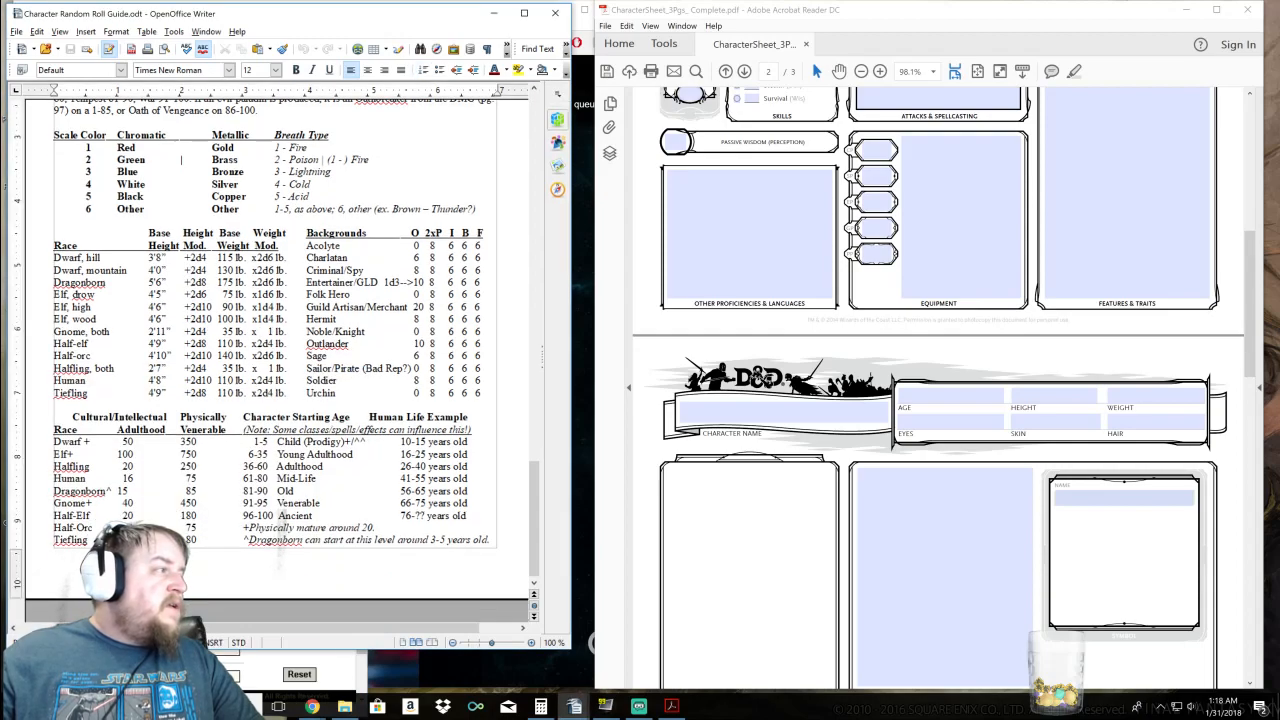
click(355, 660)
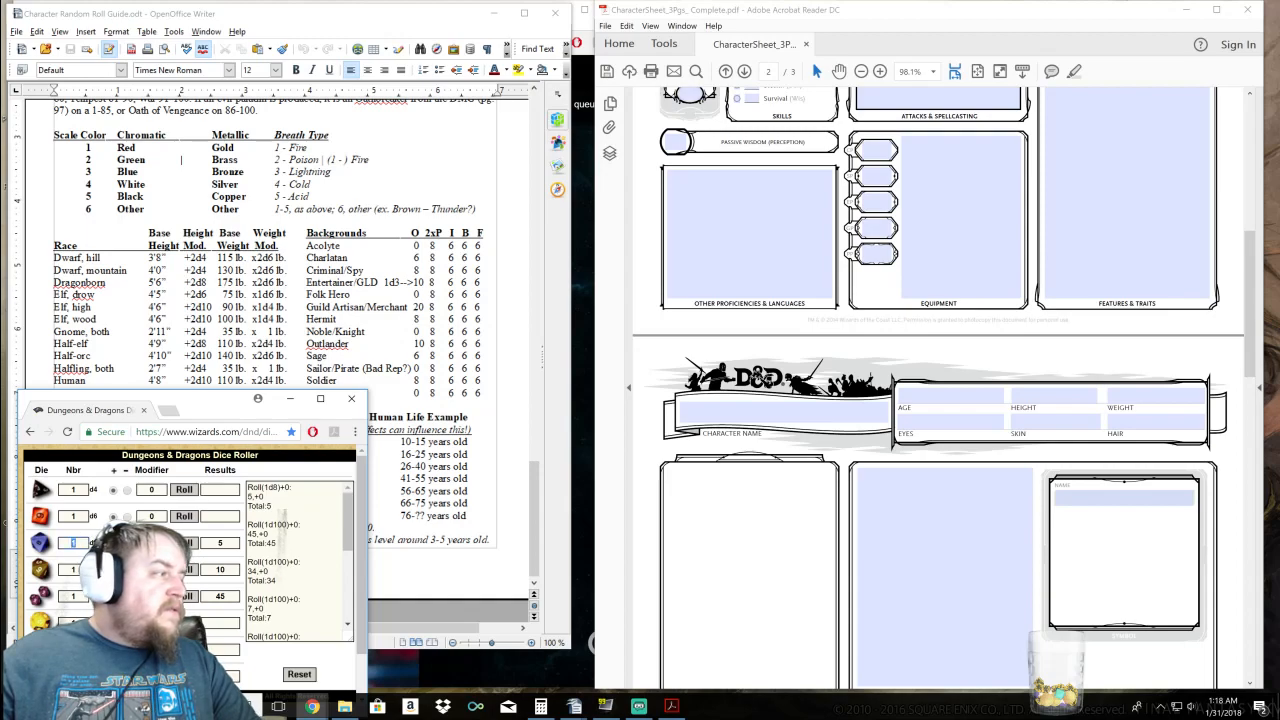
click(184, 542)
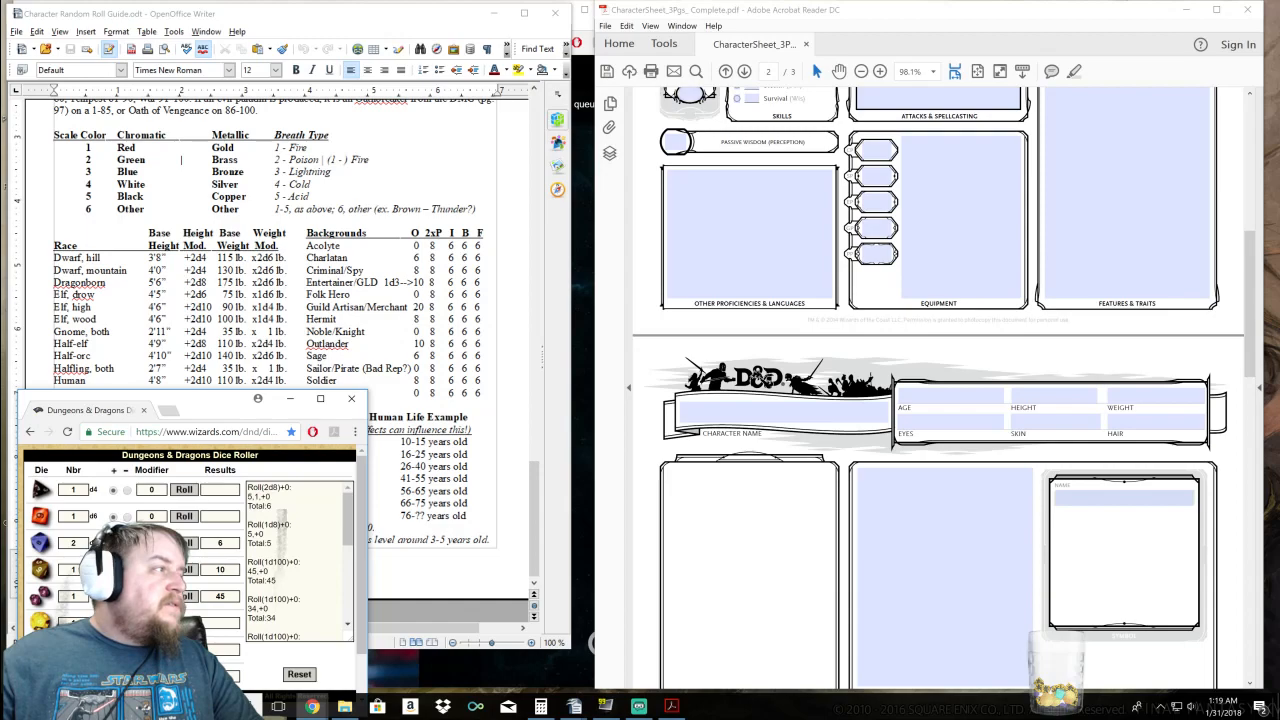
click(454, 381)
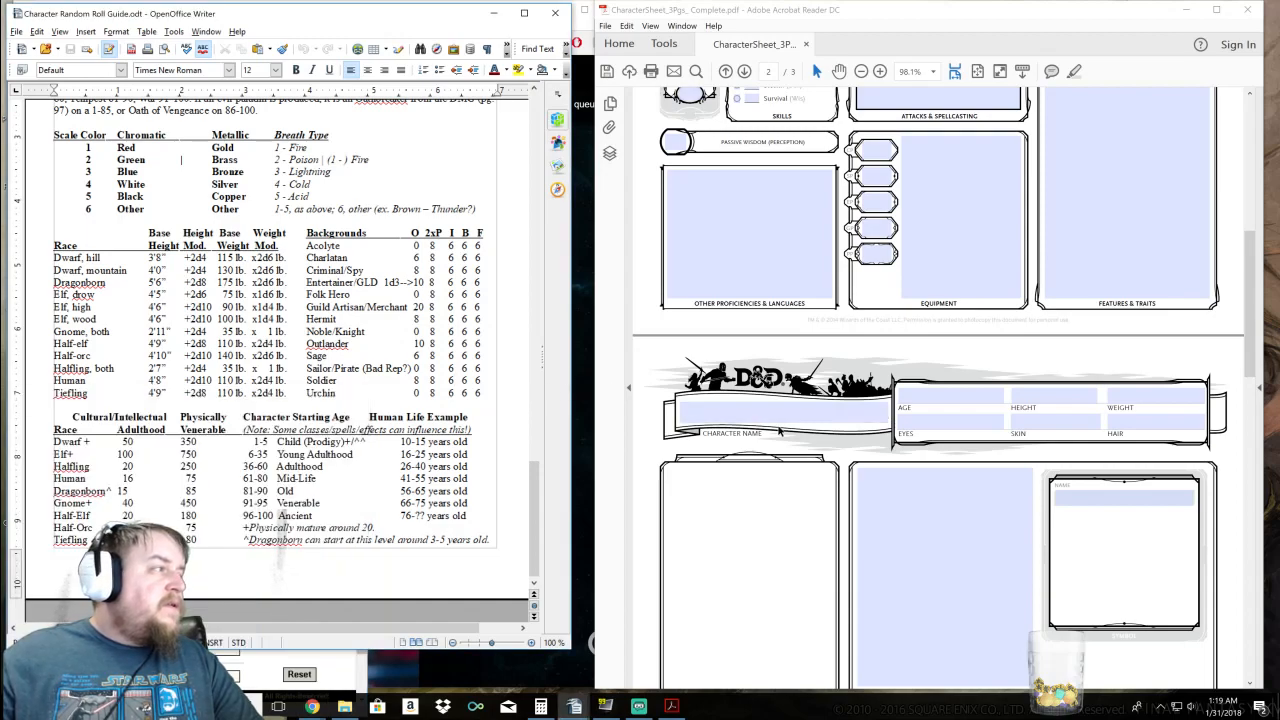
click(1055, 396)
text(5'3")
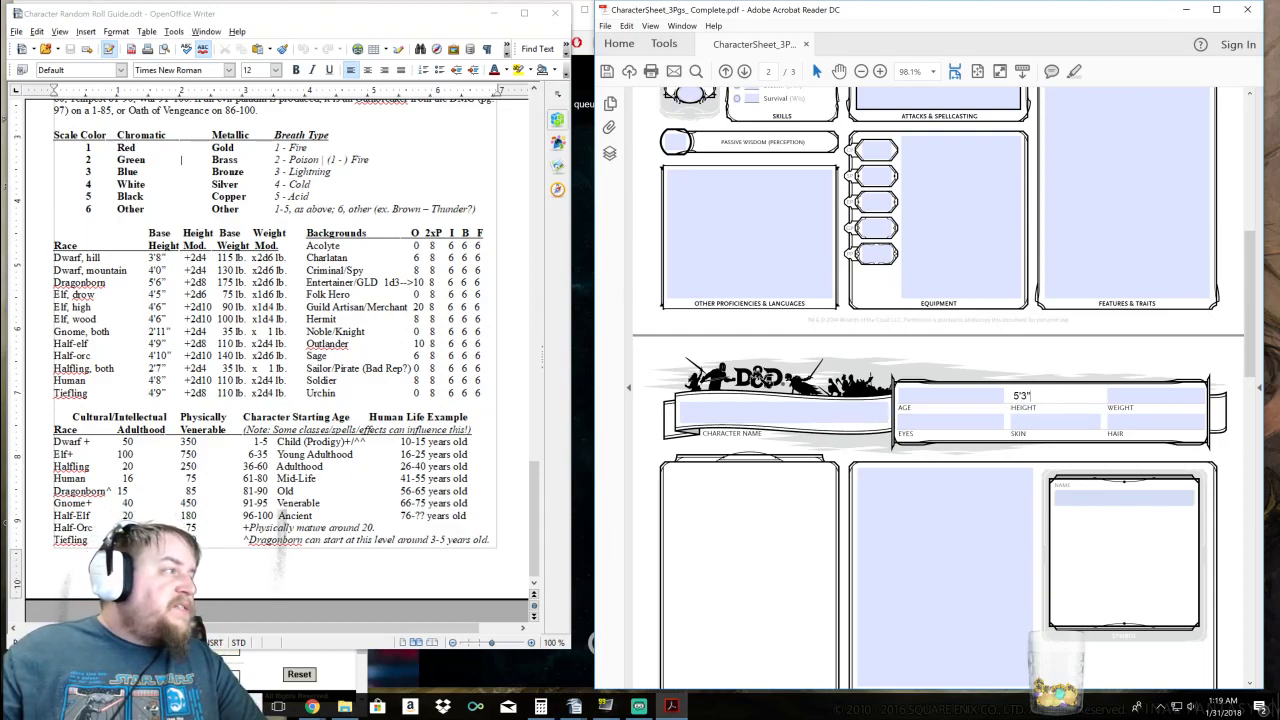
Roll 2d4 for the Tiefling weight modifier and enter 122 lbs. as the character's weight
drag(257, 394, 273, 394)
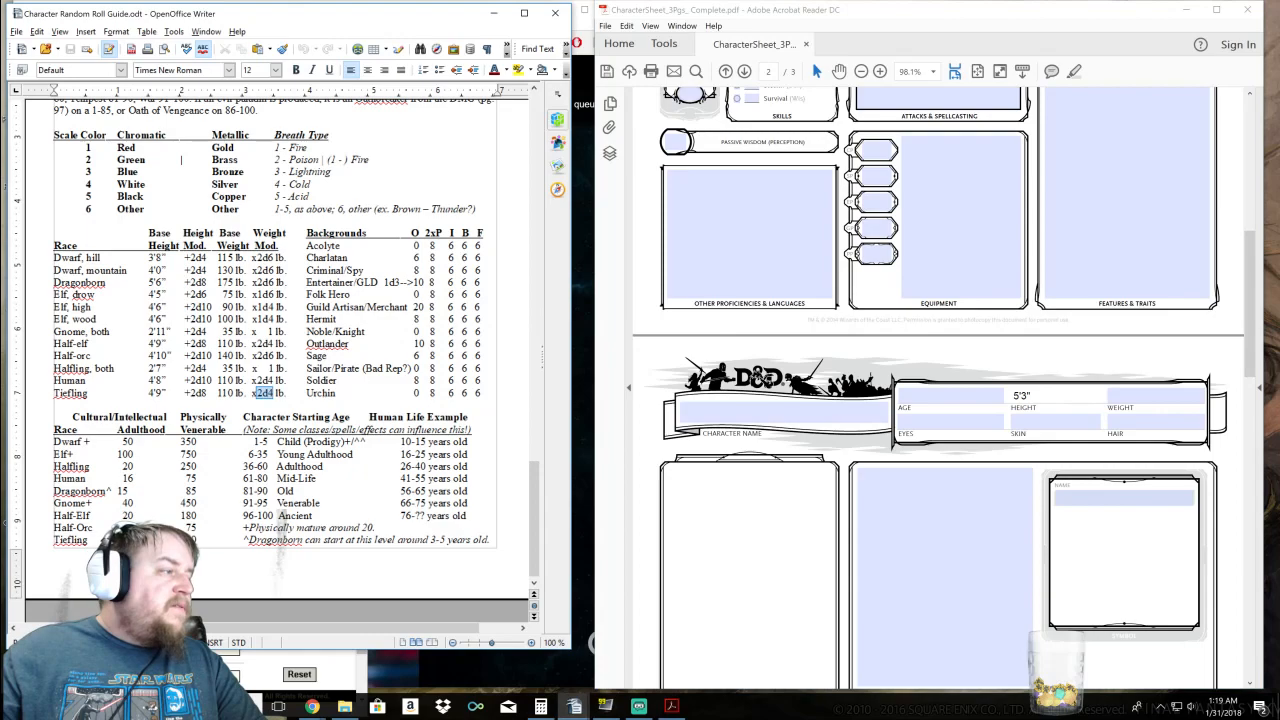
click(350, 667)
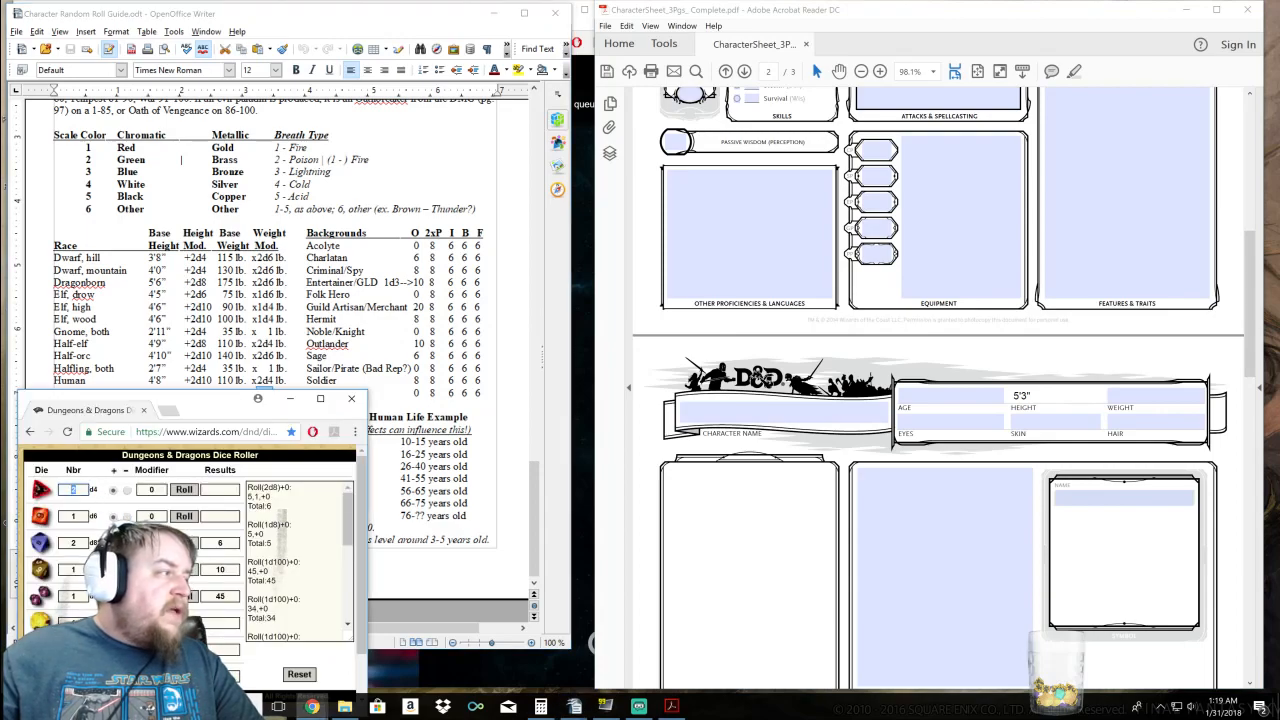
click(184, 489)
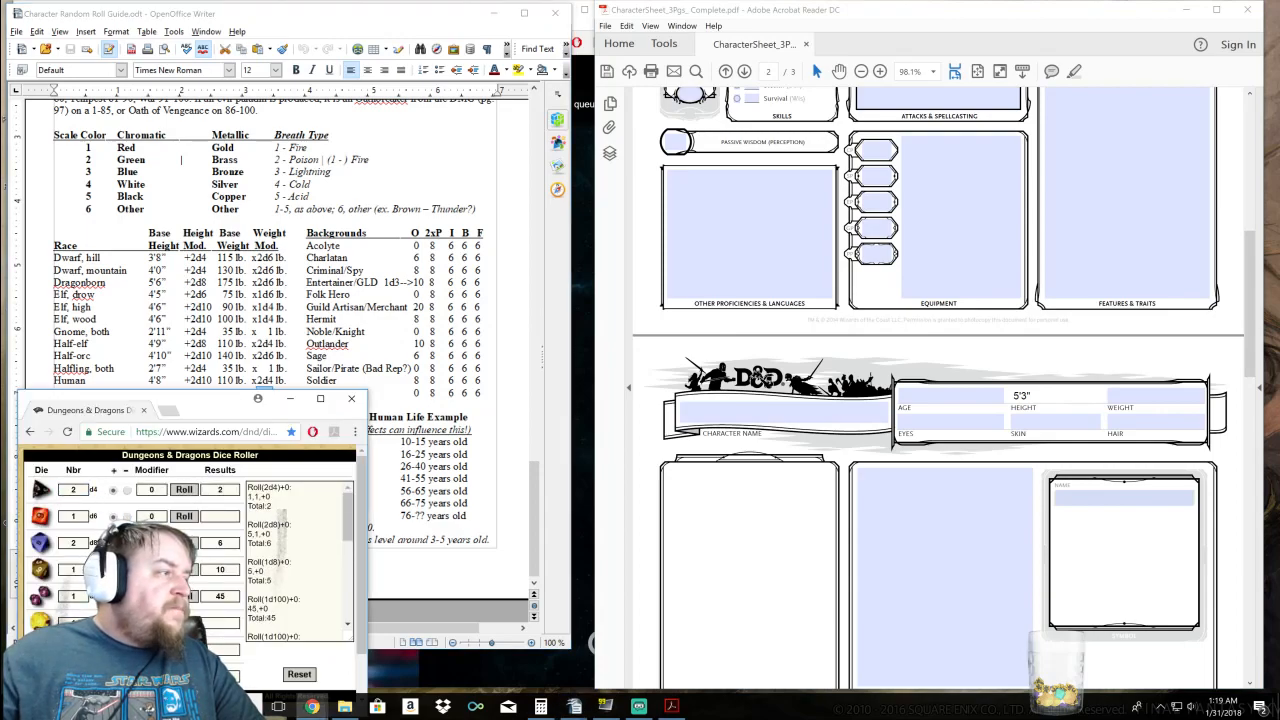
click(505, 410)
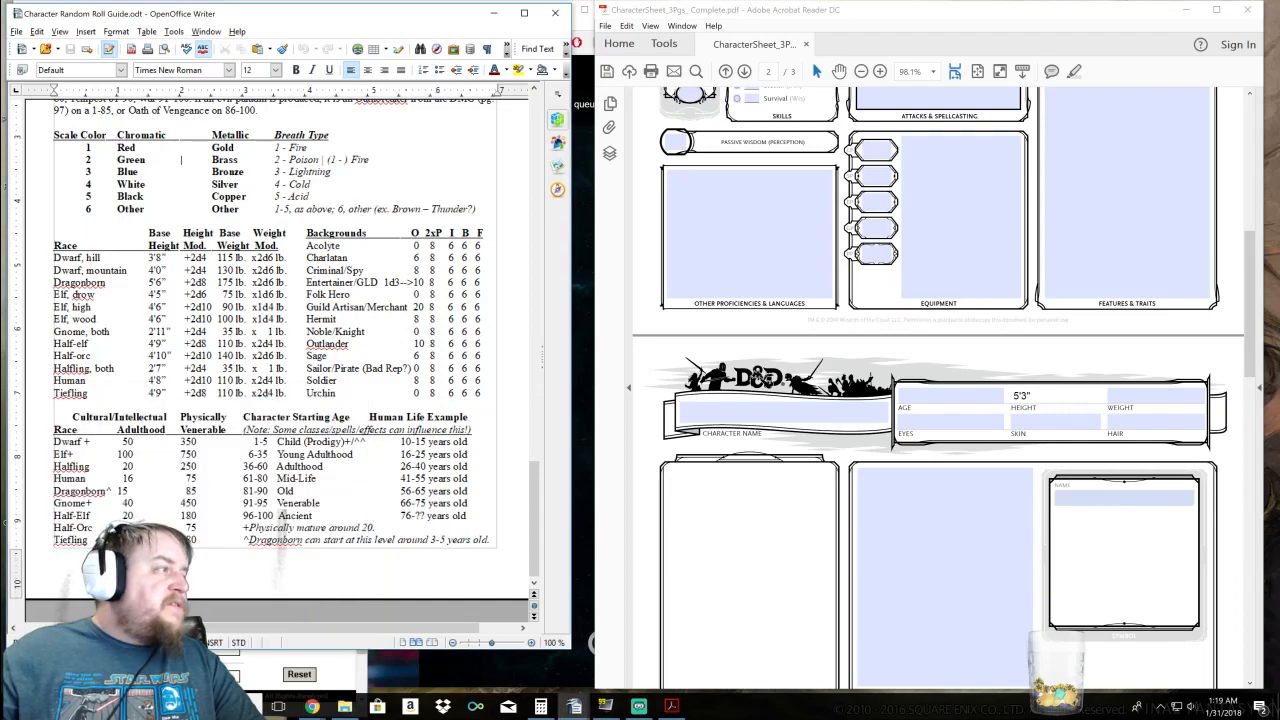
click(1140, 397)
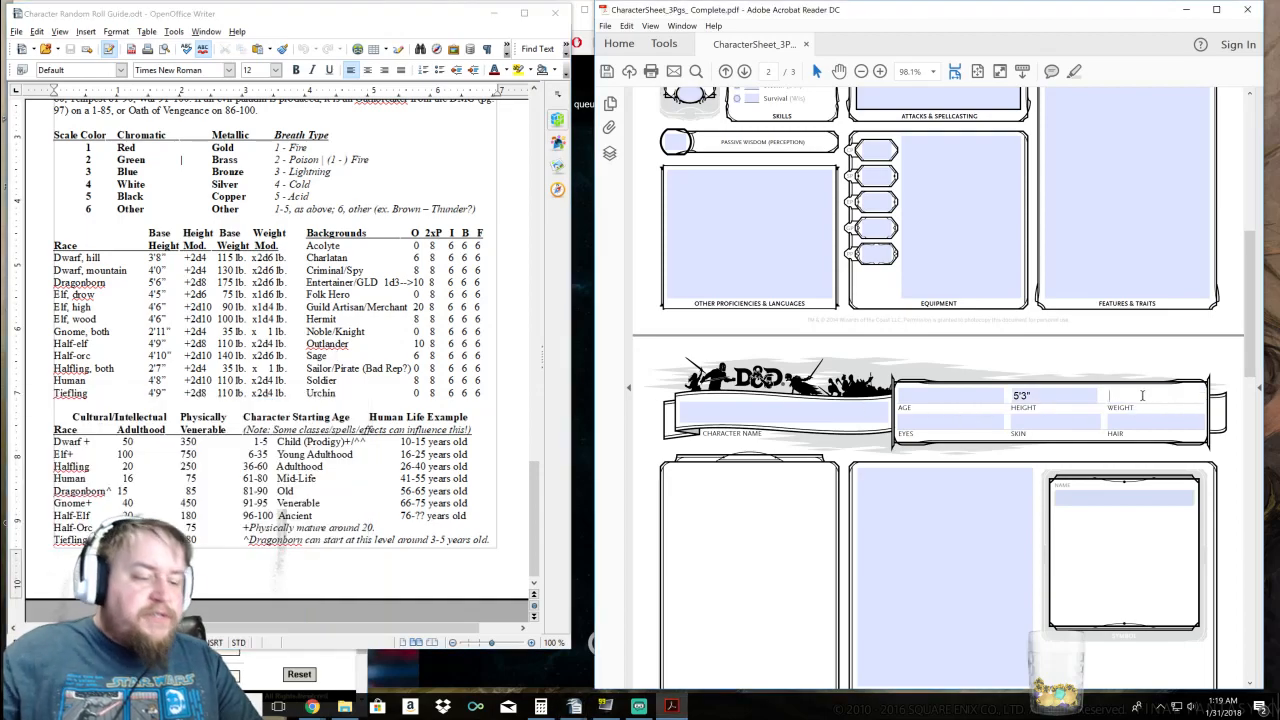
text(122 lbs.)
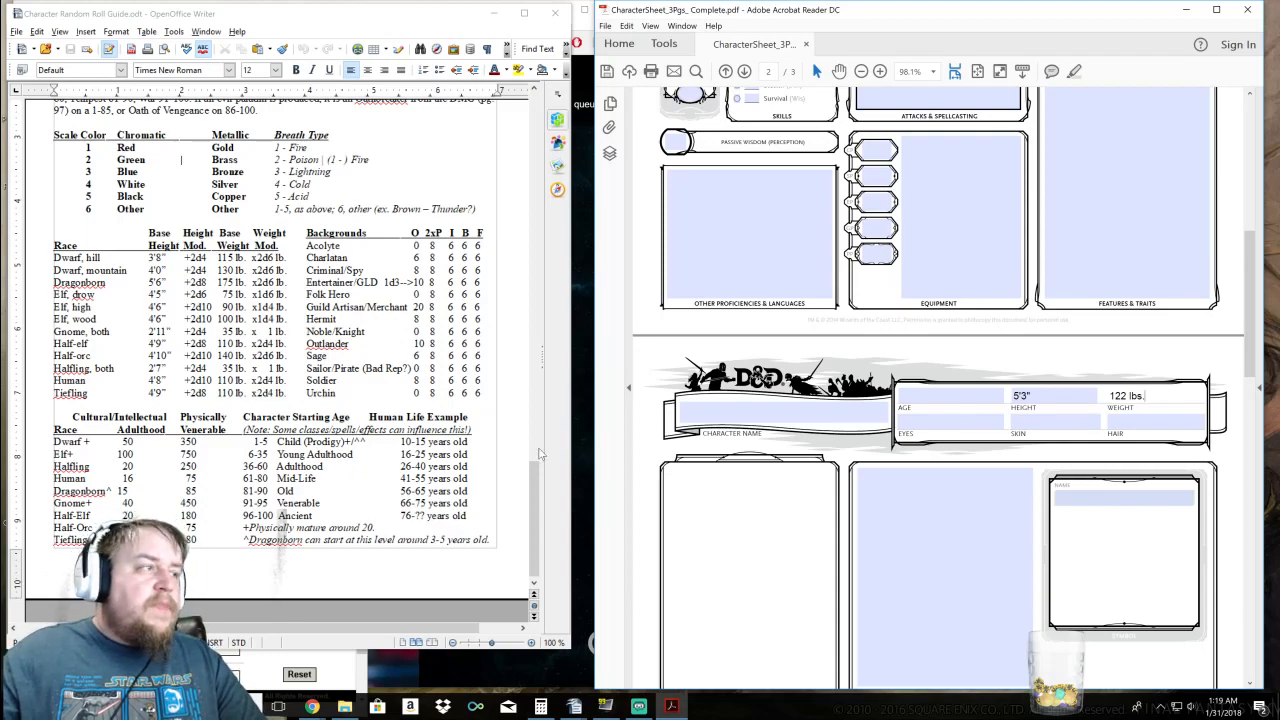
Roll 1d100 for the starting age, match it in the guide's age table, and enter "Old -" in the age field
click(323, 662)
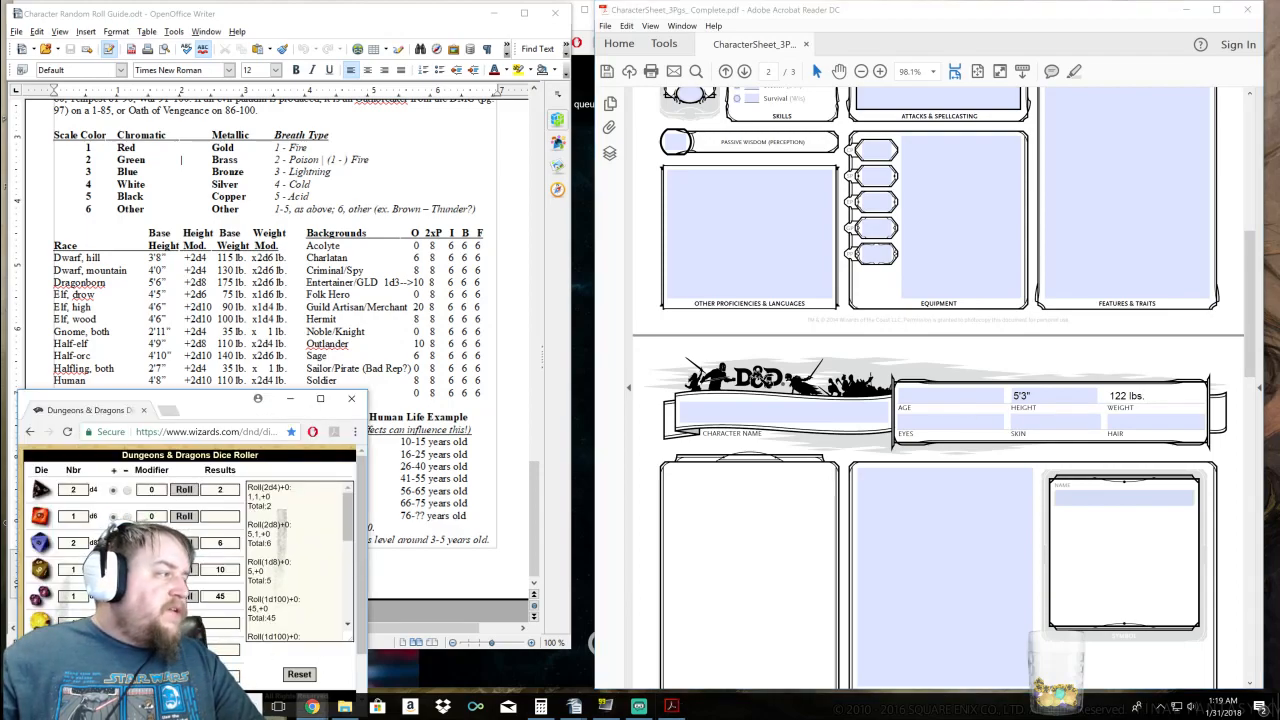
click(186, 596)
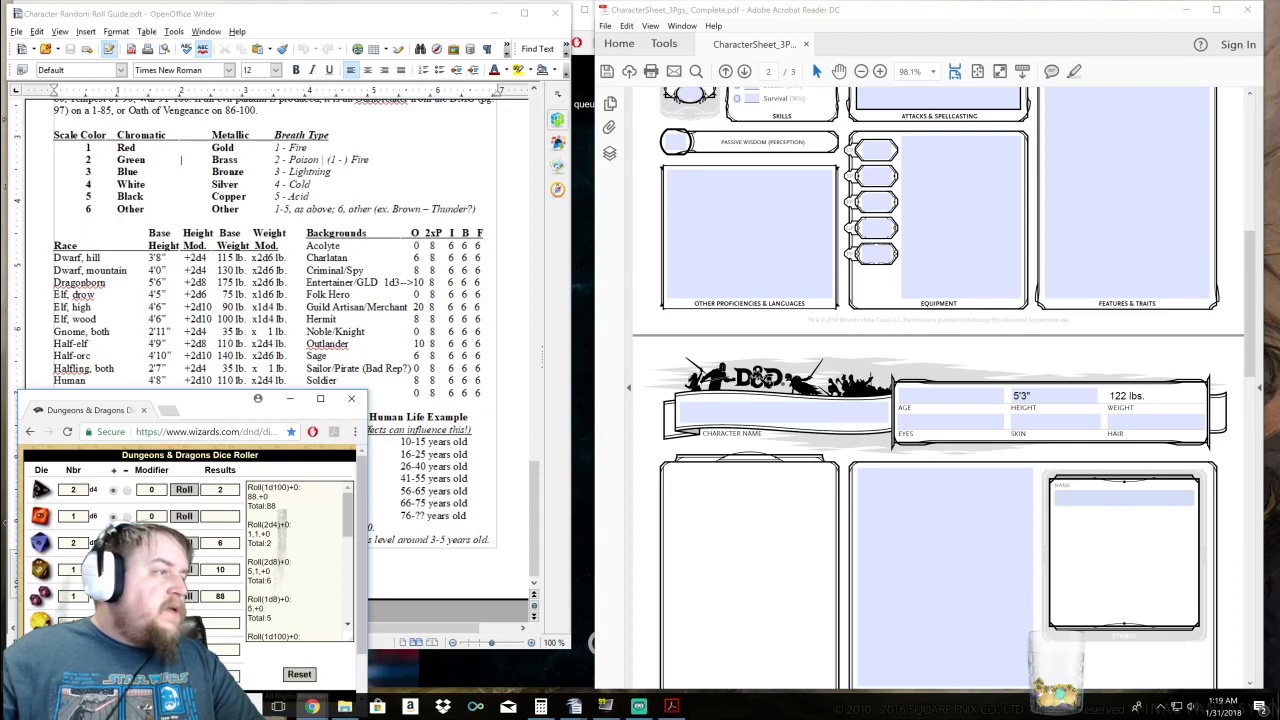
click(482, 381)
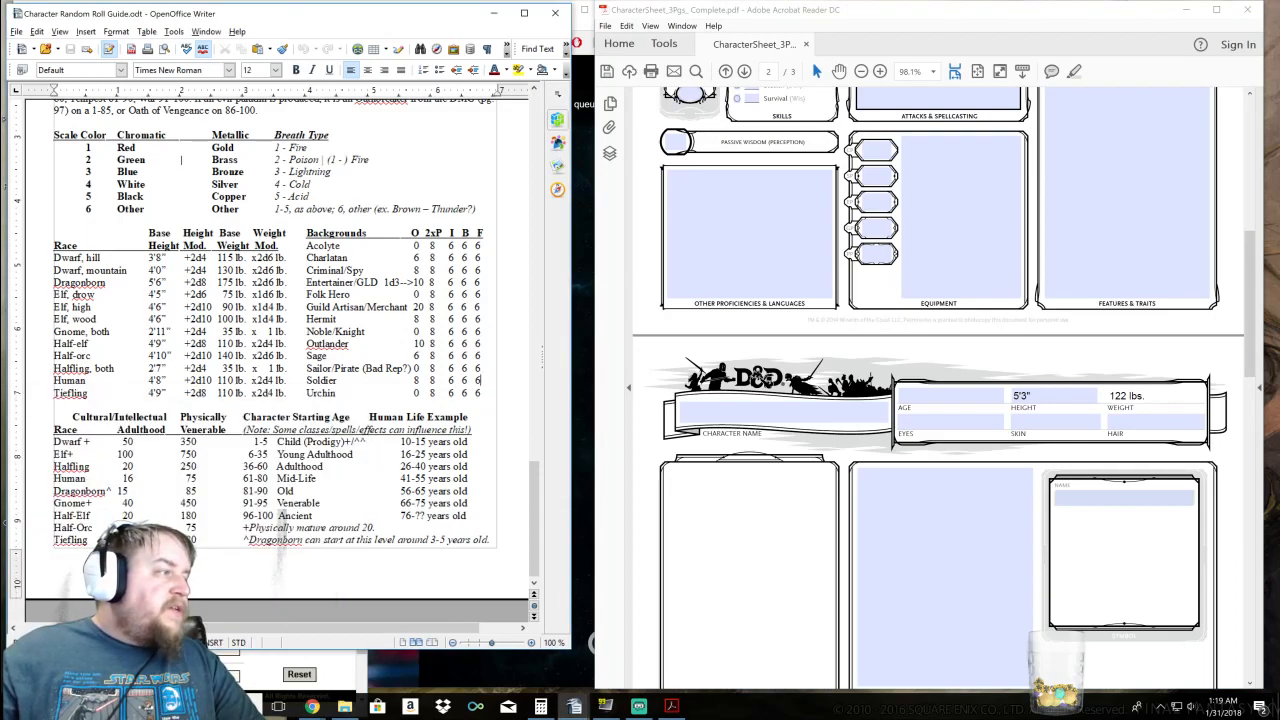
click(920, 394)
text(Old)
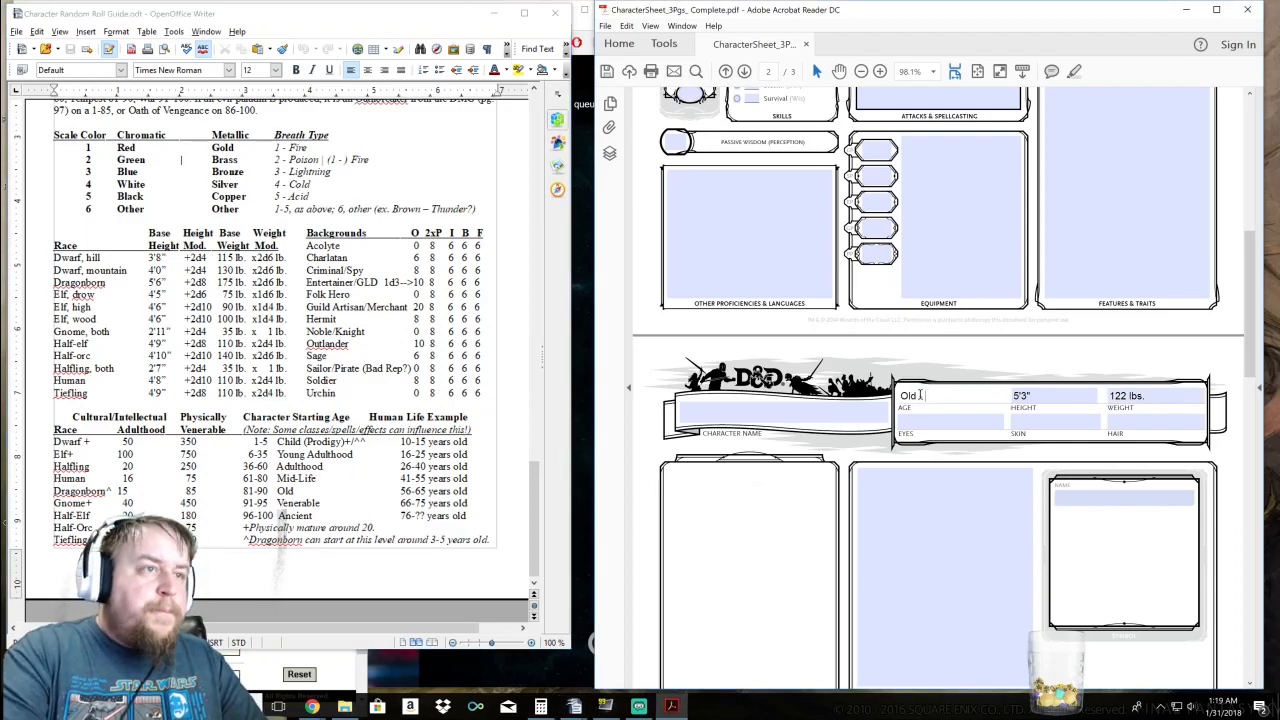
text( -)
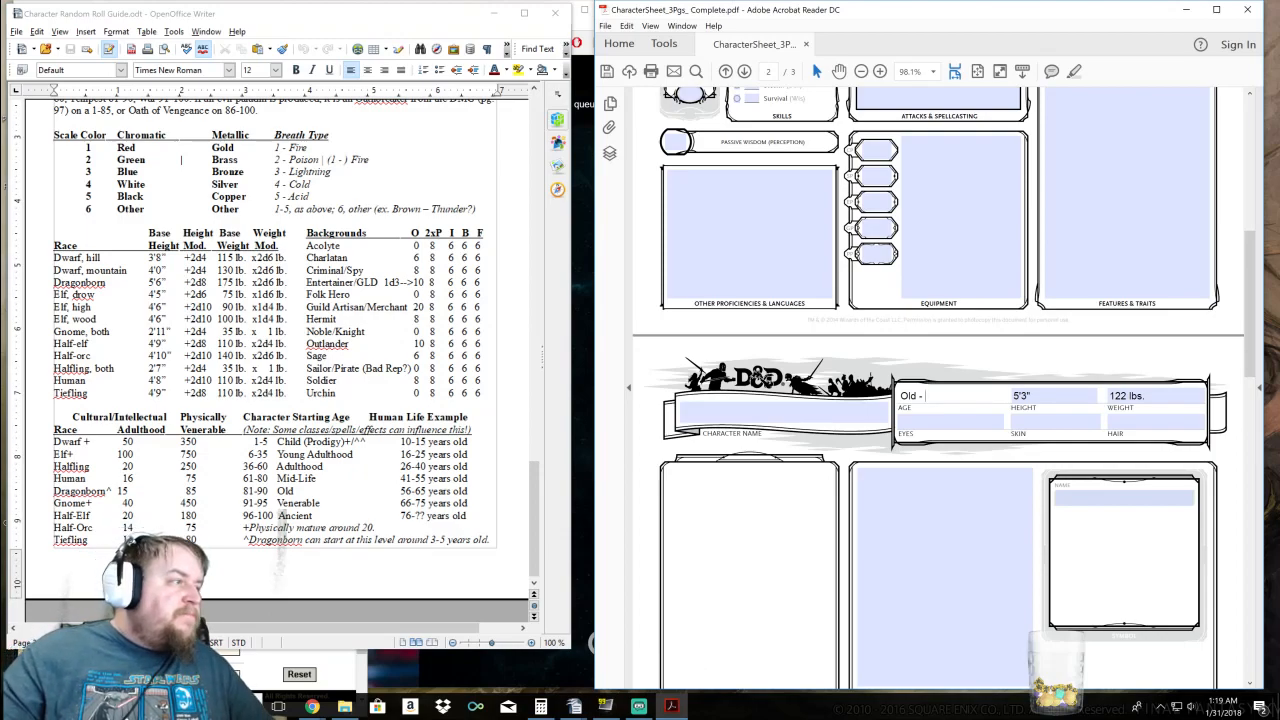
Check the guide's human age ranges, roll 1d10 for the exact age, and complete the age field as "Old - 60 years"
click(430, 466)
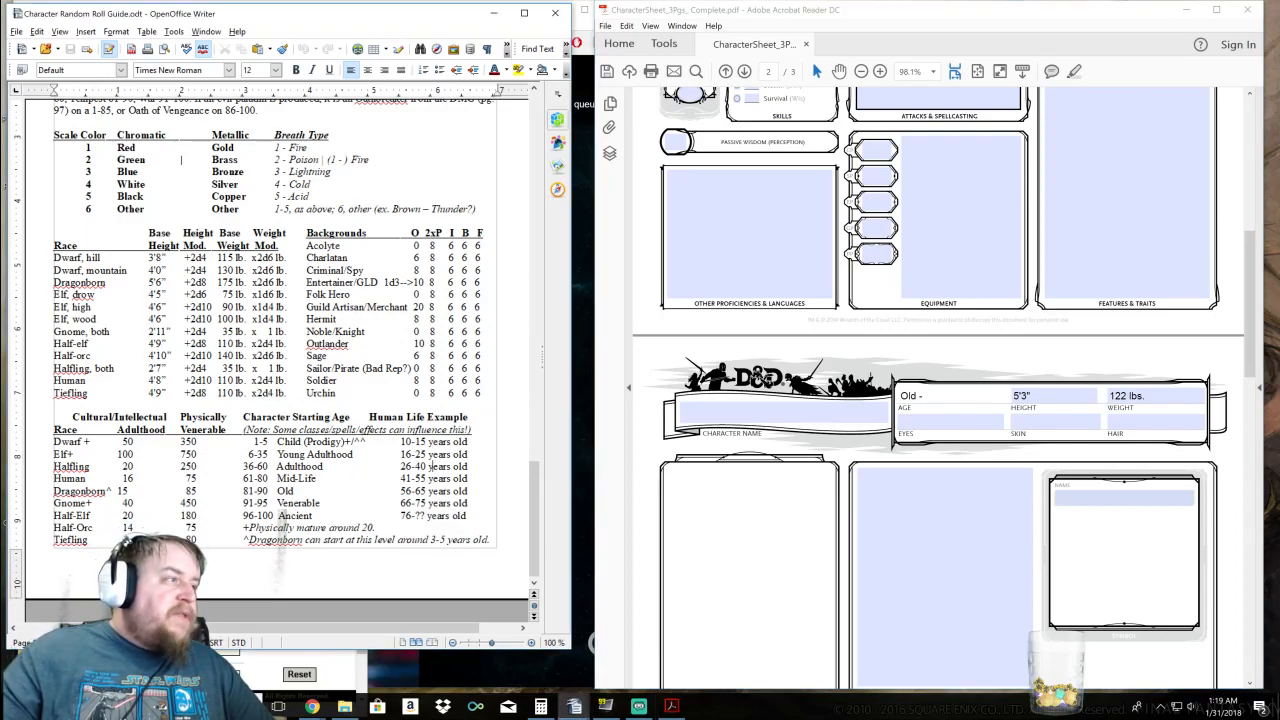
click(346, 664)
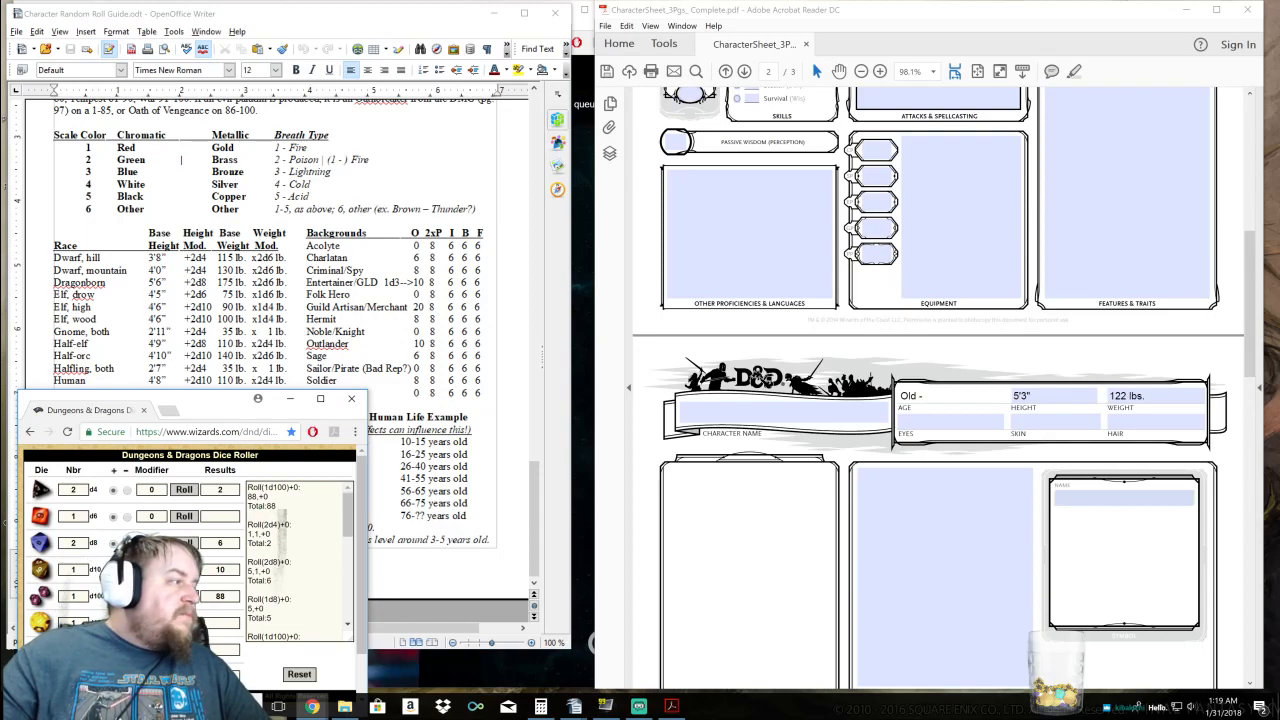
click(184, 570)
click(574, 706)
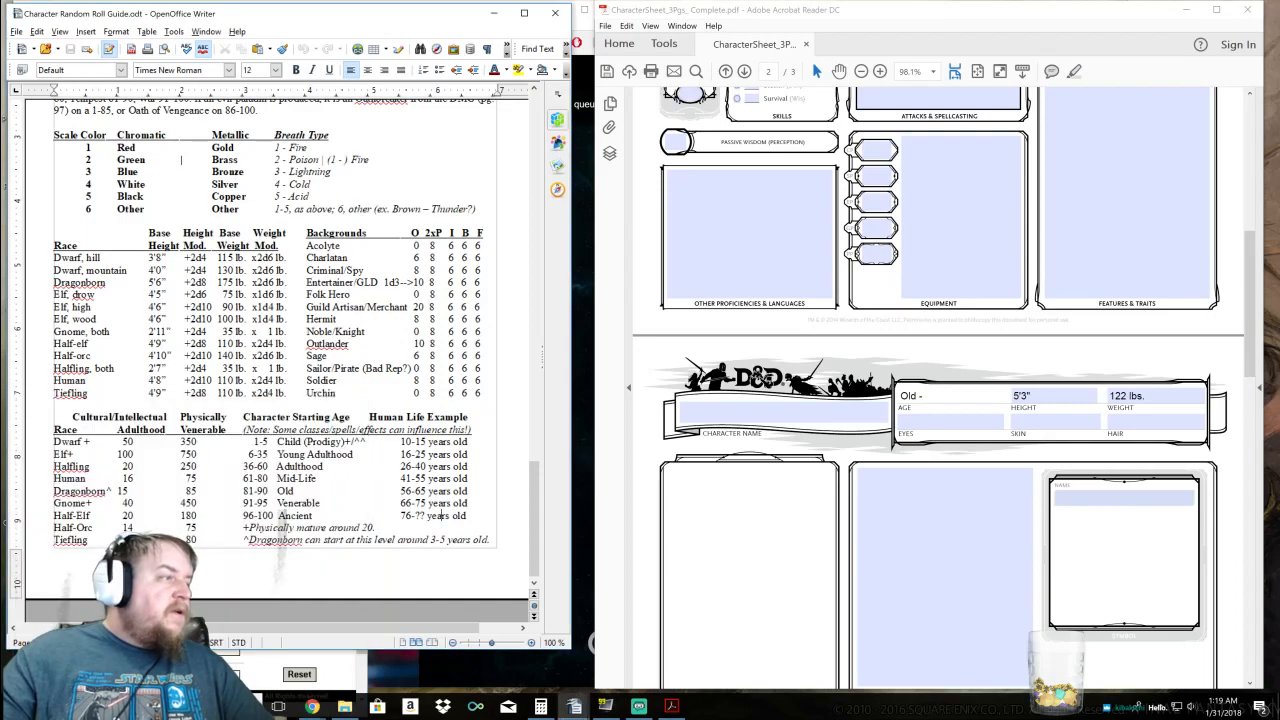
click(960, 396)
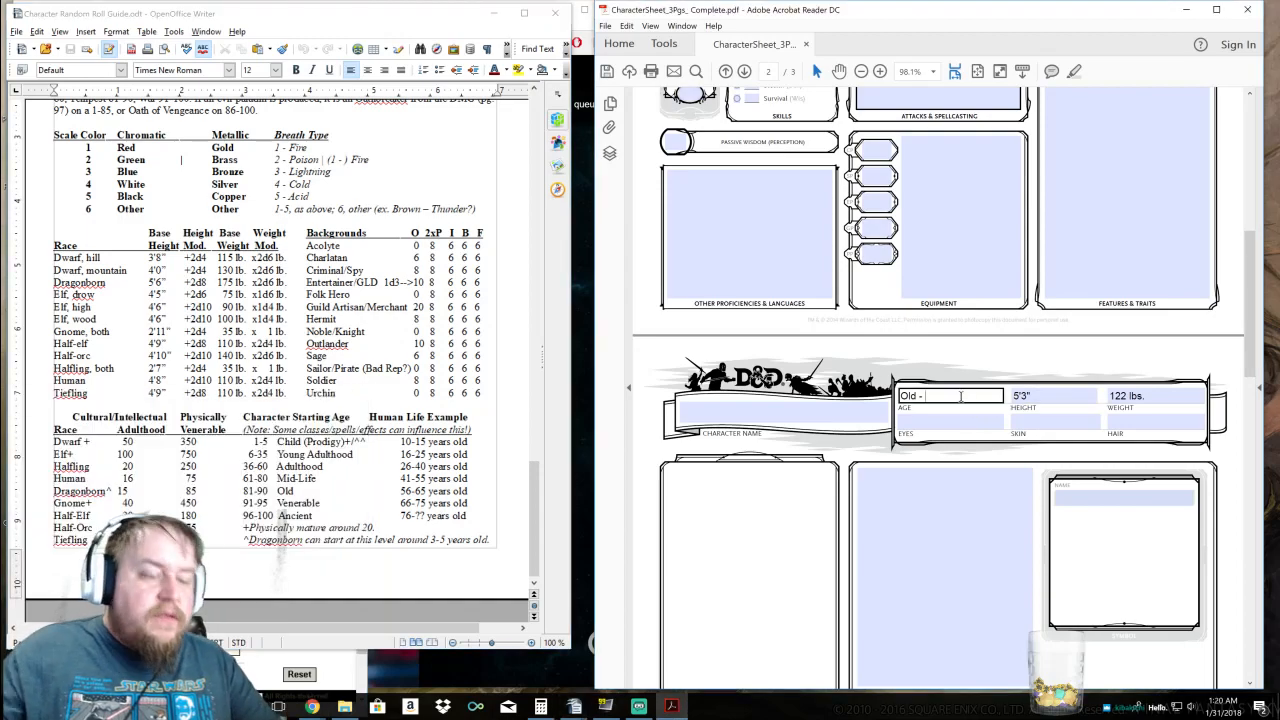
text(60 years)
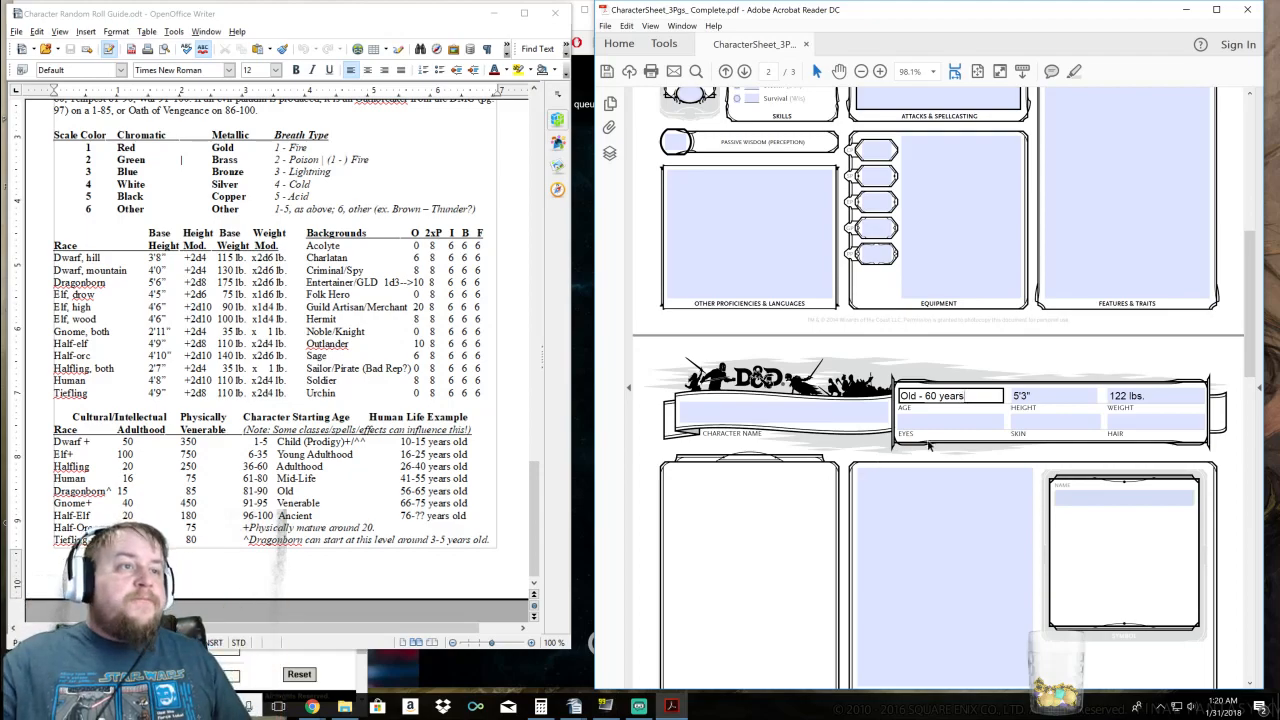
Roll 1d13 for the background, match it in the guide's backgrounds list, and enter Charlatan in the sheet's background field
scroll(815, 204, up, 1)
scroll(815, 204, up, 2)
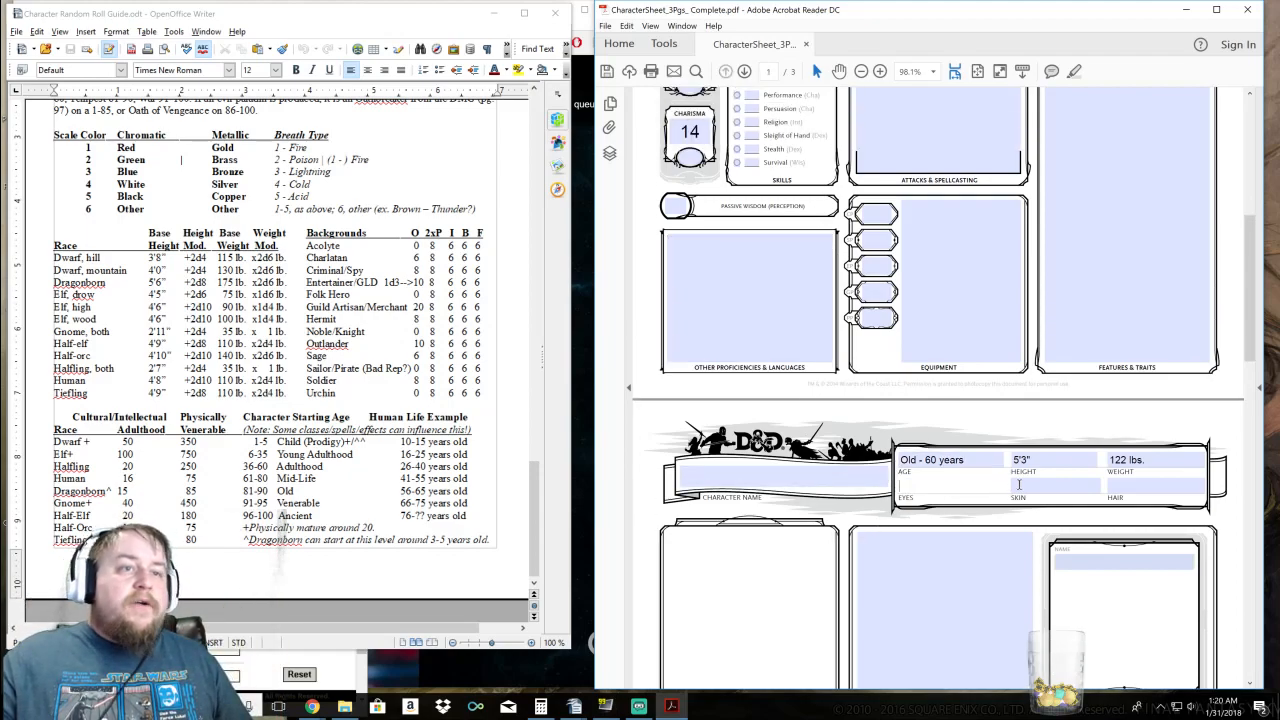
click(941, 472)
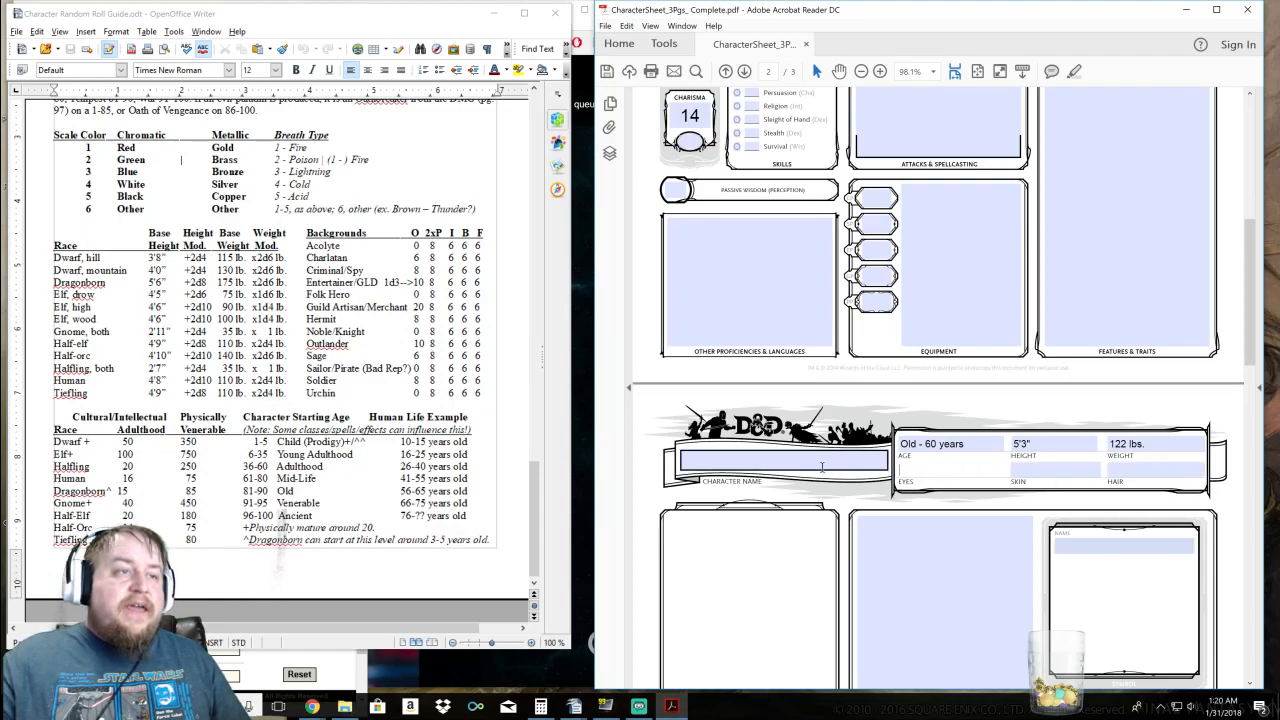
scroll(1000, 420, up, 8)
scroll(1043, 381, up, 2)
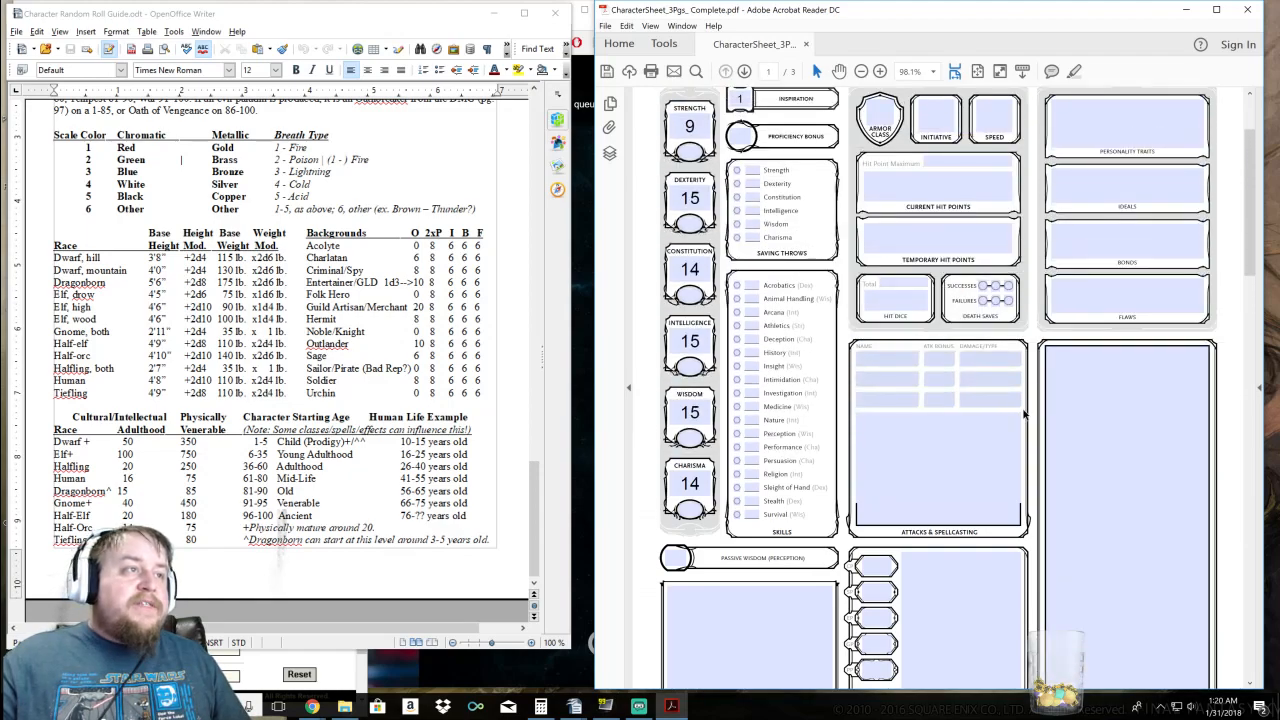
scroll(998, 415, up, 1)
scroll(985, 402, up, 1)
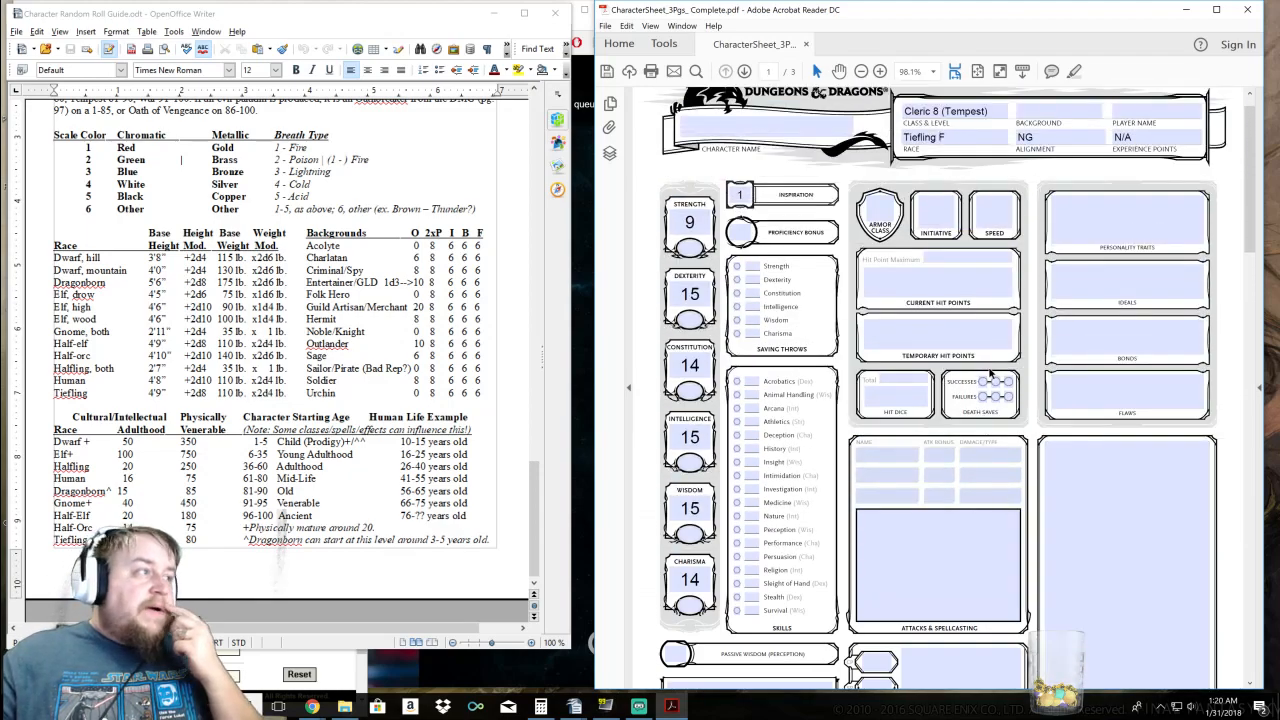
click(333, 664)
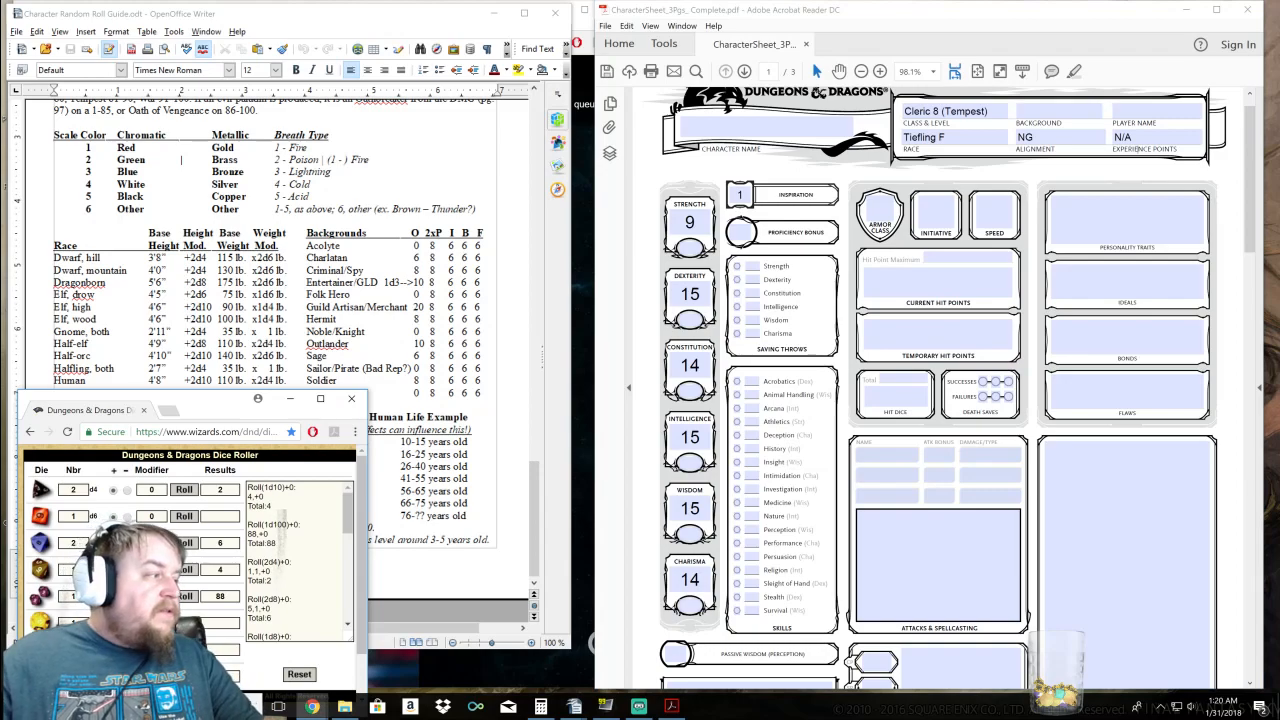
click(184, 676)
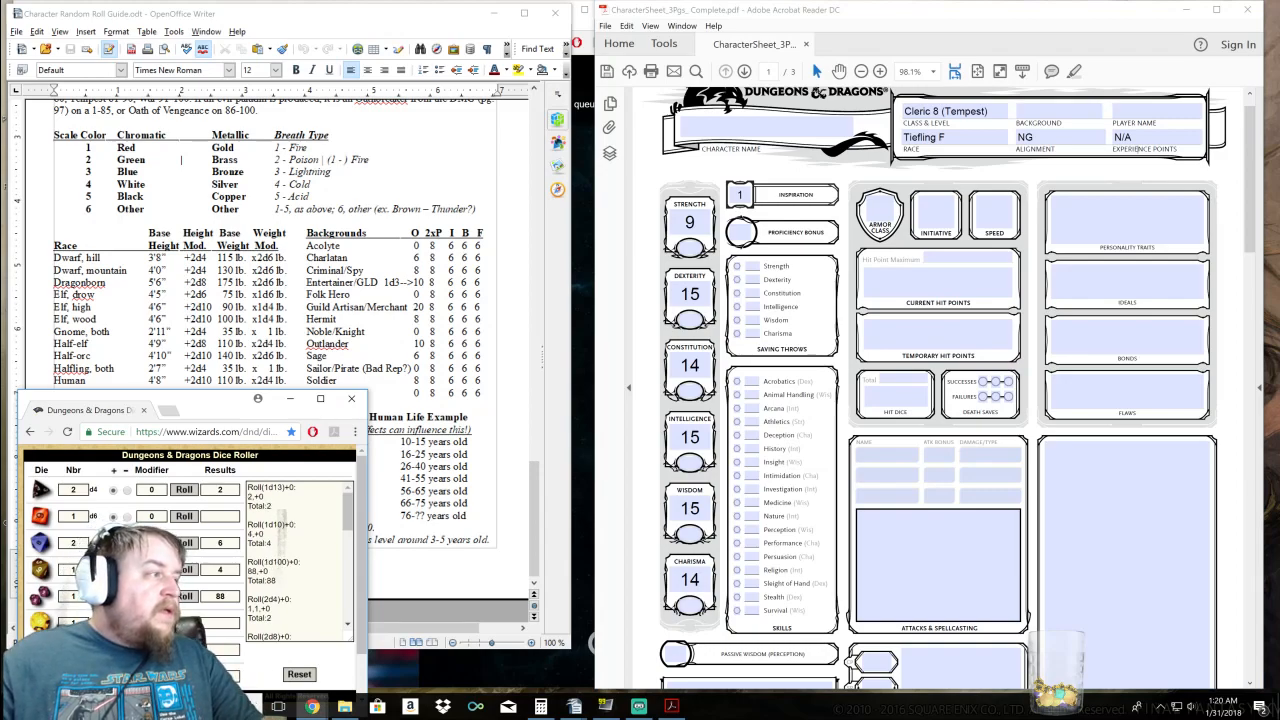
click(343, 258)
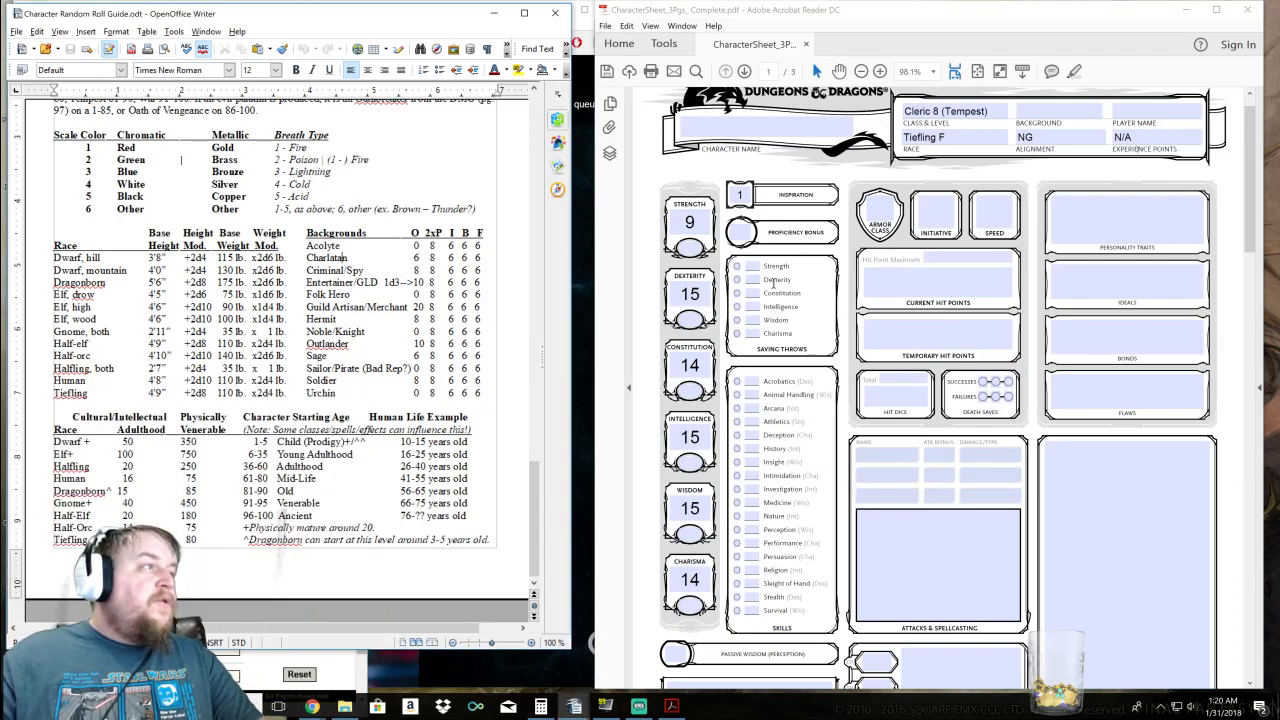
click(1046, 112)
text(Charlatan)
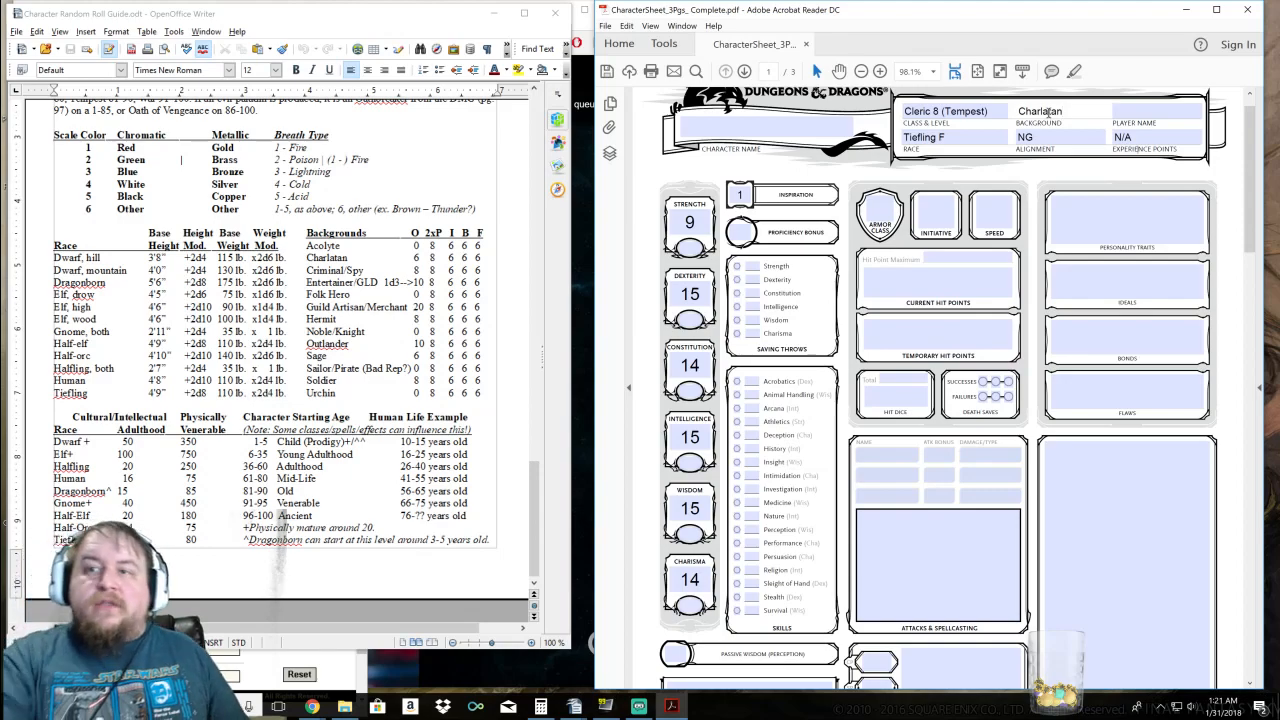
Review the guide's instructions for background and trait rolls, and highlight the Charlatan row in its backgrounds table
key(alt+Tab)
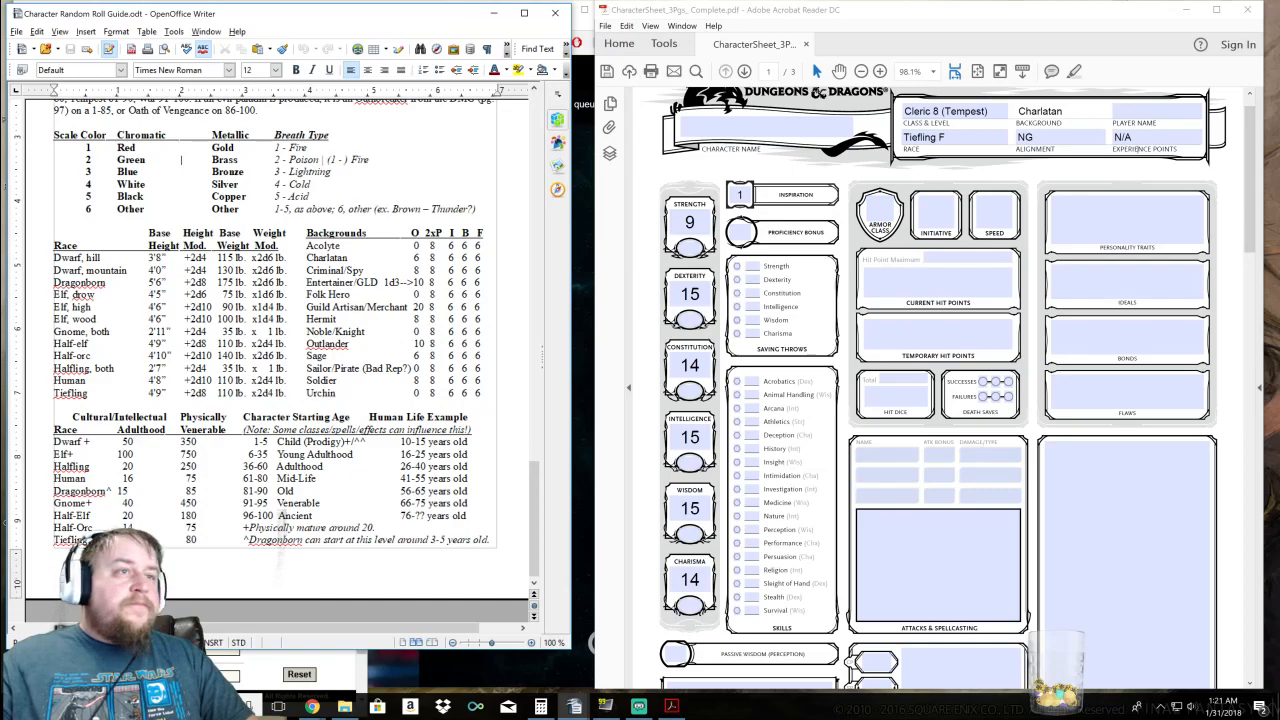
scroll(277, 350, up, 5)
scroll(181, 458, up, 15)
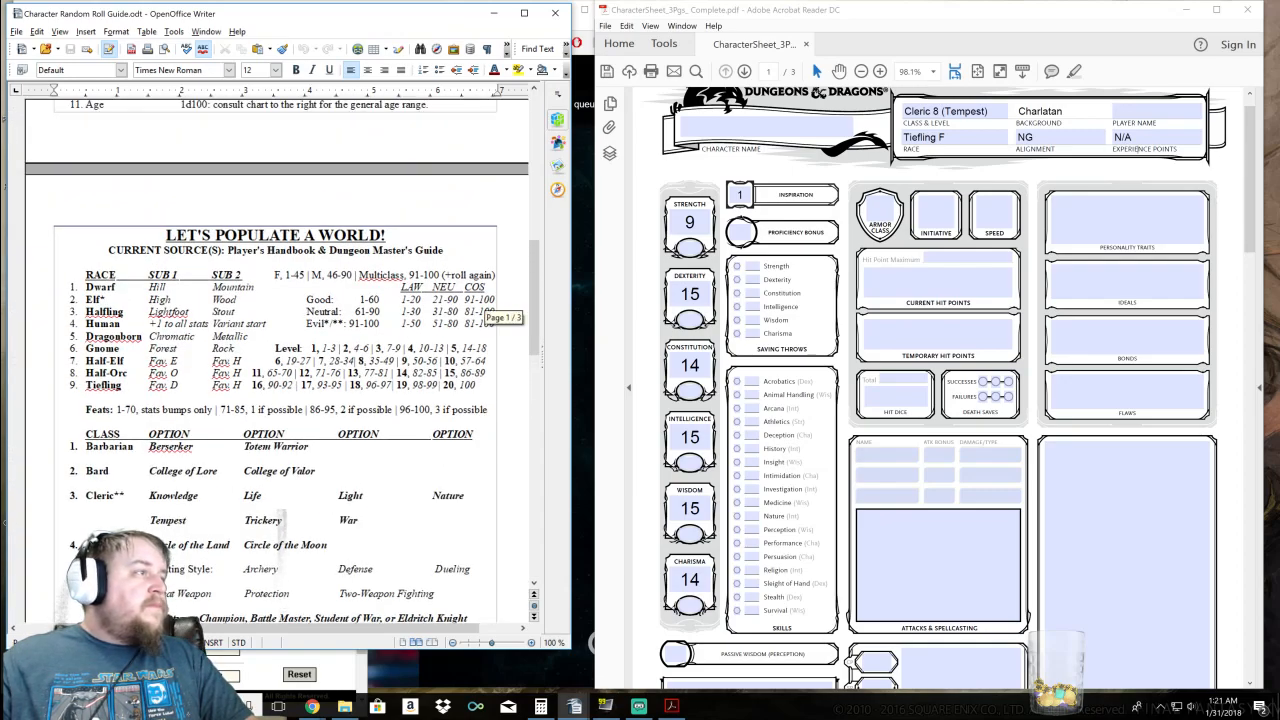
scroll(277, 360, up, 5)
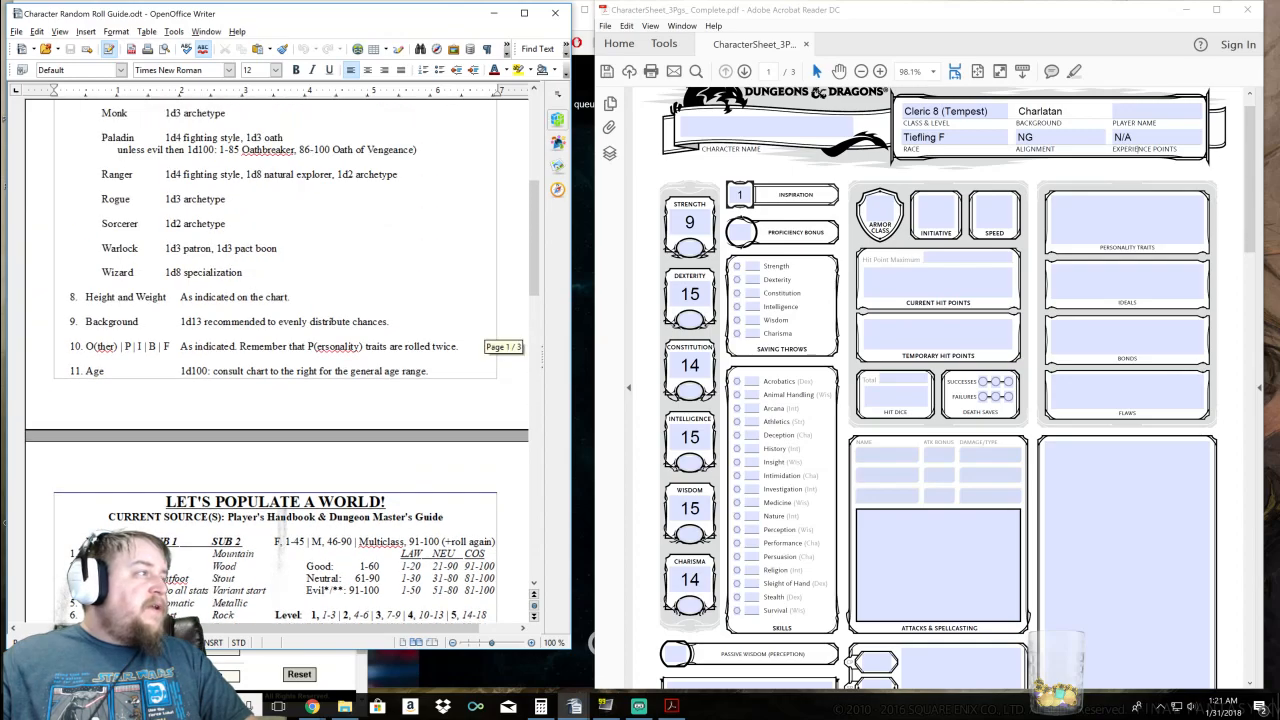
scroll(277, 366, up, 2)
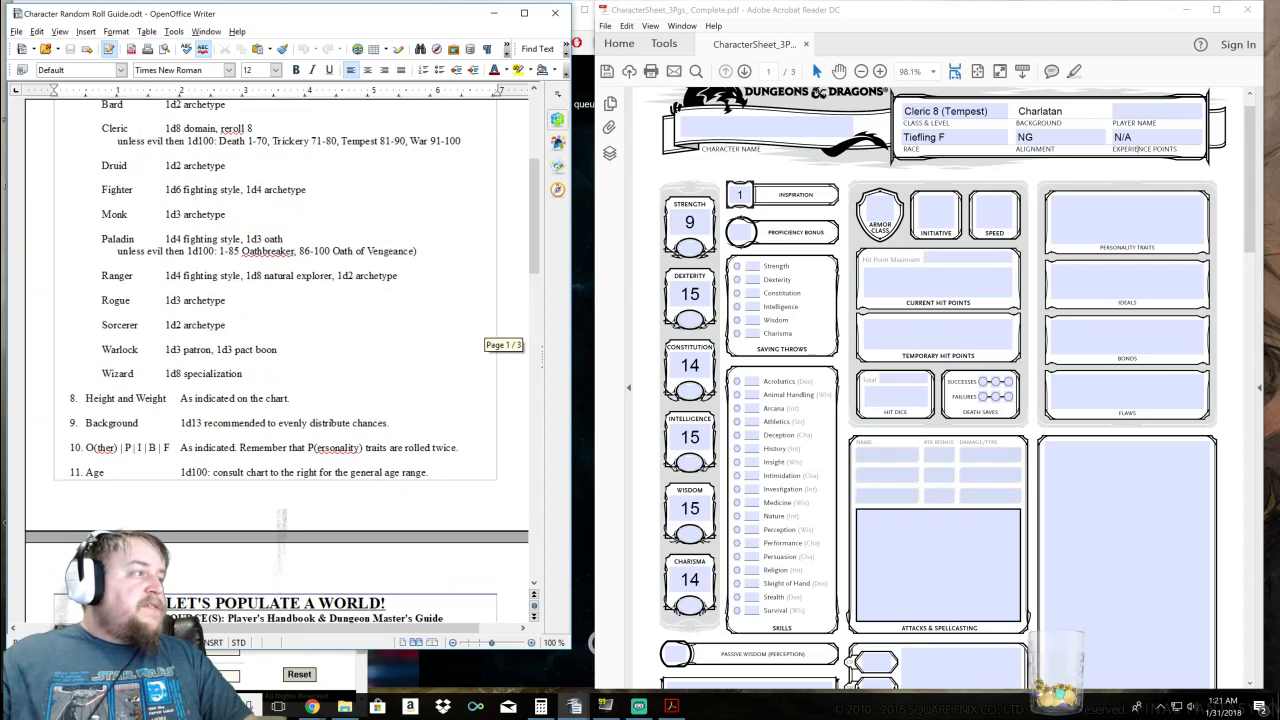
scroll(281, 517, down, 20)
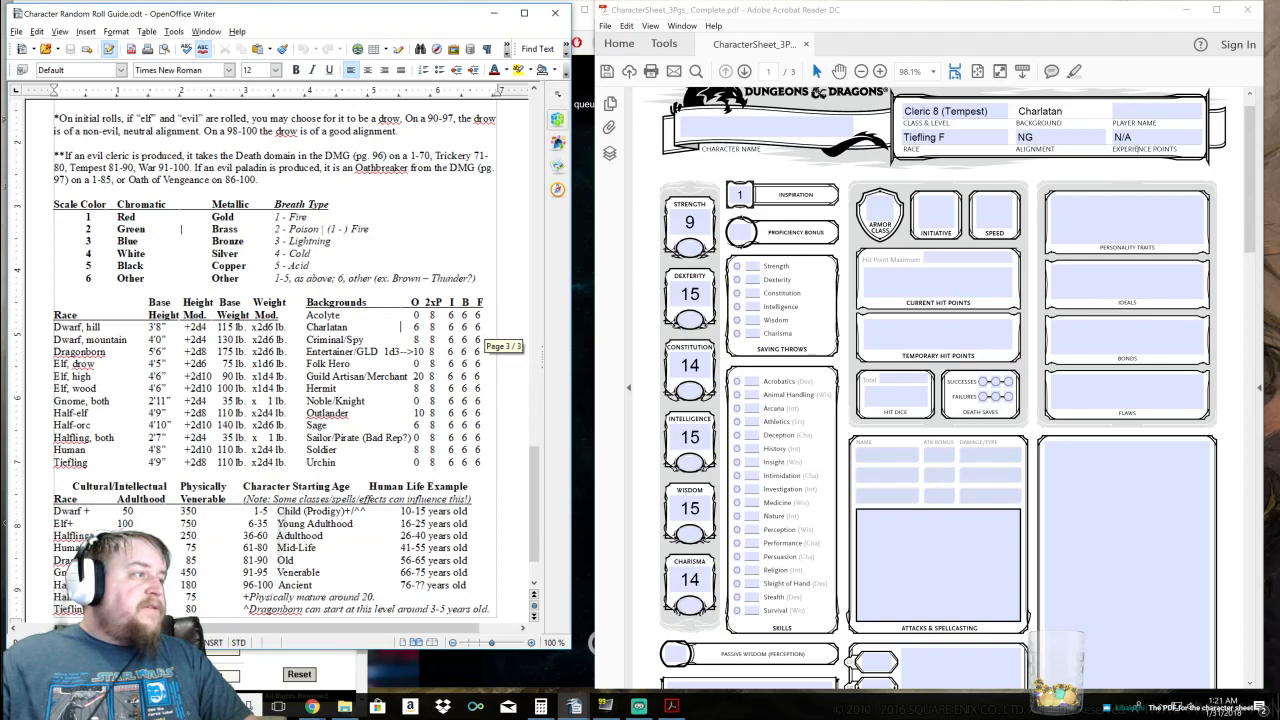
drag(306, 327, 482, 327)
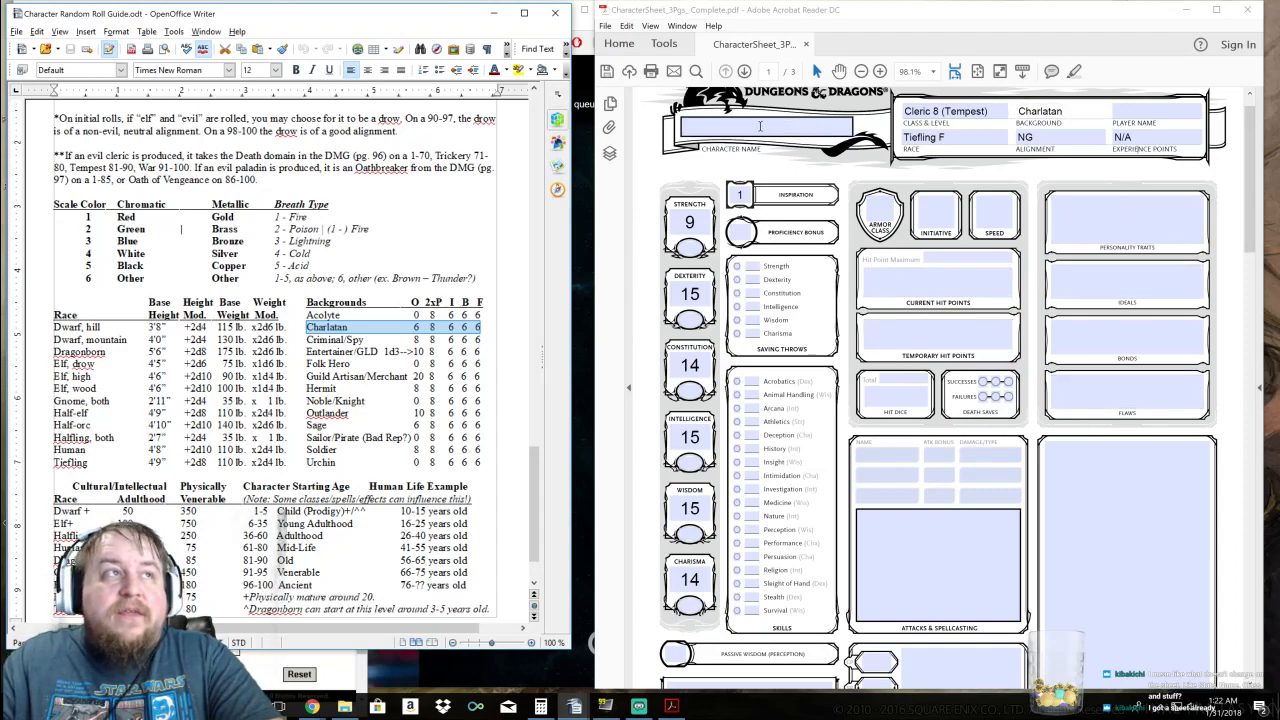
Go over the sheet's blank attacks, hit points, bonds, ideals, personality traits and features fields
click(962, 553)
click(983, 476)
click(990, 454)
click(974, 336)
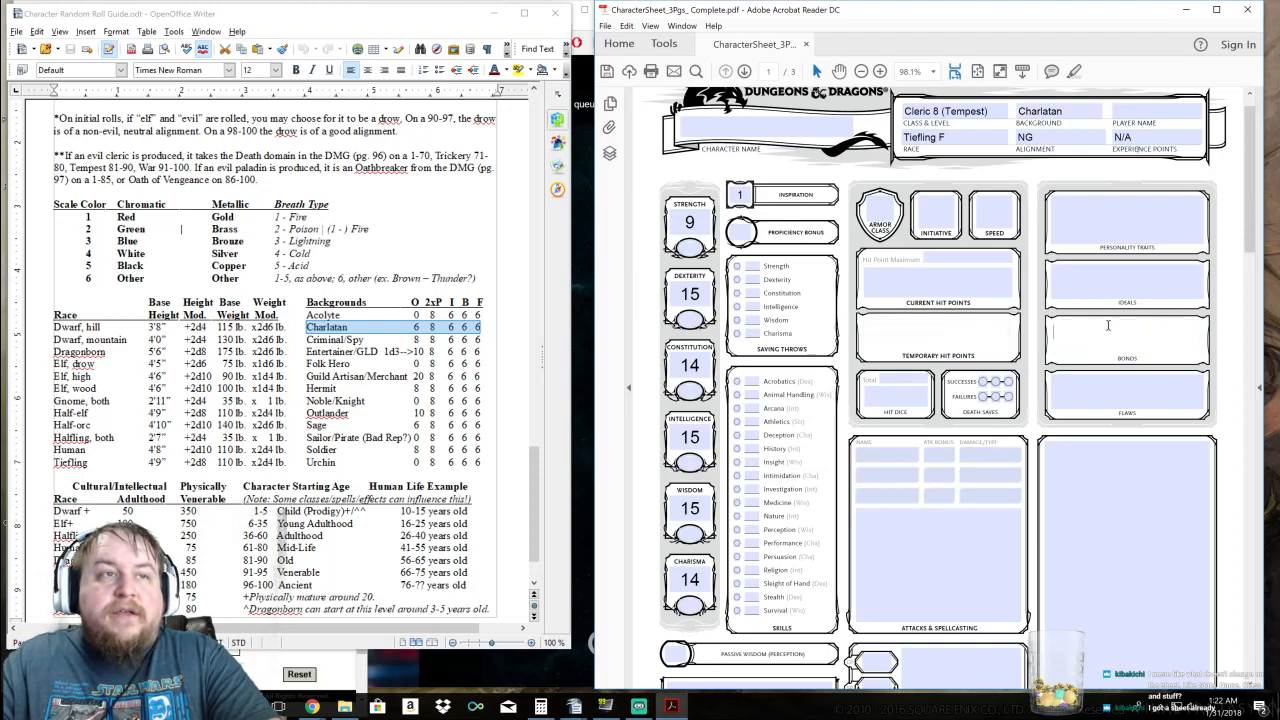
click(1108, 326)
click(1122, 284)
click(1131, 222)
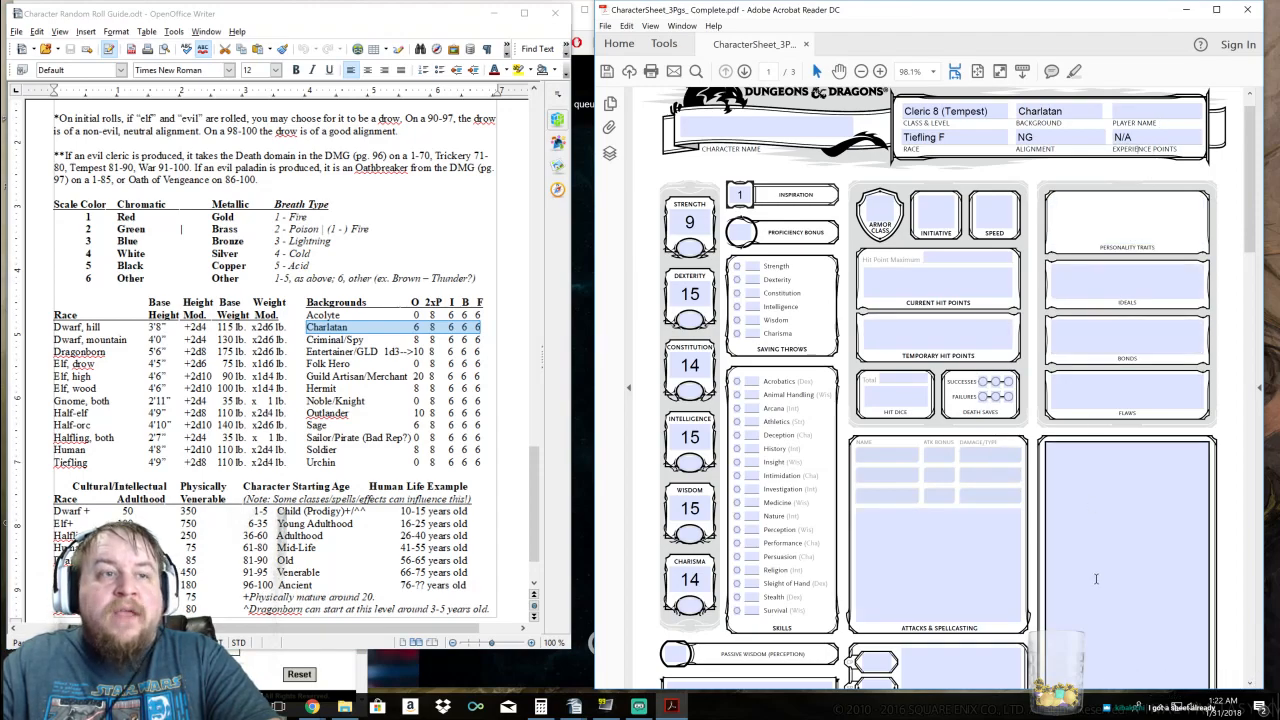
click(1095, 578)
Look through all three pages of the character sheet, including the appearance, backstory and spellcasting sections
scroll(1095, 560, down, 2)
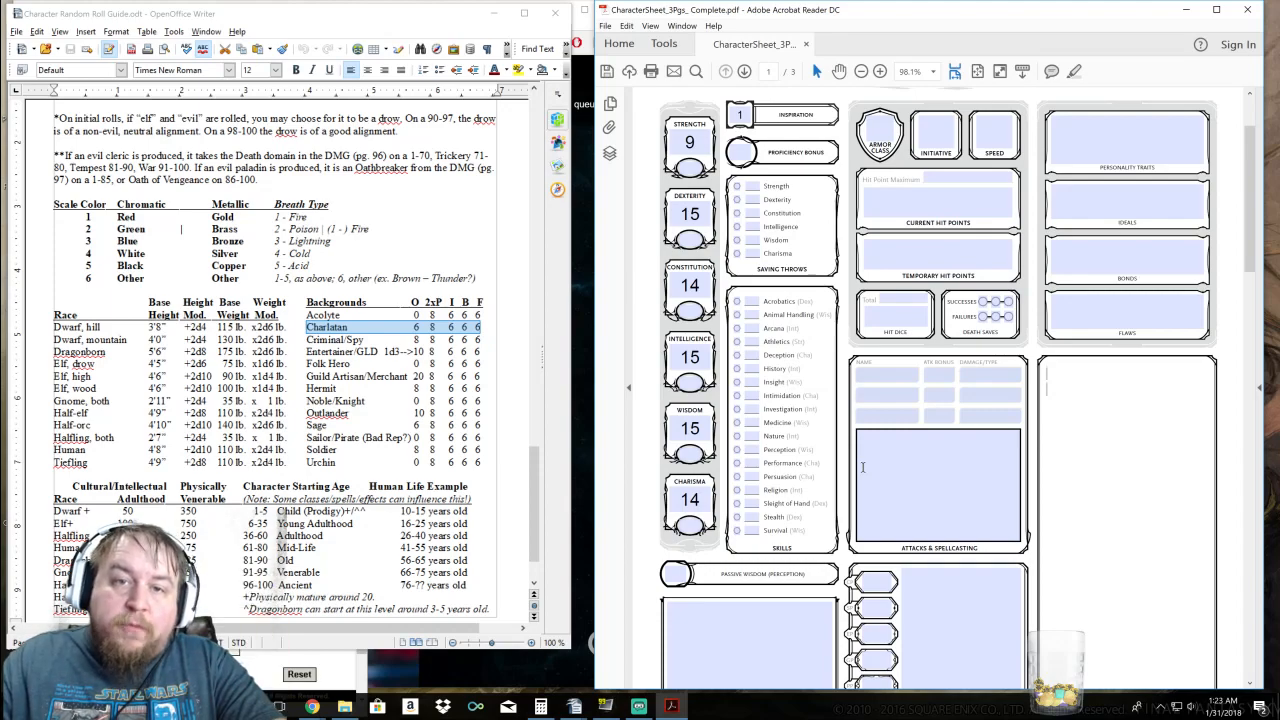
scroll(882, 466, down, 10)
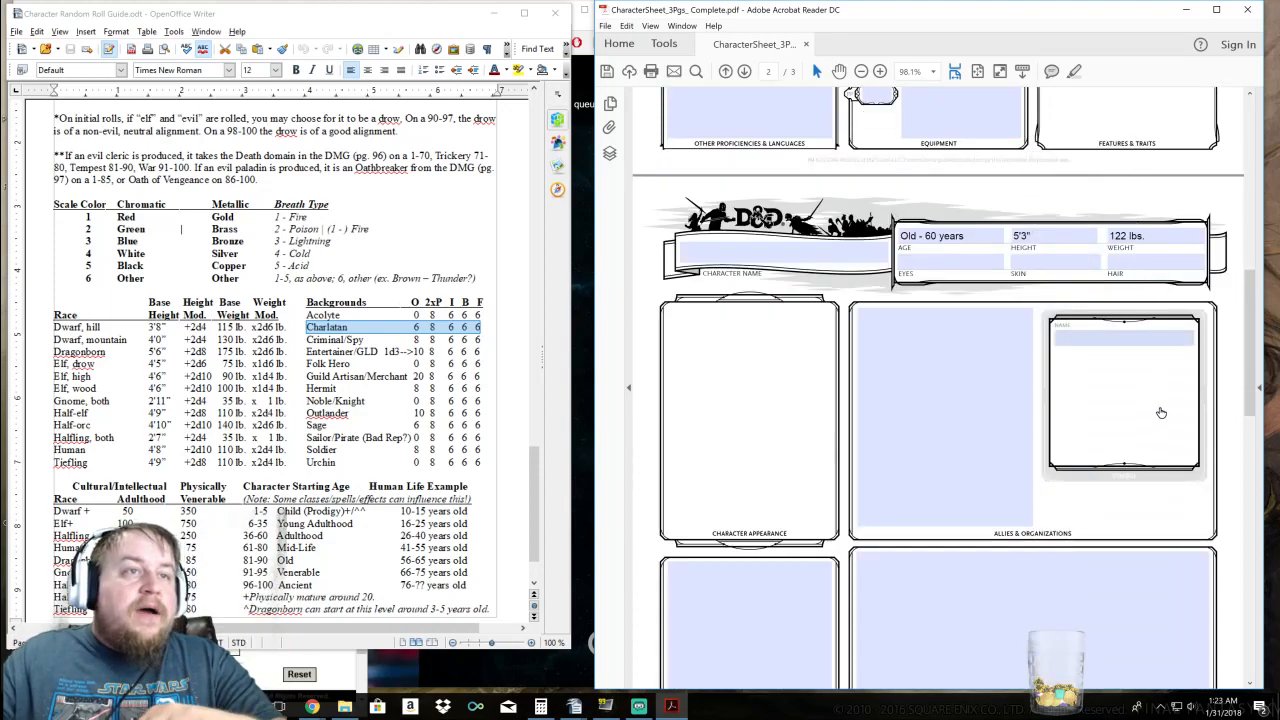
scroll(1148, 403, down, 2)
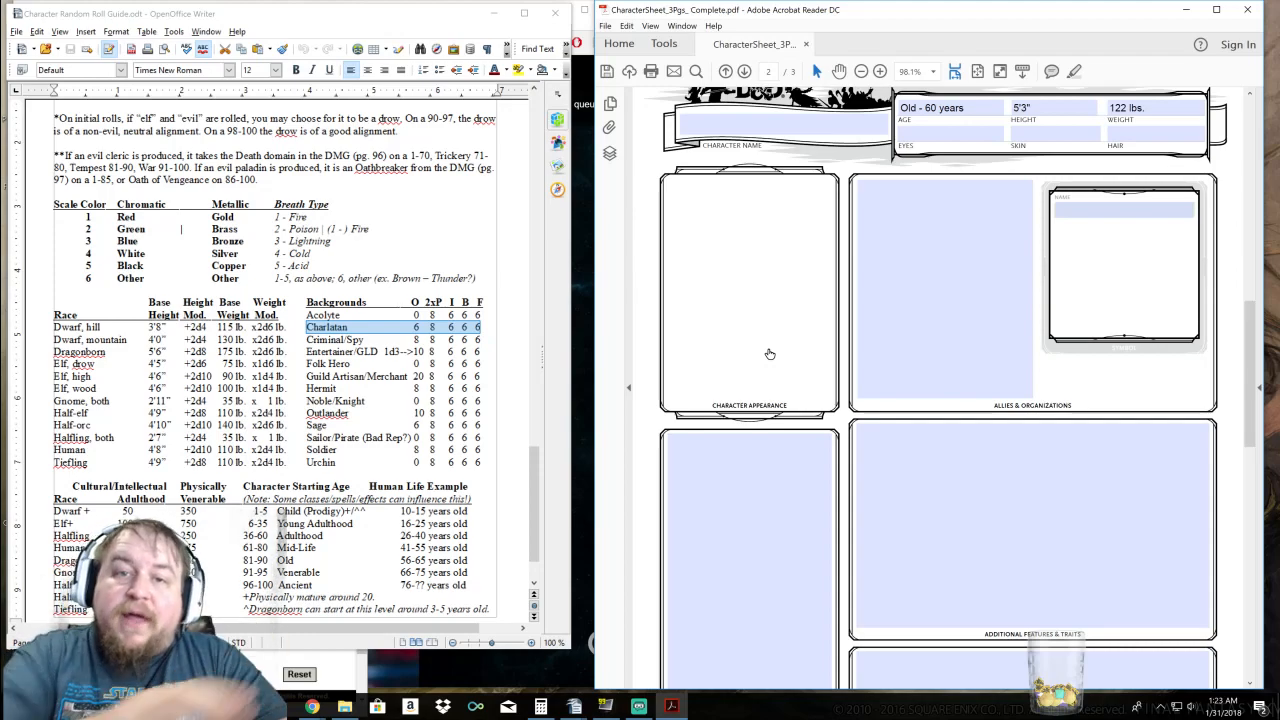
scroll(760, 352, down, 10)
scroll(1097, 483, down, 5)
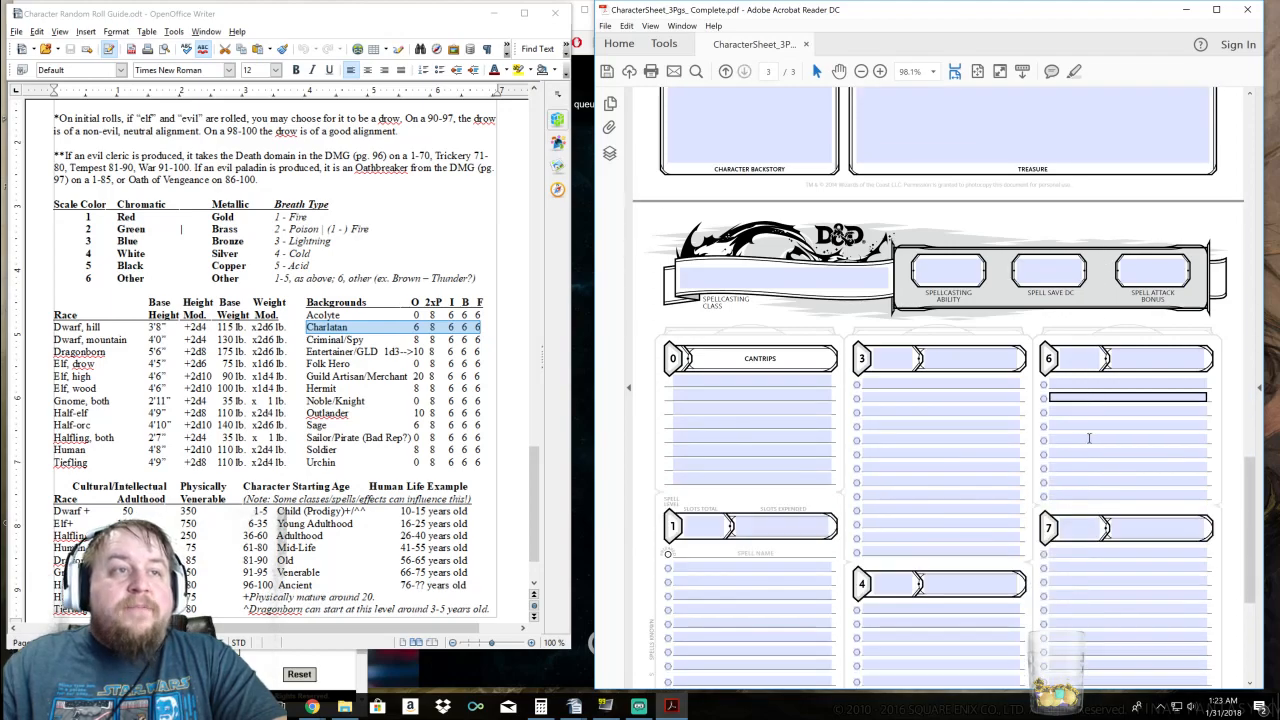
scroll(780, 385, down, 3)
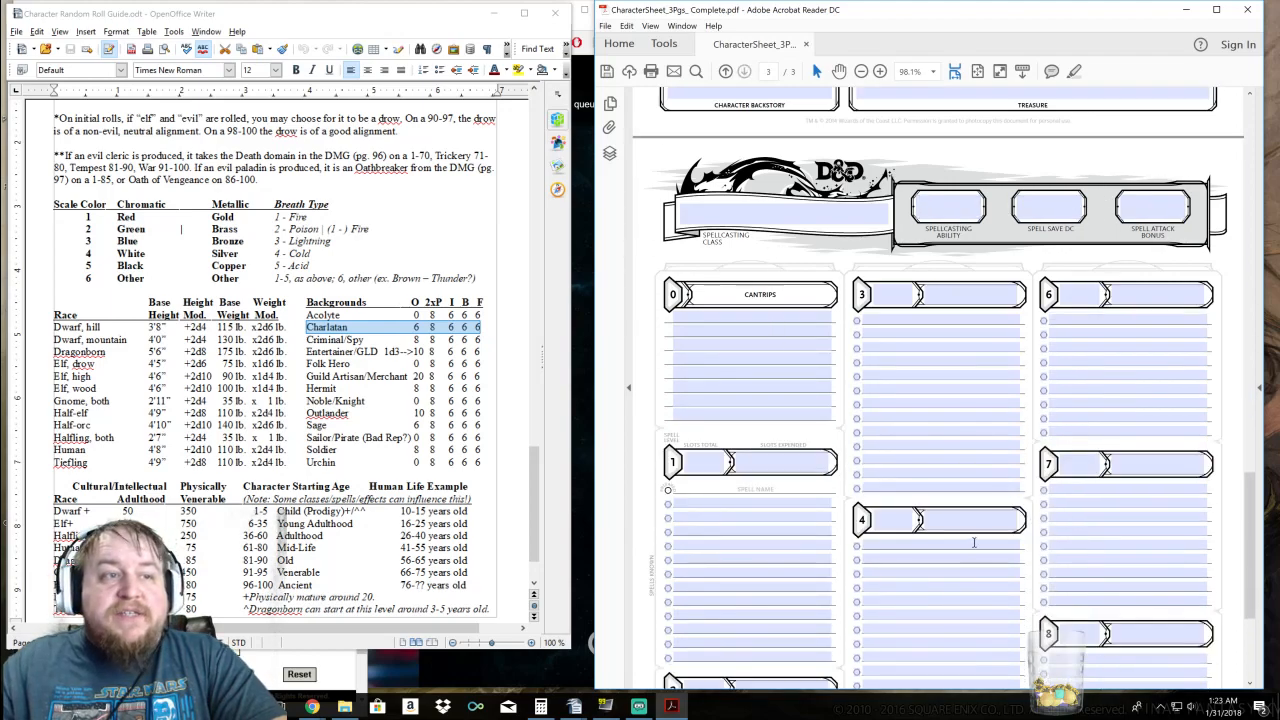
scroll(1150, 308, down, 3)
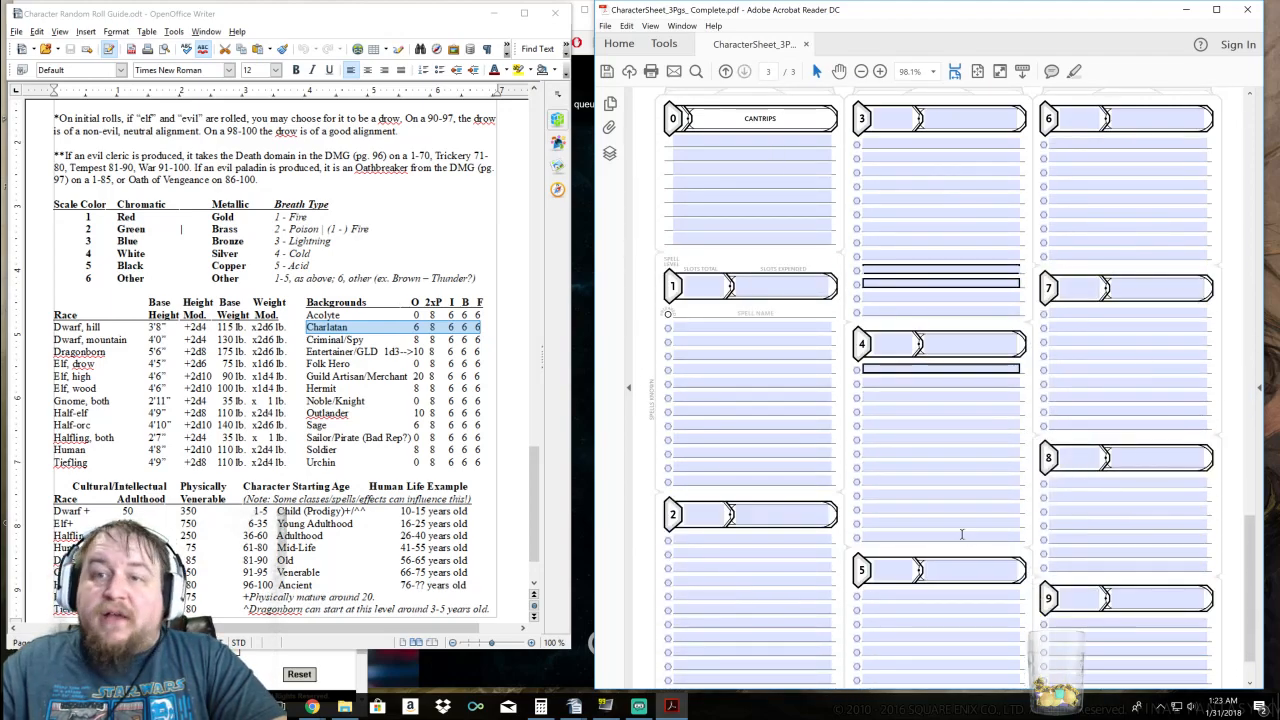
scroll(1020, 457, up, 12)
scroll(1054, 381, up, 20)
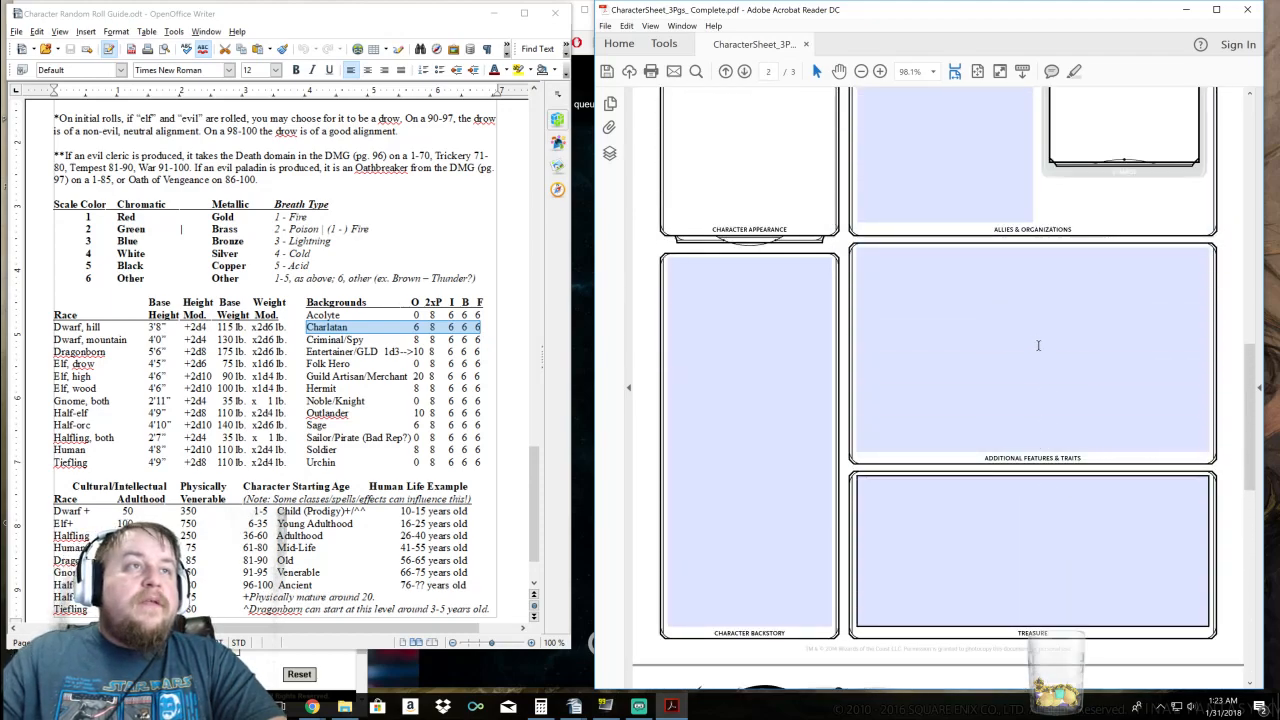
scroll(1094, 312, up, 4)
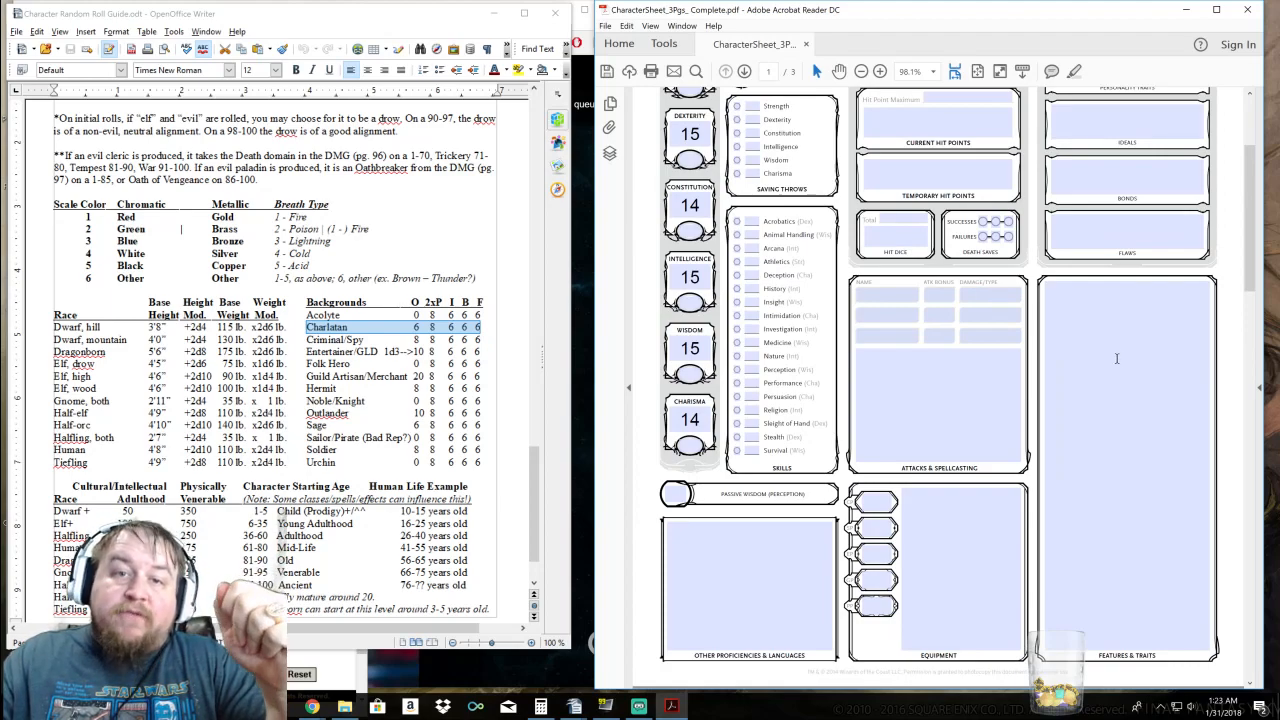
scroll(1135, 376, up, 3)
scroll(1145, 496, up, 4)
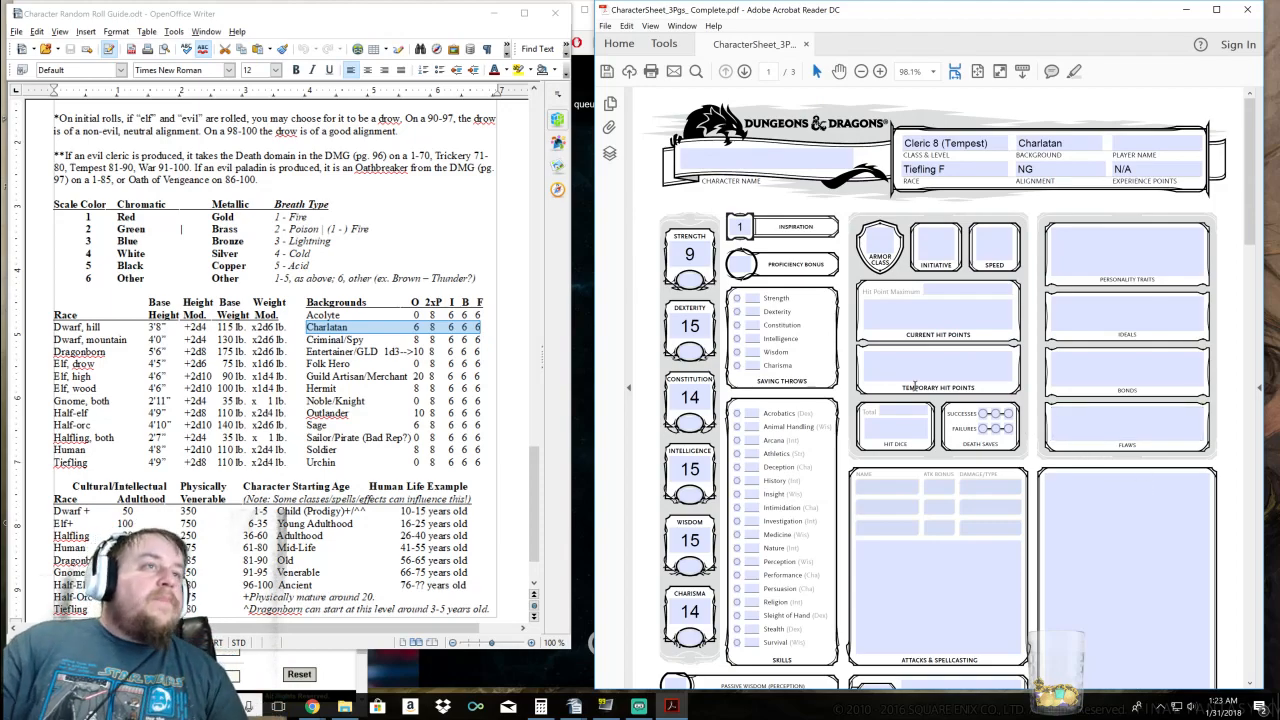
Roll 1d6 for the Charlatan's "Other" trait, and enter 6 in the personality traits field above two lines starting with asterisks
click(1093, 244)
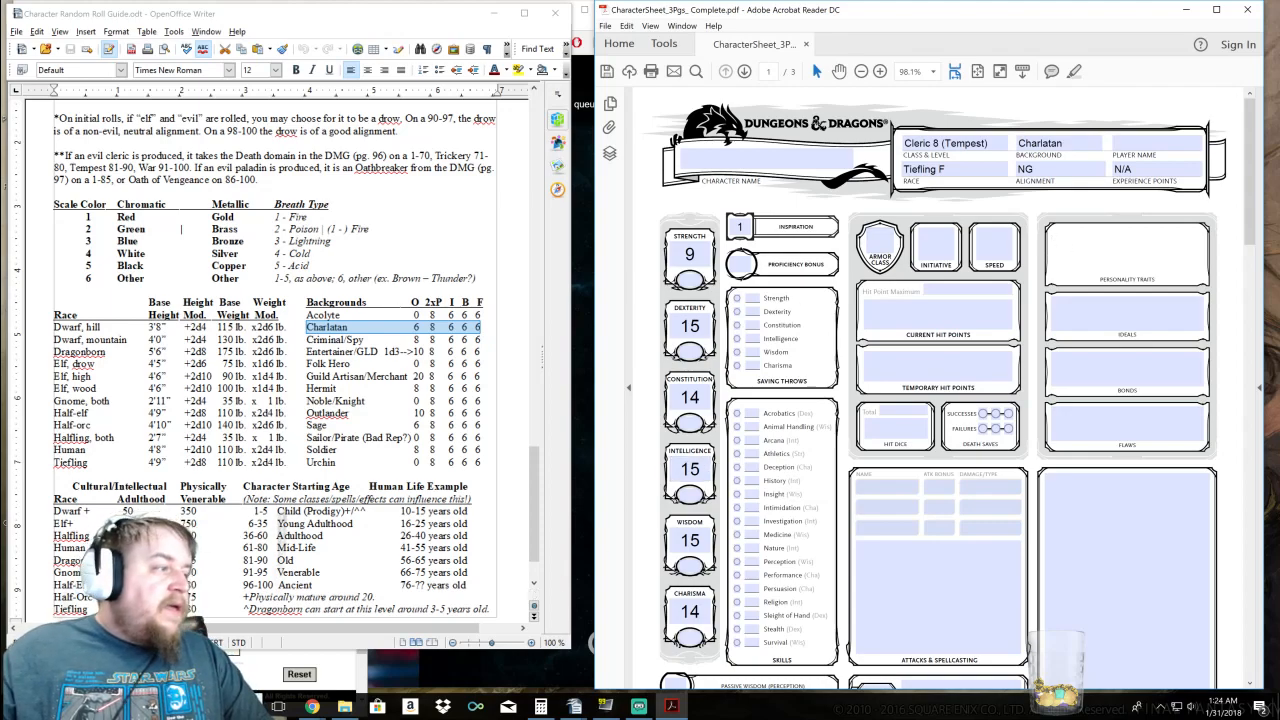
click(341, 660)
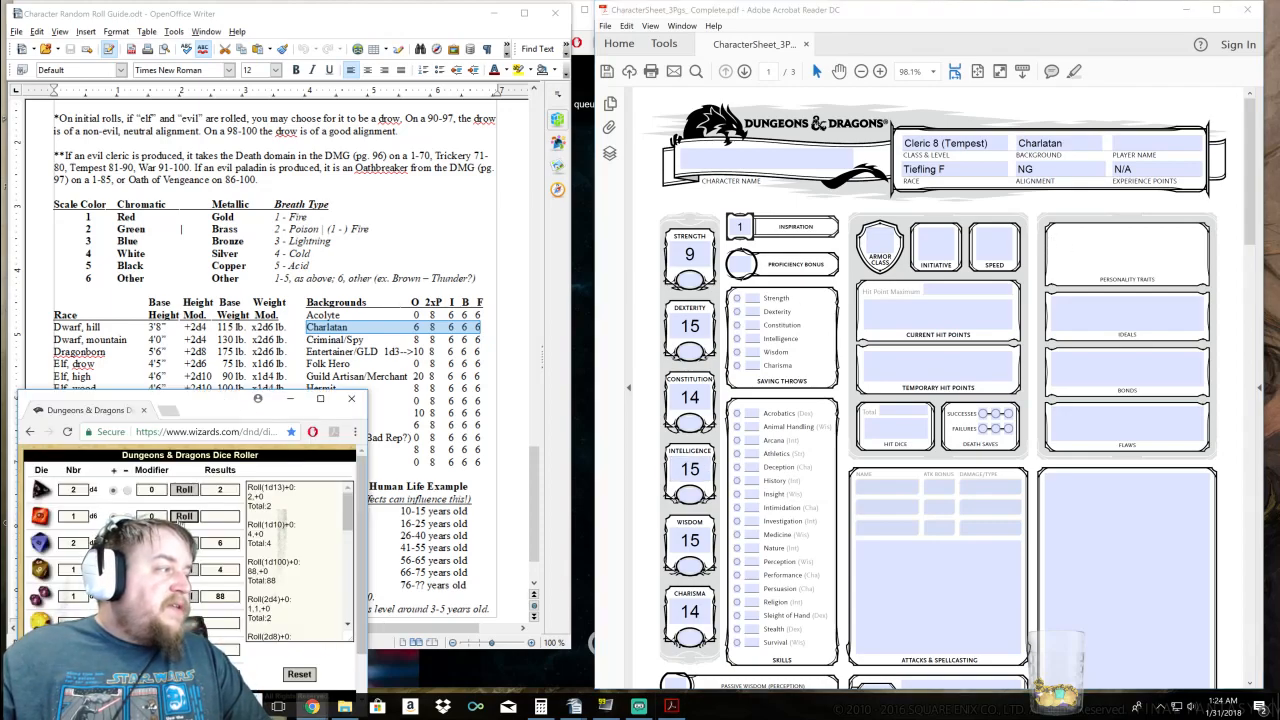
click(1105, 236)
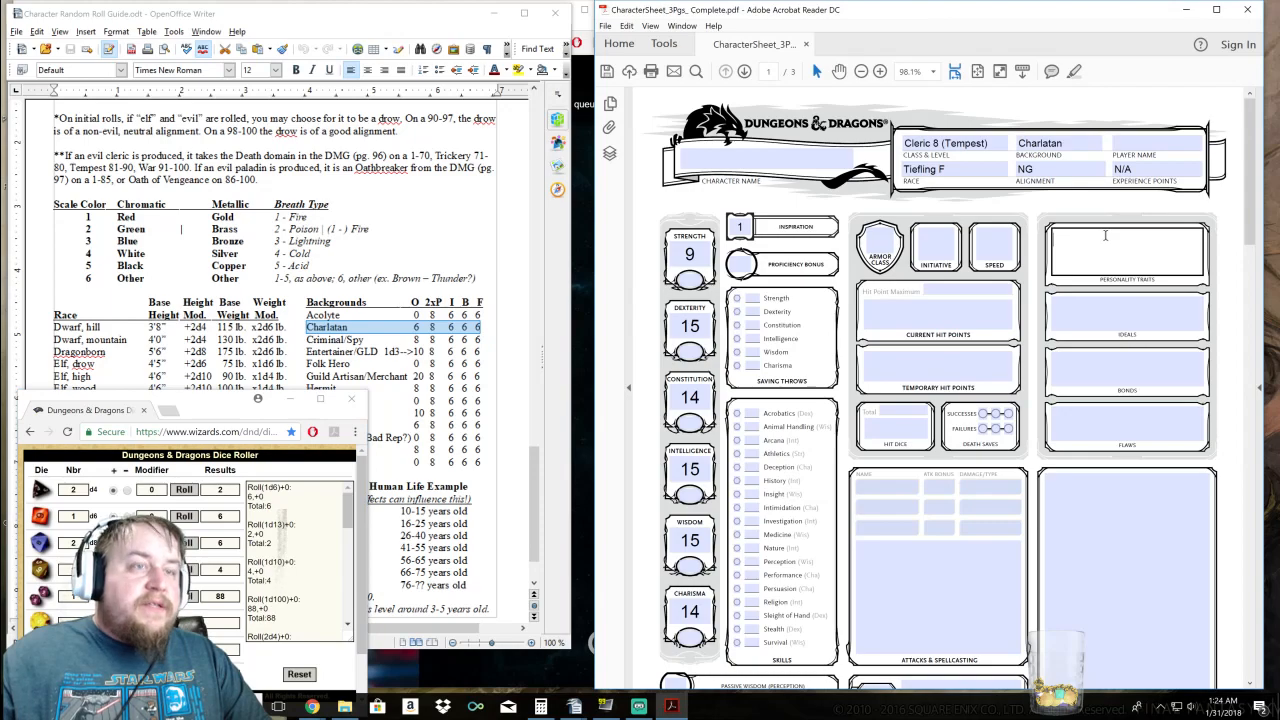
text(6)
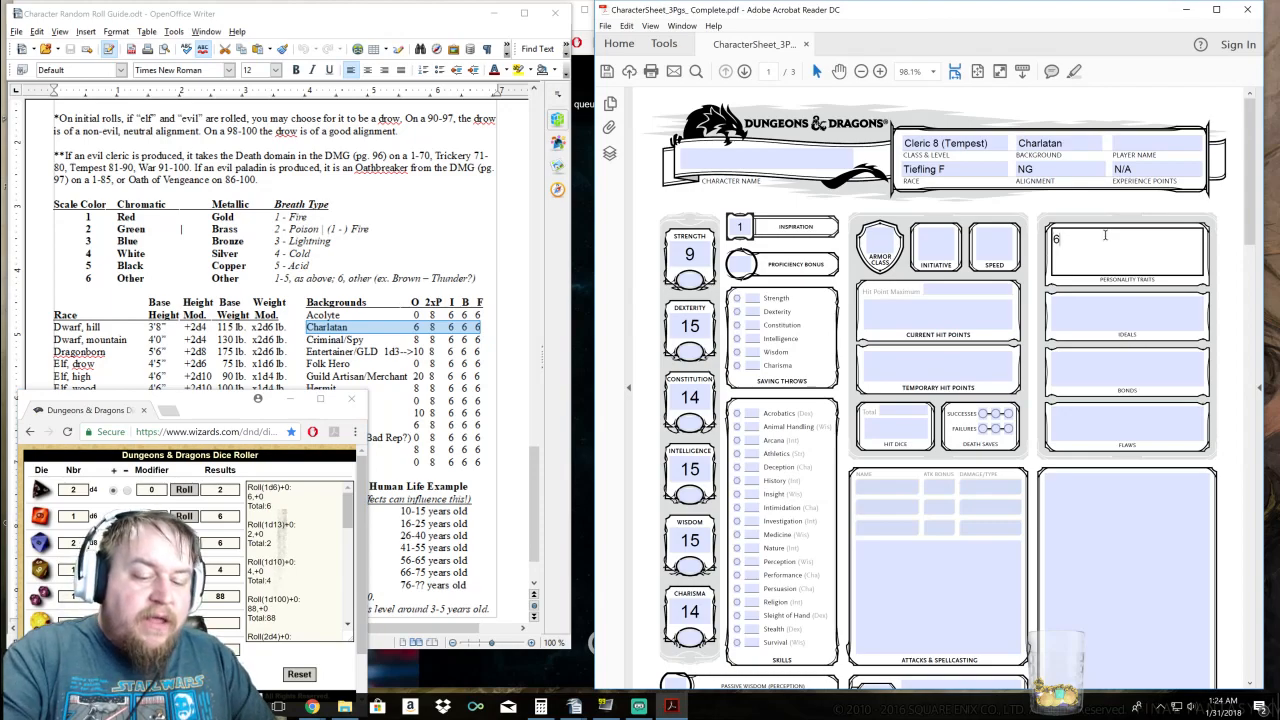
key(Return)
text(*)
key(Return)
text(*)
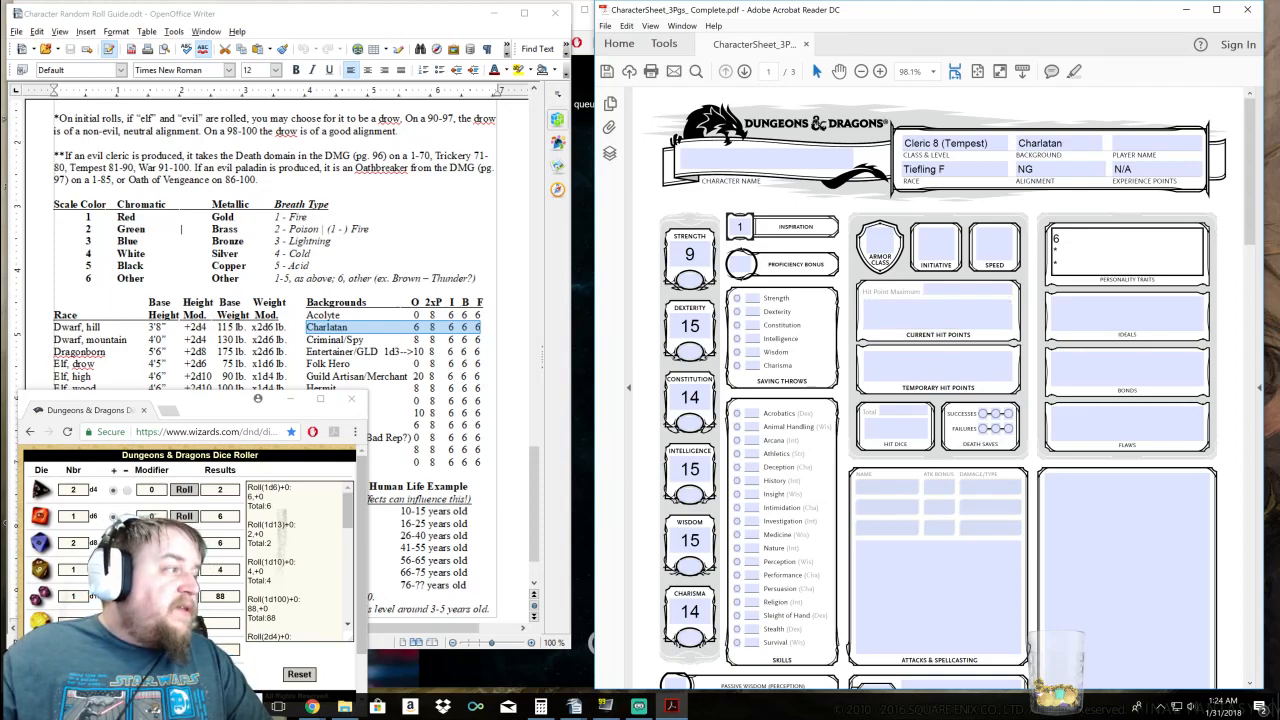
Roll 1d8 twice for the personality traits, and enter 3 and 1 on the two asterisk lines
click(184, 543)
click(184, 543)
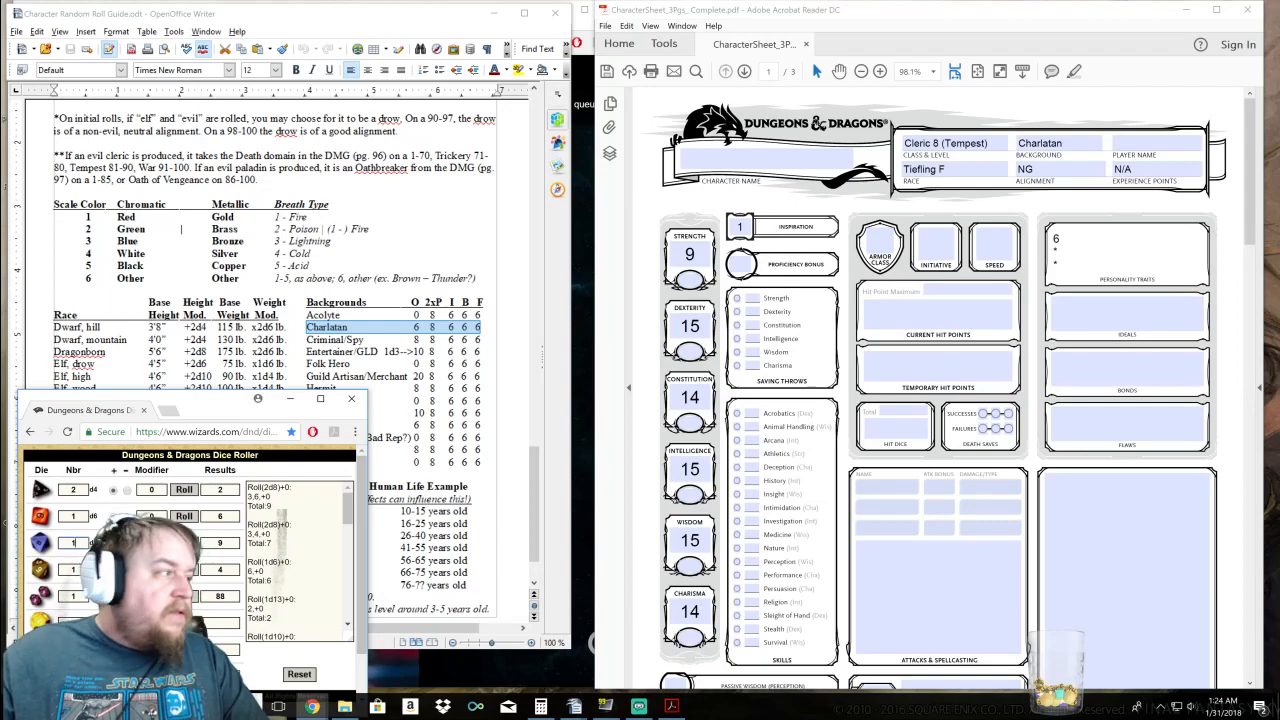
click(184, 543)
click(184, 543)
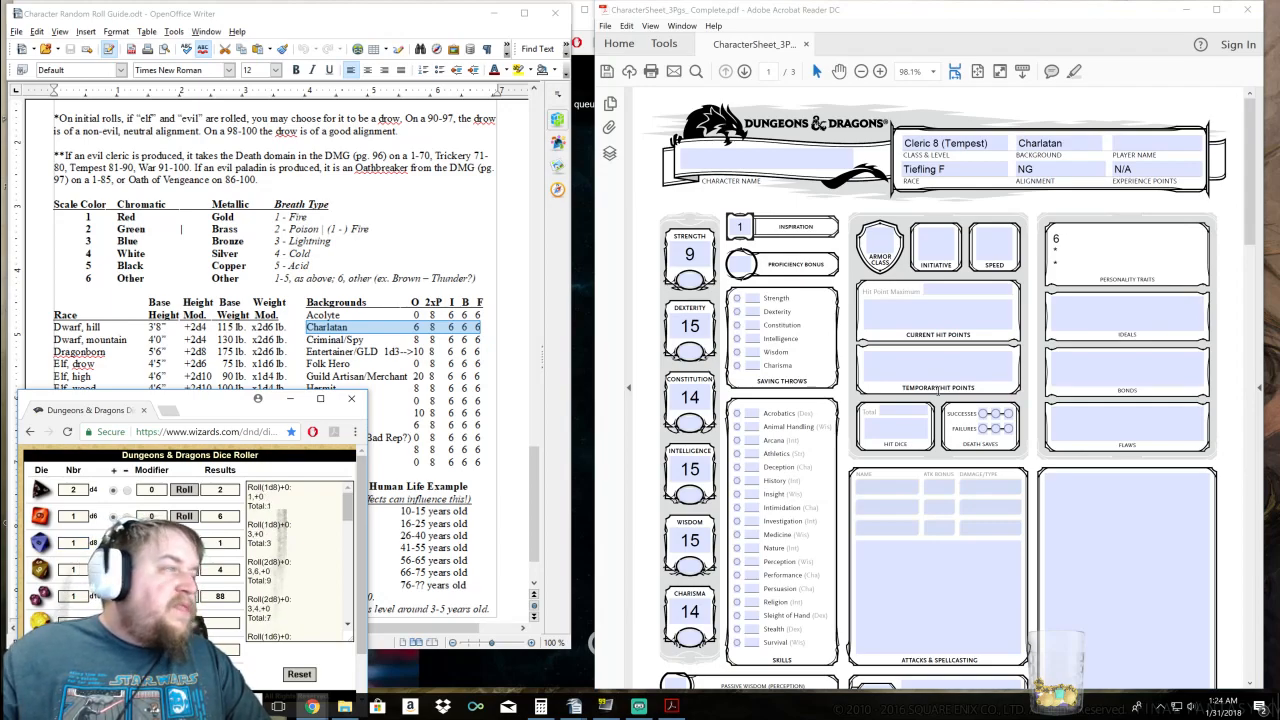
click(1092, 248)
text(3)
key(Down)
text(1)
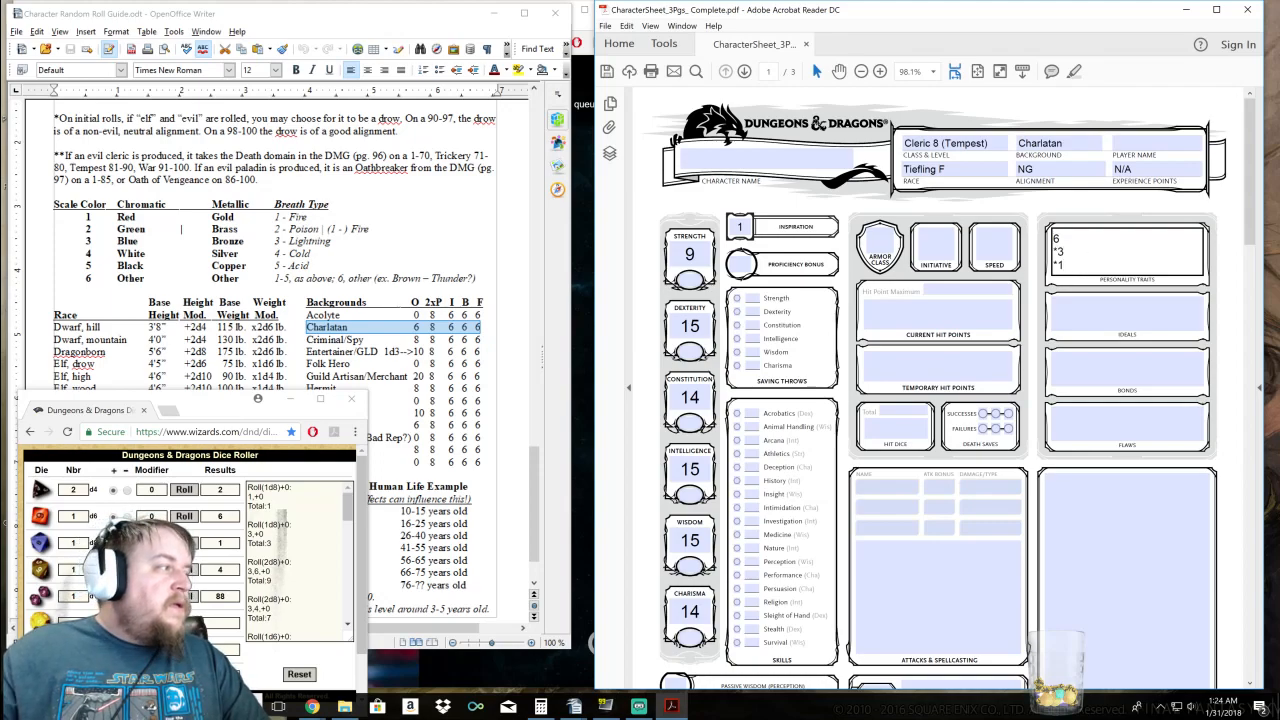
Roll 3d6 for the remaining Charlatan traits, and enter 1 for ideals, 1 for bonds and 5 for flaws
double_click(73, 517)
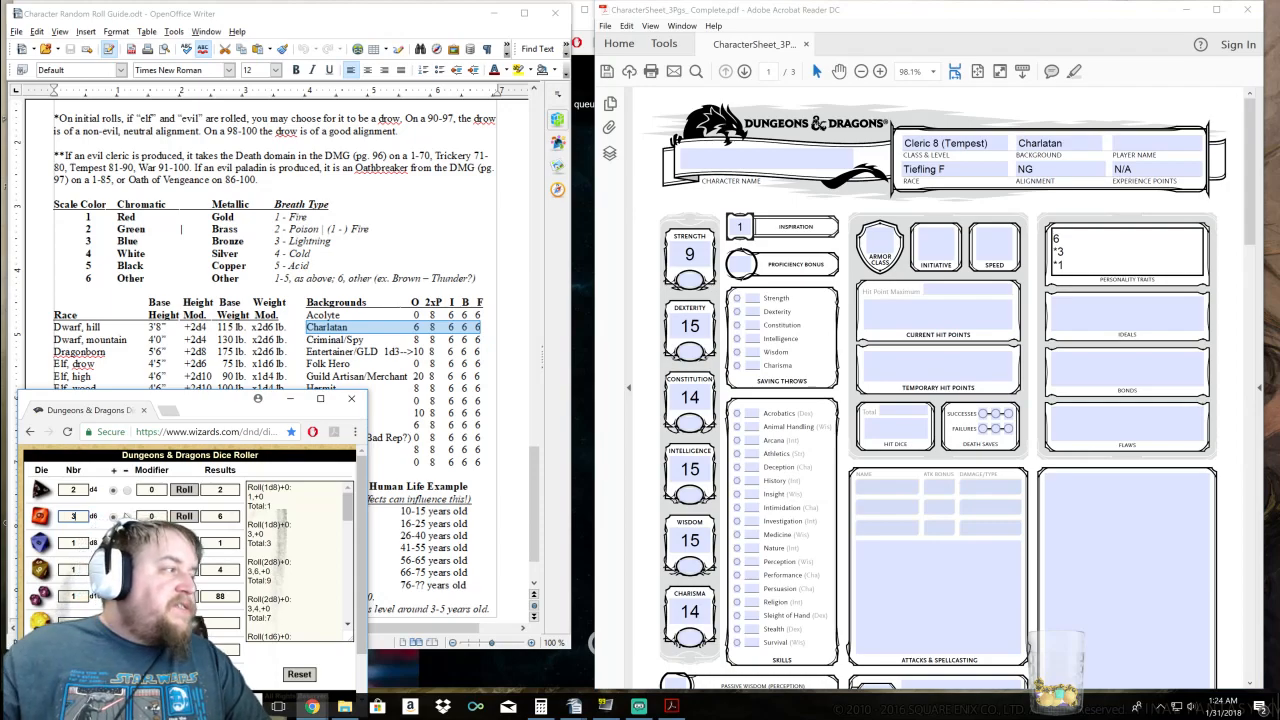
click(184, 516)
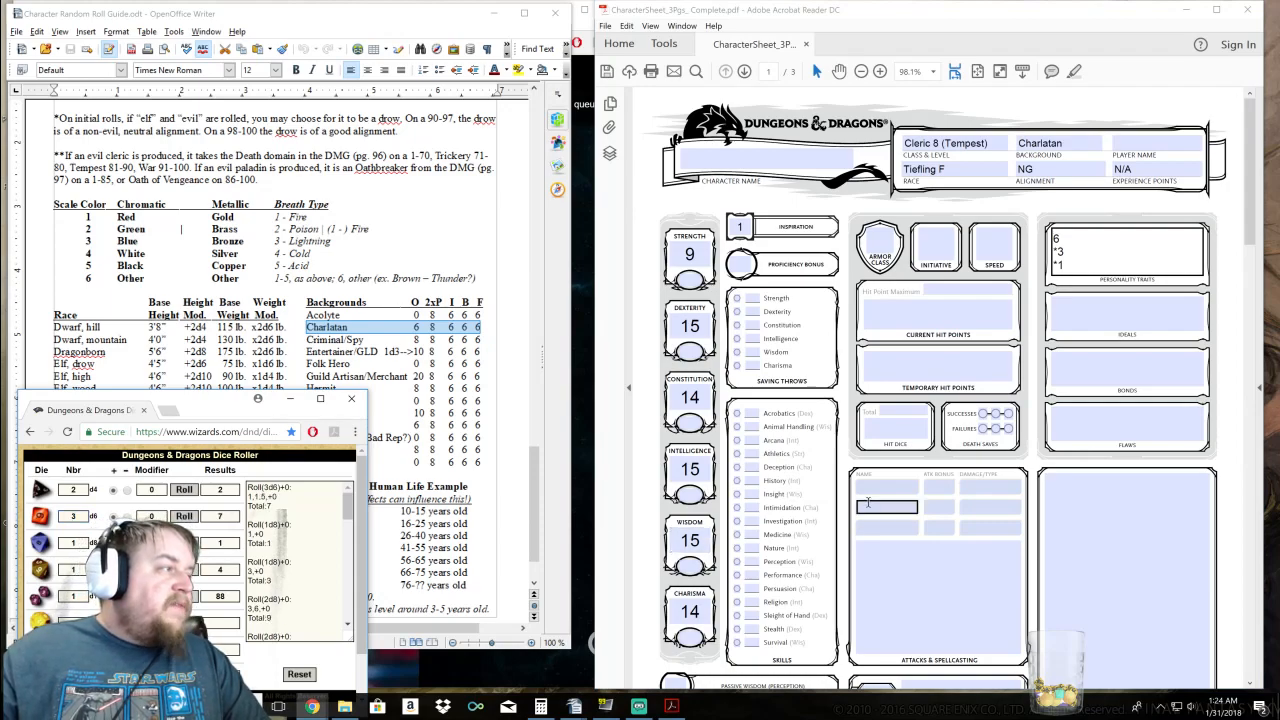
click(1090, 307)
text(1)
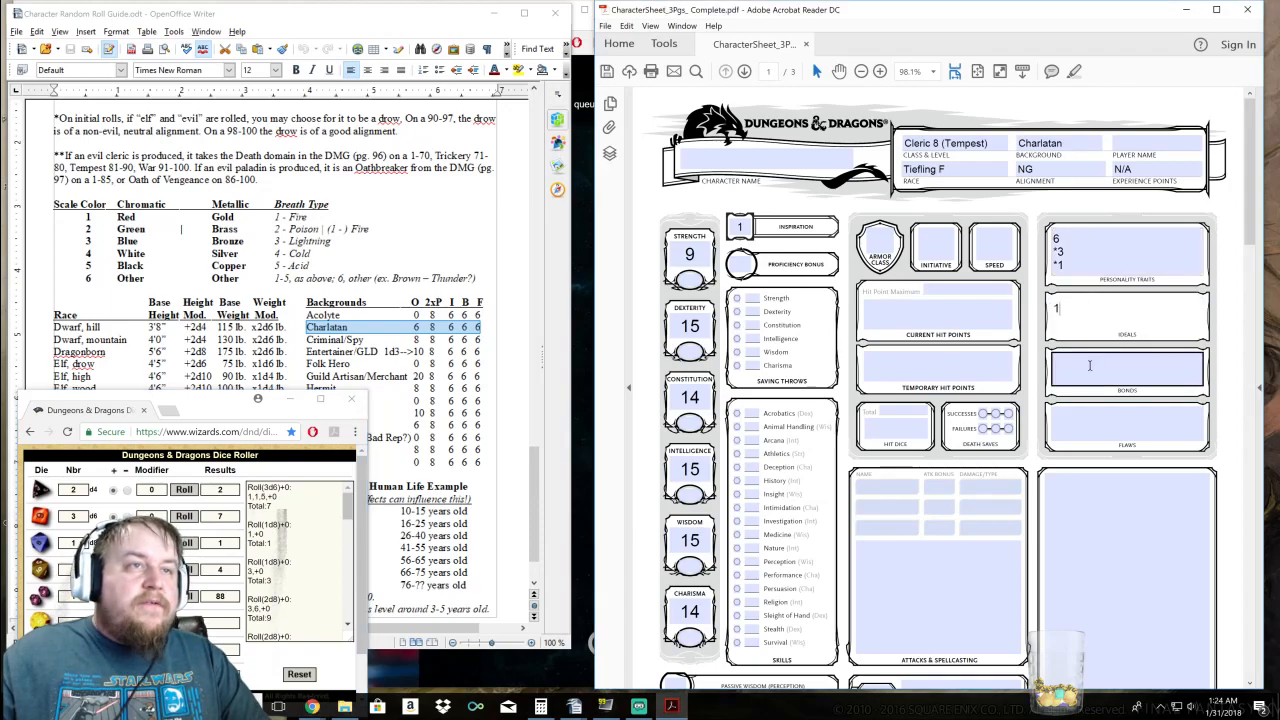
click(1085, 366)
text(1)
click(1078, 428)
text(5)
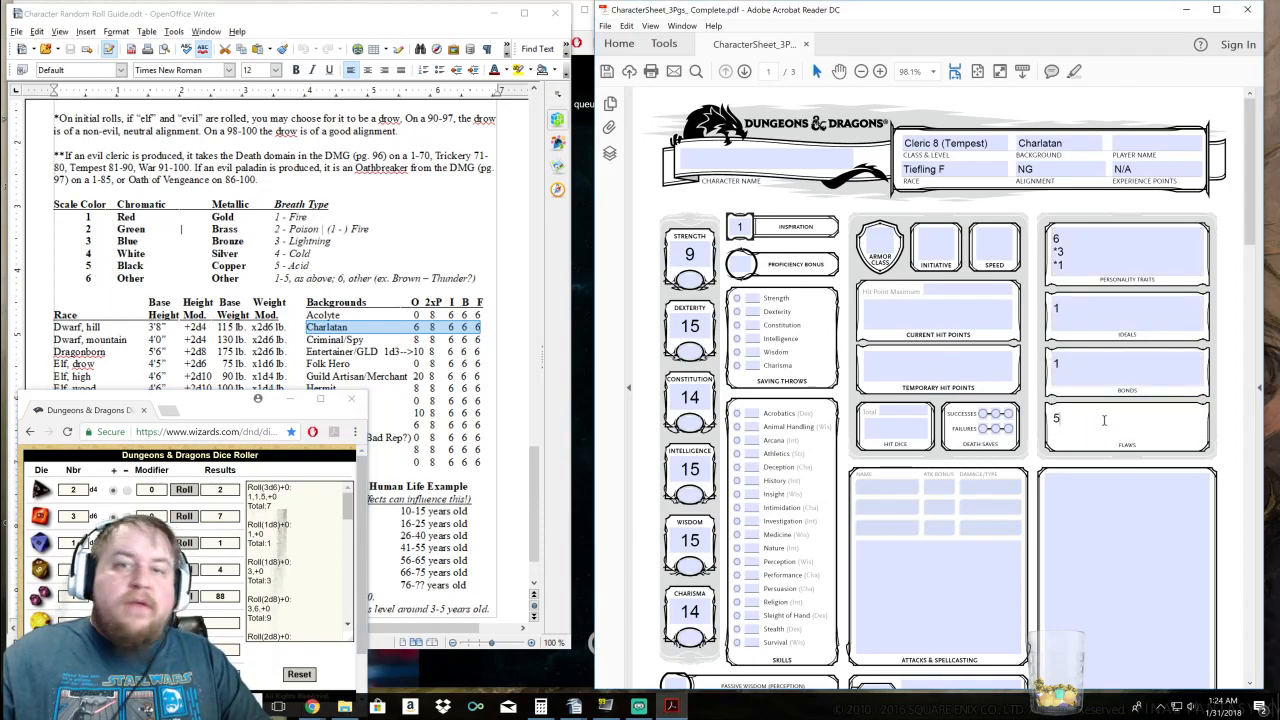
Check the sheet's hit points, hit dice and second-page character details for fields that still need filling in
click(979, 327)
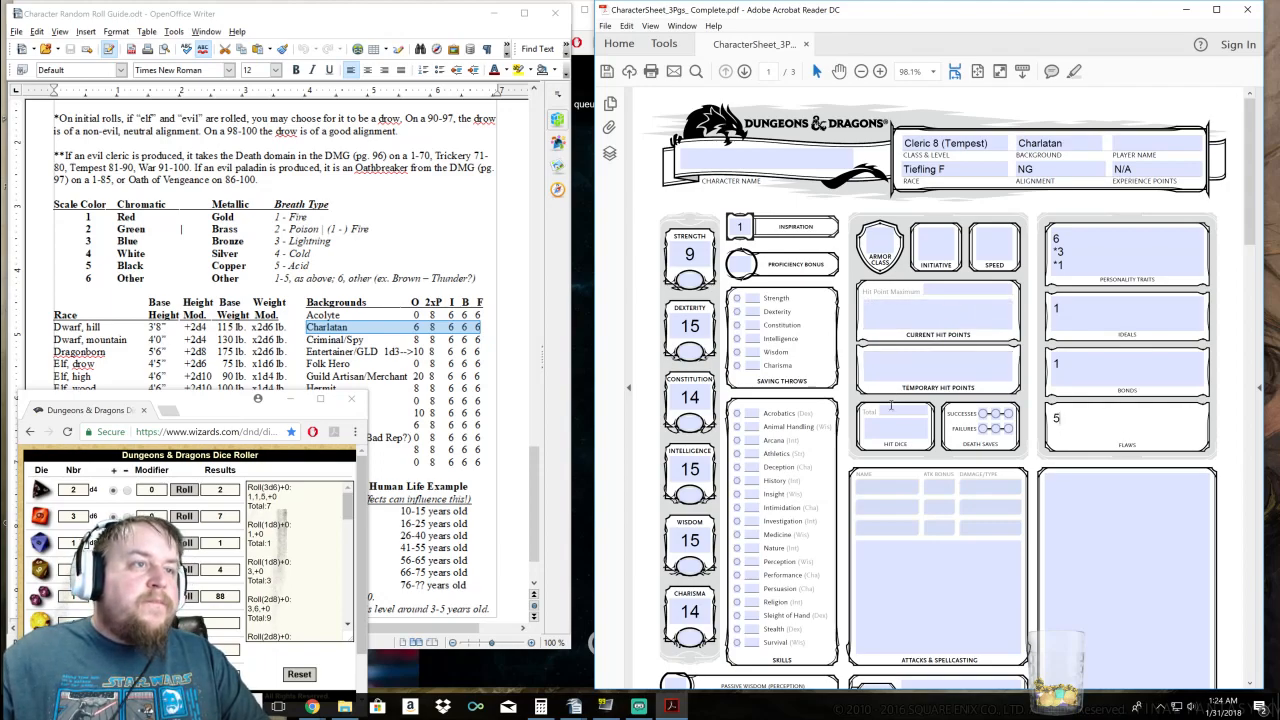
click(893, 409)
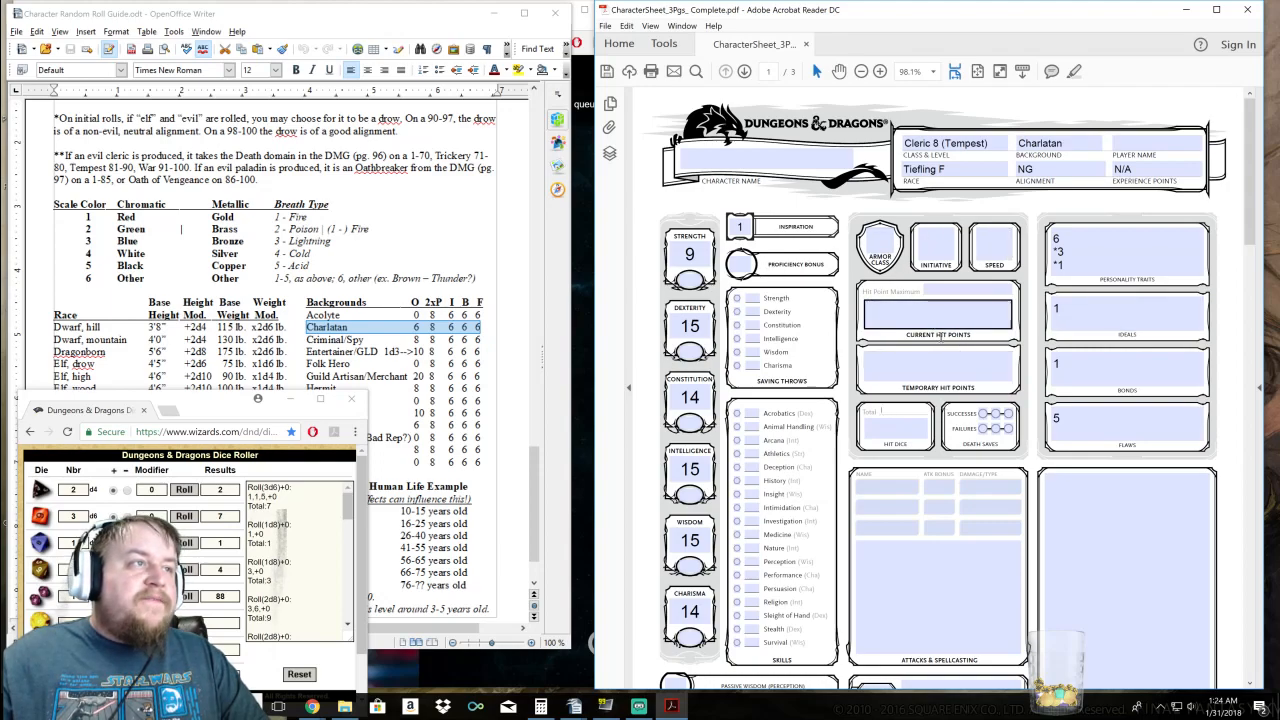
scroll(1117, 547, down, 1)
scroll(1117, 547, down, 10)
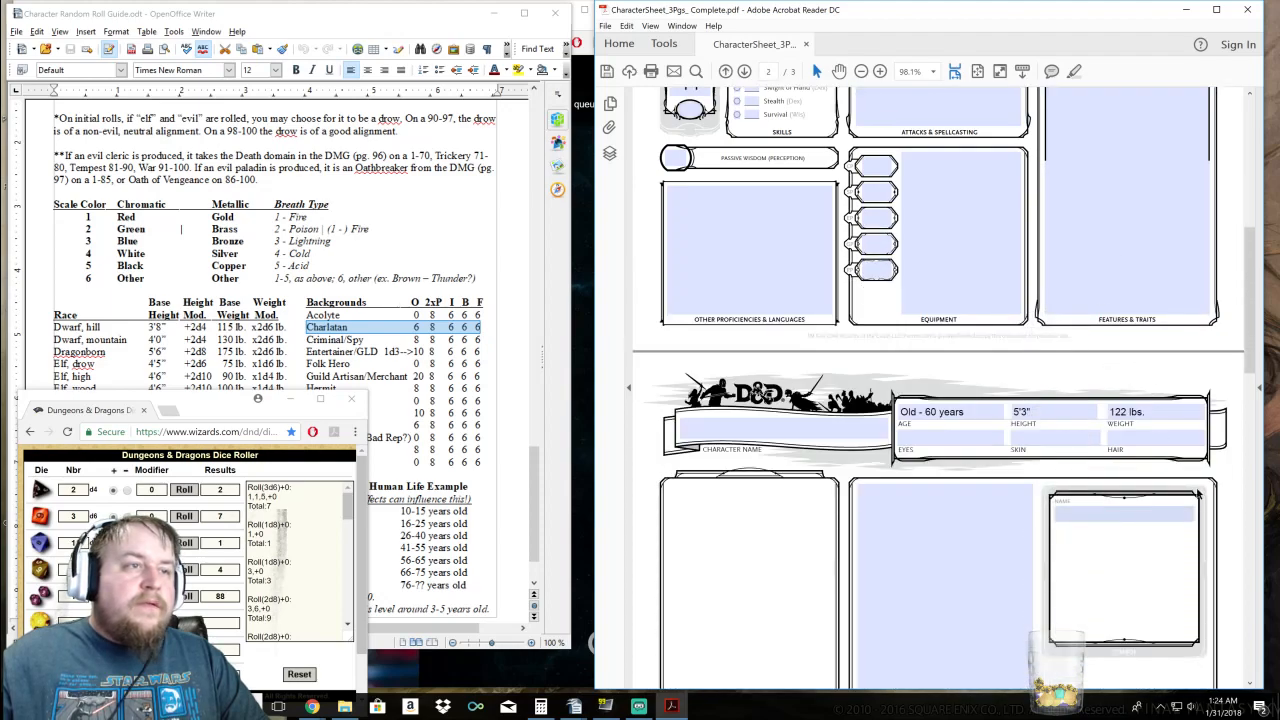
scroll(1163, 477, down, 3)
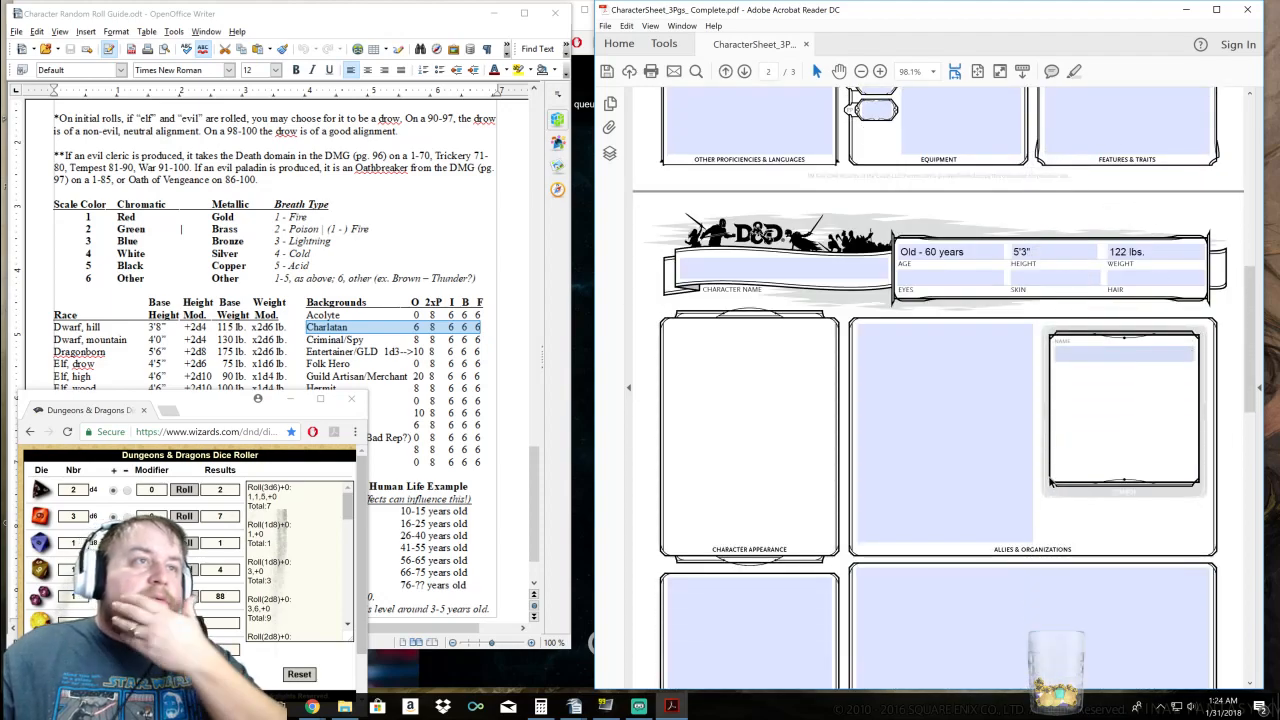
scroll(1270, 273, up, 8)
scroll(1270, 273, up, 4)
Look up the Charlatan background in the Player's Handbook, including its proficiencies, equipment, schemes and trait tables
click(458, 315)
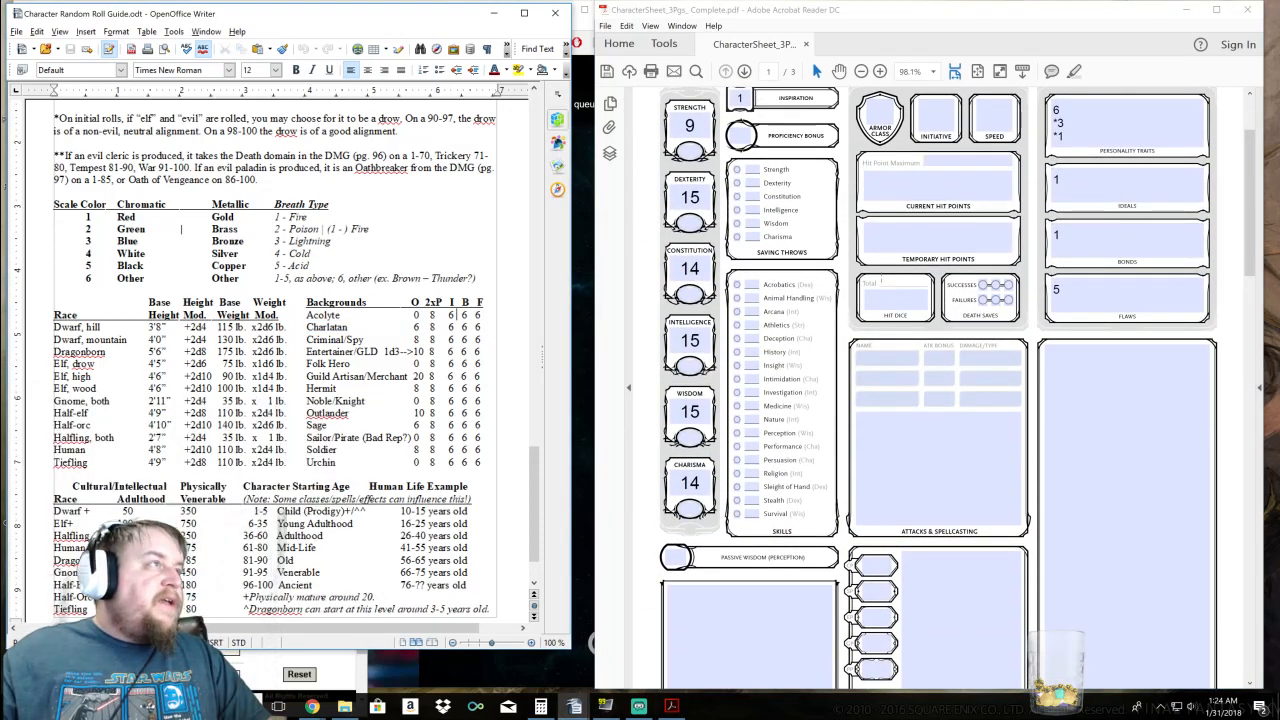
click(493, 13)
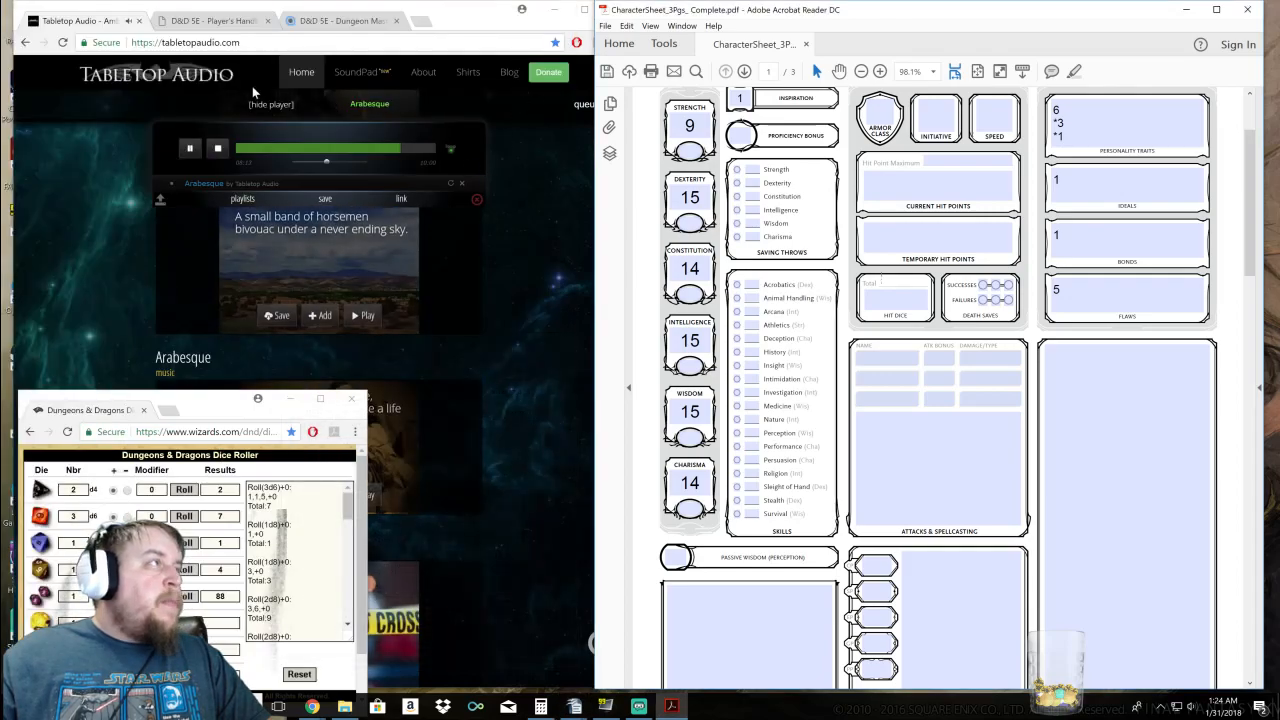
click(212, 20)
drag(625, 352, 626, 312)
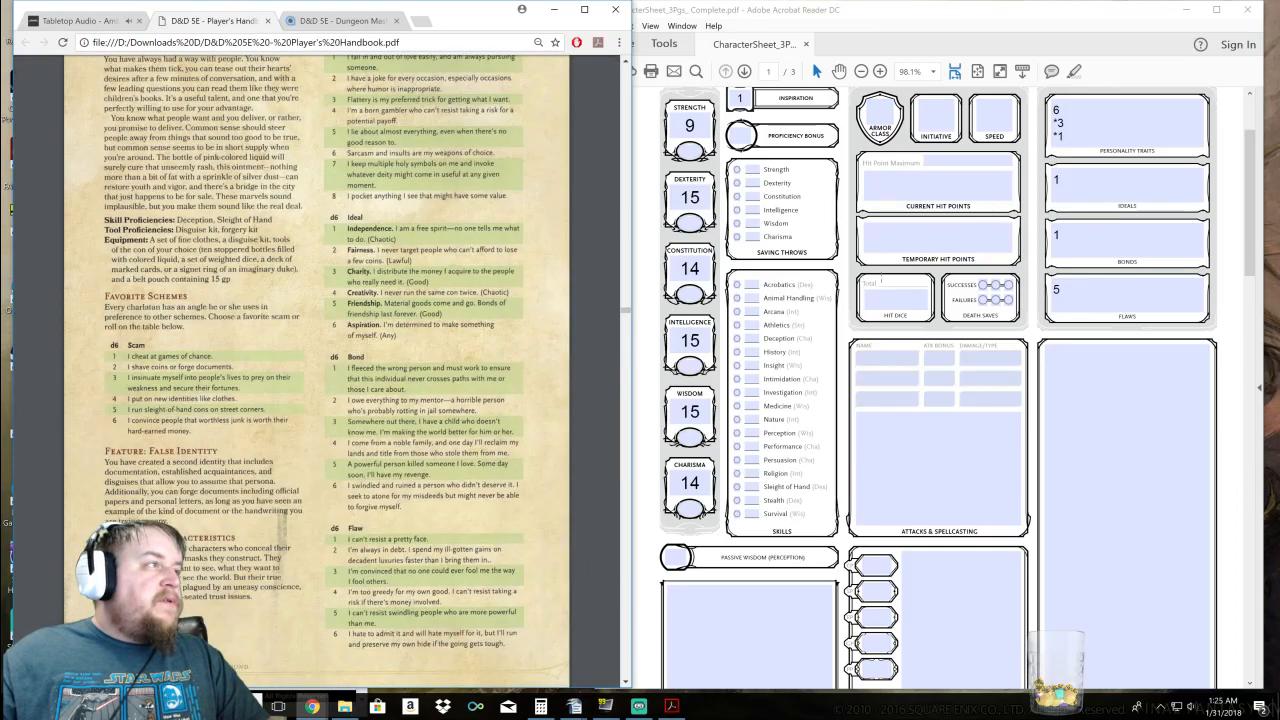
scroll(317, 371, up, 16)
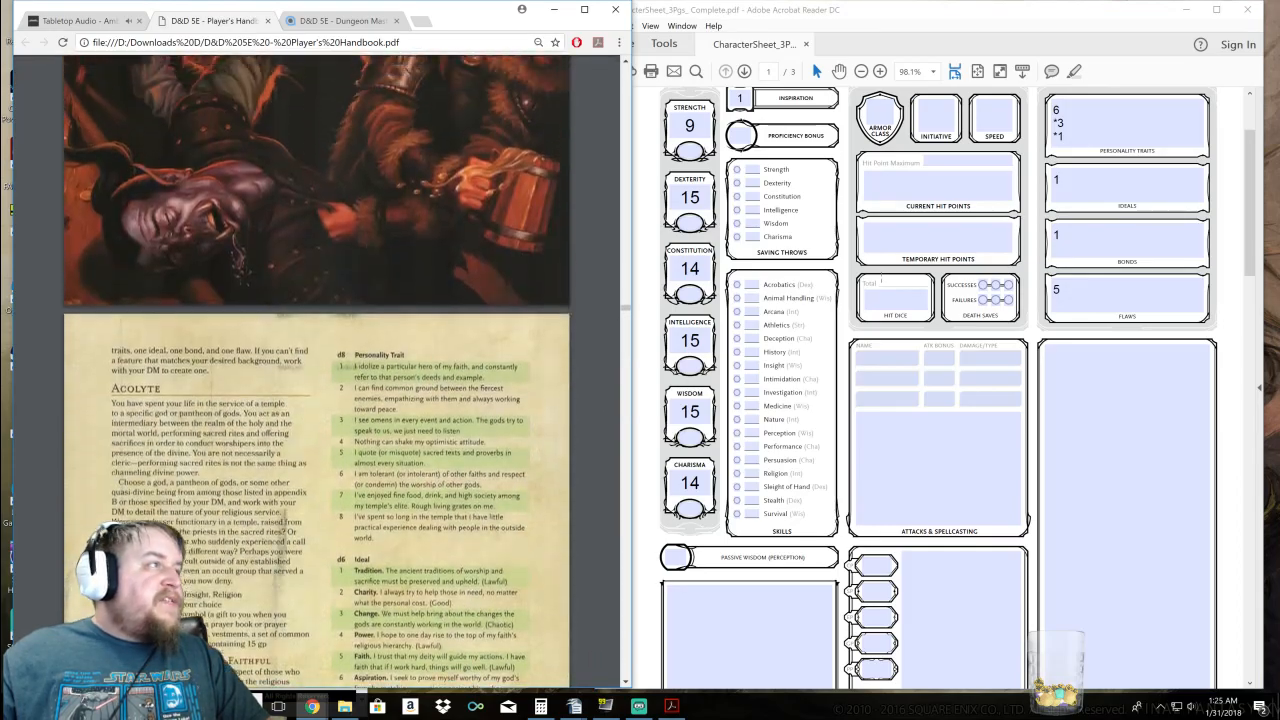
scroll(462, 368, down, 15)
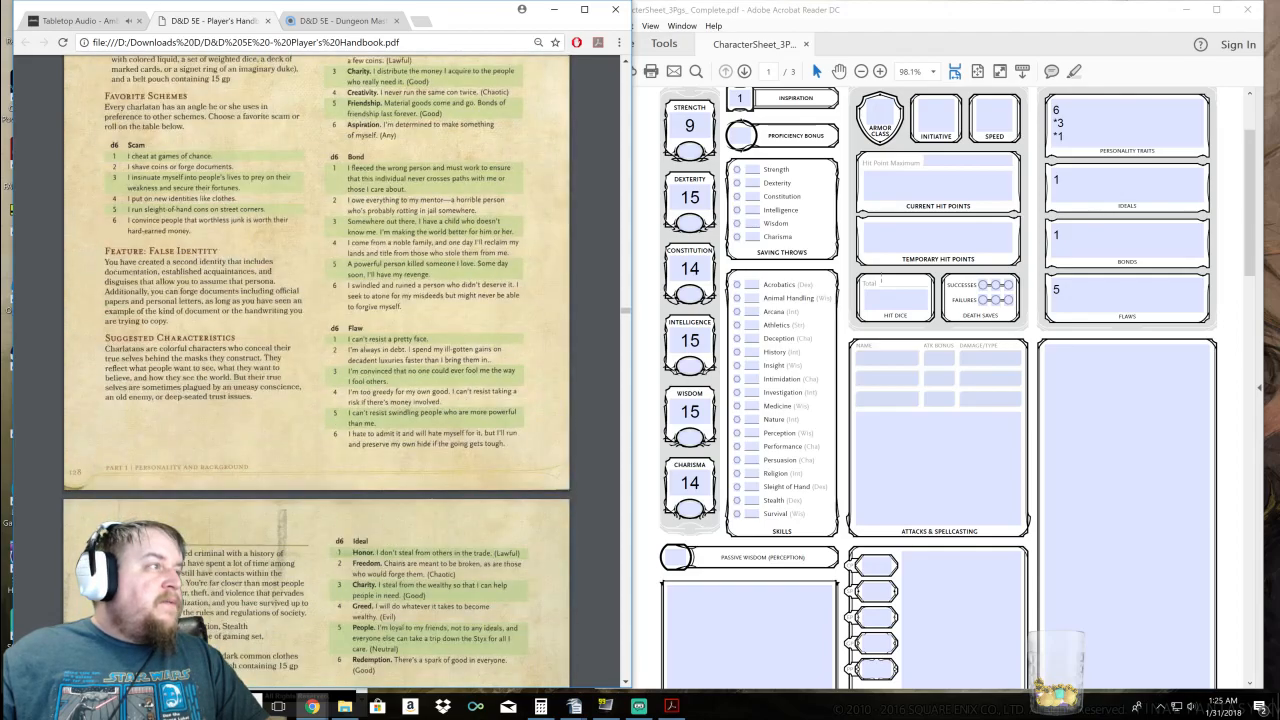
scroll(317, 370, down, 5)
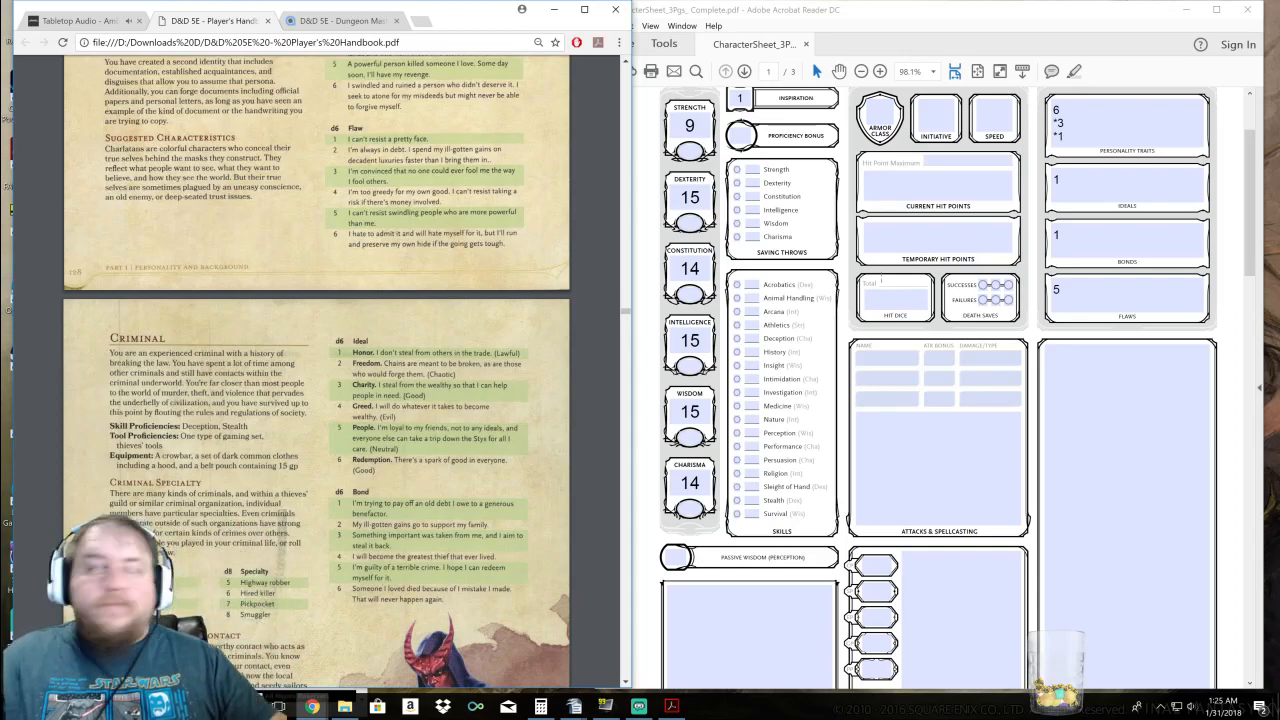
scroll(317, 370, down, 2)
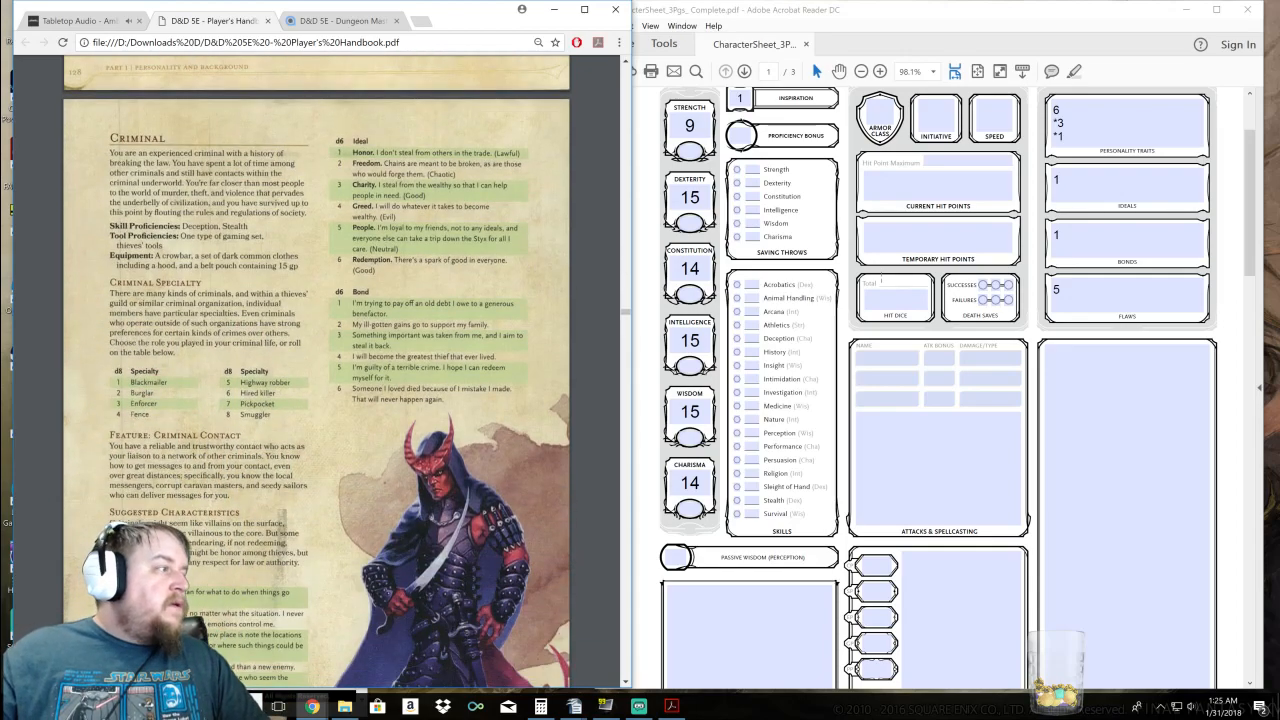
scroll(317, 370, down, 6)
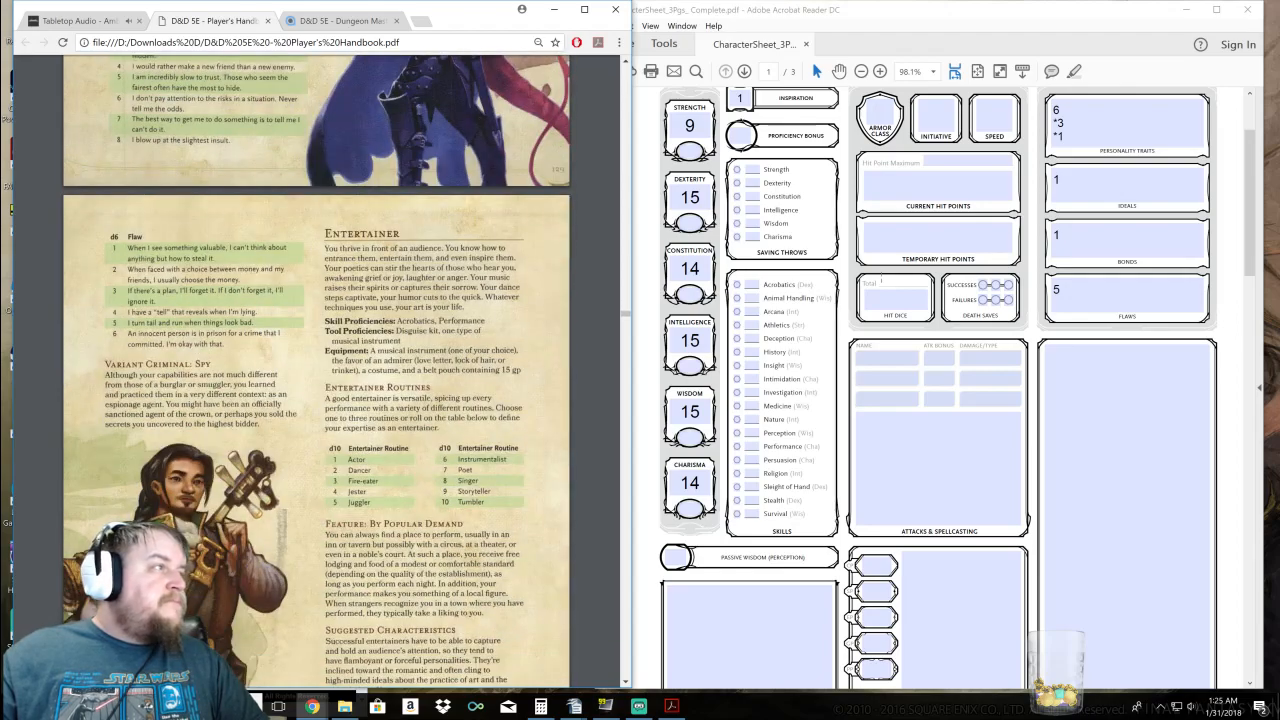
scroll(317, 370, up, 10)
scroll(317, 370, up, 4)
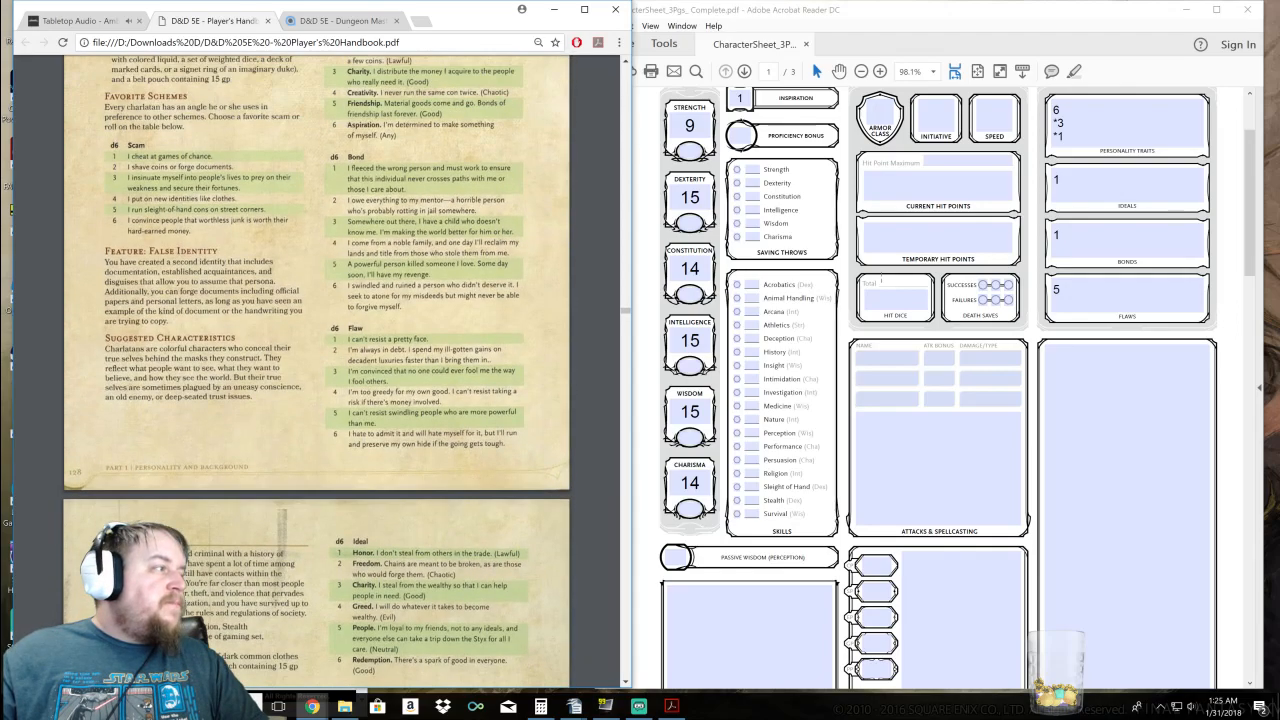
scroll(317, 370, down, 1)
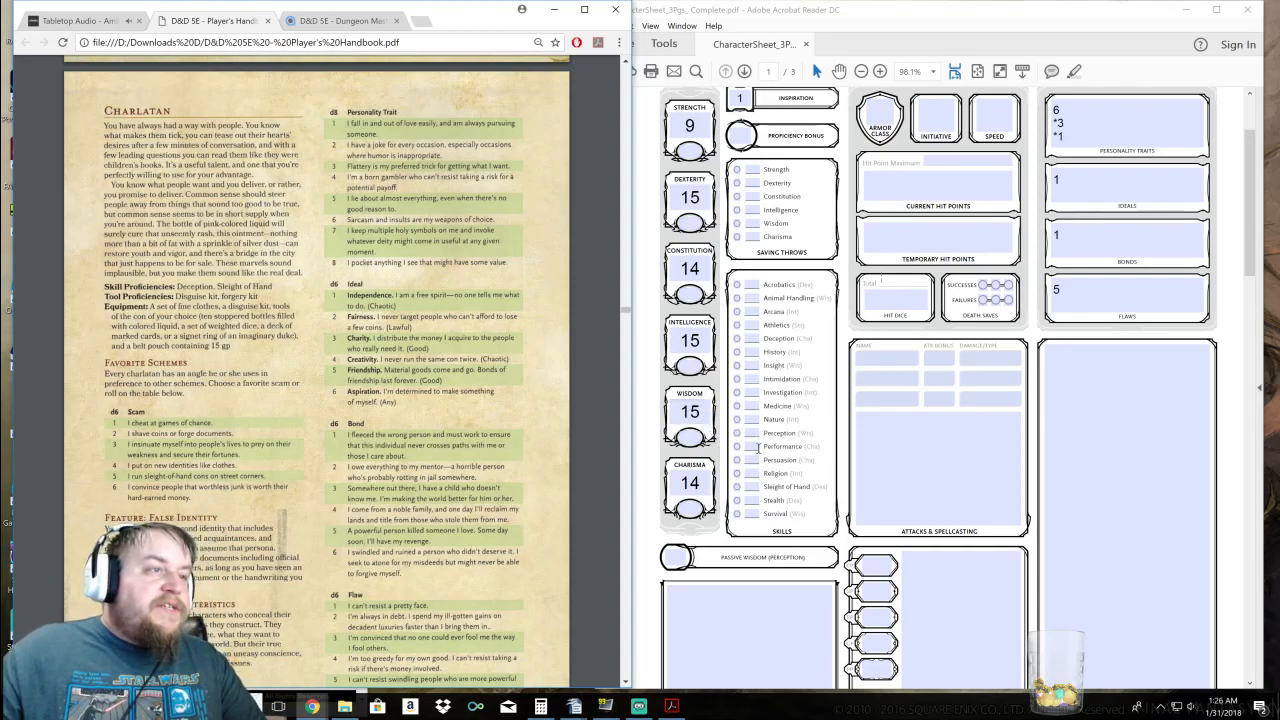
Mark Deception and Sleight of Hand as proficient skills, and enter "*TOOLS: Disguise kit, forgery kit" under other proficiencies and languages
click(744, 338)
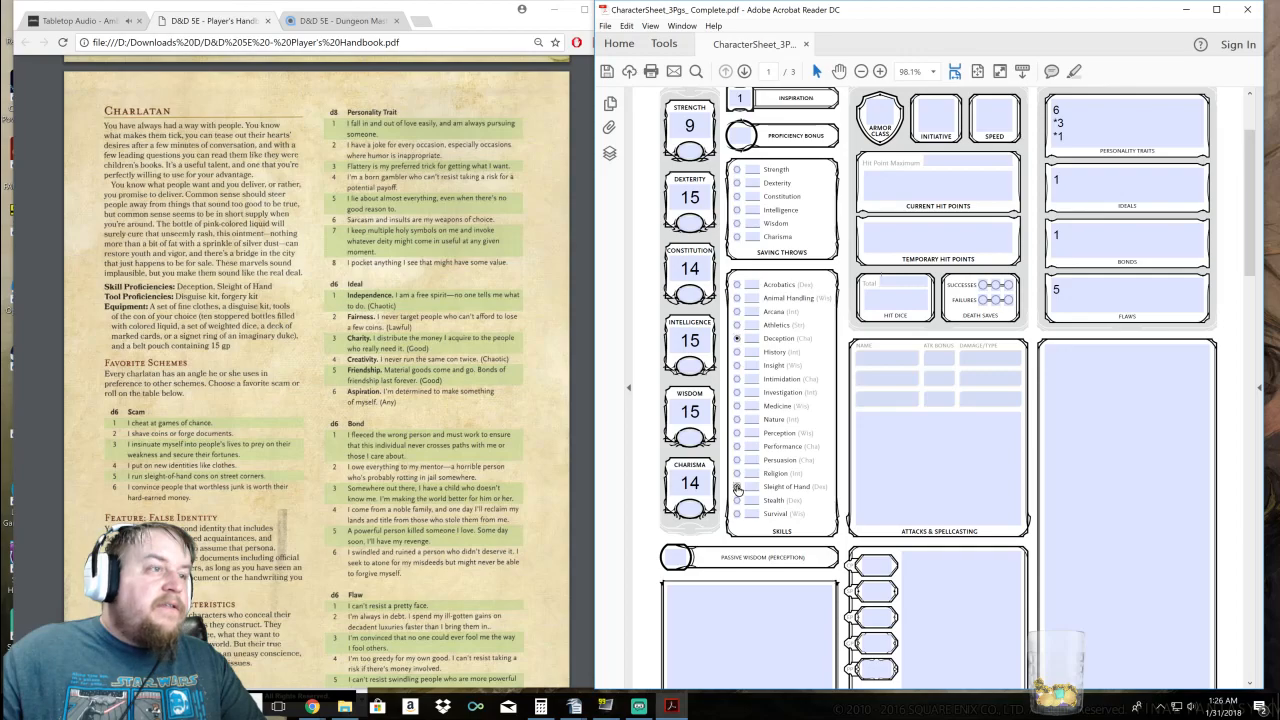
click(738, 487)
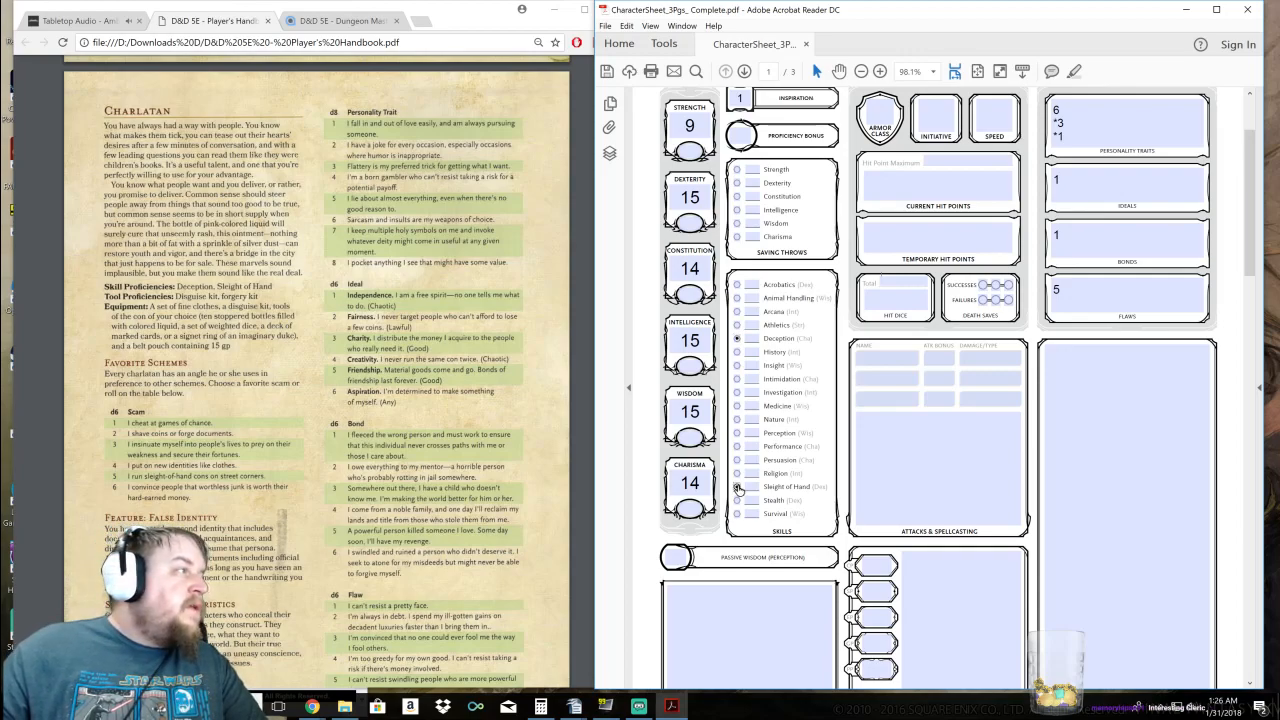
scroll(728, 530, down, 1)
click(722, 557)
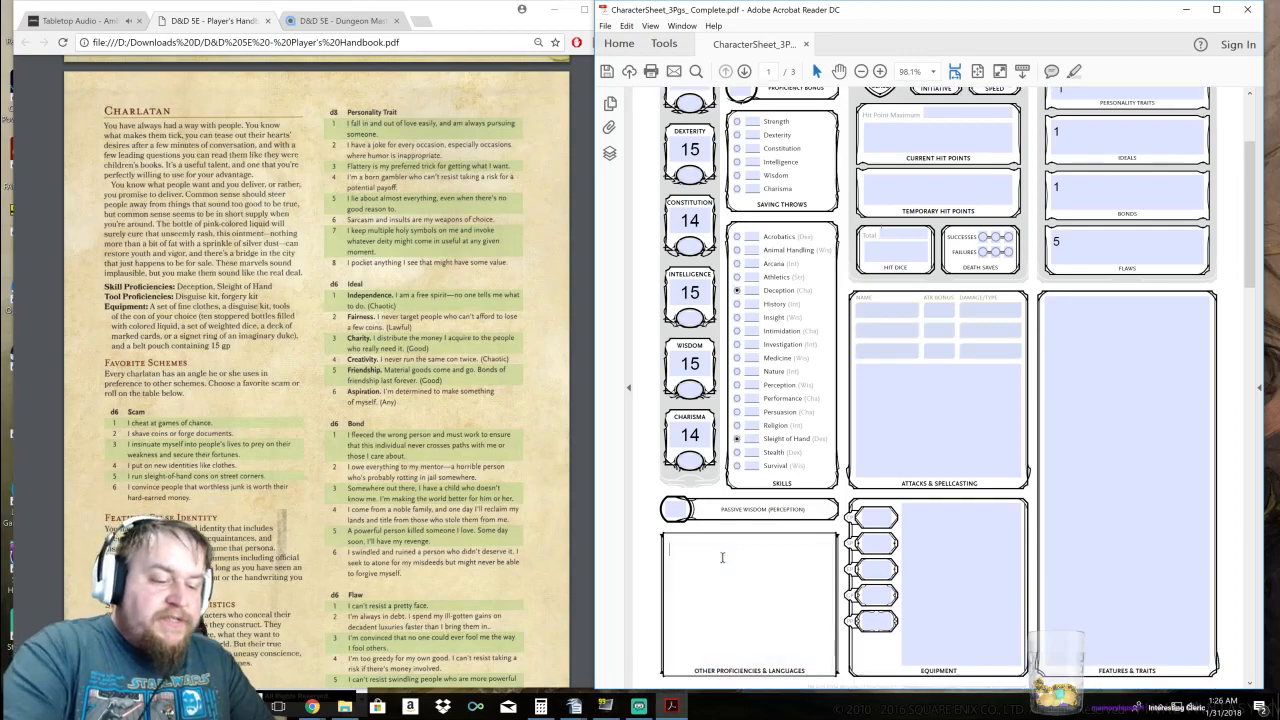
text(*TOOLS)
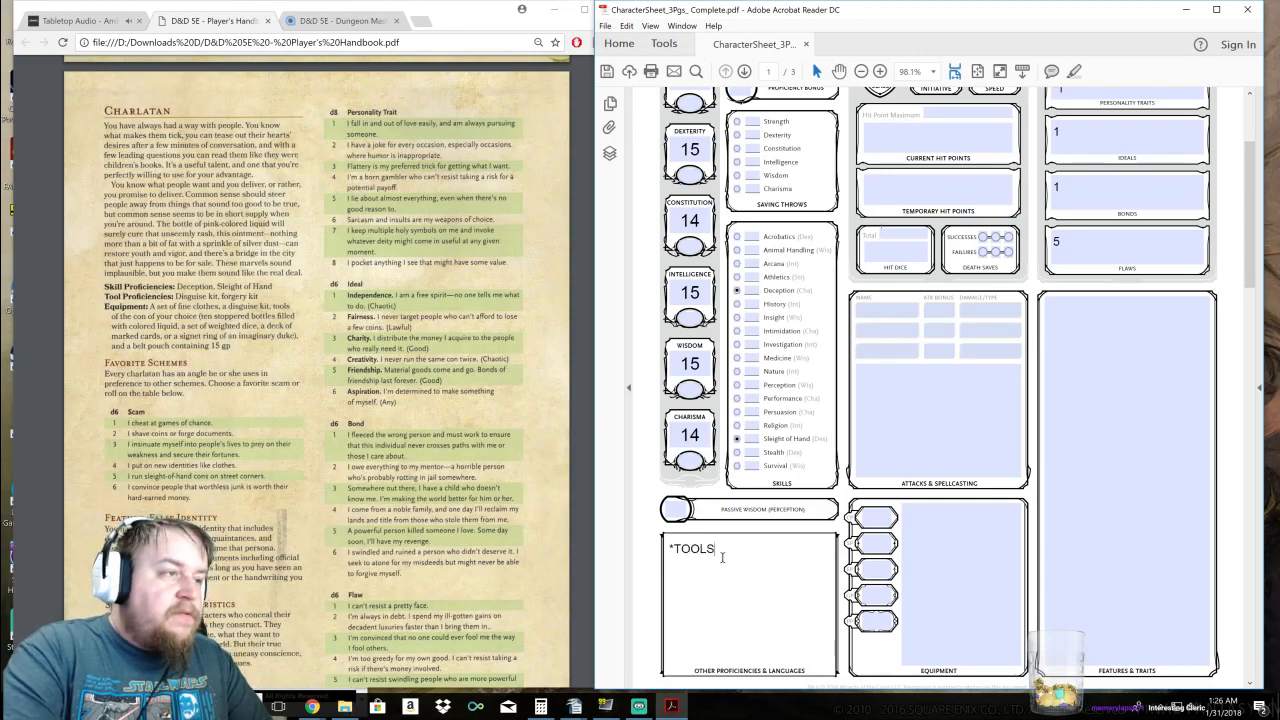
text(: Dis)
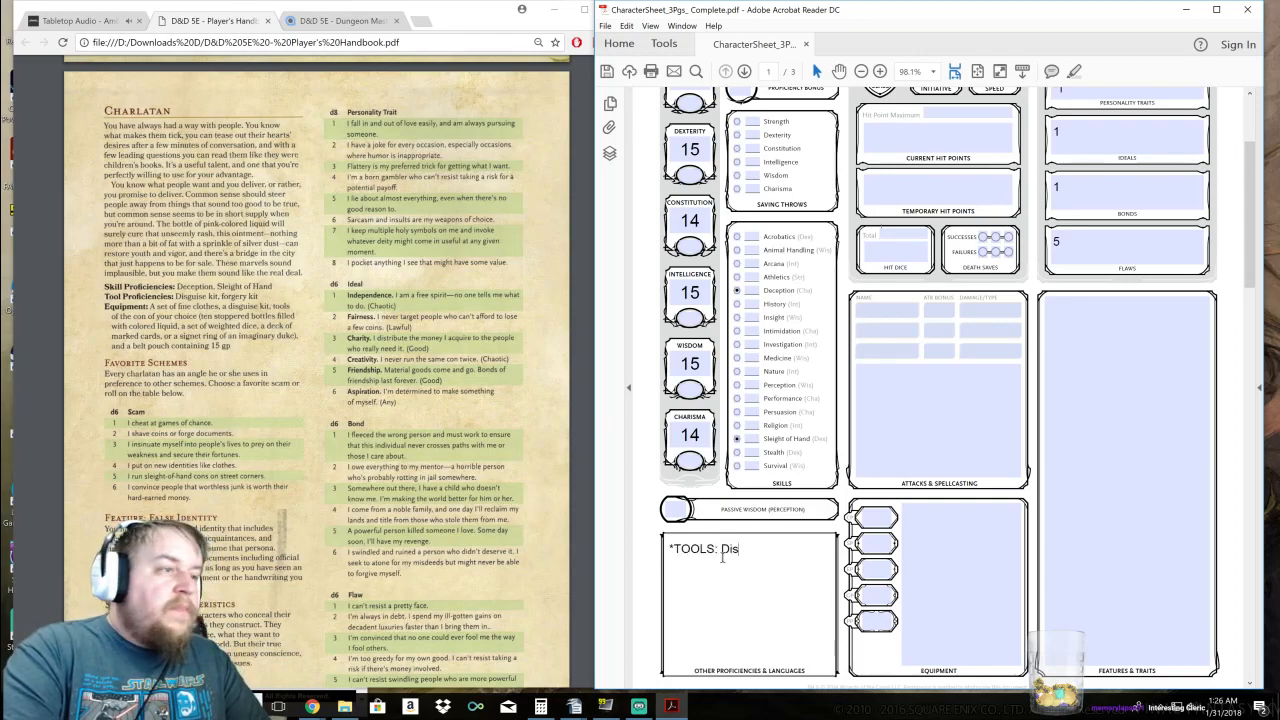
text(guise kit, forgery kit)
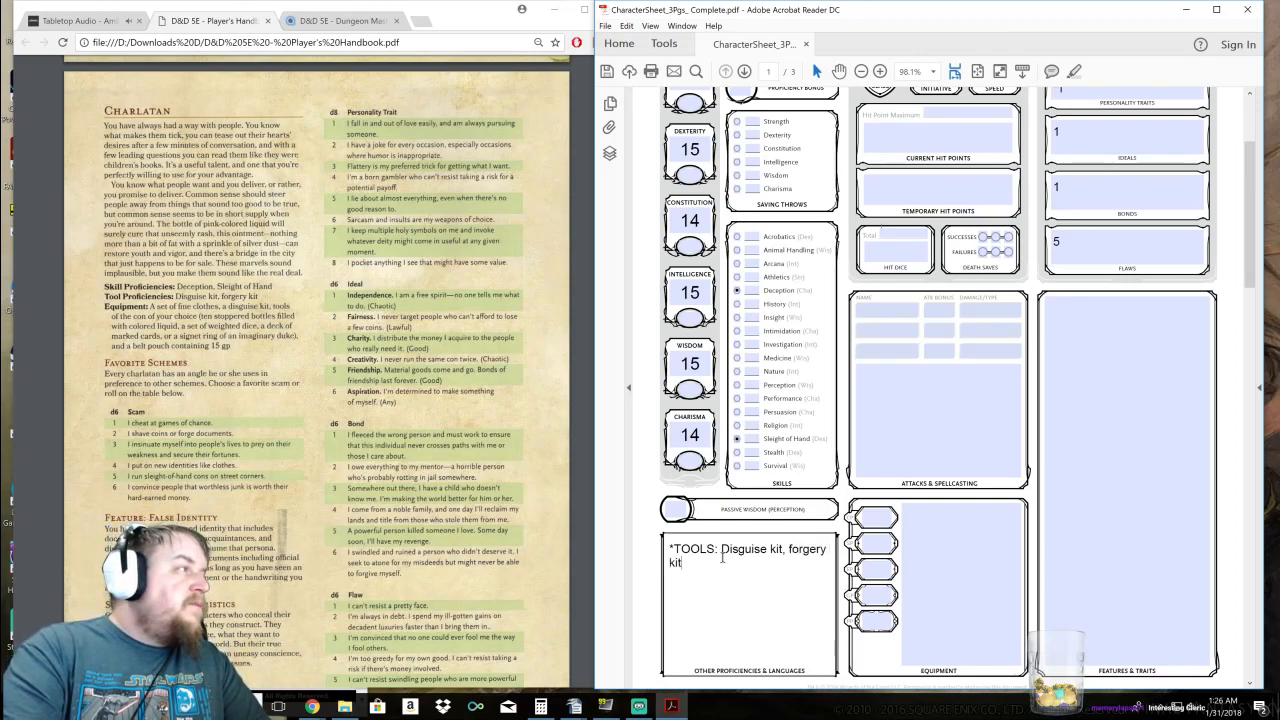
List "*Set of fine clothes" and "*Disguise kit" on separate lines in the sheet's equipment field, and start a third asterisk line
scroll(722, 557, down, 2)
click(982, 493)
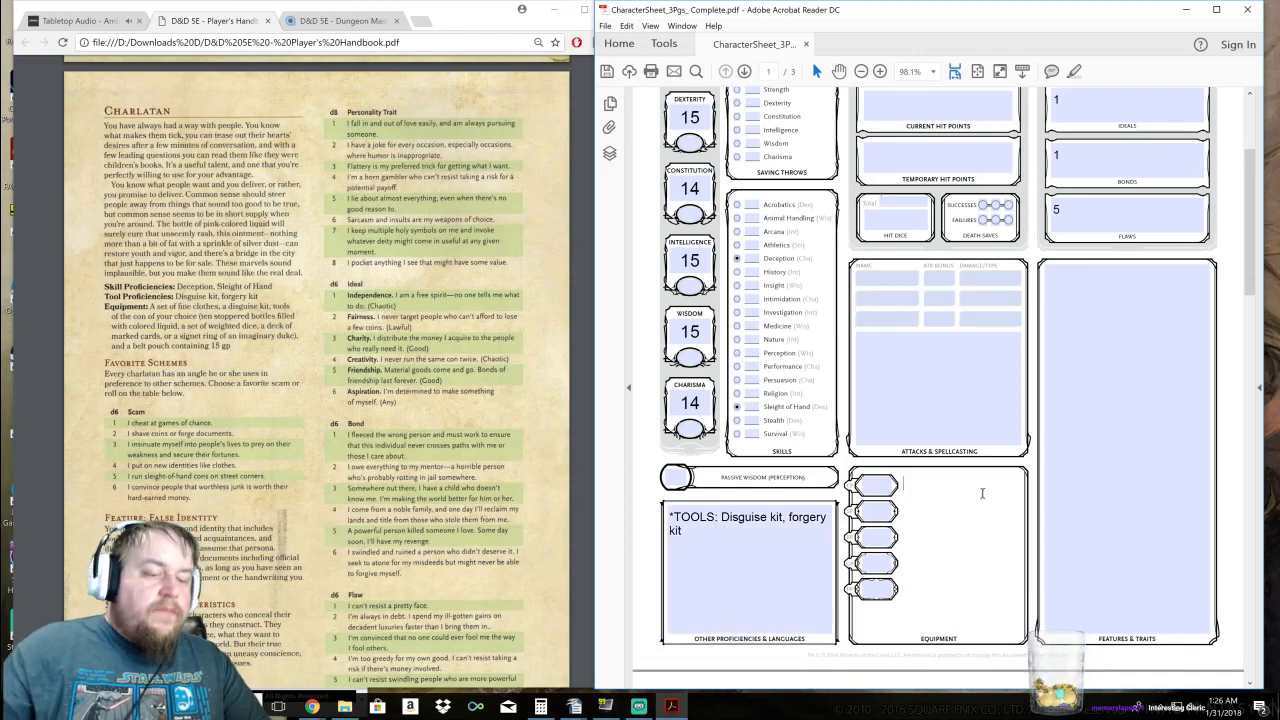
text(*Set of fi)
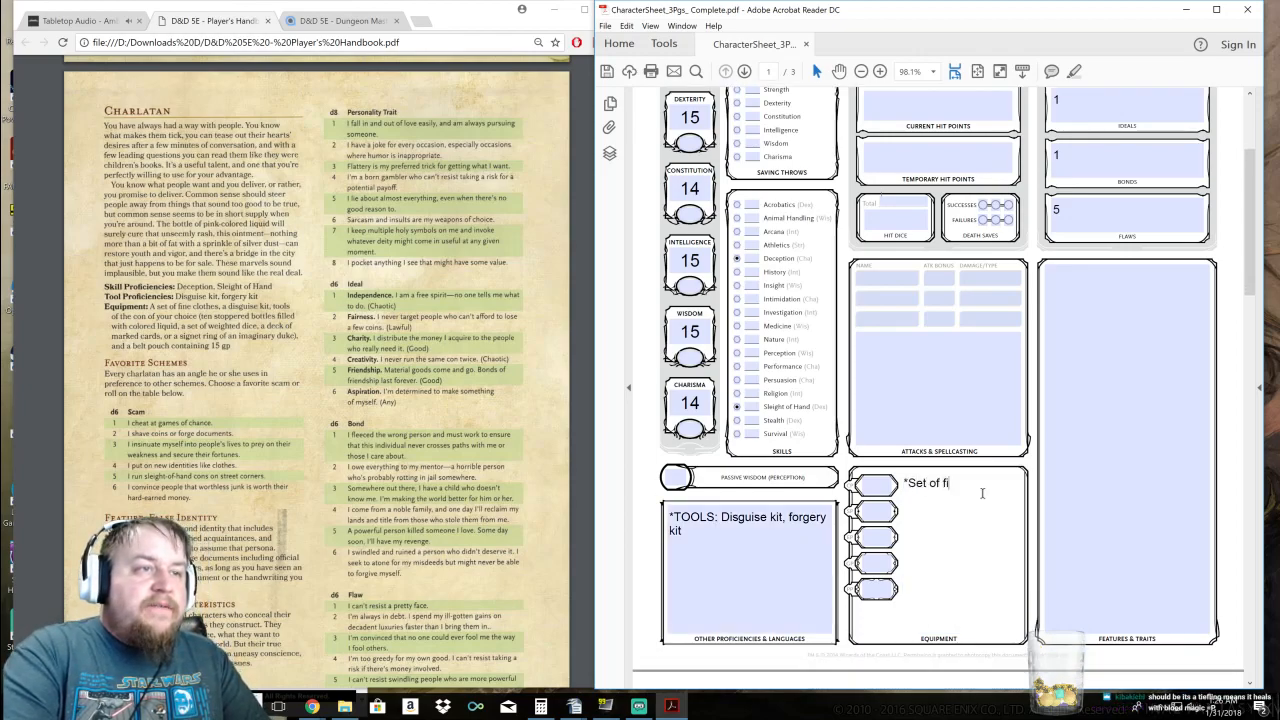
text(ne clothes )
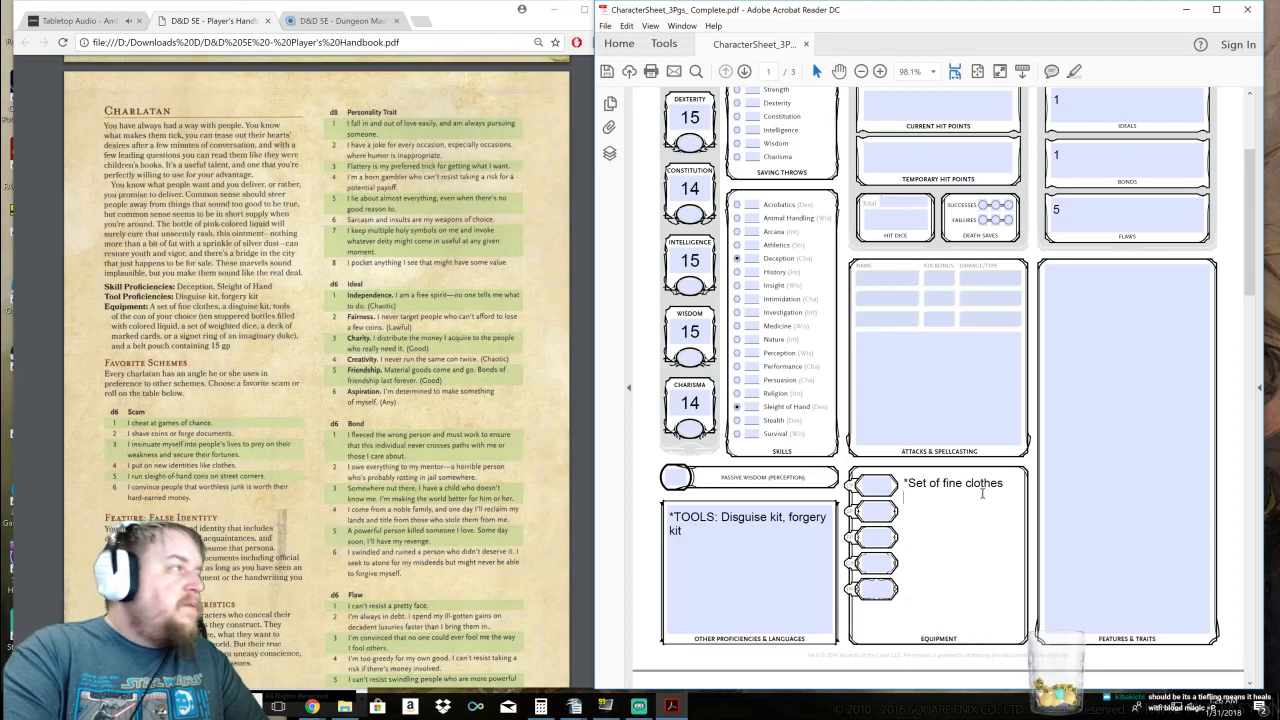
text(*Disguise kit)
key(Return)
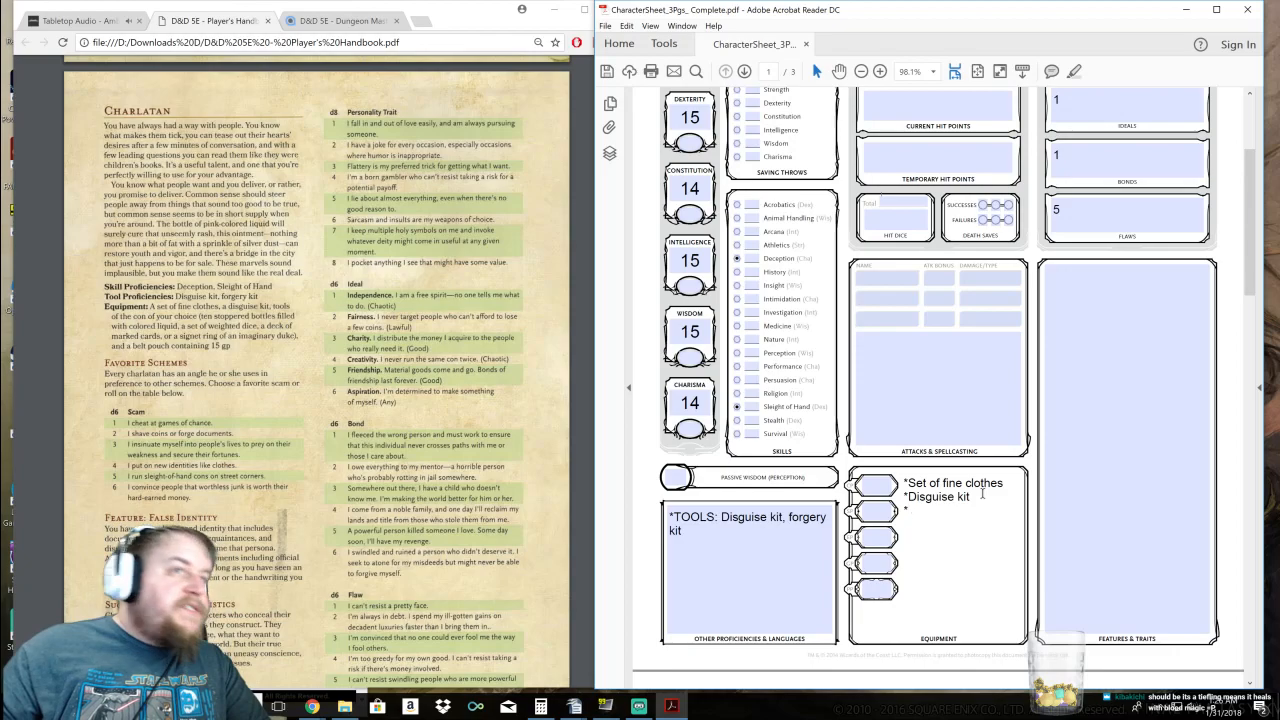
Replace the 6 on the first line of the personality traits field with "Upseller"
scroll(1080, 465, up, 2)
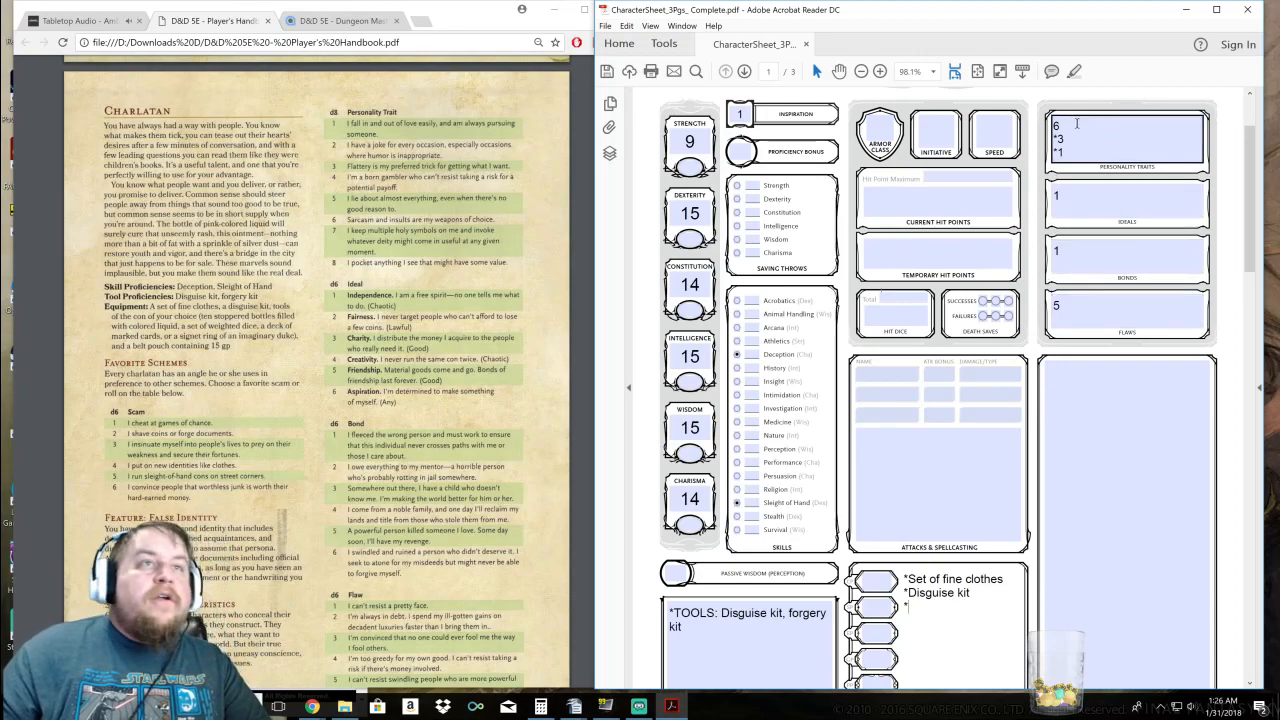
click(1068, 125)
double_click(1056, 125)
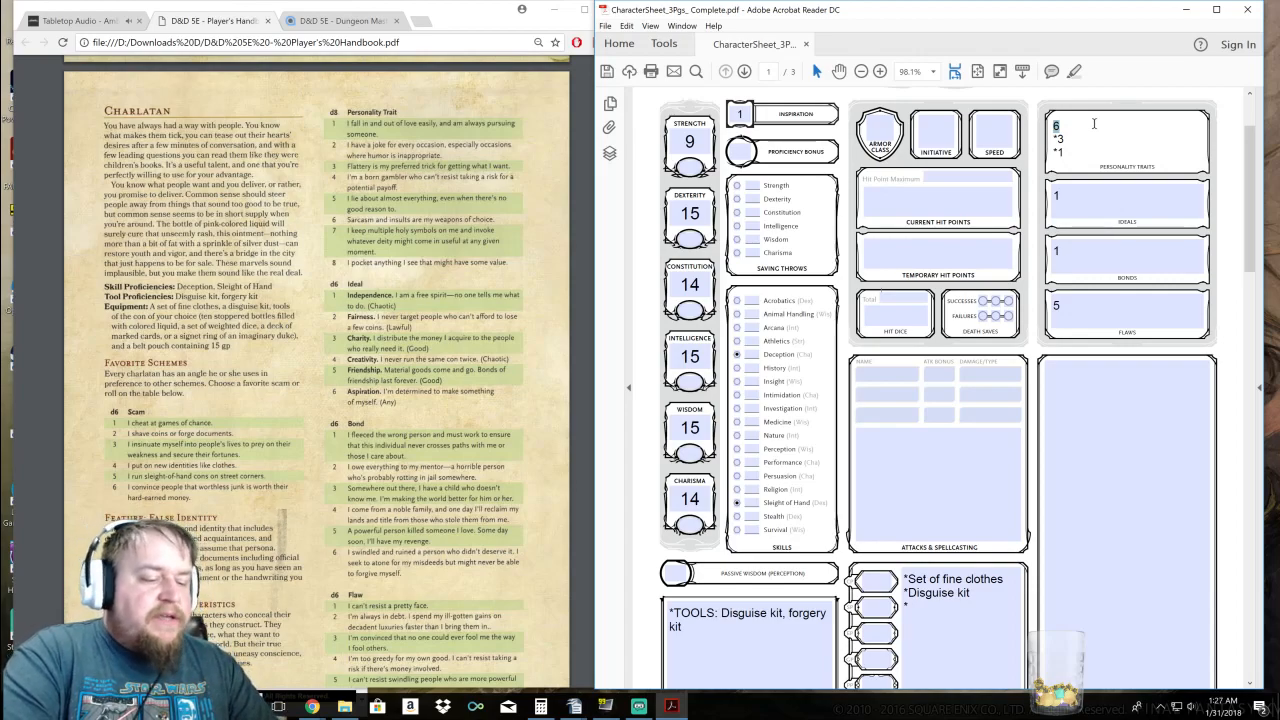
text(Upseller)
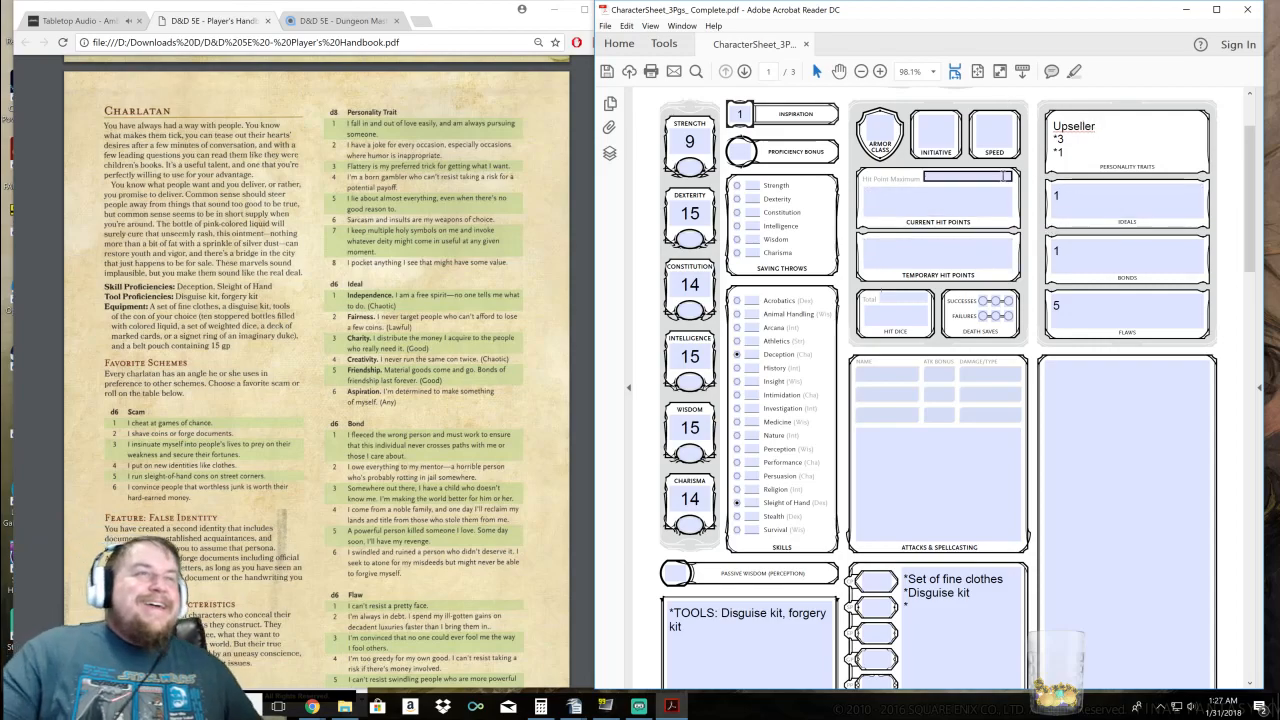
click(1096, 206)
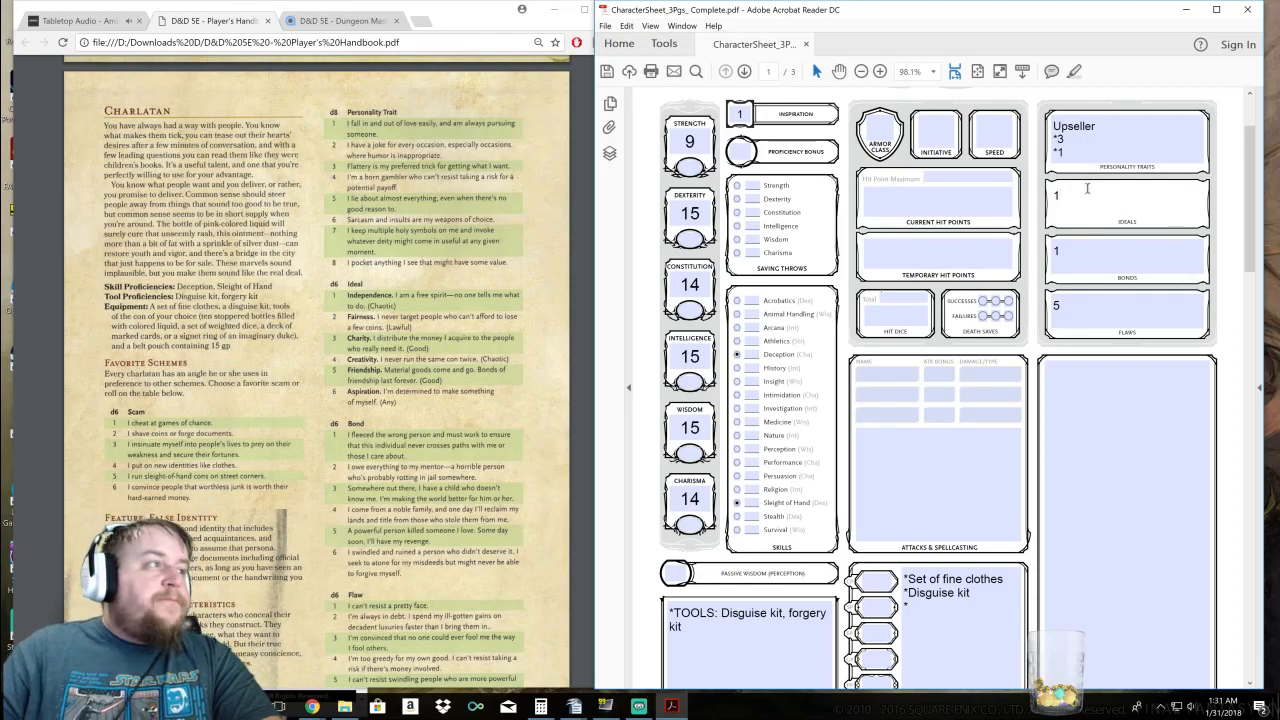
Check the Charlatan equipment in the Player's Handbook, and enter "Fake receipt book/merchant signet" on the third asterisk line of the equipment field
click(312, 706)
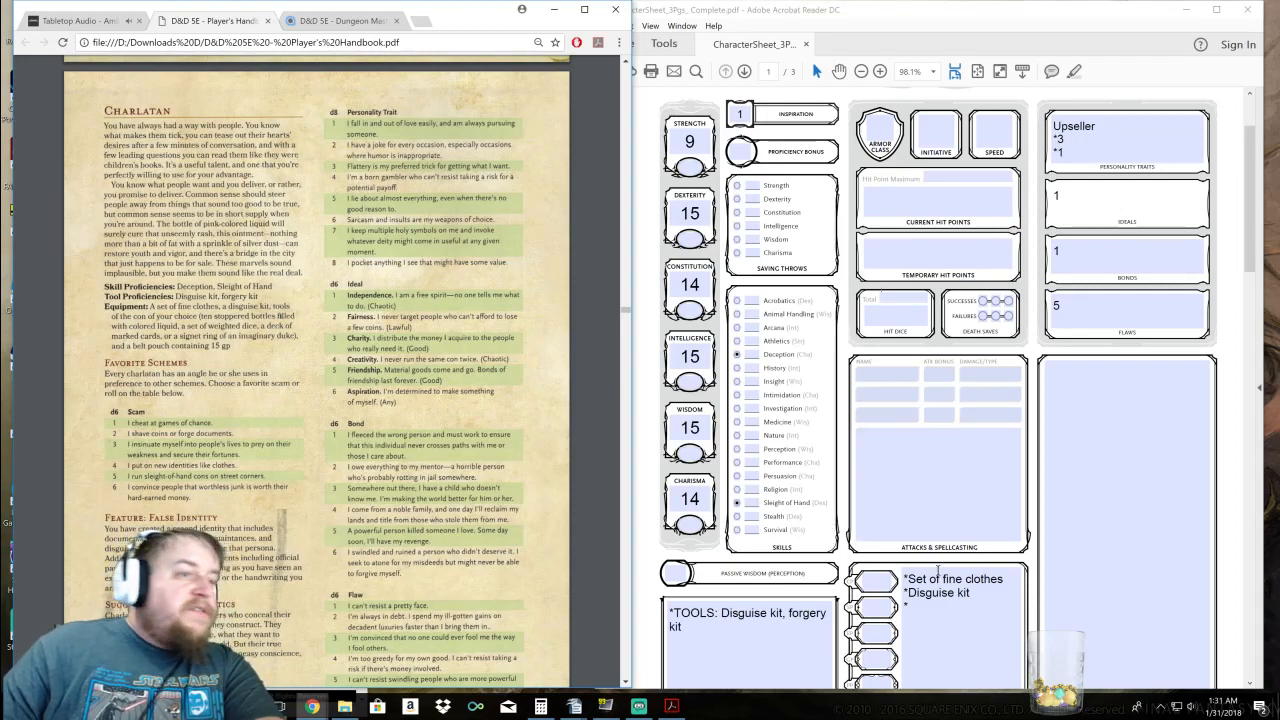
click(951, 609)
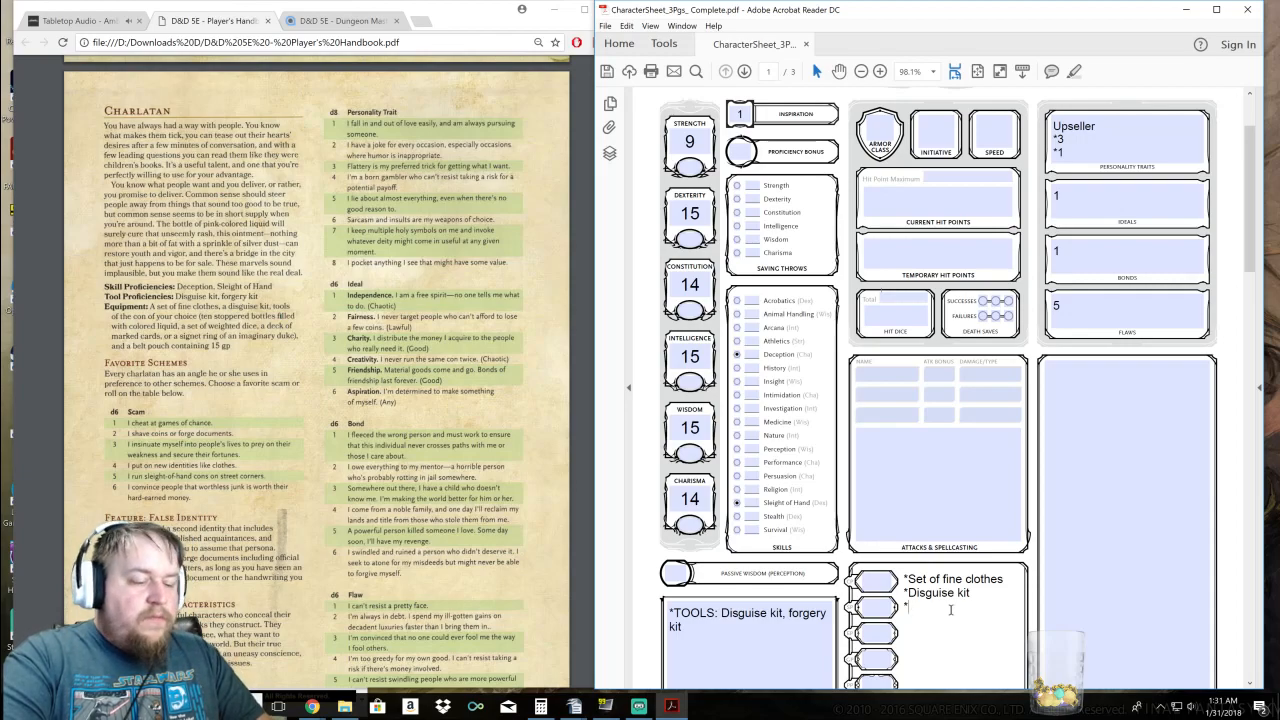
text(Fake)
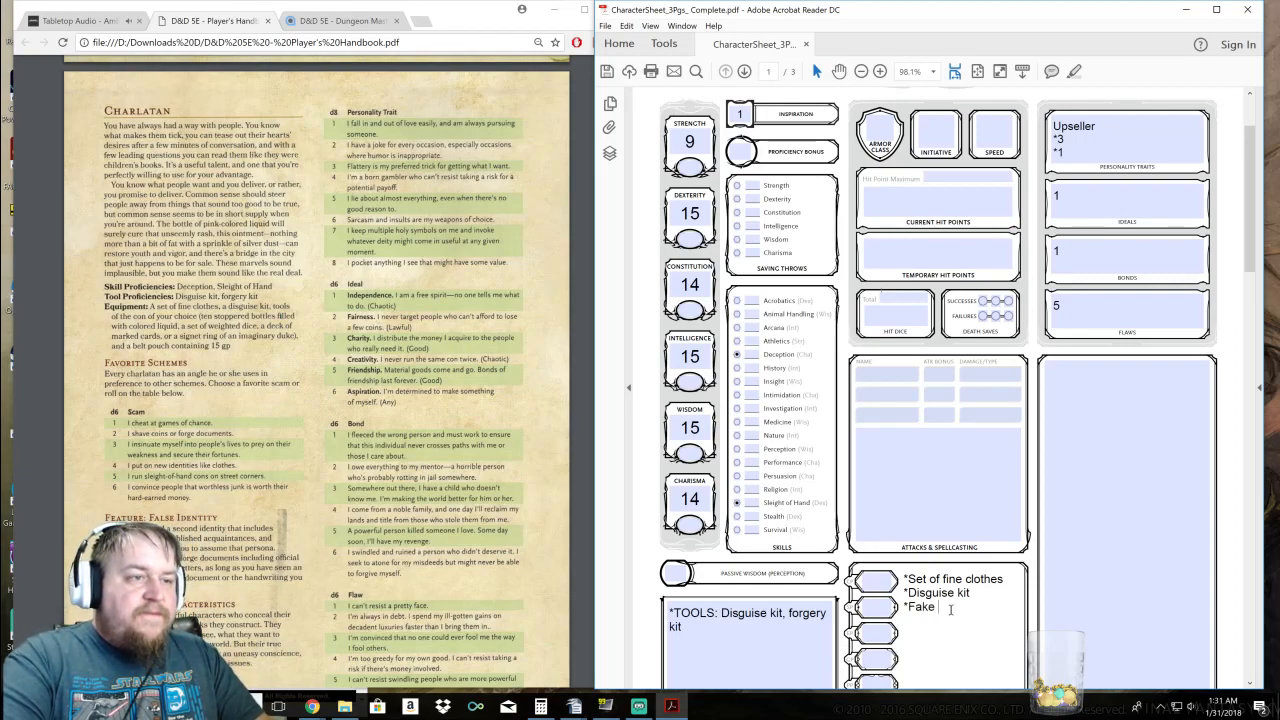
text( regeipt book)
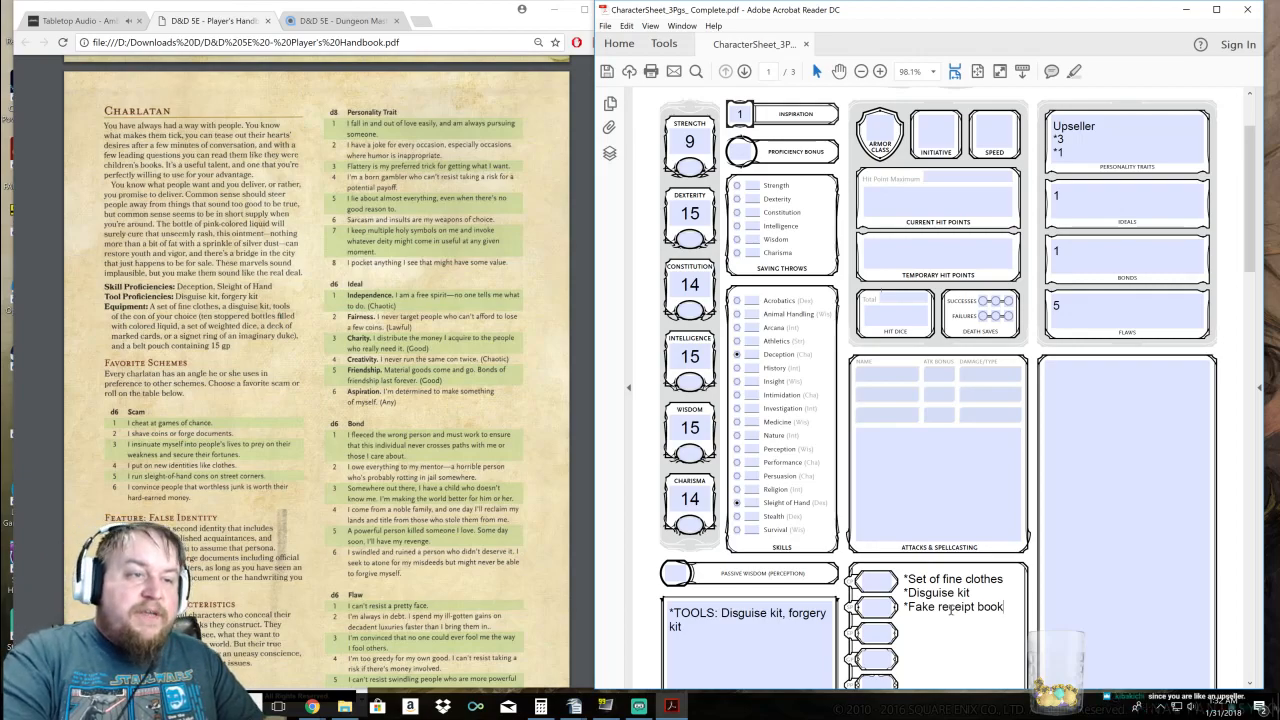
text(/)
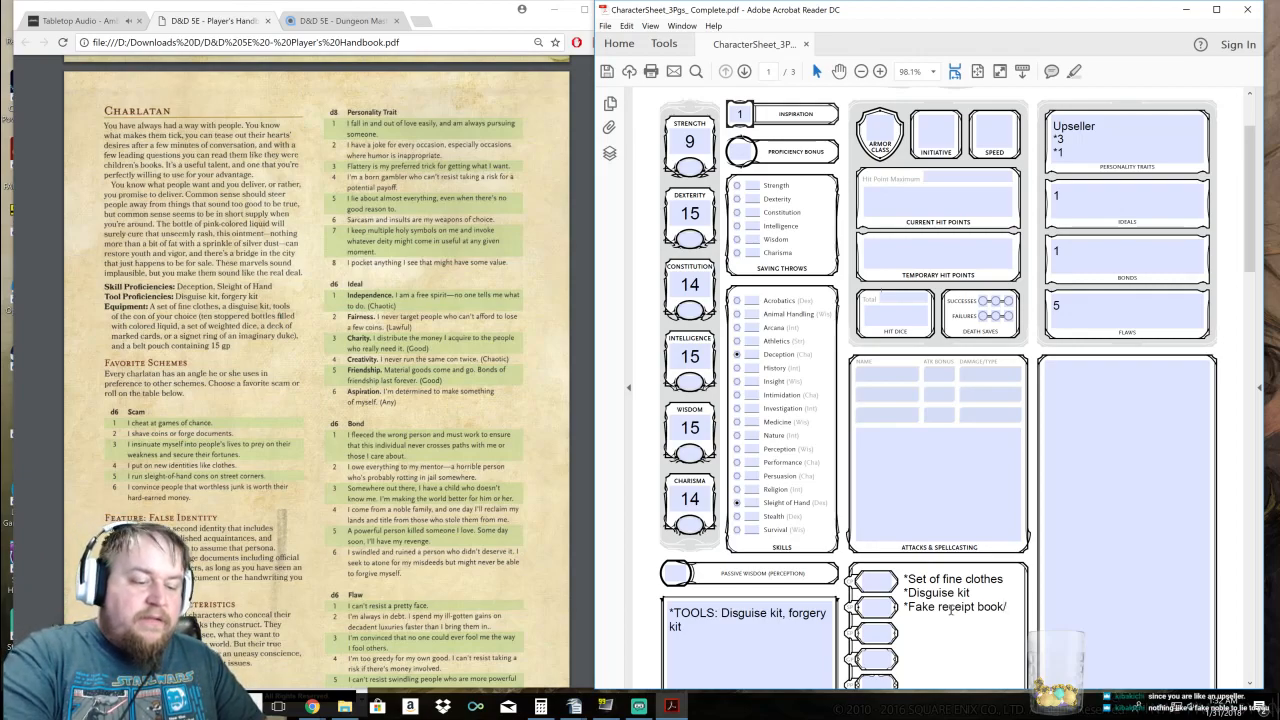
text(merchant )
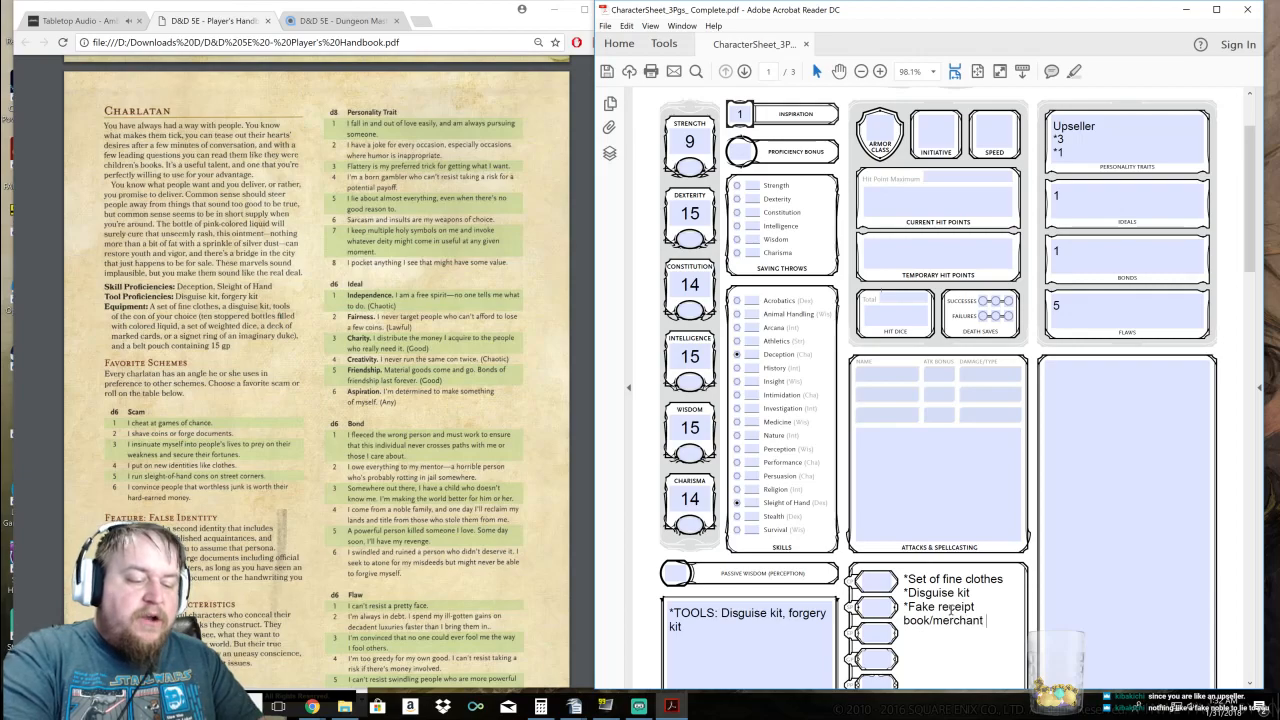
text(signit)
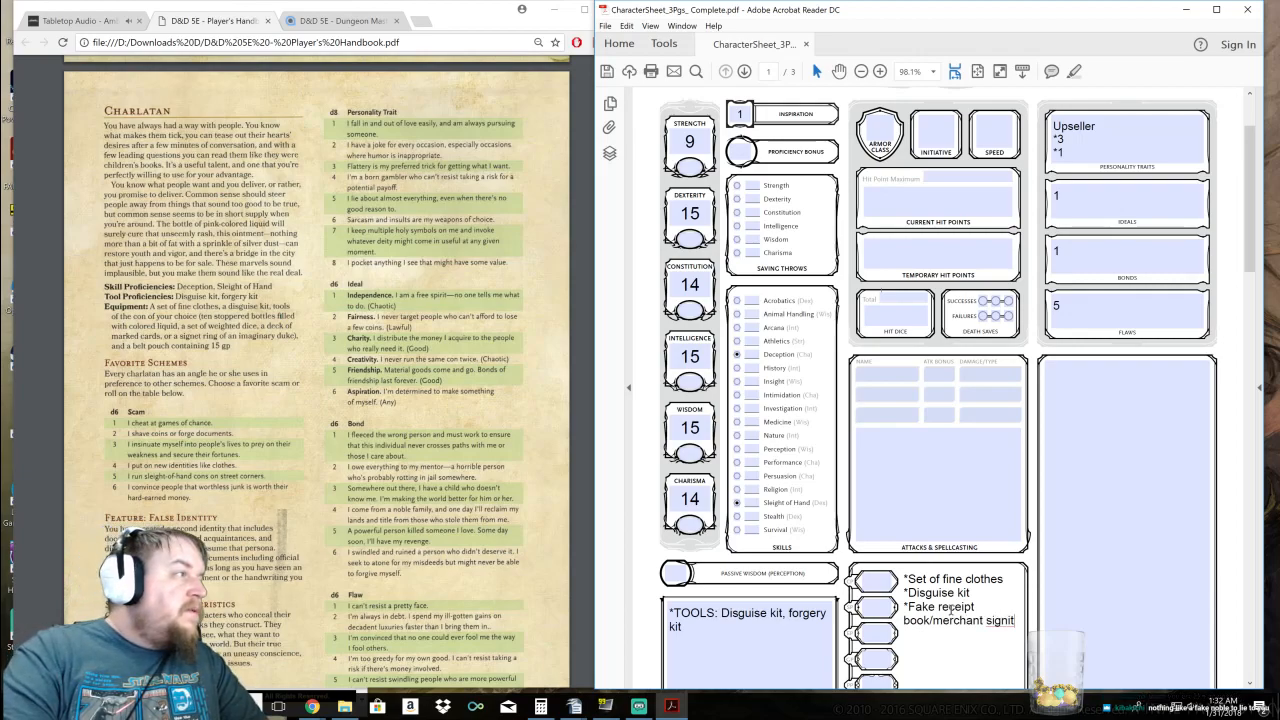
key(BackSpace)
key(BackSpace)
text(et)
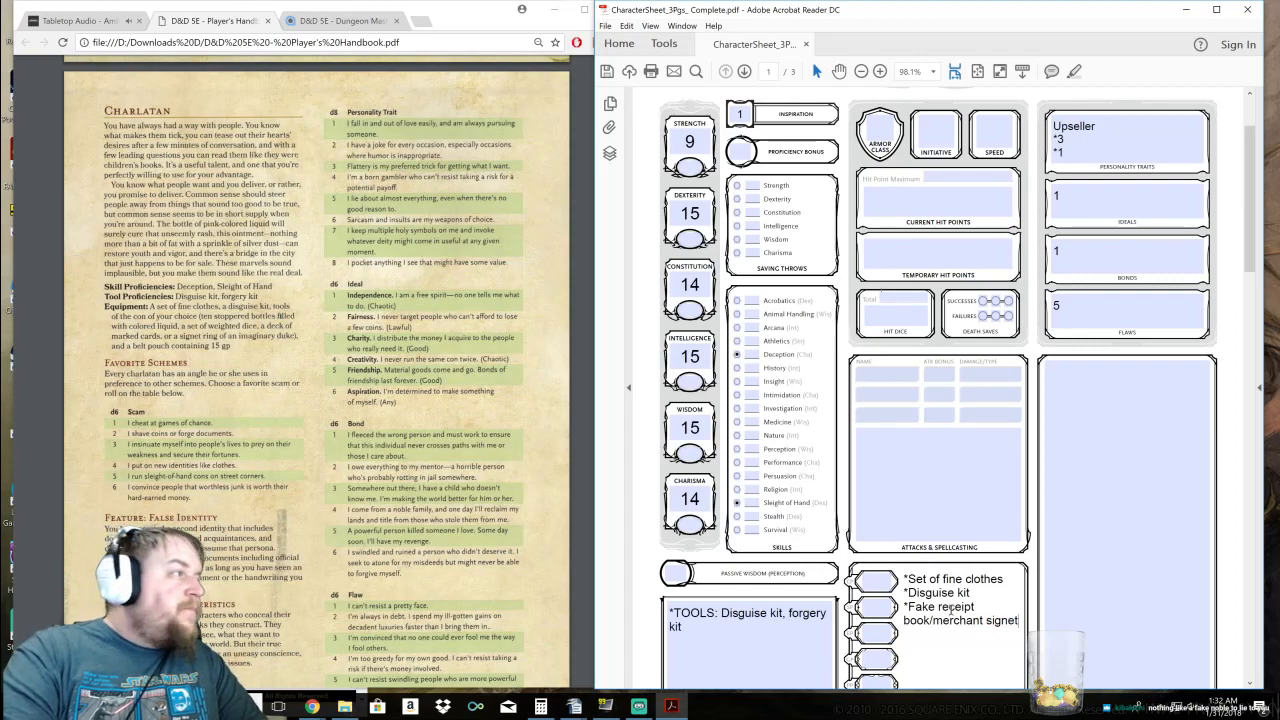
Add "*Belt pouch" as a new line at the end of the equipment list
text( *B)
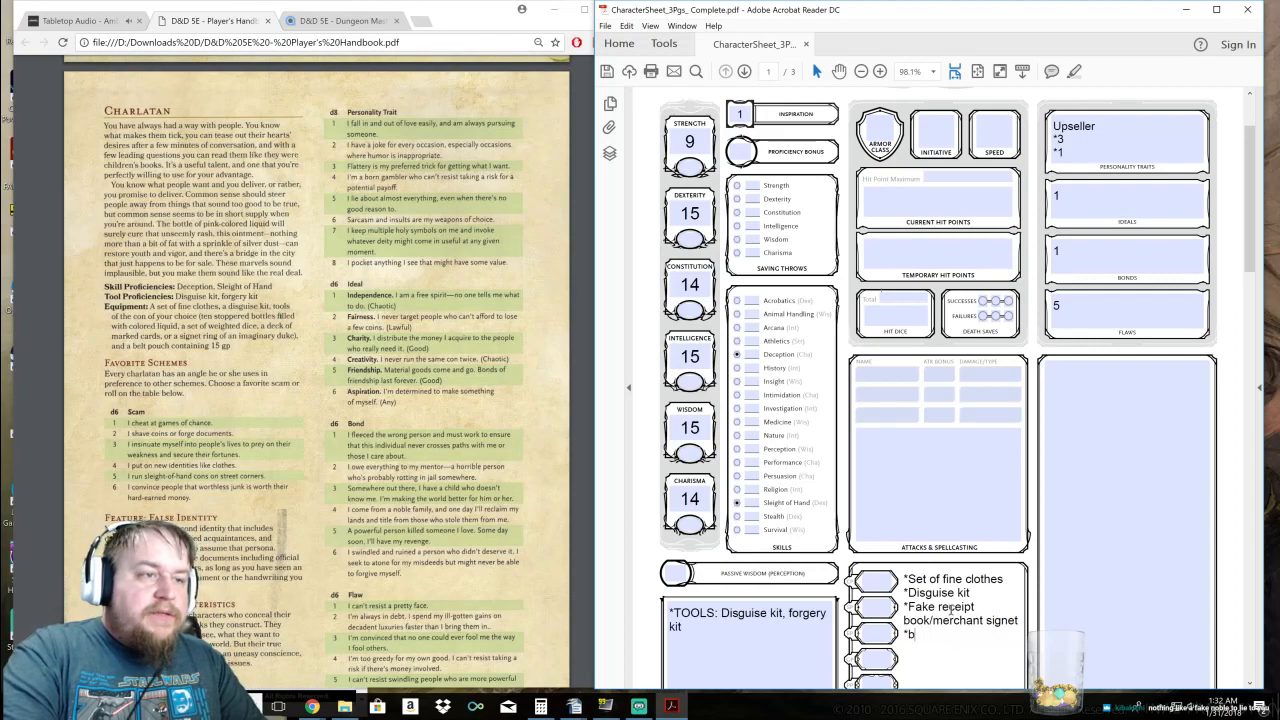
text(elt ou)
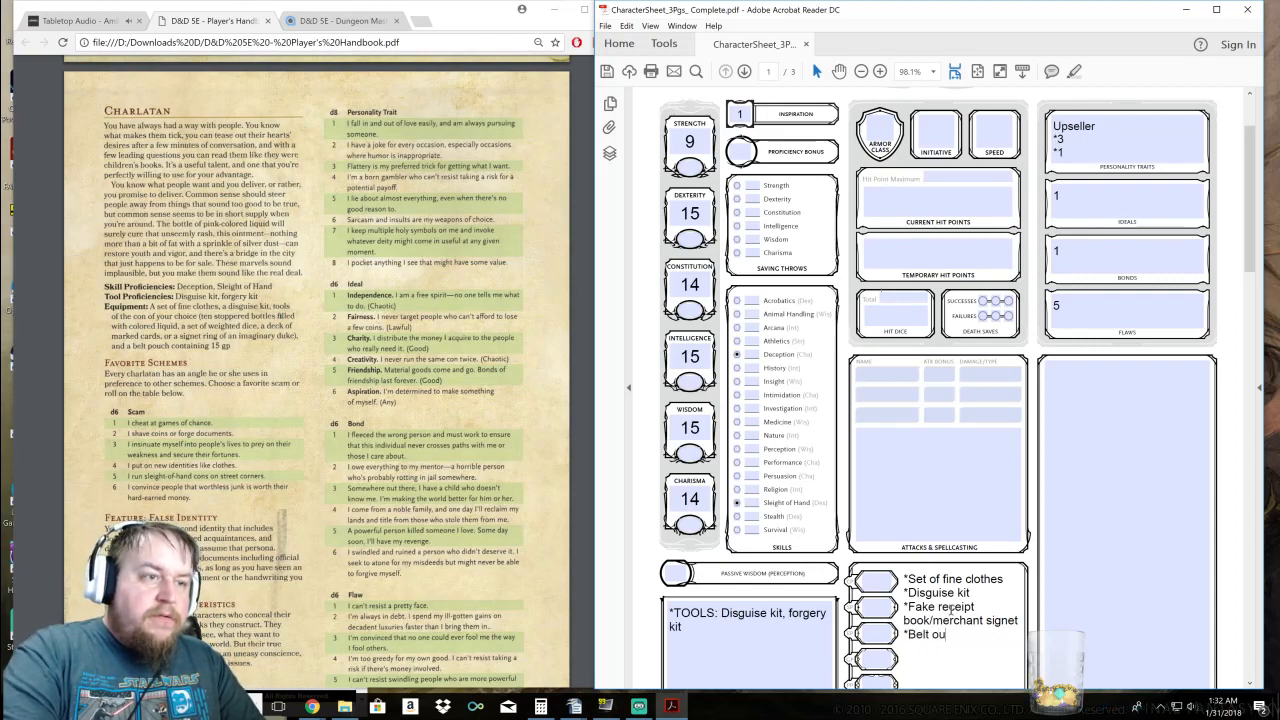
key(BackSpace)
key(BackSpace)
text(pouch)
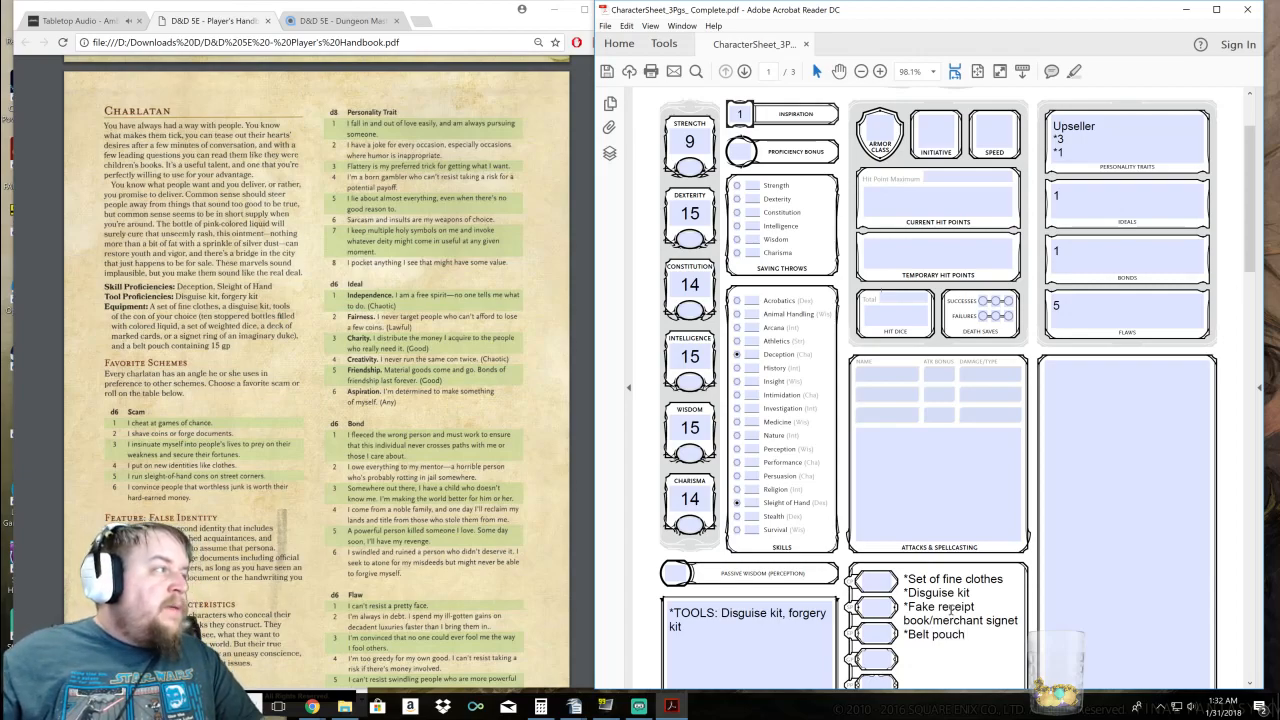
Enter 15 in the gold pieces field beside the equipment list
scroll(950, 609, down, 1)
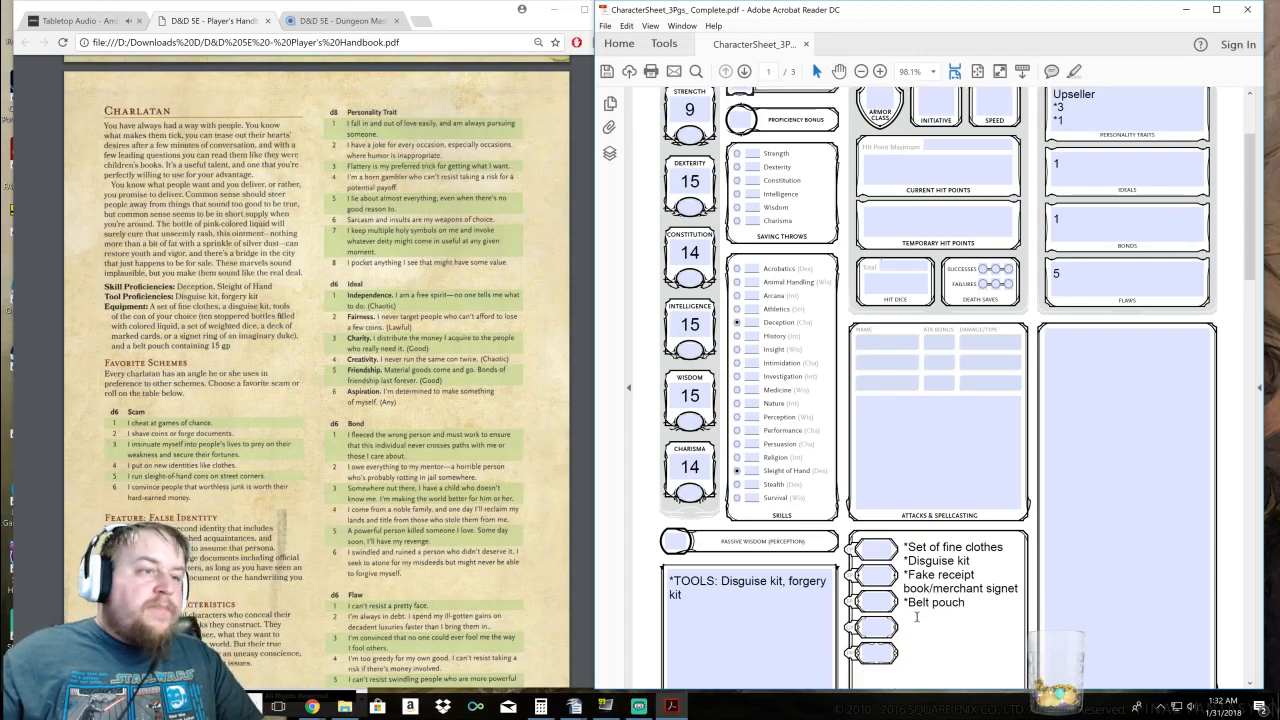
click(882, 632)
text(15)
key(alt)
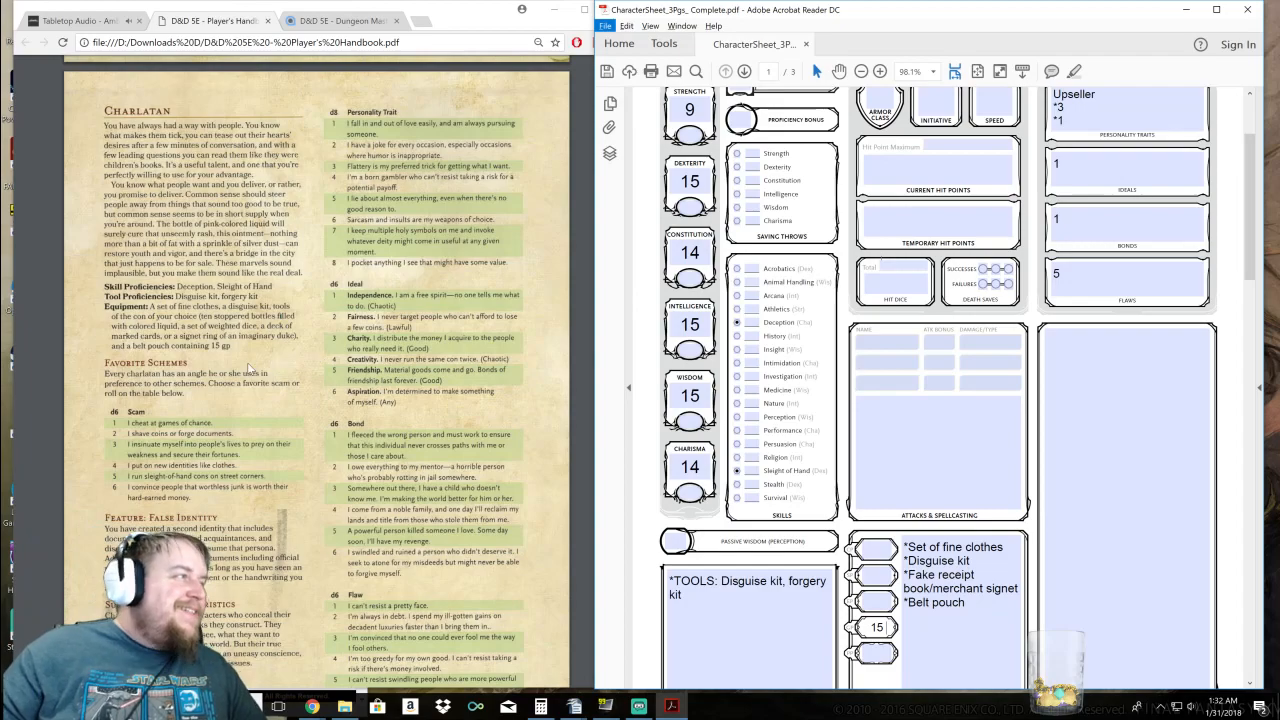
Check the Charlatan feature in the Player's Handbook, and enter "*False Identity" in the sheet's features and traits field
click(281, 316)
scroll(243, 203, down, 2)
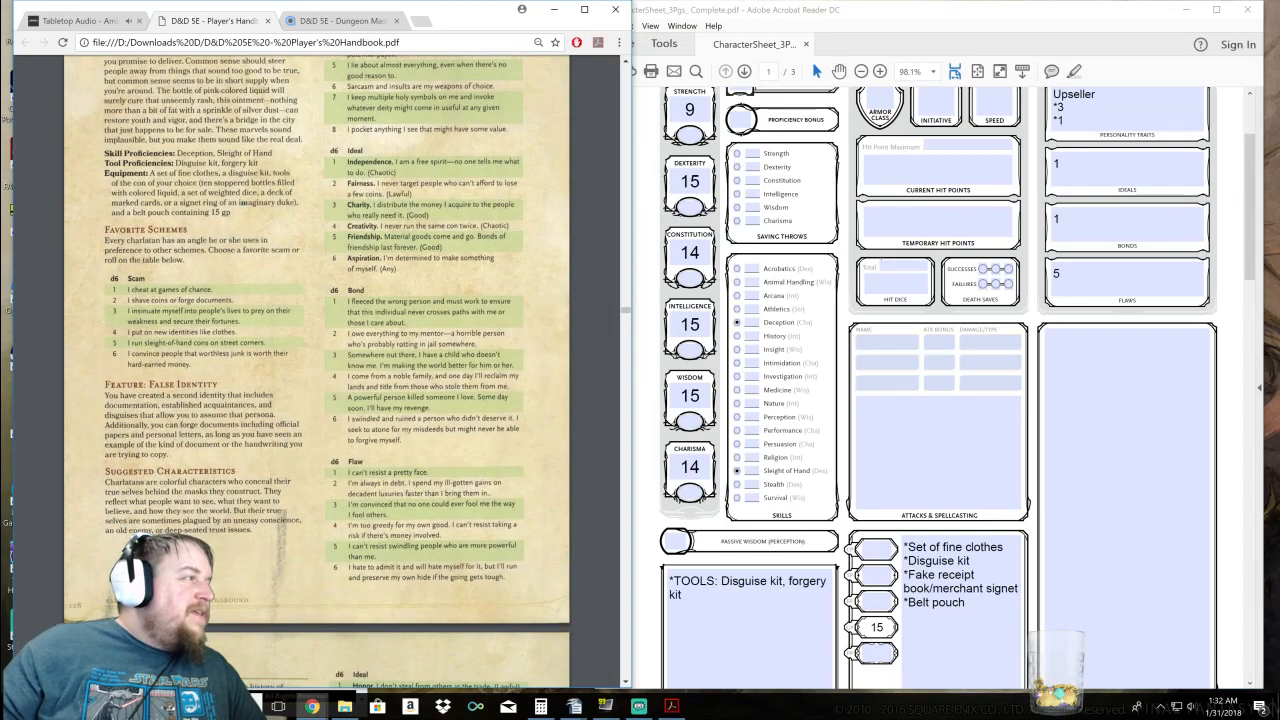
click(1086, 352)
text(*False Identity)
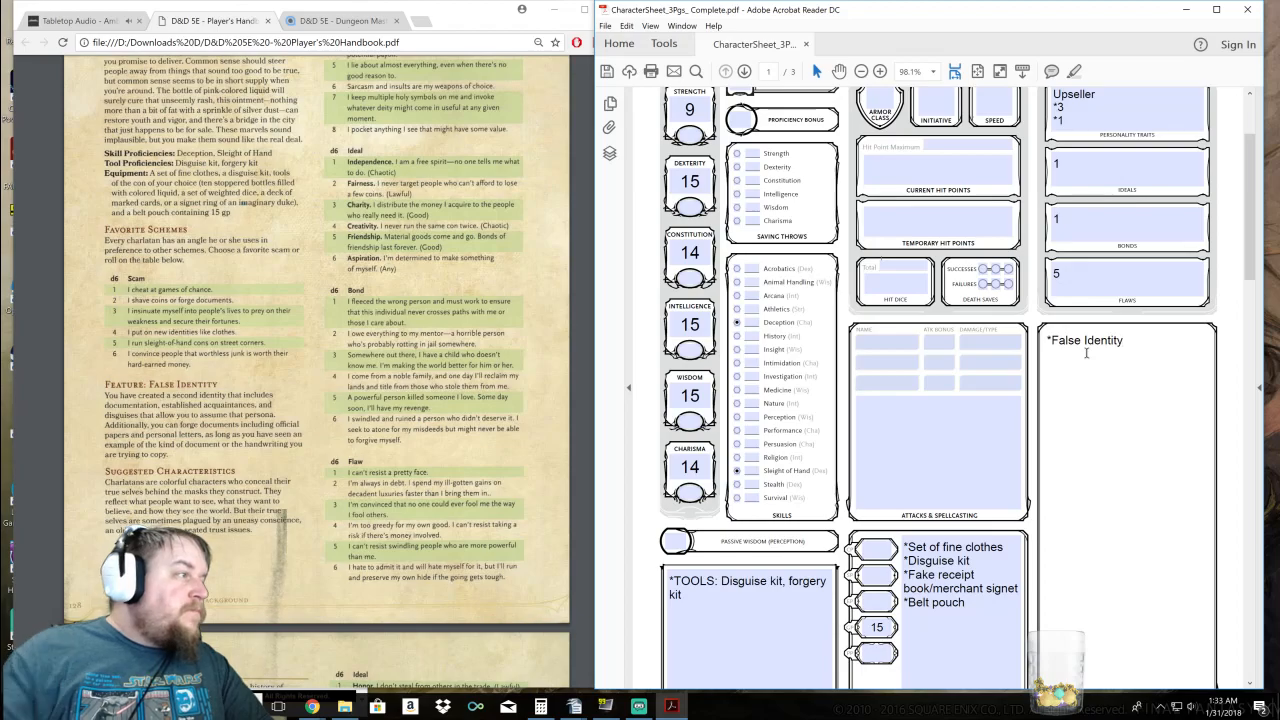
Shift the character sheet window clear of the Player's Handbook's scrollbar, and go back from the backgrounds toward the earlier chapters
scroll(400, 396, up, 8)
scroll(400, 398, down, 9)
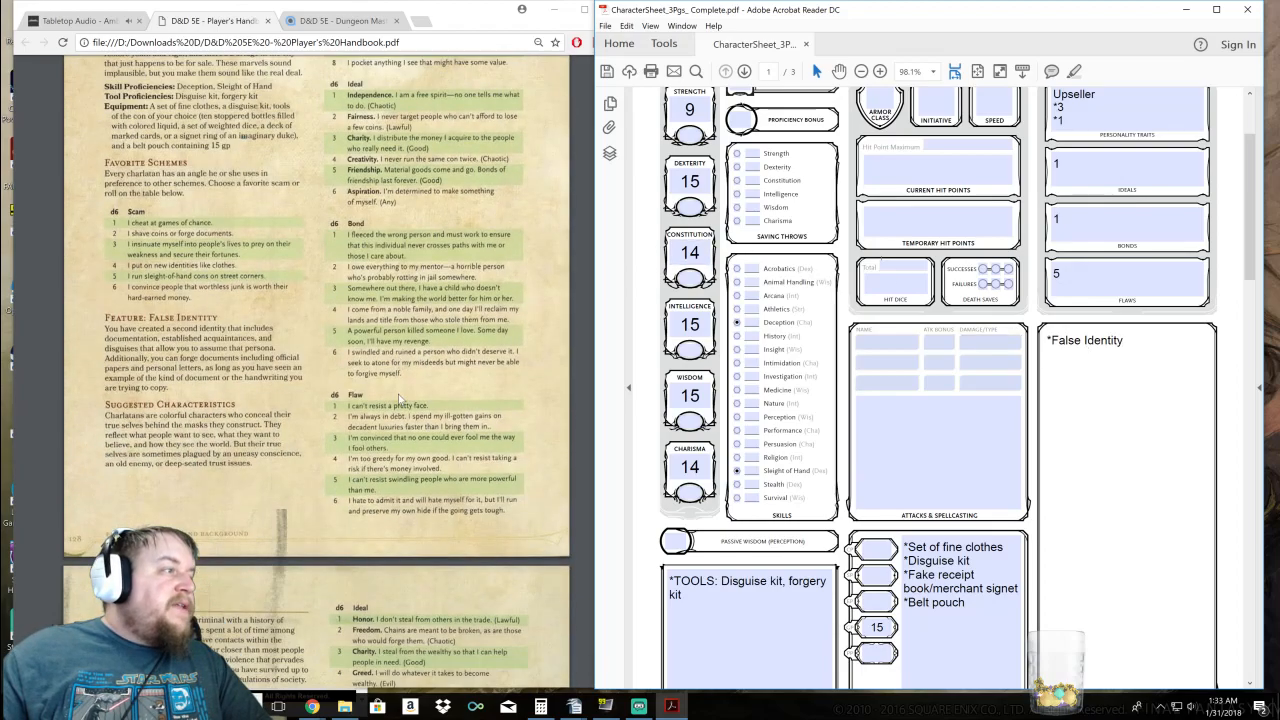
scroll(399, 396, up, 10)
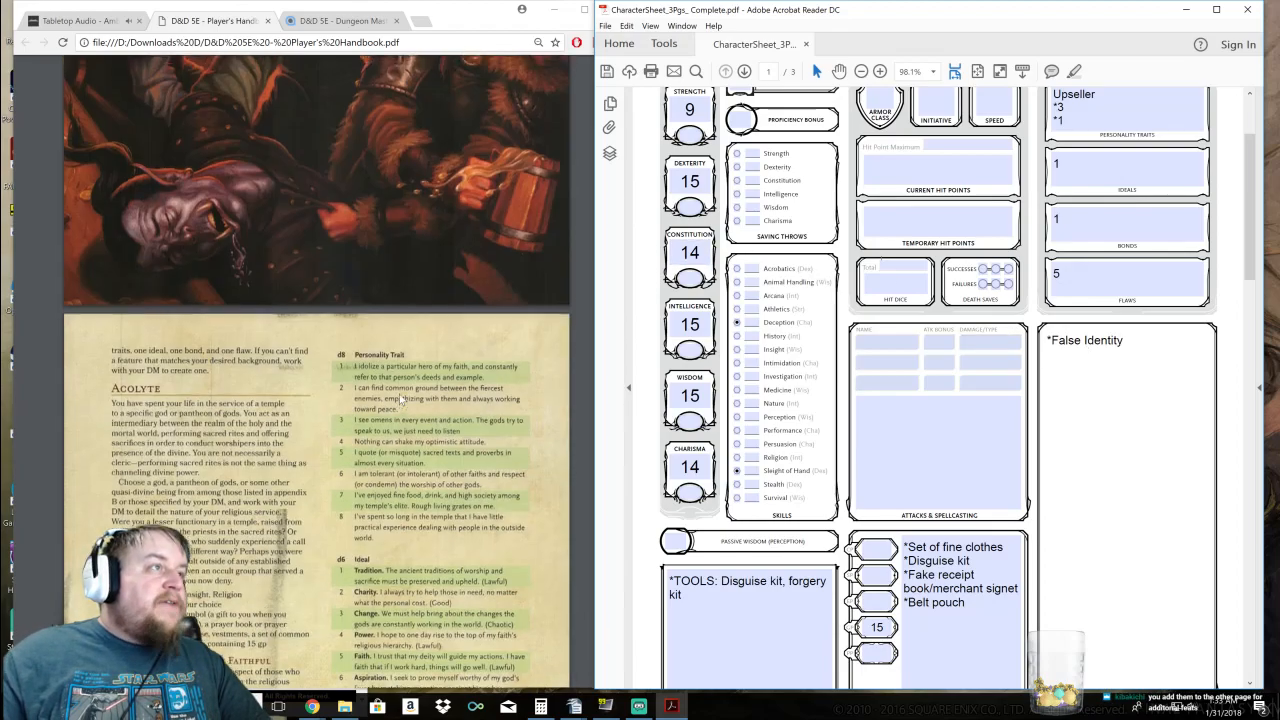
scroll(399, 394, up, 12)
drag(857, 9, 791, 14)
click(612, 238)
drag(628, 238, 613, 239)
drag(607, 308, 613, 227)
Go back through the Player's Handbook to the Tiefling section and examine the Tiefling Traits
scroll(344, 371, up, 20)
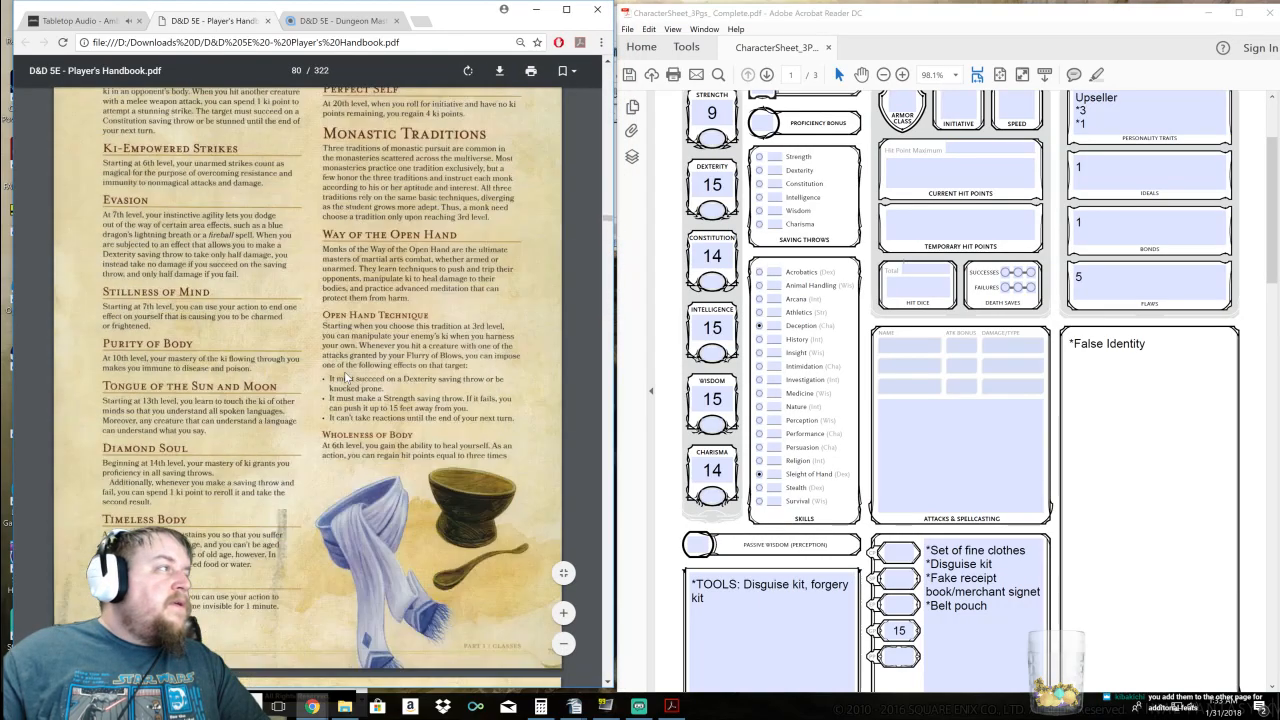
scroll(344, 371, up, 5)
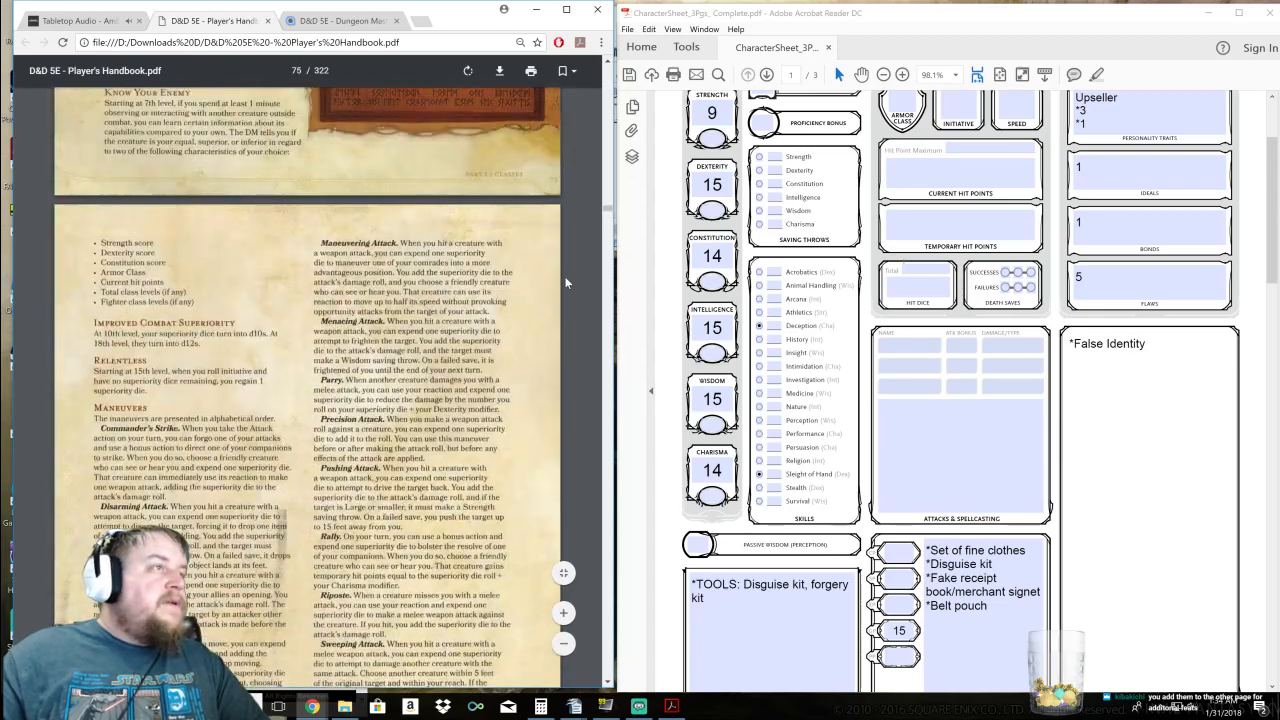
drag(609, 214, 602, 166)
scroll(317, 266, up, 18)
scroll(307, 387, up, 15)
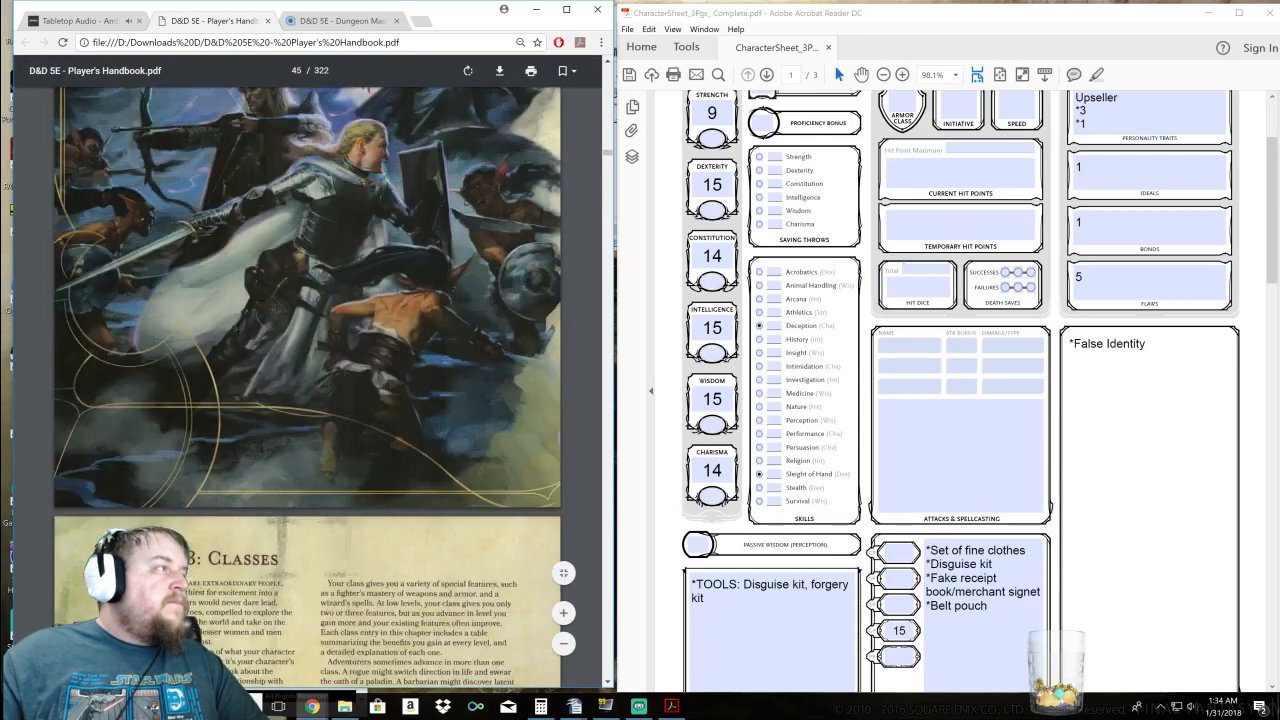
scroll(307, 387, up, 5)
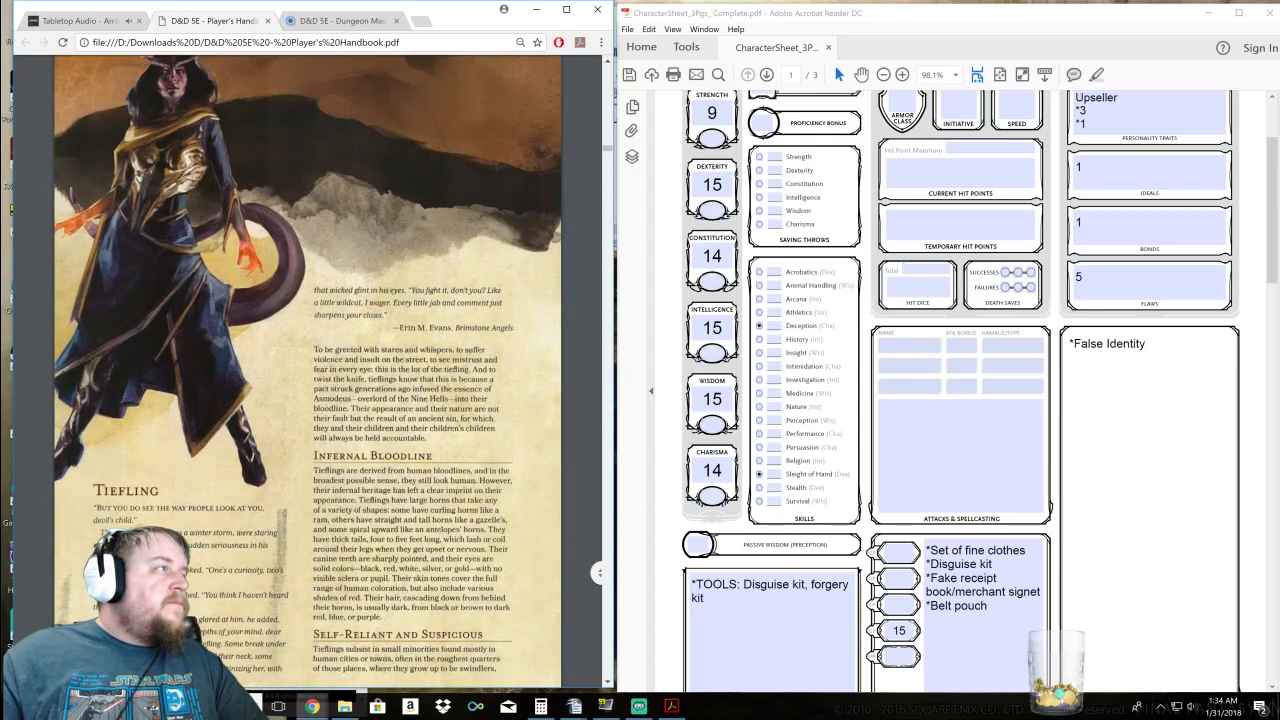
scroll(307, 387, down, 1)
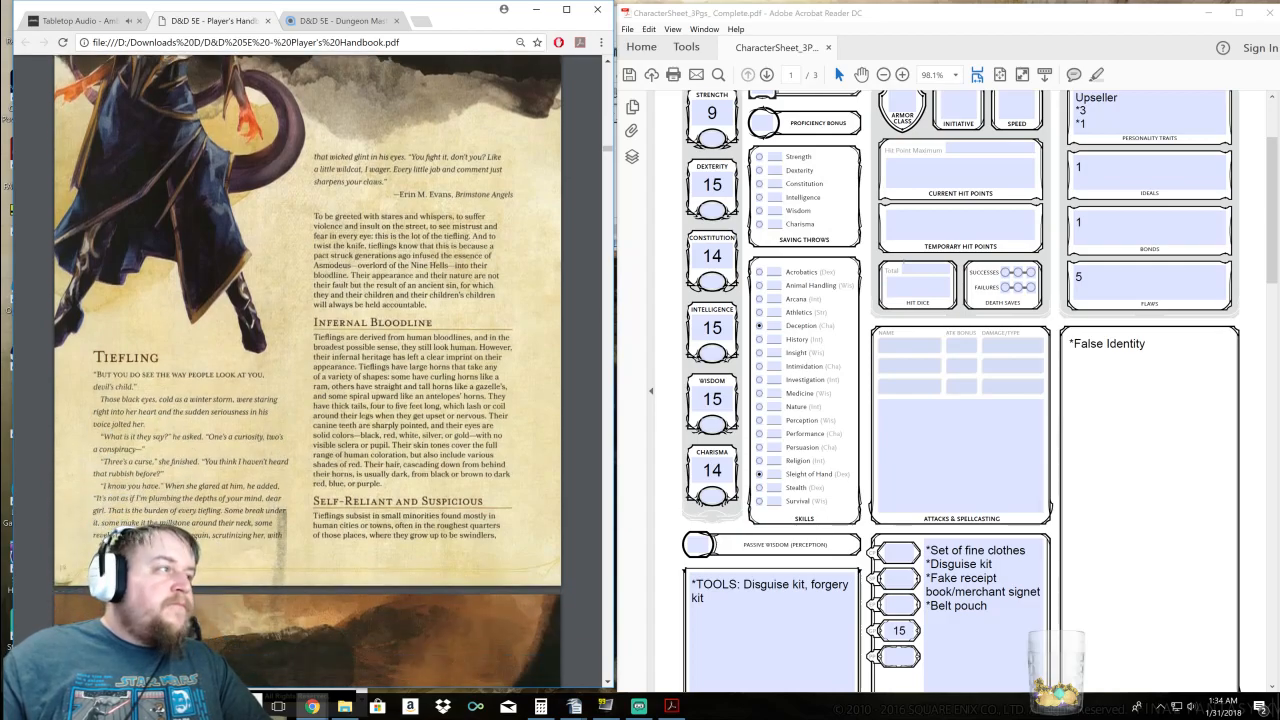
scroll(307, 387, down, 5)
scroll(307, 387, down, 4)
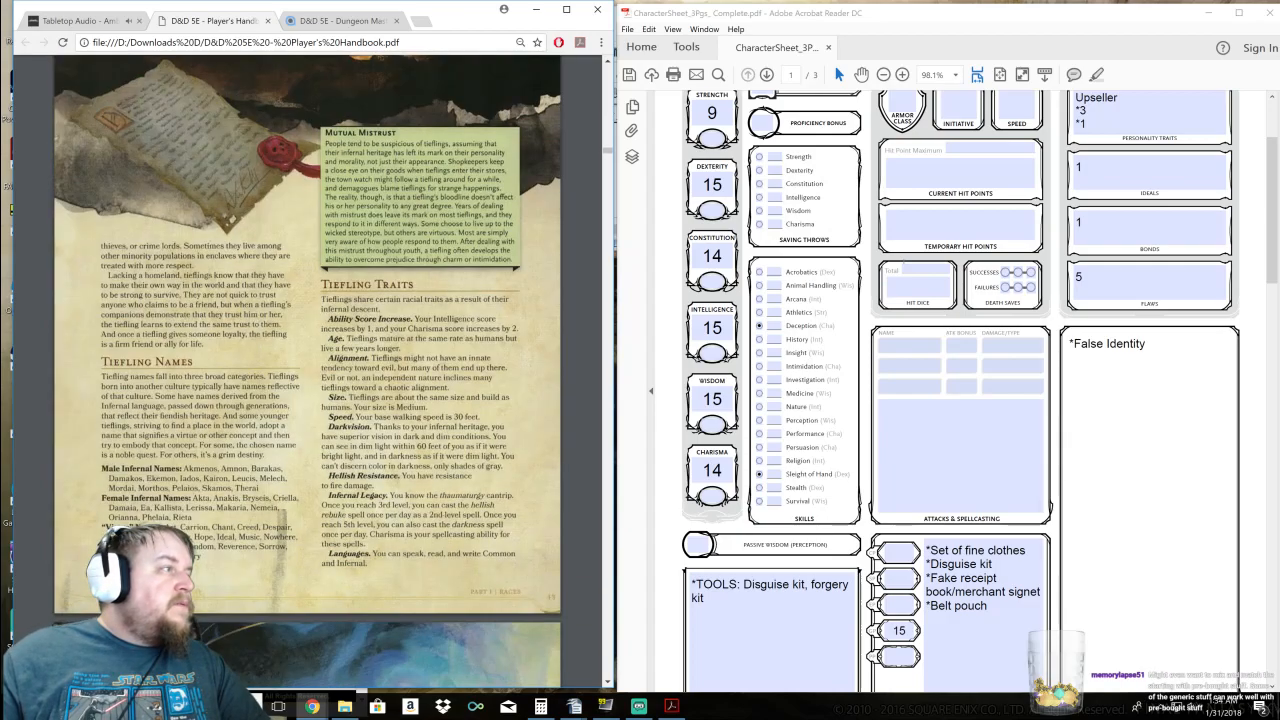
scroll(307, 387, down, 1)
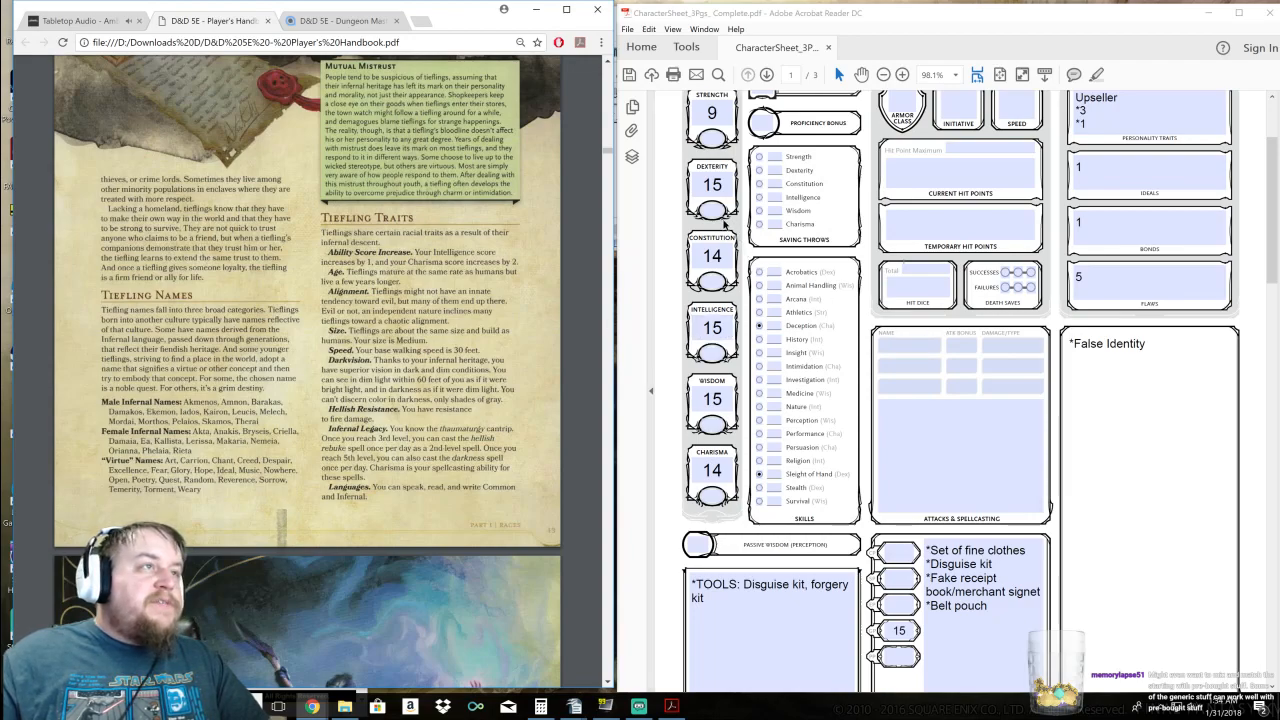
Set both the Intelligence and Charisma scores to 16 on the character sheet
click(714, 327)
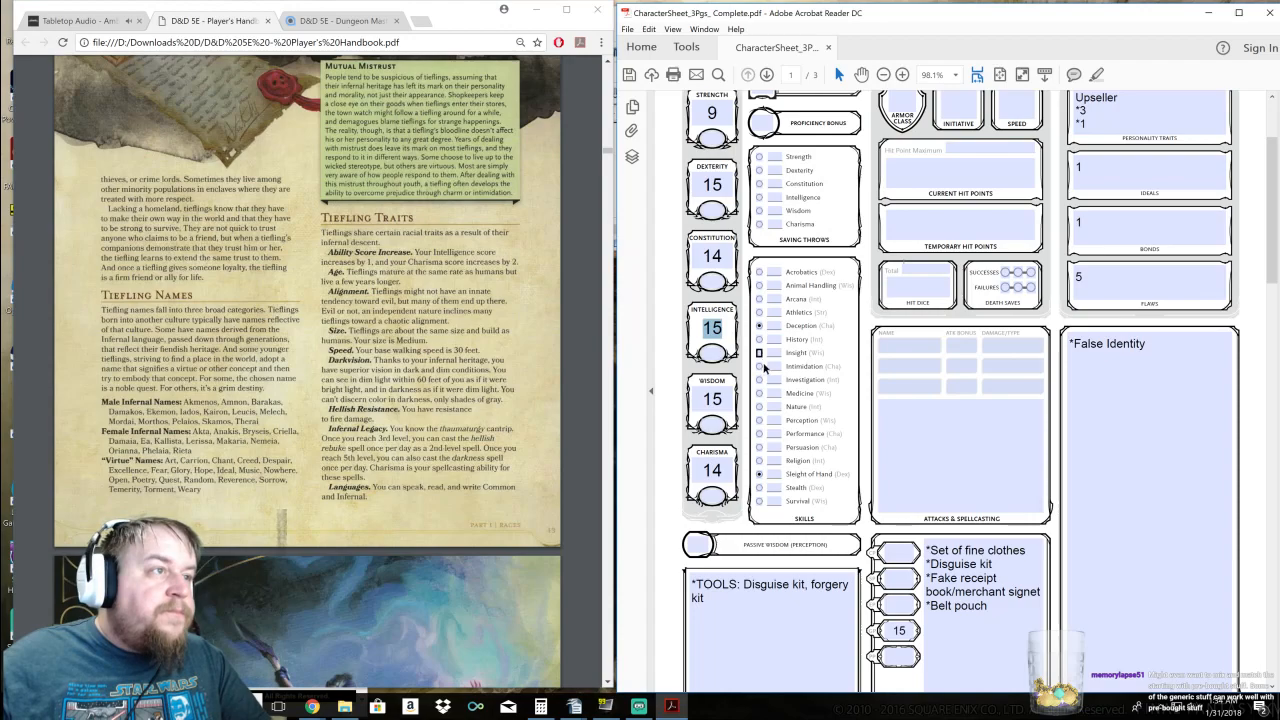
text(16)
click(712, 470)
text(16)
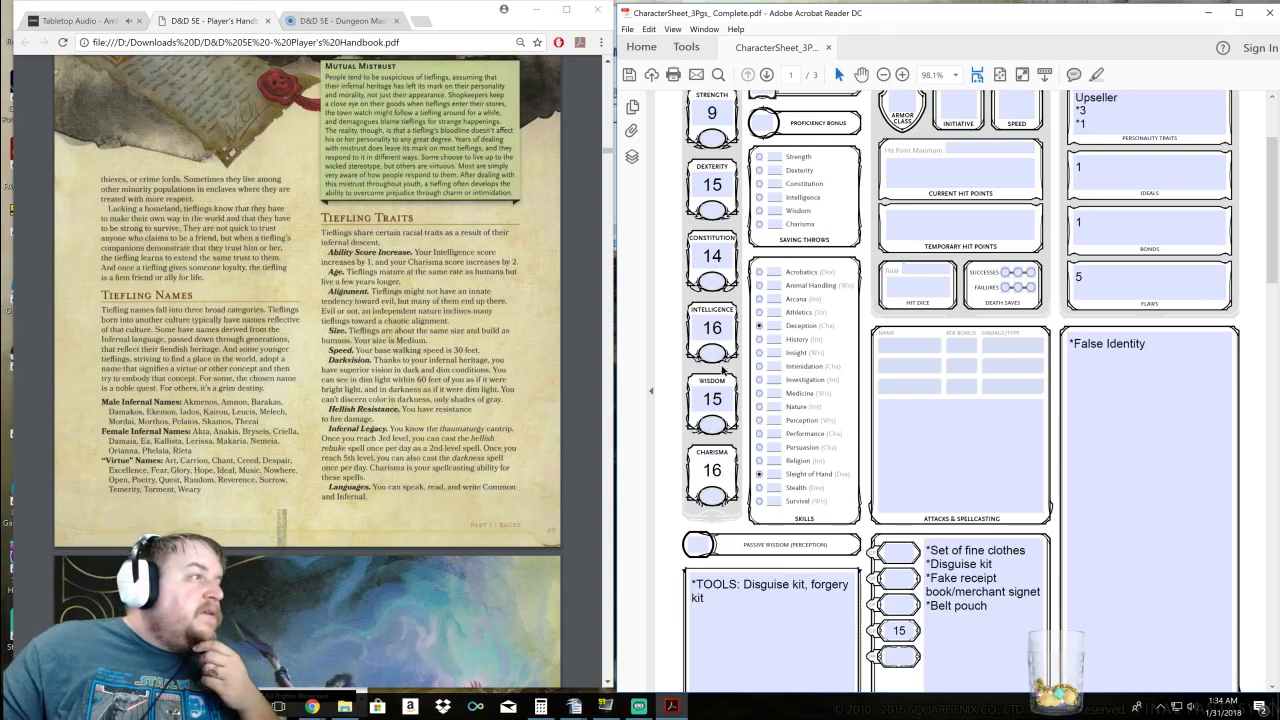
Enter 30 as the character's speed
scroll(840, 360, up, 2)
click(1023, 208)
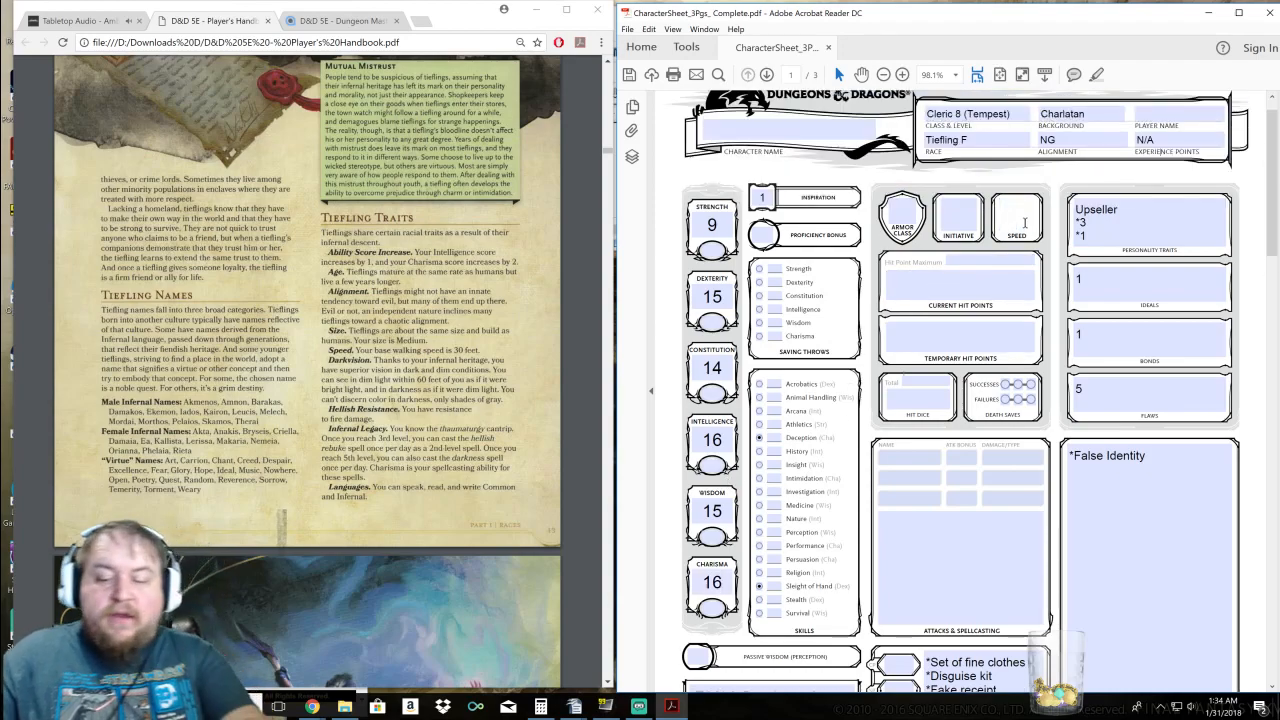
text(30)
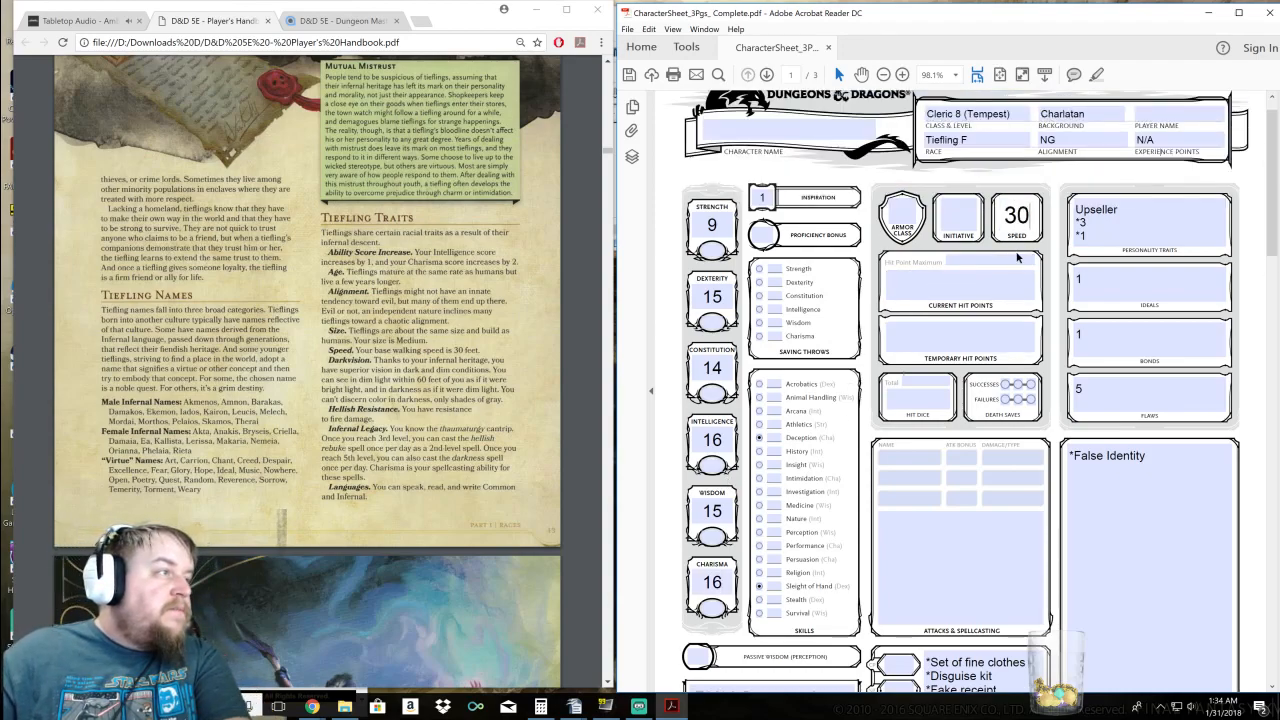
Add "*Darkvision: 60 ft.", "*Hellish Resistance" and "*Infernal Legacy" as separate lines below False Identity in the features and traits field
click(1159, 478)
click(1162, 455)
text(*Dark)
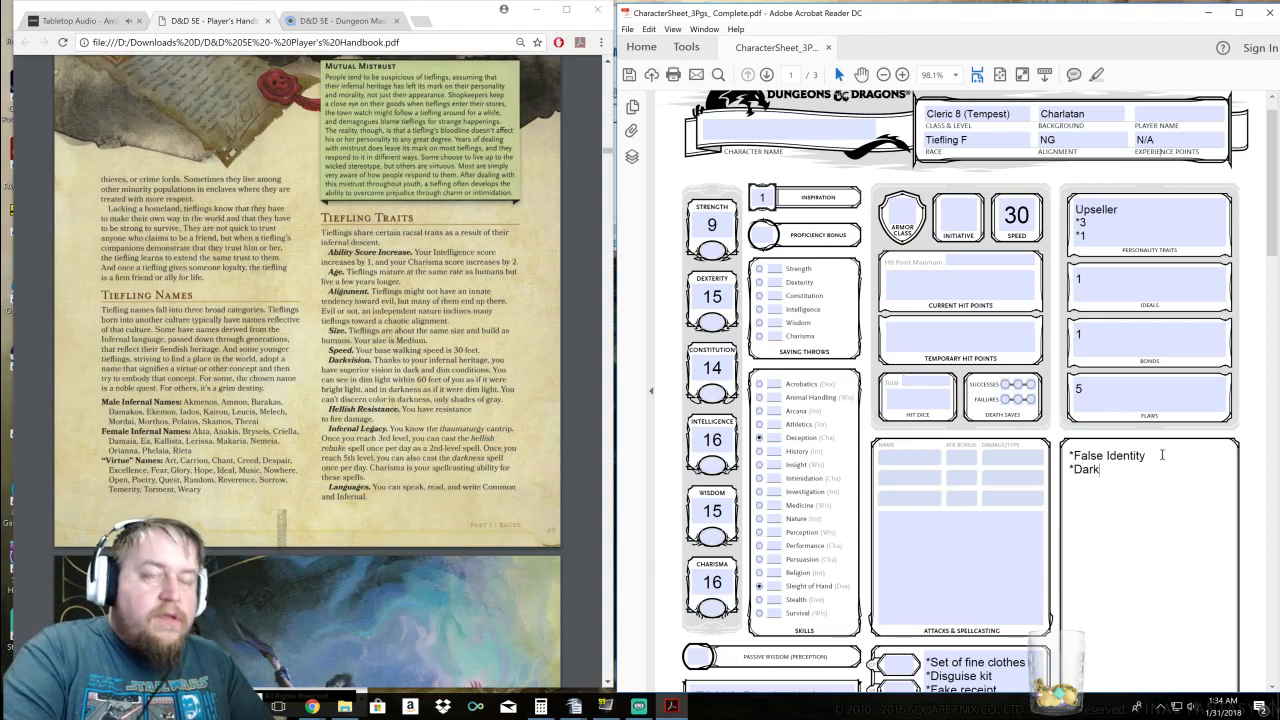
text(vision:)
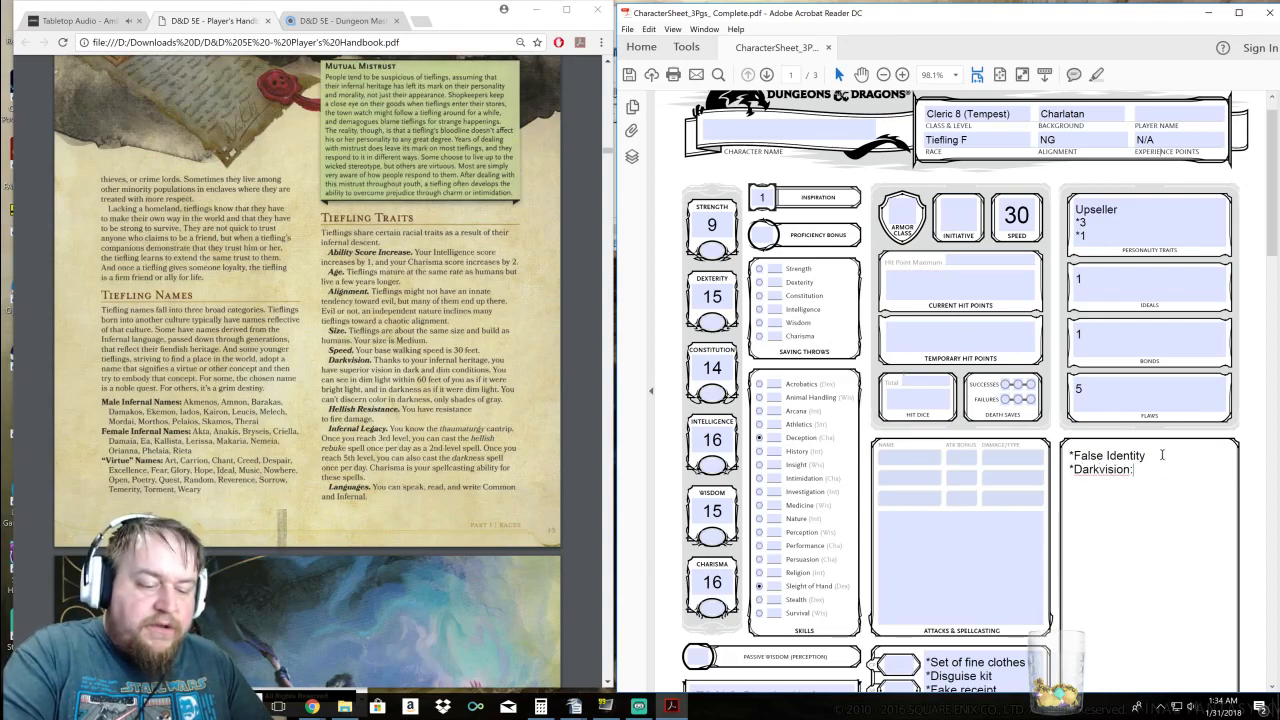
text( 60 ft. )
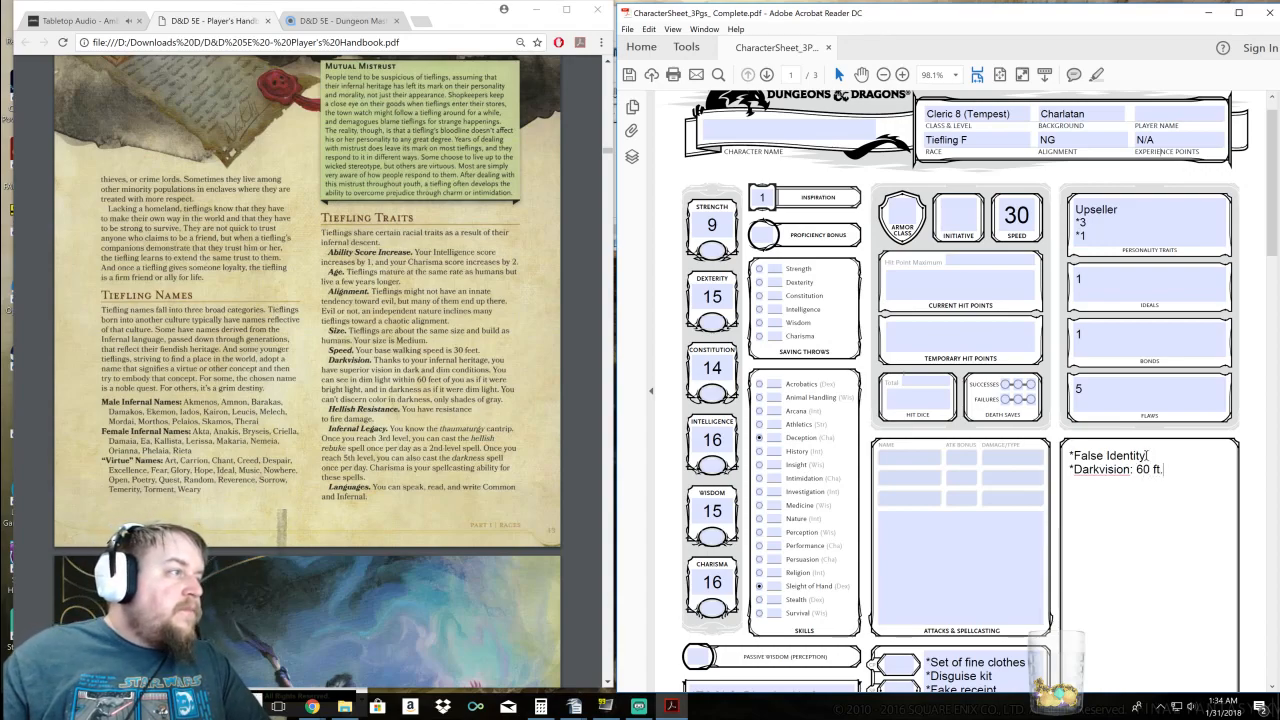
text(*Hellish )
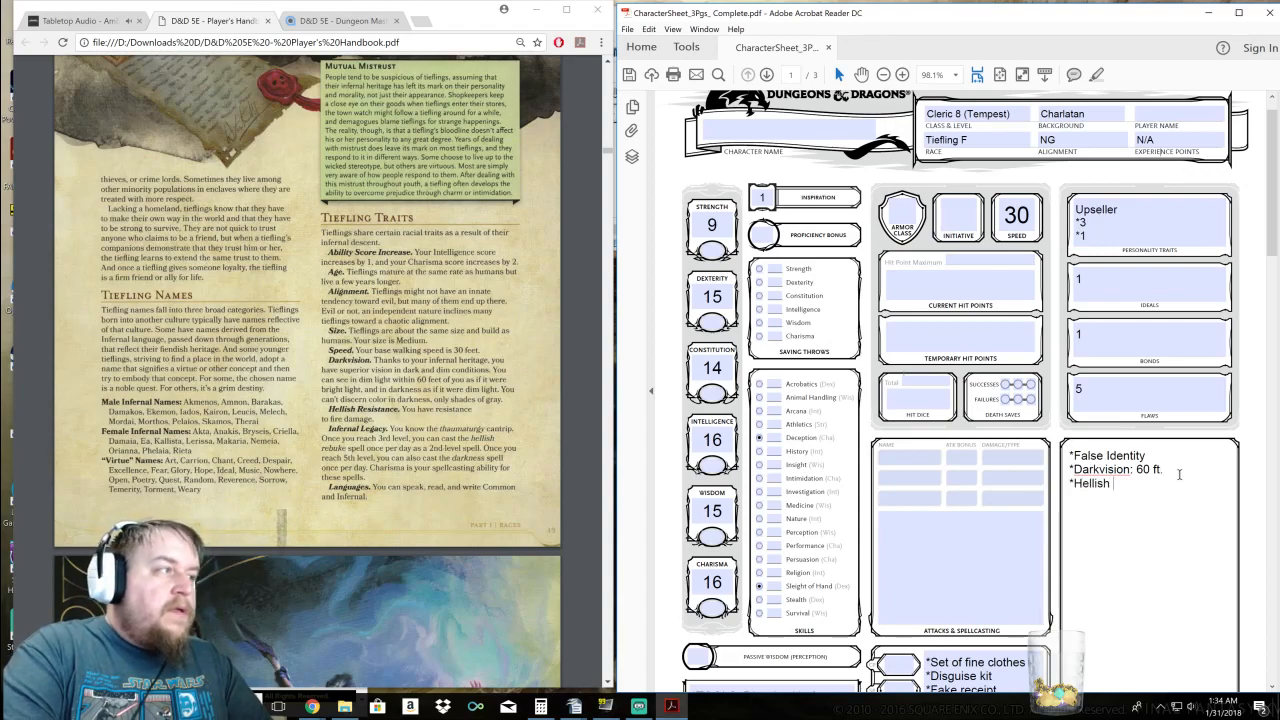
text(Resistance)
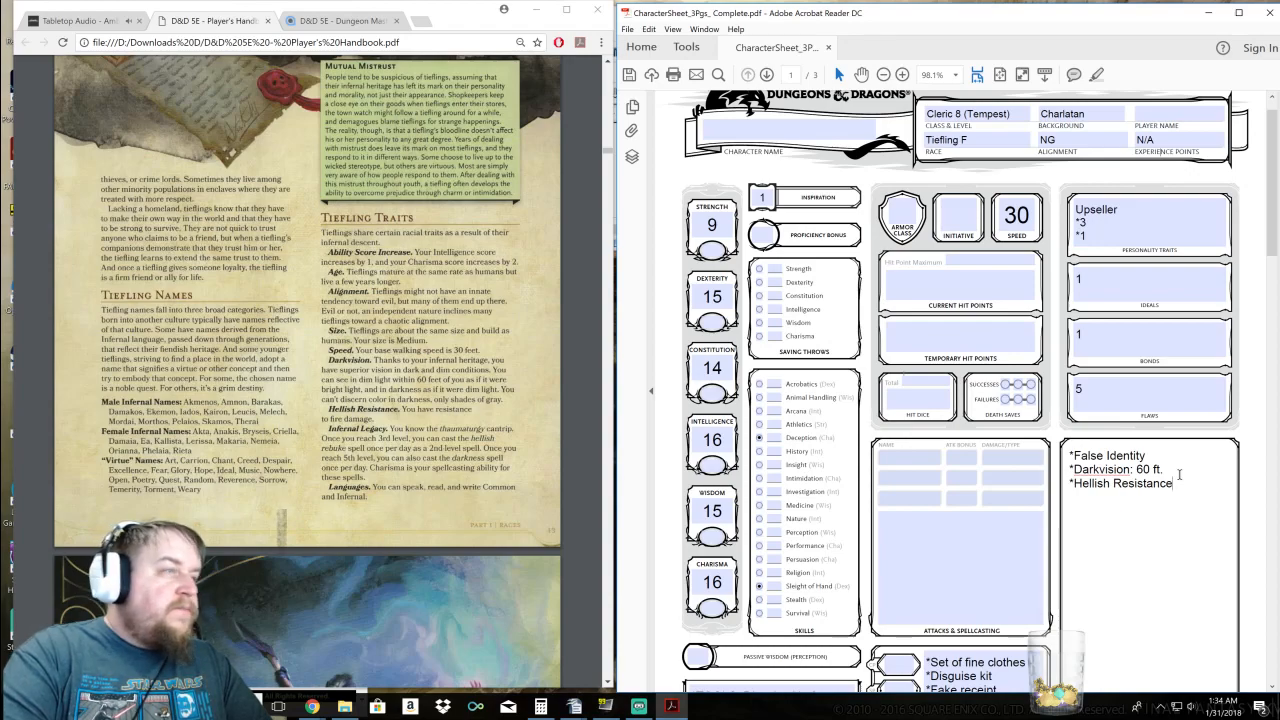
text(*Infernal)
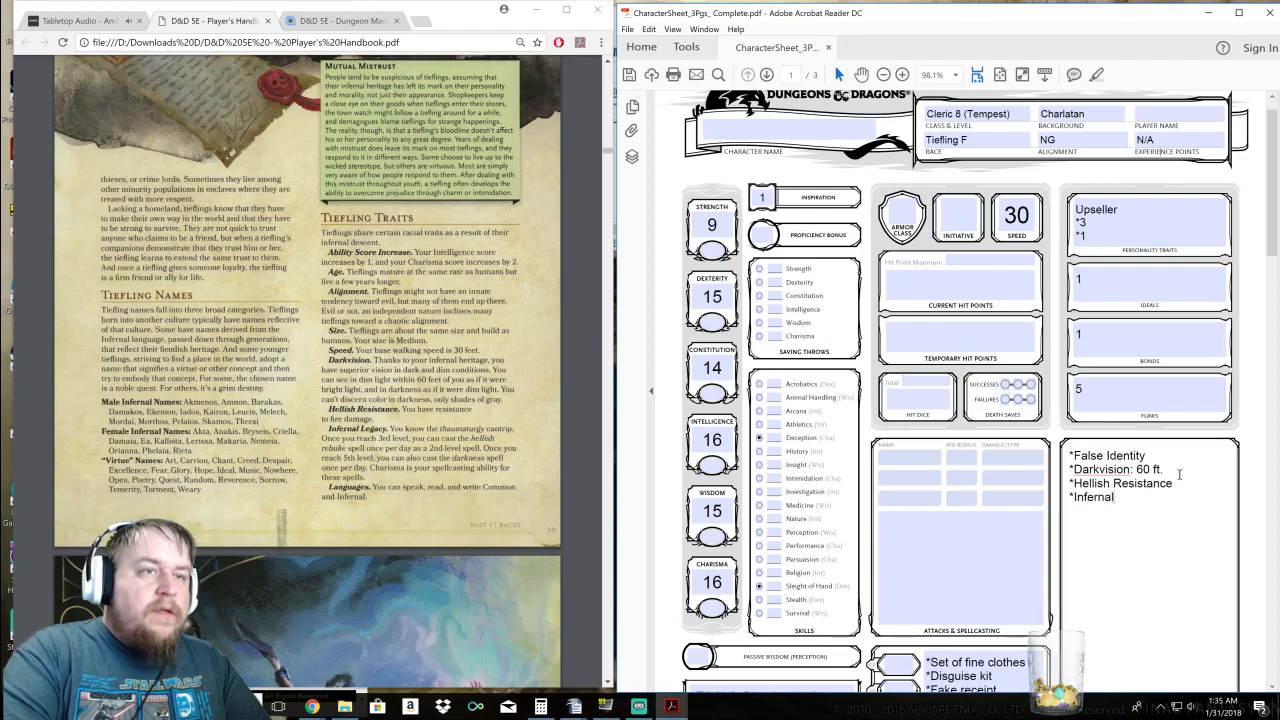
text( Legacy)
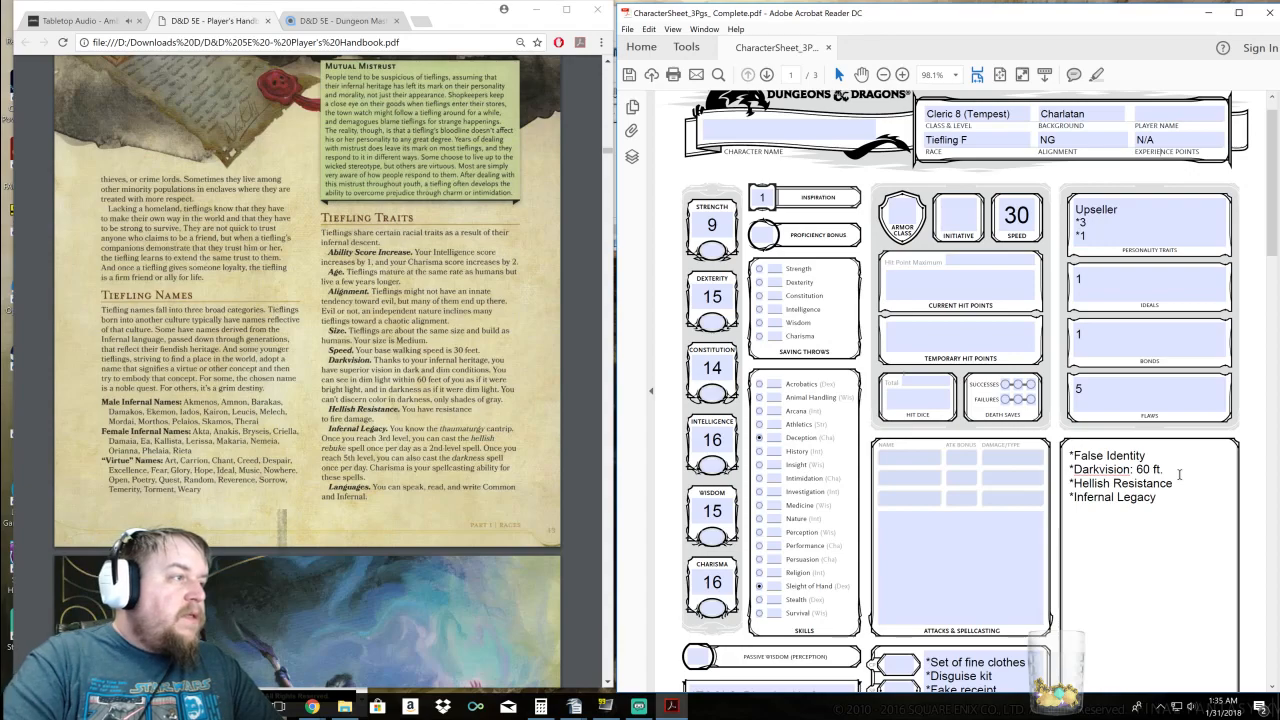
Add "*LANGUAGES: Common, Infernal" on a new line below the tools in the other proficiencies and languages field
scroll(1000, 520, down, 3)
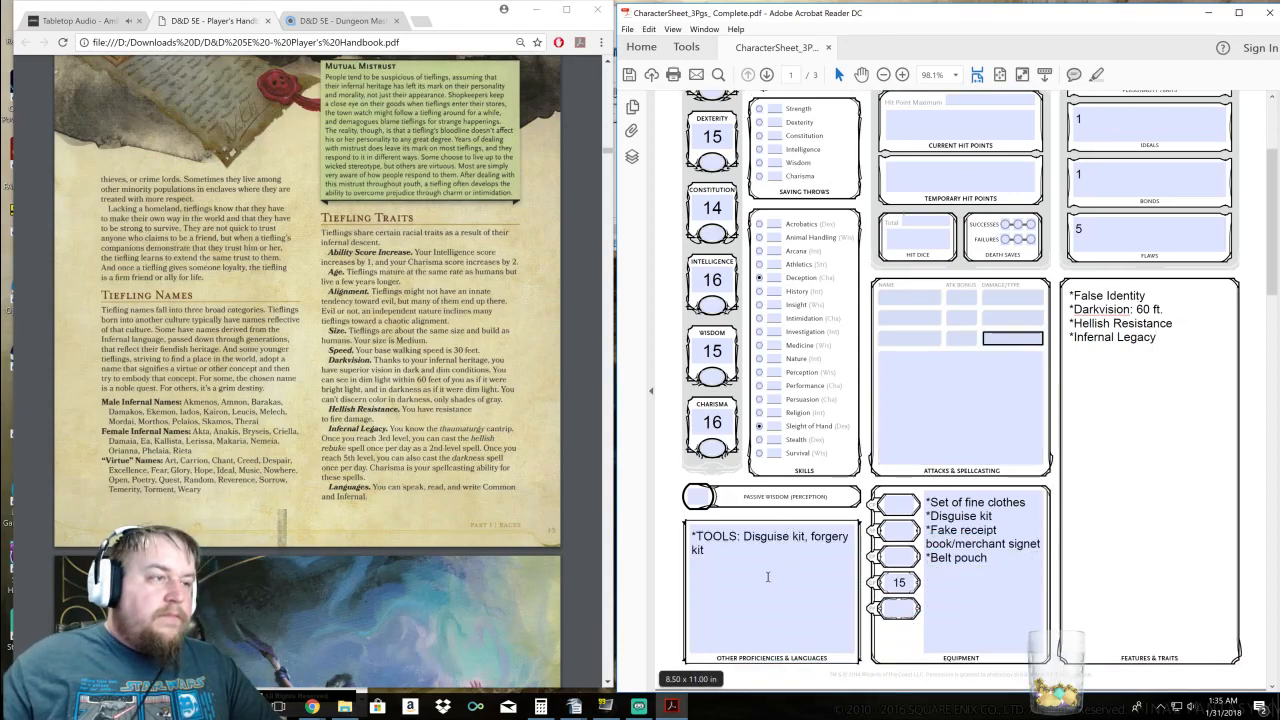
click(768, 577)
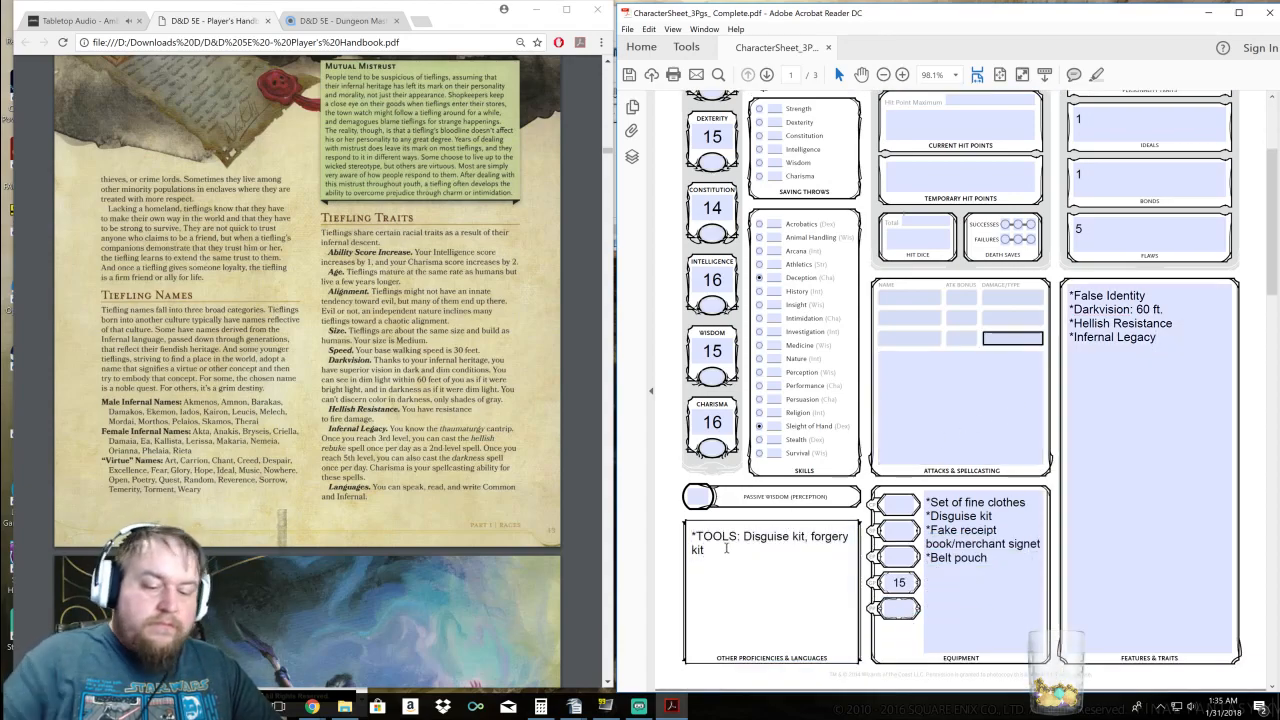
text(*Language)
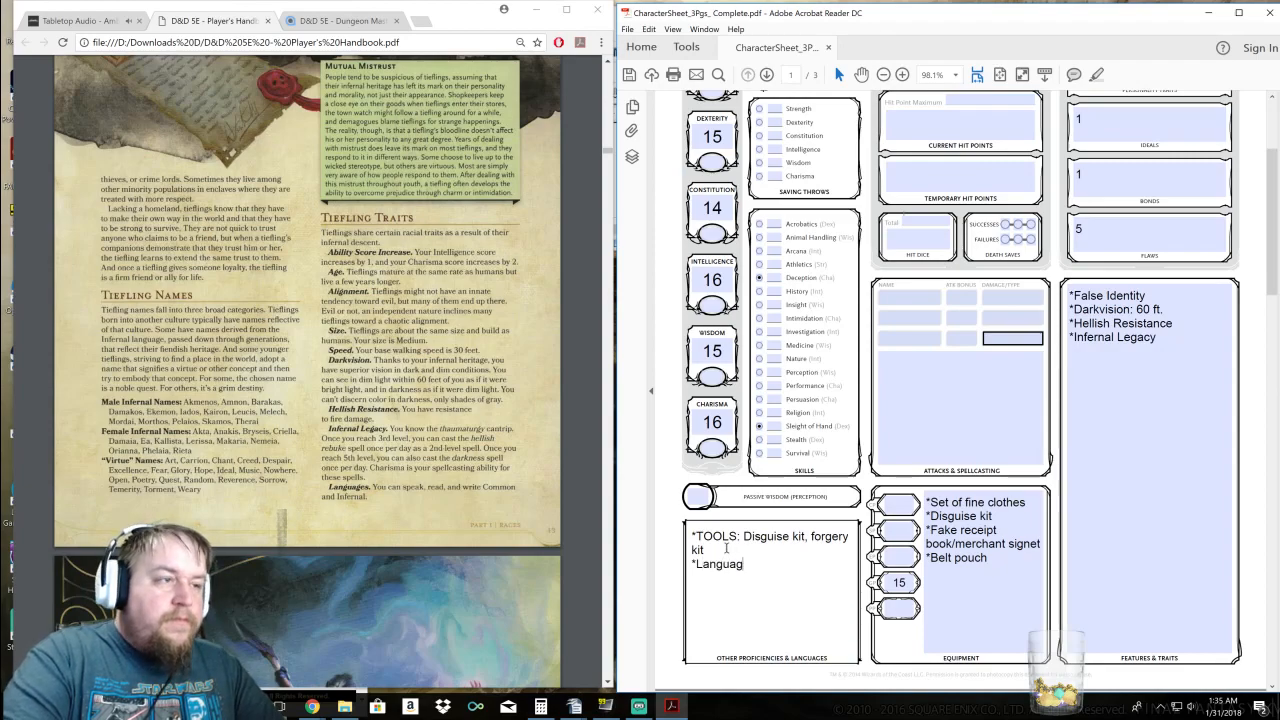
key(BackSpace)
key(BackSpace)
key(BackSpace)
key(BackSpace)
key(BackSpace)
key(BackSpace)
key(BackSpace)
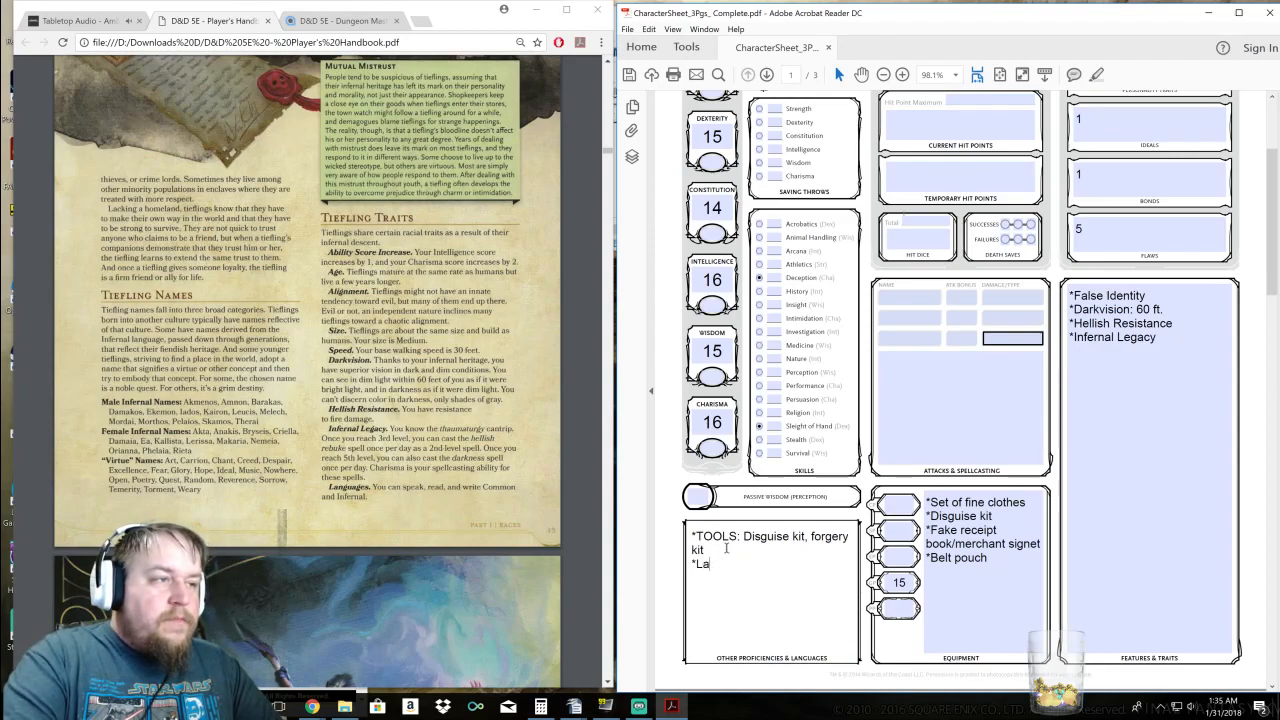
text(ANGUAG)
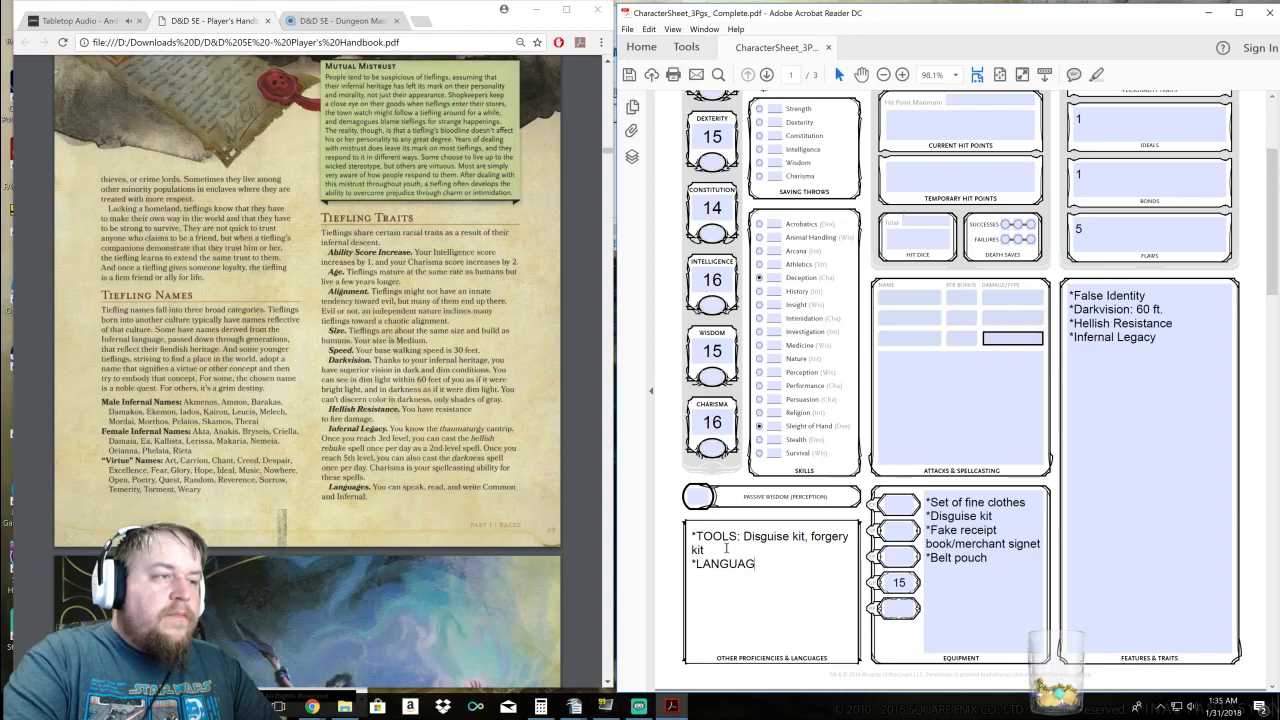
text(ES: Comm)
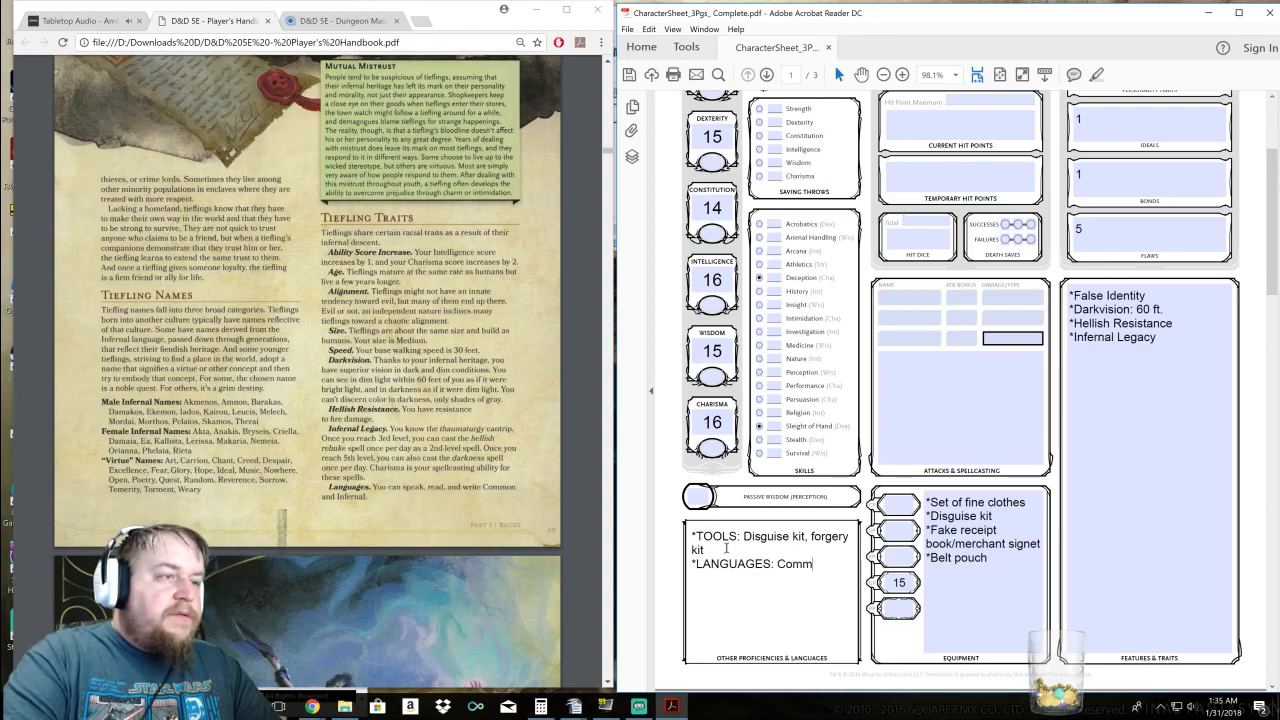
text(on, Infernal)
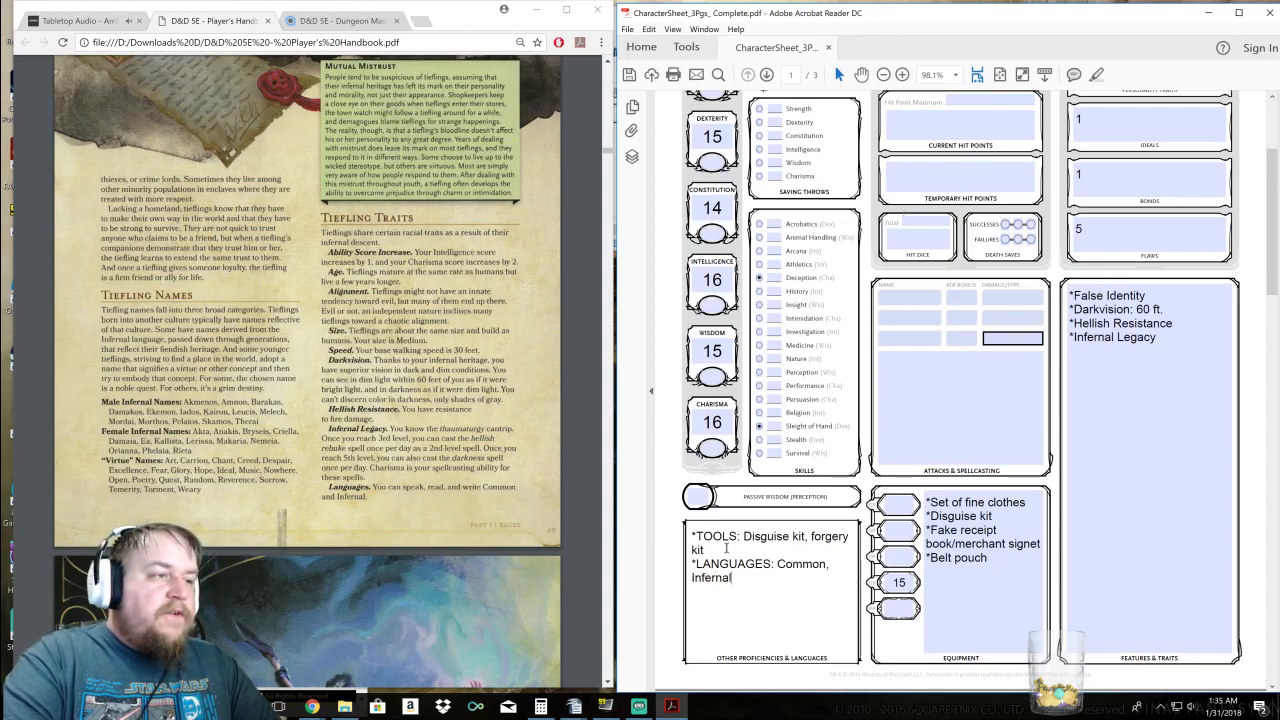
Look up the Cleric class table in the Player's Handbook and enter +3 as the proficiency bonus on the character sheet
click(416, 380)
scroll(416, 380, down, 8)
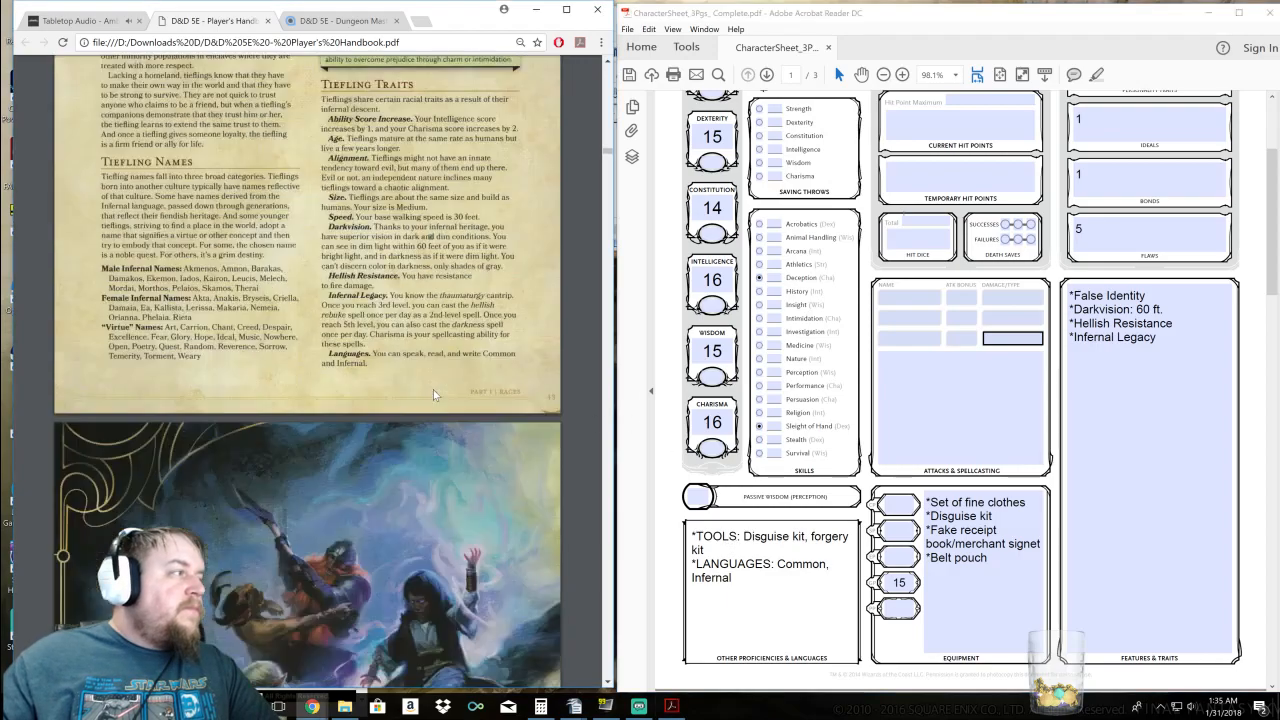
scroll(418, 386, down, 4)
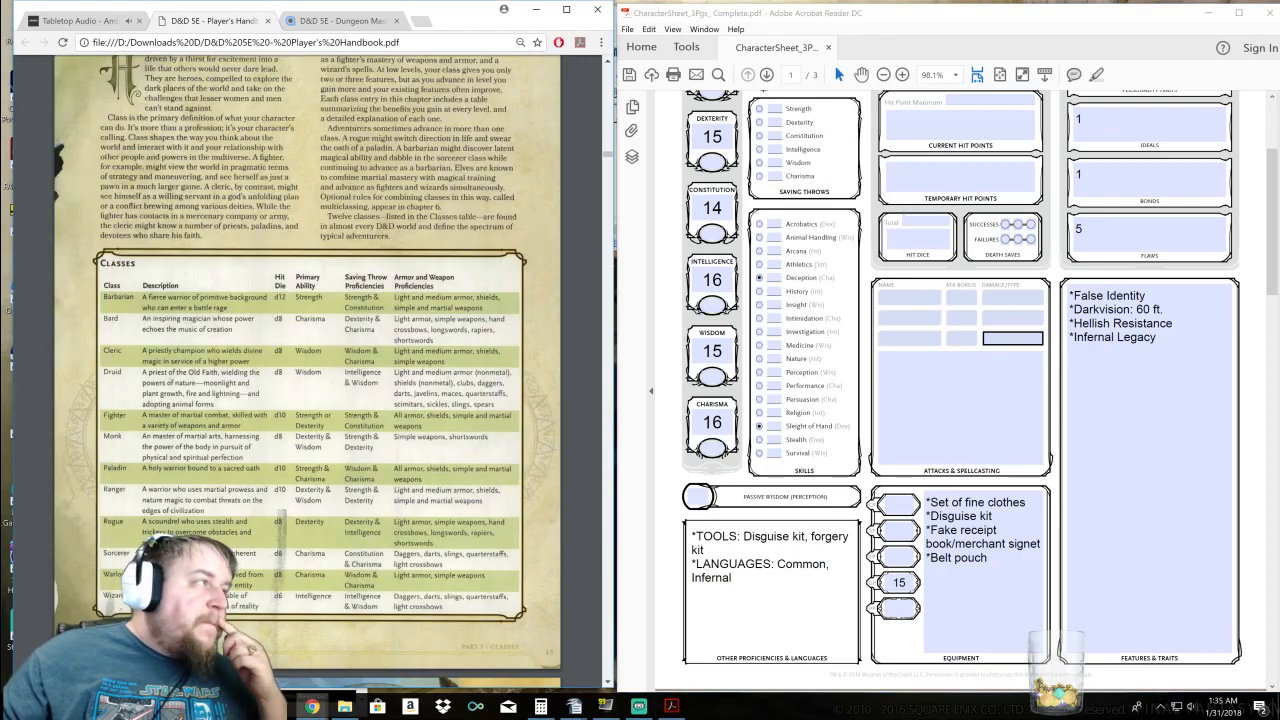
scroll(418, 386, down, 11)
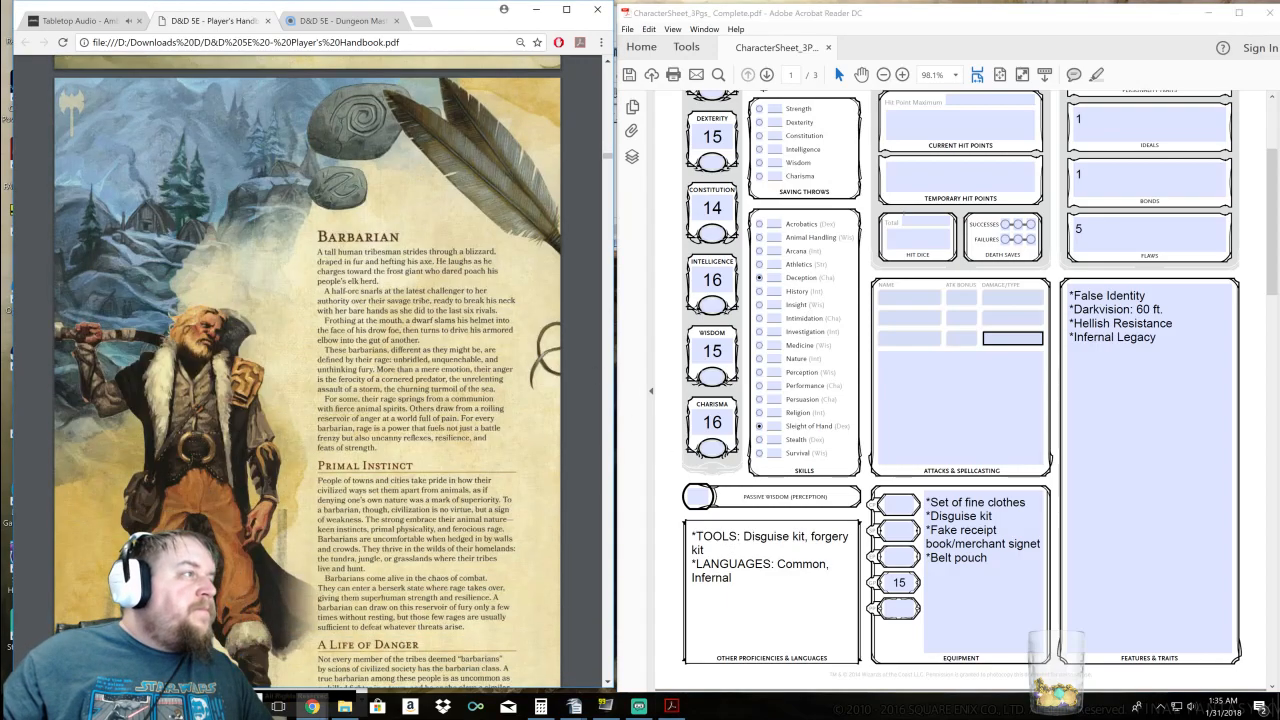
mouse_move(608, 164)
mouse_down()
mouse_move(609, 218)
mouse_move(608, 169)
mouse_up()
scroll(442, 408, down, 10)
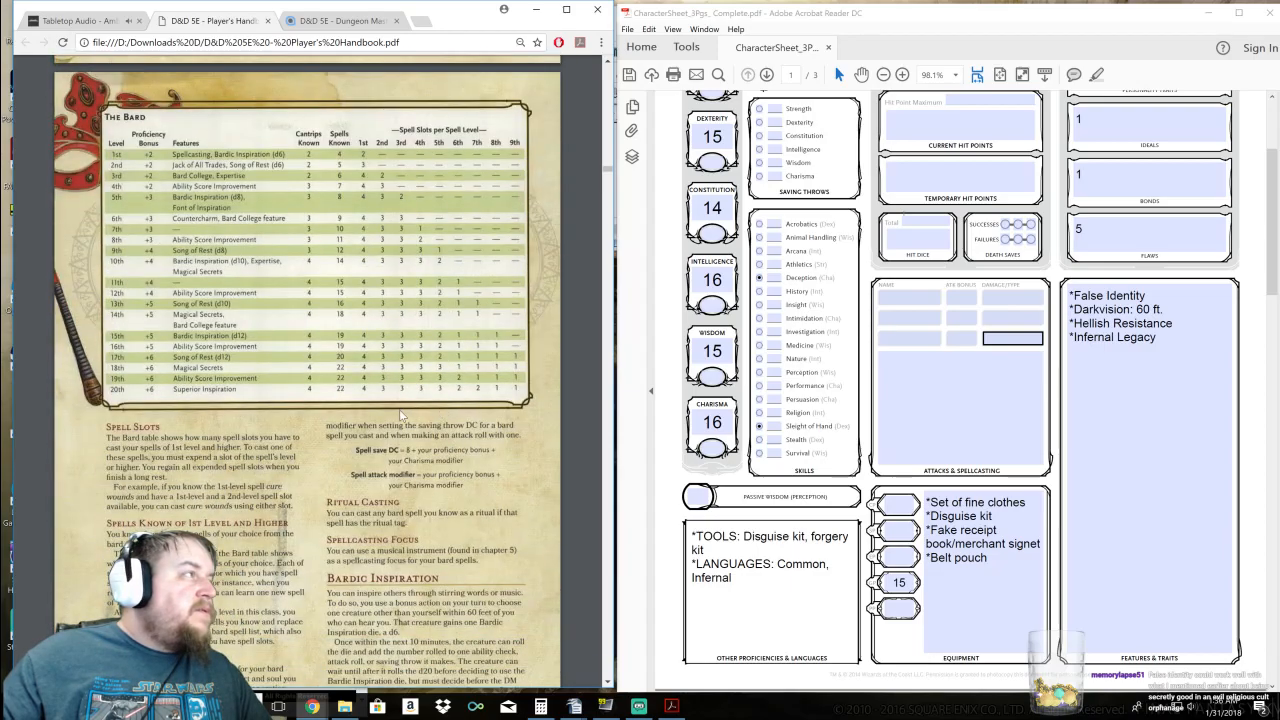
scroll(395, 402, down, 15)
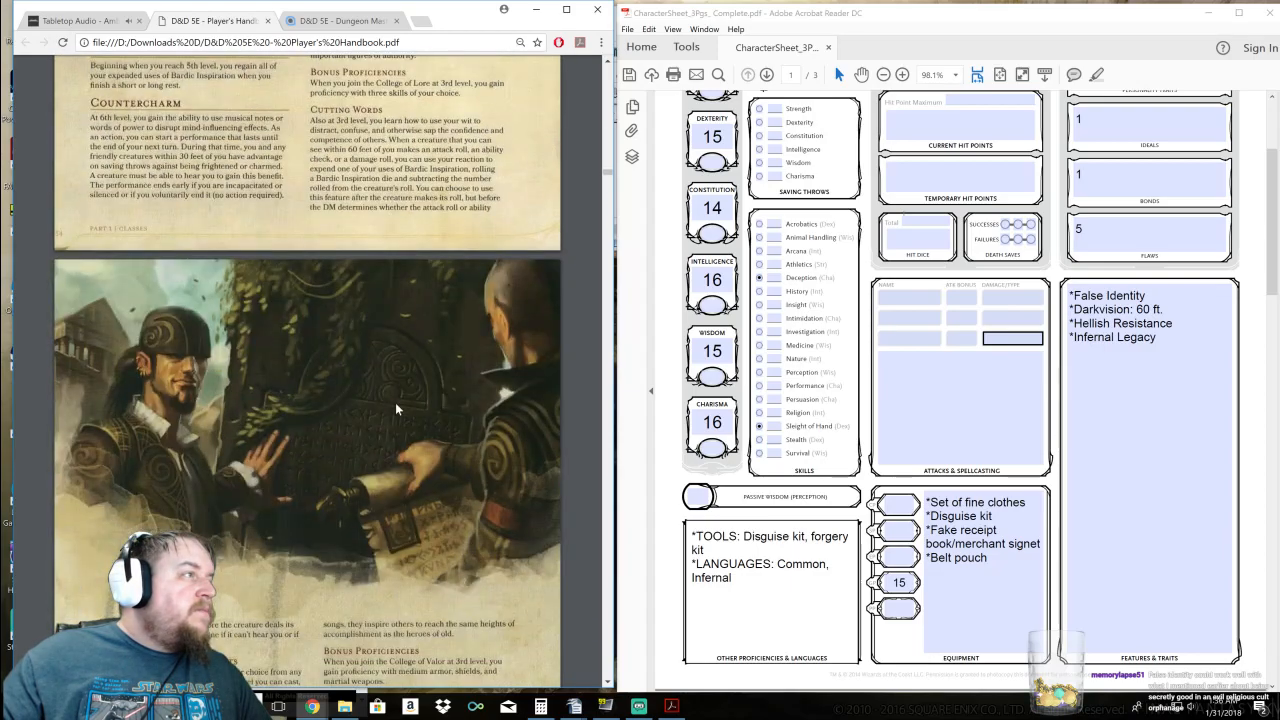
scroll(307, 371, down, 15)
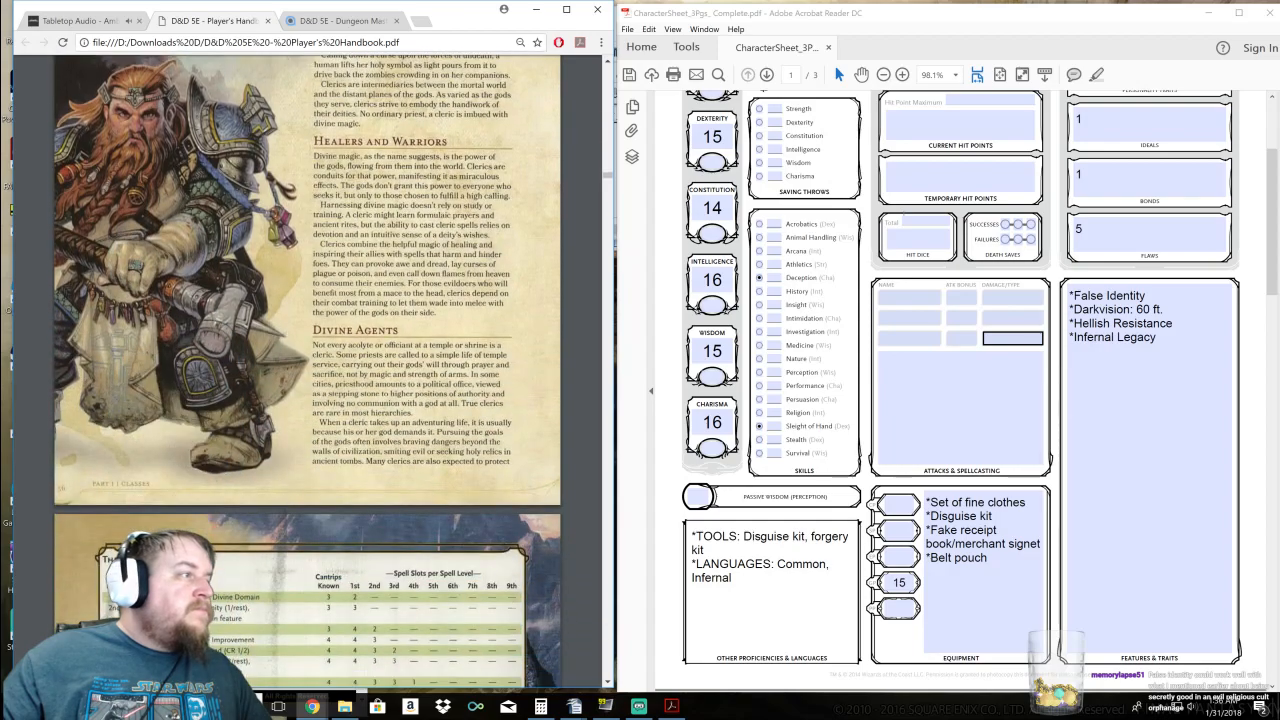
scroll(307, 371, down, 7)
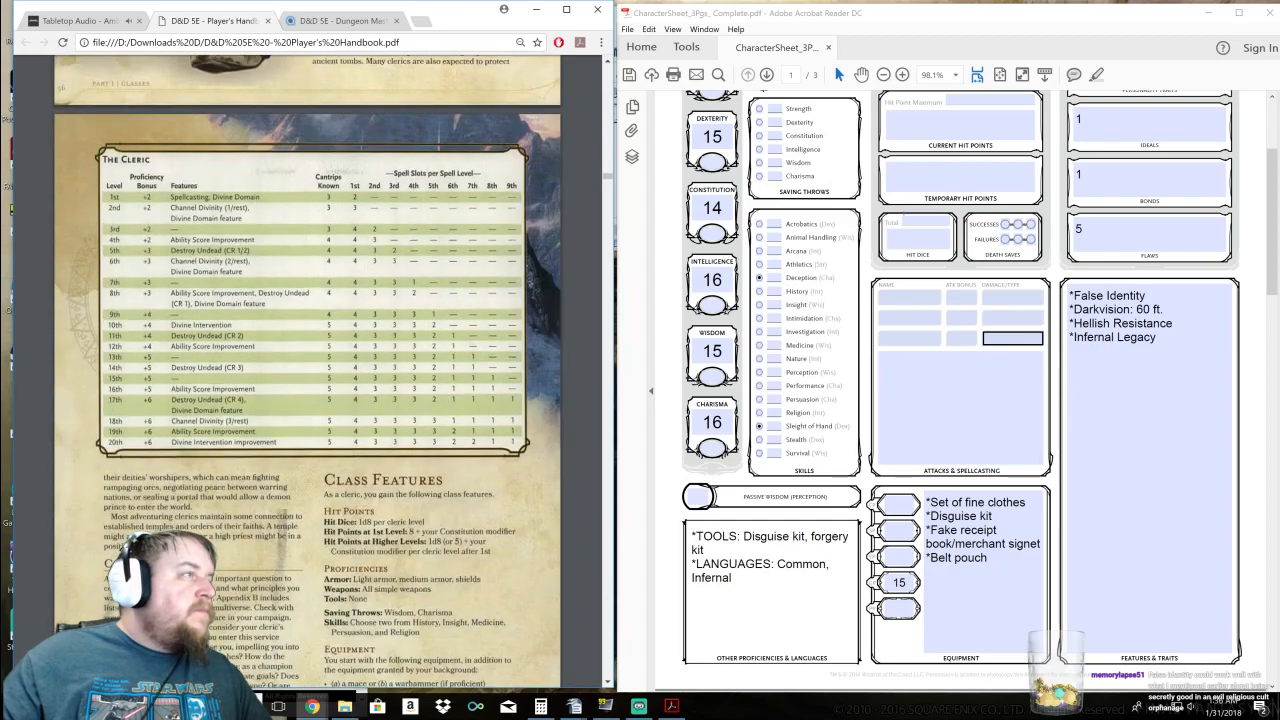
scroll(664, 302, up, 3)
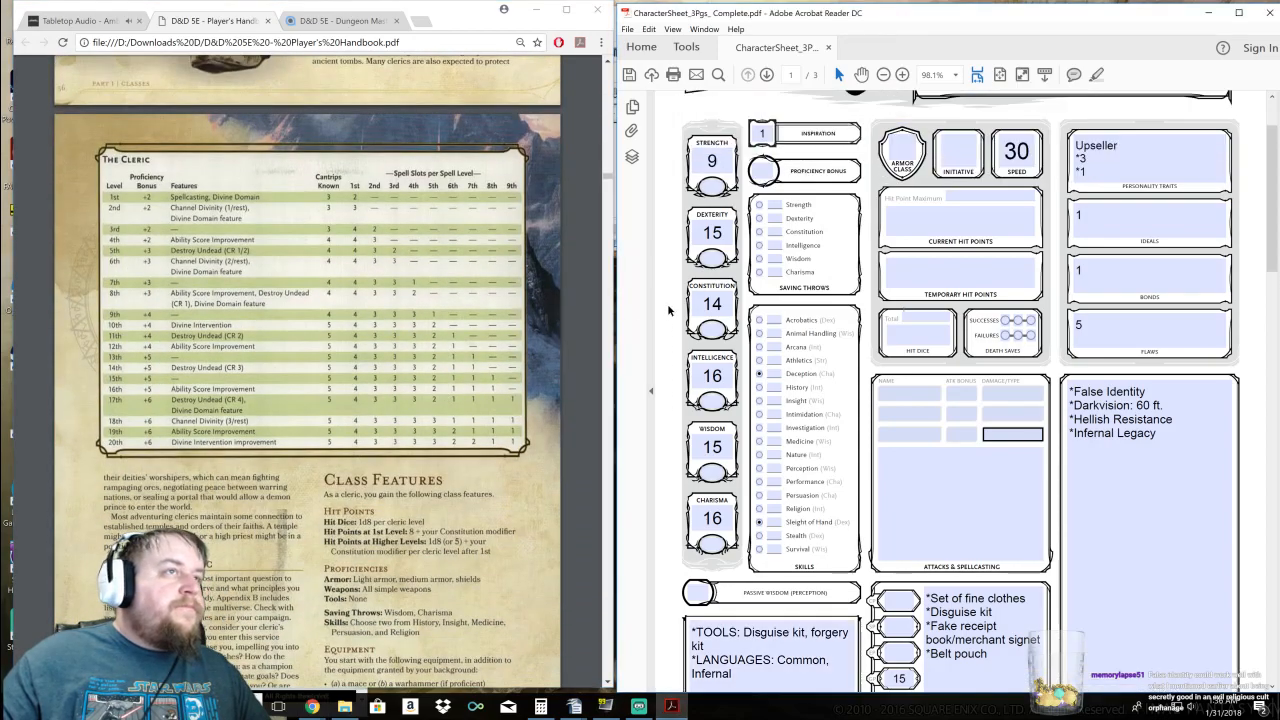
scroll(669, 306, up, 2)
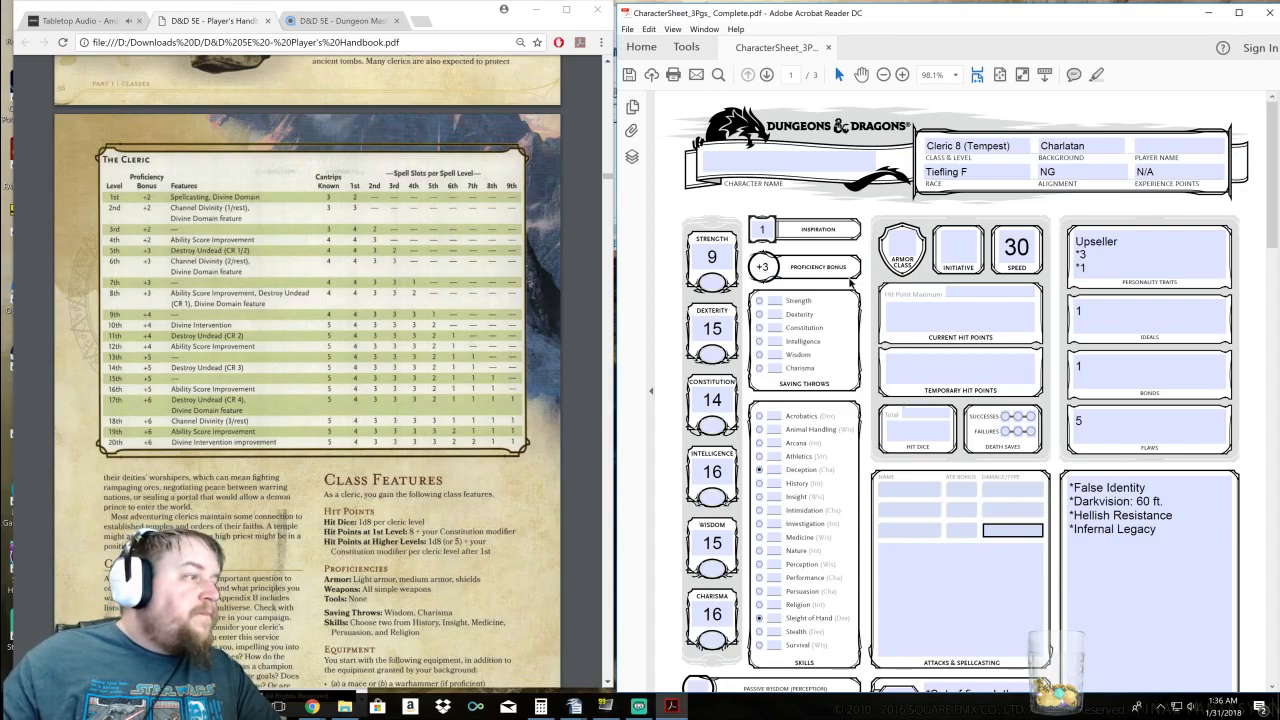
click(957, 287)
click(978, 292)
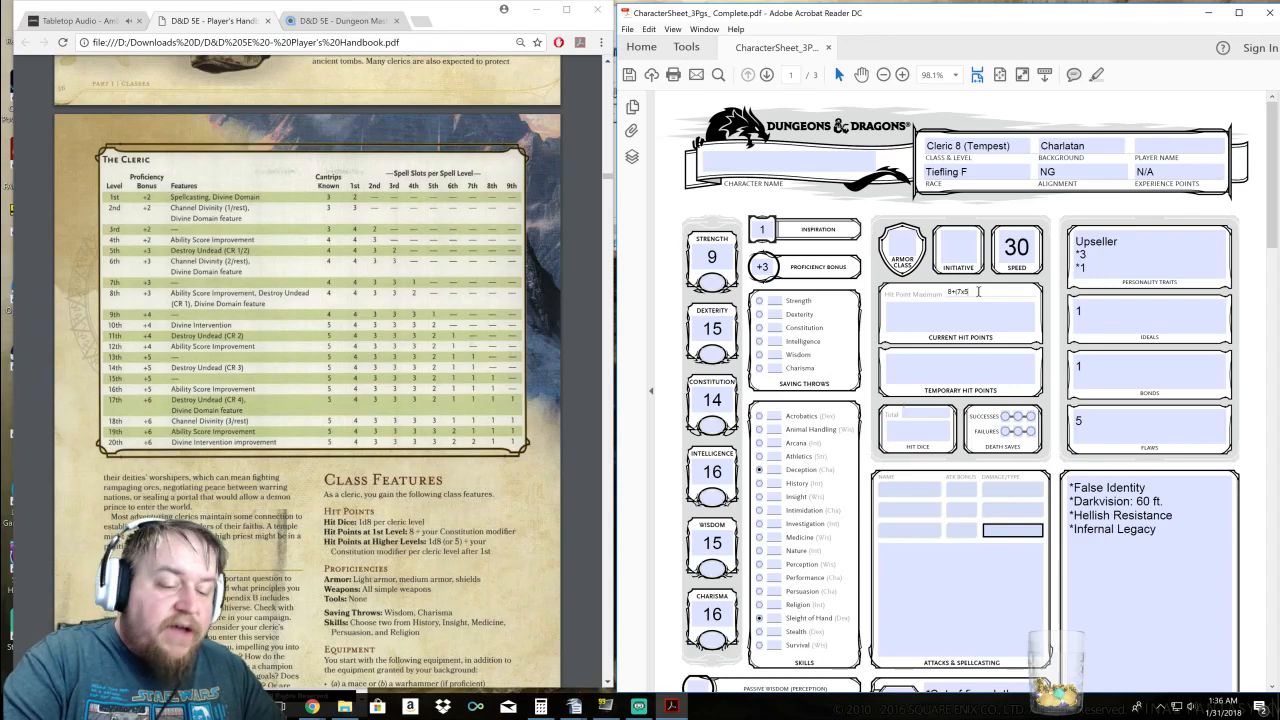
key(BackSpace)
key(BackSpace)
key(BackSpace)
key(BackSpace)
key(BackSpace)
key(BackSpace)
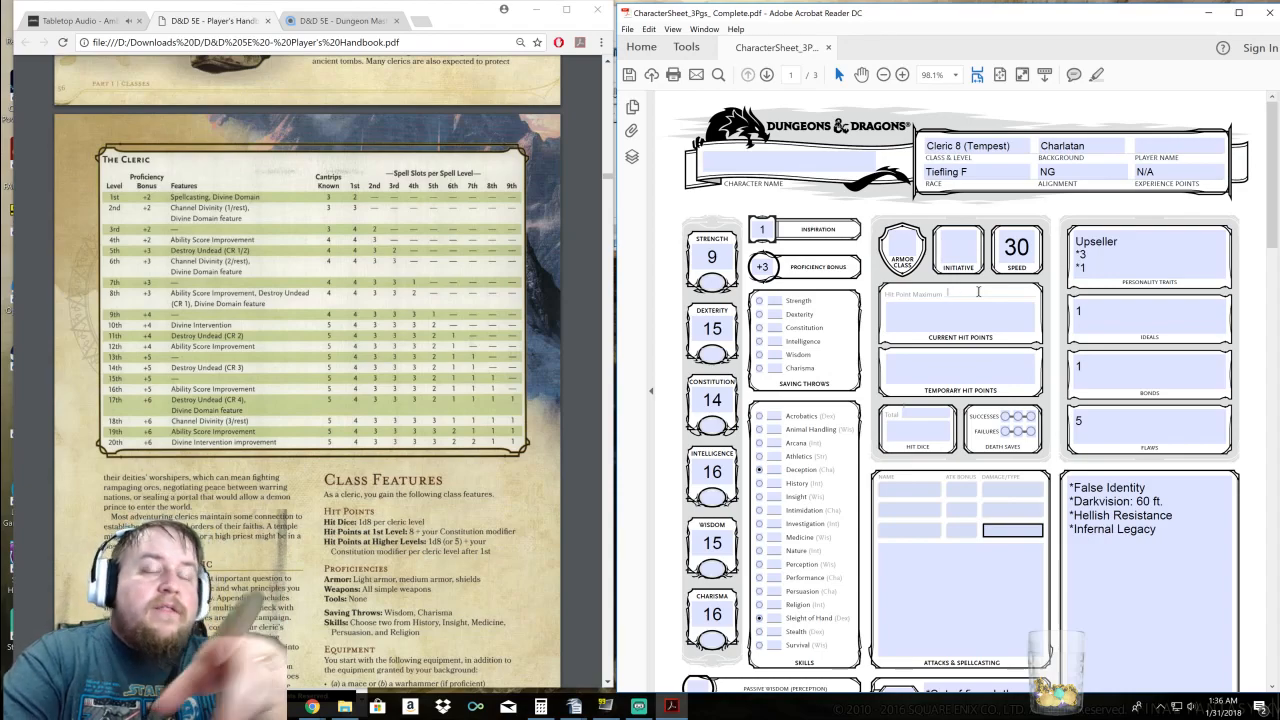
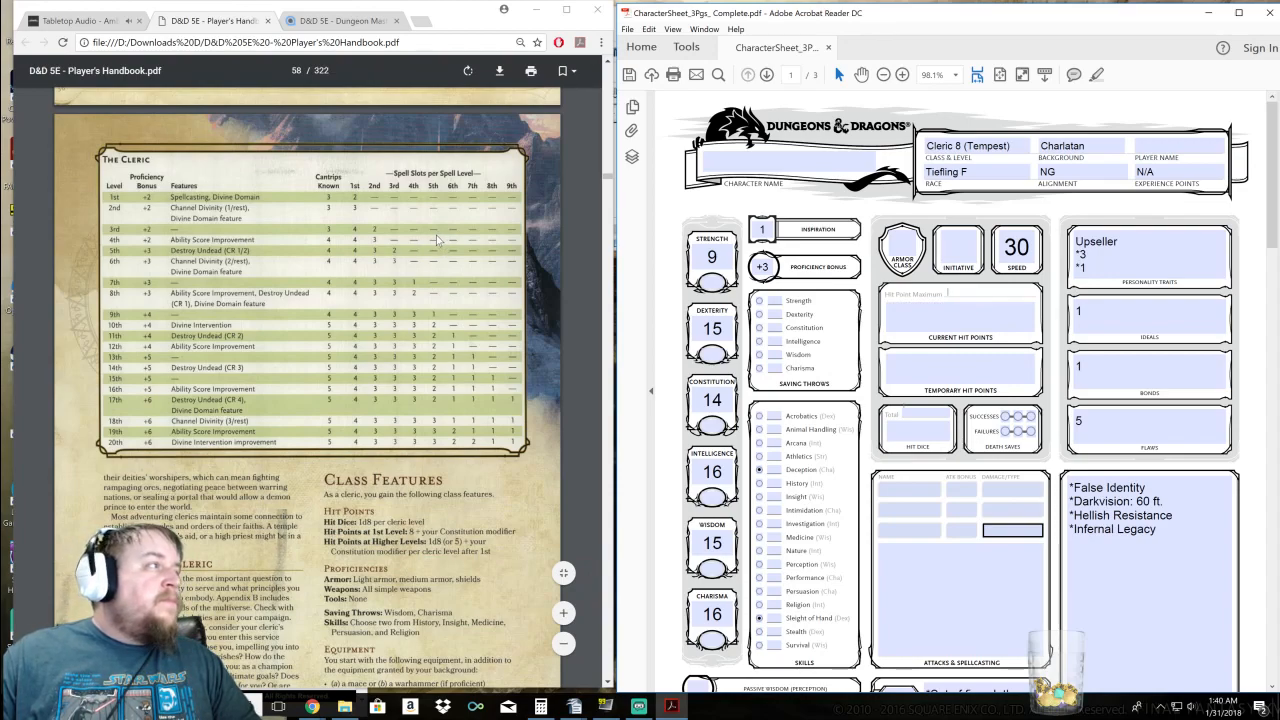
Add "*Channel Divinity 1/R" on a new line below Infernal Legacy in the features and traits field
click(1121, 266)
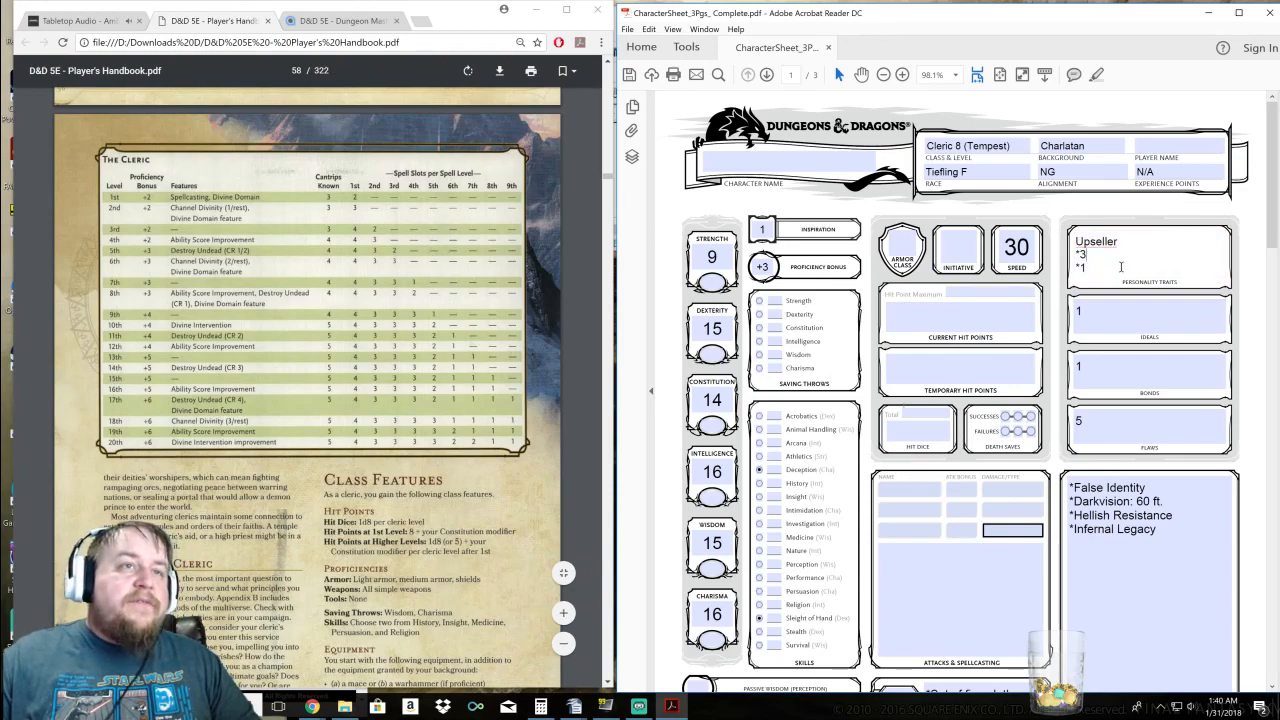
click(1130, 313)
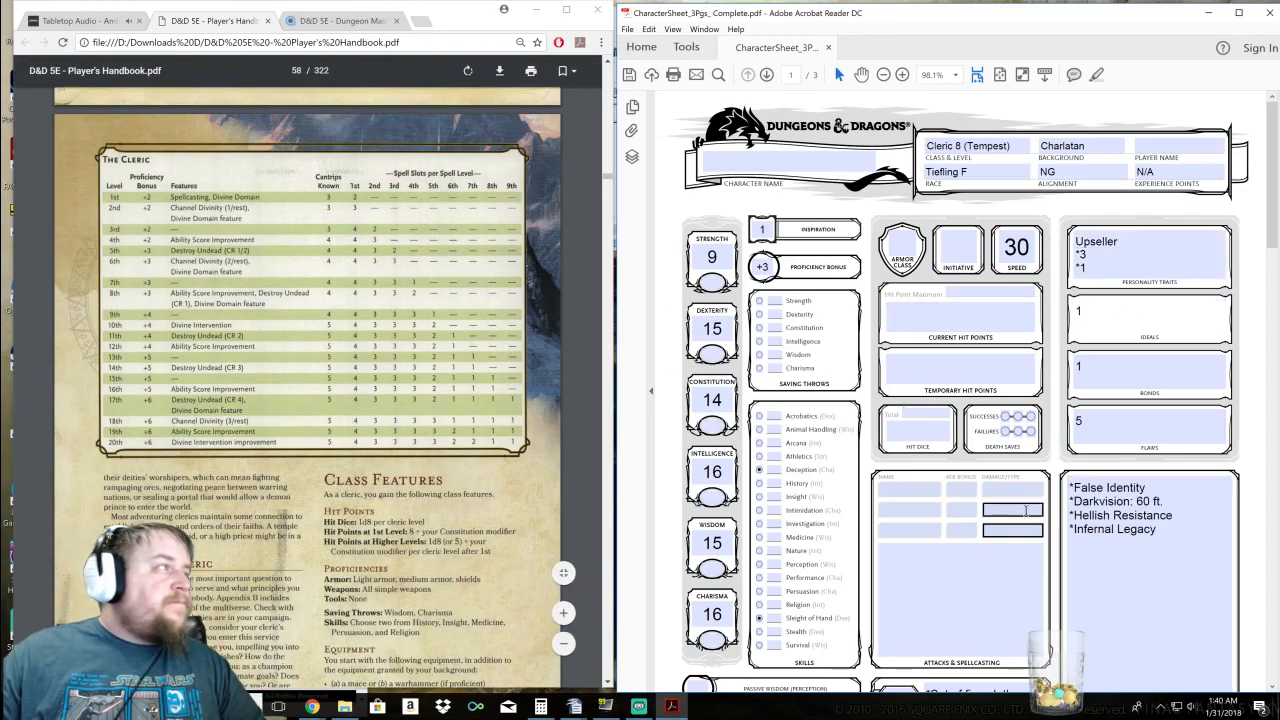
click(1173, 531)
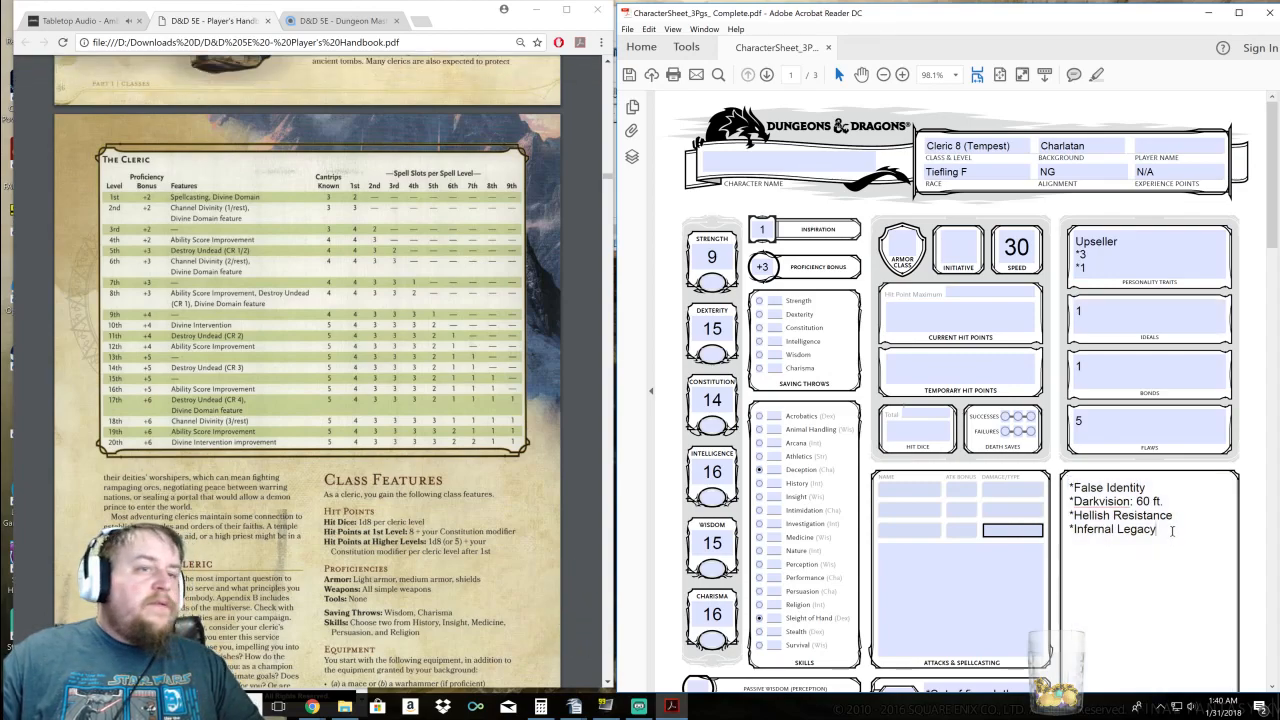
key(Return)
text(*)
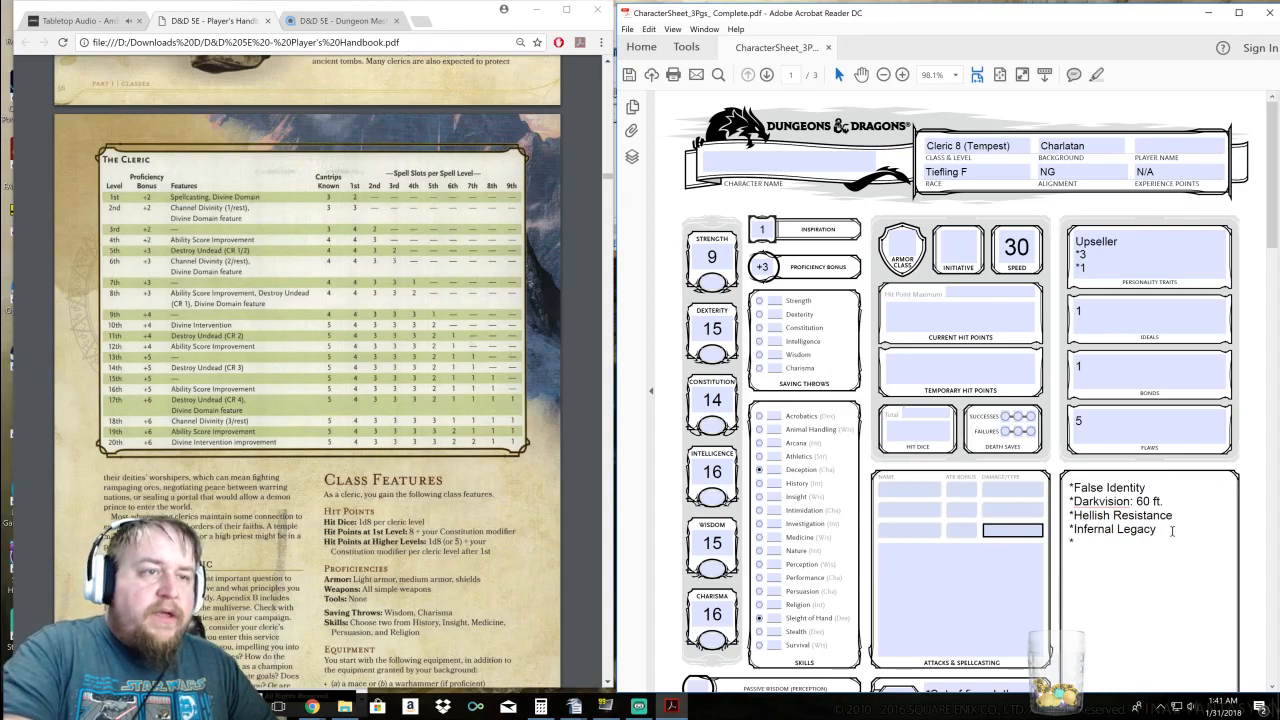
text(Channel Di)
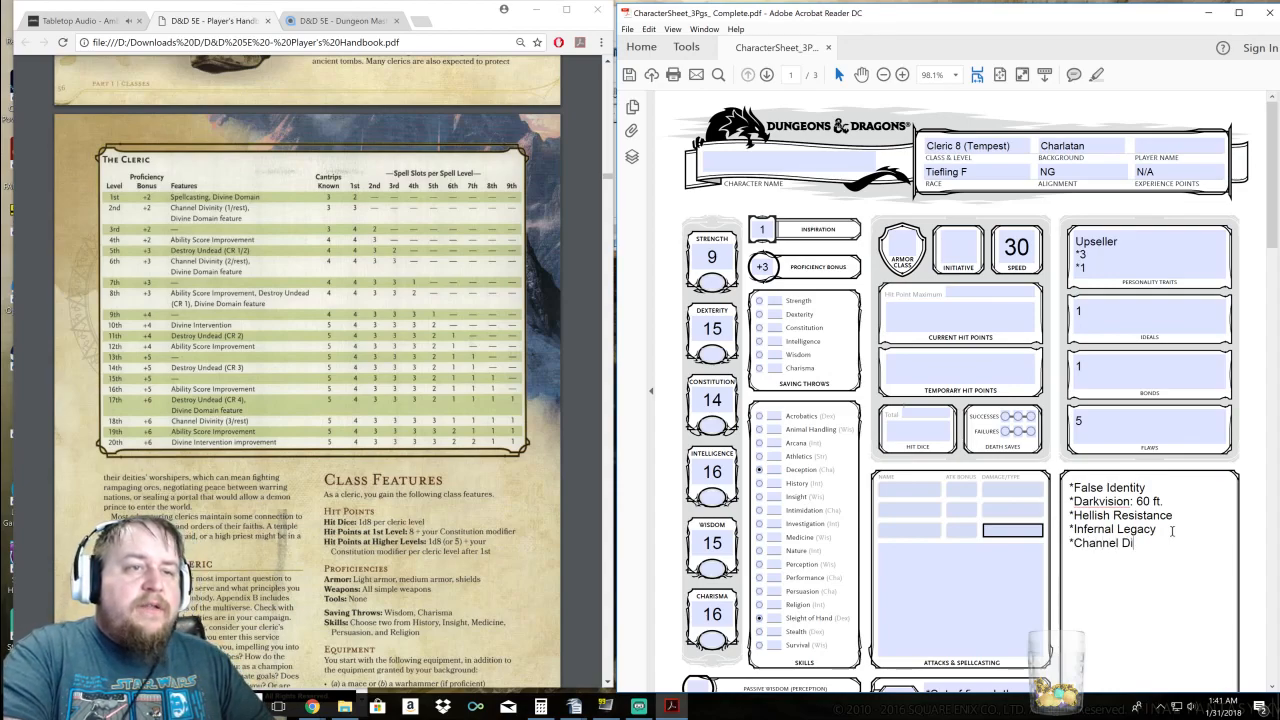
text(vinity 1/R)
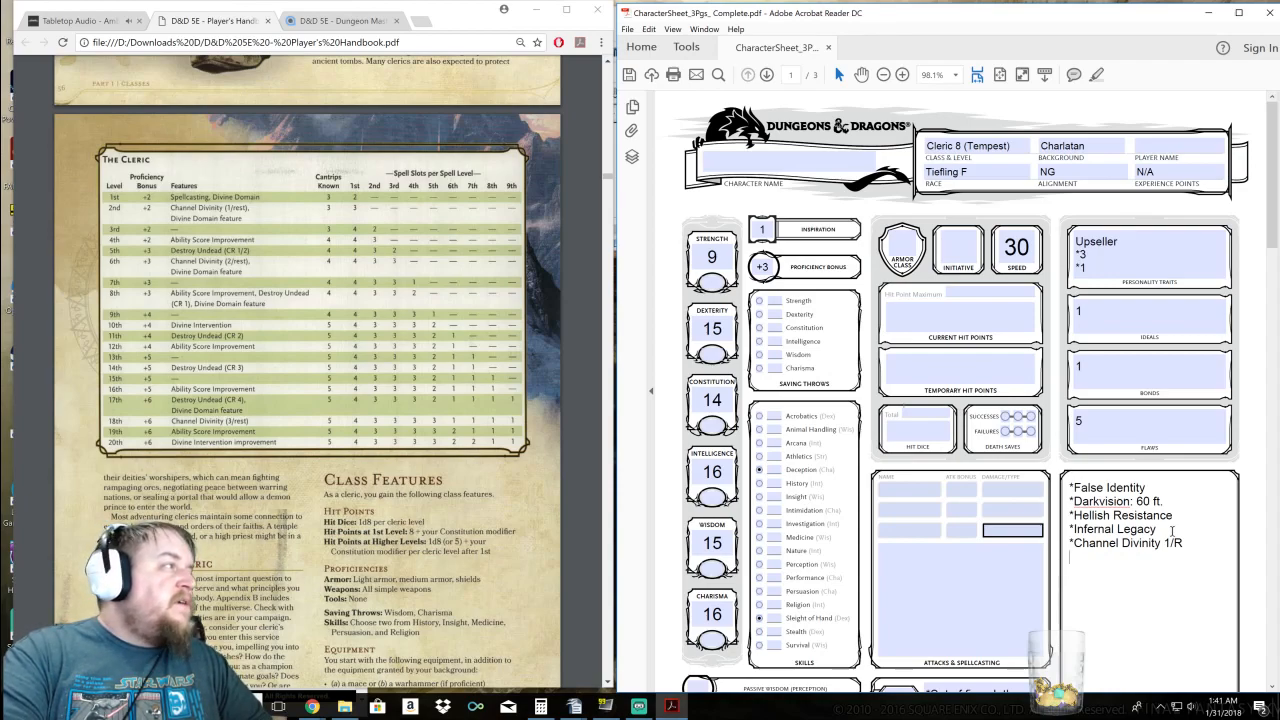
Add "*Destroy Undead (CR 1/2)" on a new line below Channel Divinity in the features and traits field
key(Return)
text(*)
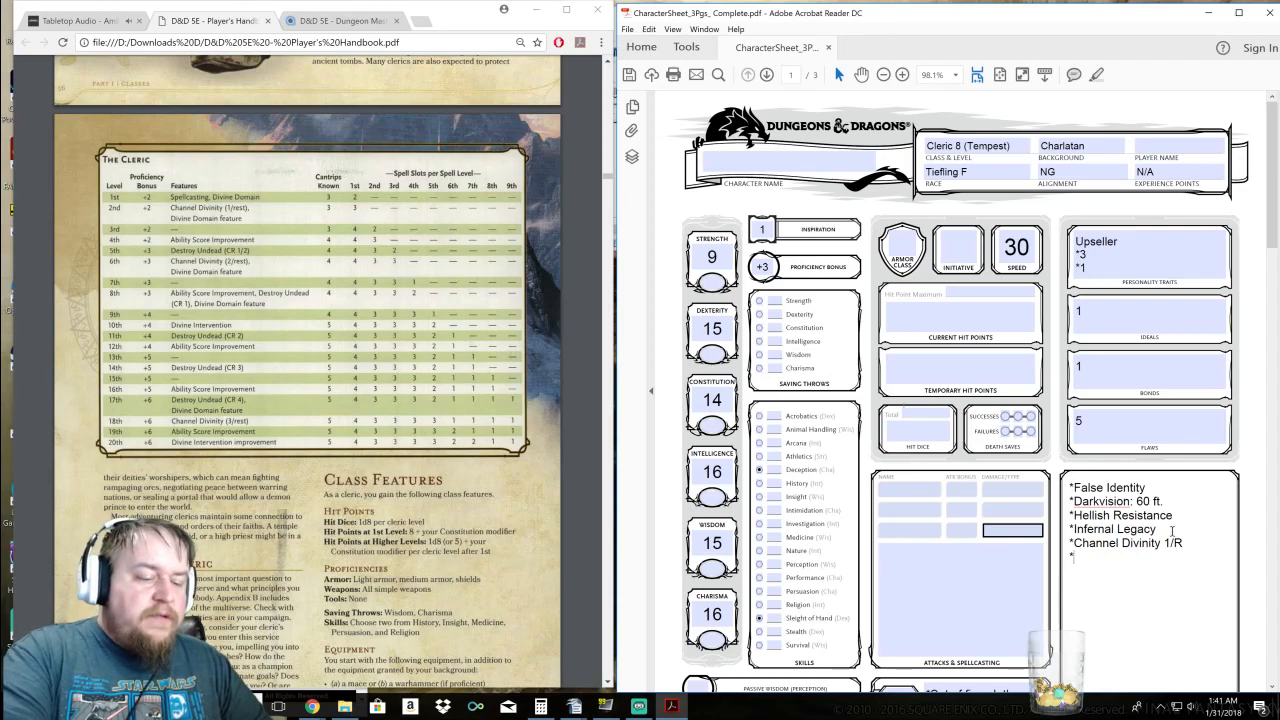
text(Destroy Undead)
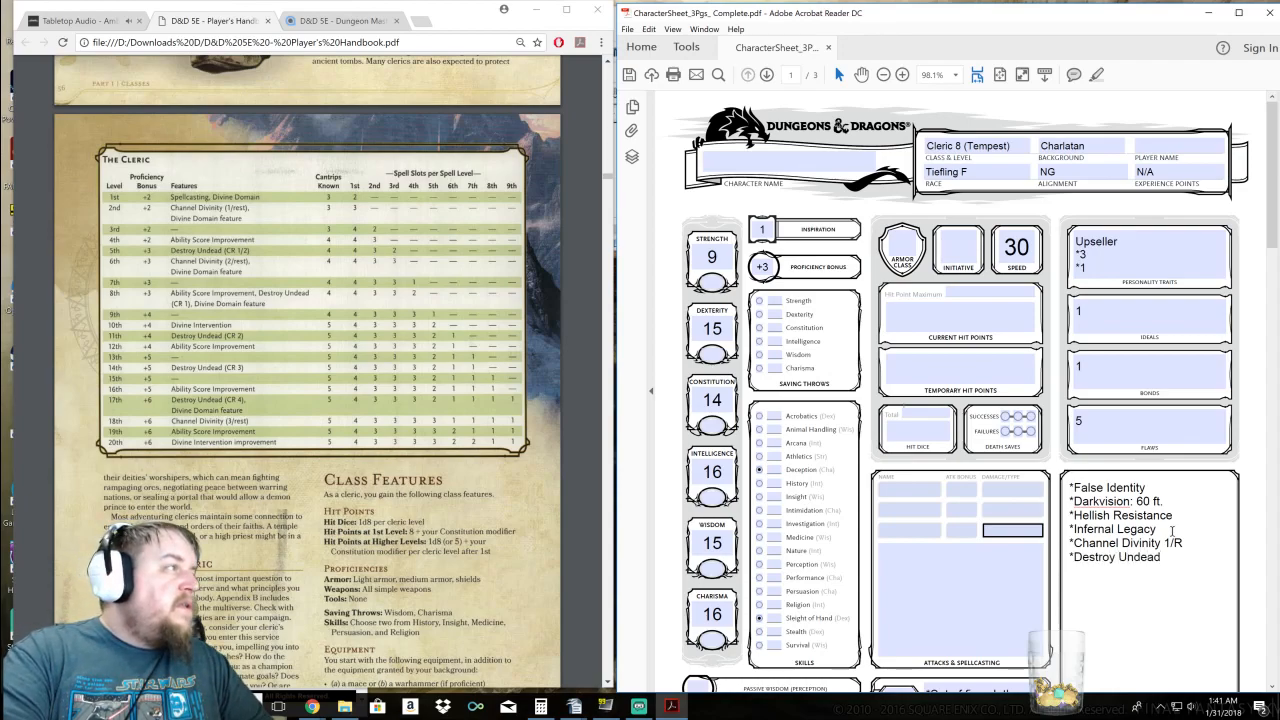
text( (CR 1/2))
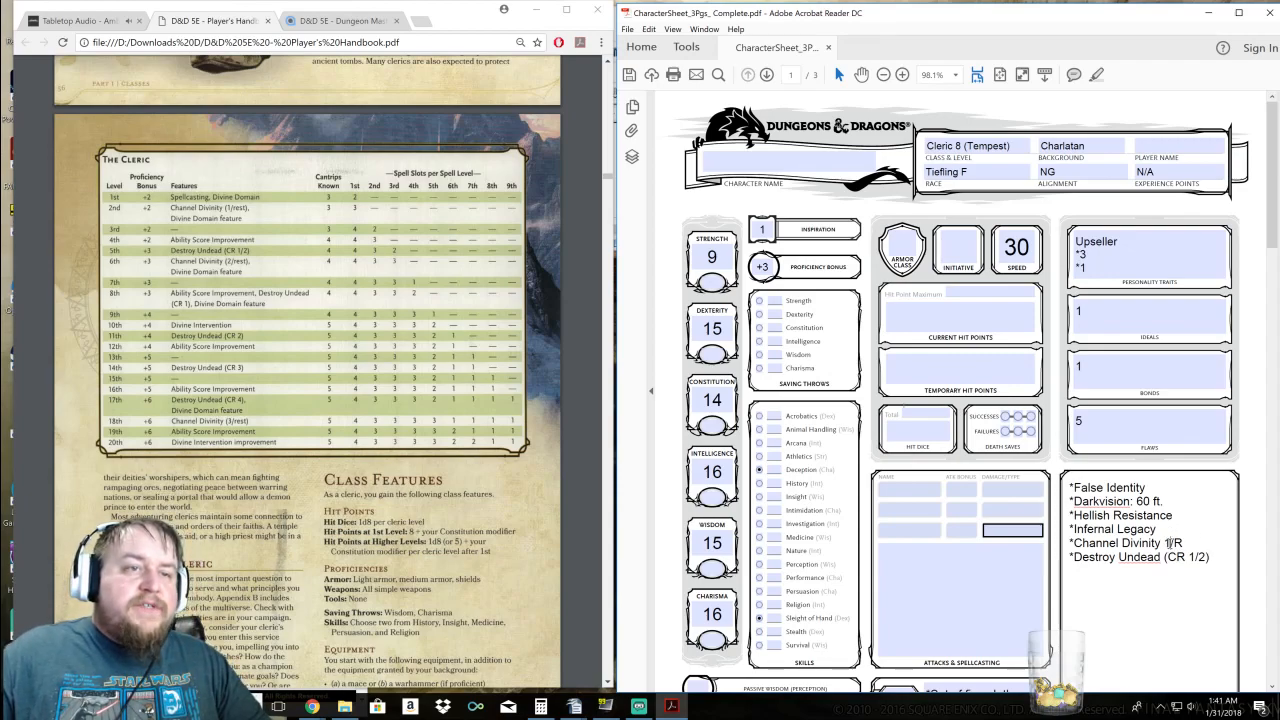
Change the Channel Divinity entry to 2/R and the Destroy Undead entry to CR 1
drag(1170, 543, 1164, 543)
text(2)
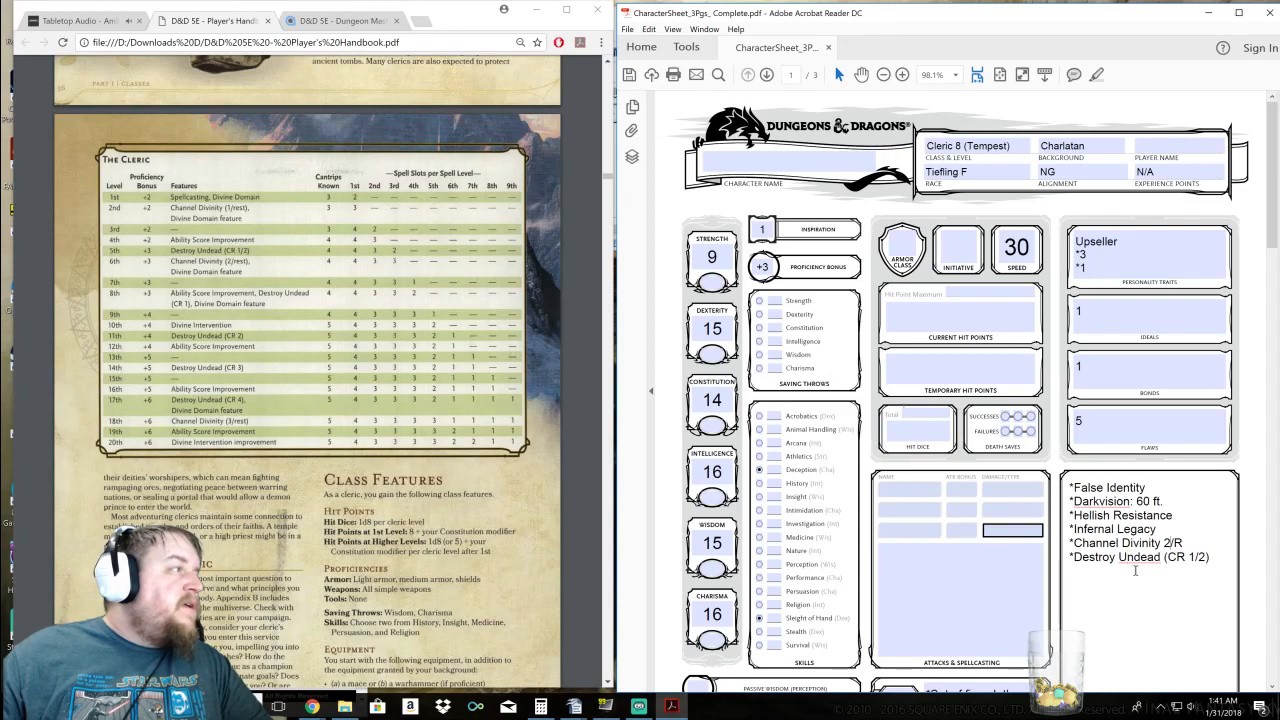
drag(1197, 557, 1207, 557)
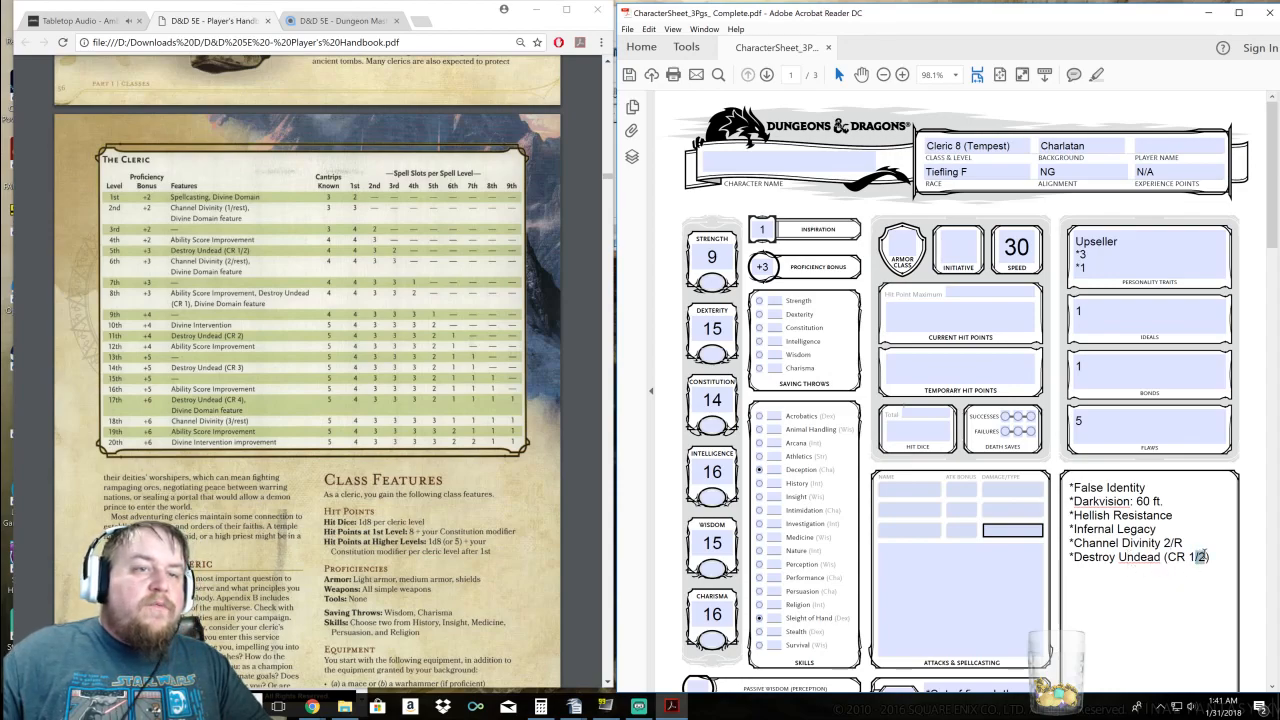
key(BackSpace)
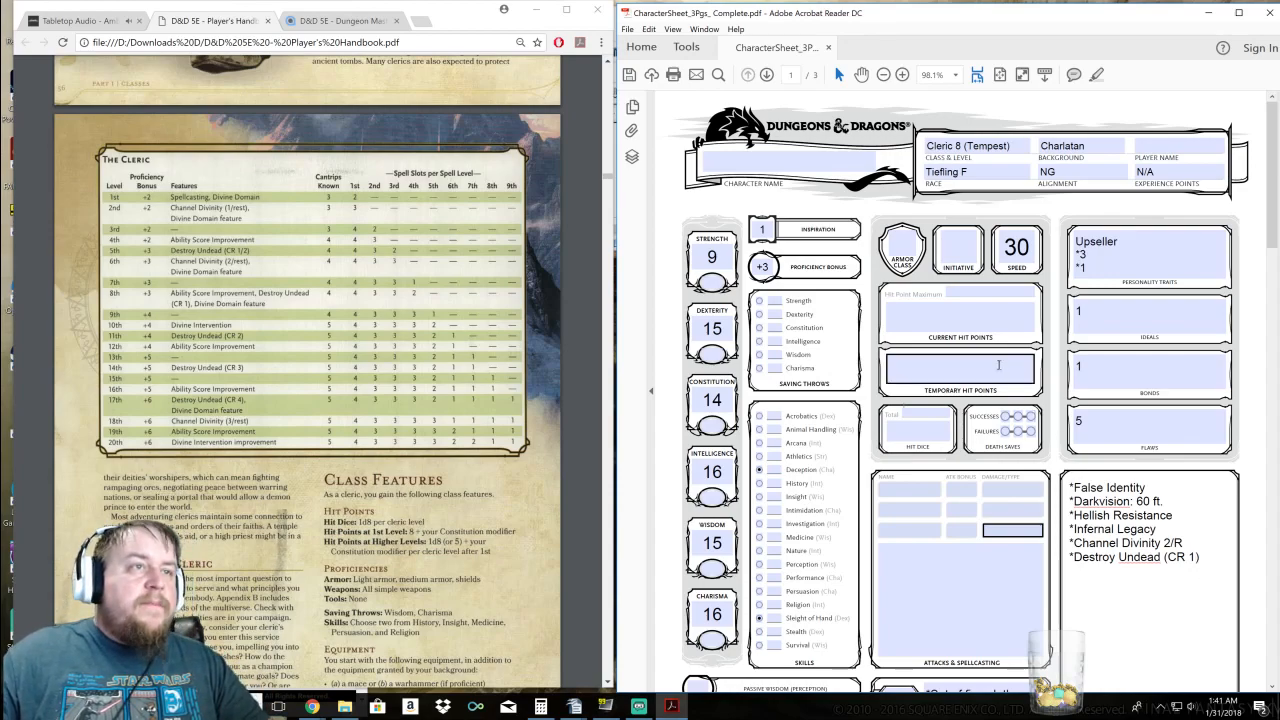
Enter 10 plus seven underscore blanks joined by plus signs as the hit point maximum ("10+_+_+_+_+_+_+_")
click(971, 294)
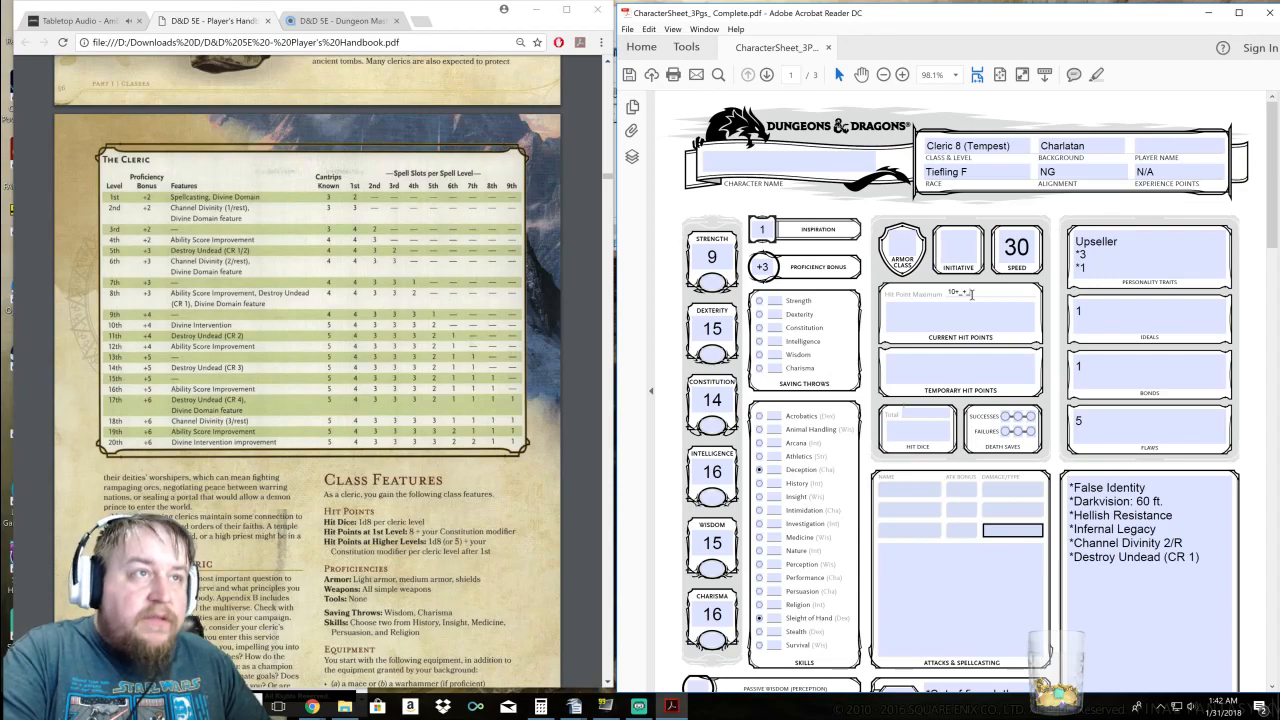
text(+_+_+_+_+_)
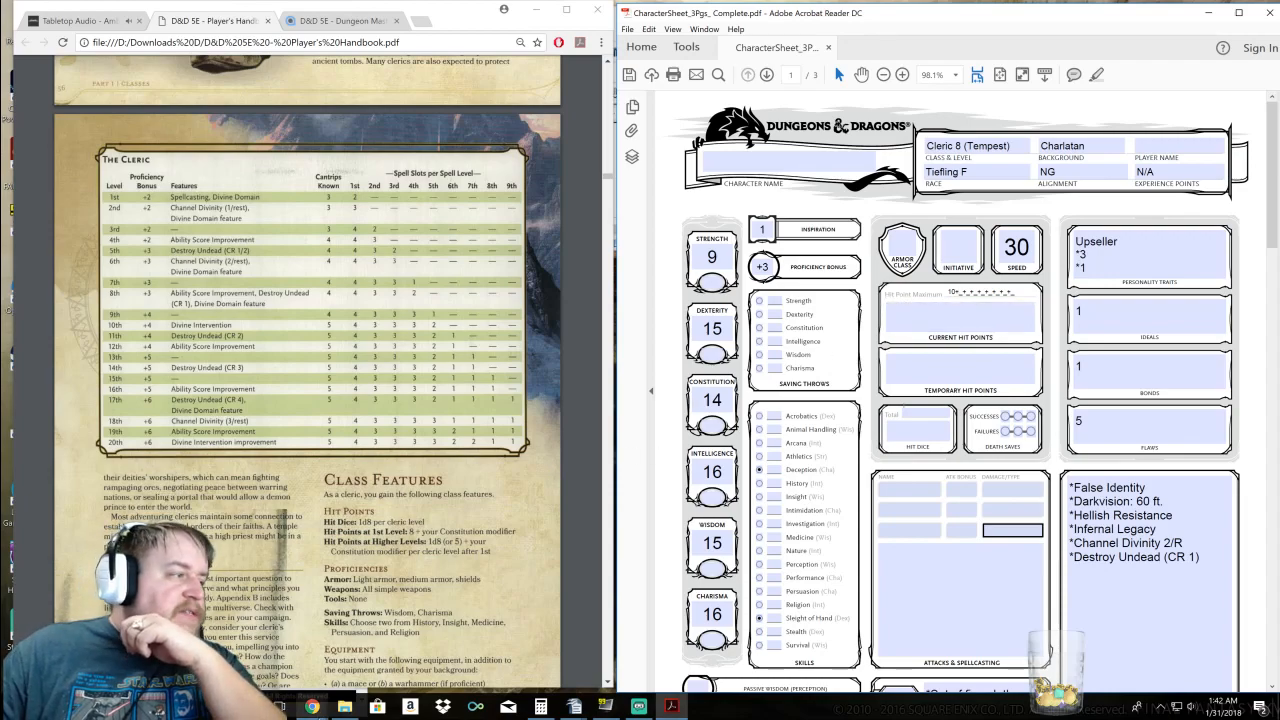
Switch to the Tabletop Audio page in the browser and play the "Dark and Stormy" ambience
click(313, 708)
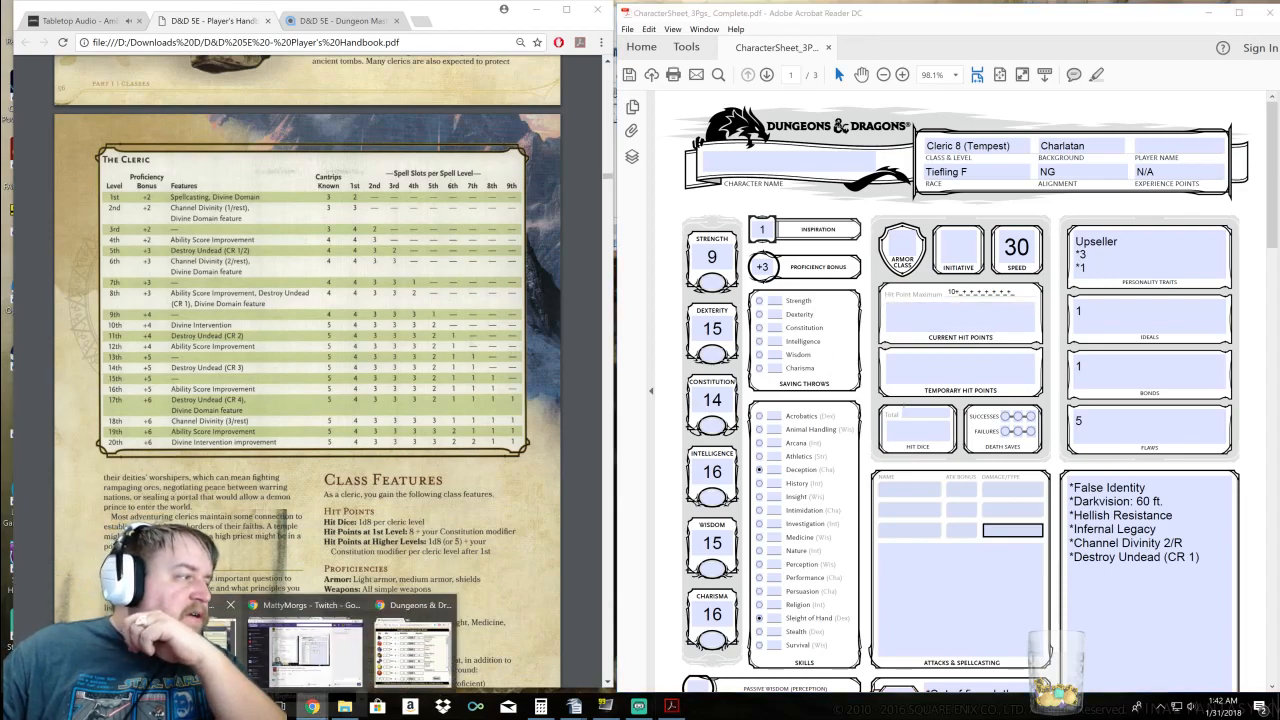
click(215, 640)
click(100, 28)
scroll(493, 353, down, 10)
scroll(490, 340, down, 3)
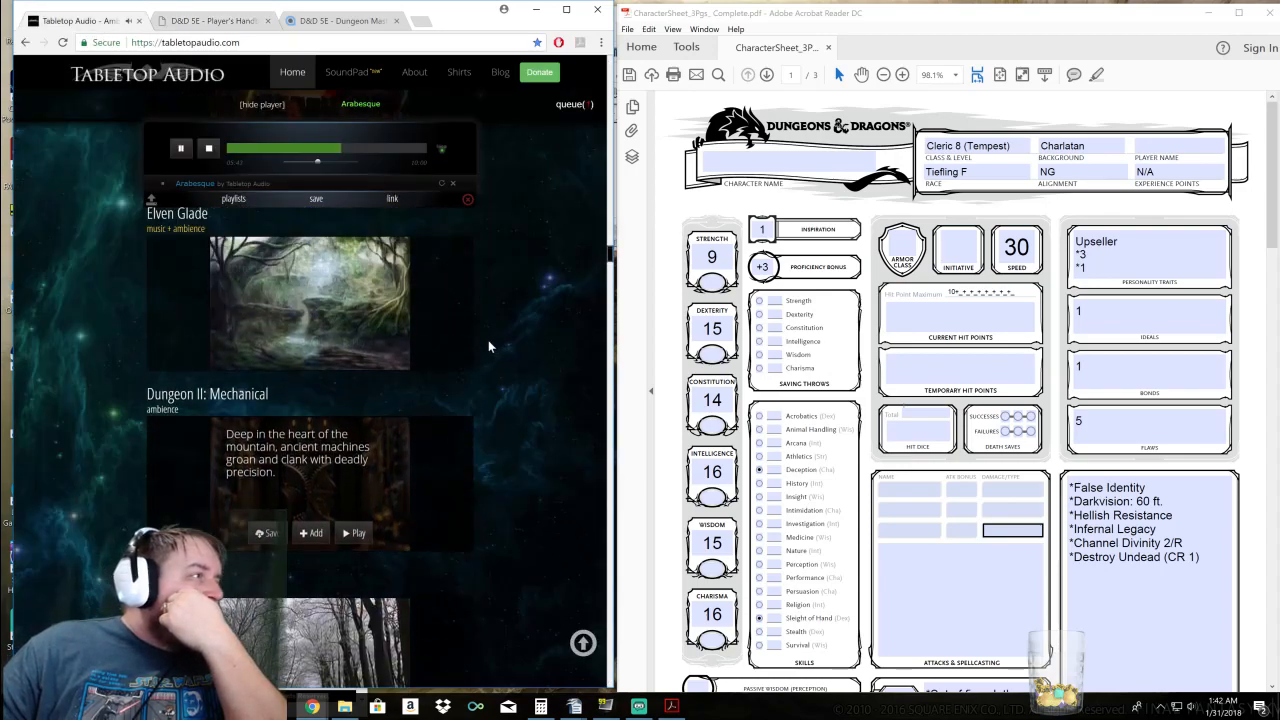
scroll(572, 355, down, 4)
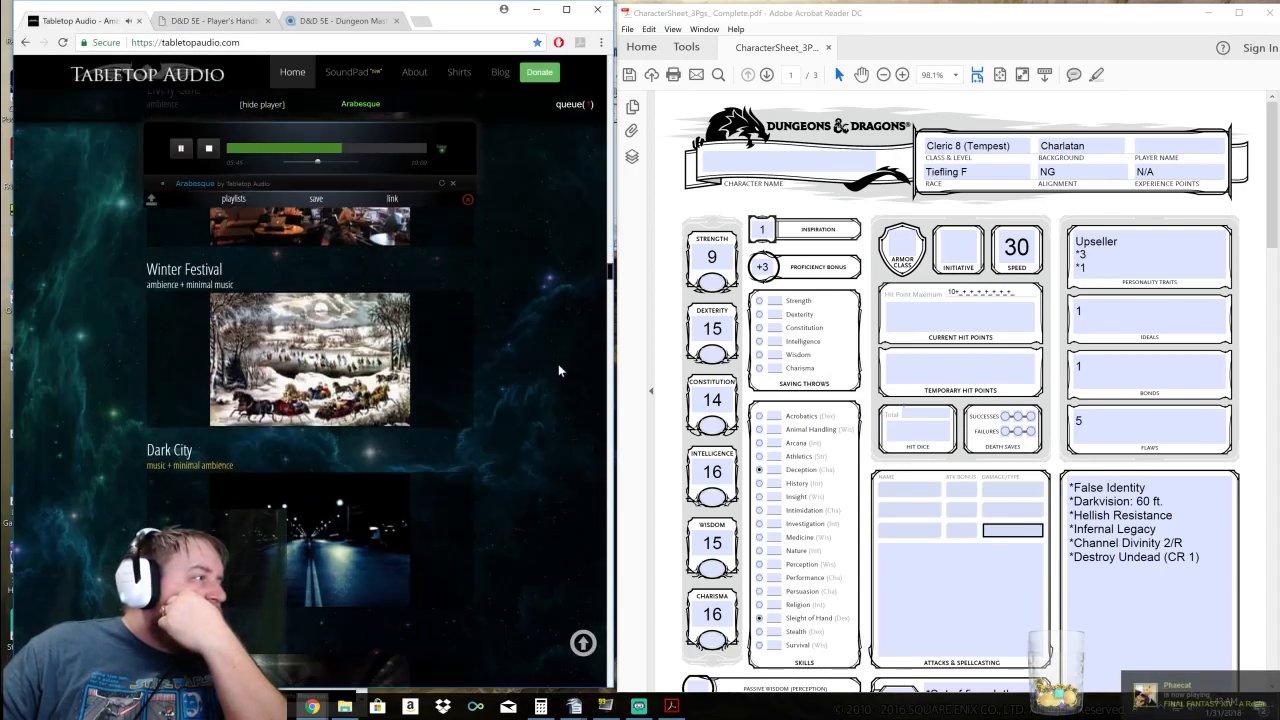
scroll(545, 385, down, 3)
scroll(536, 395, down, 4)
scroll(536, 400, down, 10)
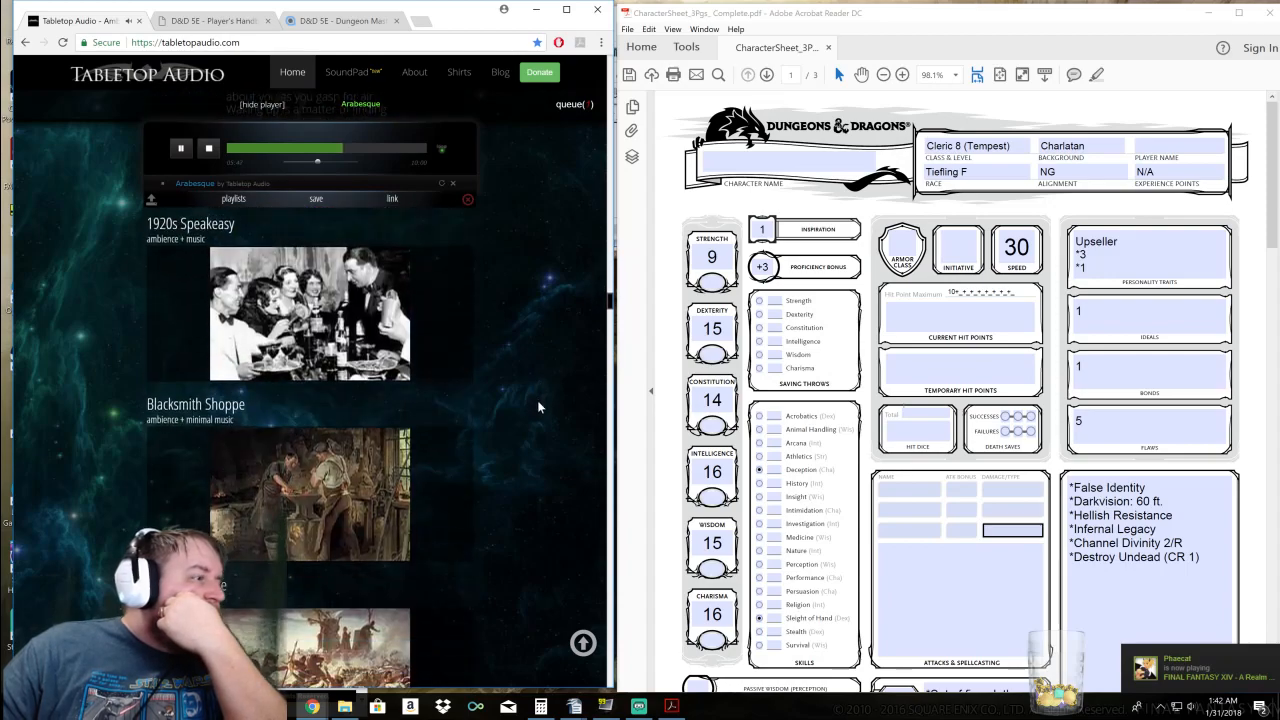
scroll(535, 405, down, 4)
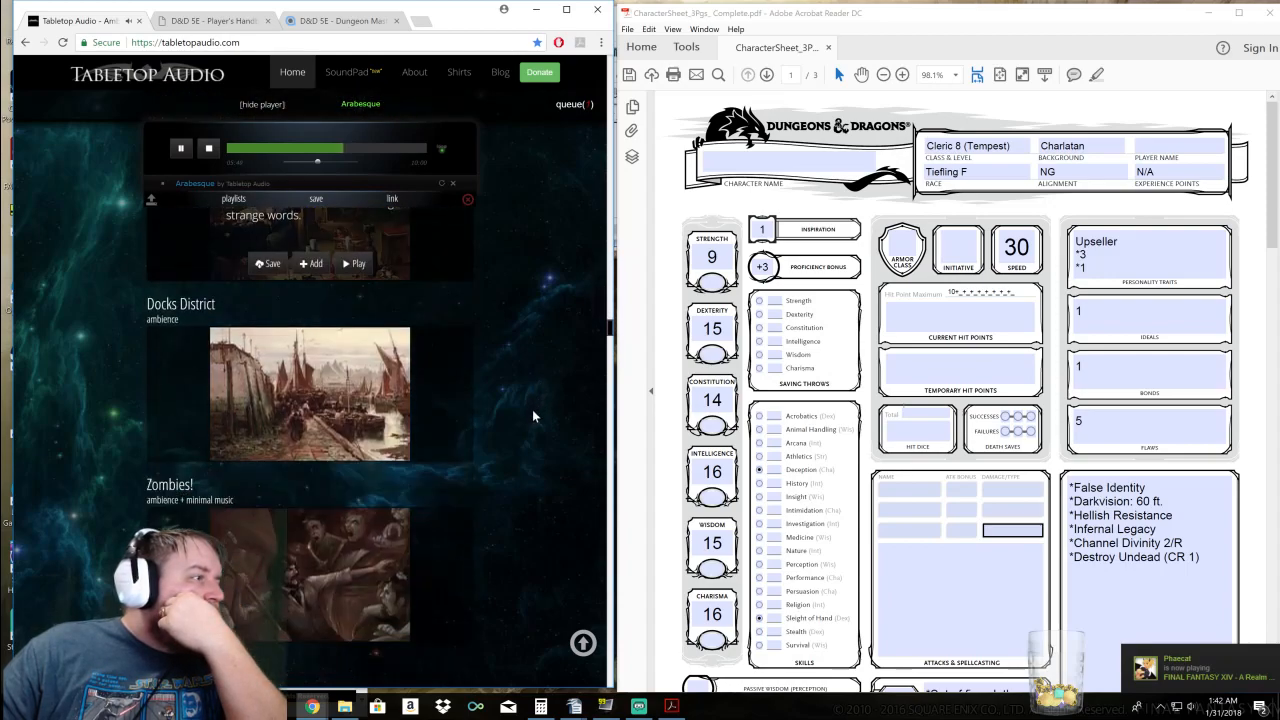
scroll(540, 415, down, 3)
scroll(551, 423, down, 10)
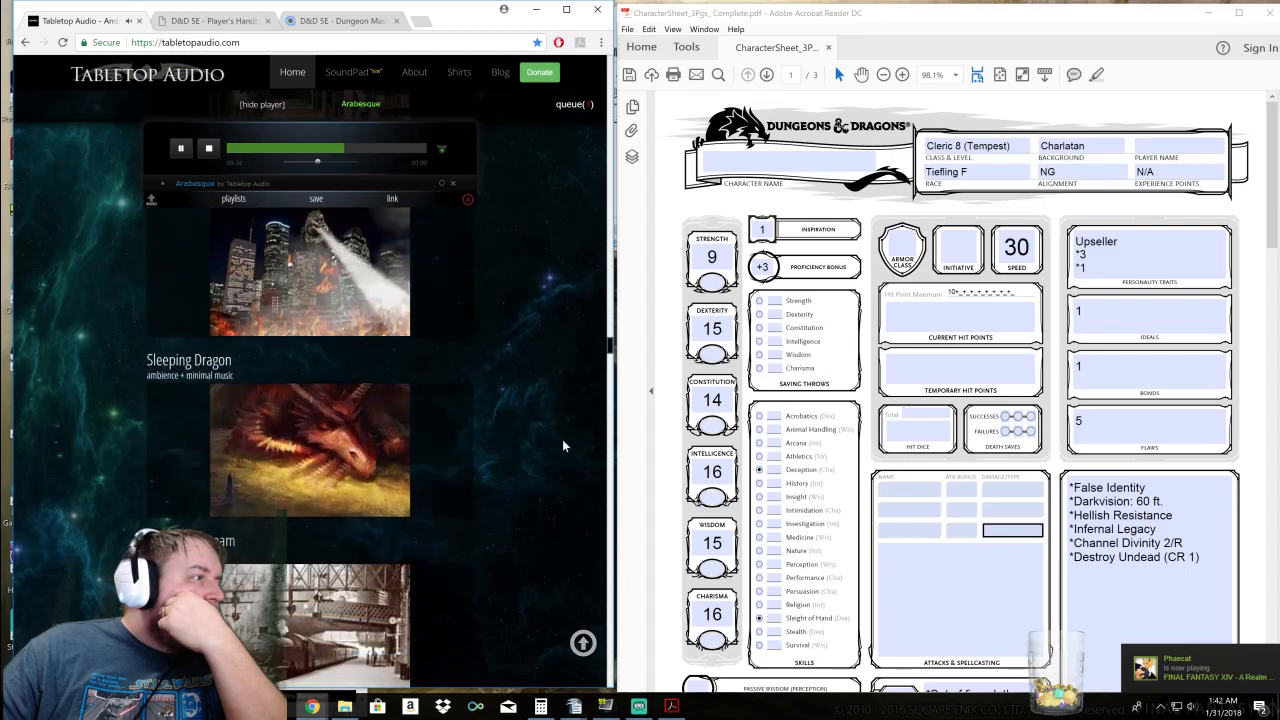
scroll(561, 439, down, 10)
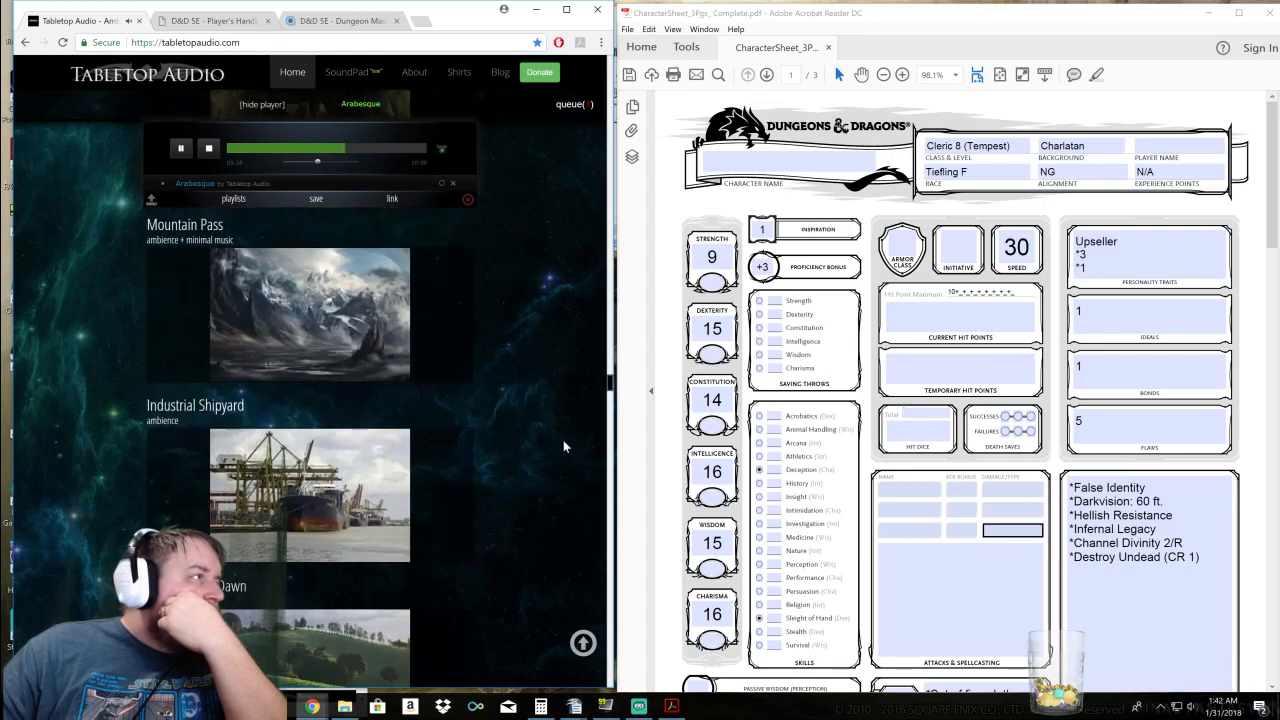
scroll(563, 439, down, 7)
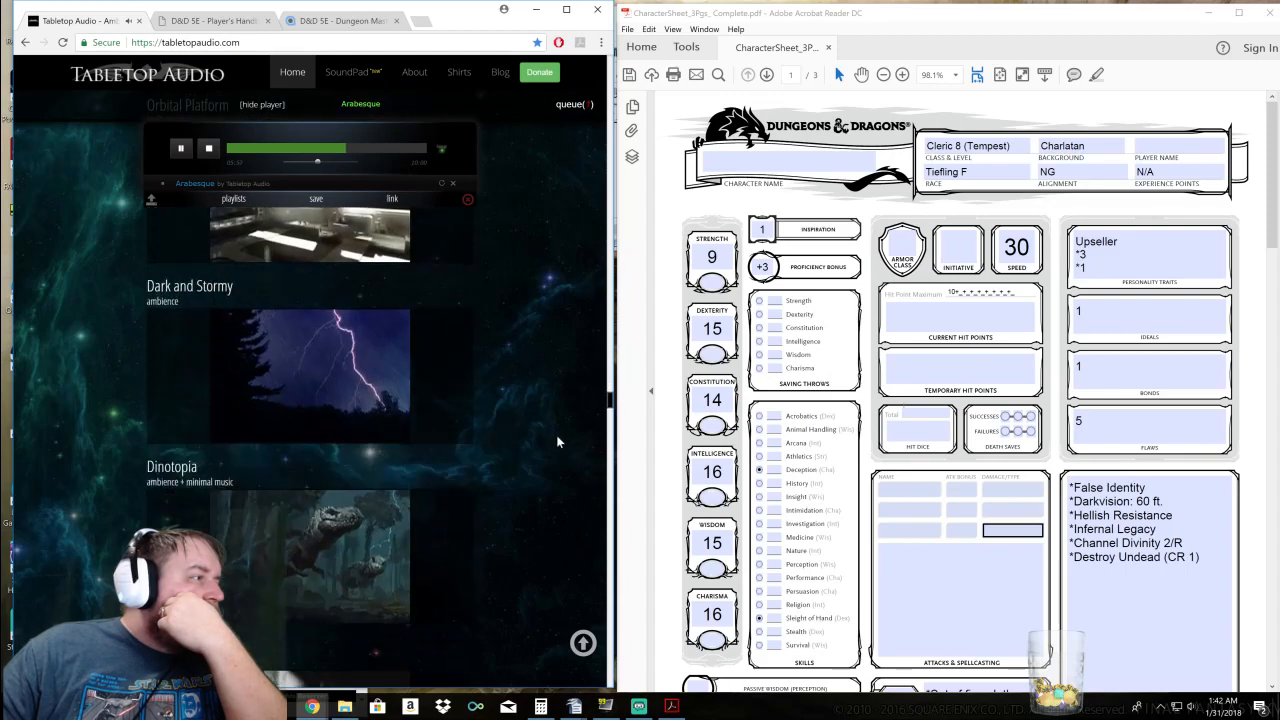
click(355, 414)
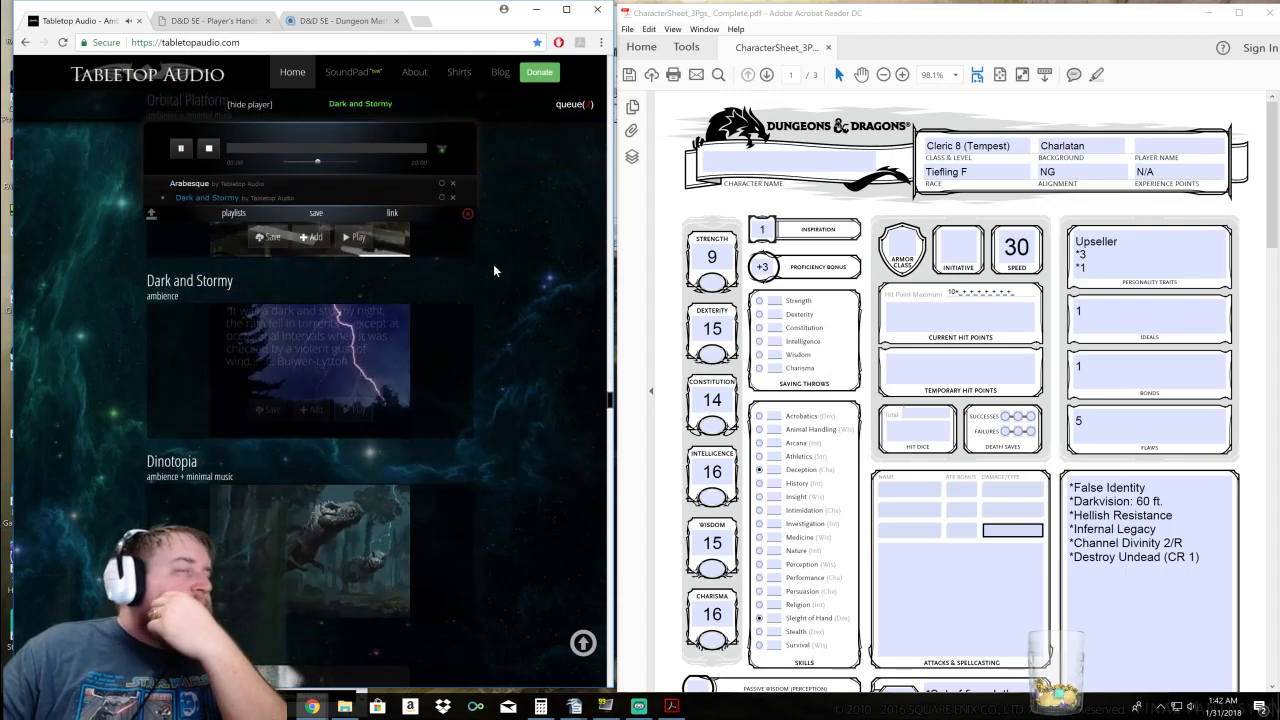
Return to the cleric pages of the Player's Handbook and set the Wisdom score on the character sheet to 17
click(218, 22)
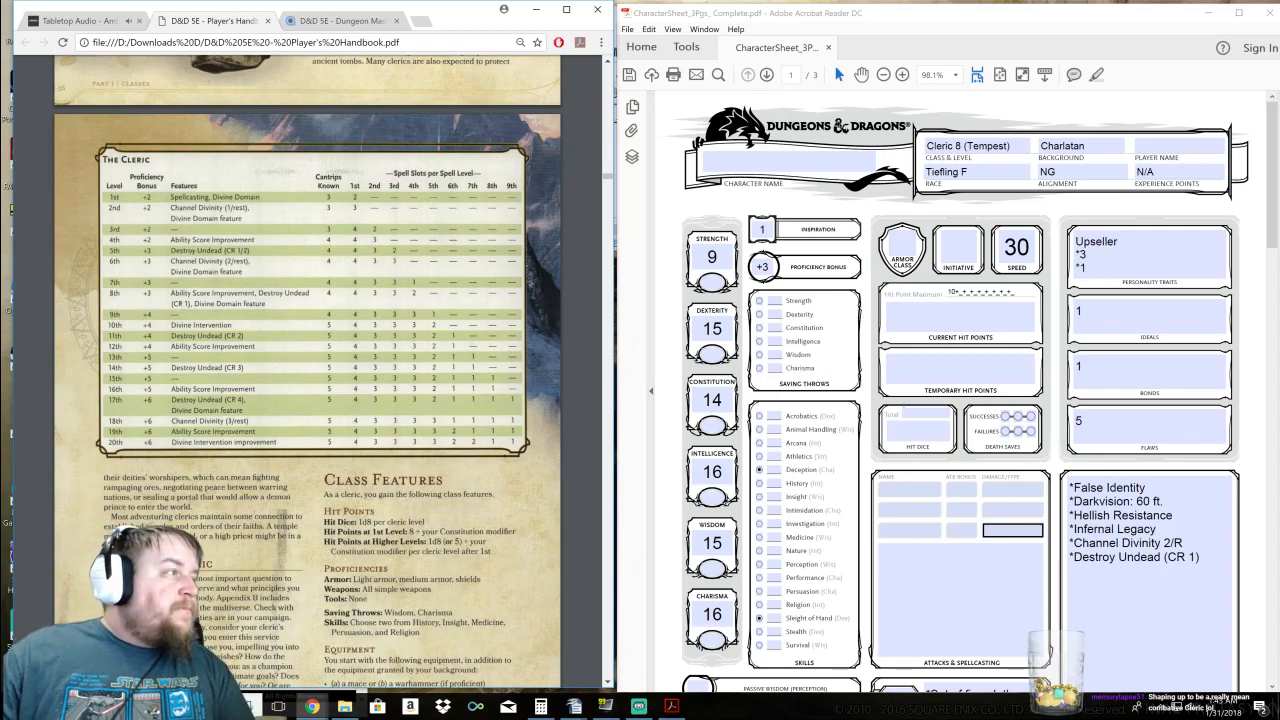
scroll(307, 370, down, 6)
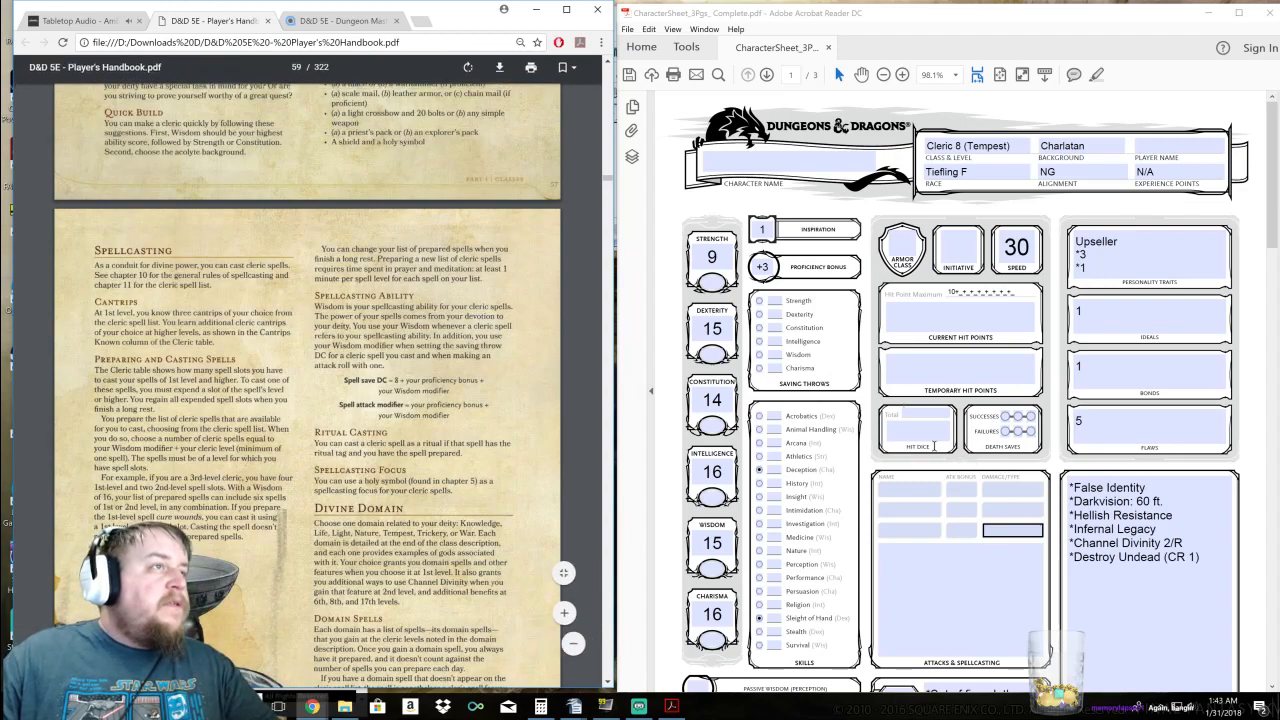
click(718, 256)
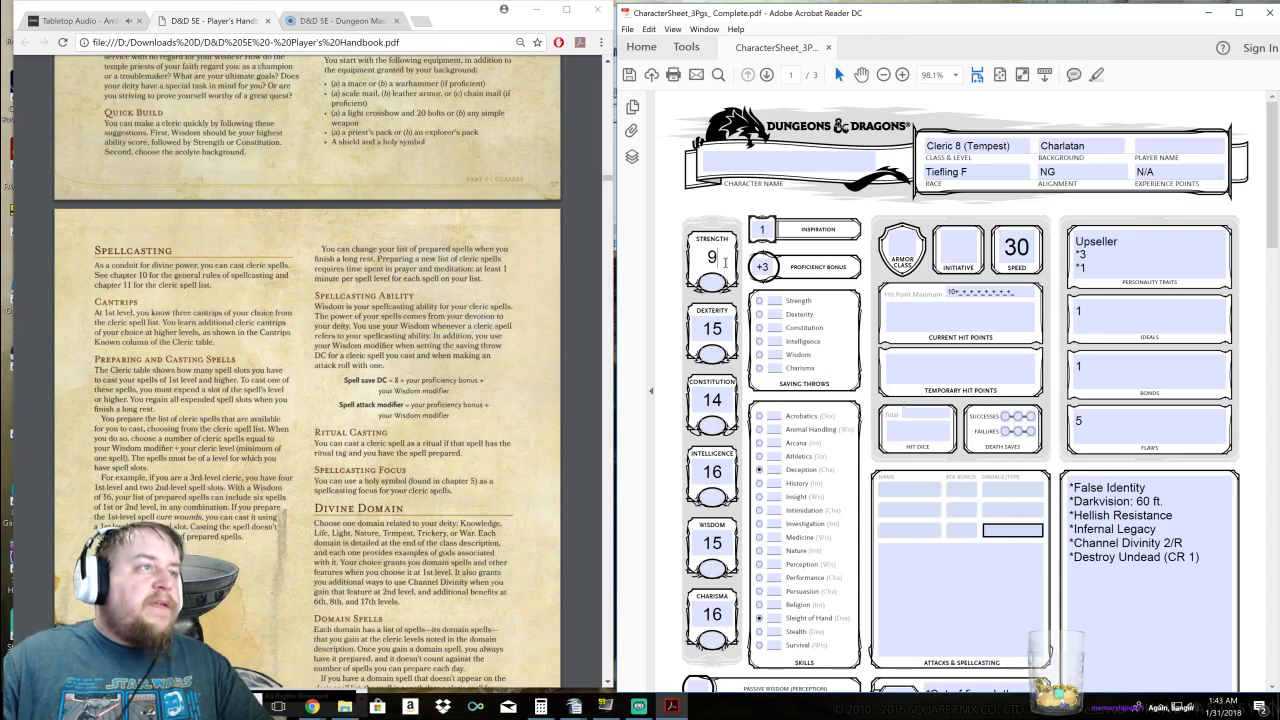
click(729, 326)
key(Tab)
key(Tab)
key(Tab)
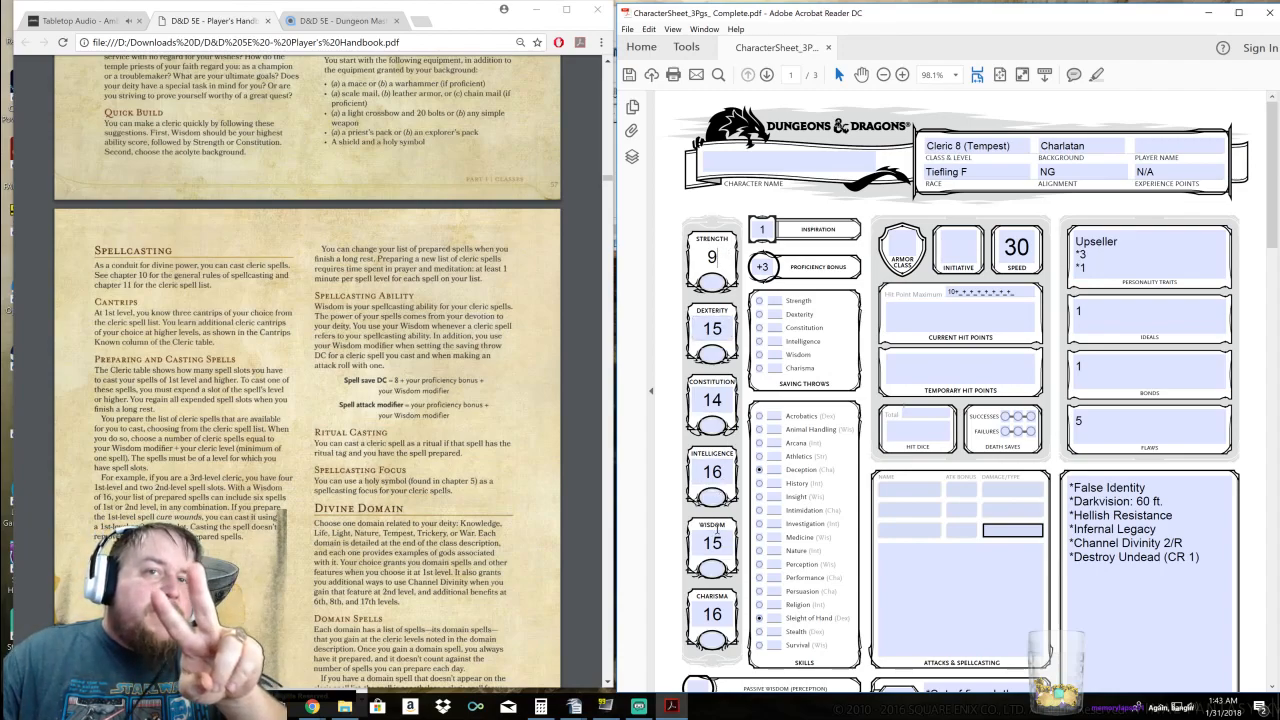
click(724, 542)
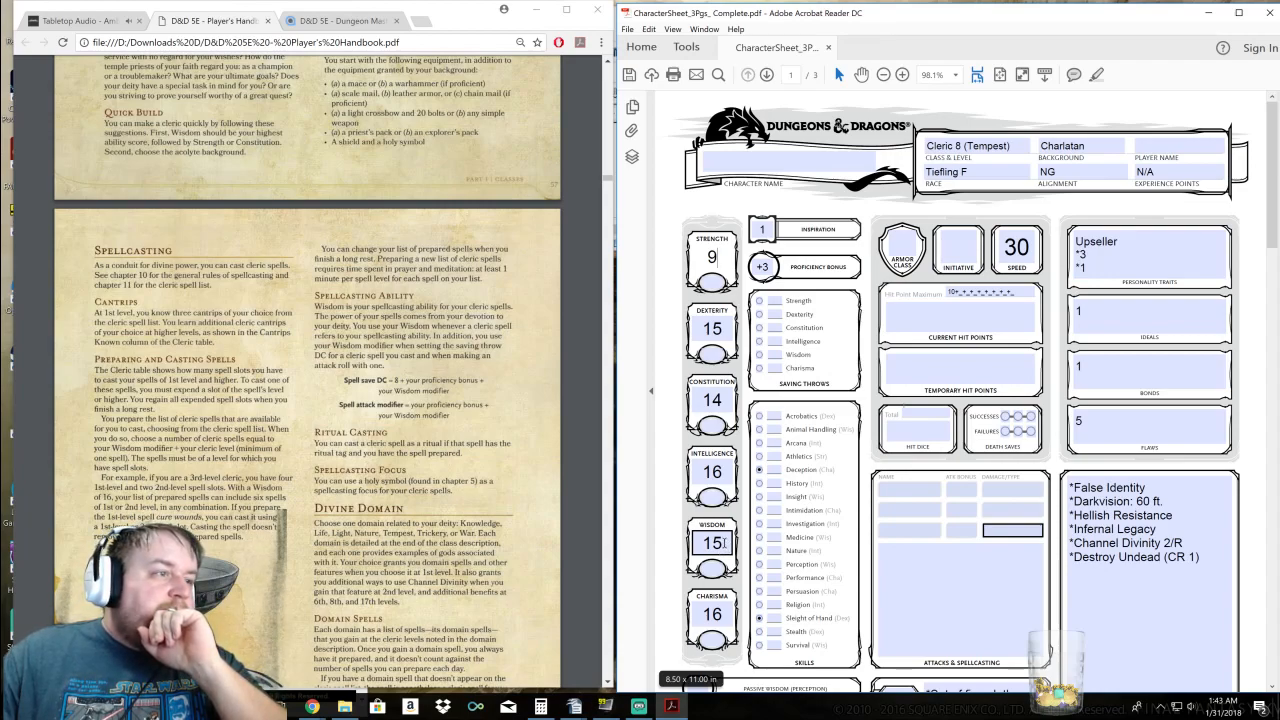
drag(724, 543, 716, 543)
text(7)
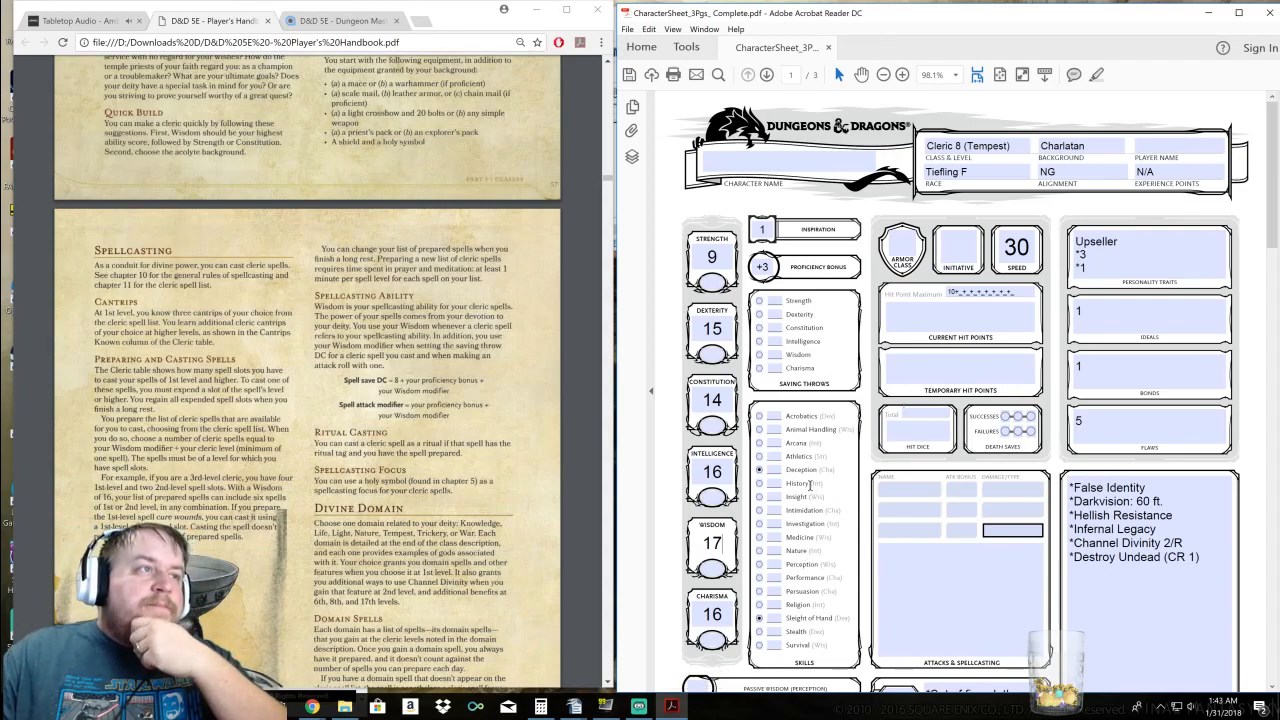
Review the Tempest Domain features and spells in the Player's Handbook, and return to the cleric class features page
scroll(400, 370, down, 4)
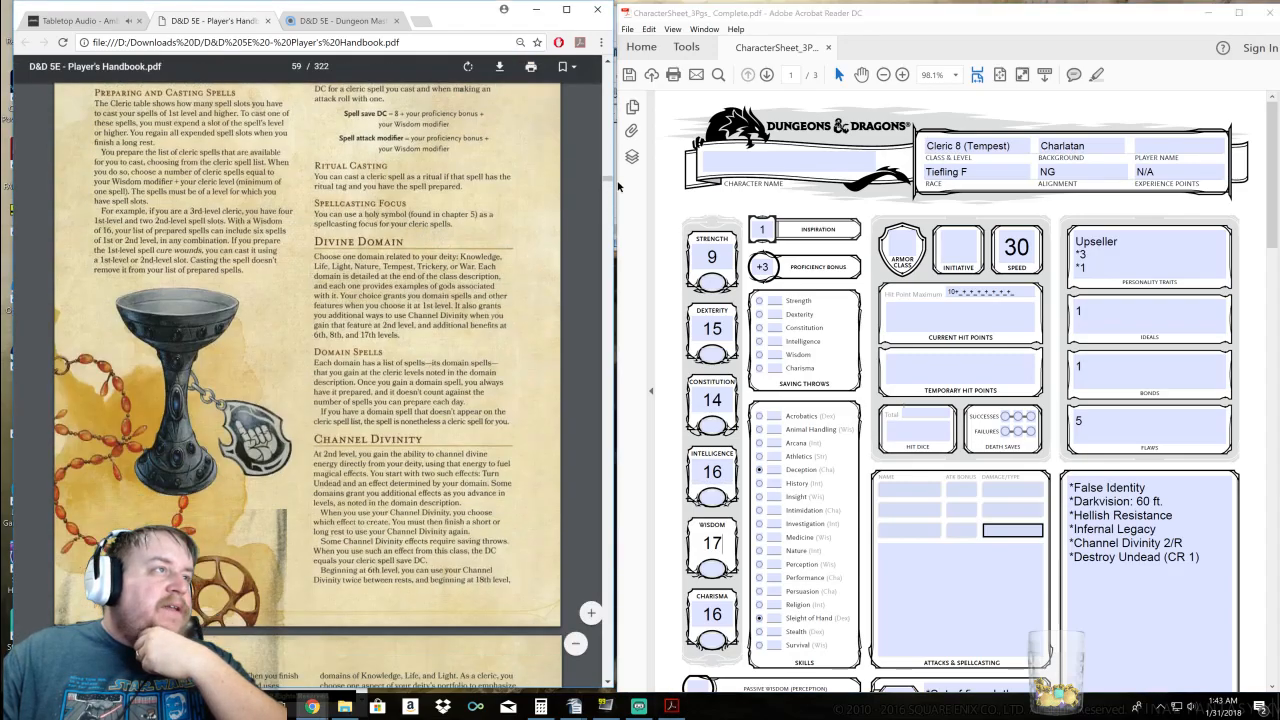
drag(606, 178, 605, 184)
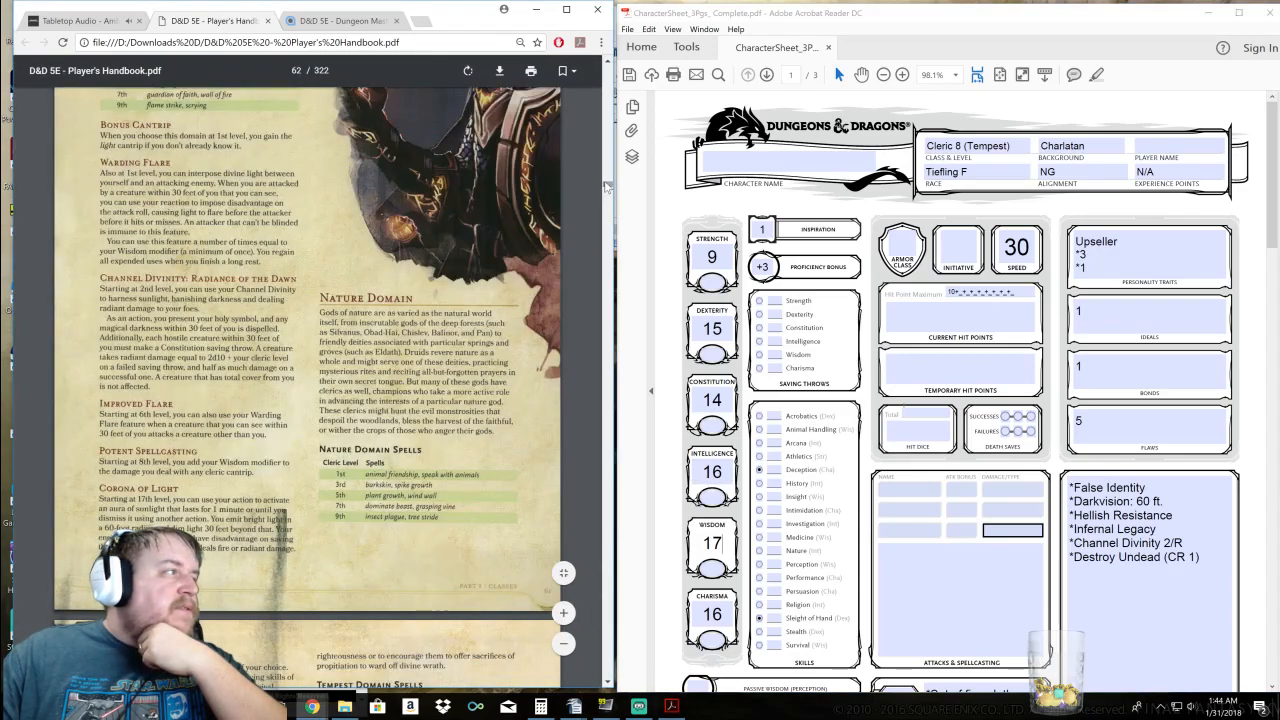
scroll(439, 303, down, 3)
scroll(460, 360, down, 2)
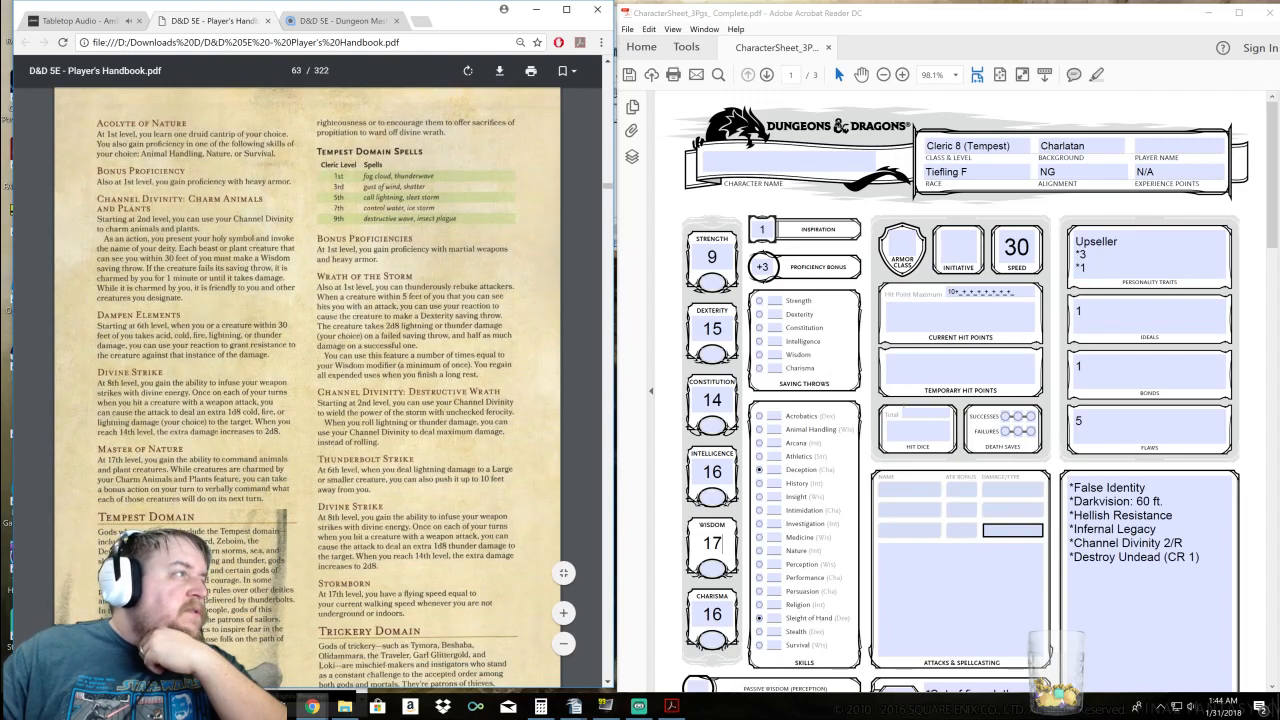
scroll(451, 411, up, 3)
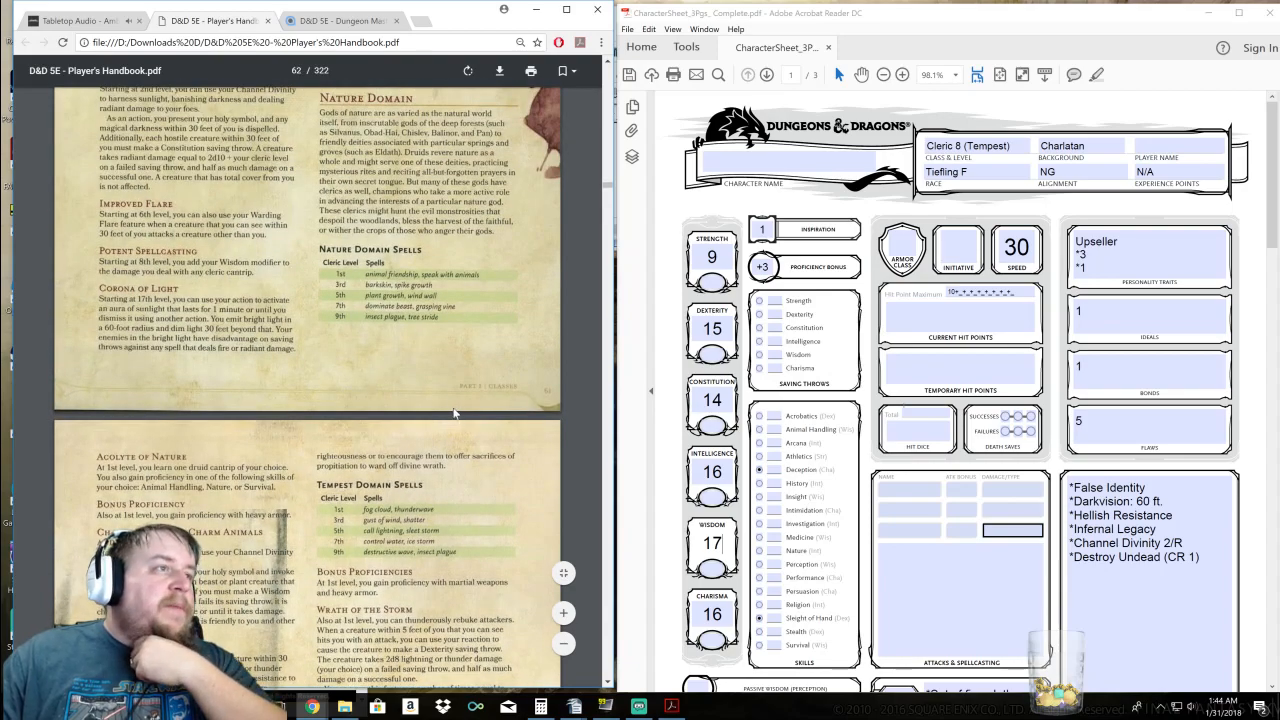
scroll(443, 440, up, 10)
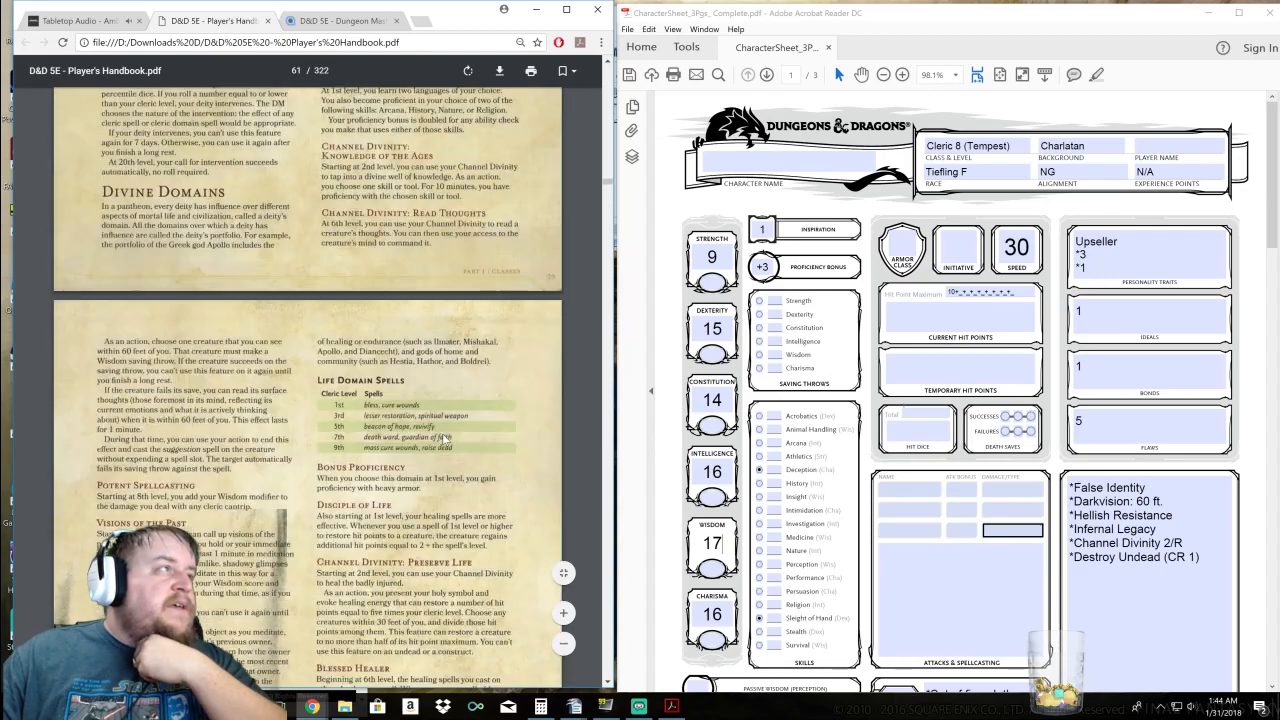
scroll(443, 438, up, 10)
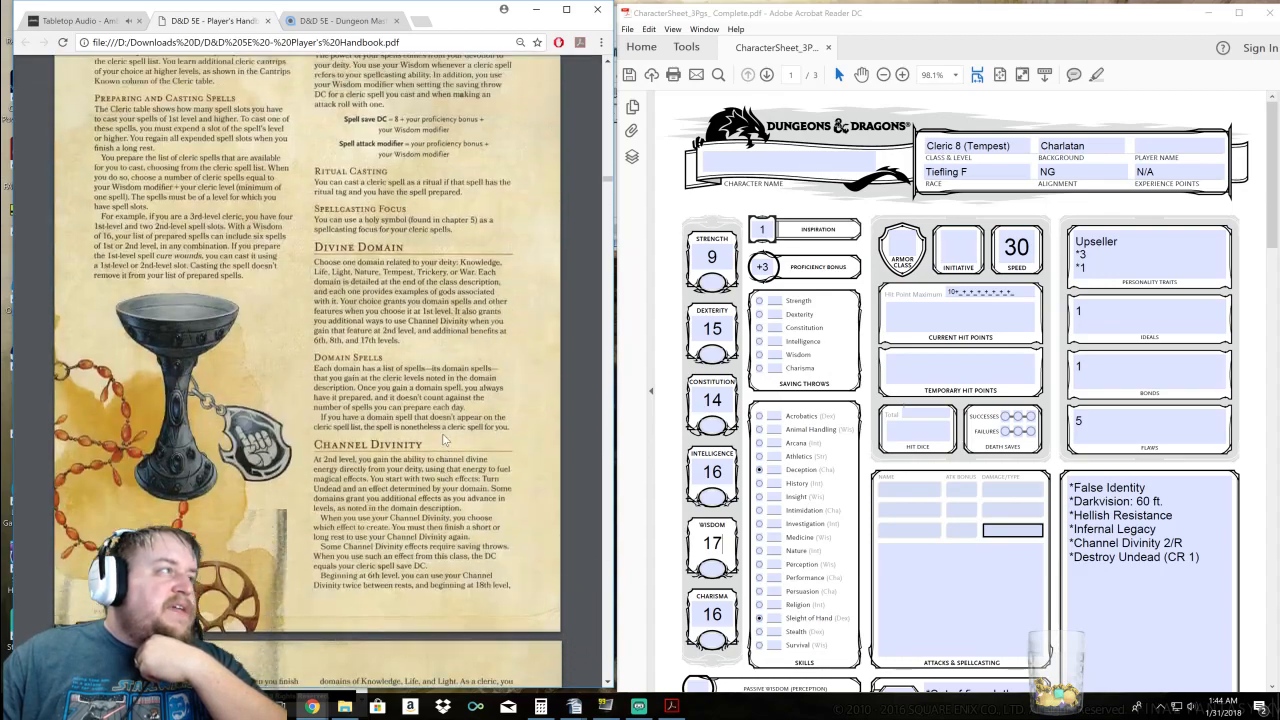
scroll(444, 441, up, 4)
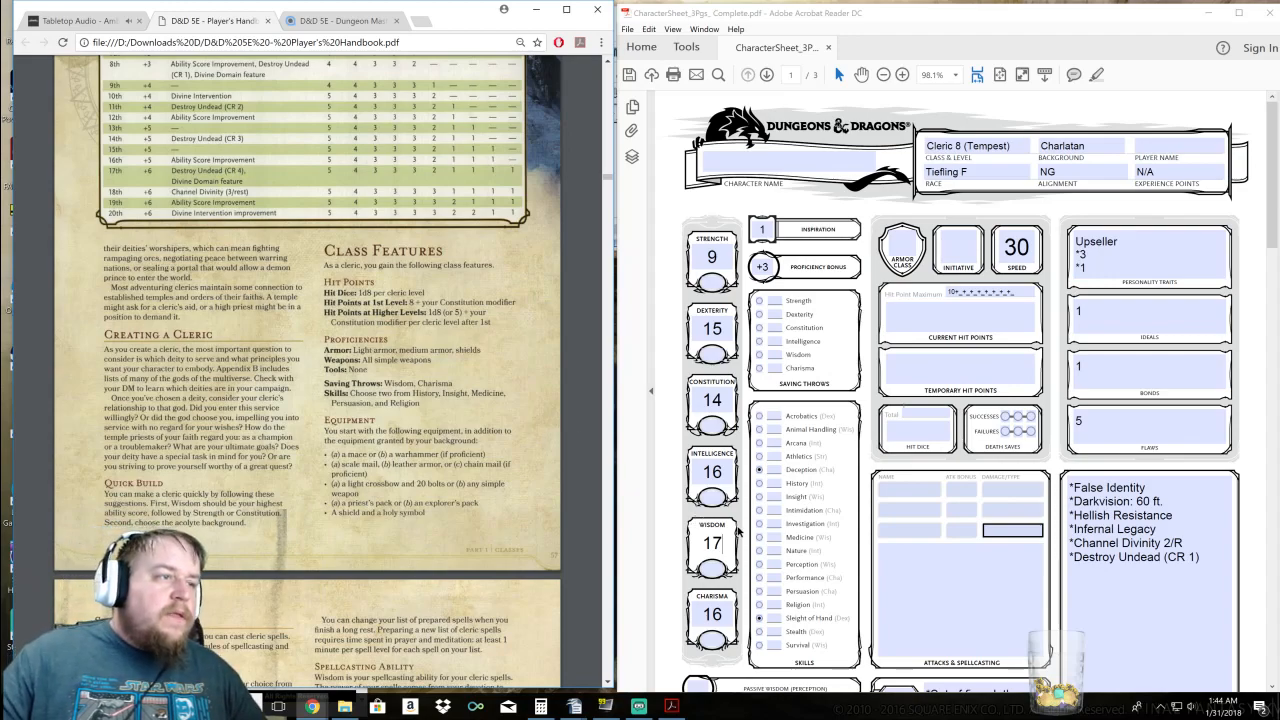
Set the Wisdom score to 18 and the Dexterity score to 16
click(729, 469)
click(729, 542)
key(shift+Left)
text(8)
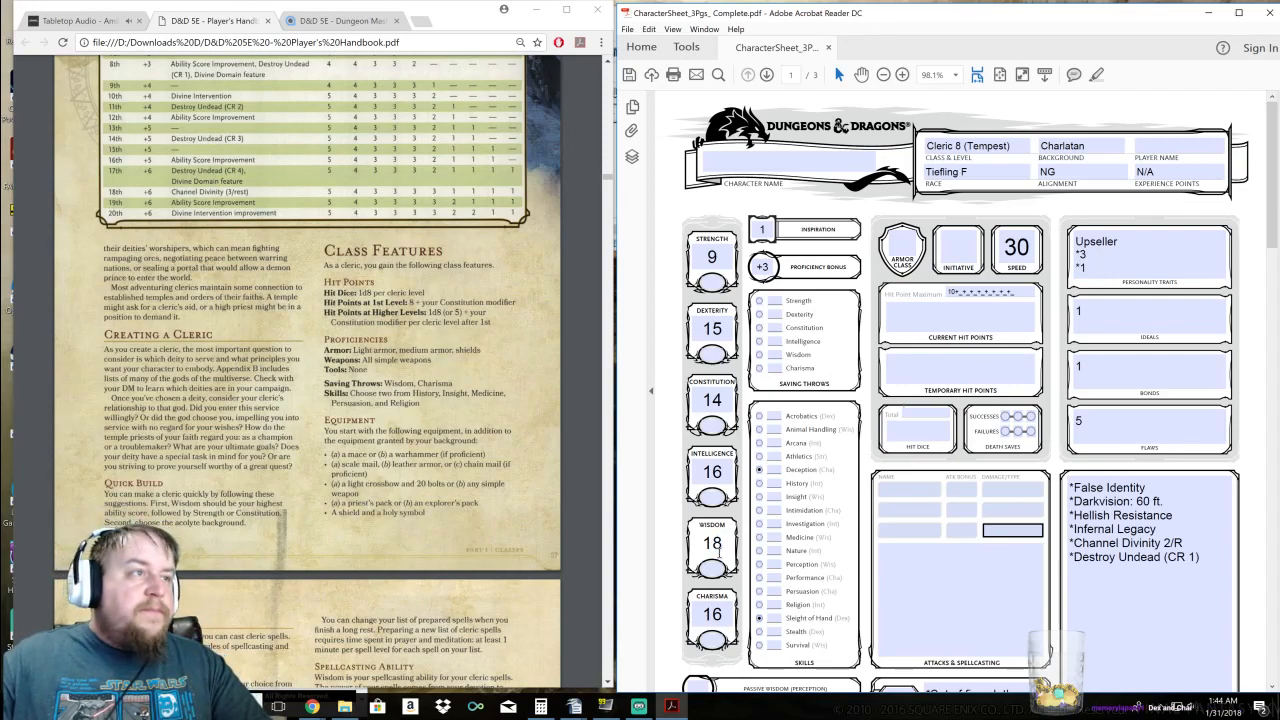
click(716, 327)
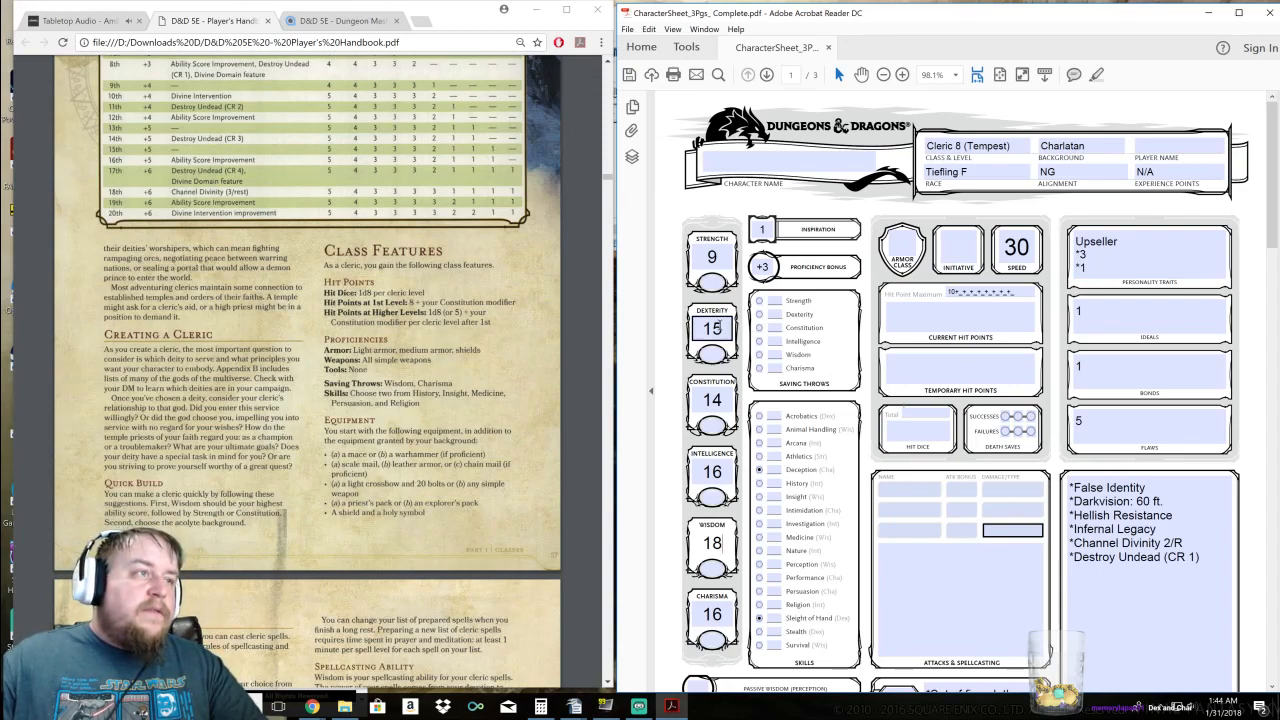
drag(716, 327, 724, 328)
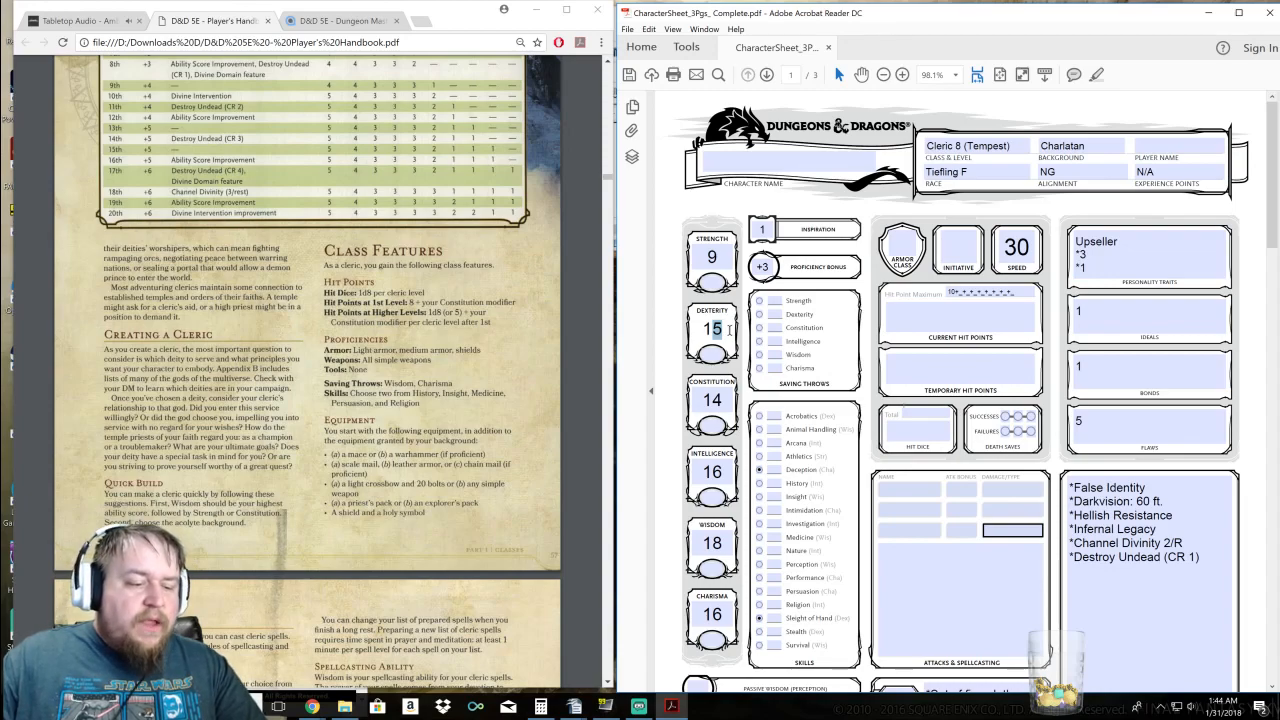
text(6)
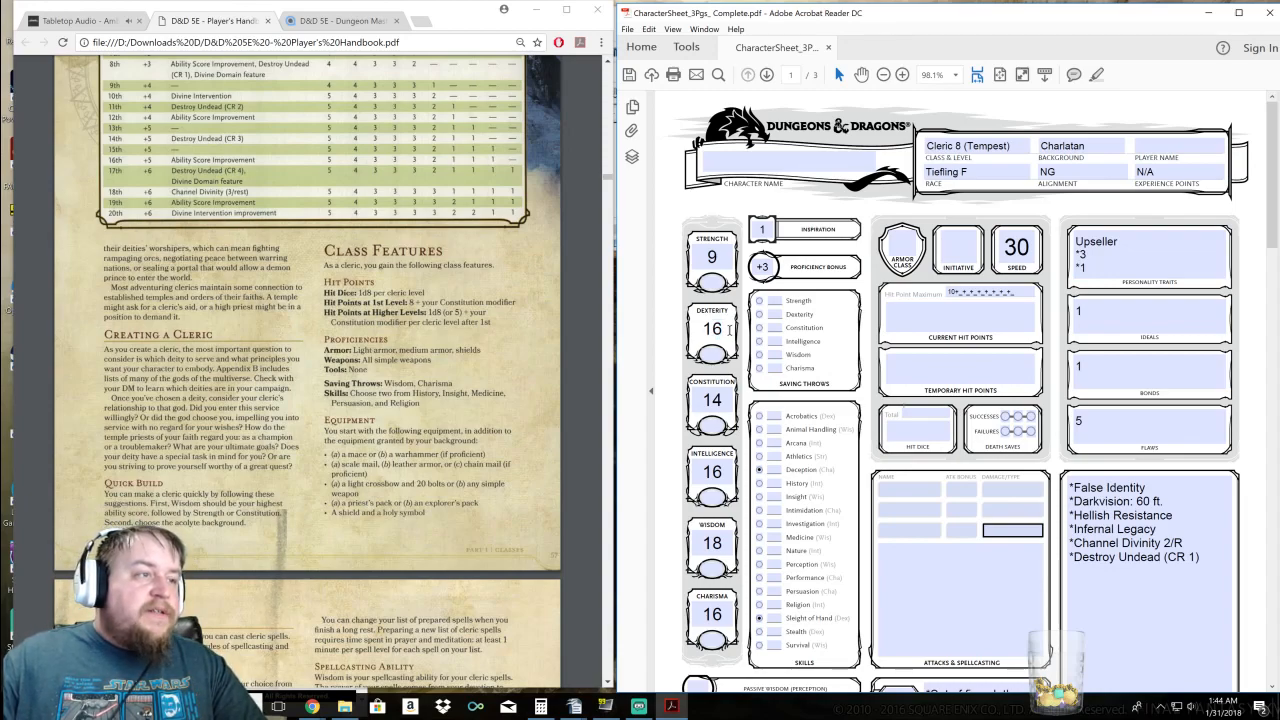
Enter the ability modifiers: Strength -1, Dexterity +3, Constitution +2, Intelligence +3, Wisdom +4 and Charisma +3
click(715, 283)
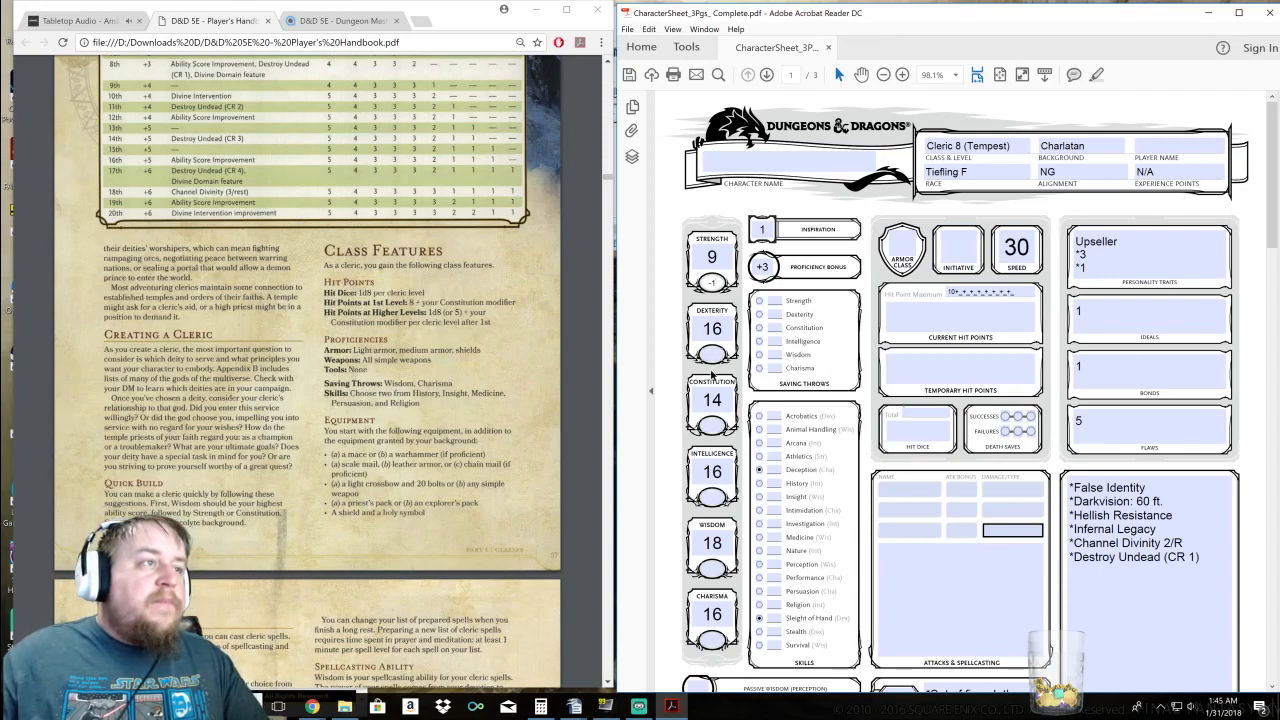
click(713, 354)
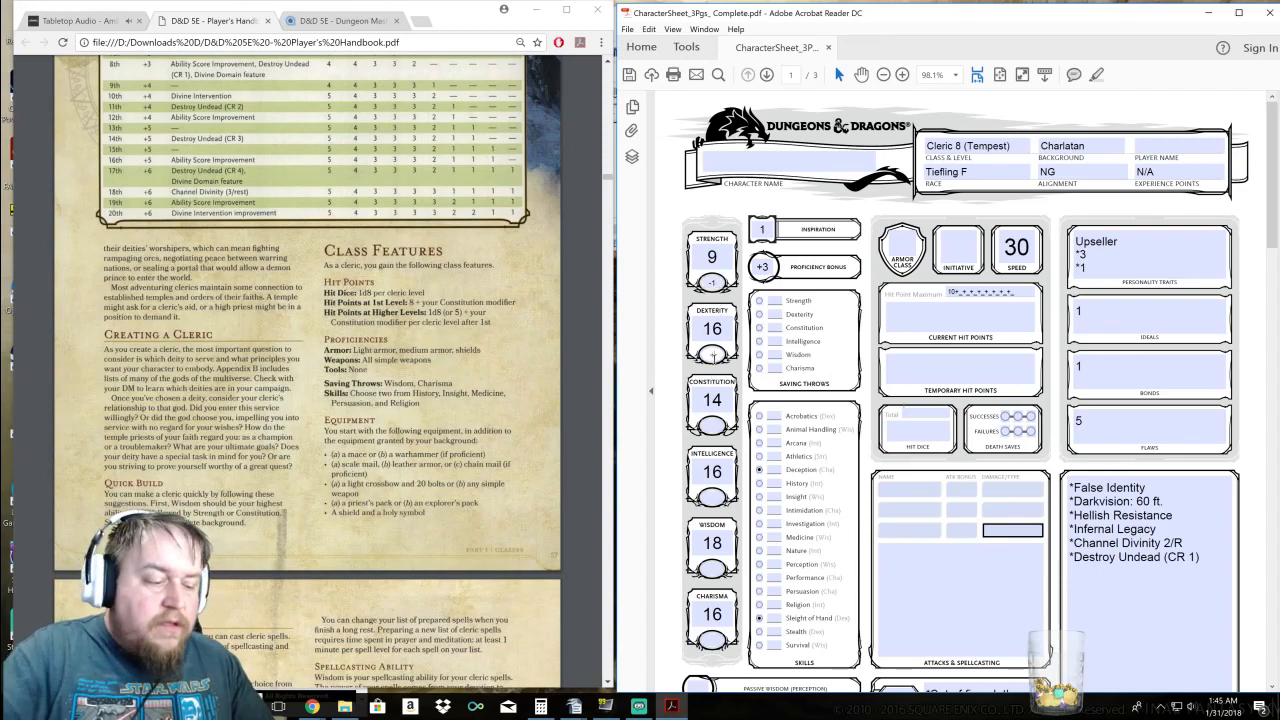
click(713, 426)
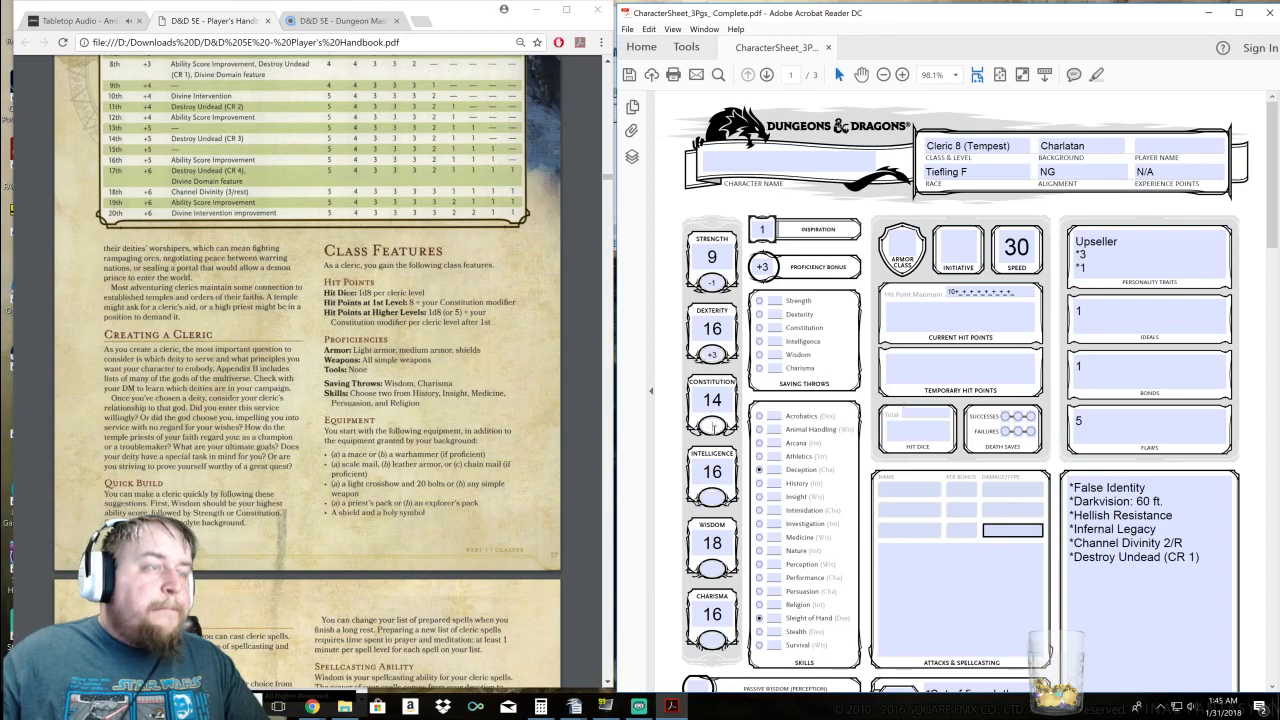
click(712, 497)
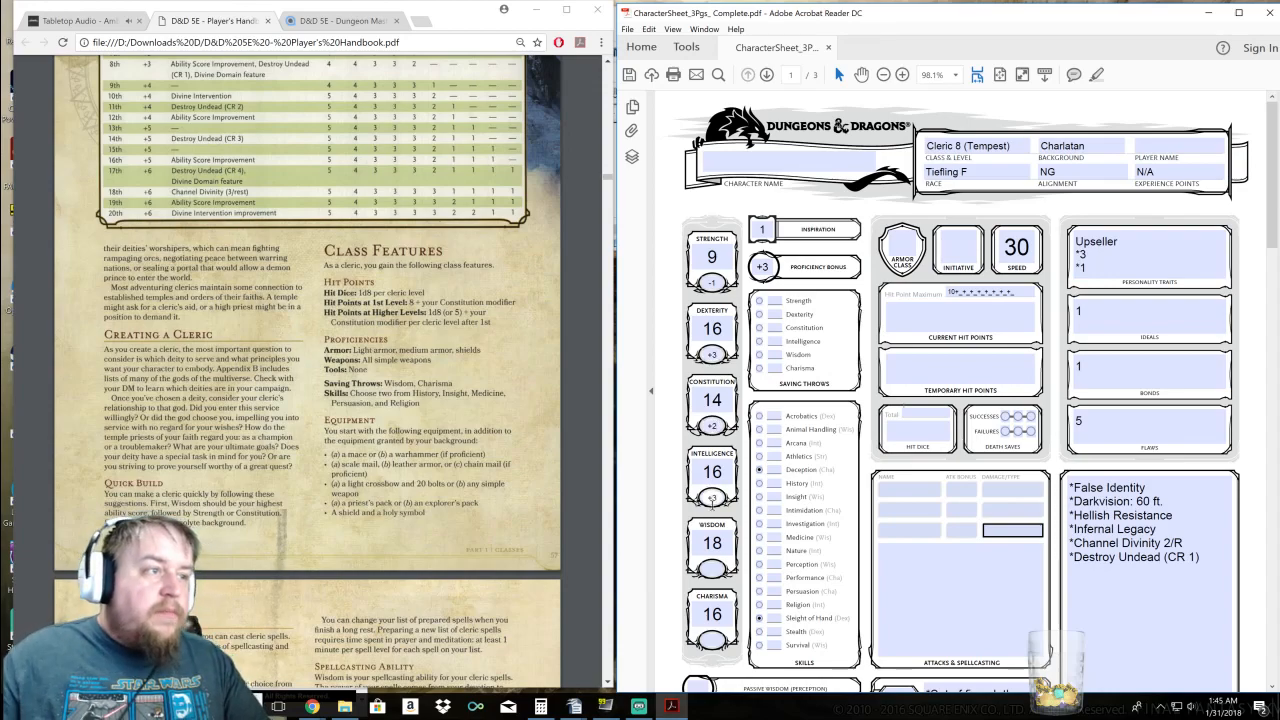
click(714, 567)
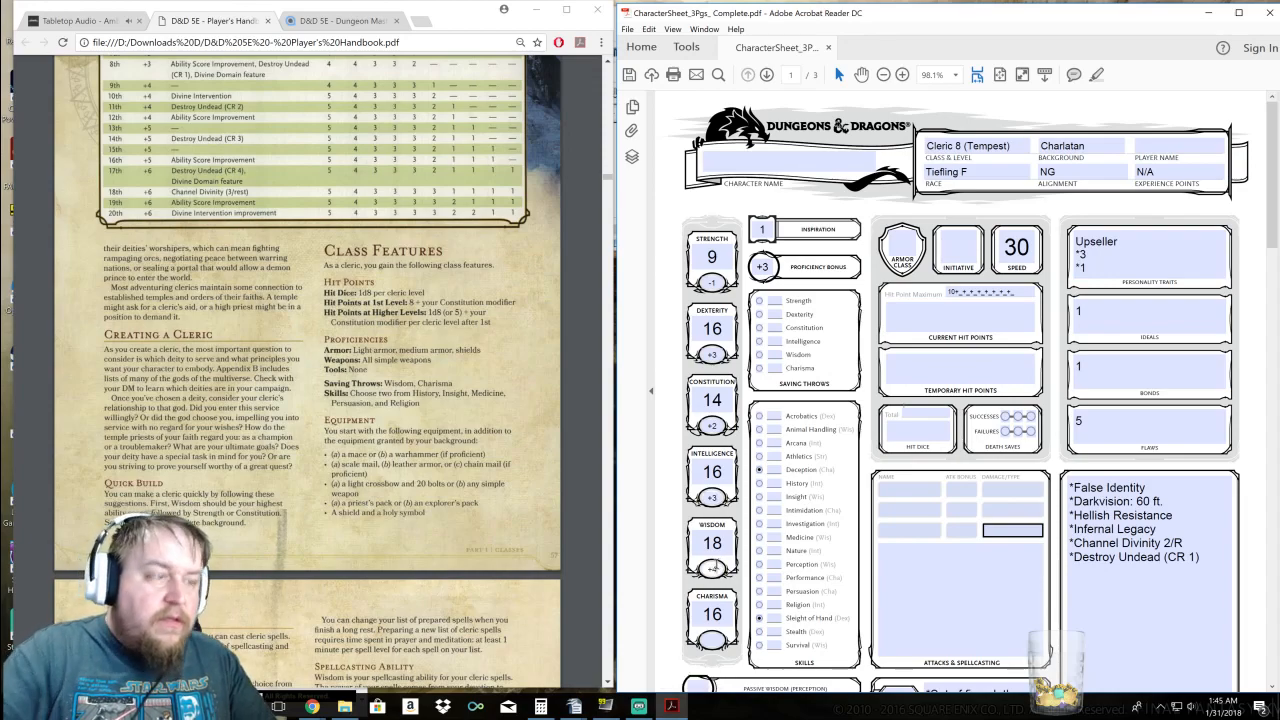
click(712, 638)
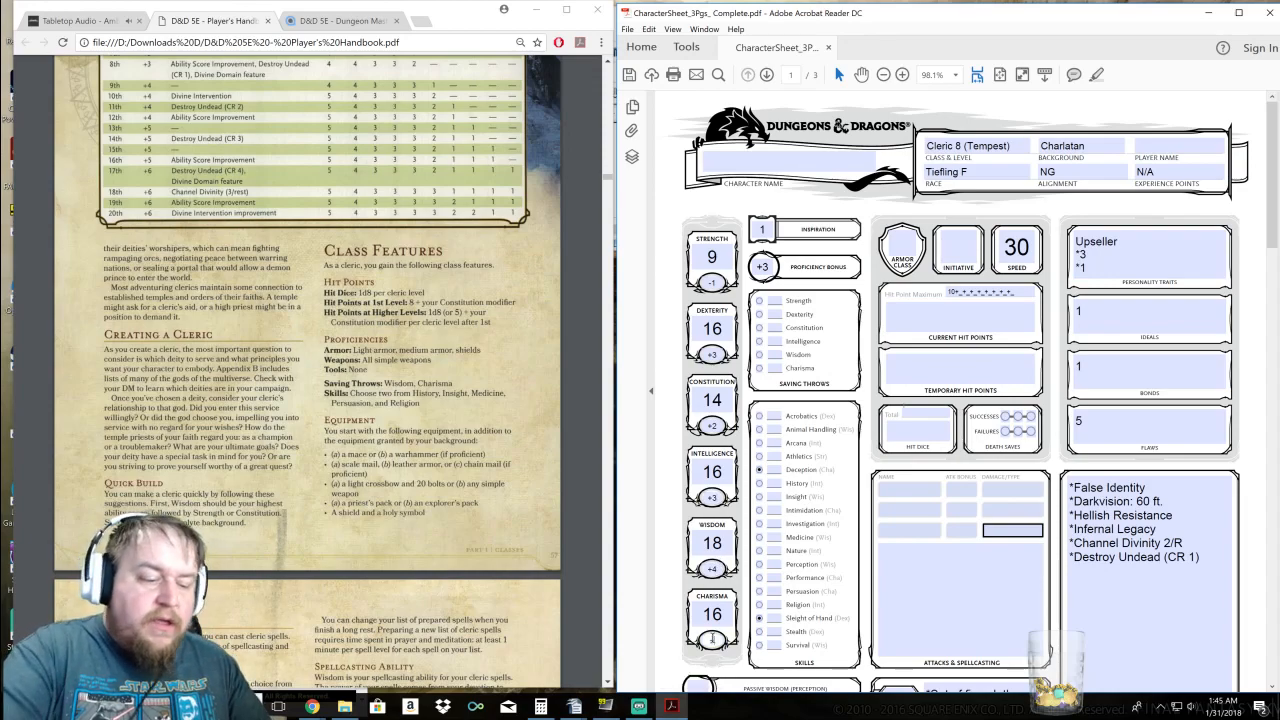
click(852, 492)
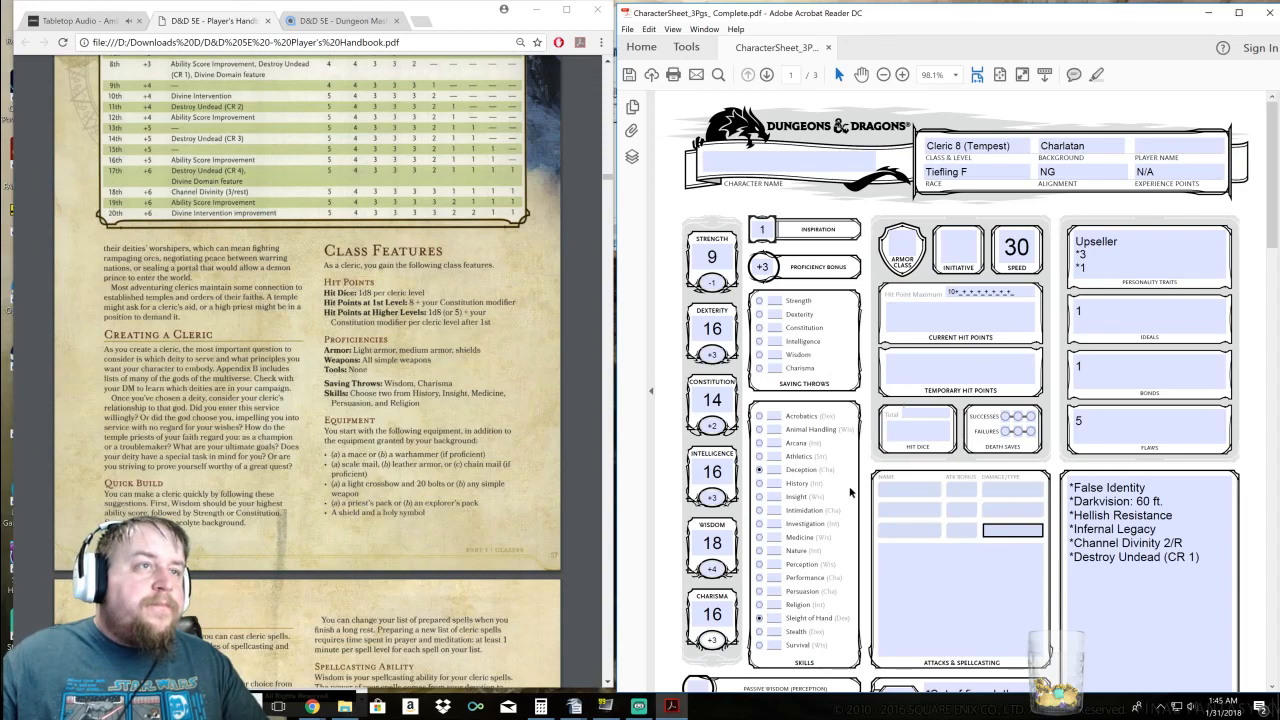
Change the starting number in the hit point maximum formula to 12, keeping the blanks after it
click(965, 327)
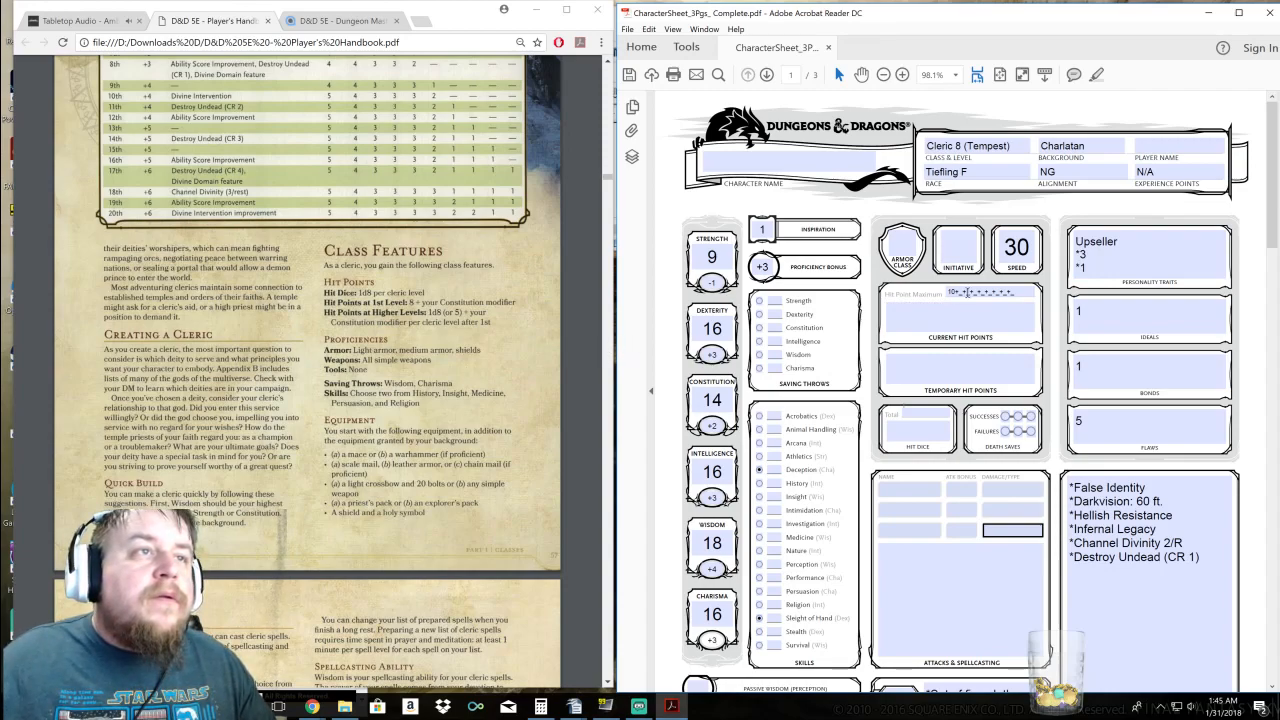
click(1021, 291)
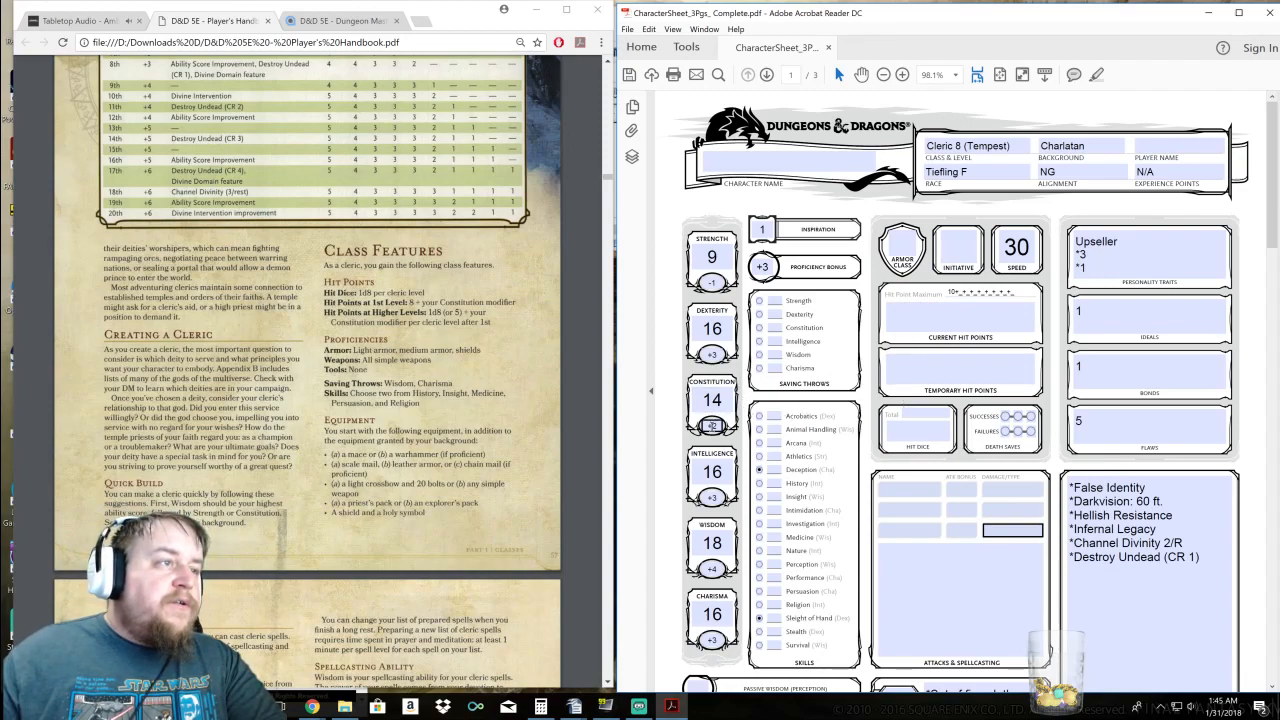
drag(961, 292, 963, 292)
text(12)
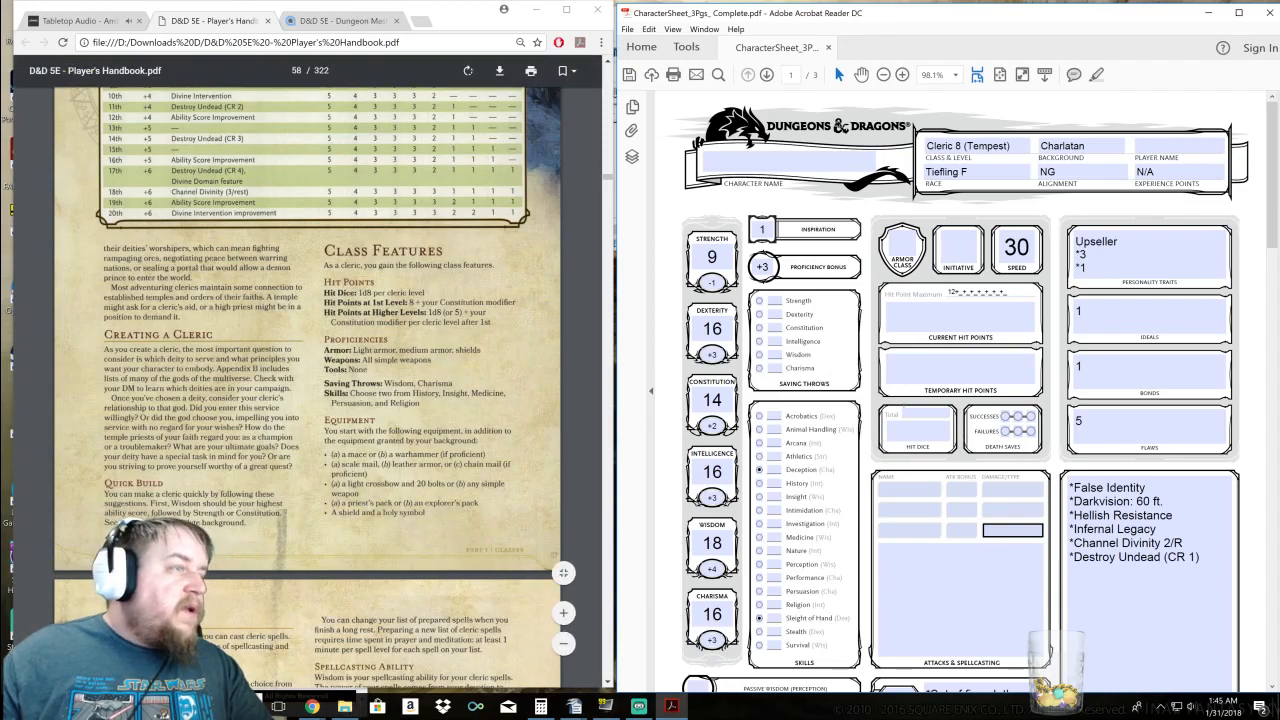
Switch to the Dungeons & Dragons Dice Roller, reset it and roll 7d8 for hit points
mouse_move(318, 706)
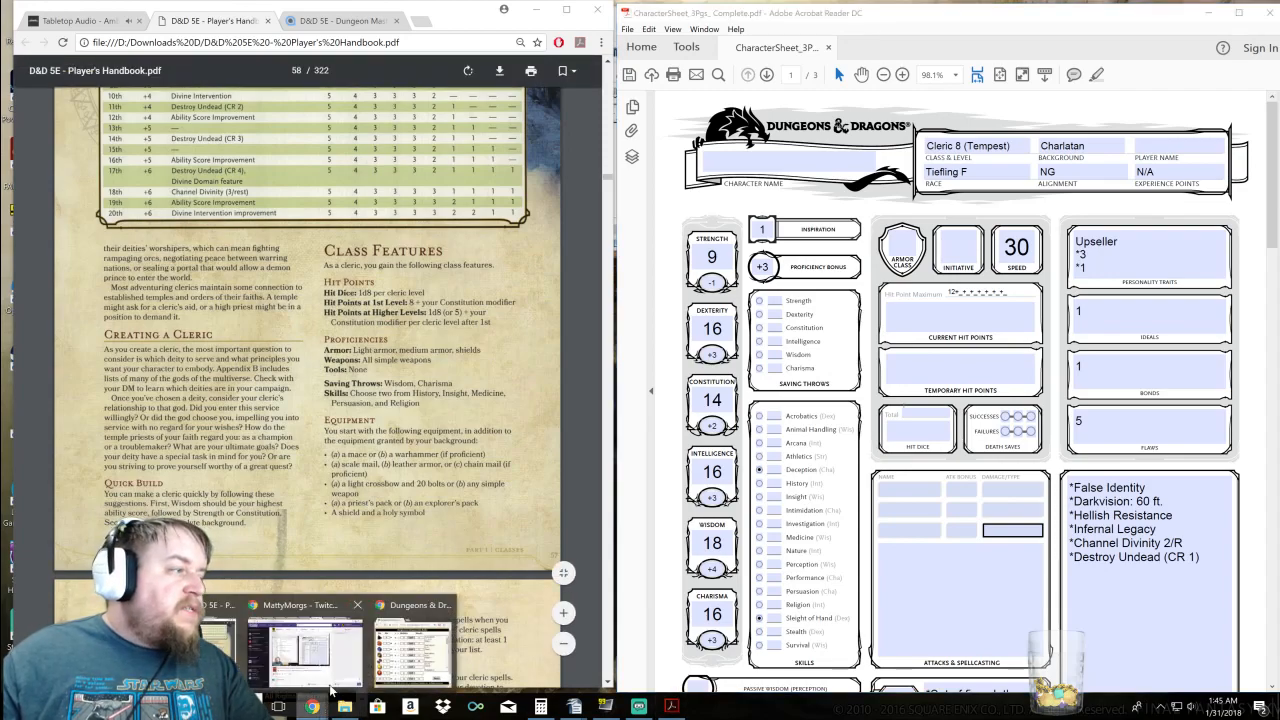
click(391, 661)
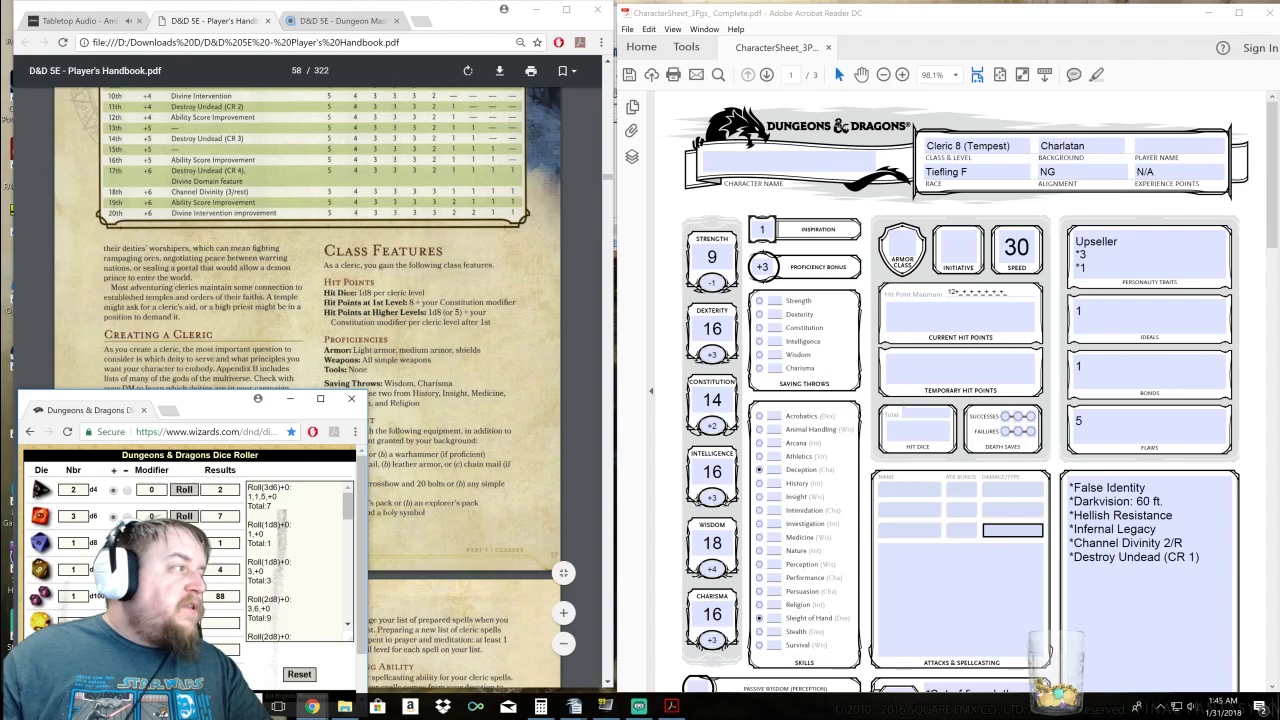
click(295, 674)
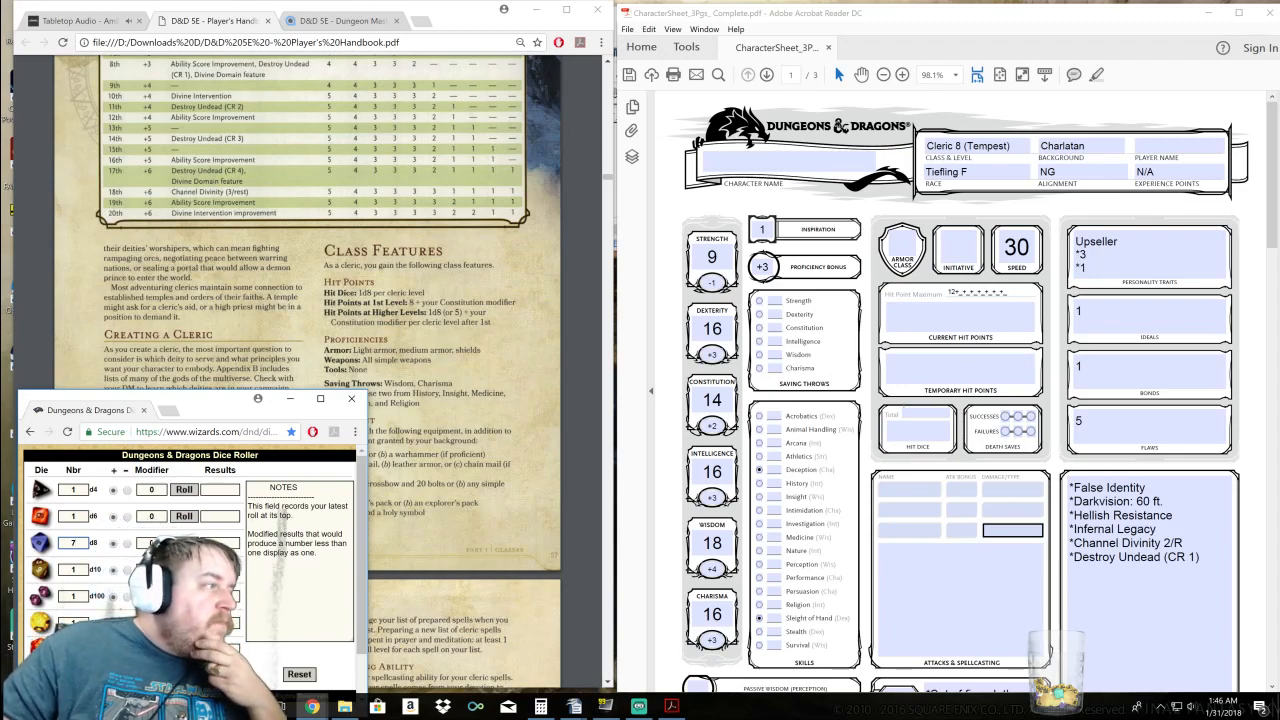
click(962, 294)
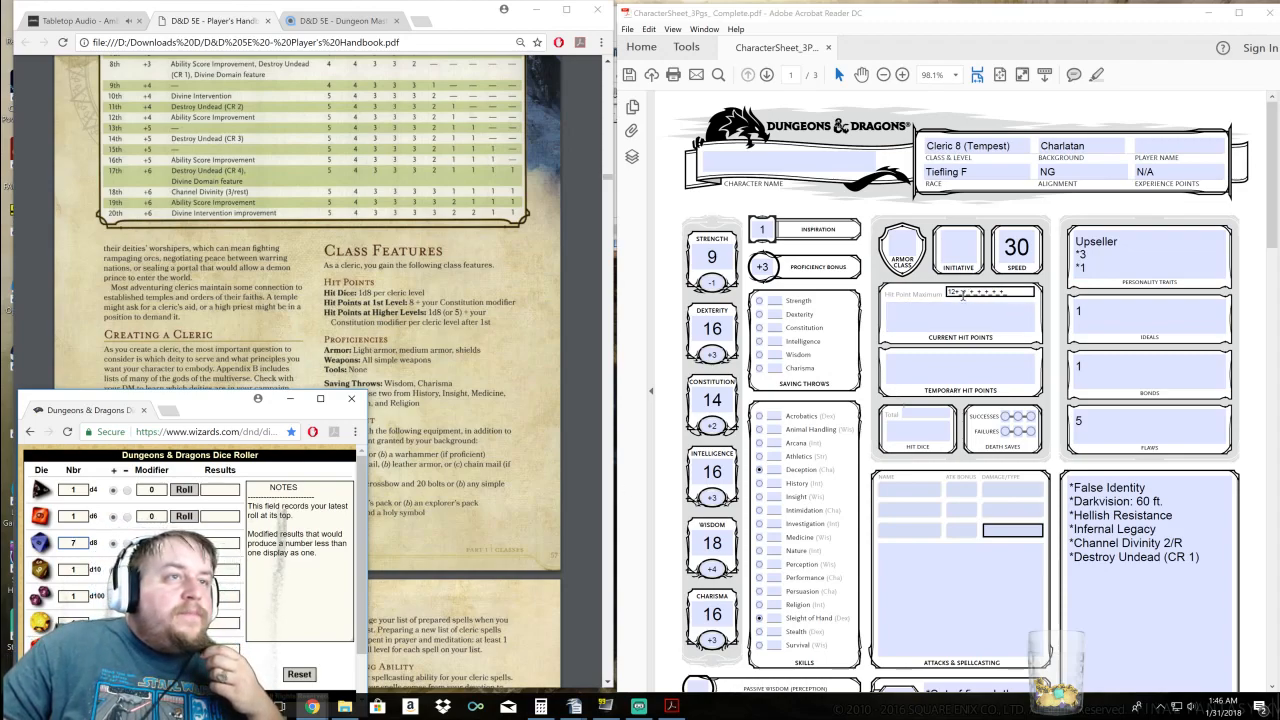
key(alt+Tab)
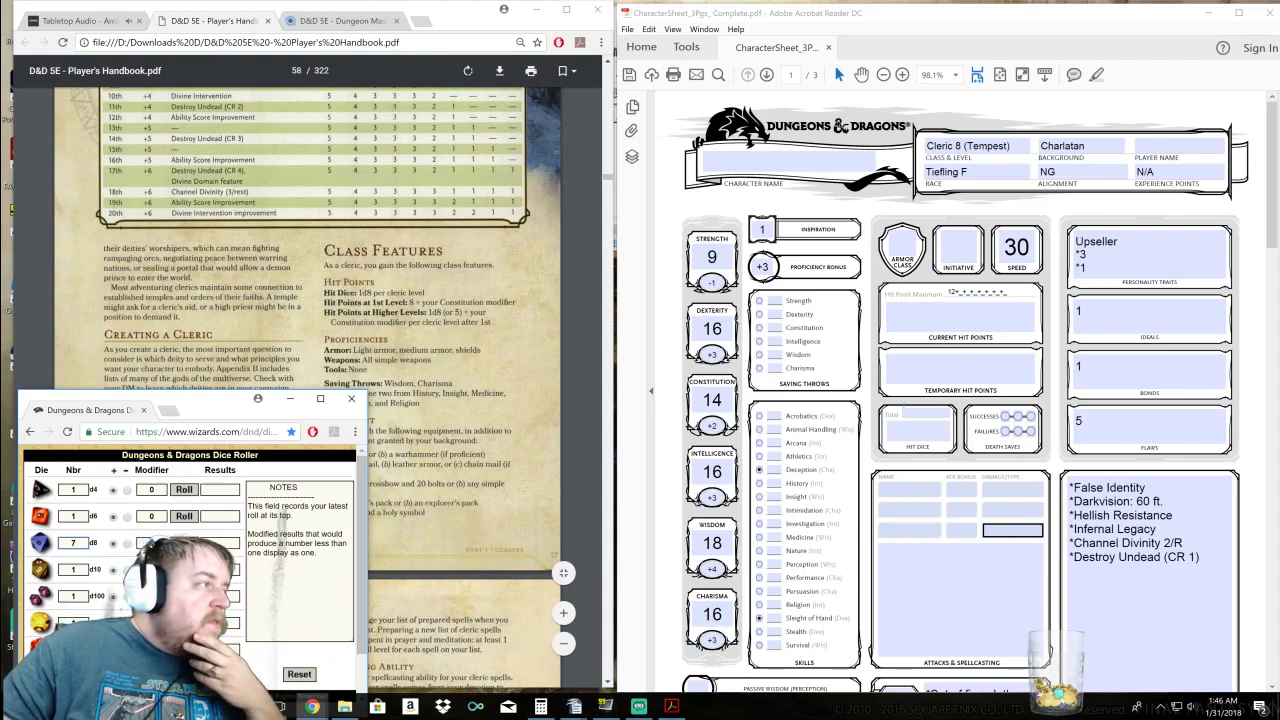
key(Return)
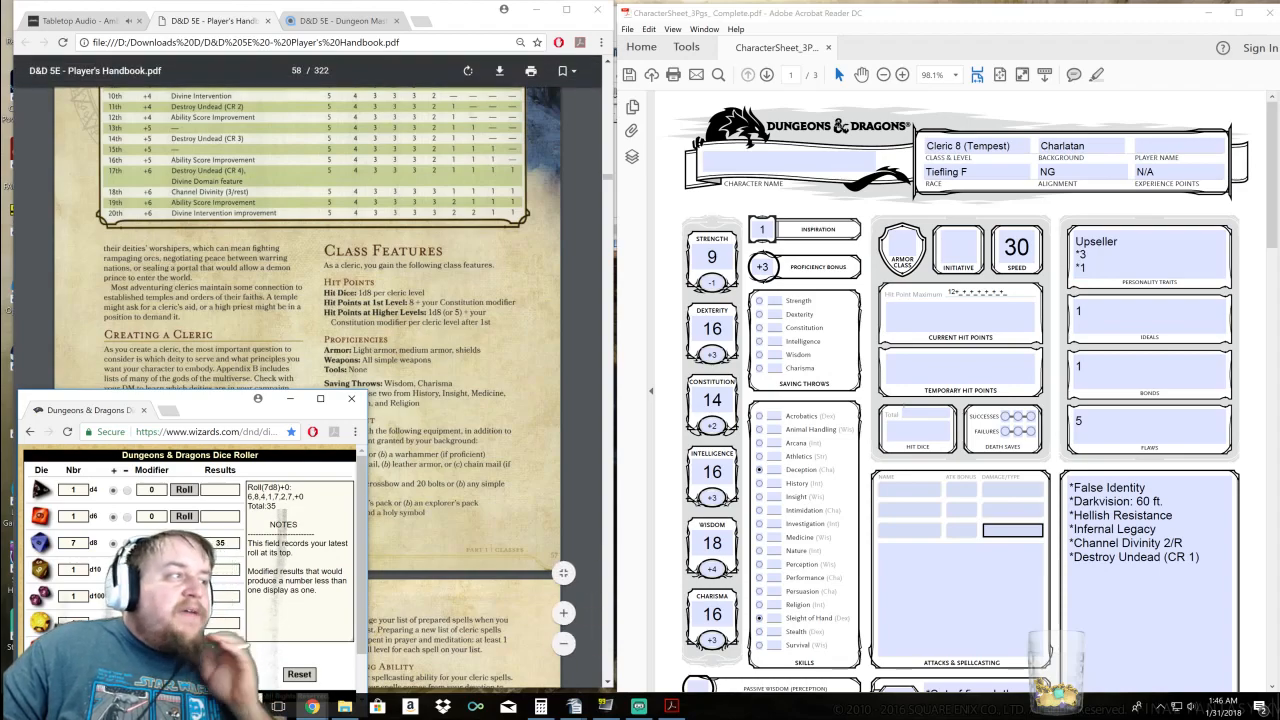
Replace the hit point maximum formula with 61, and set current hit points to 61 and temporary hit points to 0
click(964, 292)
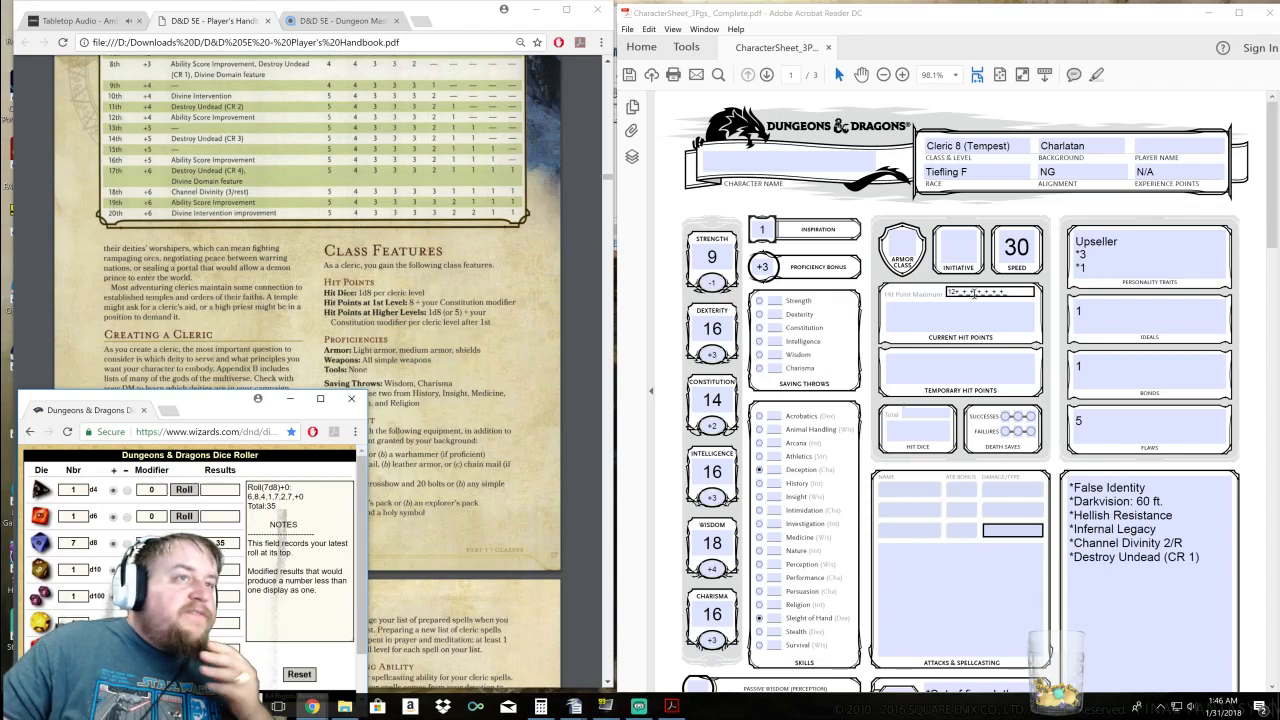
drag(1016, 292, 946, 292)
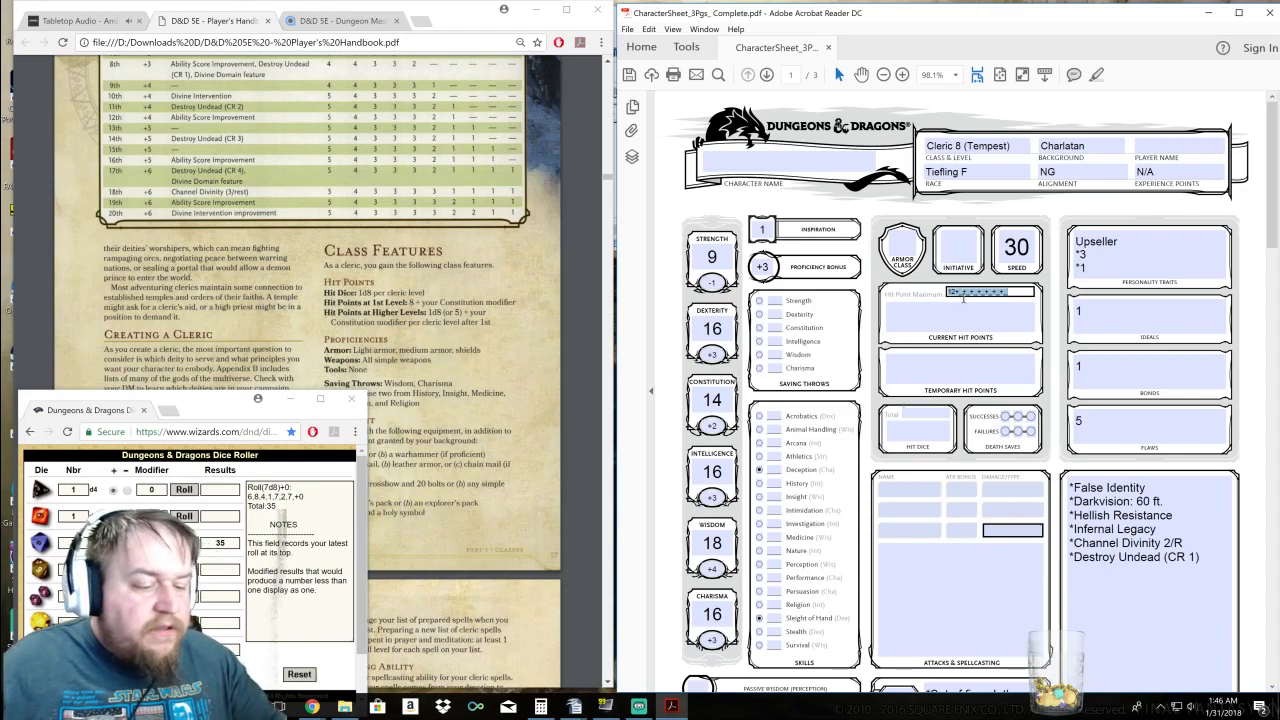
text(61)
click(980, 316)
text(61)
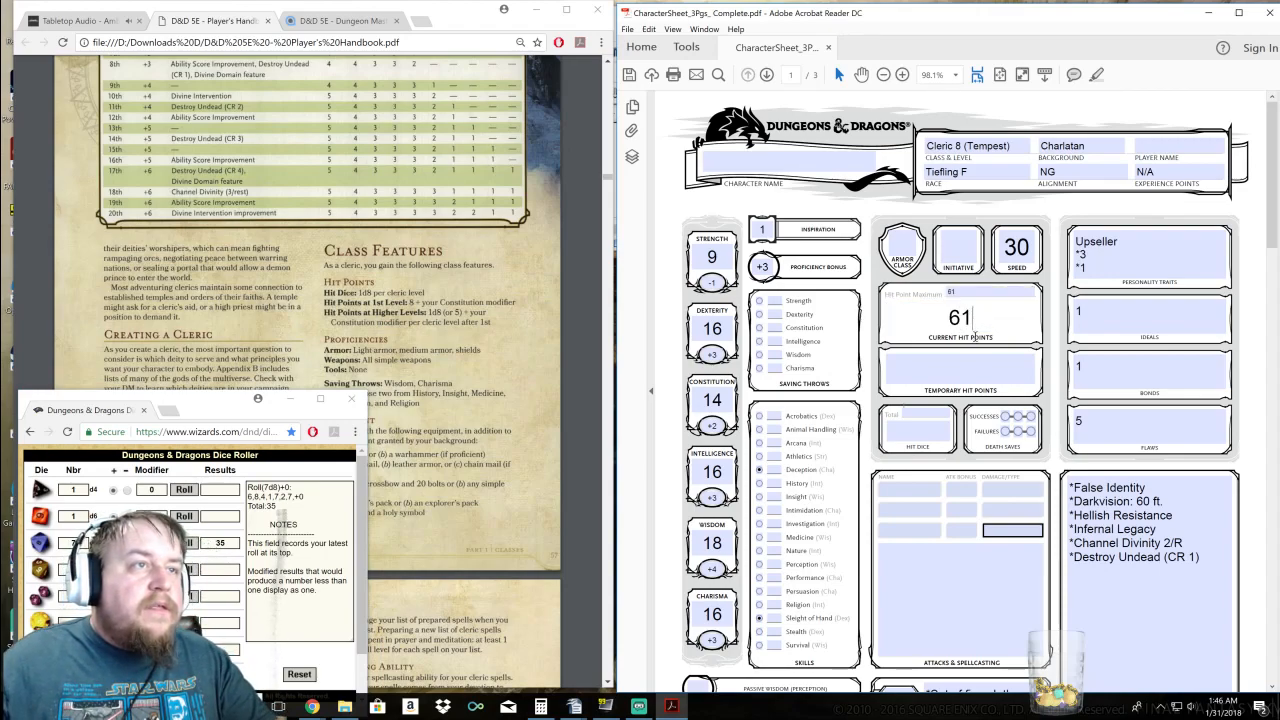
click(977, 368)
text(0)
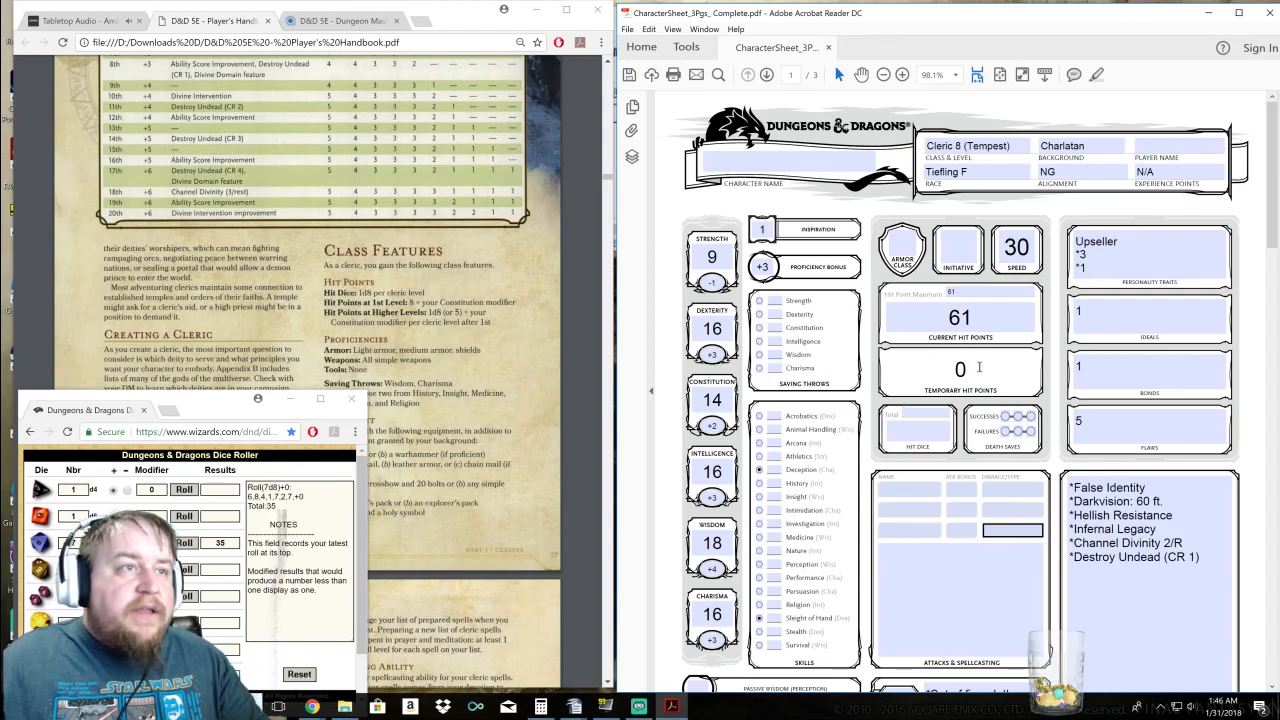
Enter 8d8 as both the total and the current hit dice
click(935, 414)
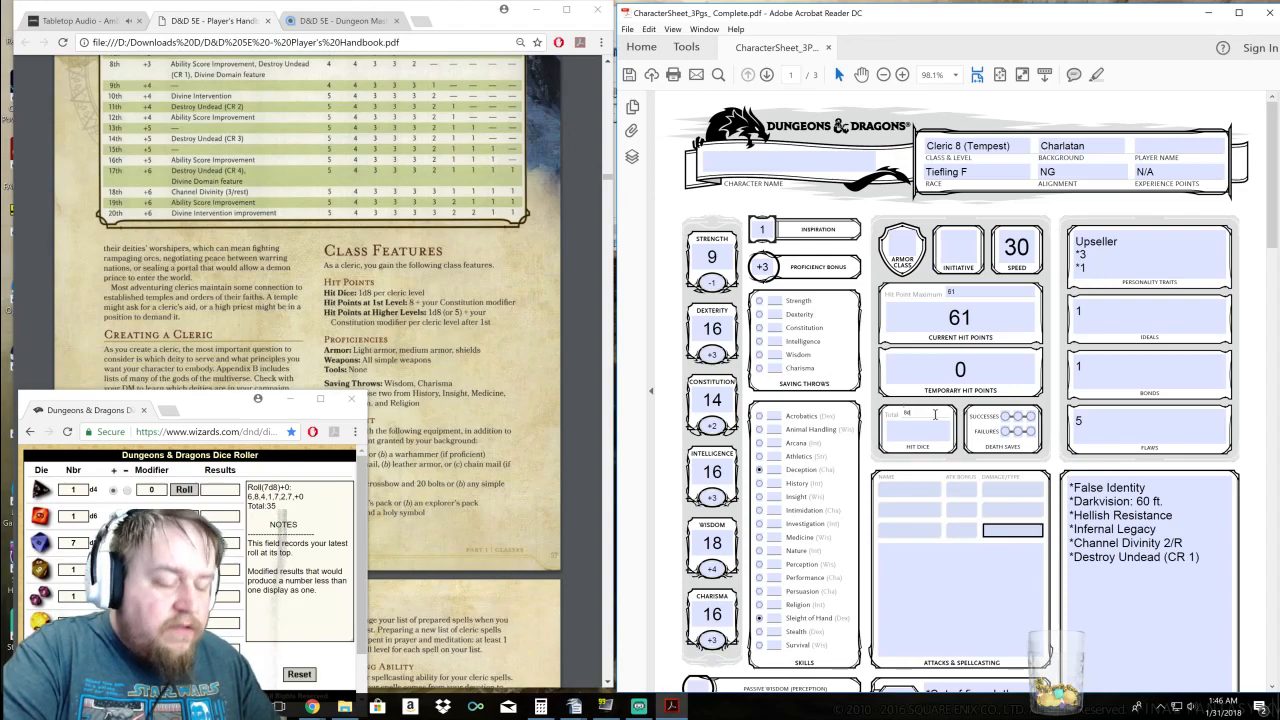
click(906, 431)
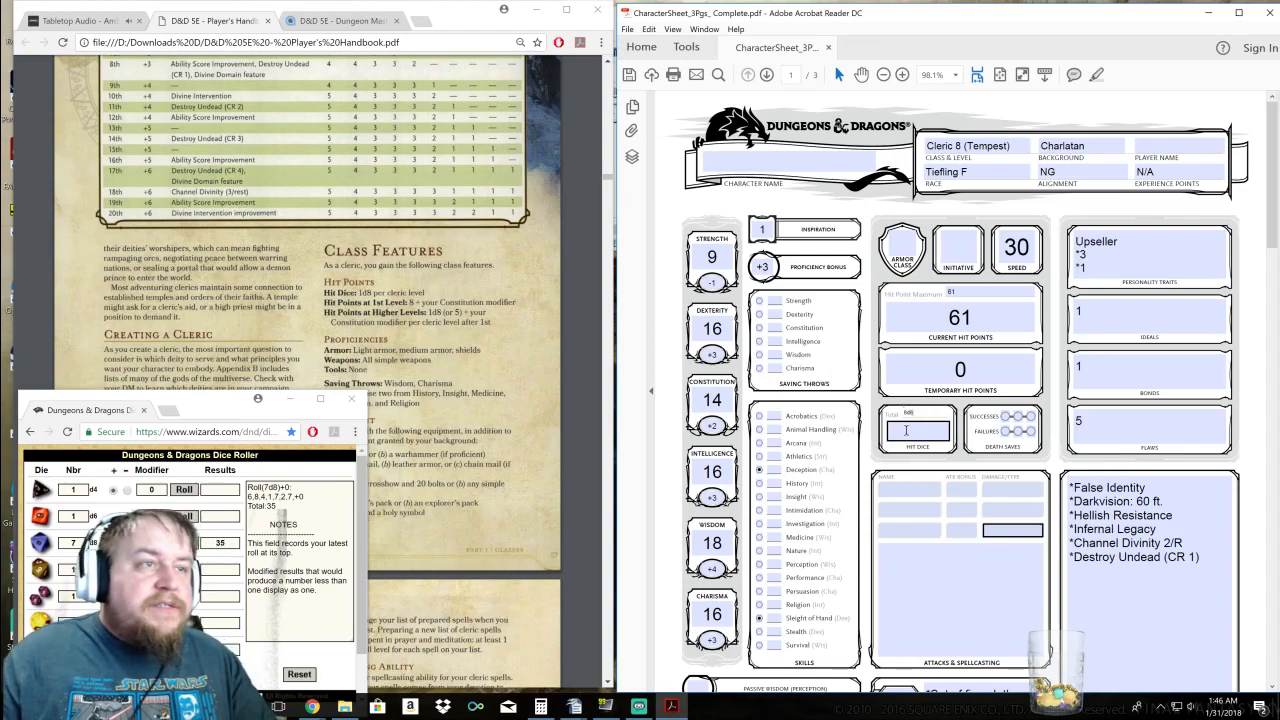
text(8d8)
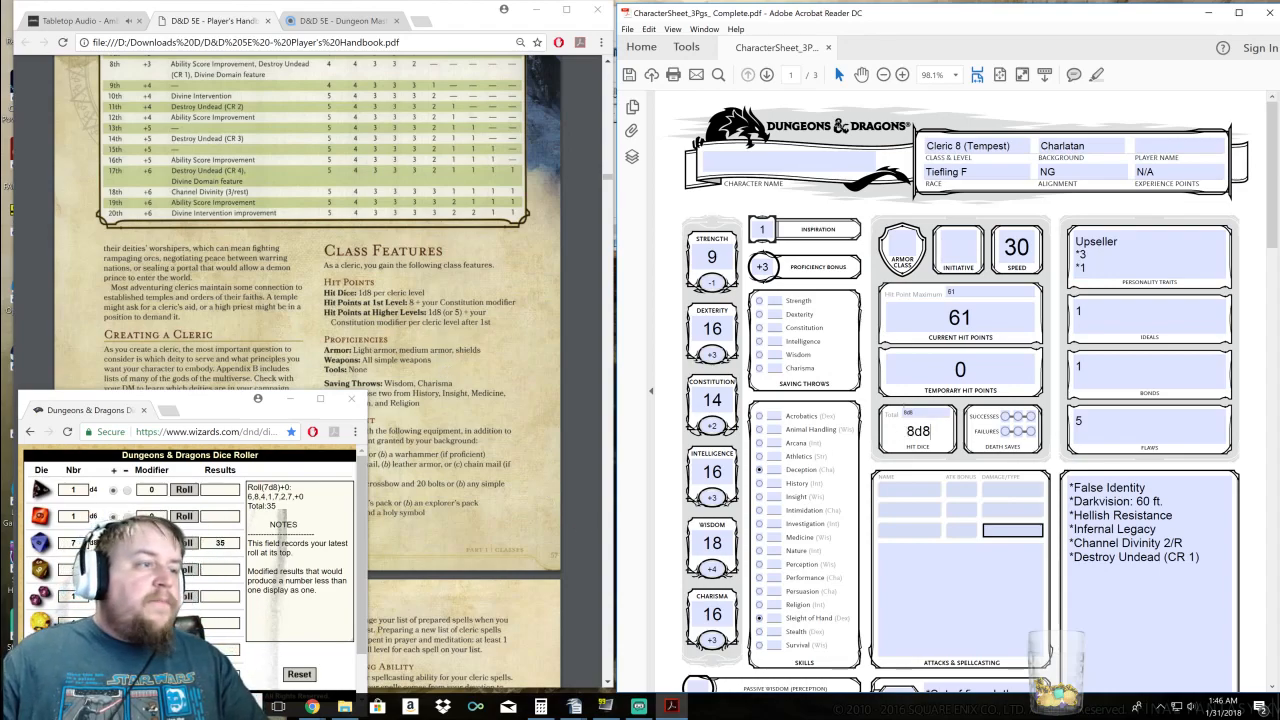
Add the line "*Simple weapons, all armor, shields" below the languages in the other proficiencies box
click(484, 408)
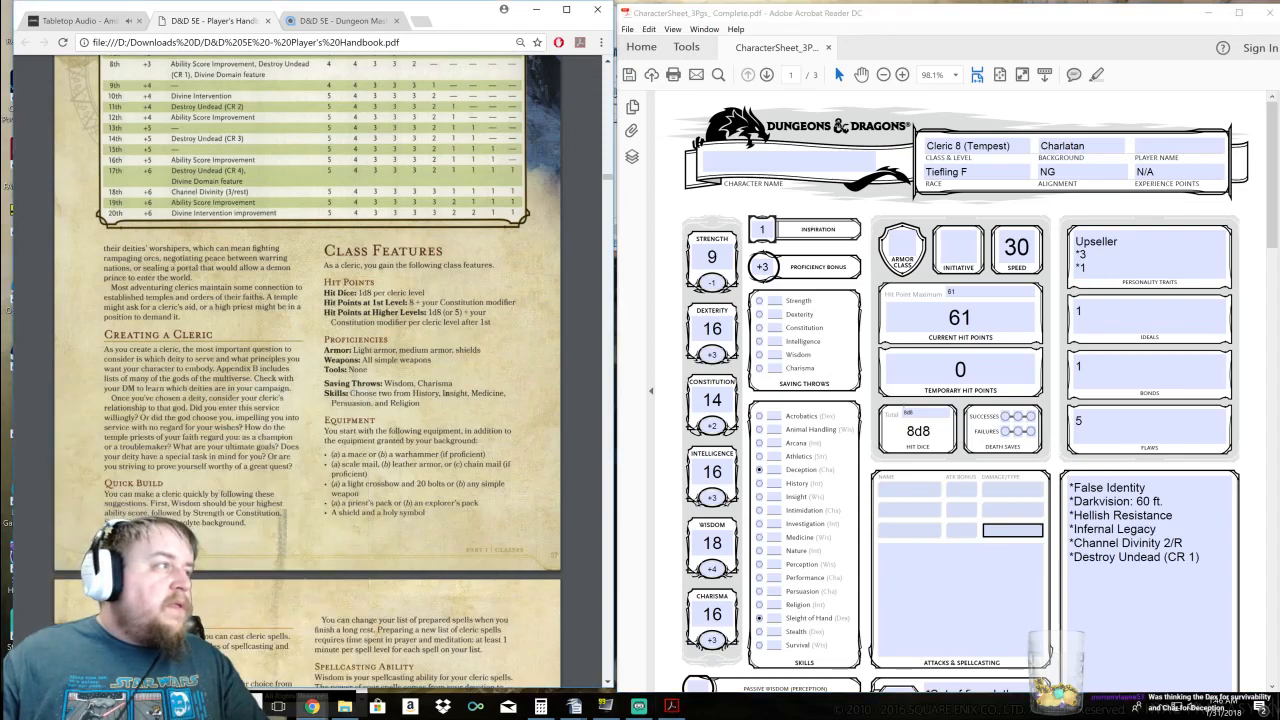
scroll(903, 420, down, 4)
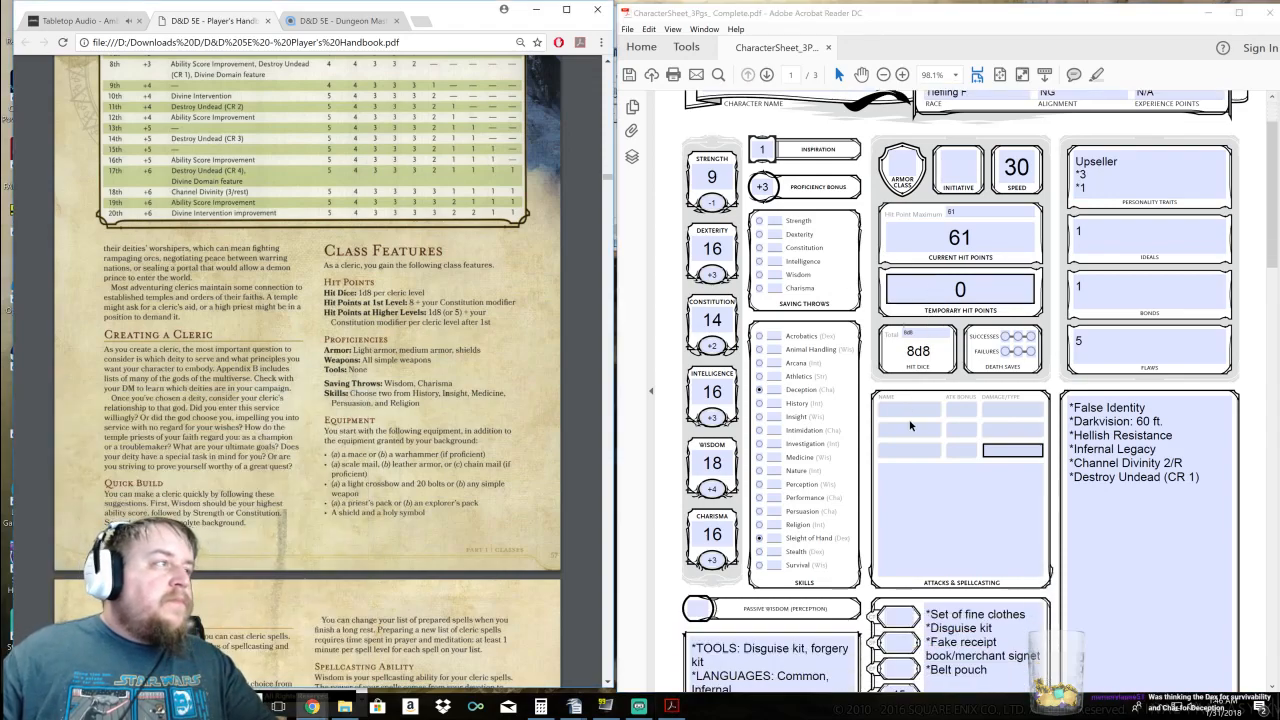
scroll(903, 422, down, 1)
click(801, 446)
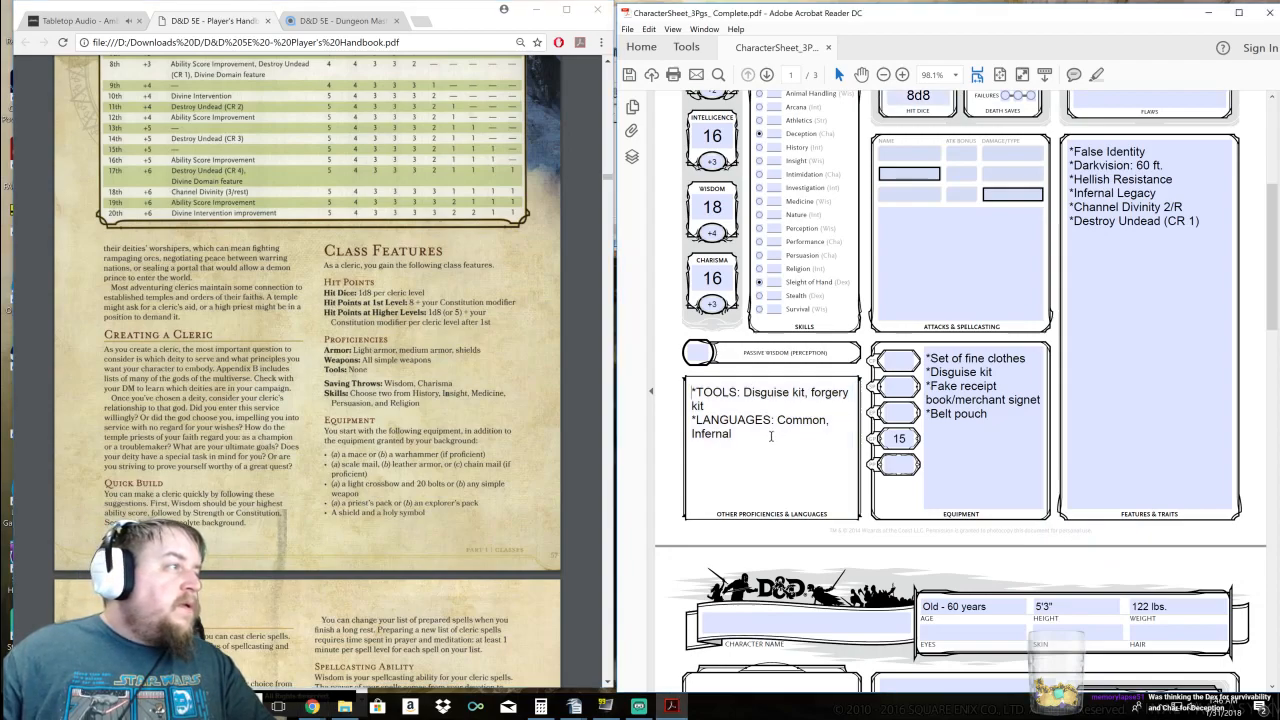
text(*)
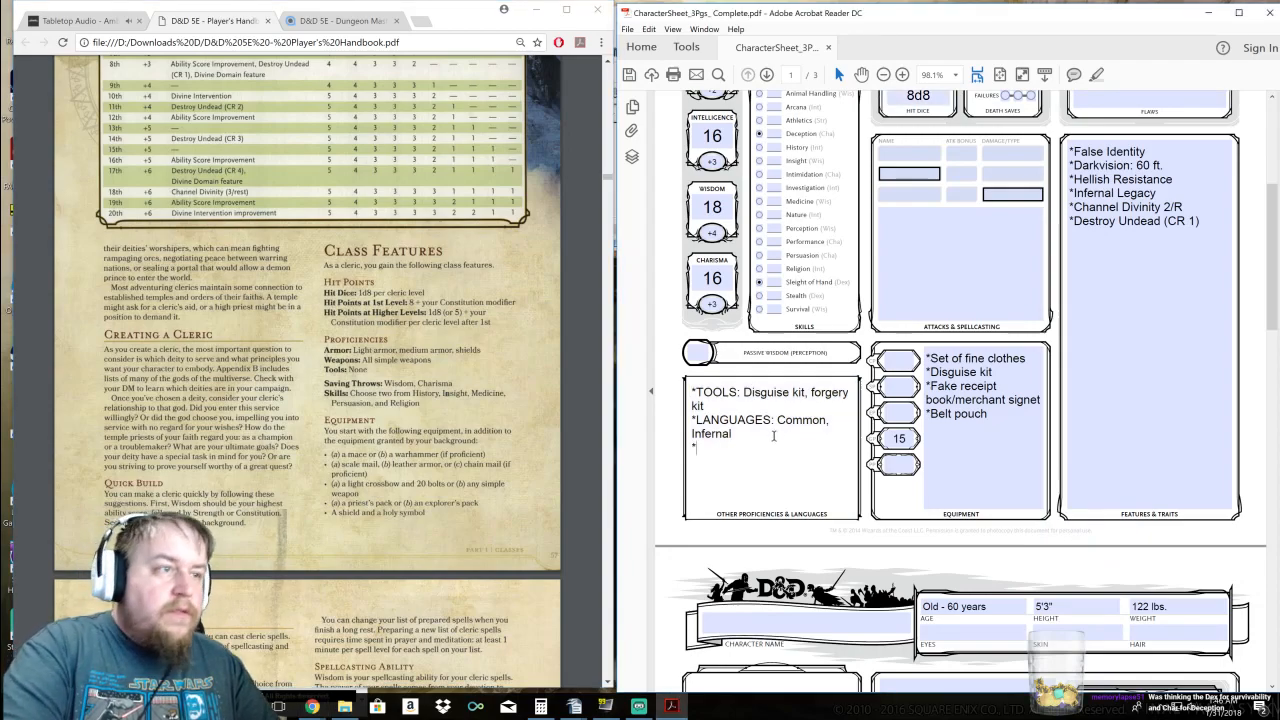
text(Simple)
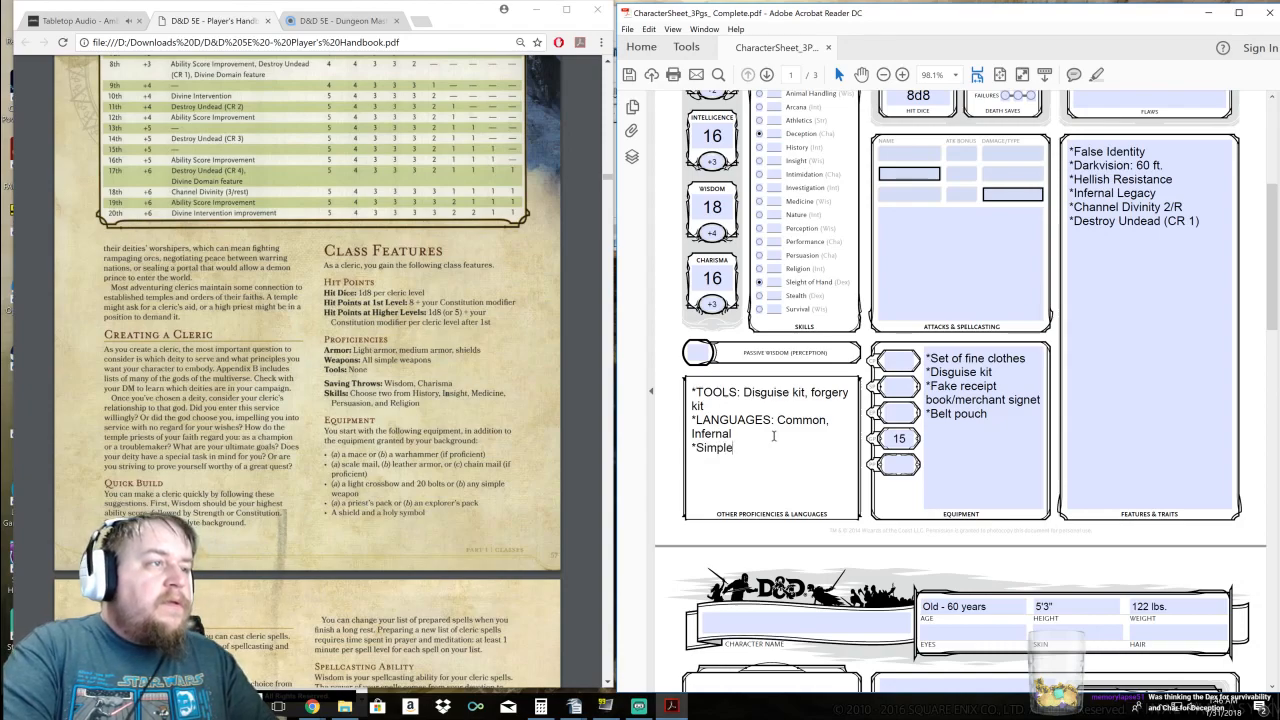
text( weapons,)
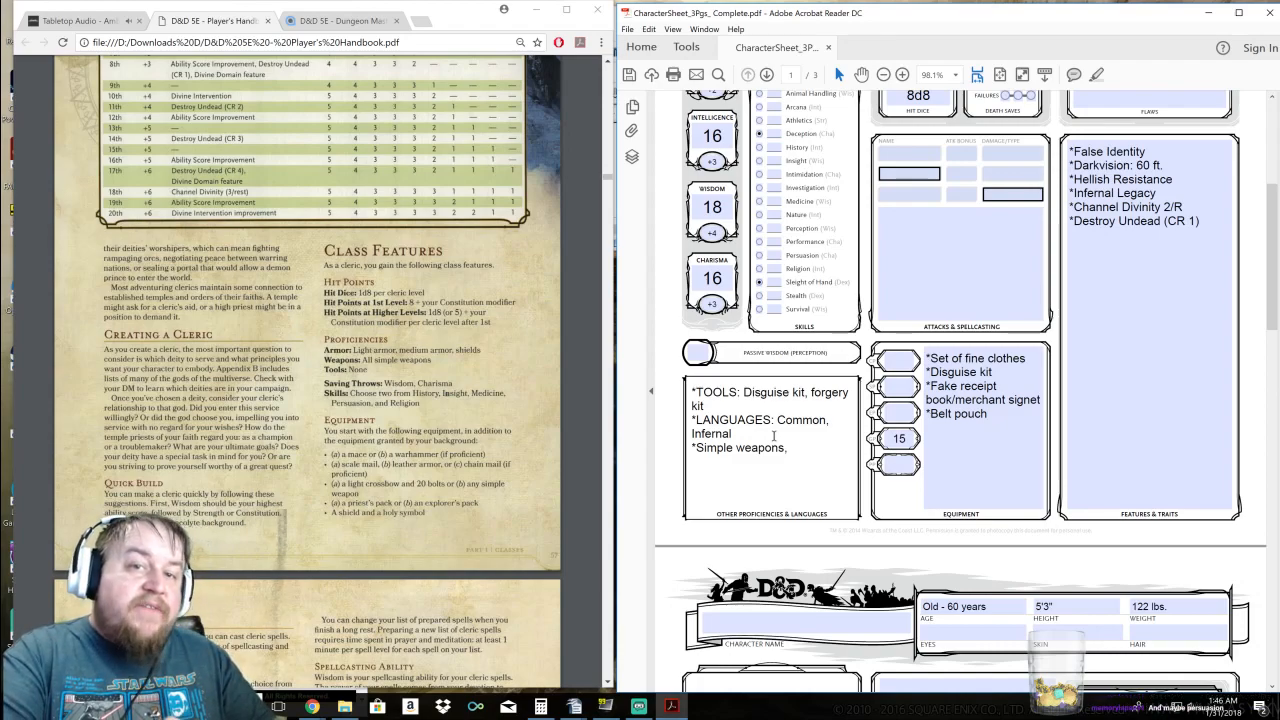
text(all armor)
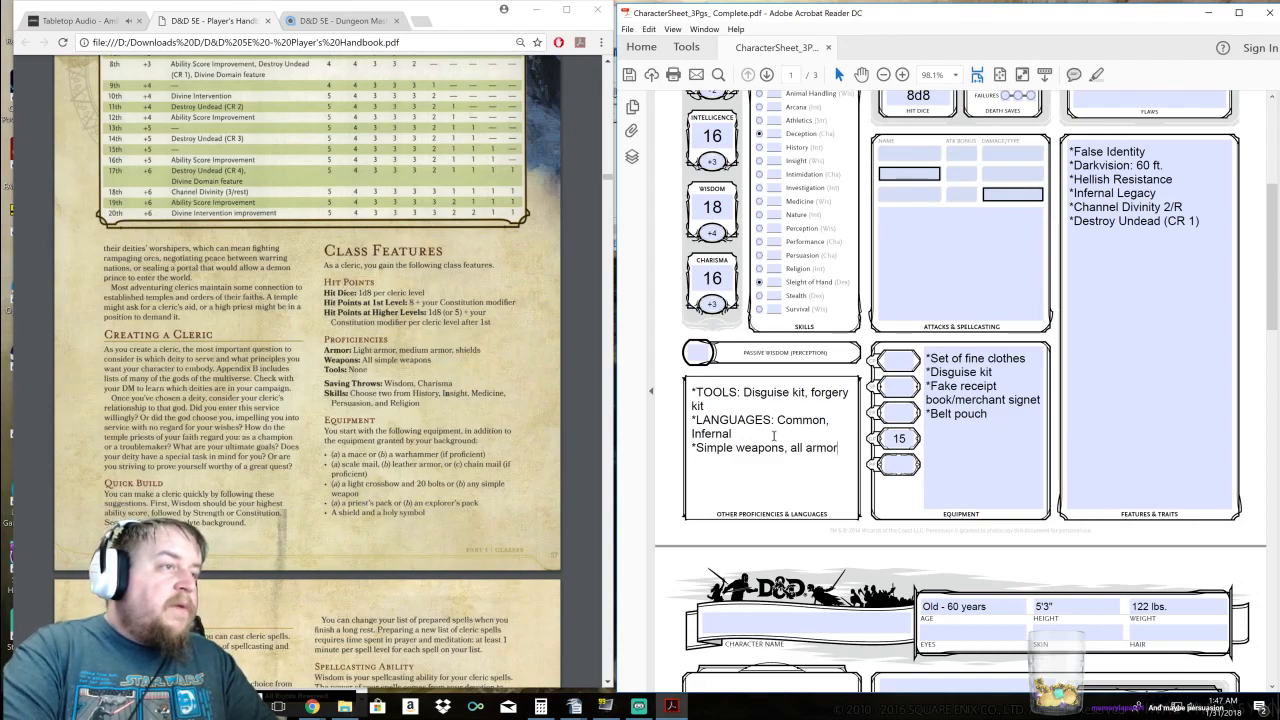
text(, shields)
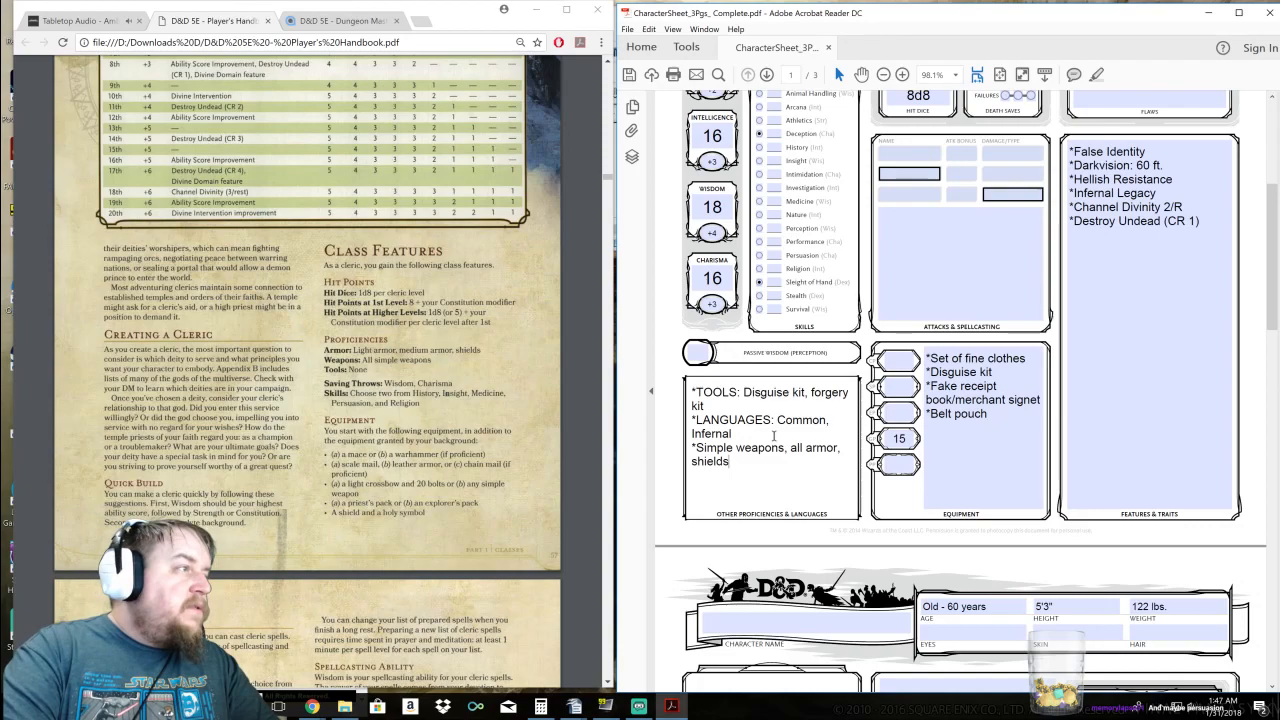
Mark the Wisdom and Charisma saving throws as proficient
scroll(773, 436, up, 4)
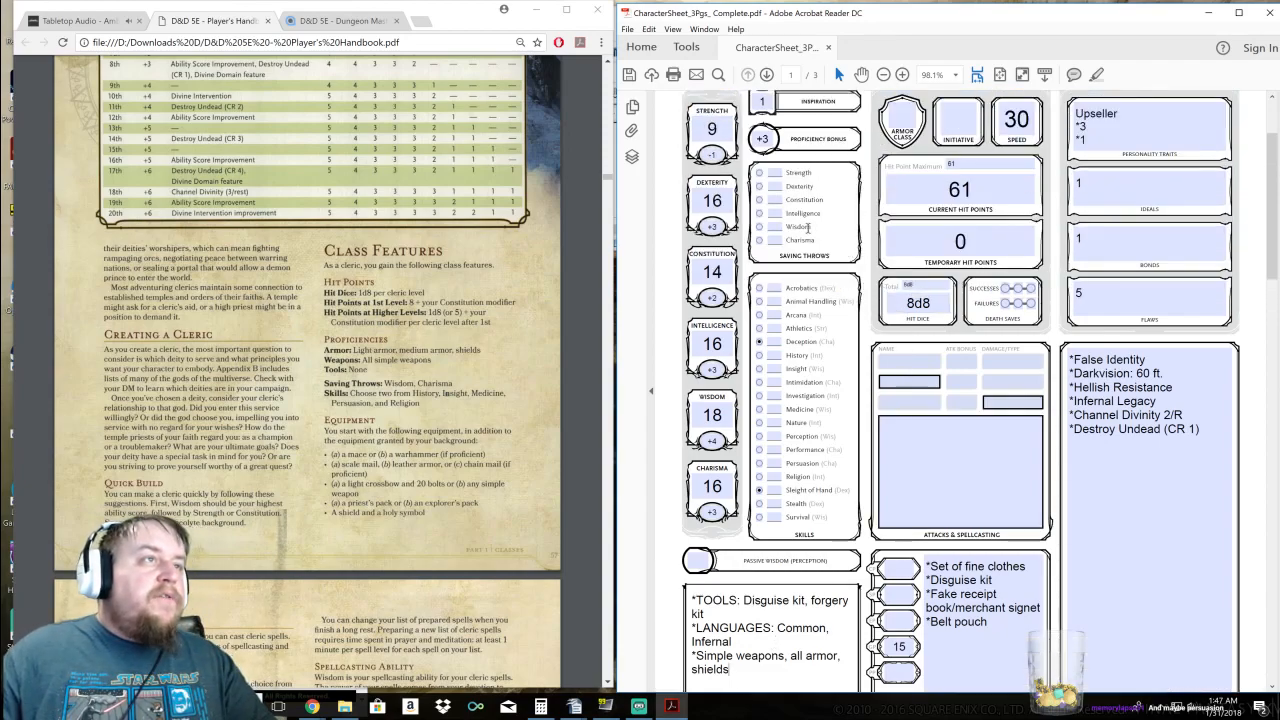
click(759, 227)
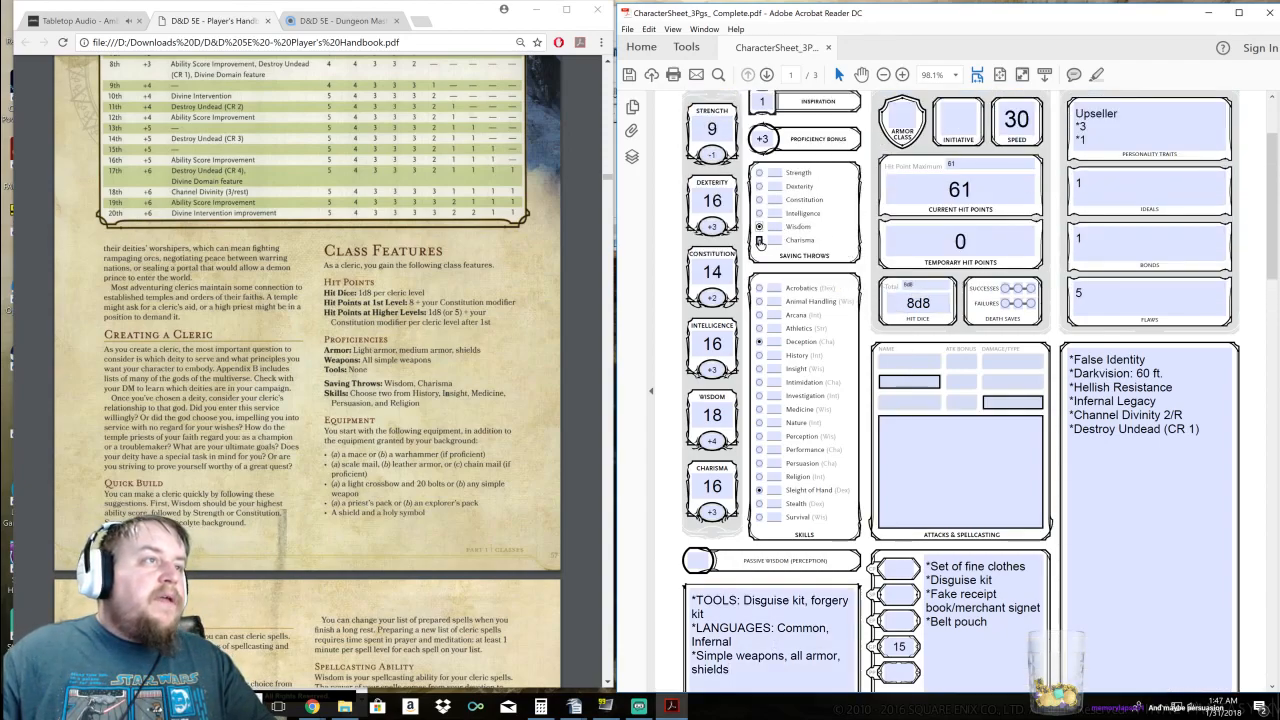
click(759, 241)
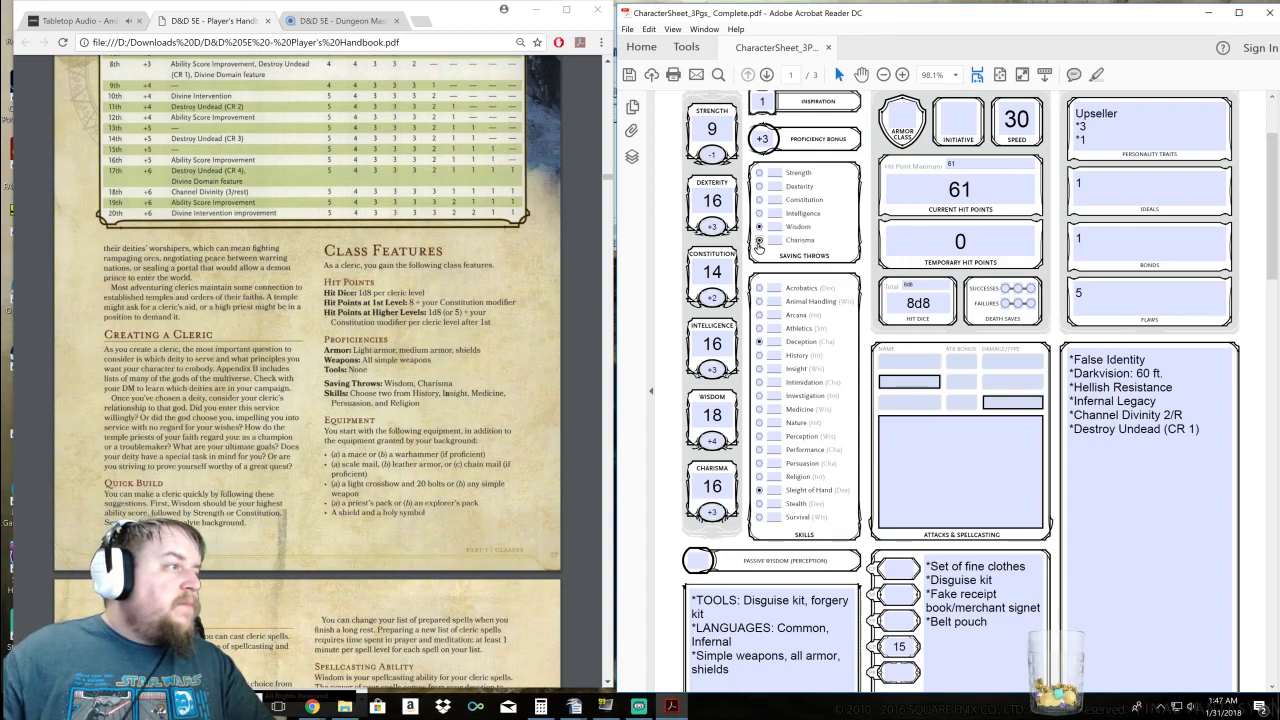
Check the cleric skill choices in the Player's Handbook and mark Religion and History as proficient skills
scroll(758, 332, down, 2)
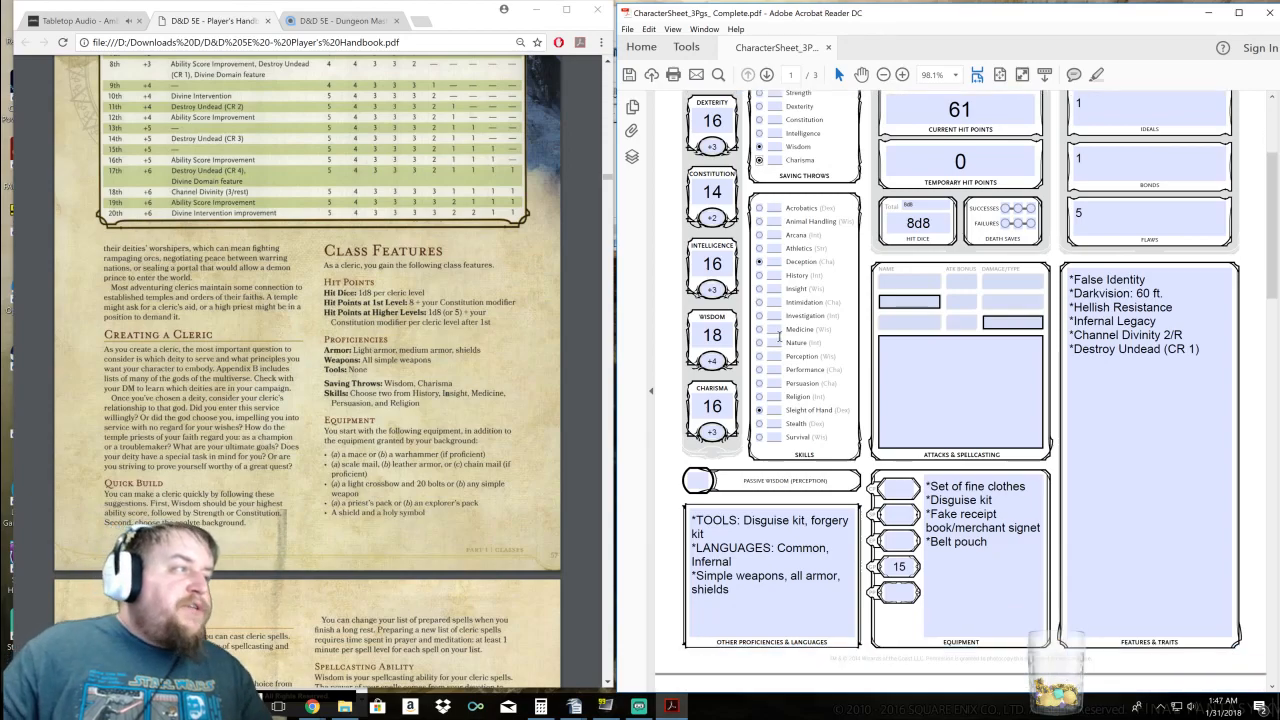
drag(411, 384, 440, 393)
click(440, 390)
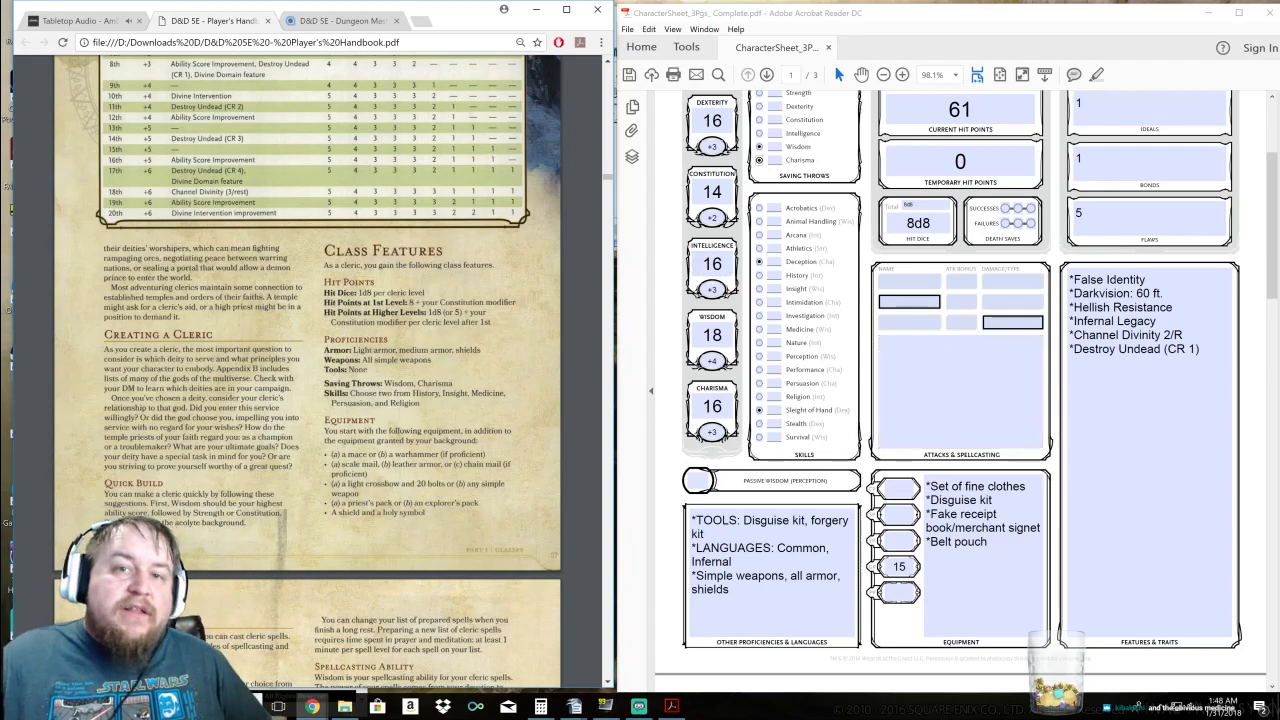
scroll(1016, 440, up, 3)
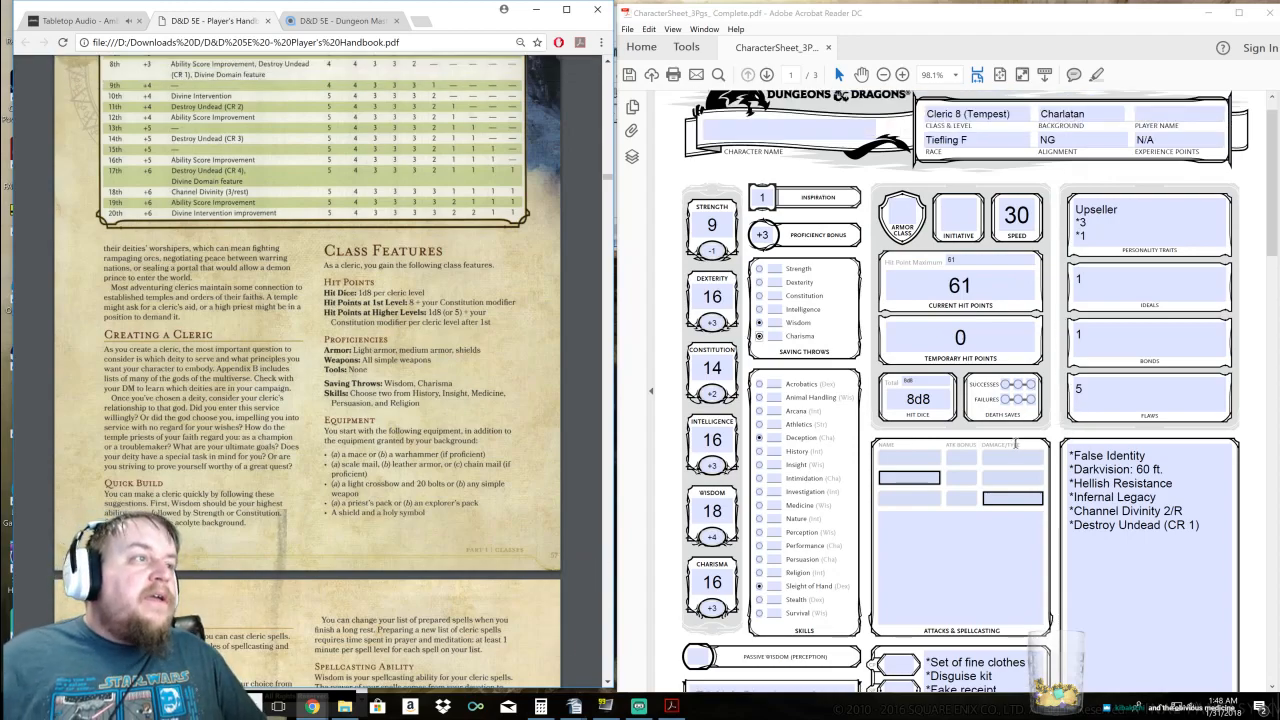
scroll(974, 424, down, 1)
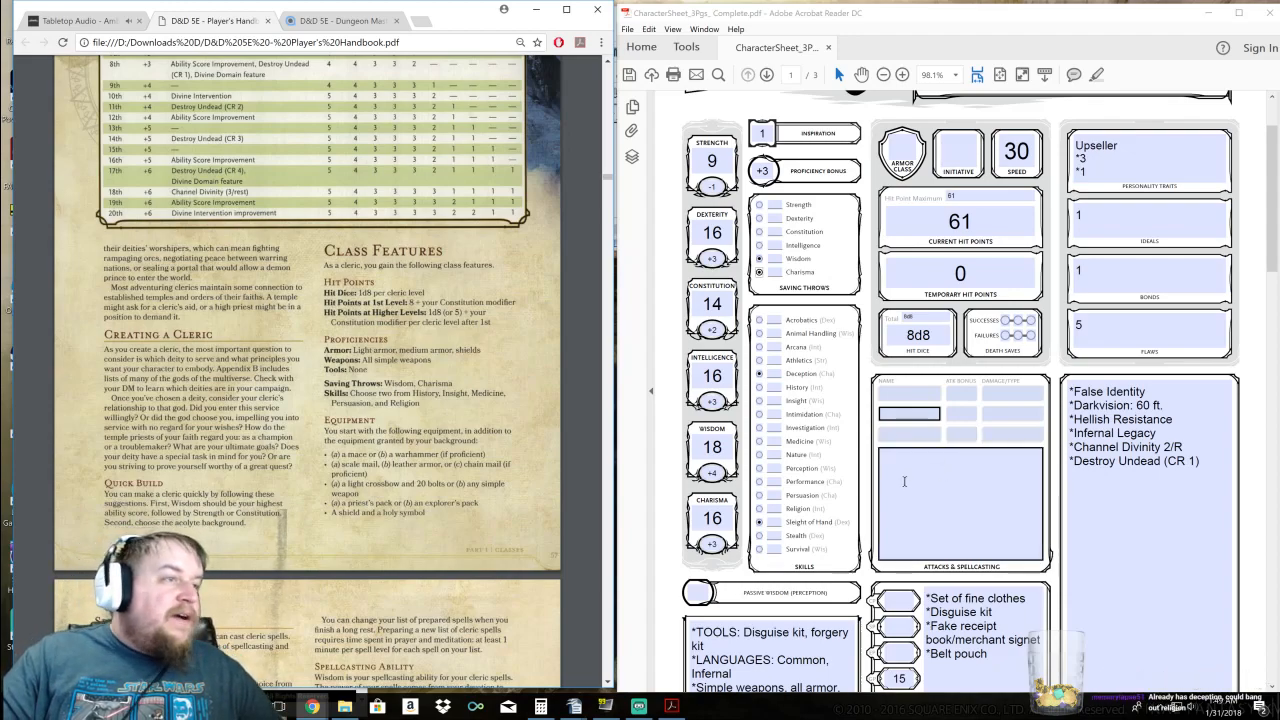
click(760, 509)
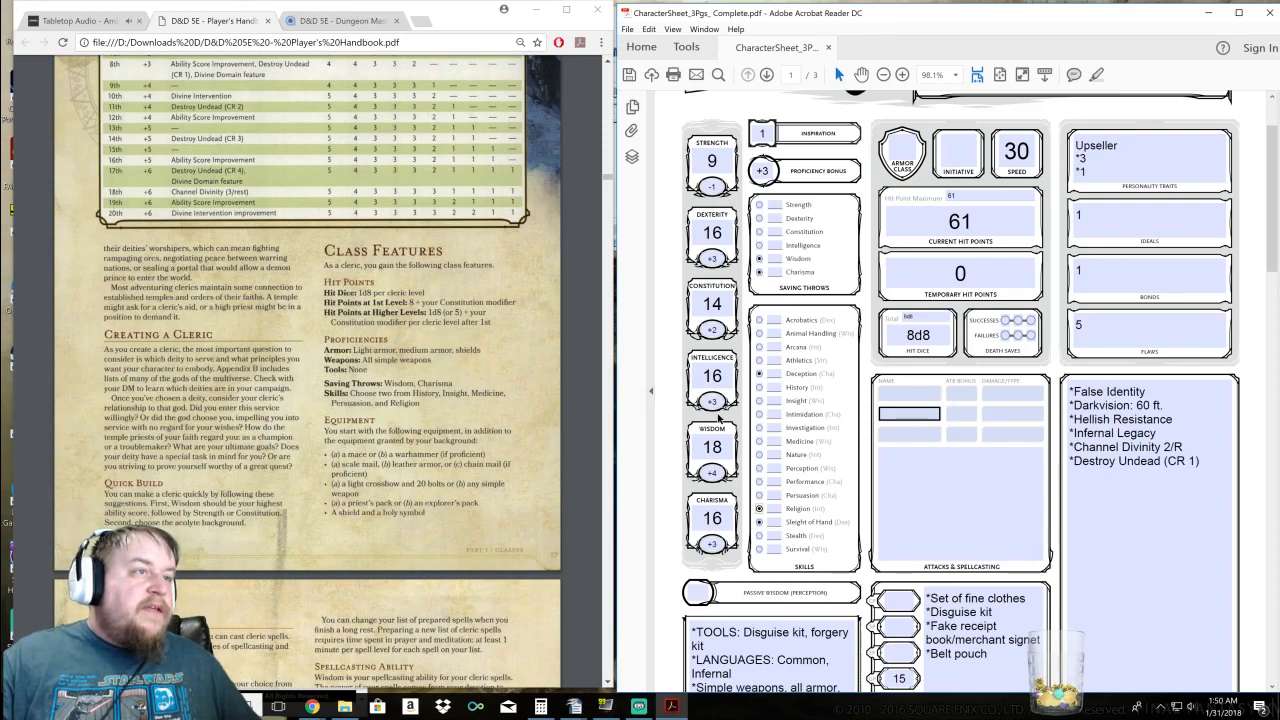
click(772, 415)
click(760, 388)
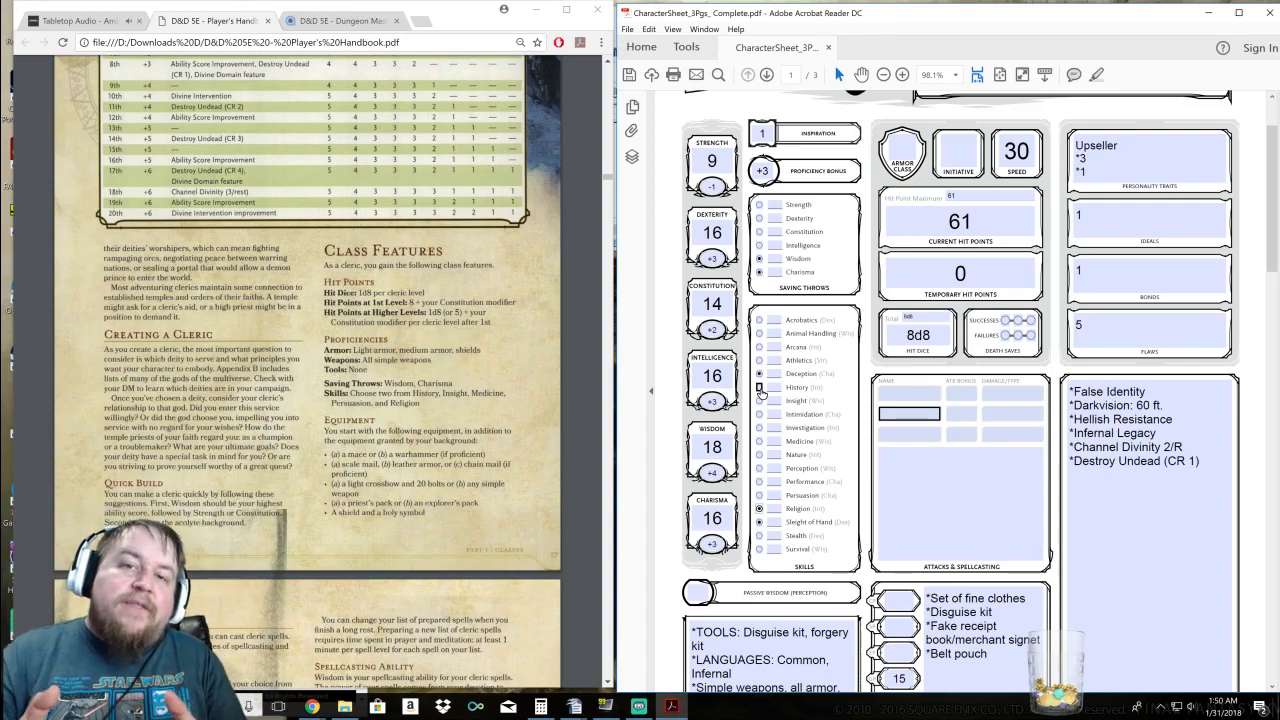
click(760, 388)
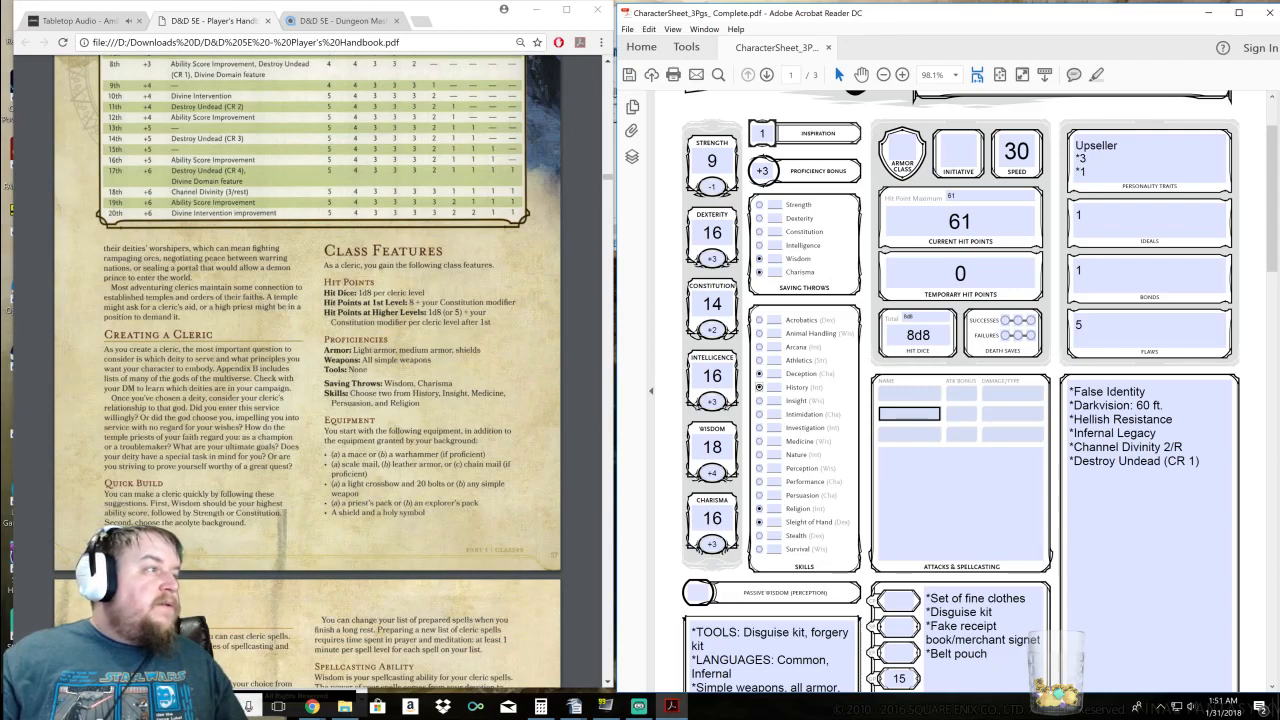
Enter the saving throw modifiers: Strength -1, Dexterity +3, Constitution +2, Intelligence +3, Wisdom +7 and Charisma +6
click(462, 376)
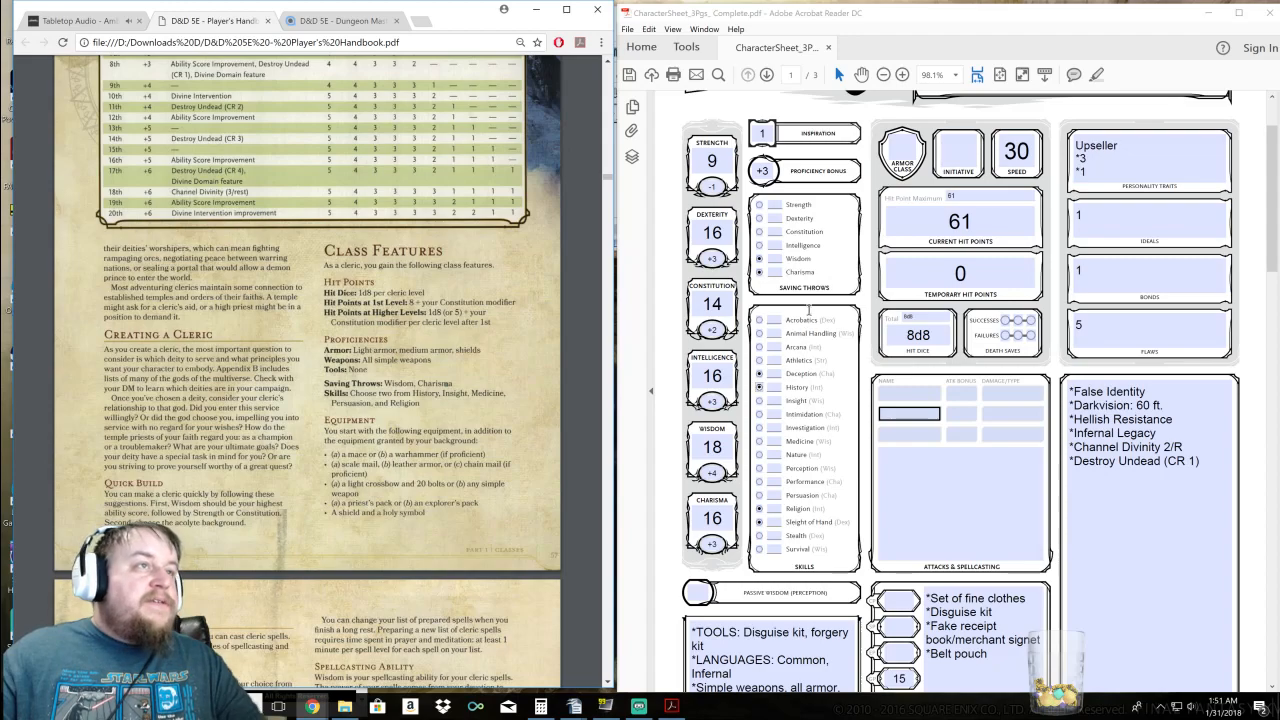
click(776, 205)
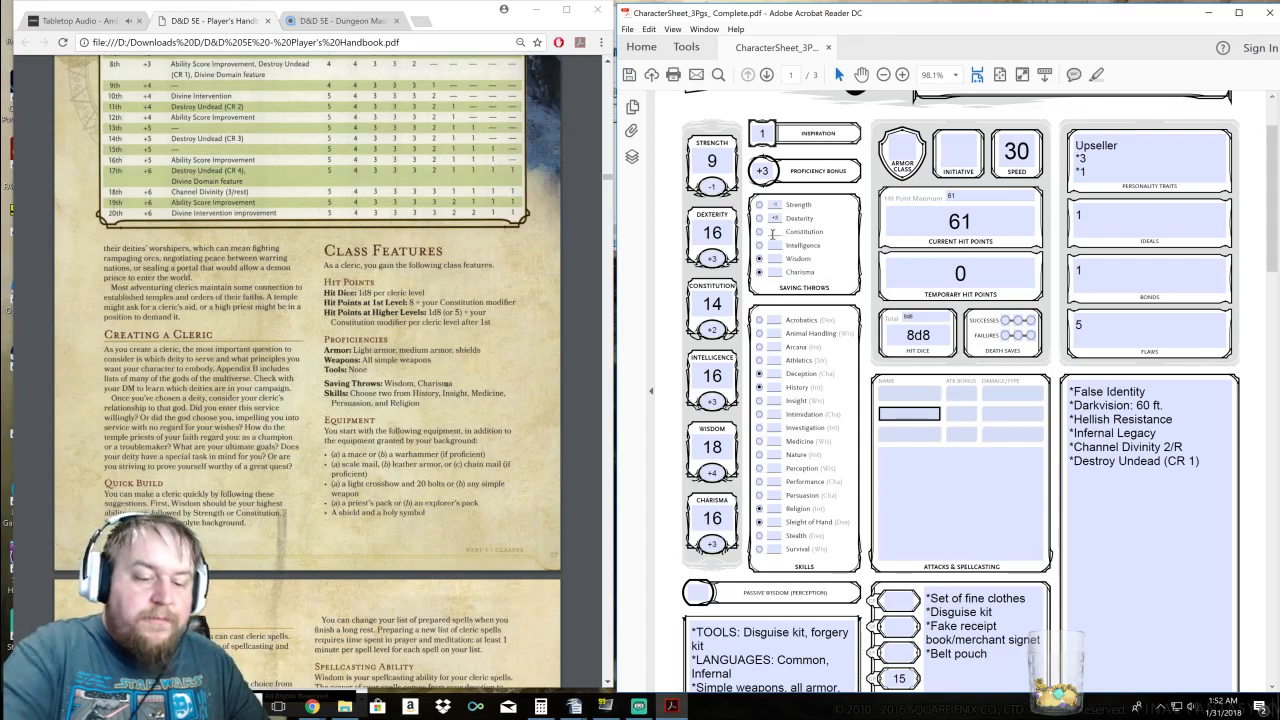
click(773, 231)
text(+2)
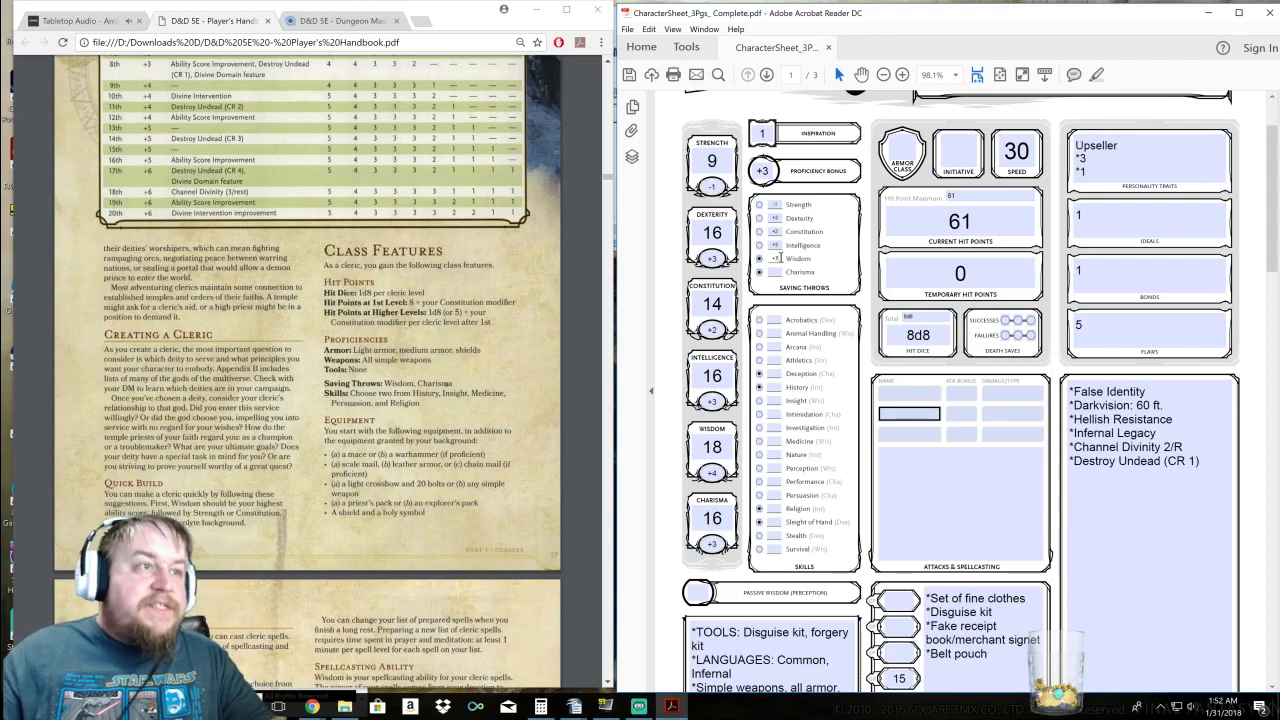
click(775, 272)
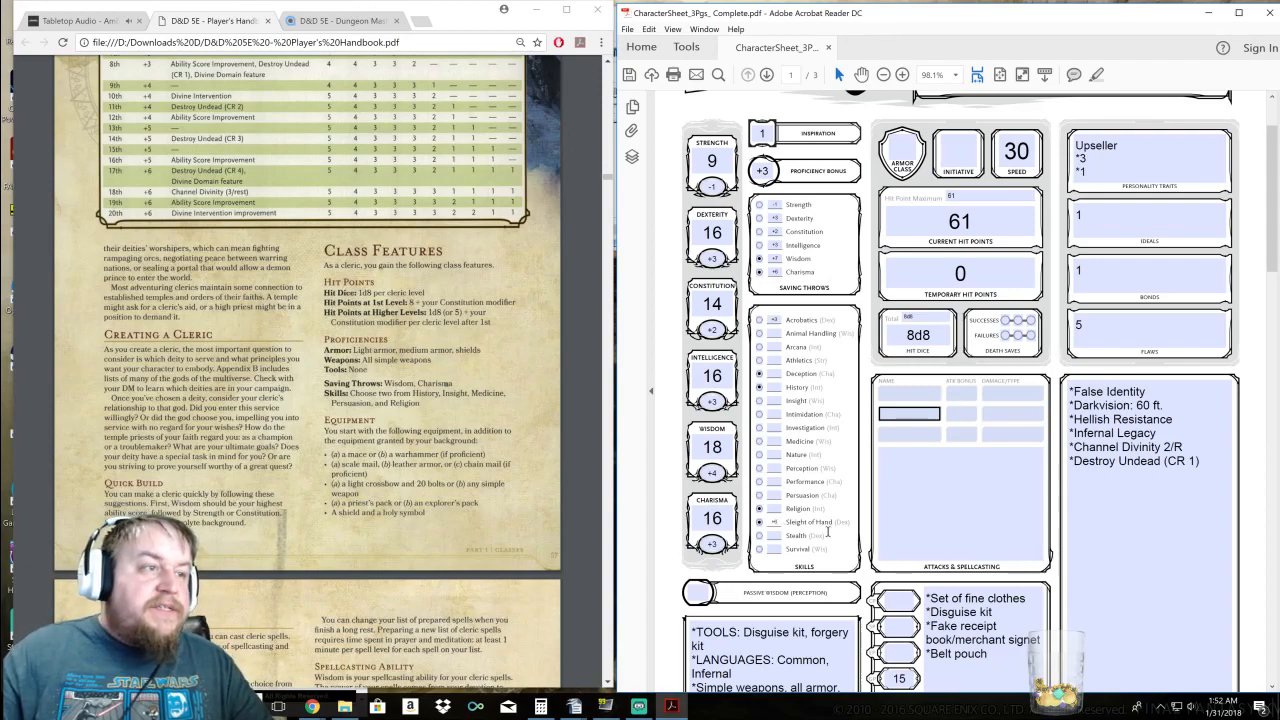
Complete the Dexterity skill modifiers with Acrobatics +3, Sleight of Hand +6 and Stealth +3
click(774, 535)
click(775, 536)
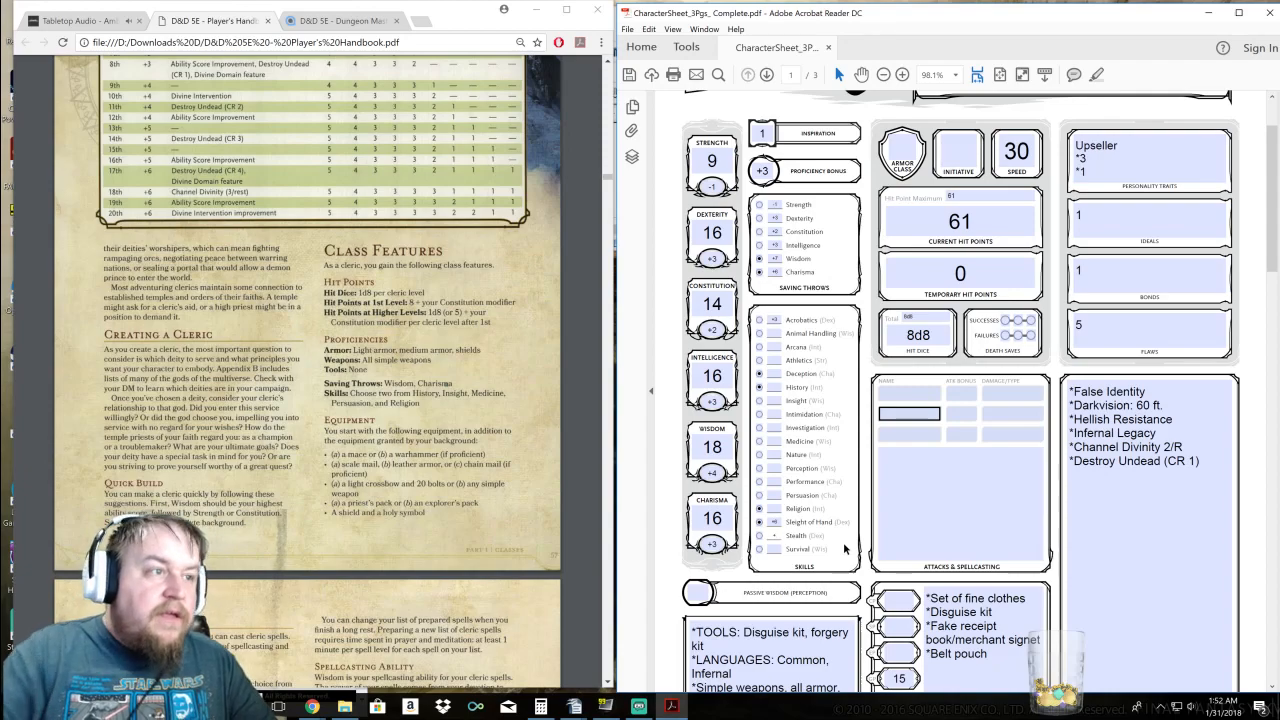
text(+3)
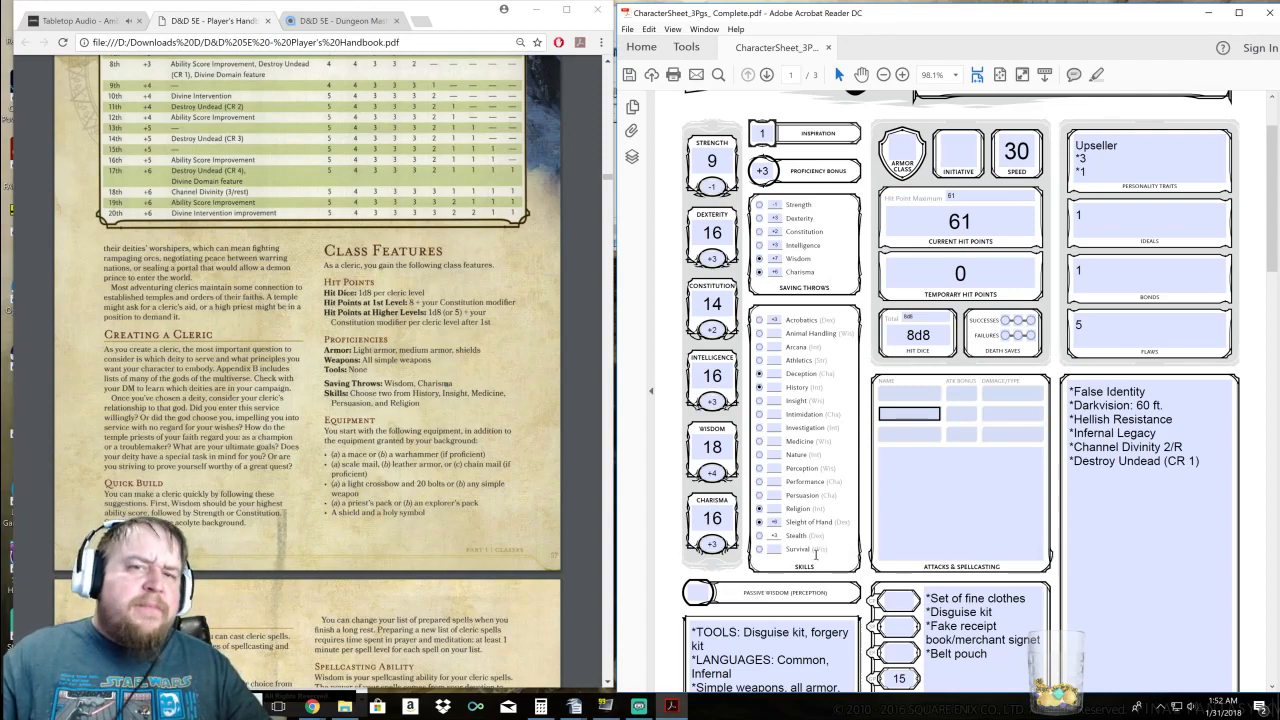
Set every Wisdom skill modifier to +4 and the Intelligence skills to +3, with +6 for the proficient History and Religion
click(776, 333)
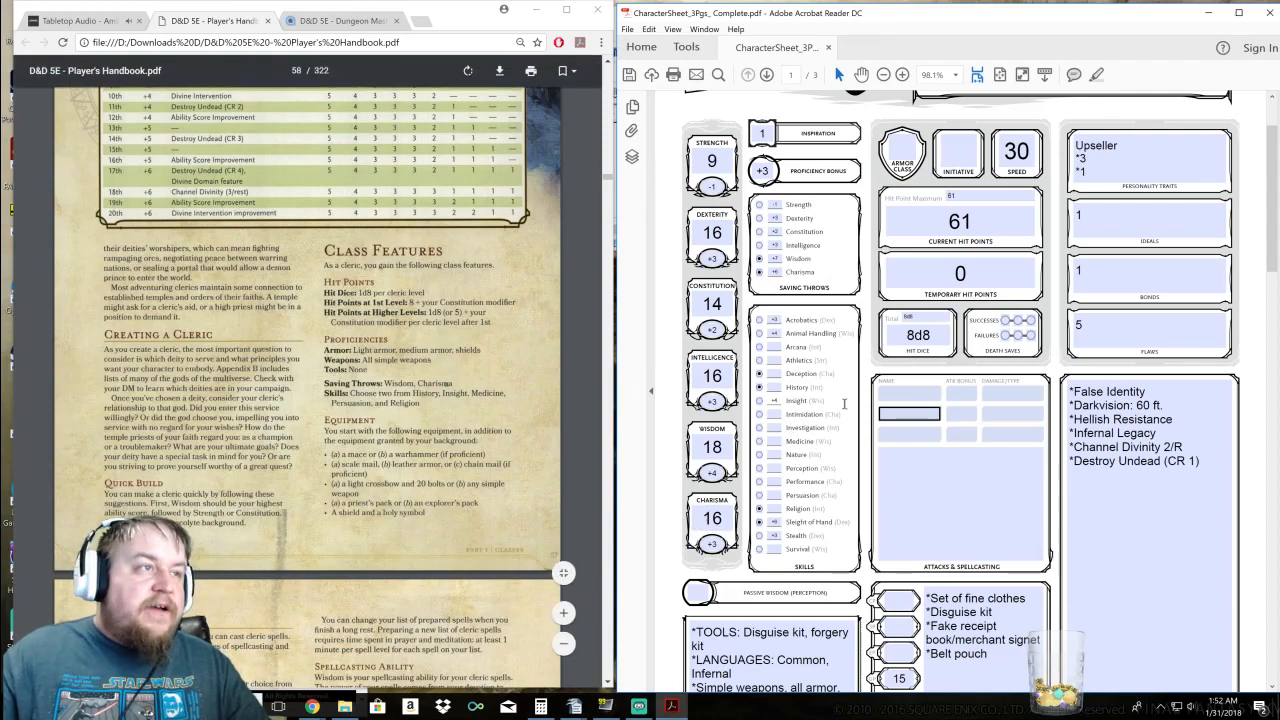
click(774, 445)
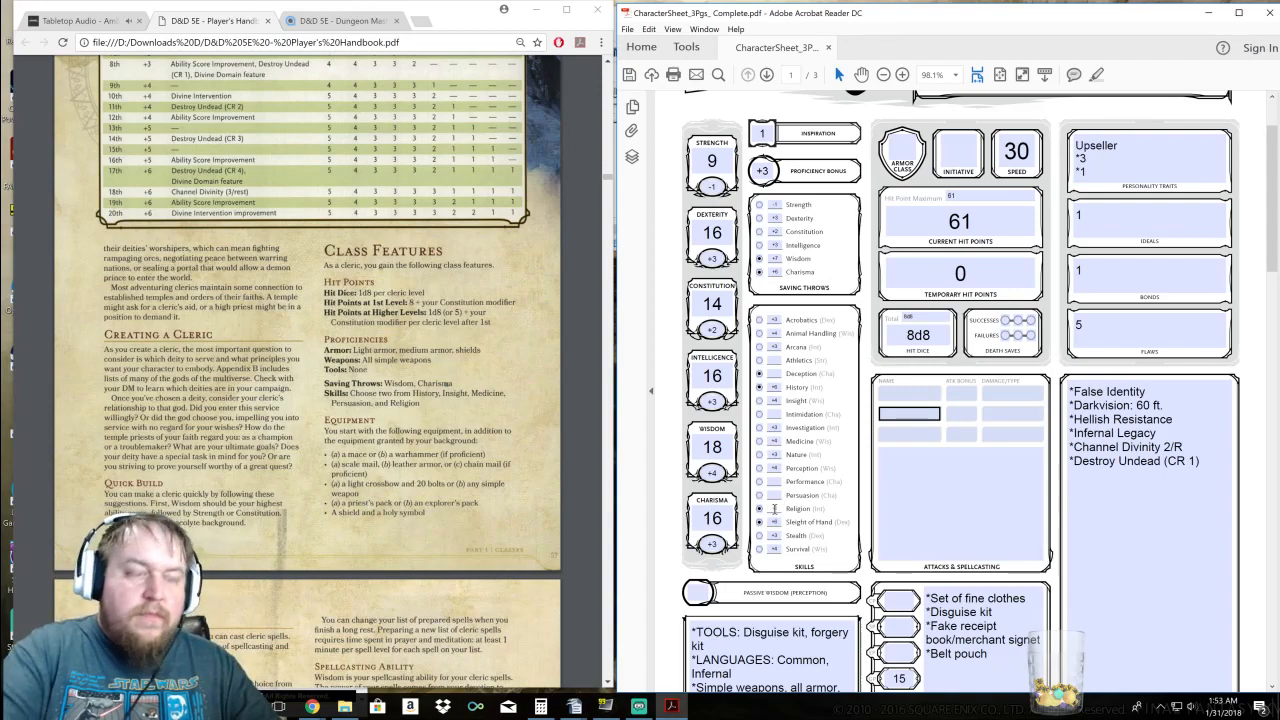
Set the Athletics modifier to -1, Deception to +6, and Intimidation, Performance and Persuasion to +3
click(776, 360)
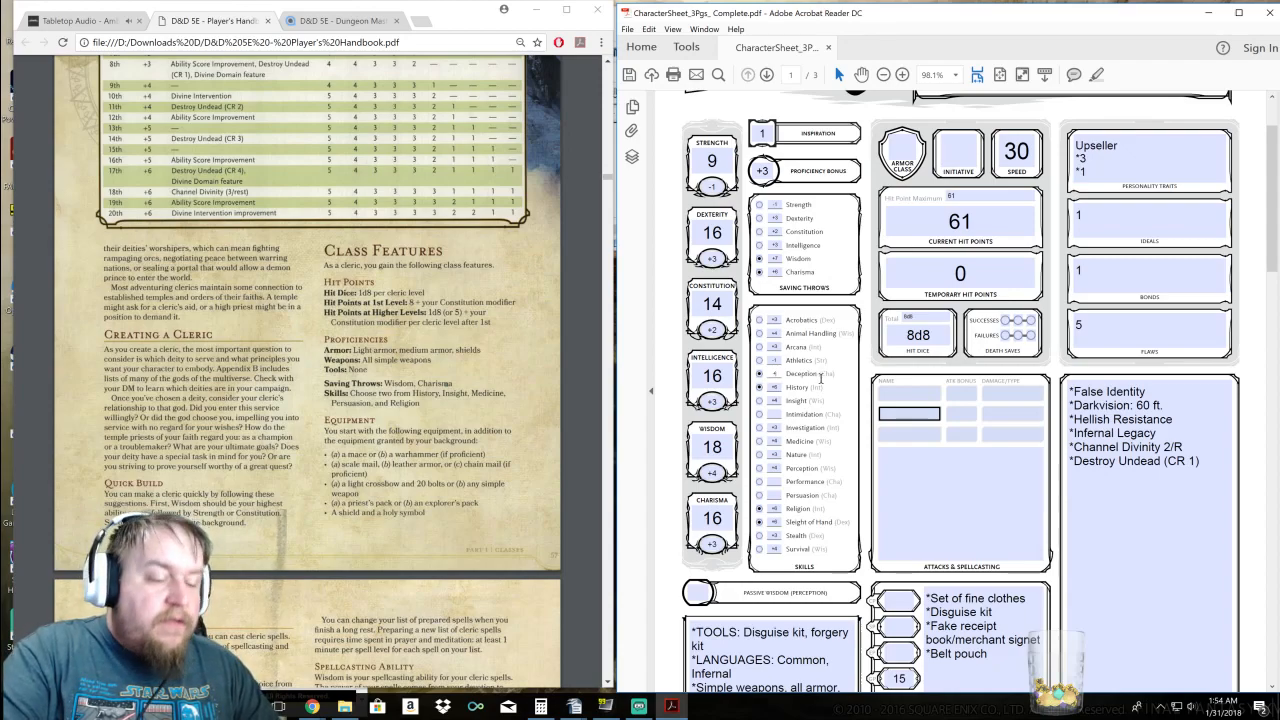
text(6)
click(775, 414)
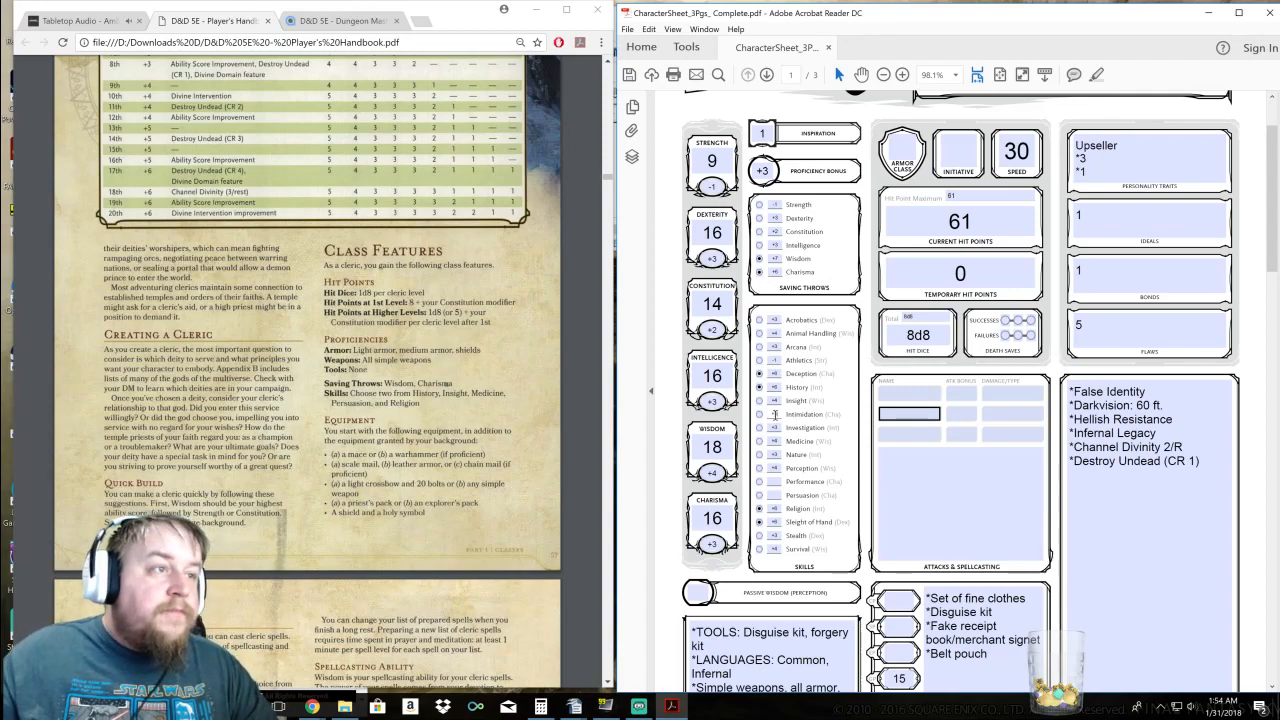
click(772, 482)
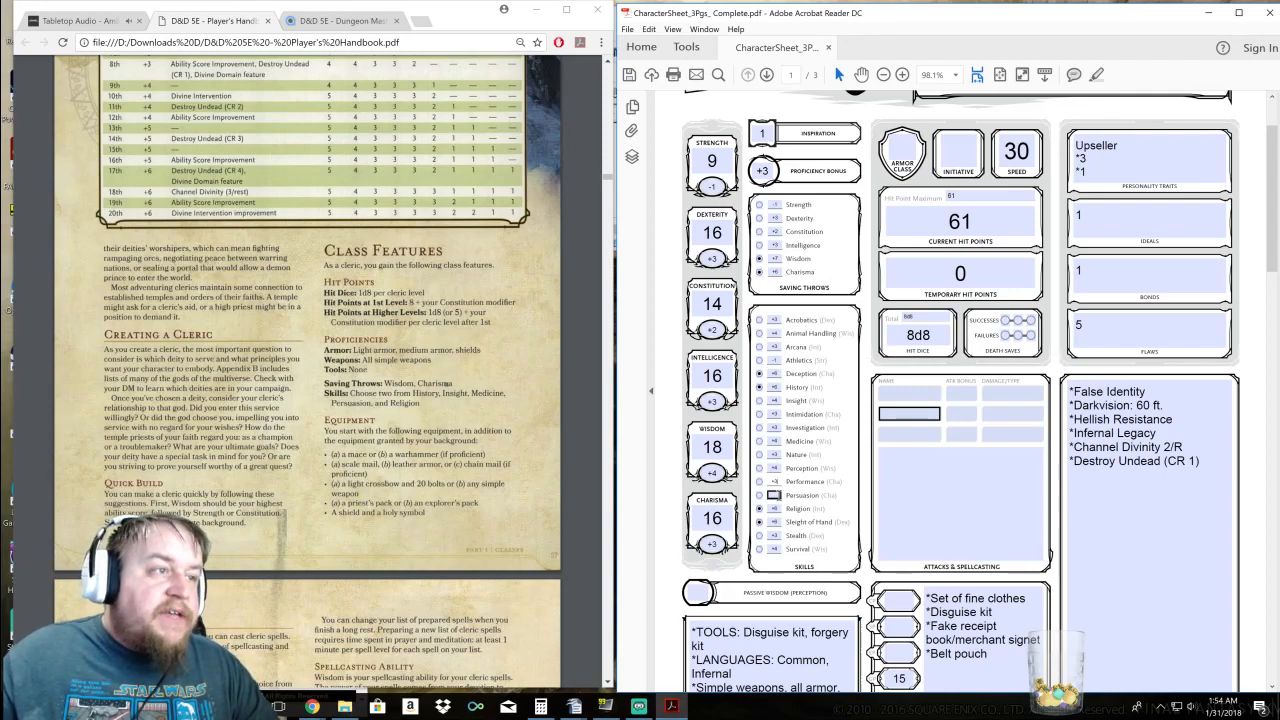
click(777, 496)
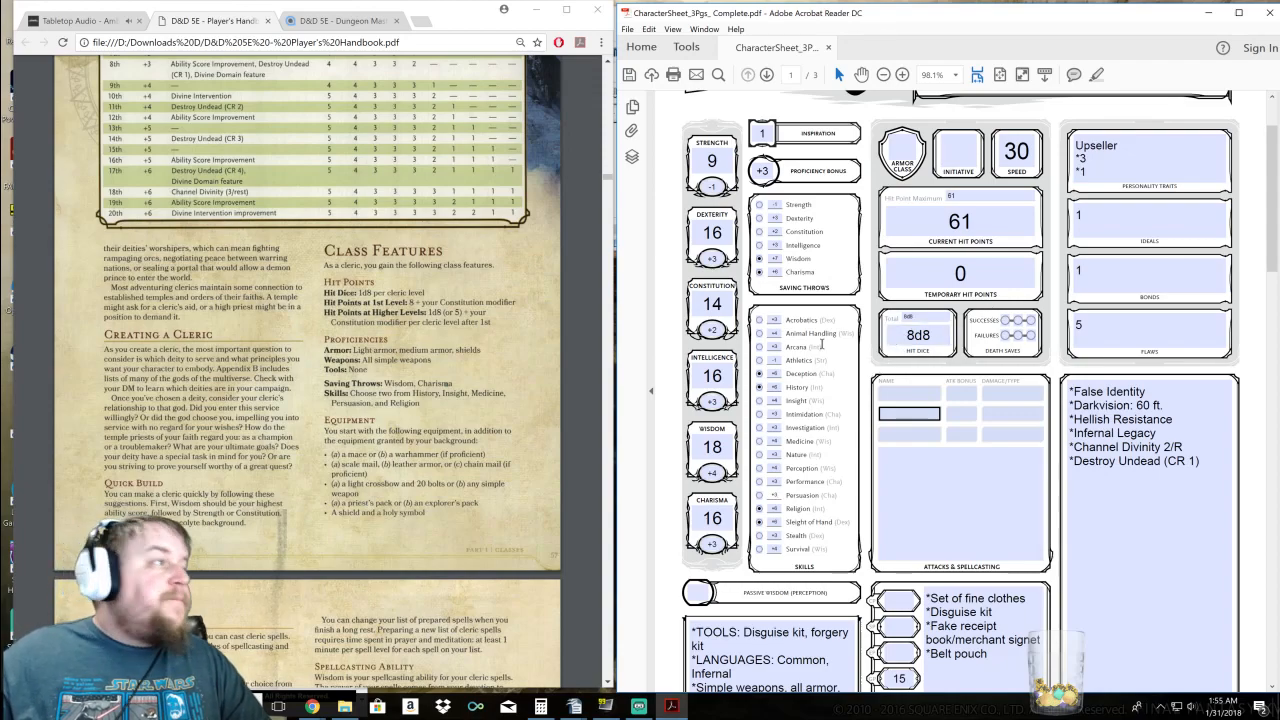
Review the cleric spellcasting rules in the Player's Handbook and enter WIS as the spellcasting ability on the spell sheet
scroll(307, 371, down, 5)
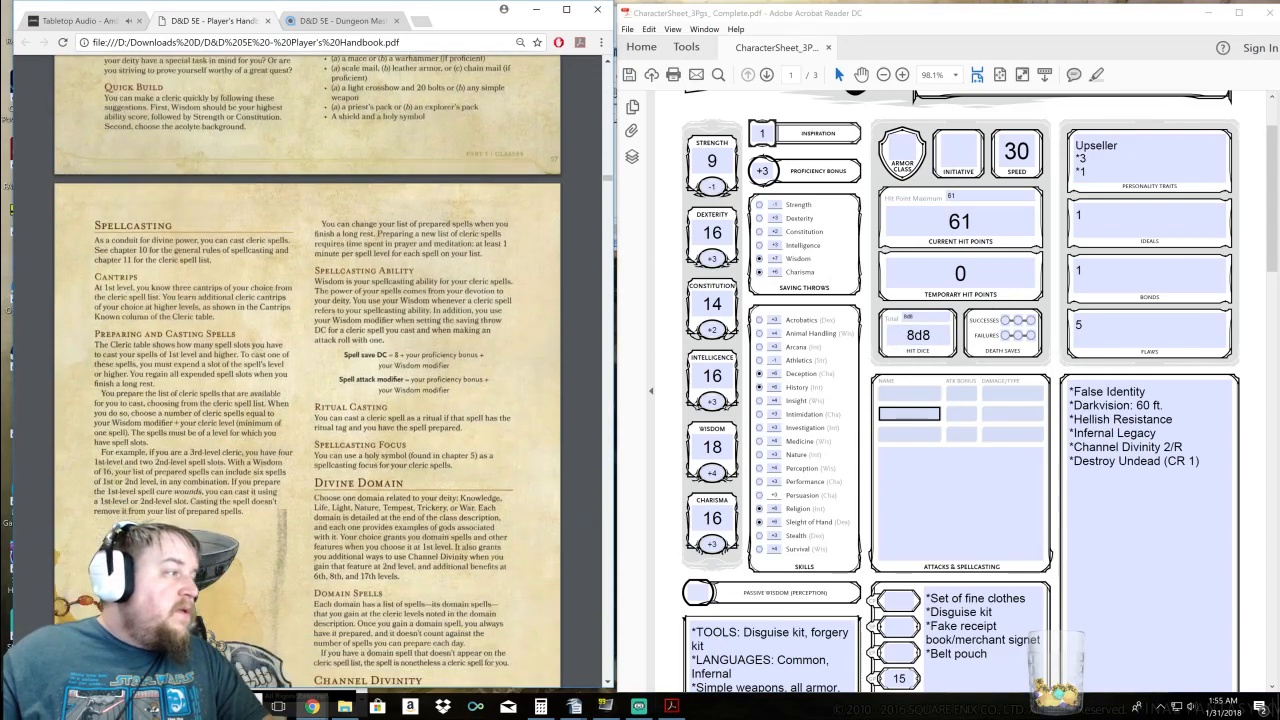
scroll(307, 371, down, 1)
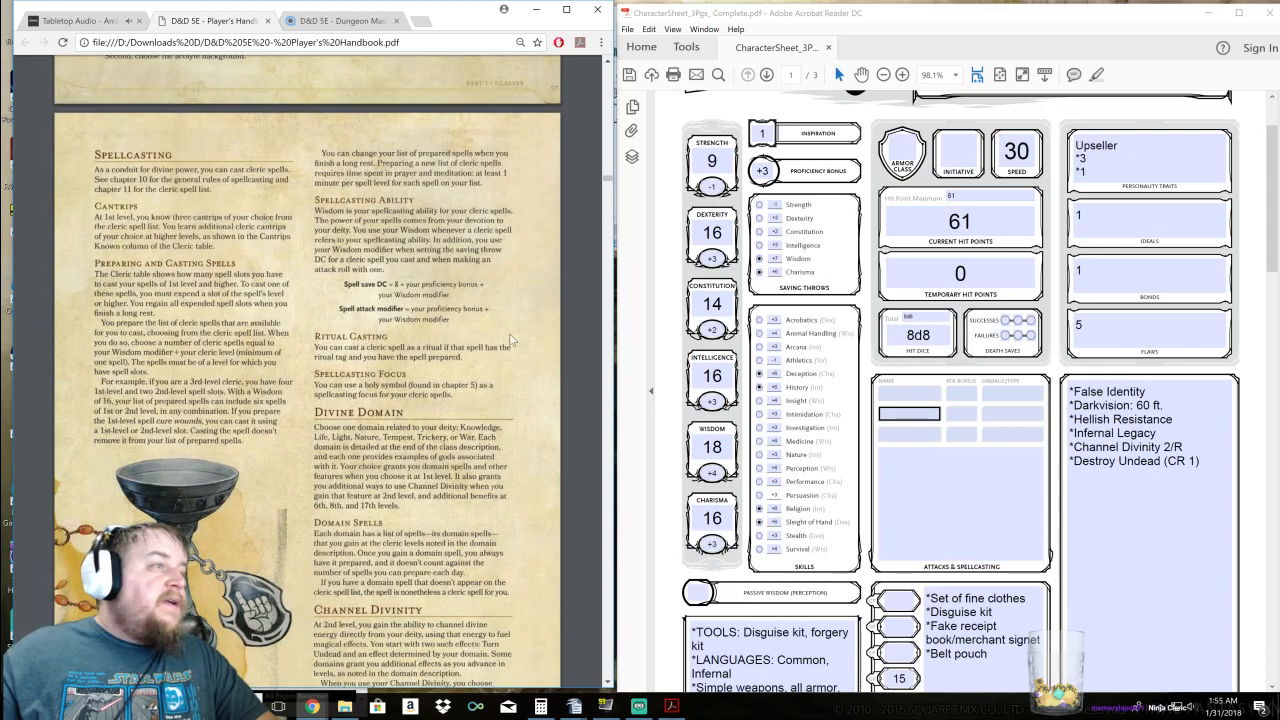
scroll(997, 469, down, 4)
scroll(997, 469, up, 3)
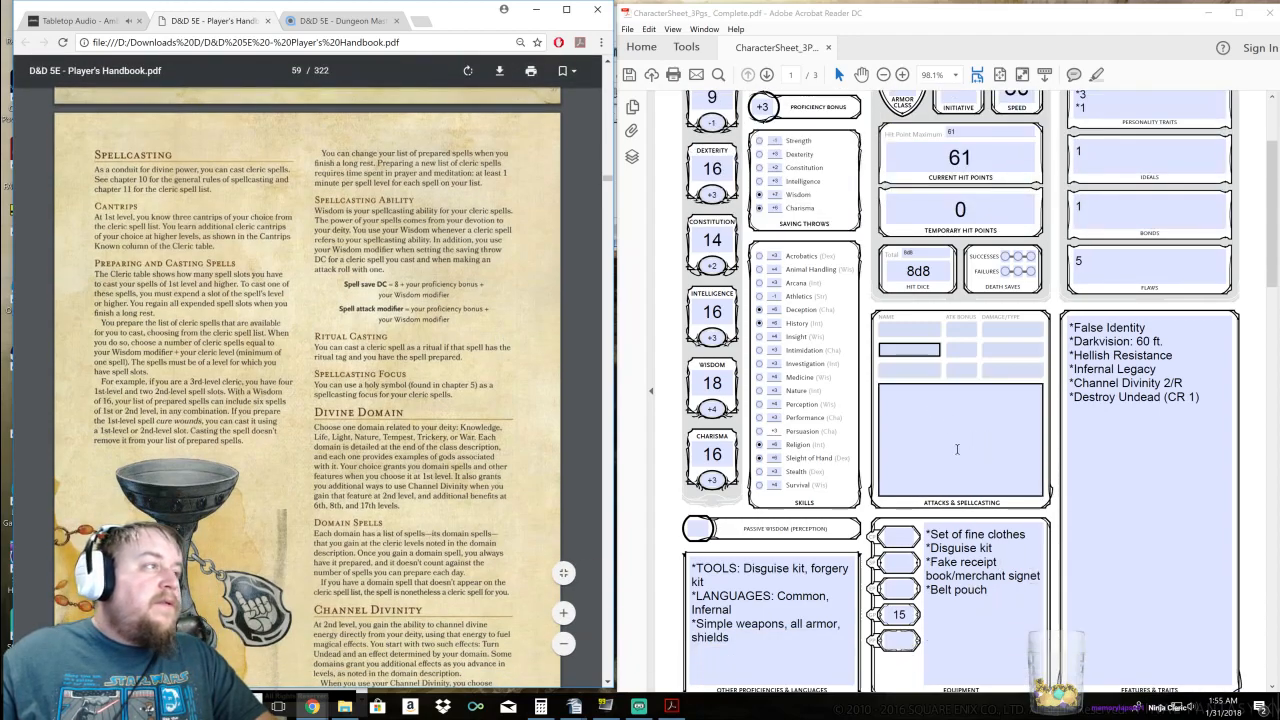
scroll(958, 426, down, 13)
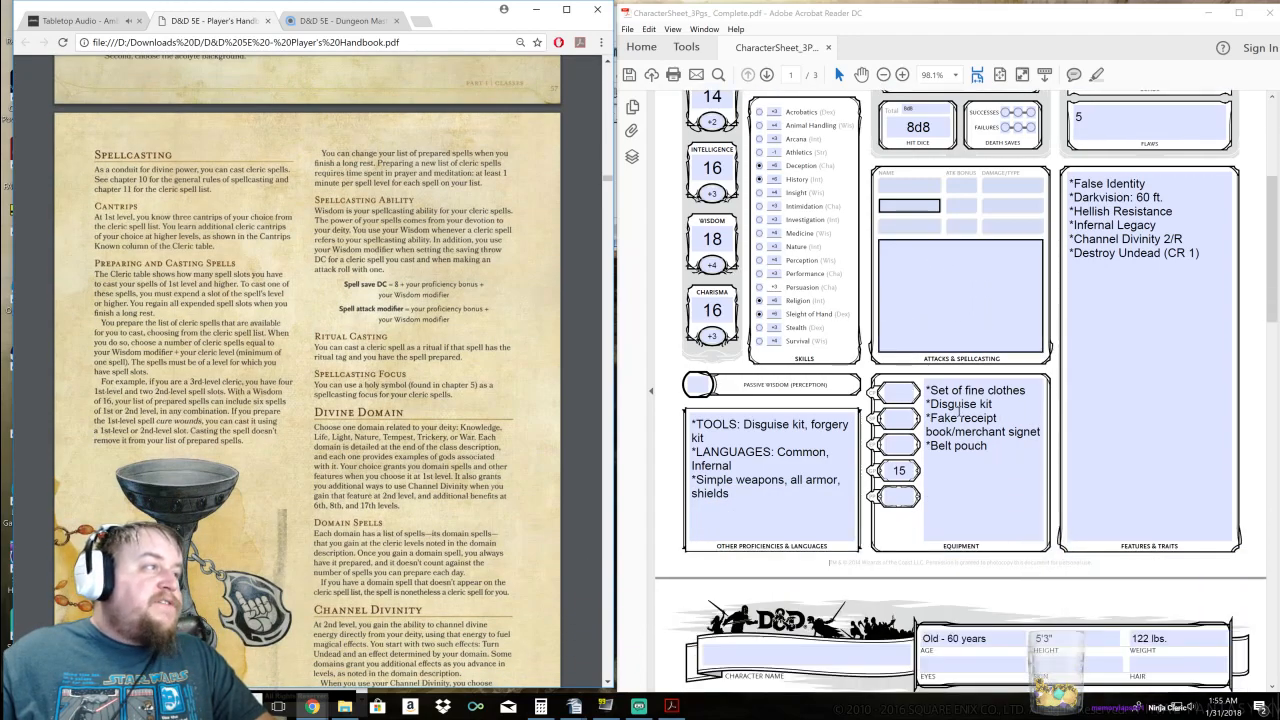
scroll(958, 426, down, 18)
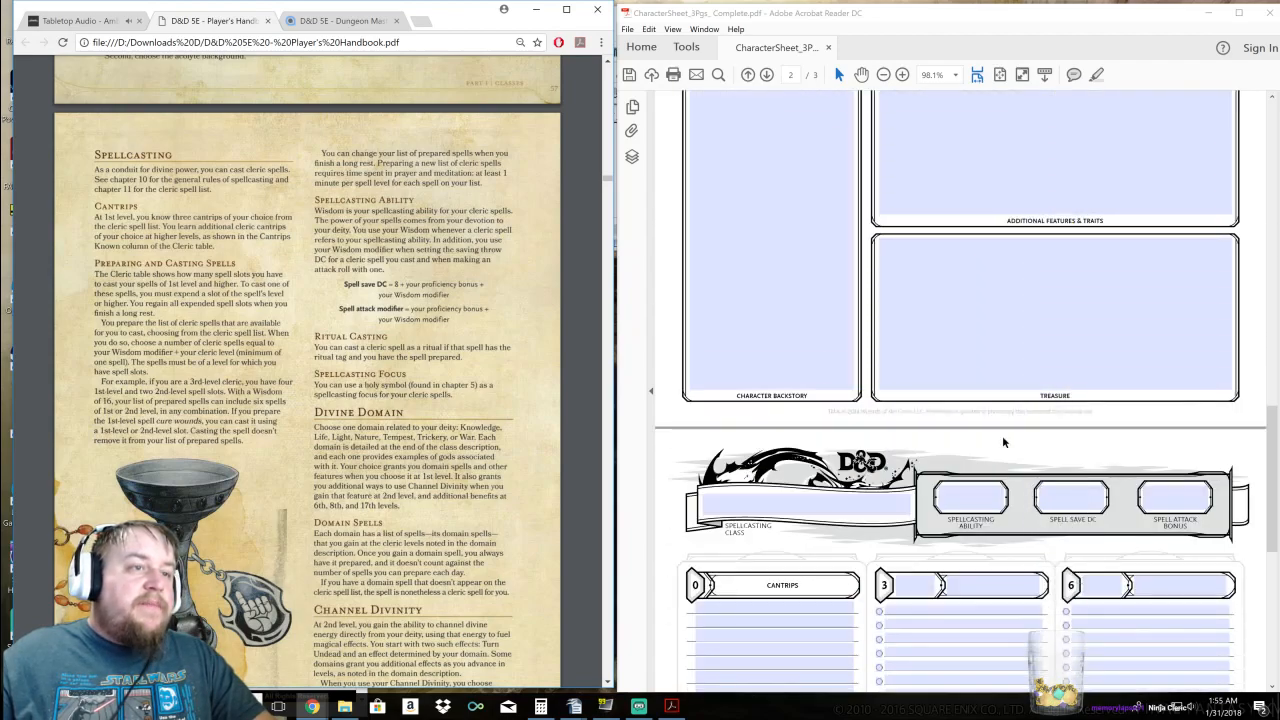
click(968, 421)
text(WIS)
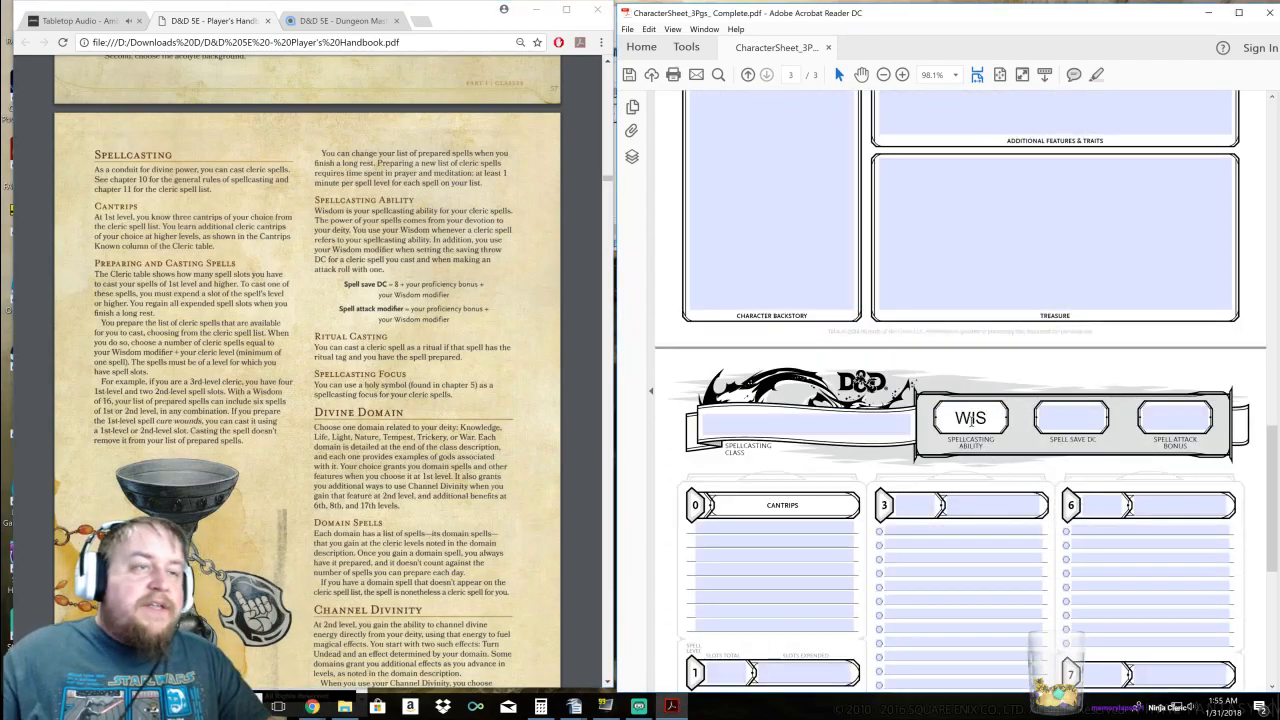
Set the spell save DC to 15 and the spell attack bonus to +7
click(1075, 416)
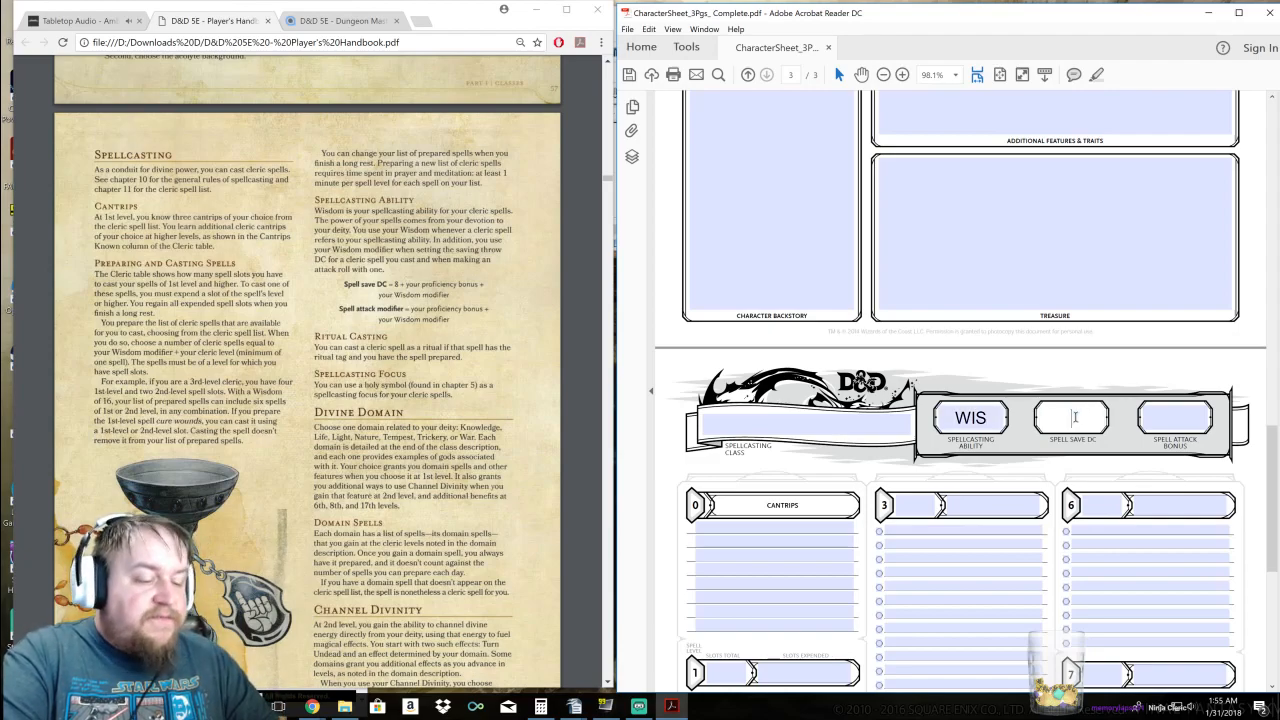
text(15)
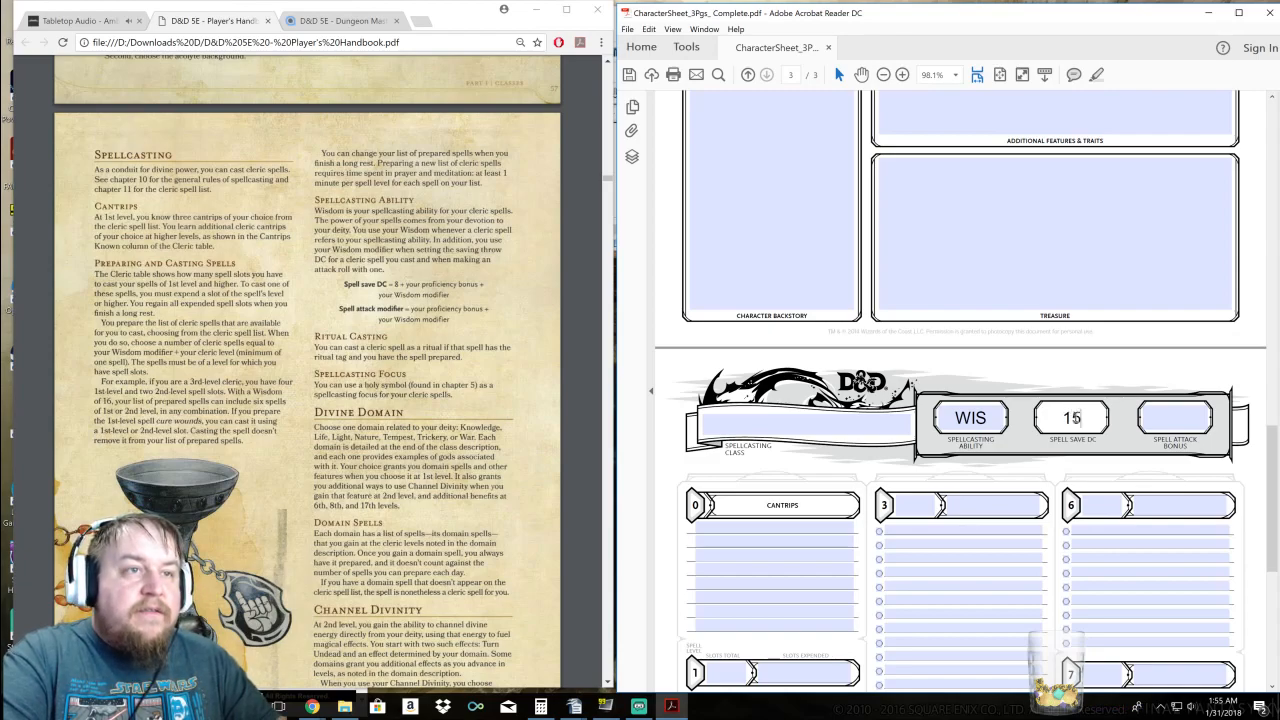
click(1168, 417)
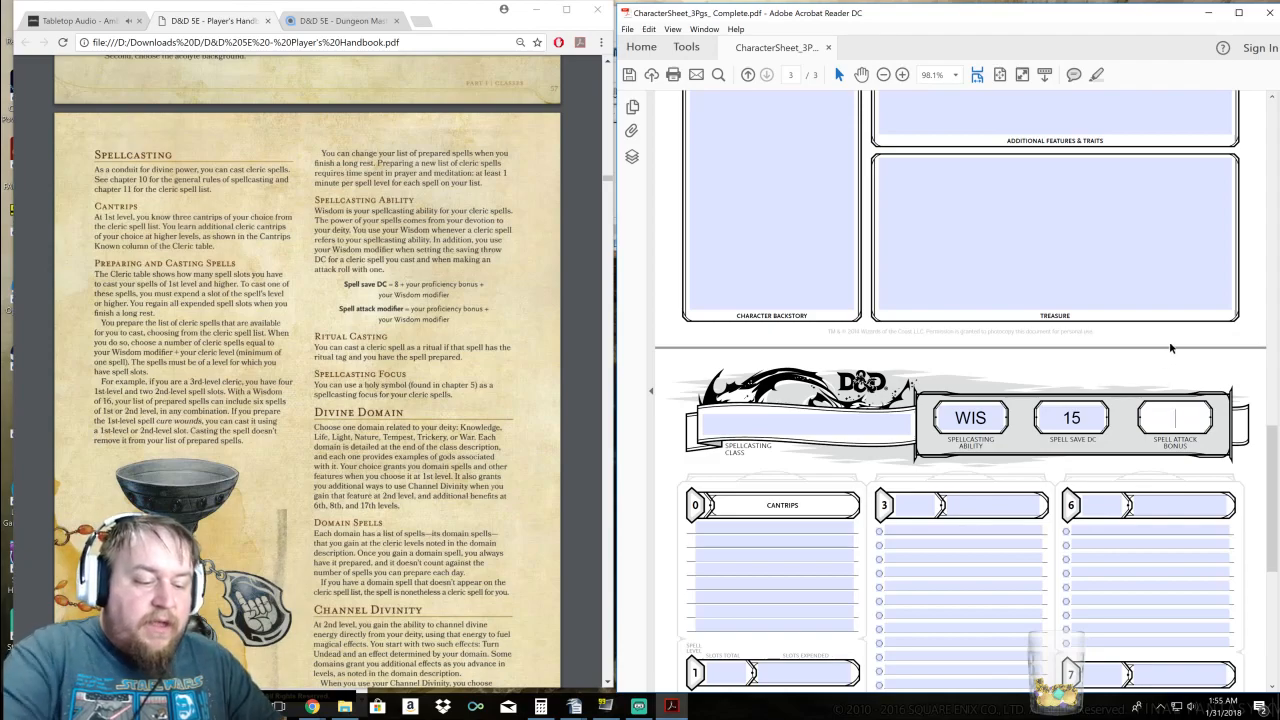
text(+7)
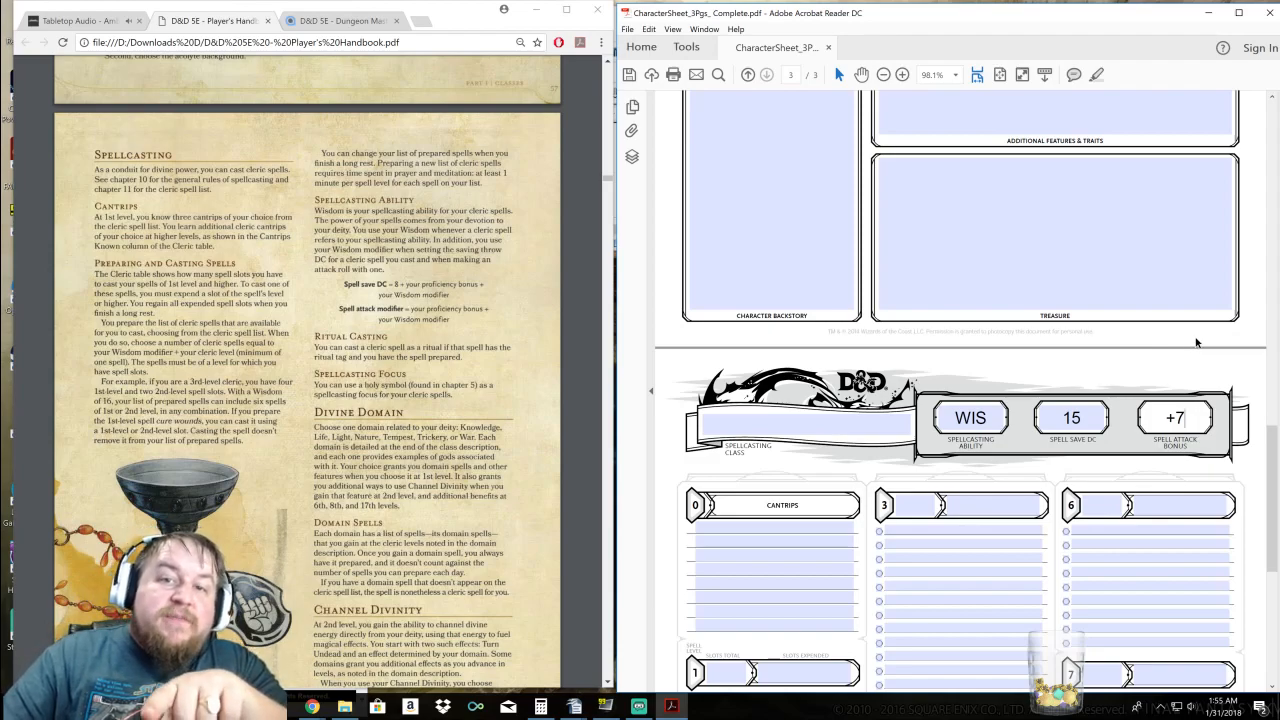
scroll(1262, 427, down, 1)
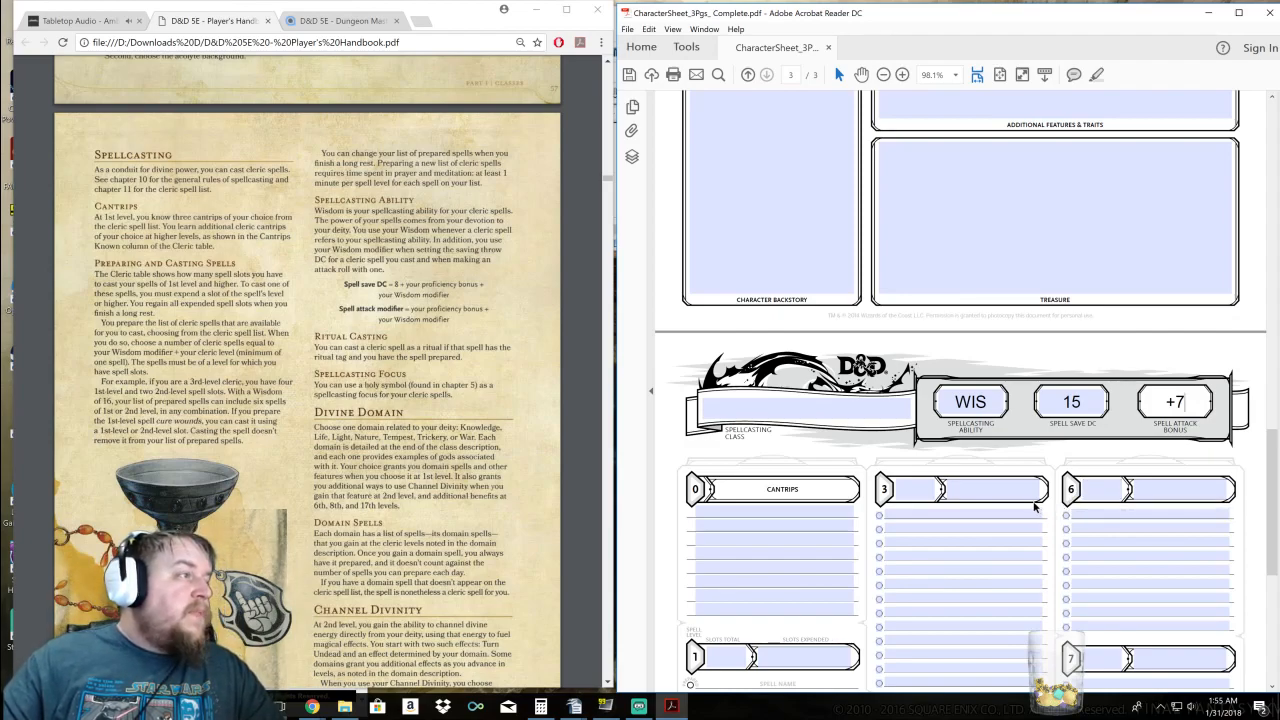
click(1038, 494)
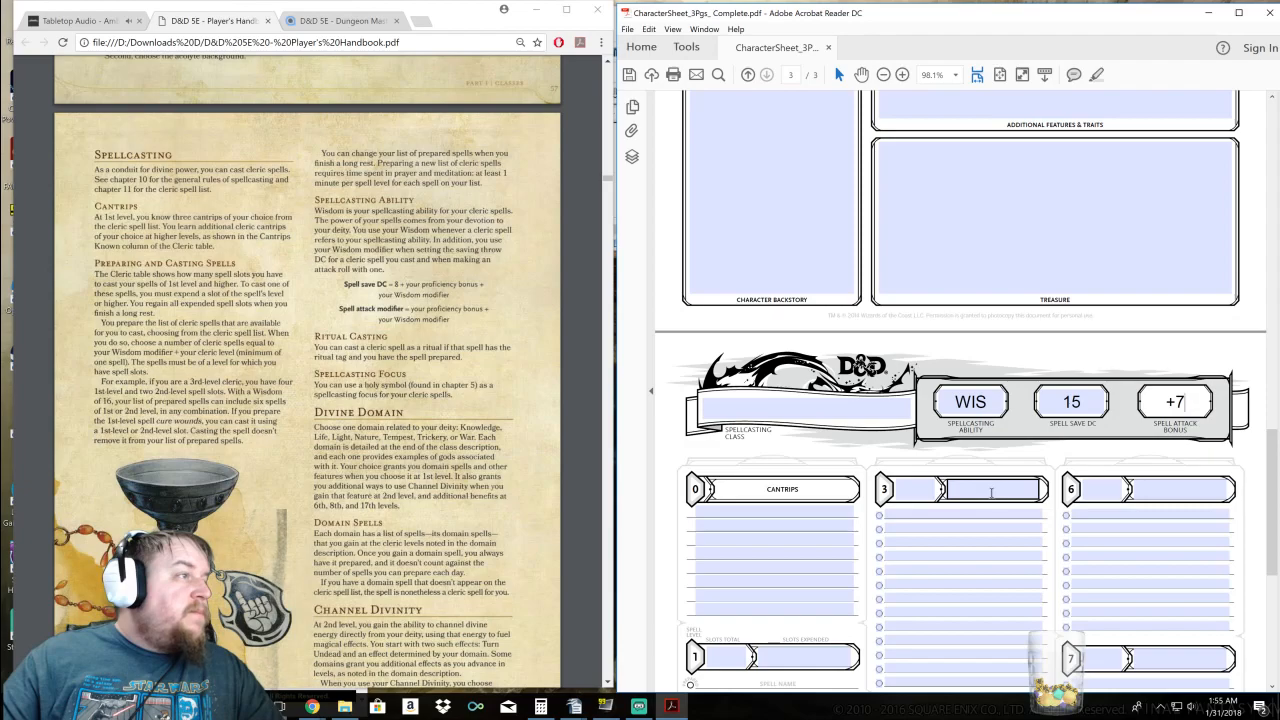
Add "*Ritual Casting" and "*Spellcasting Focus" as new lines at the end of the Features & Traits list
scroll(991, 492, up, 15)
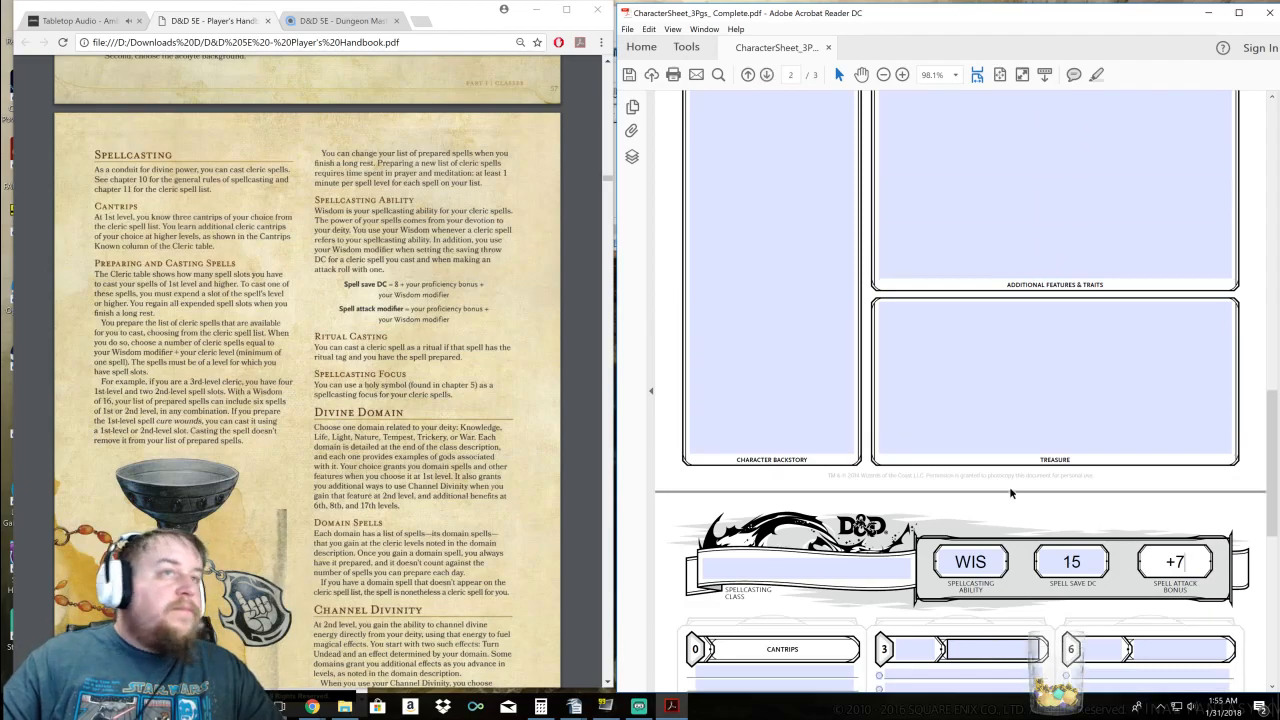
scroll(1010, 488, up, 1)
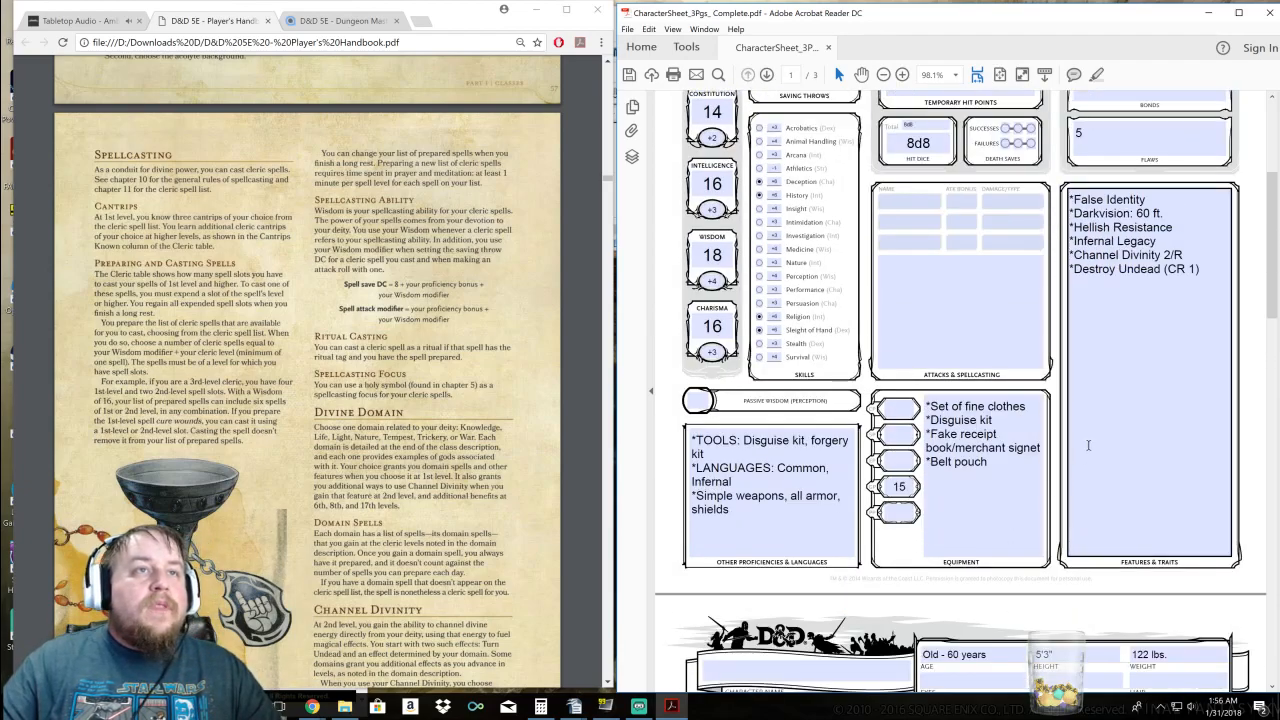
click(1206, 285)
key(Return)
text(*Ritual Casting)
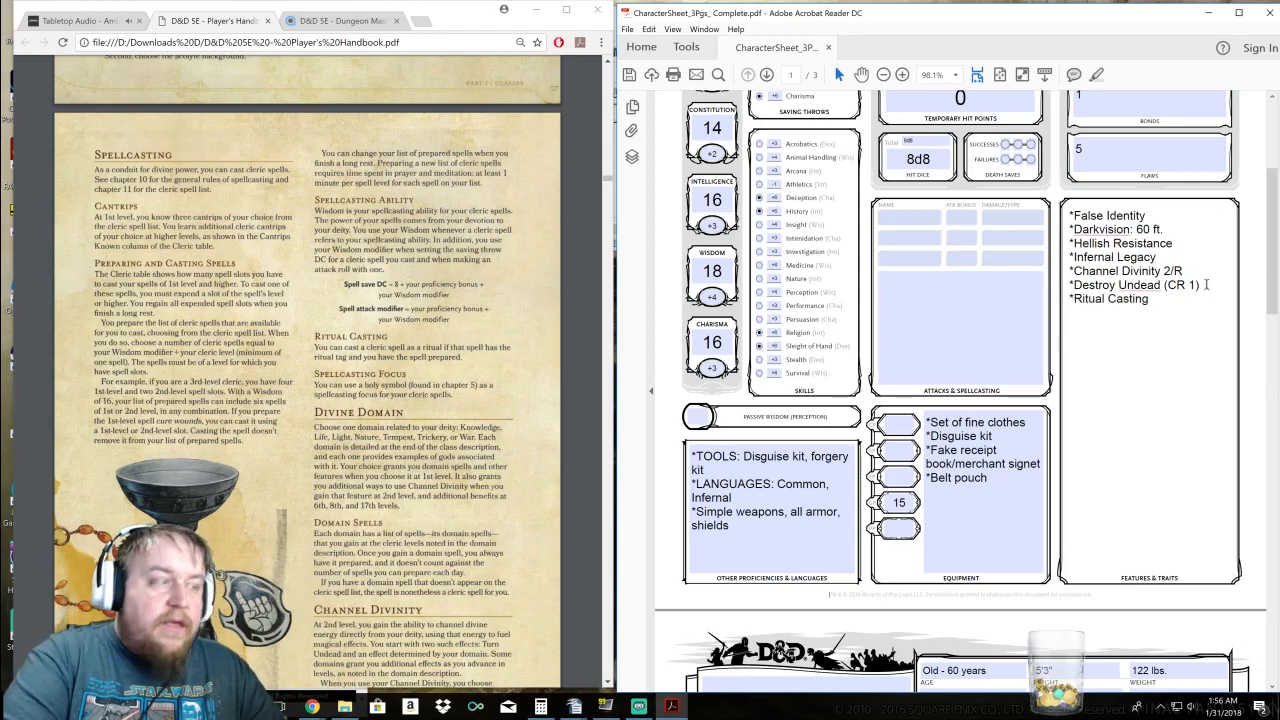
key(Return)
text(*)
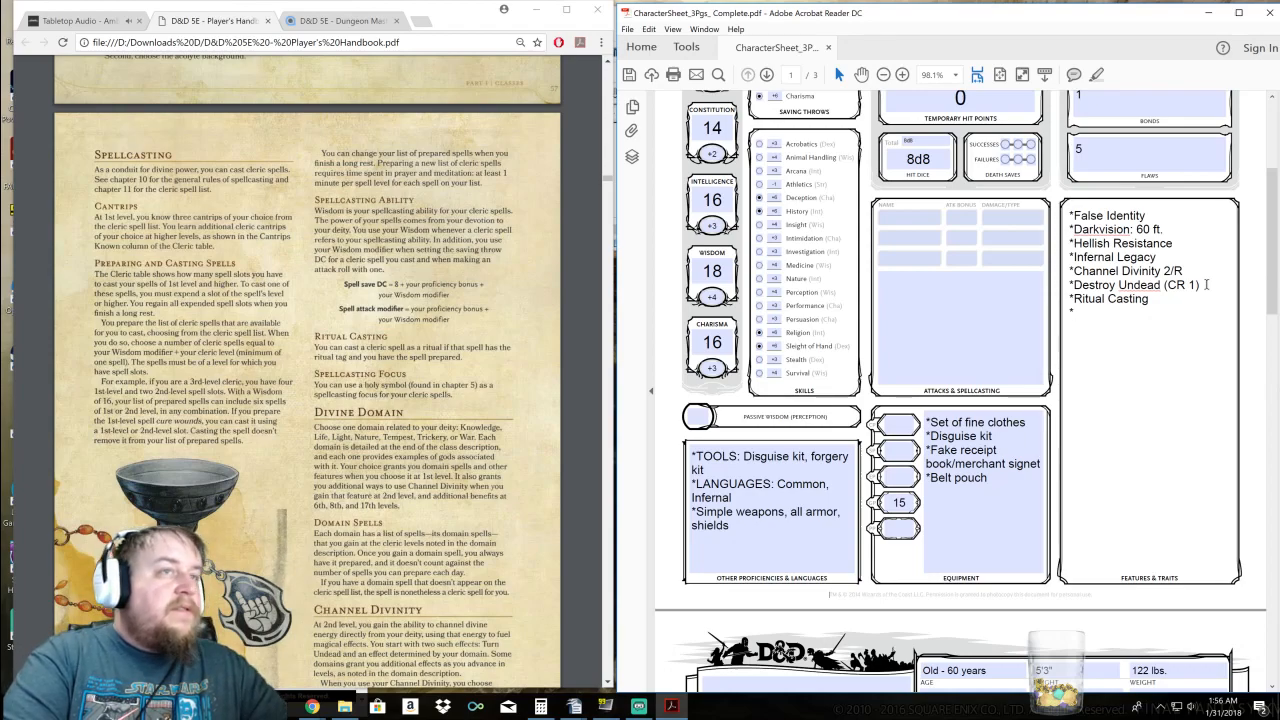
text(Spell)
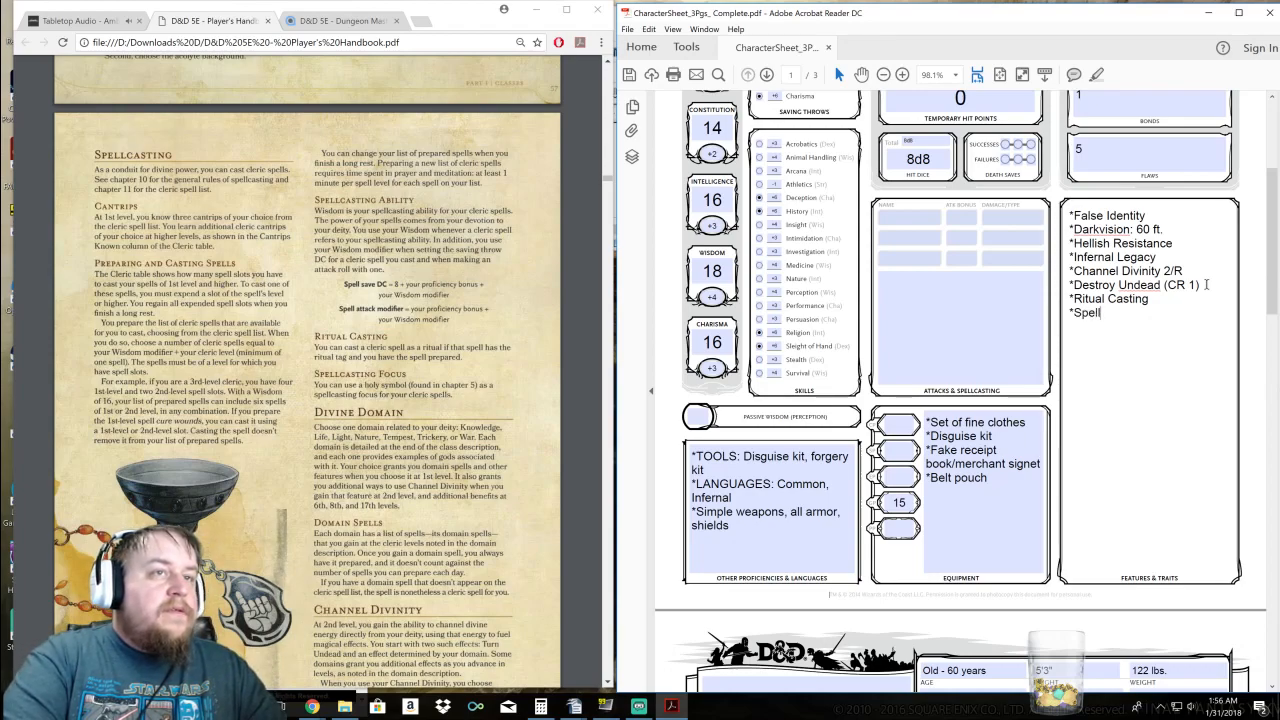
text(casting Focus)
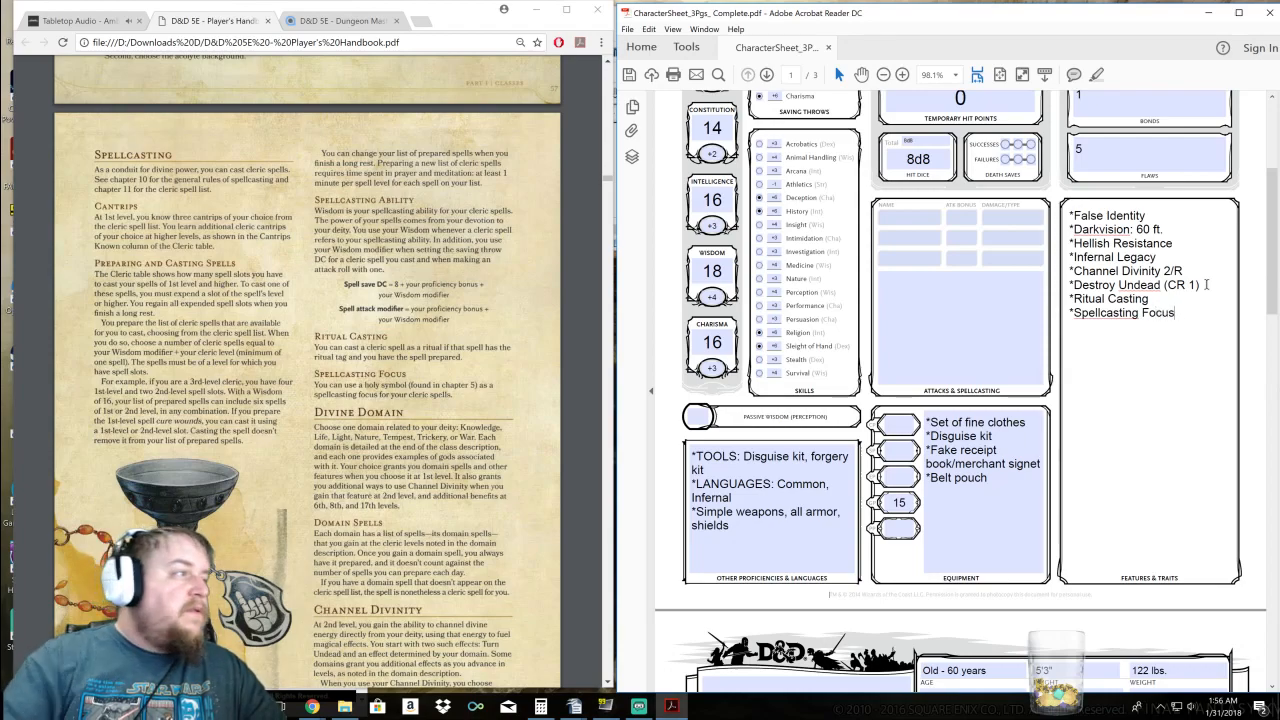
Check the handbook's rules on preparing cleric spells and enter "12 spells known" in the spell sheet's spellcasting class field
click(312, 706)
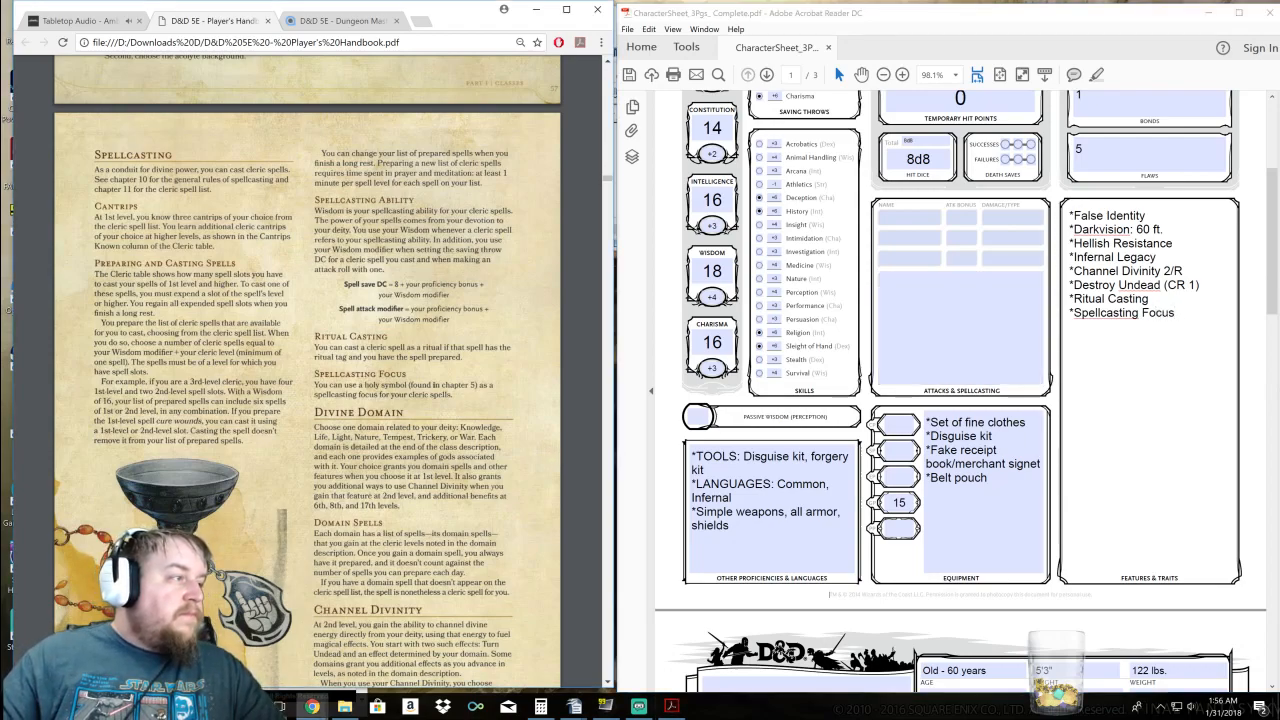
scroll(468, 410, down, 5)
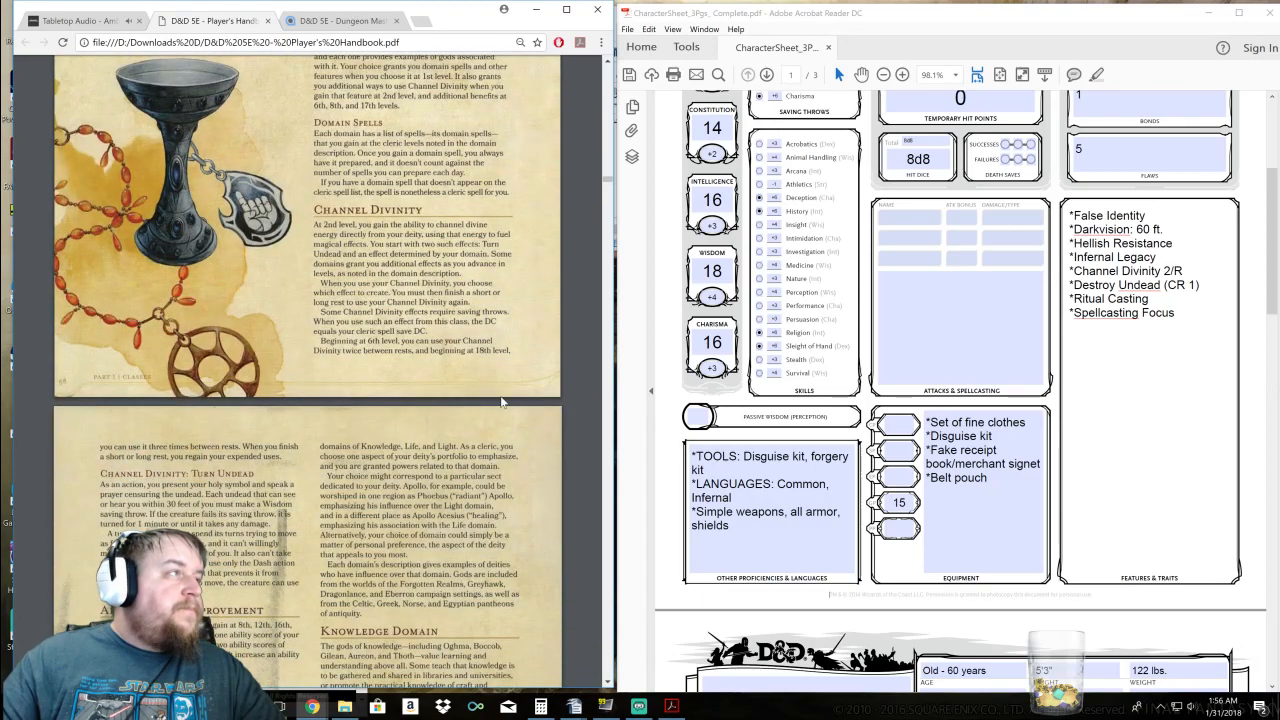
scroll(502, 403, up, 4)
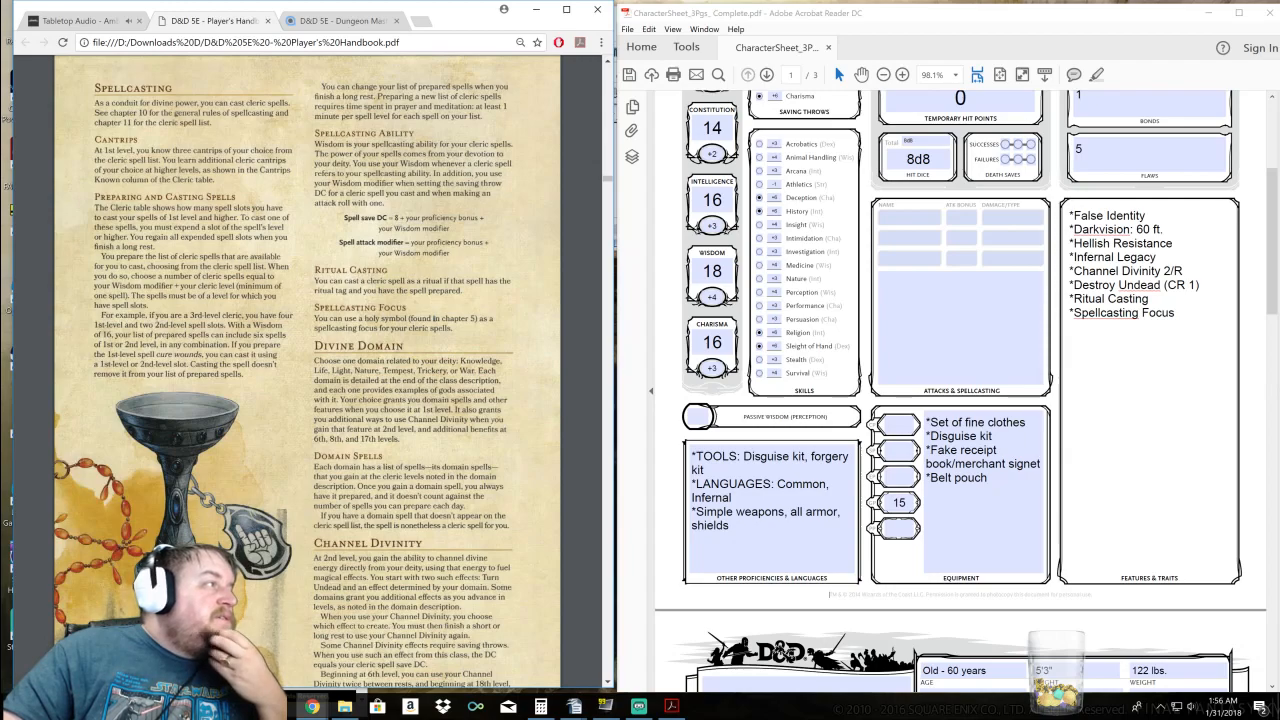
scroll(885, 408, down, 10)
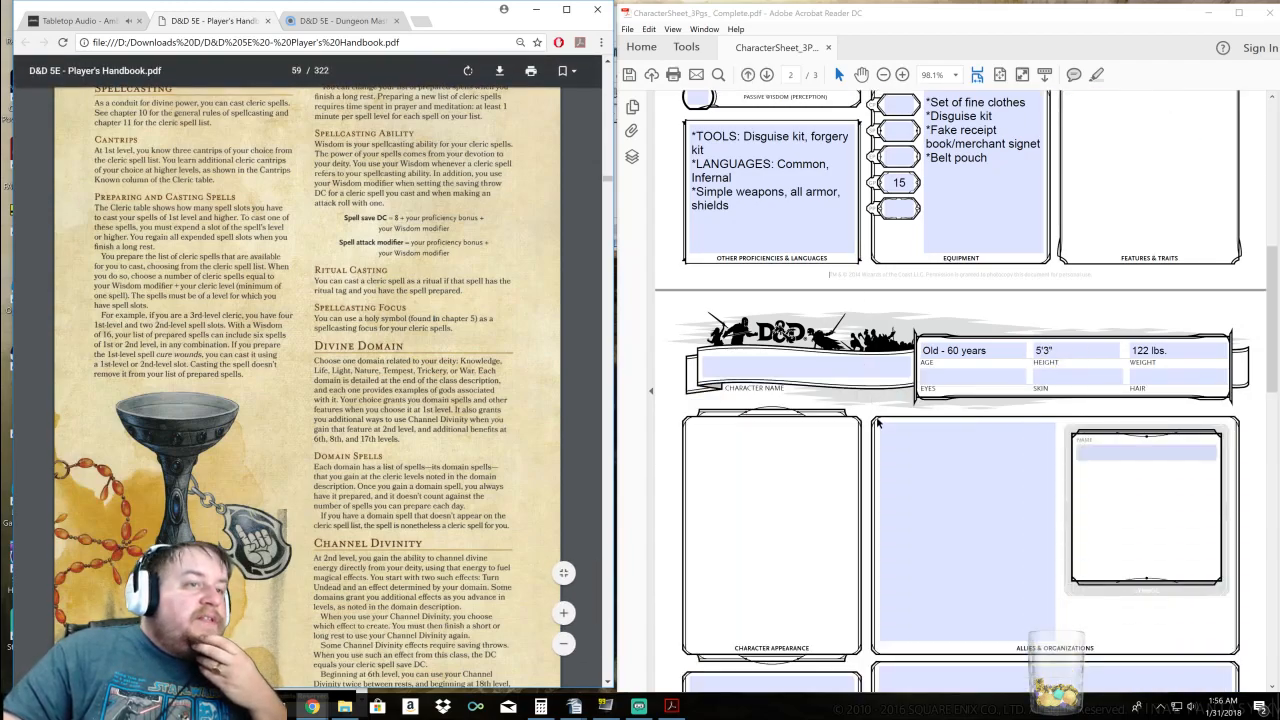
scroll(898, 404, down, 10)
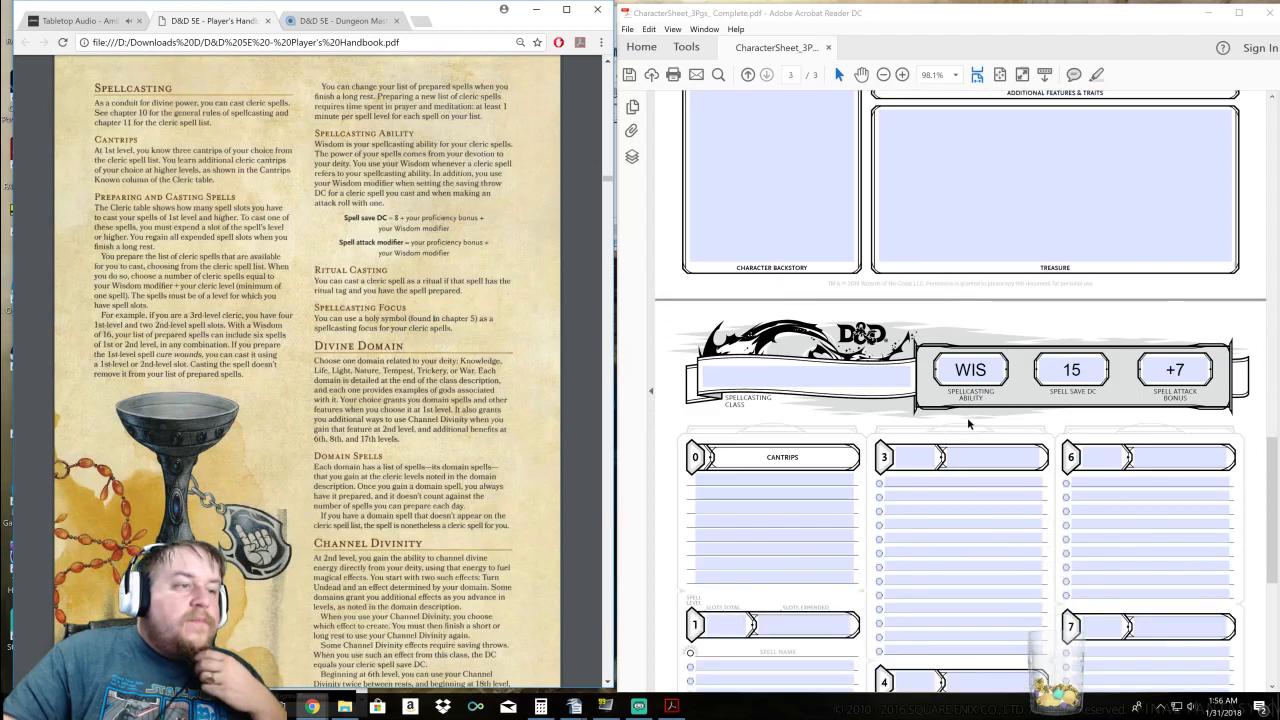
scroll(967, 421, down, 3)
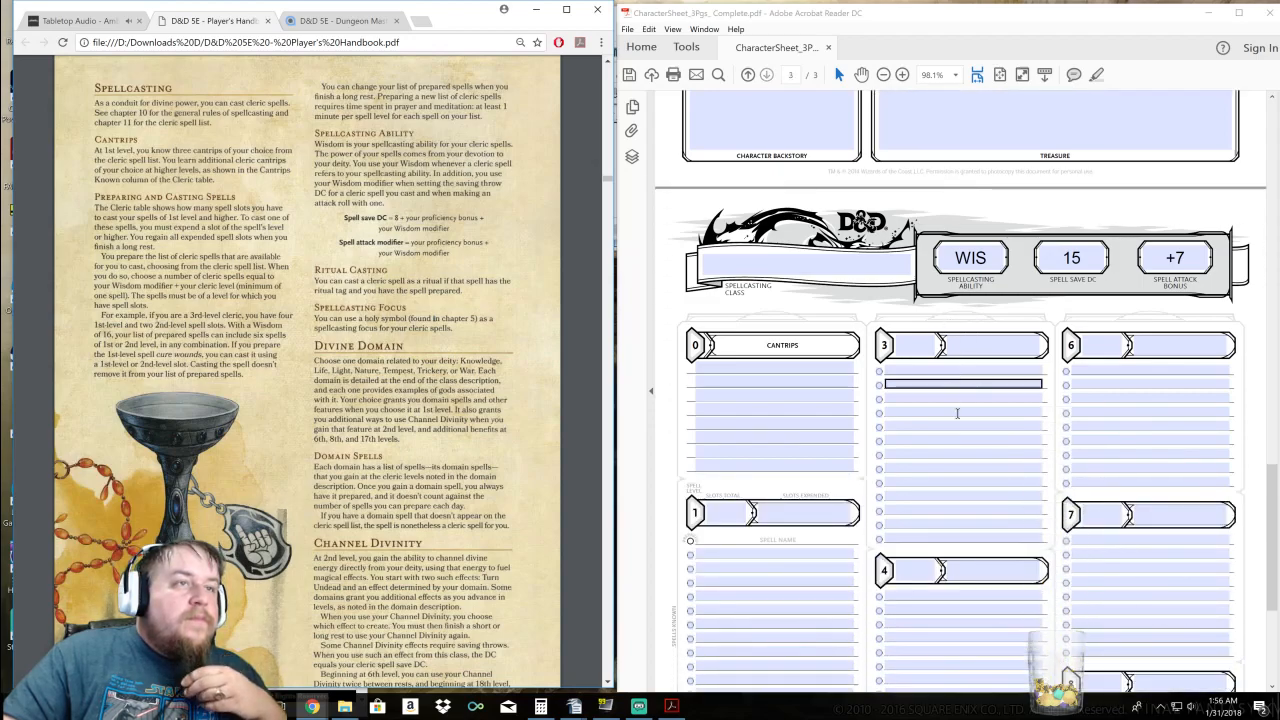
click(852, 232)
text(12 spells  known)
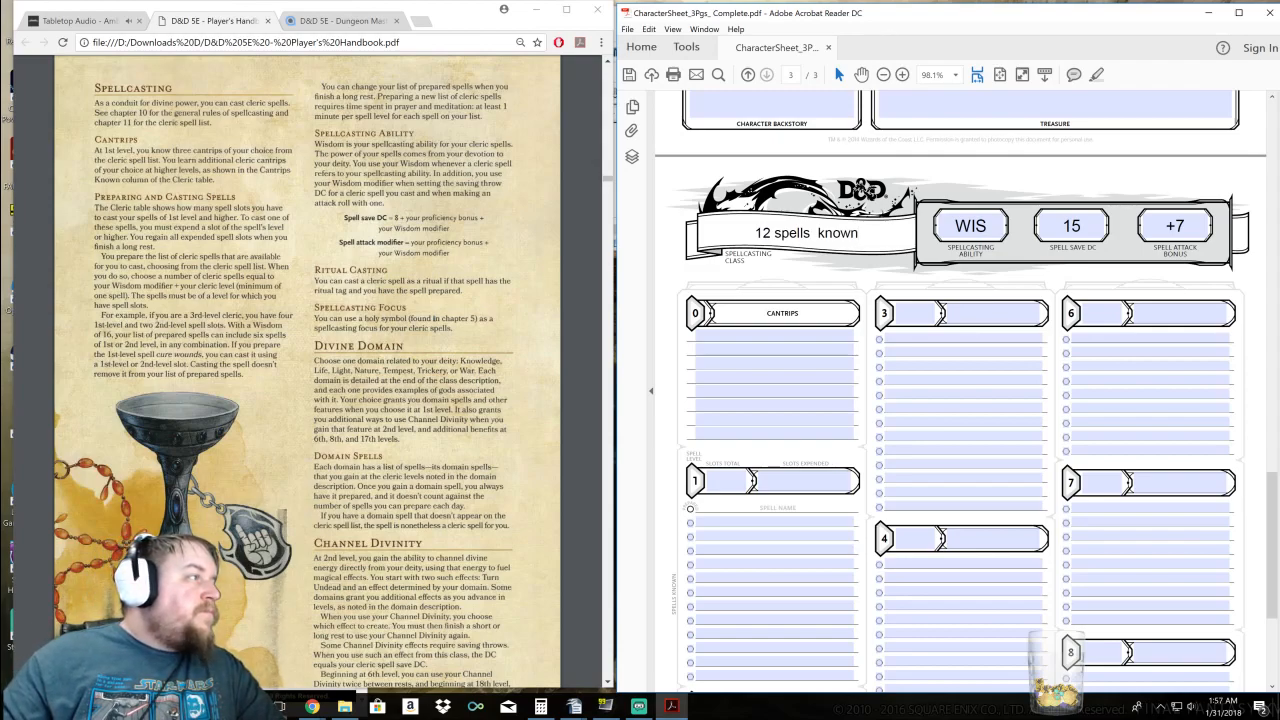
Consult the Cleric table in the Player's Handbook and number the first four cantrip lines "1." to "4." on the spell sheet
click(237, 286)
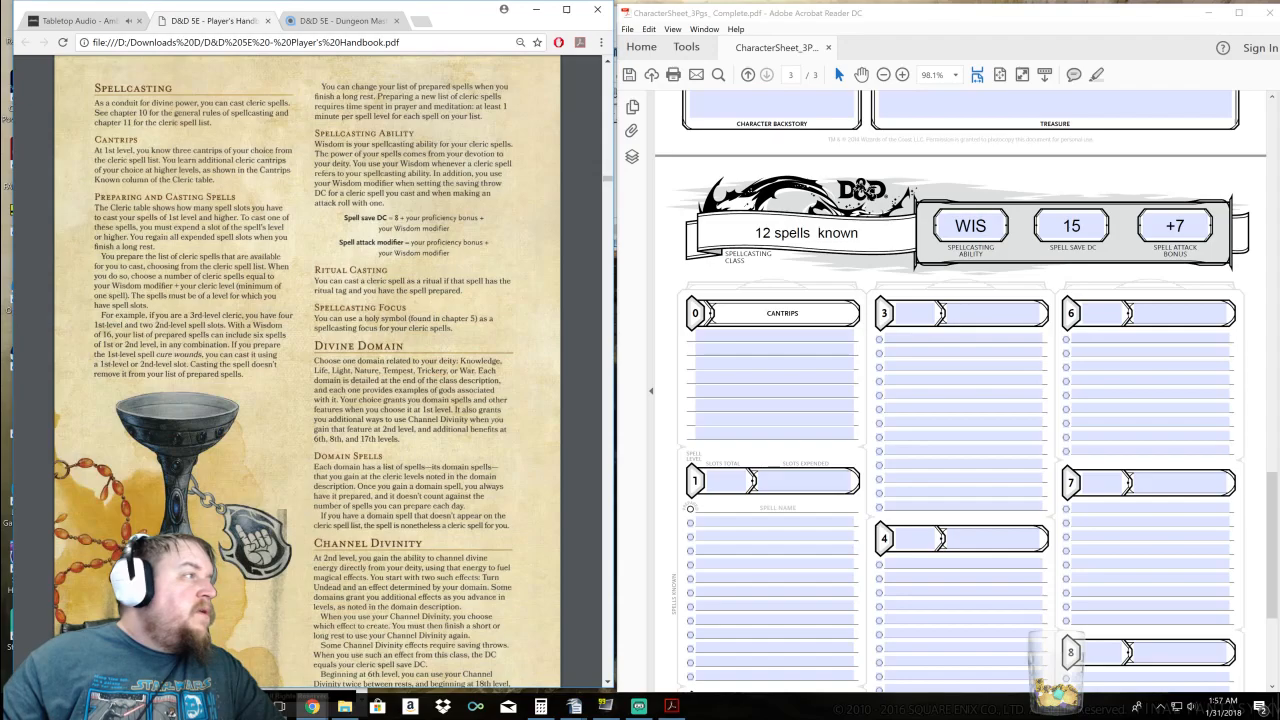
scroll(237, 286, up, 10)
scroll(237, 286, down, 3)
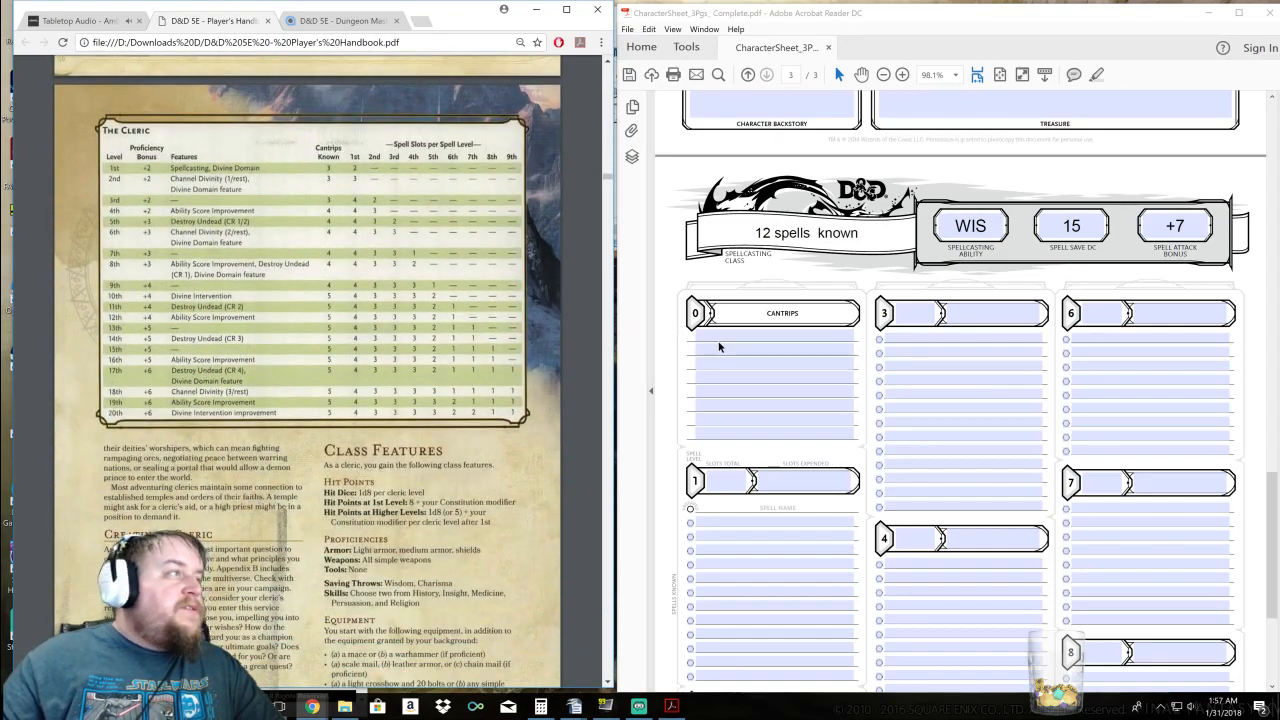
click(731, 336)
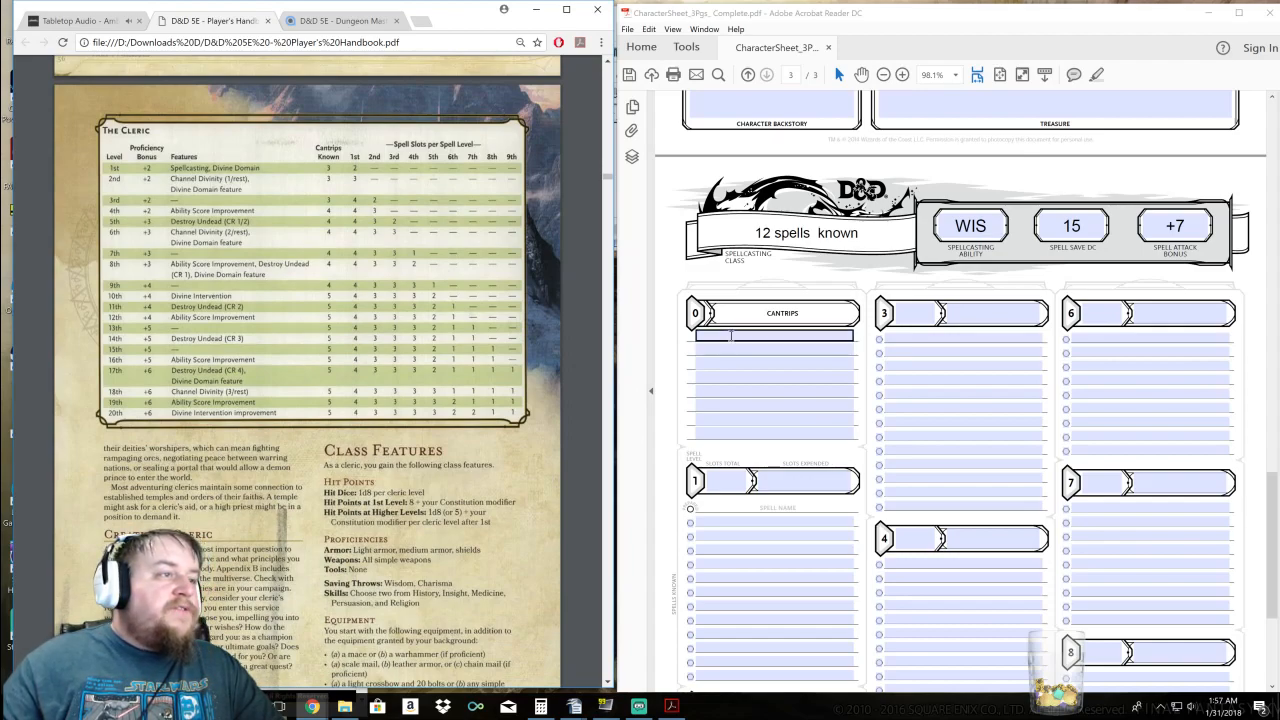
click(731, 336)
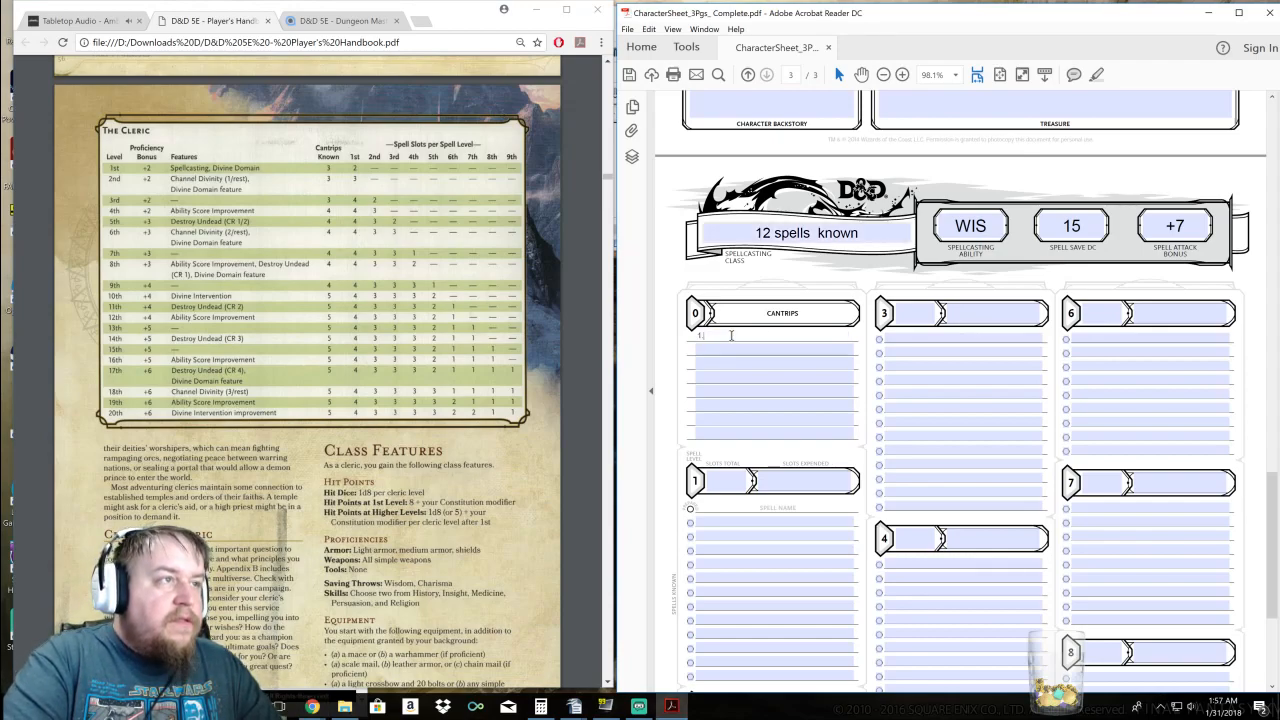
key(Return)
click(721, 348)
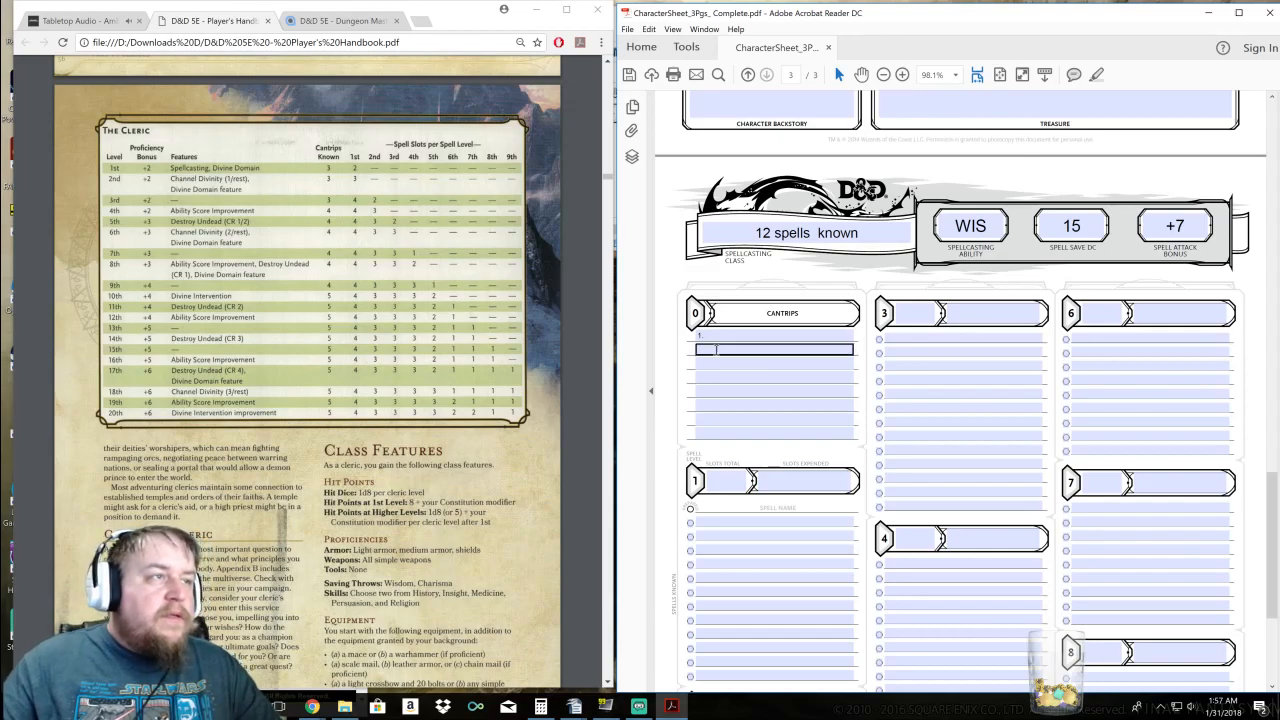
text(2.)
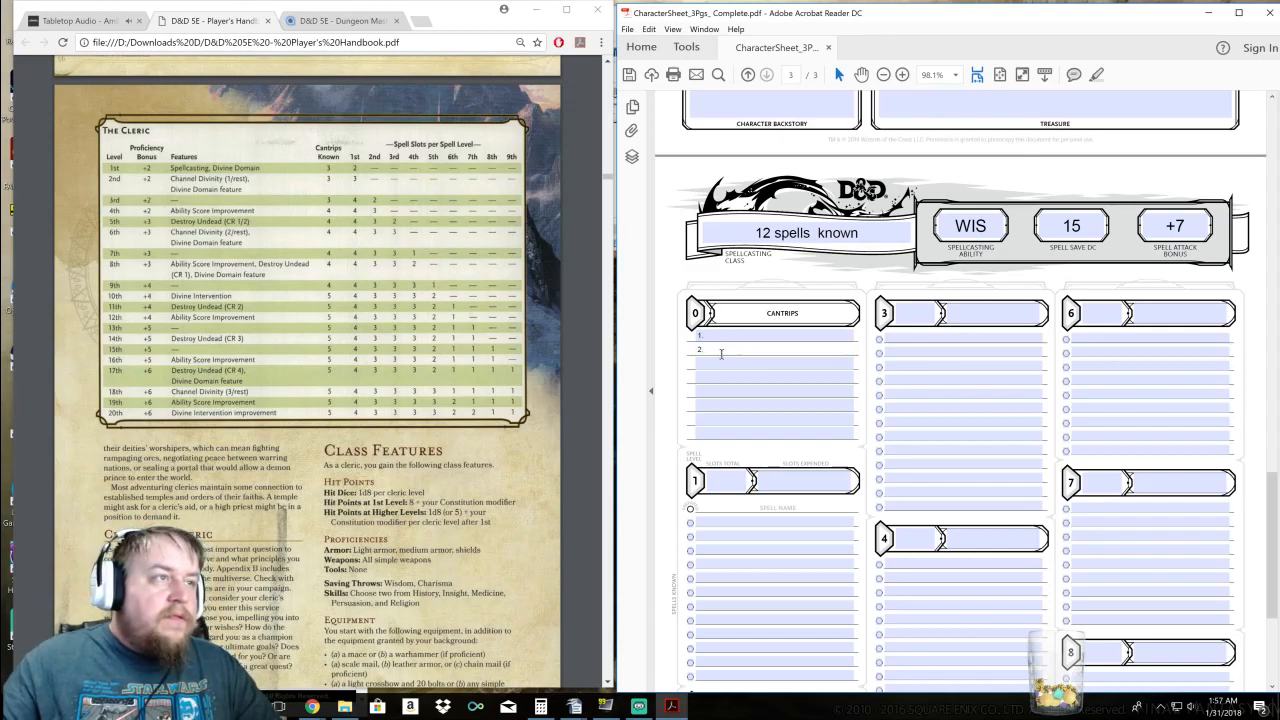
click(721, 362)
text(3.)
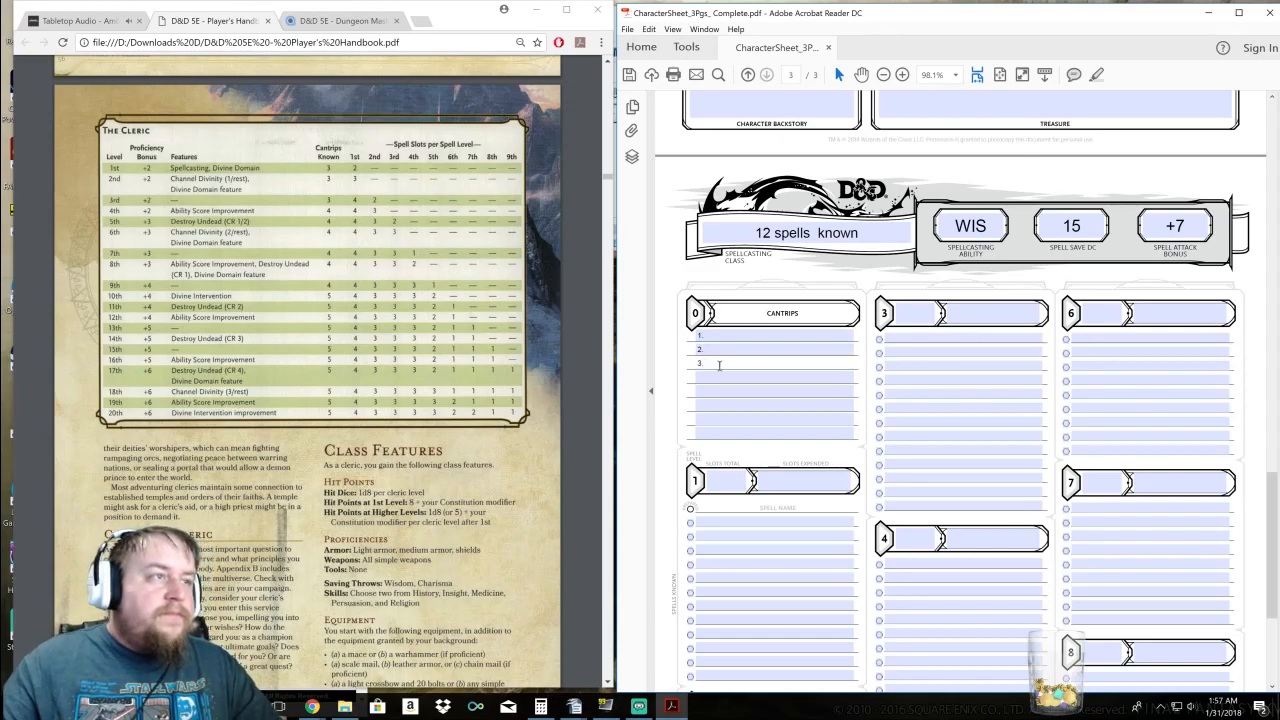
click(711, 374)
text(4.)
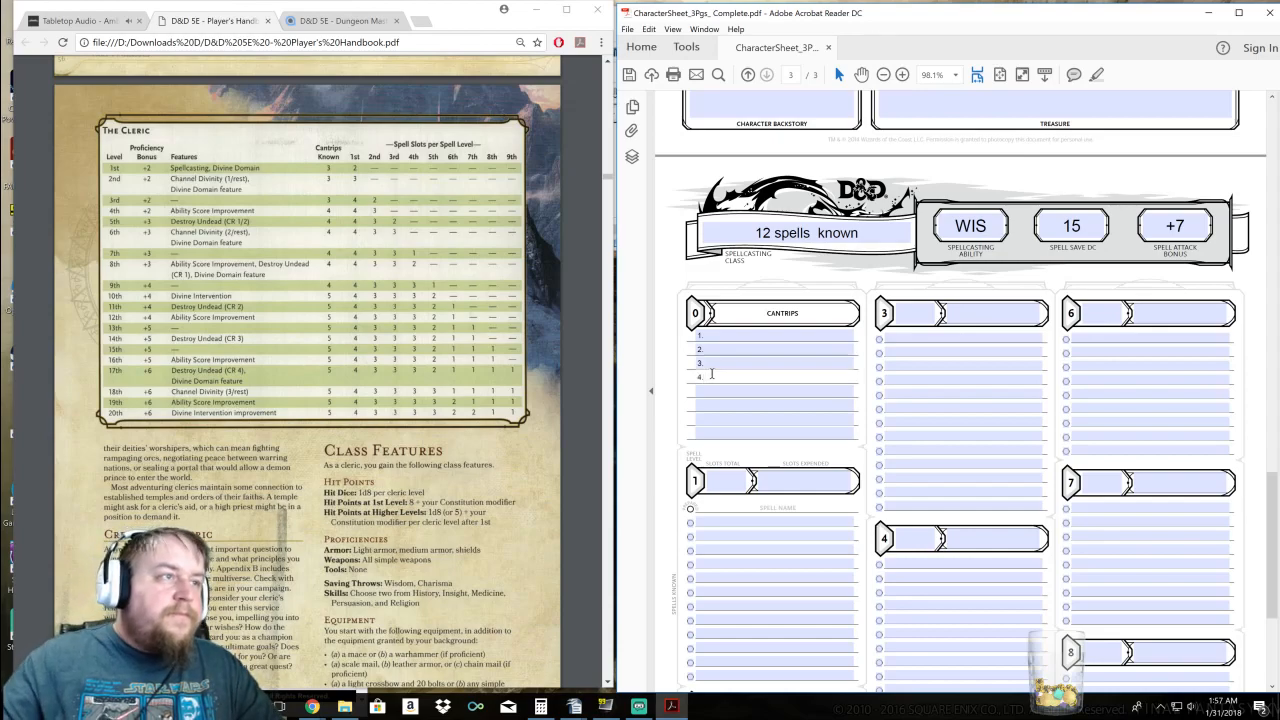
click(690, 385)
click(682, 349)
click(756, 349)
click(755, 365)
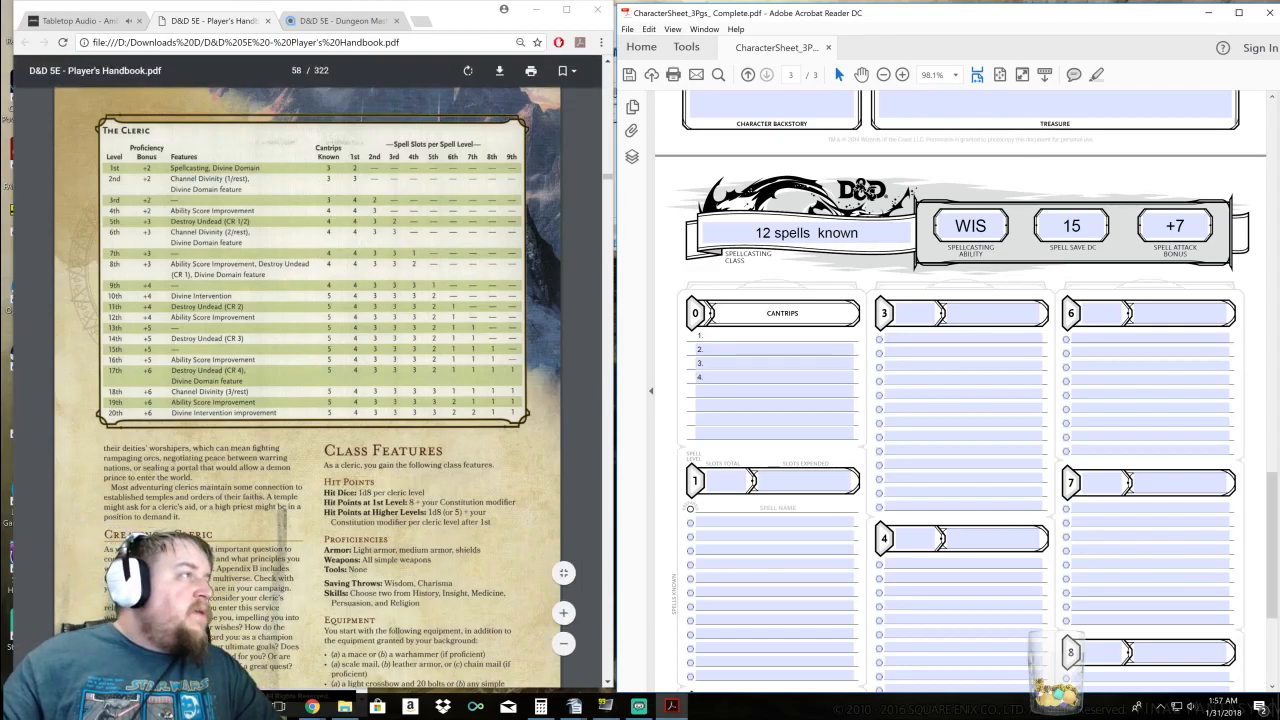
Mark the circles beside the first four level 1 spell lines on the spell sheet
scroll(735, 520, down, 2)
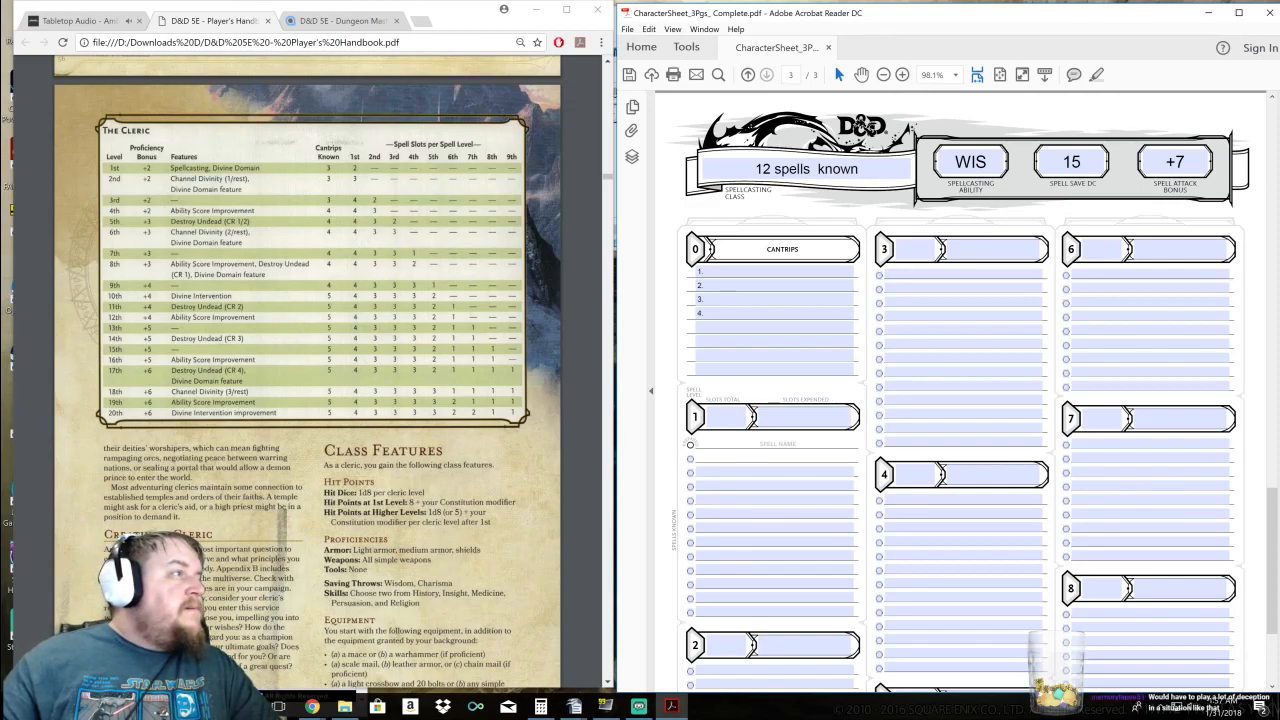
click(690, 459)
click(690, 473)
click(690, 487)
click(690, 500)
Mark the circles beside the first three level 2 spell lines
scroll(799, 480, down, 2)
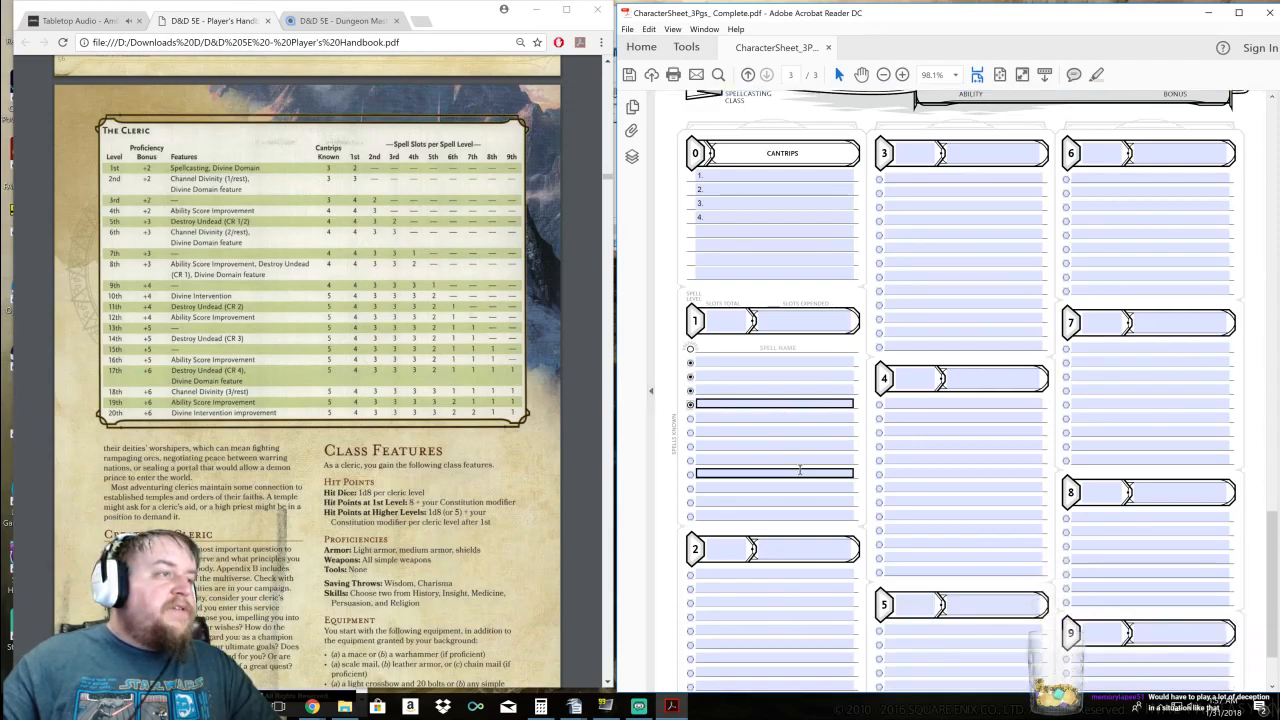
scroll(808, 436, down, 1)
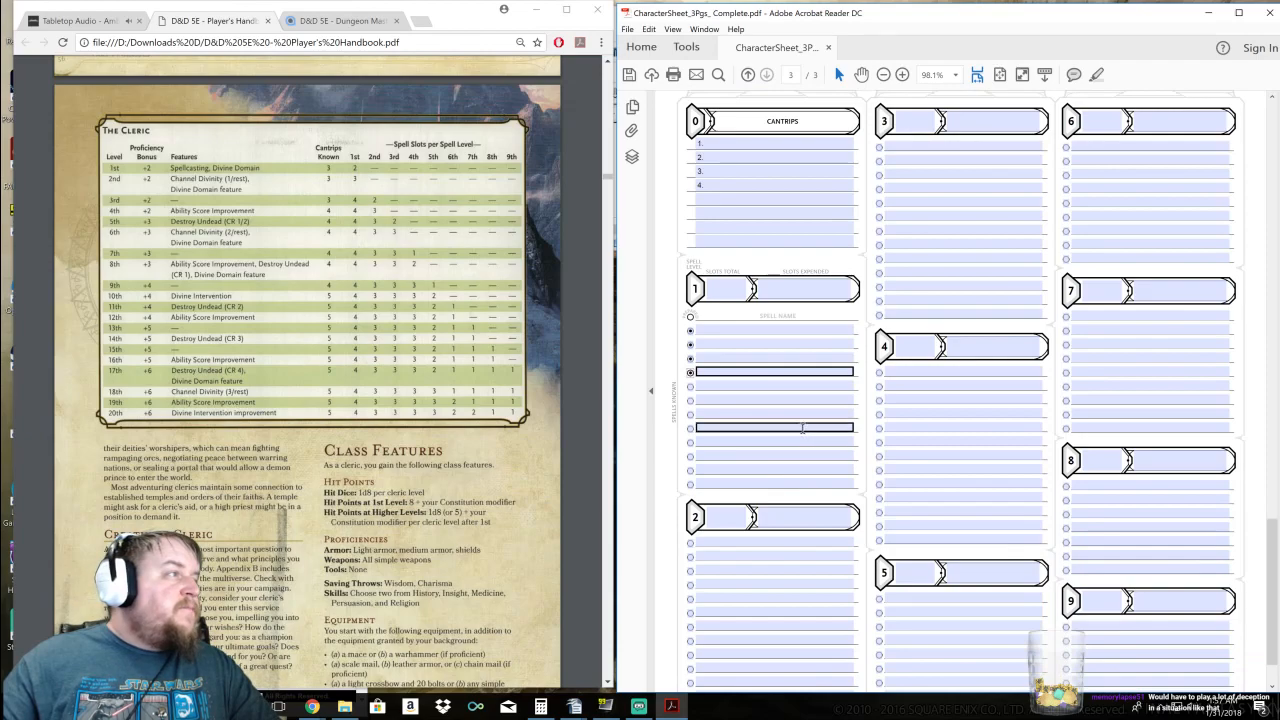
scroll(806, 440, down, 2)
click(690, 478)
click(690, 492)
click(691, 507)
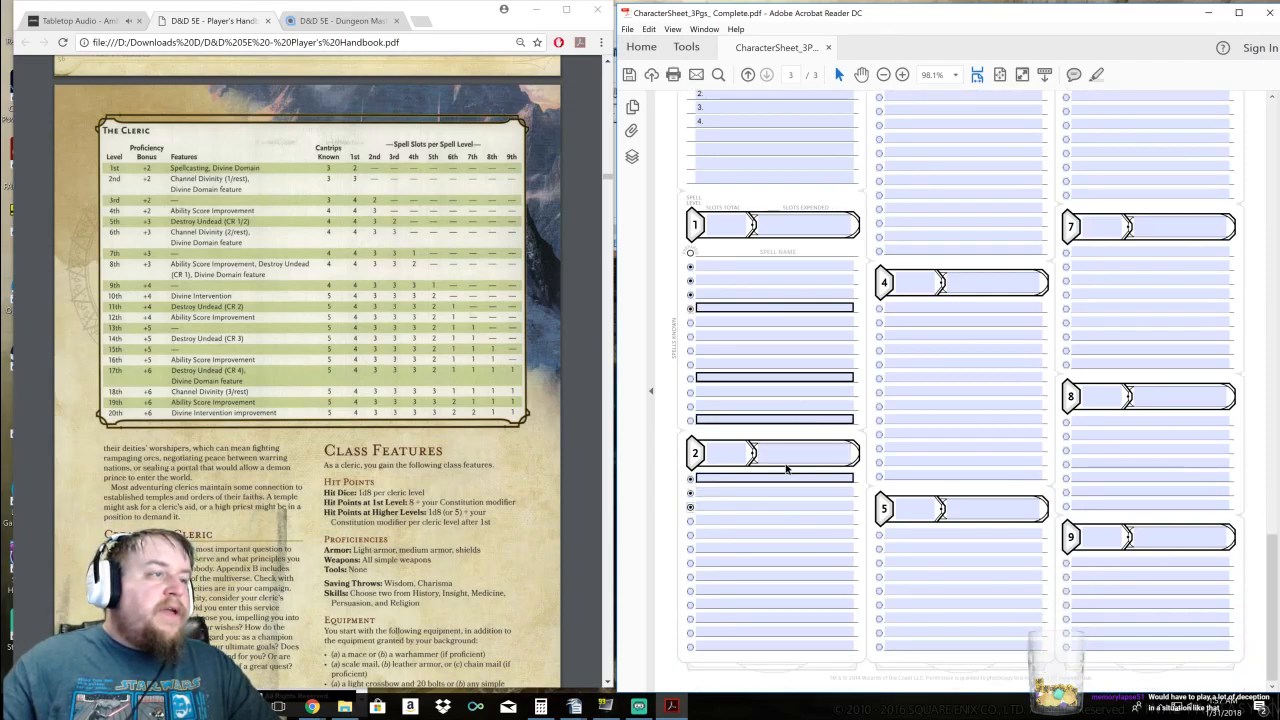
Mark the circles beside the first three level 3 spell lines and the first two level 4 spell lines
scroll(860, 300, up, 4)
click(879, 211)
click(879, 225)
click(879, 239)
click(879, 267)
click(879, 436)
click(879, 450)
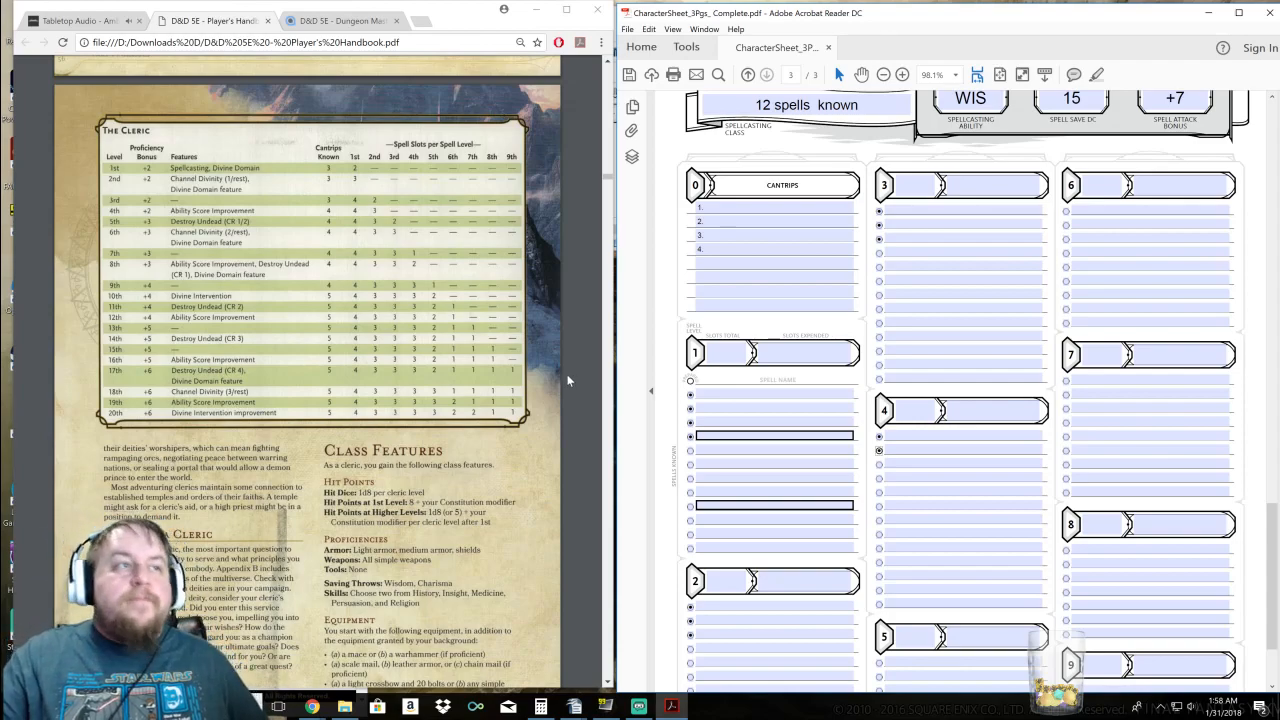
Return to the cleric spellcasting rules in the Player's Handbook
scroll(491, 303, down, 4)
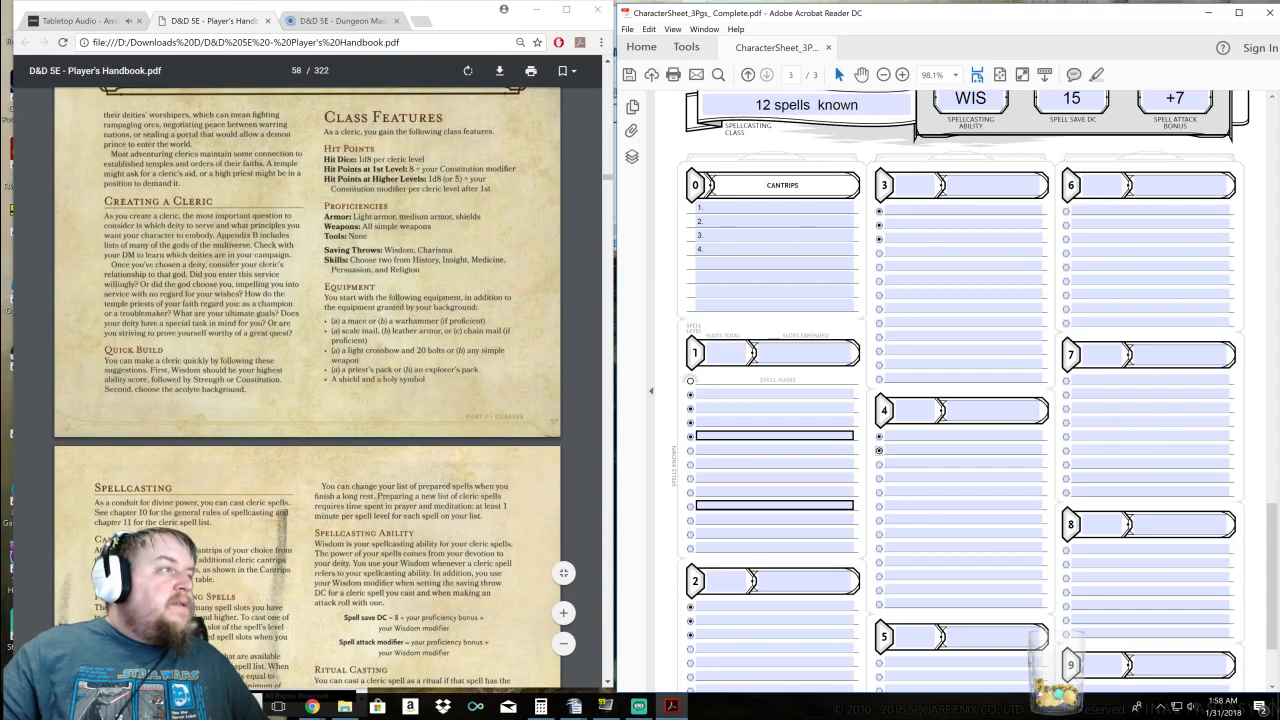
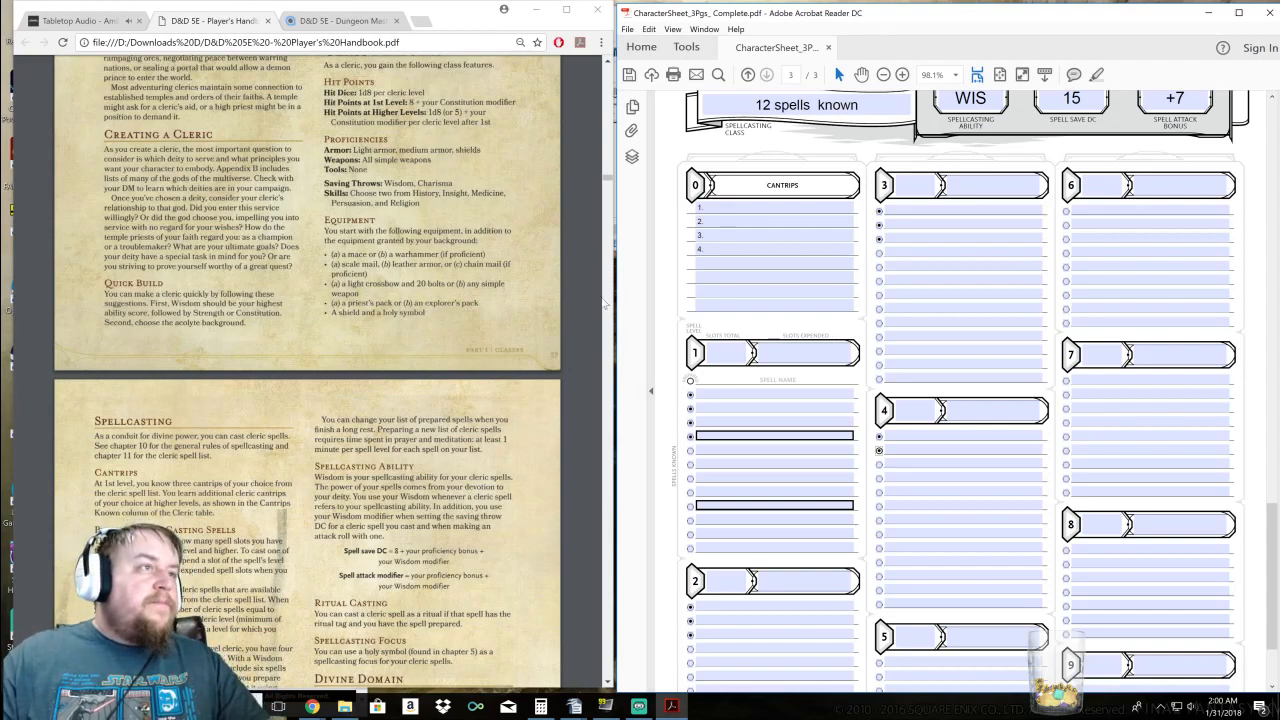
Read the cleric section of the Player's Handbook from Spellcasting through the divine domains, including the Tempest Domain spells and features
scroll(438, 335, down, 8)
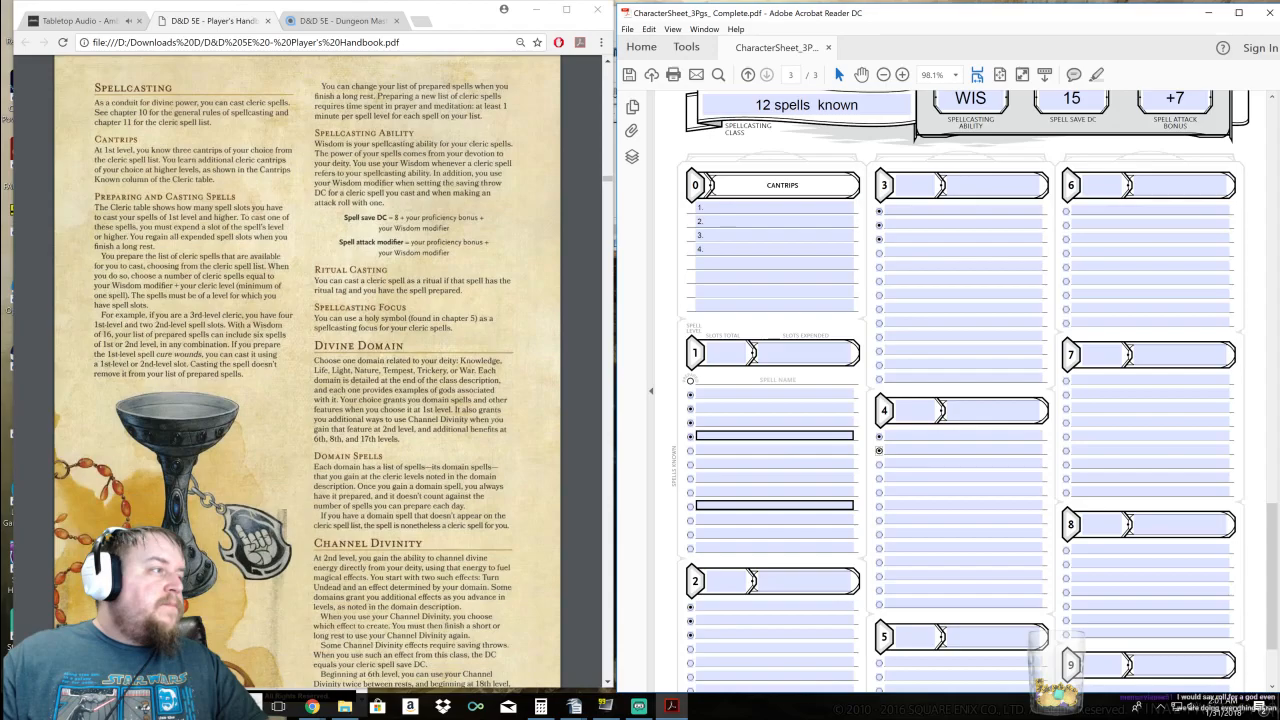
scroll(308, 371, down, 2)
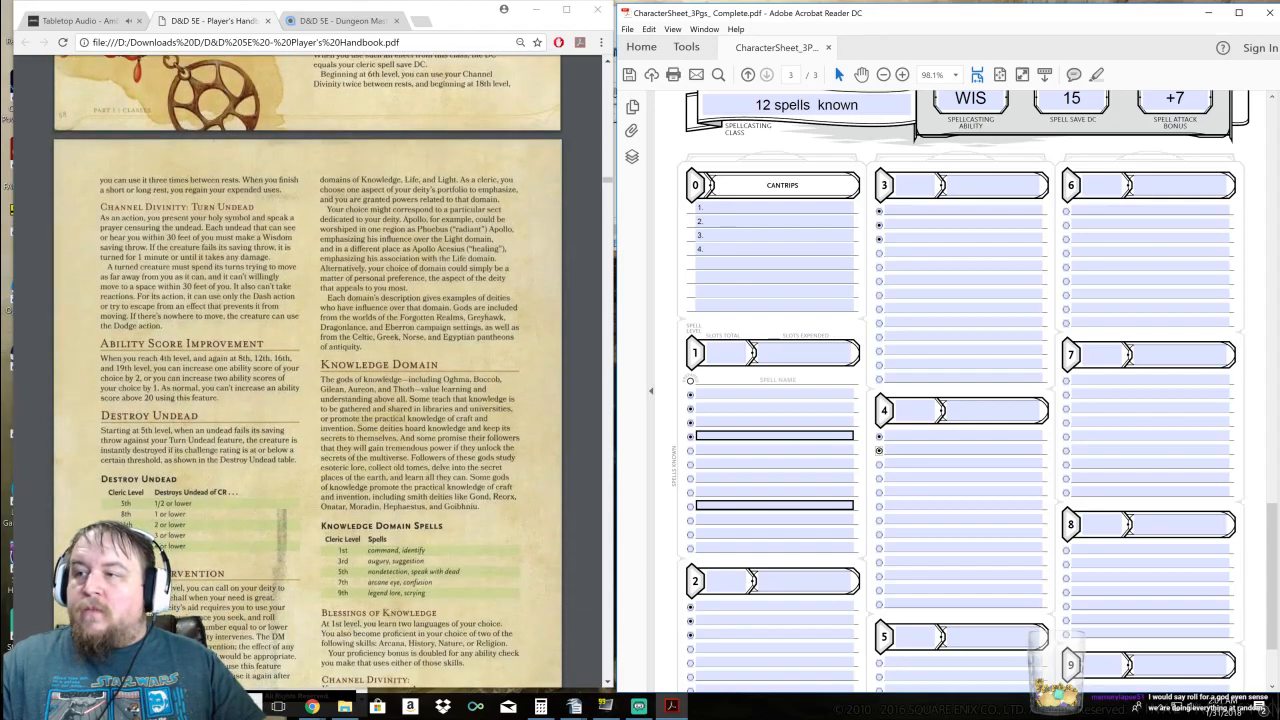
scroll(308, 371, down, 2)
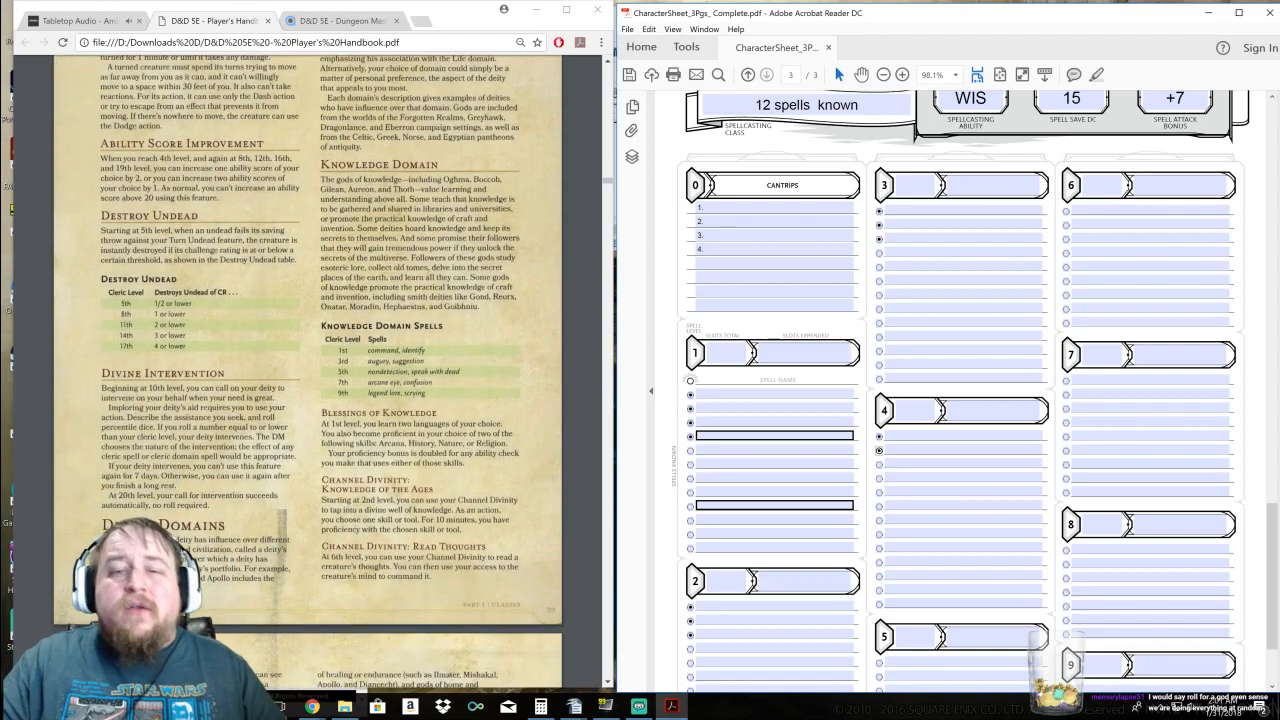
scroll(308, 371, down, 4)
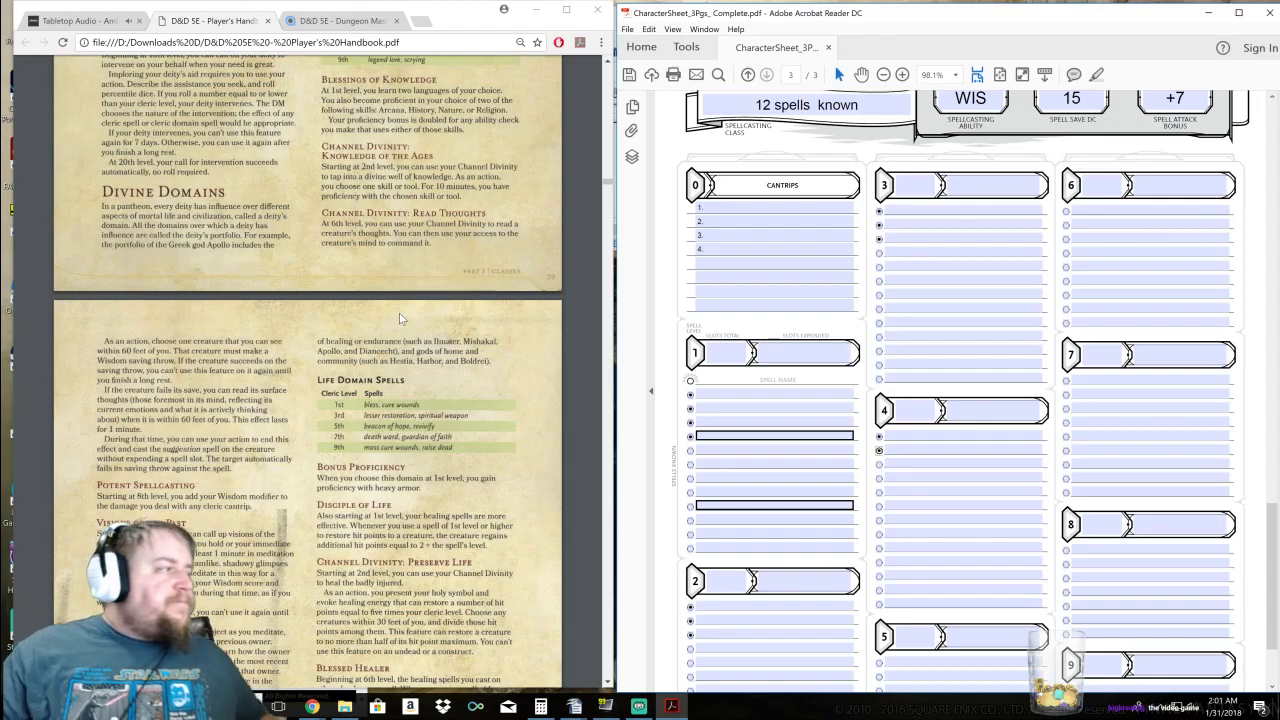
scroll(448, 421, down, 5)
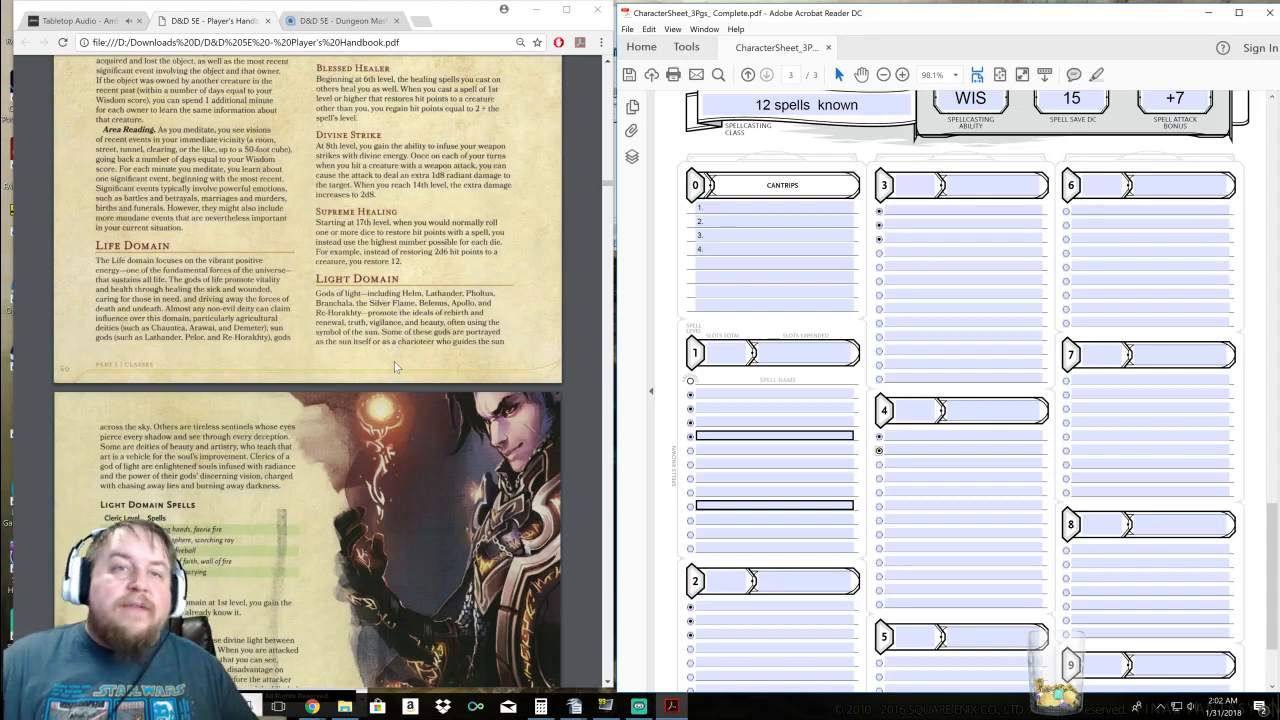
scroll(409, 317, down, 10)
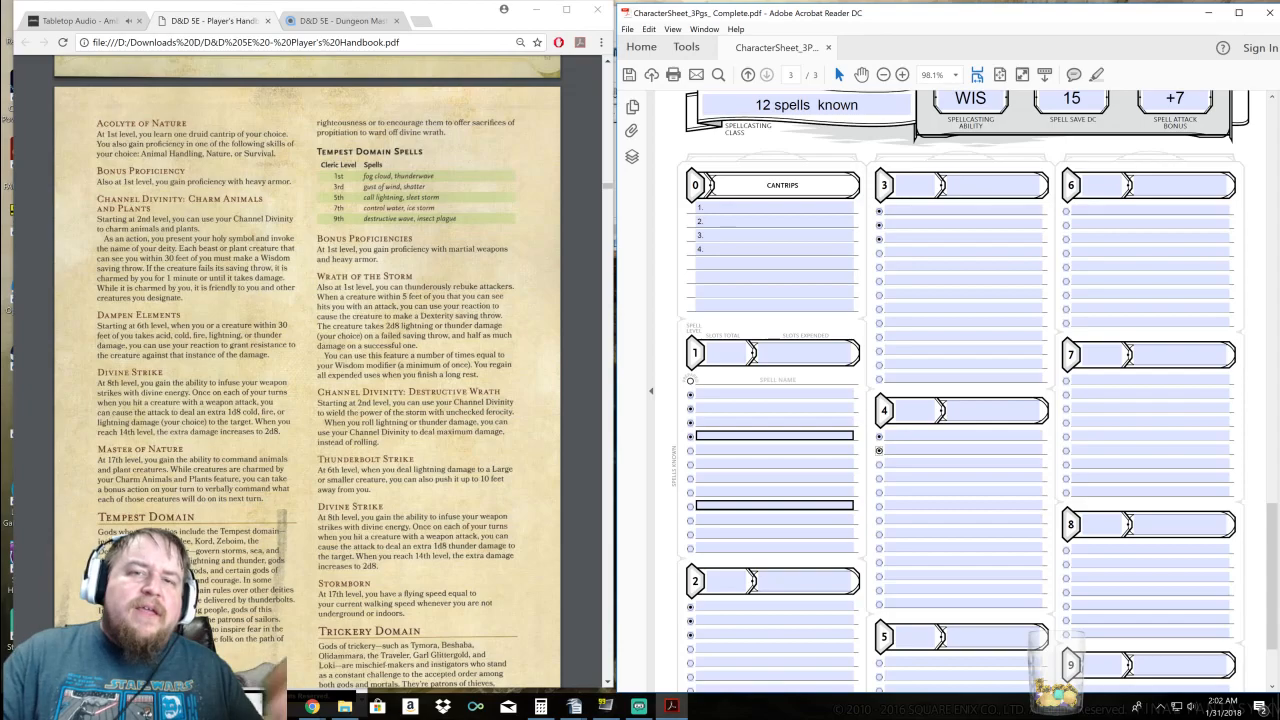
scroll(307, 371, down, 5)
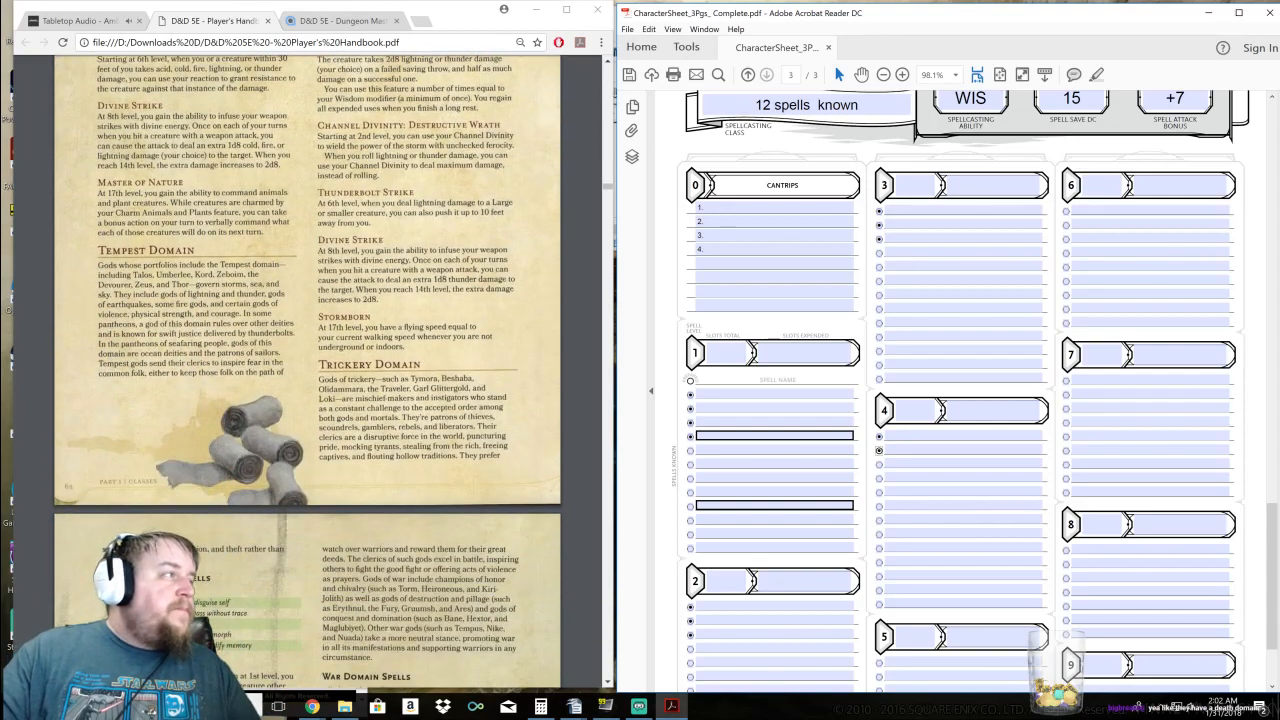
drag(319, 365, 420, 365)
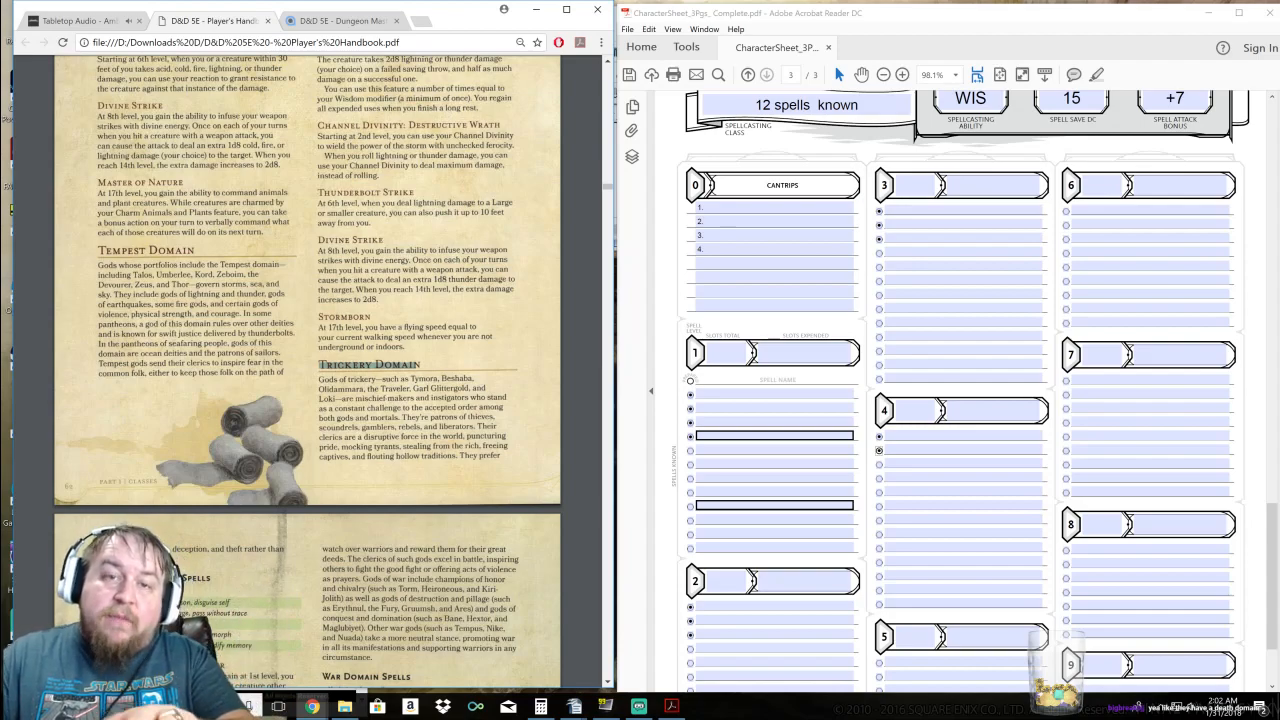
click(418, 366)
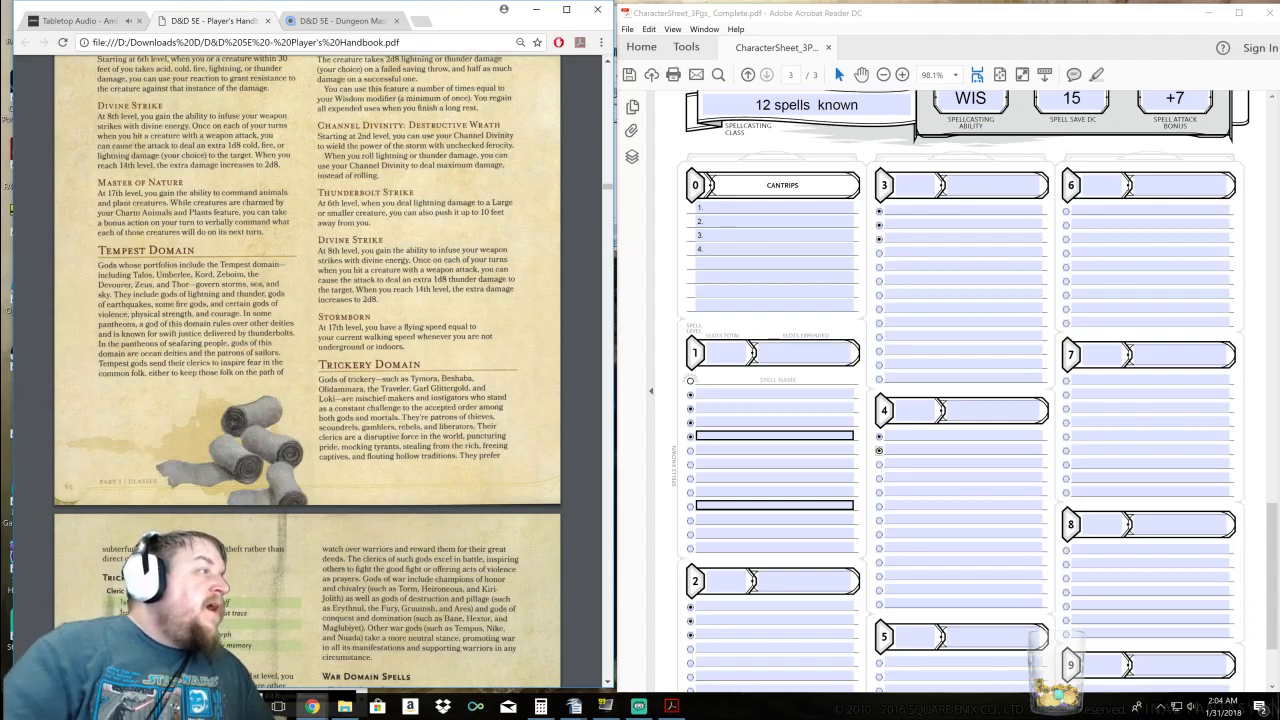
scroll(307, 371, up, 1)
scroll(307, 371, up, 4)
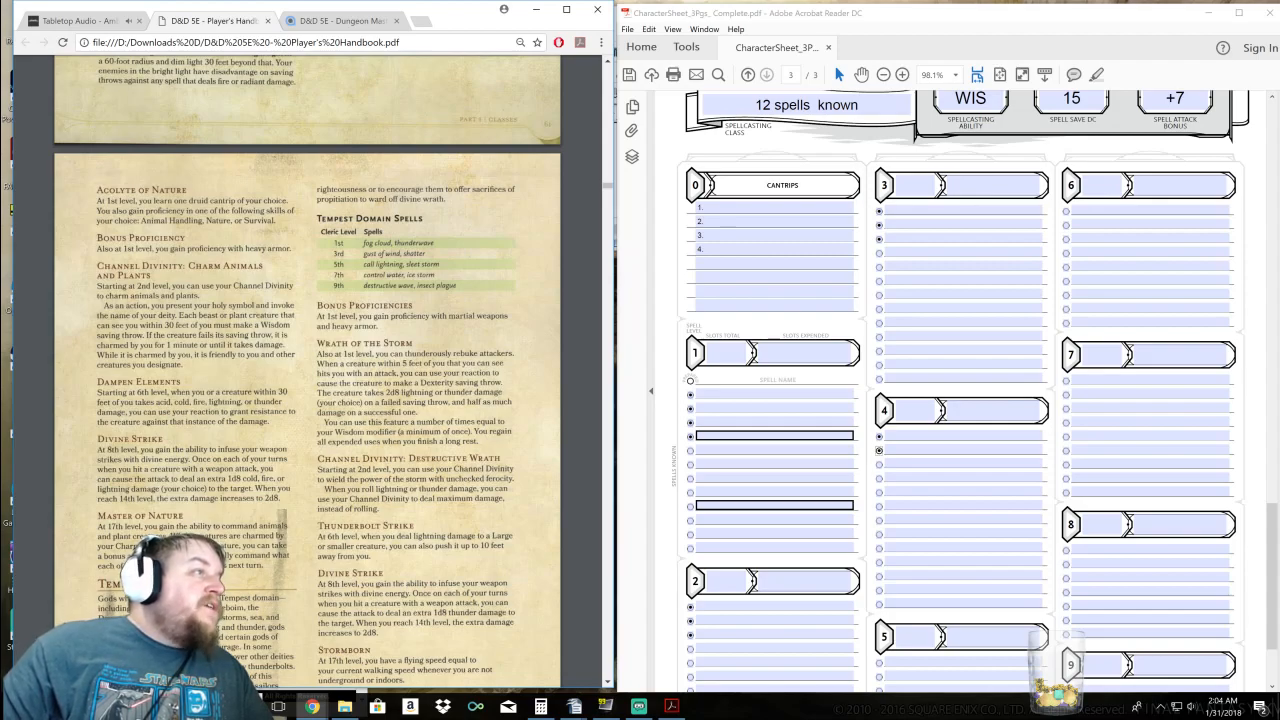
scroll(468, 328, down, 1)
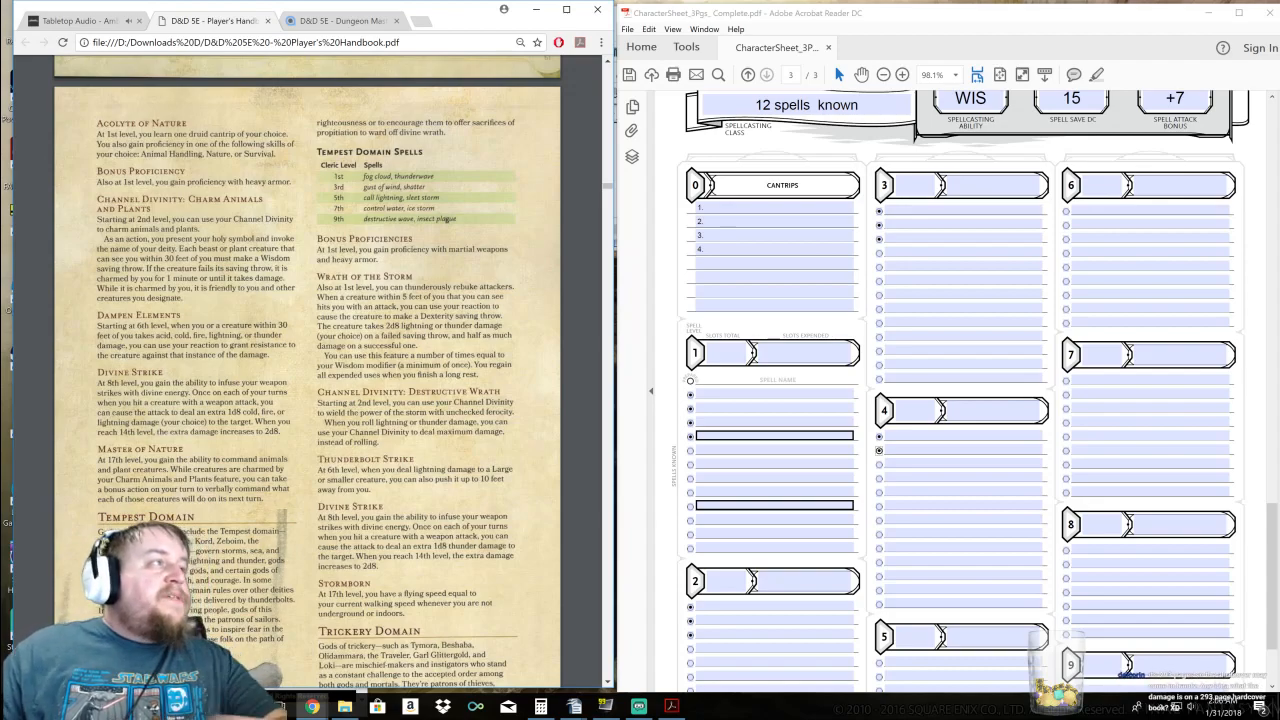
scroll(447, 219, down, 1)
scroll(447, 219, up, 1)
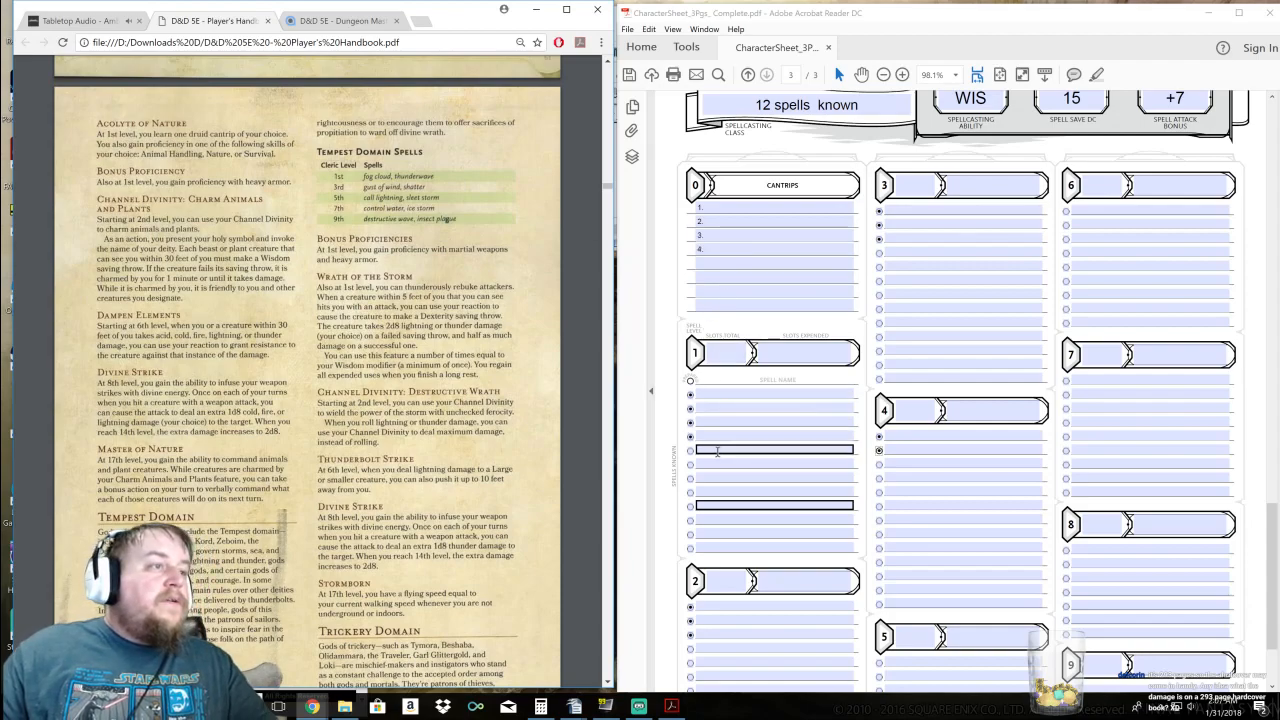
Enter "DOMAIN: FOG CLOUD" and "DOMAIN: THUNDERWAVE" on the first two level 1 spell lines below the marked ones
click(715, 452)
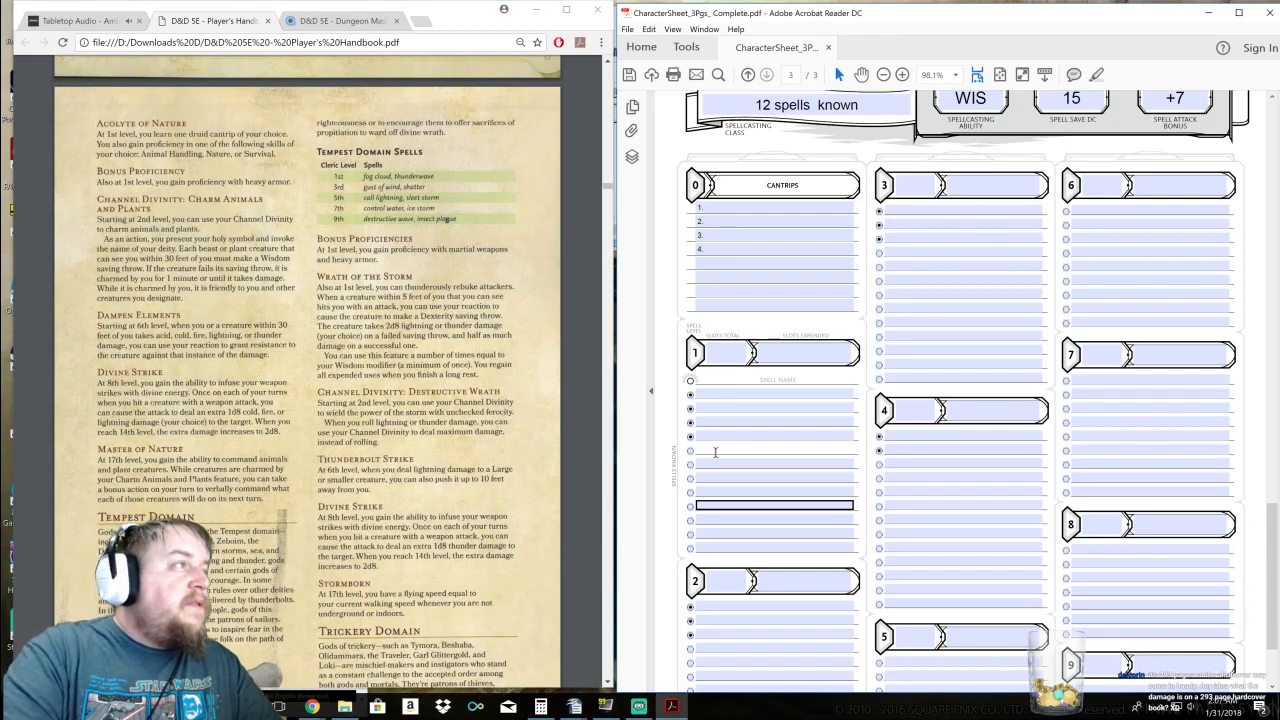
text(Domi)
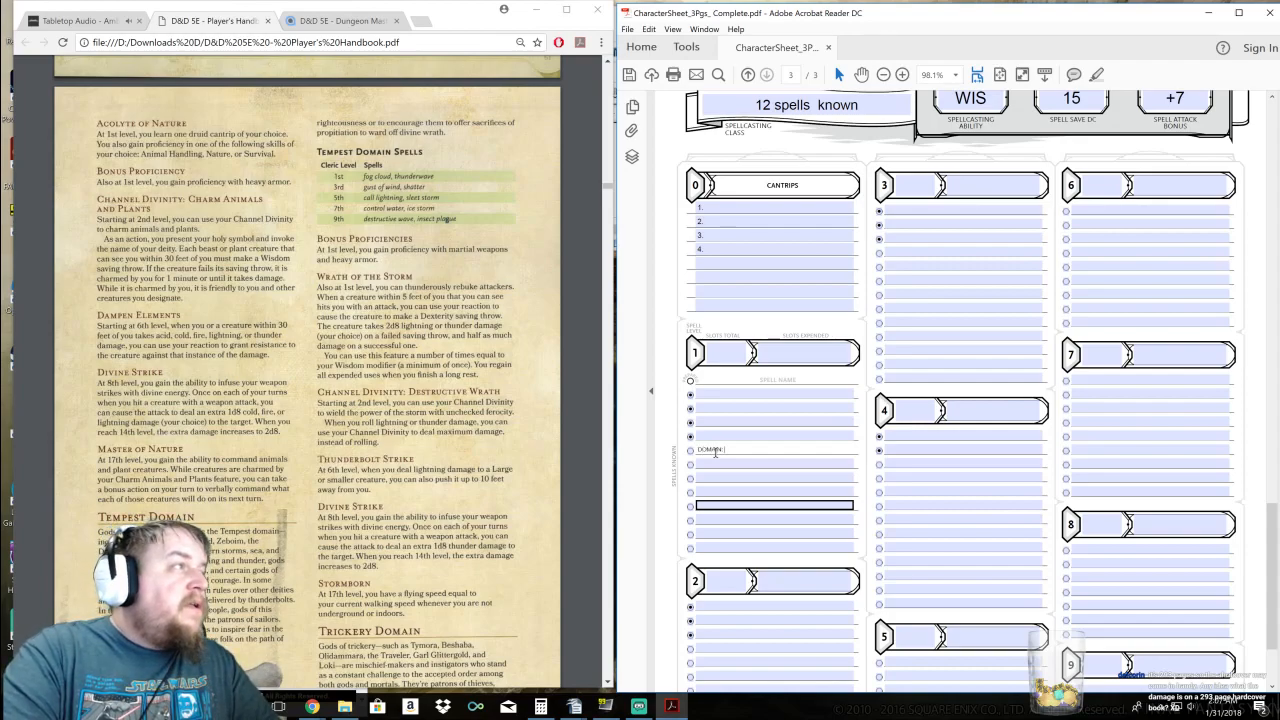
text(n: Fog)
key(BackSpace)
key(BackSpace)
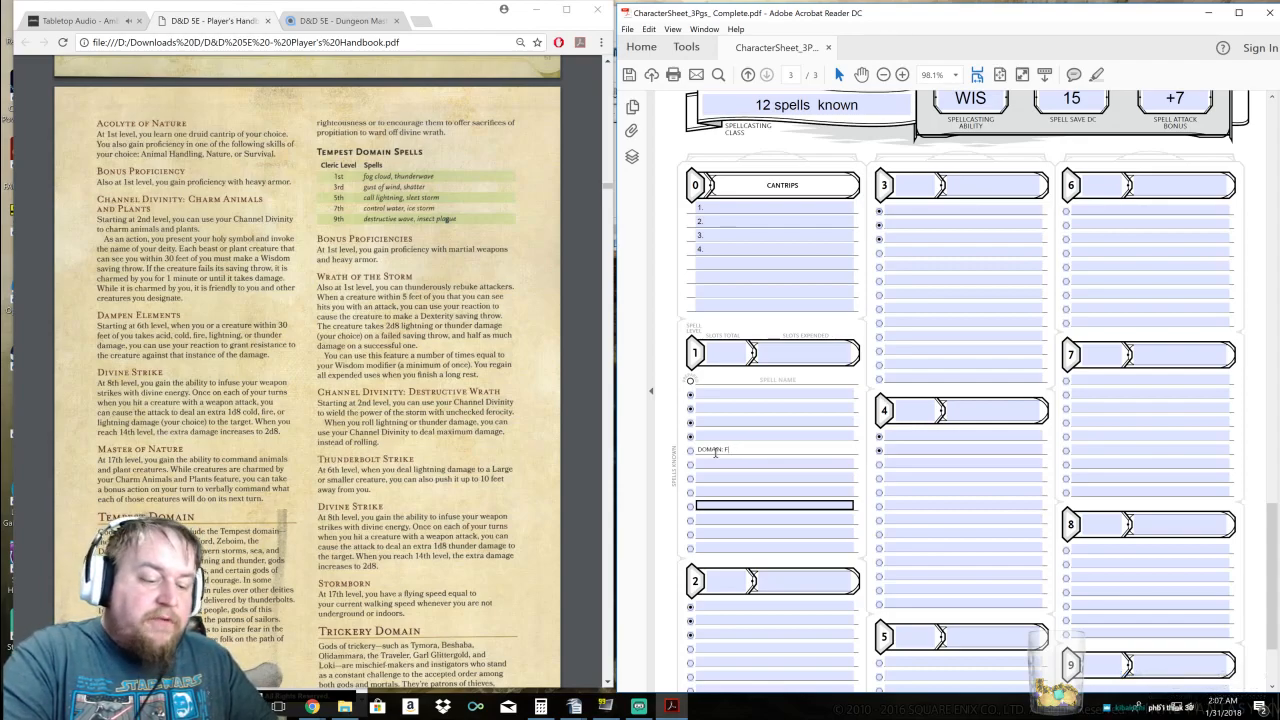
text(og Clou)
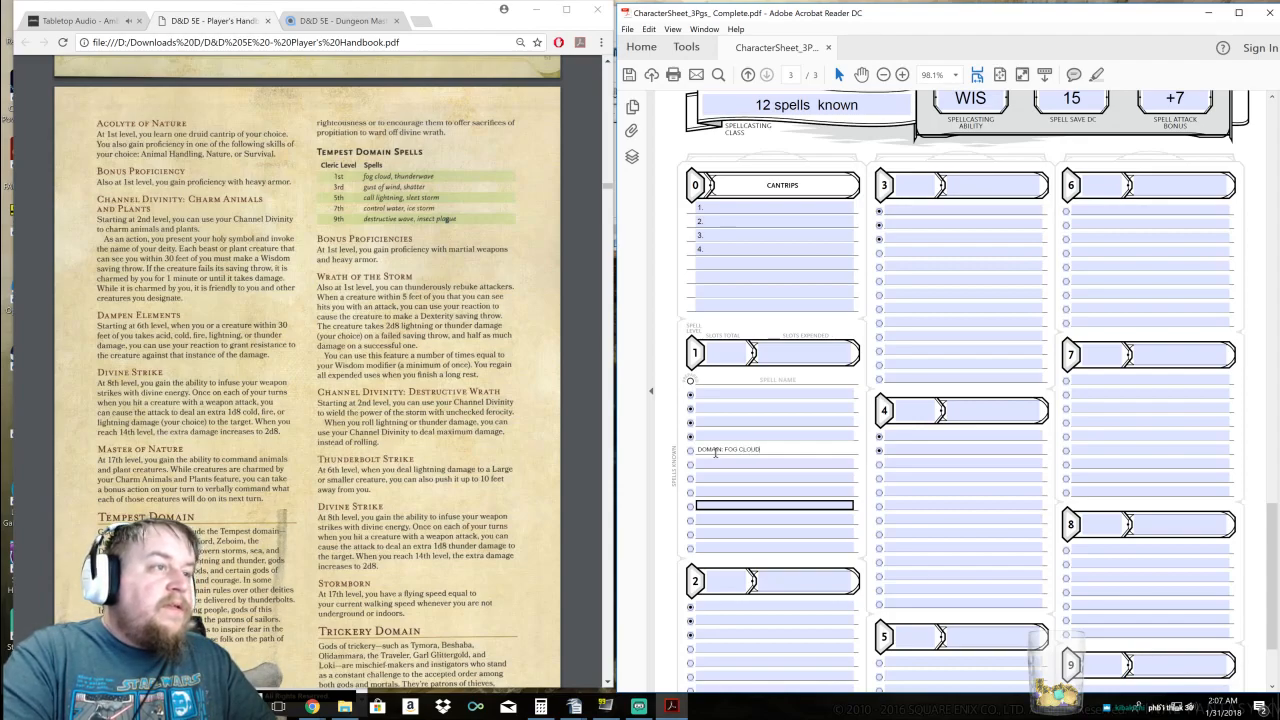
click(715, 463)
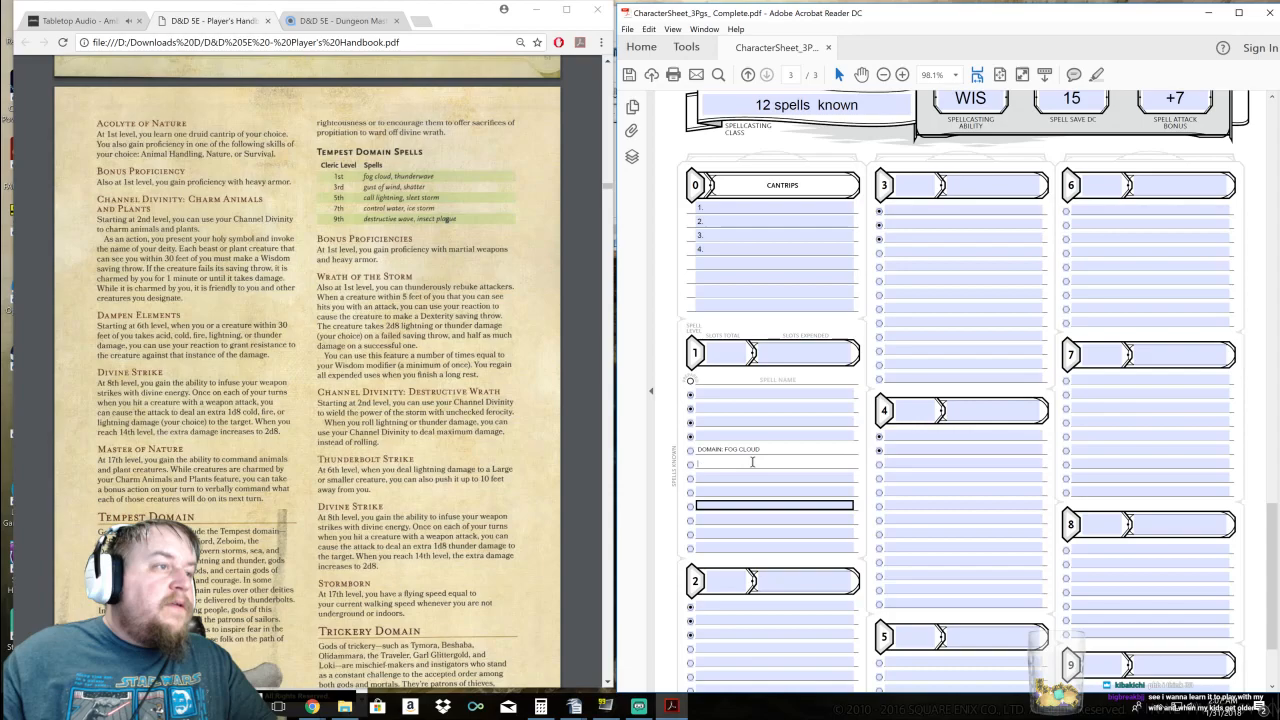
text(DOMAIN)
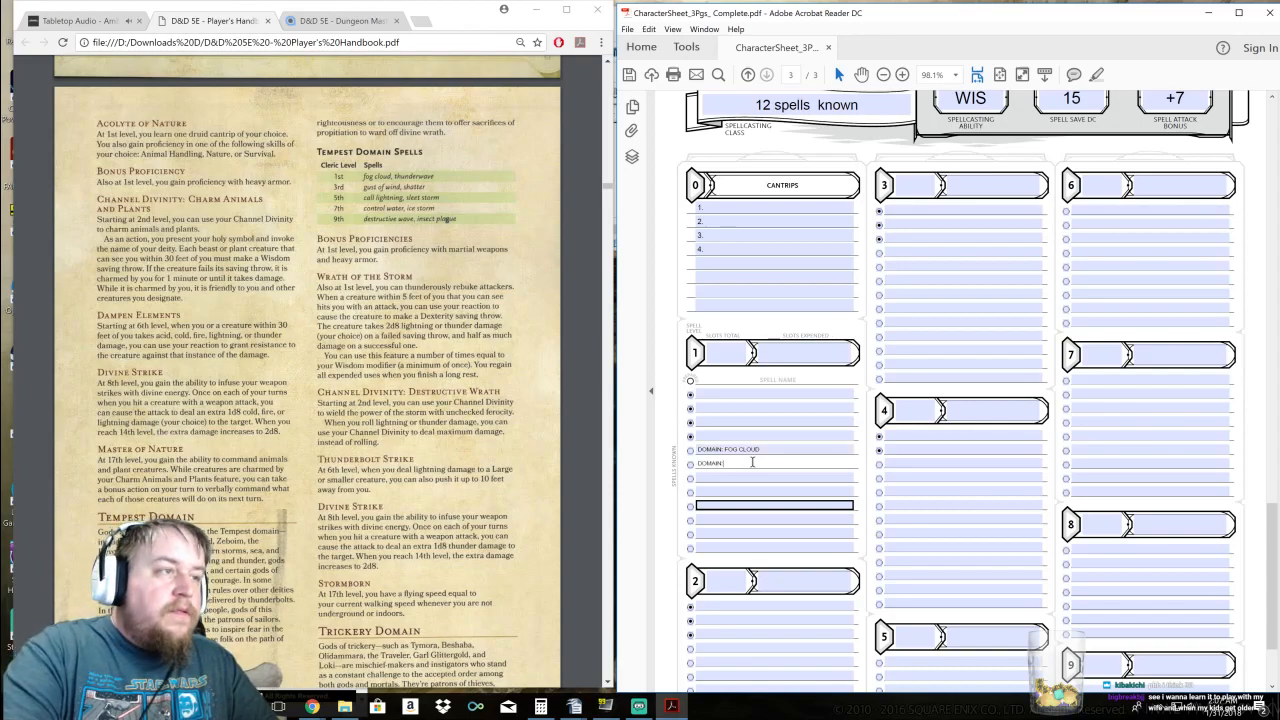
text(: THUNDERWAVE)
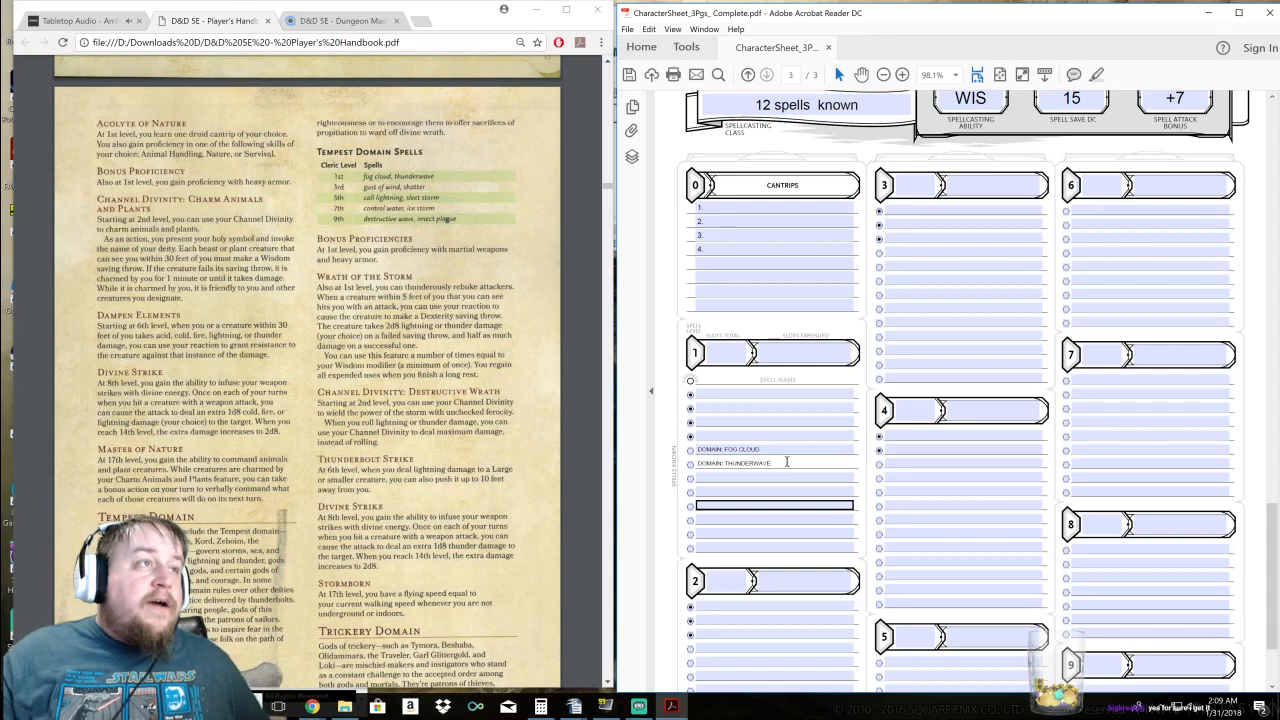
Enter "DOMAIN: CALL LIGHTNING" on the first level 3 spell line below the marked ones
scroll(785, 455, down, 2)
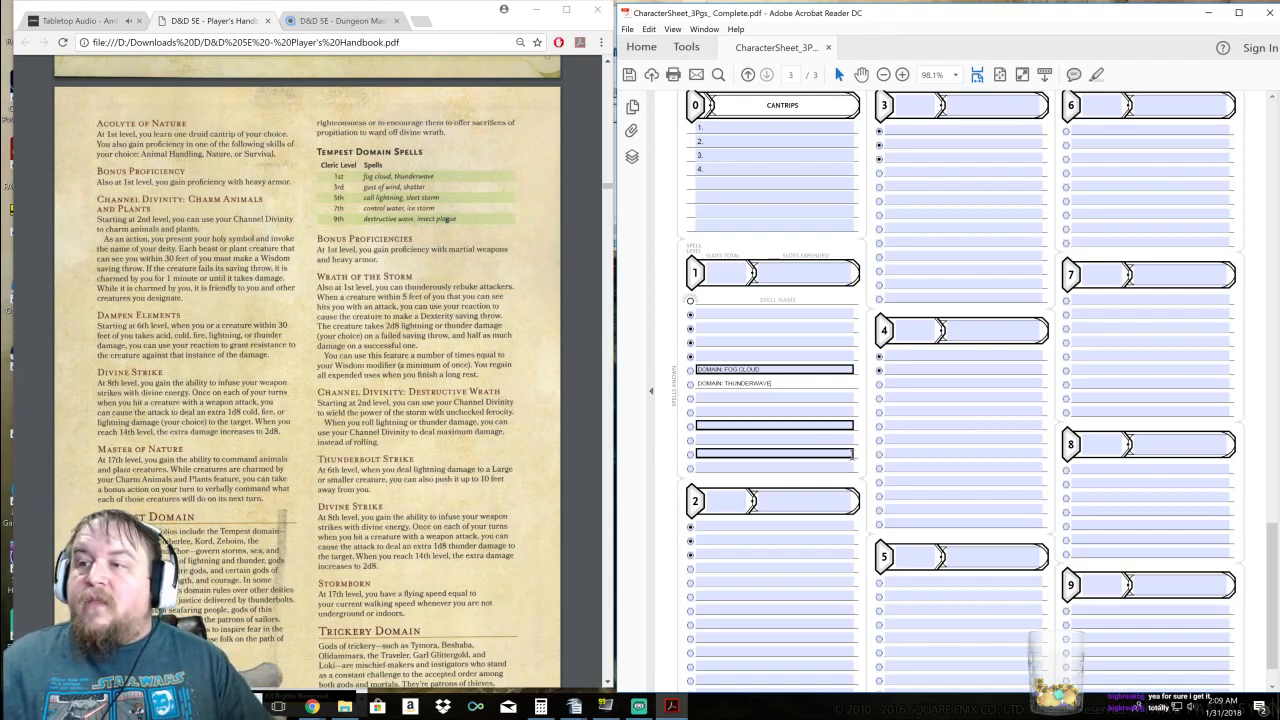
scroll(807, 476, down, 1)
click(802, 455)
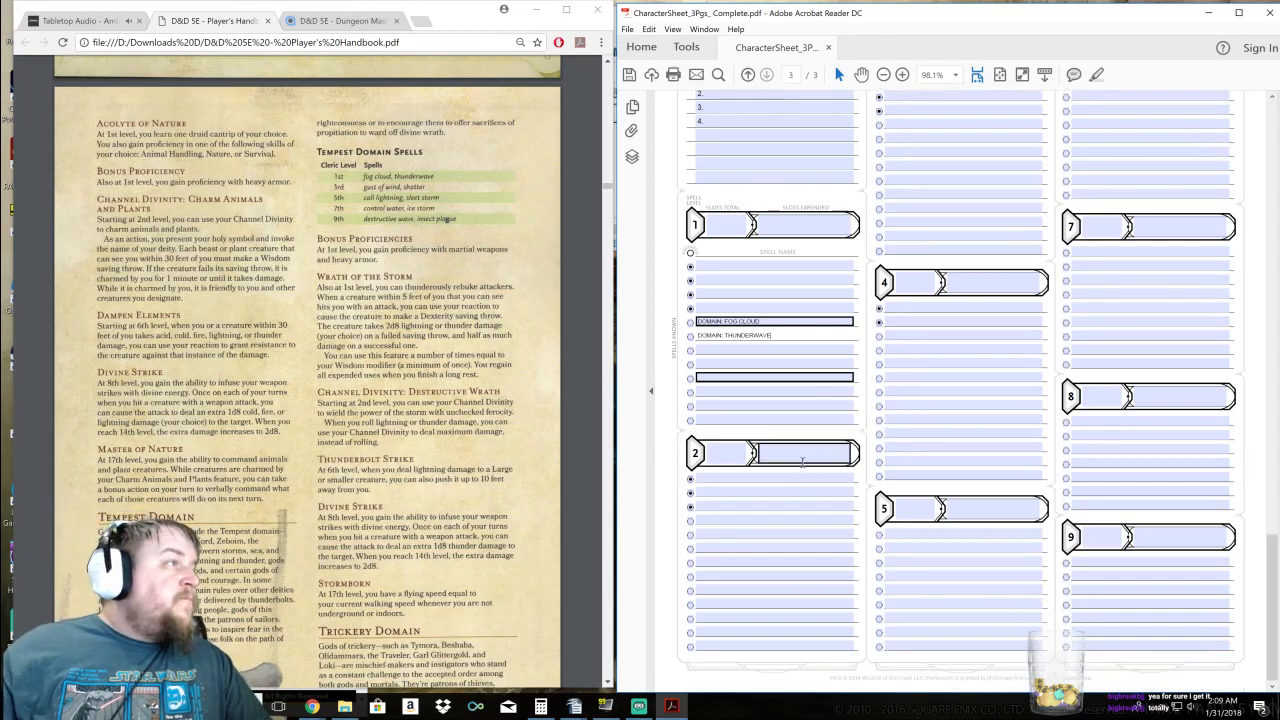
scroll(927, 338, up, 3)
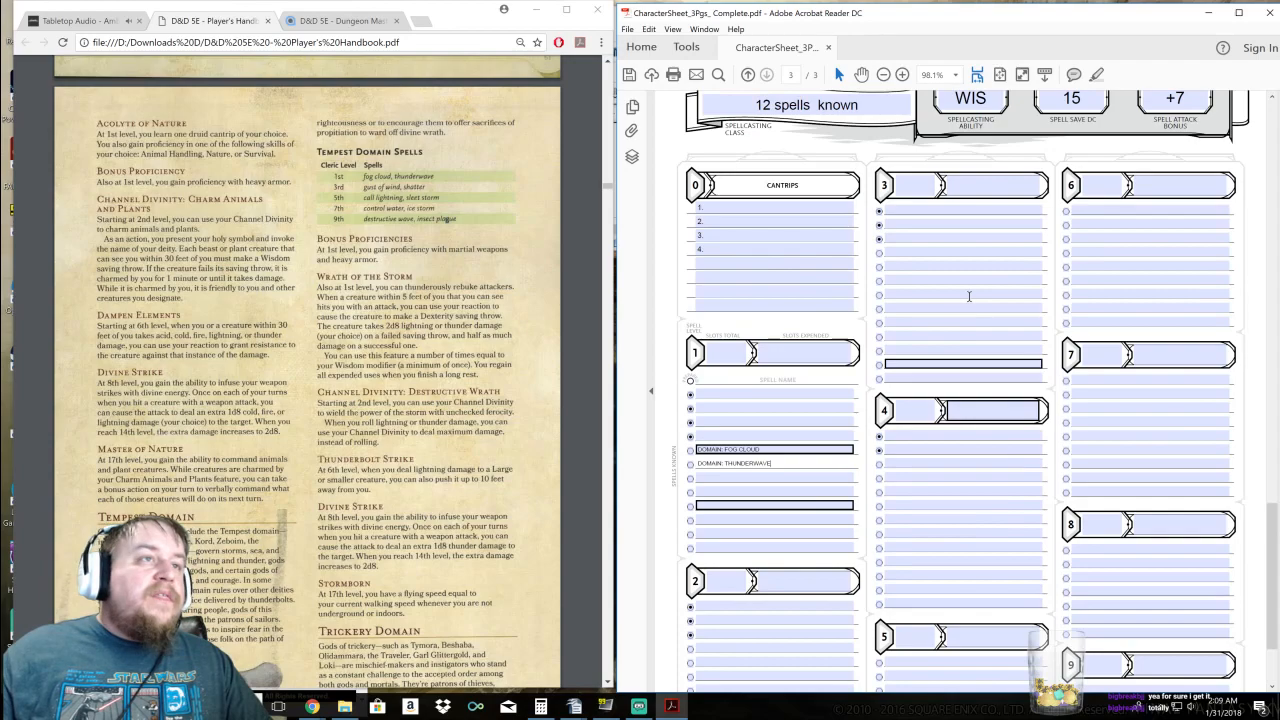
click(921, 210)
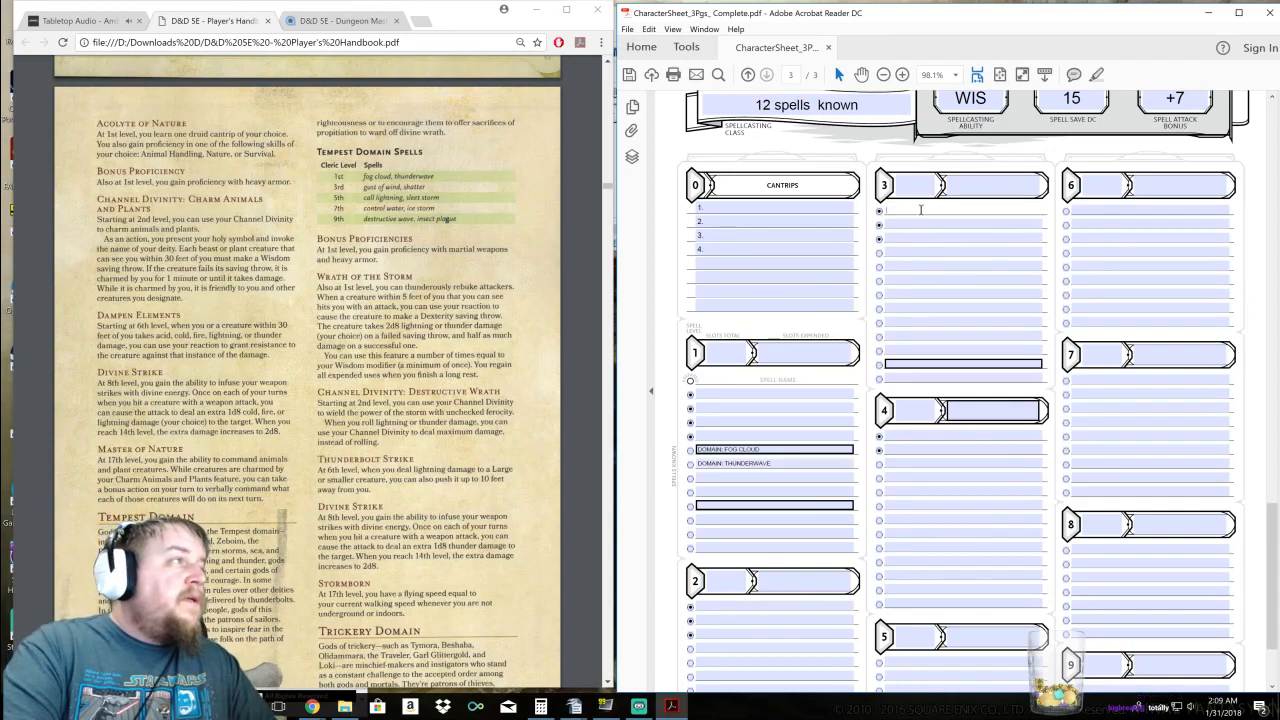
click(920, 250)
text(DOMAIN)
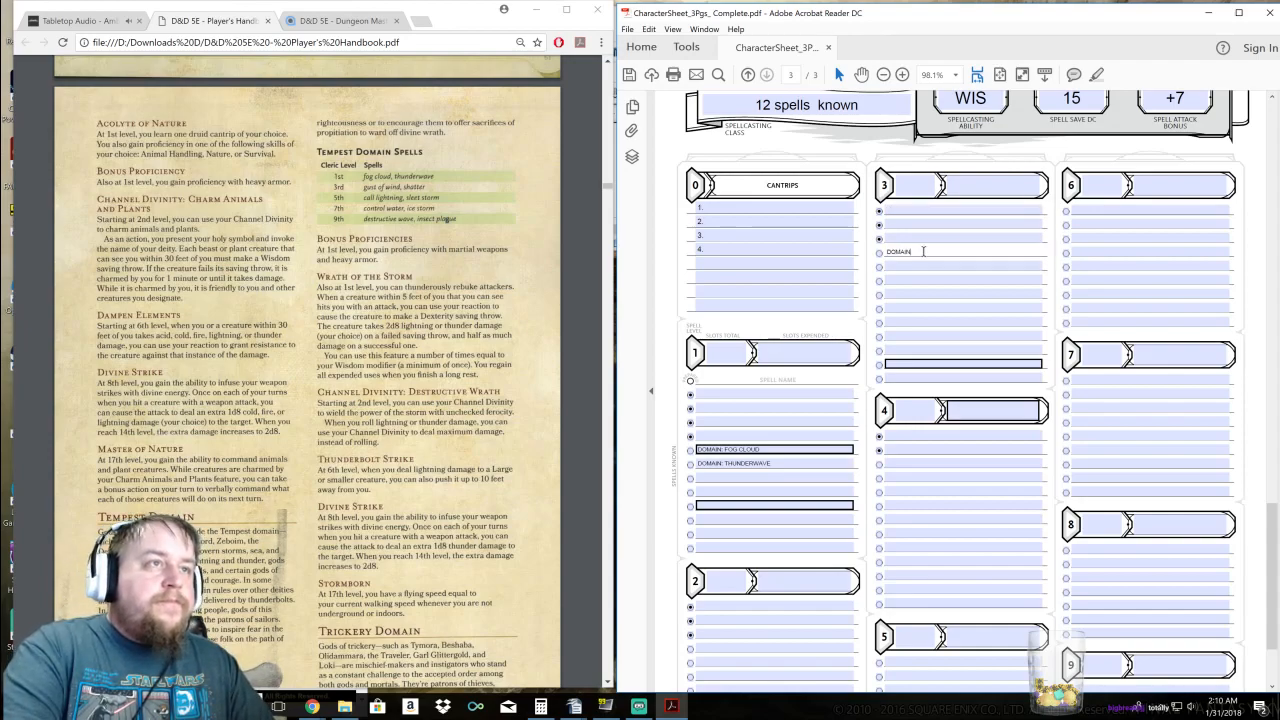
text(: CA)
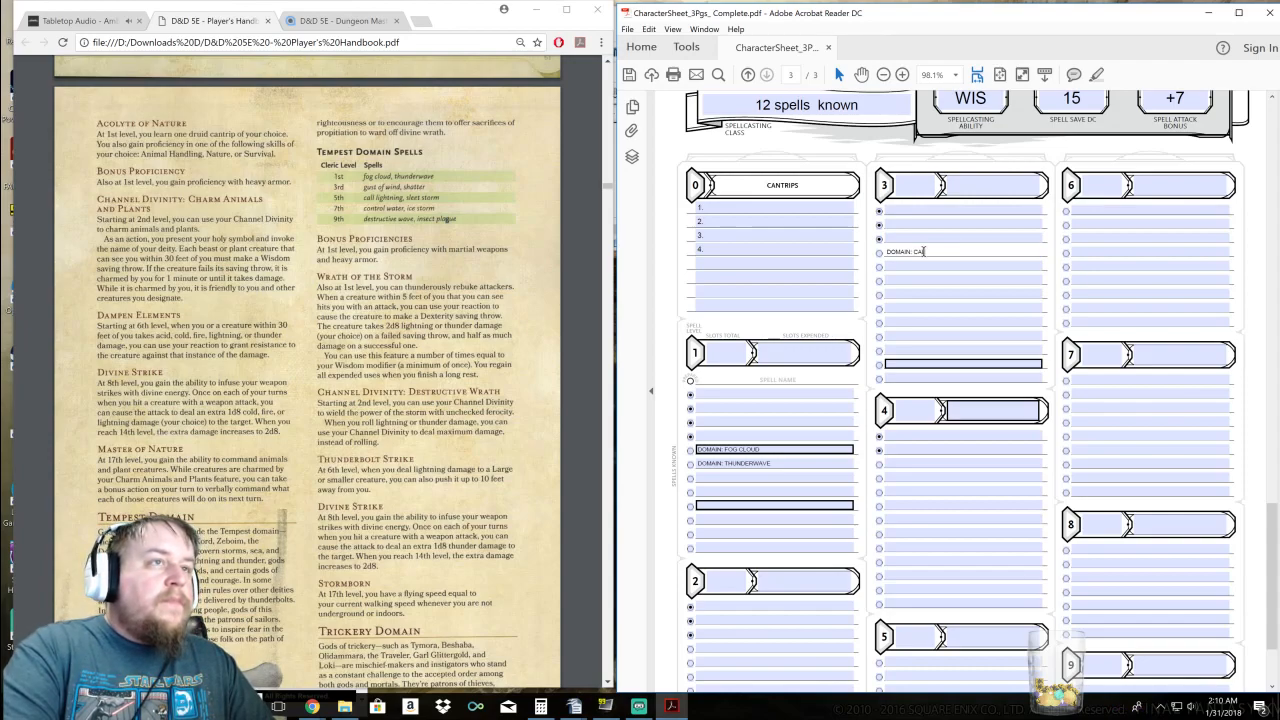
text(LL LIGHTNING)
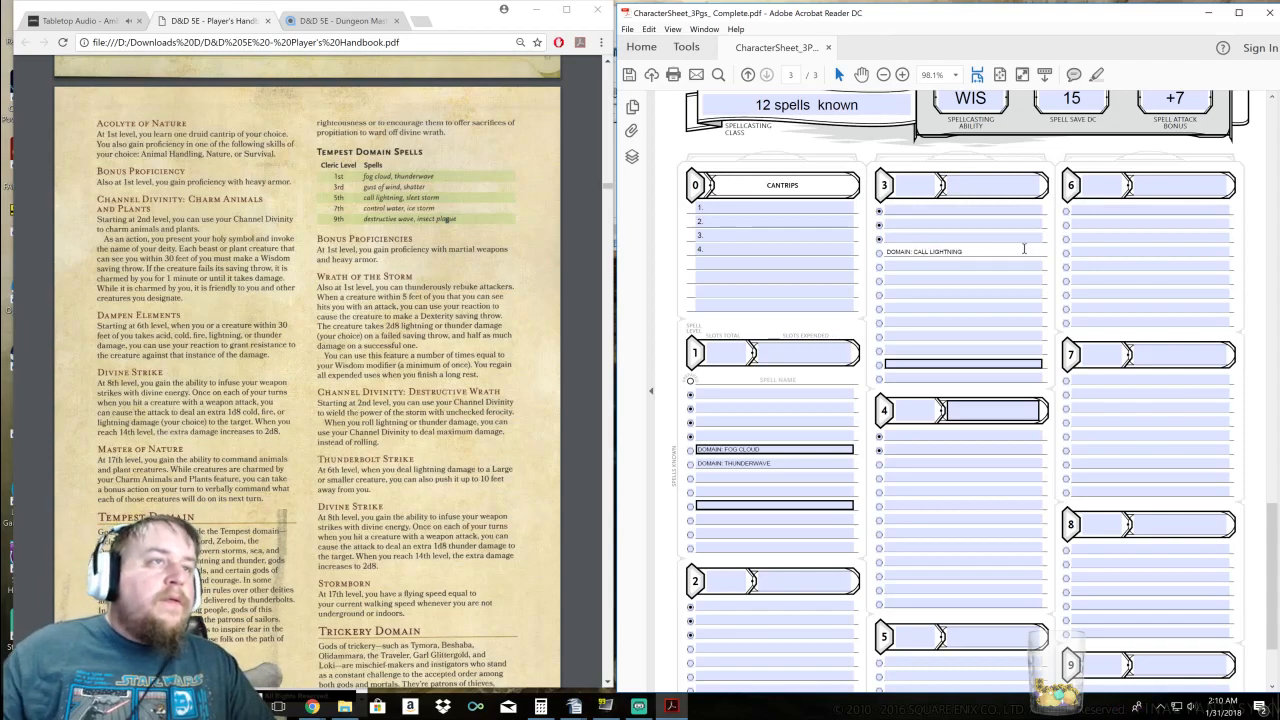
Enter "DOMAIN: SHATTER" on the level 3 spell line below Call Lightning
key(Tab)
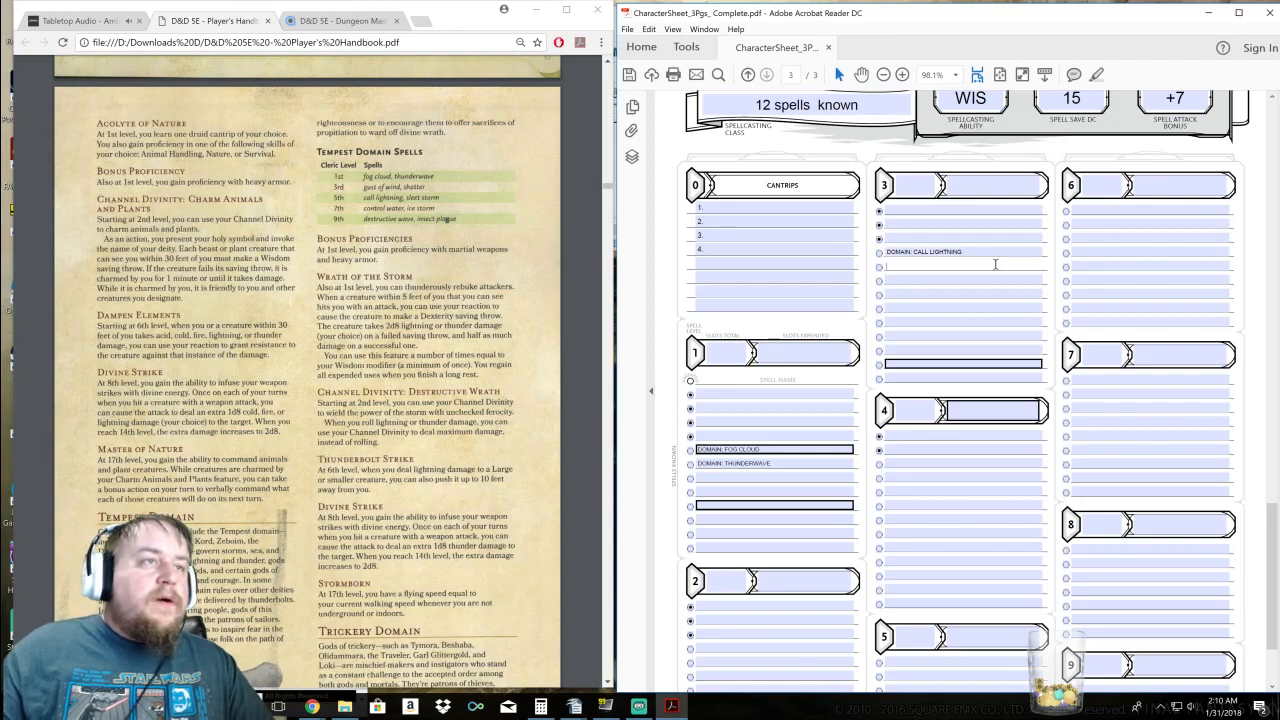
text(DOMAIN)
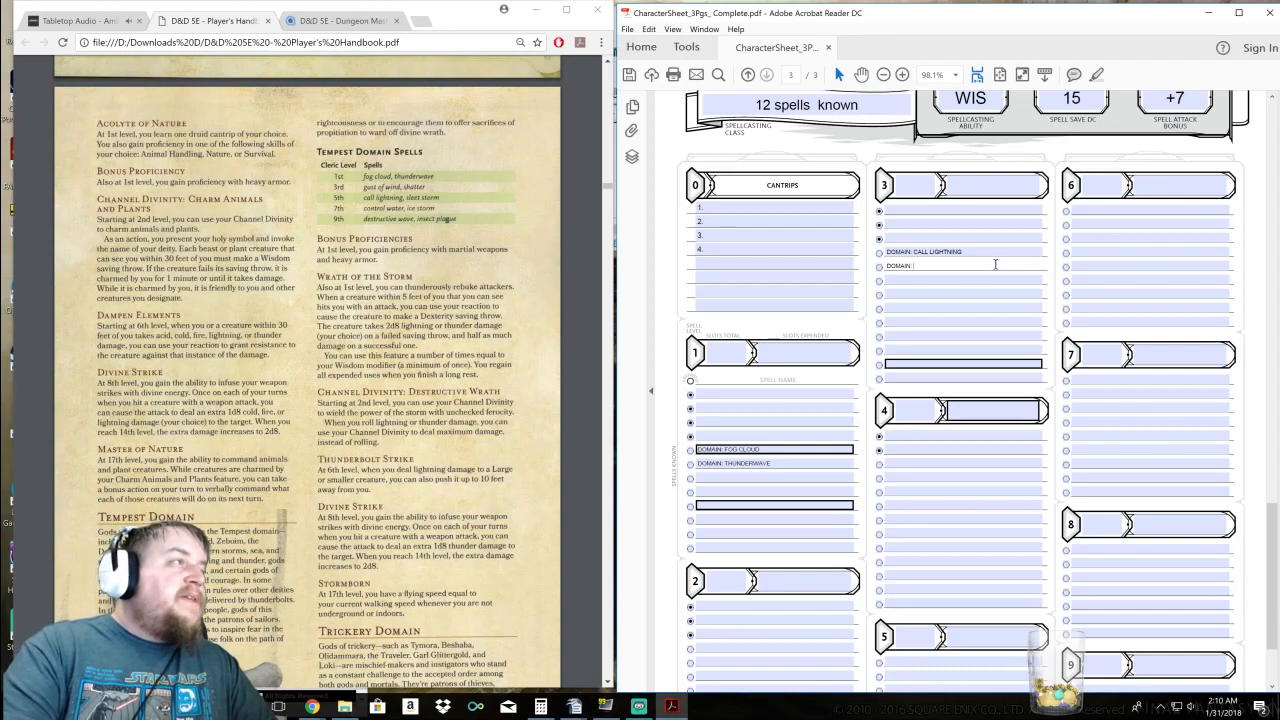
text(: SHATTER)
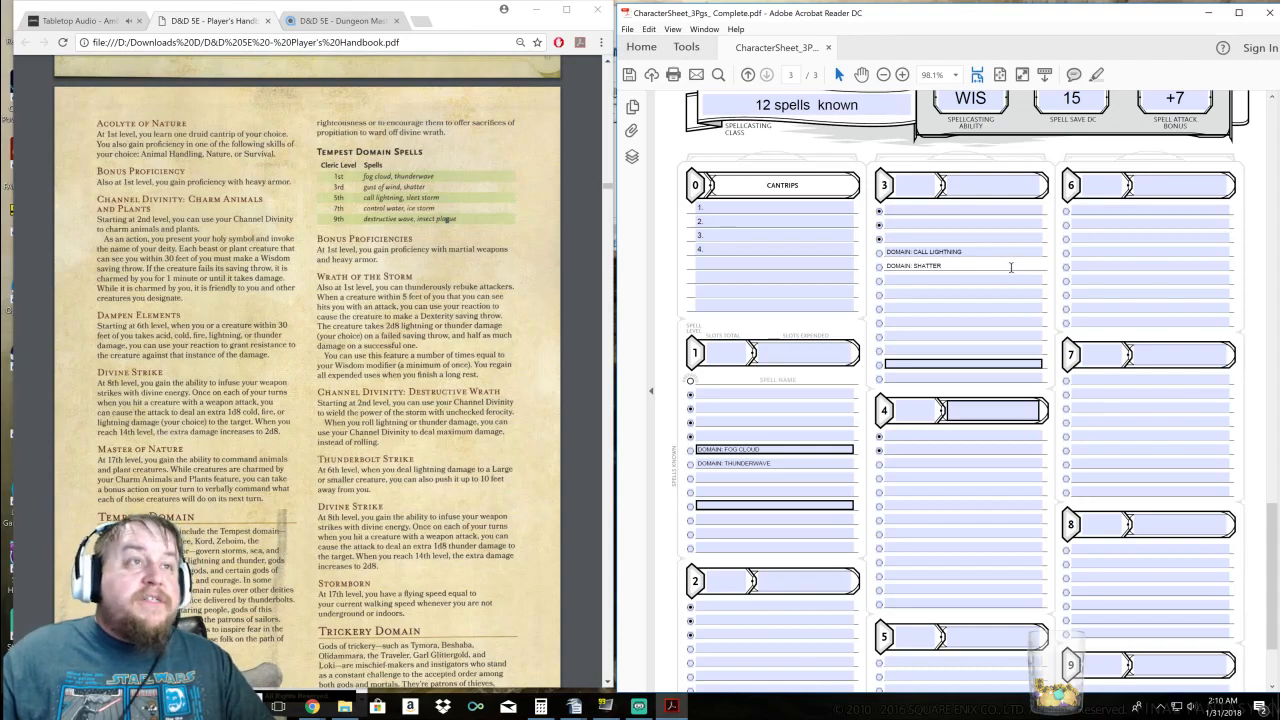
Replace the spell name Call Lightning with "GUST OF WIND" in the level 3 list, keeping the DOMAIN prefix
drag(963, 251, 912, 251)
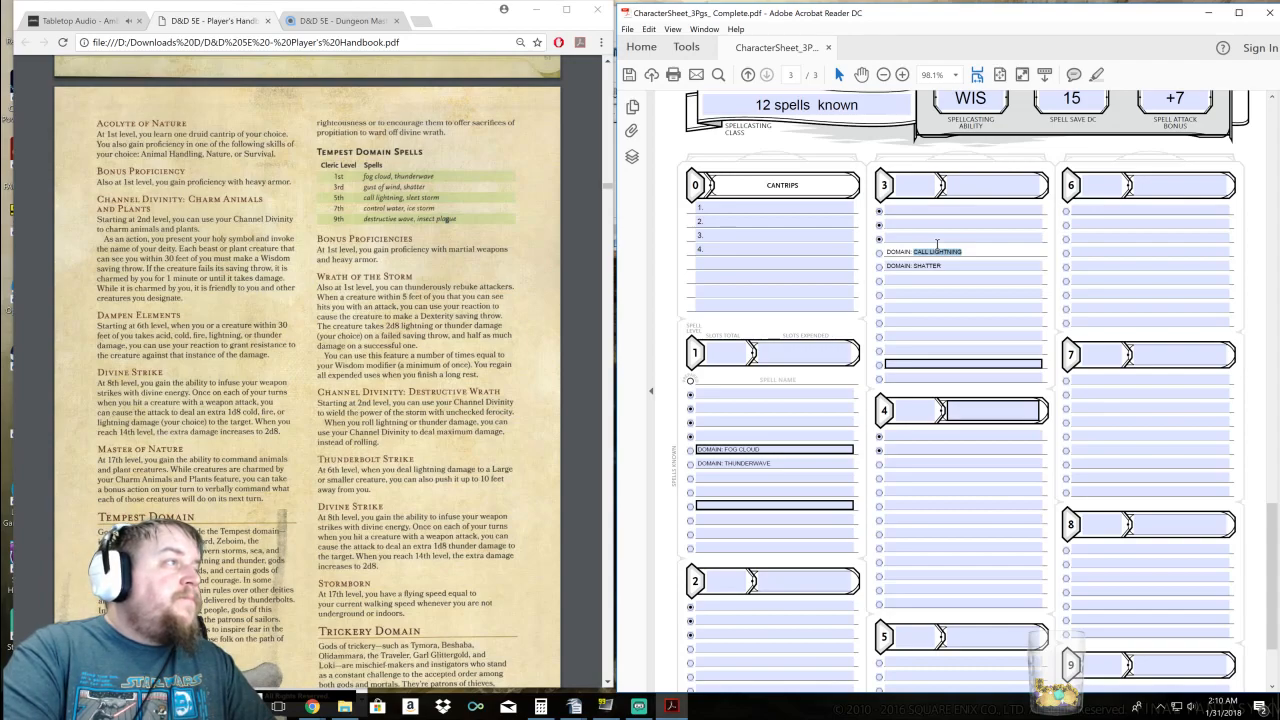
text(GUS)
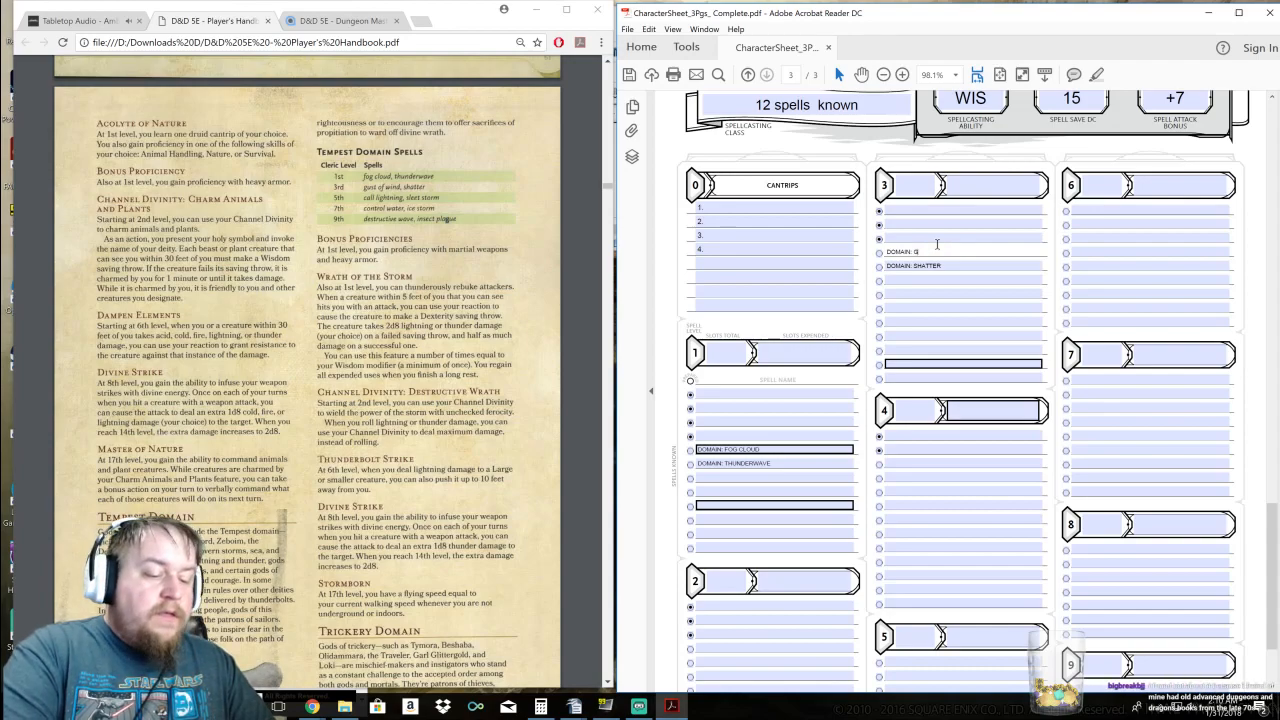
text(T OF WIND)
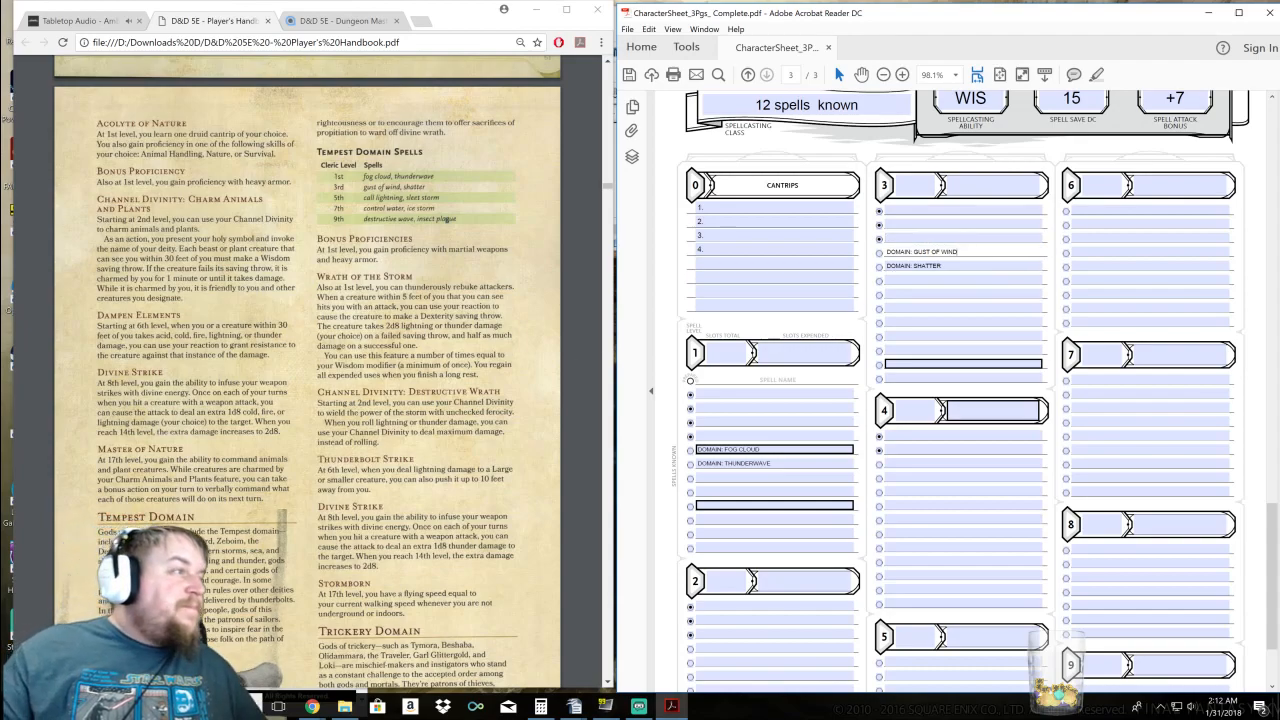
Replace "Simple" with "All" in the weapons entry of the first page's other proficiencies and languages
click(447, 218)
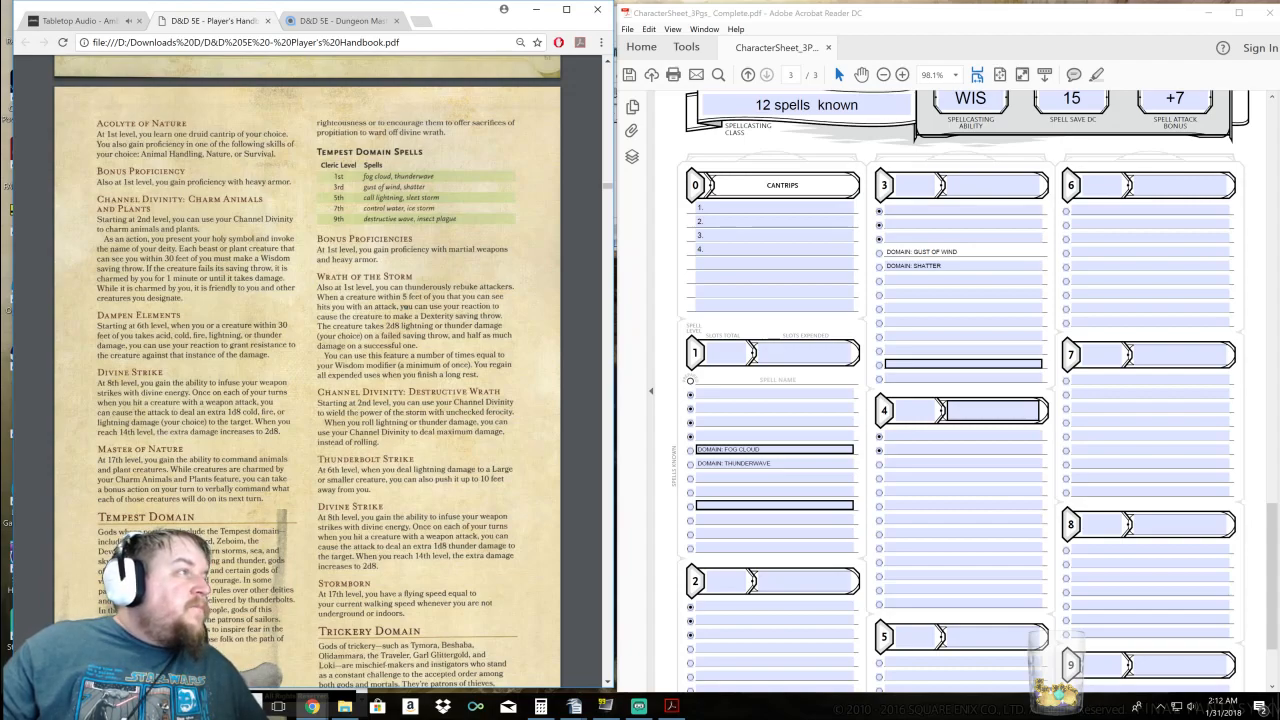
scroll(862, 302, up, 10)
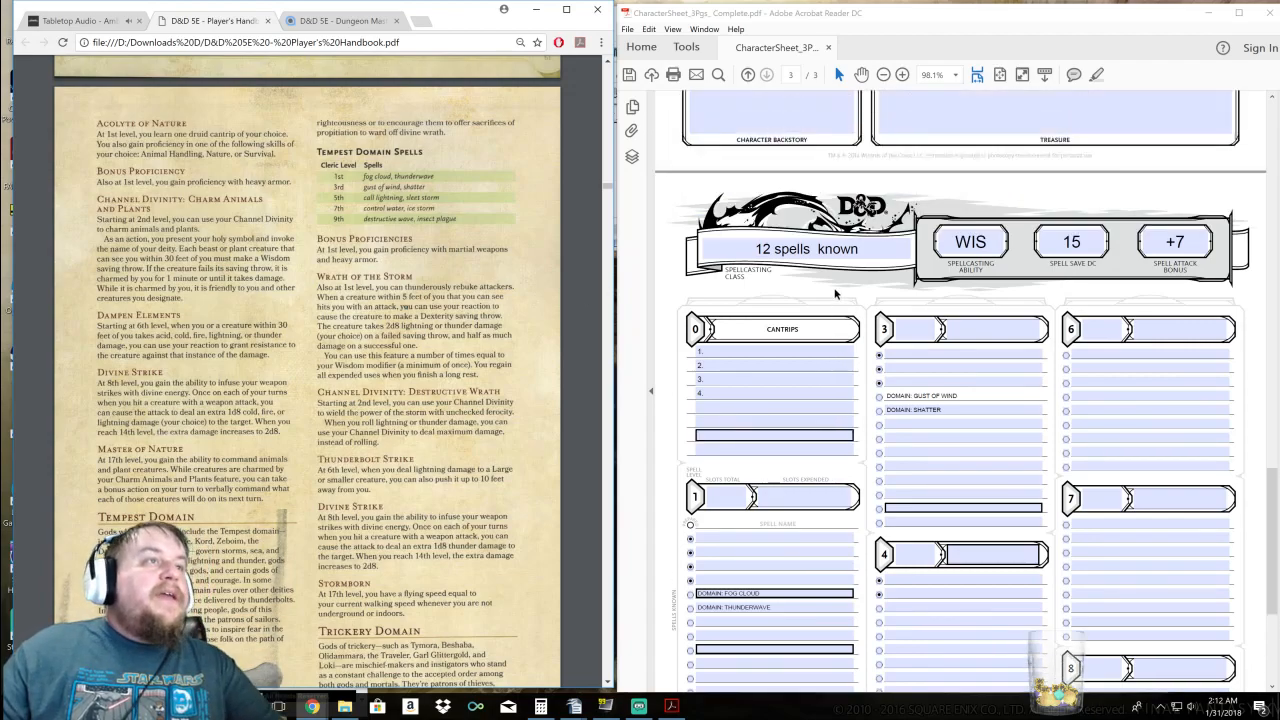
scroll(862, 302, up, 10)
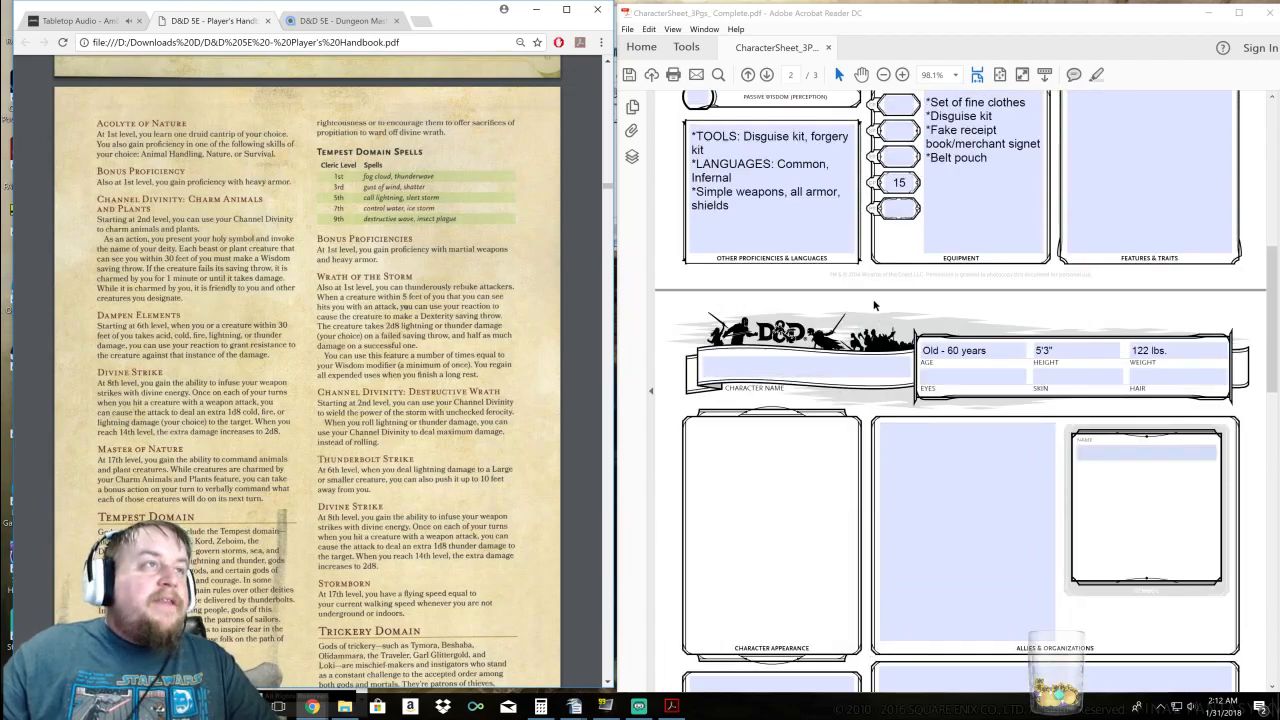
click(781, 331)
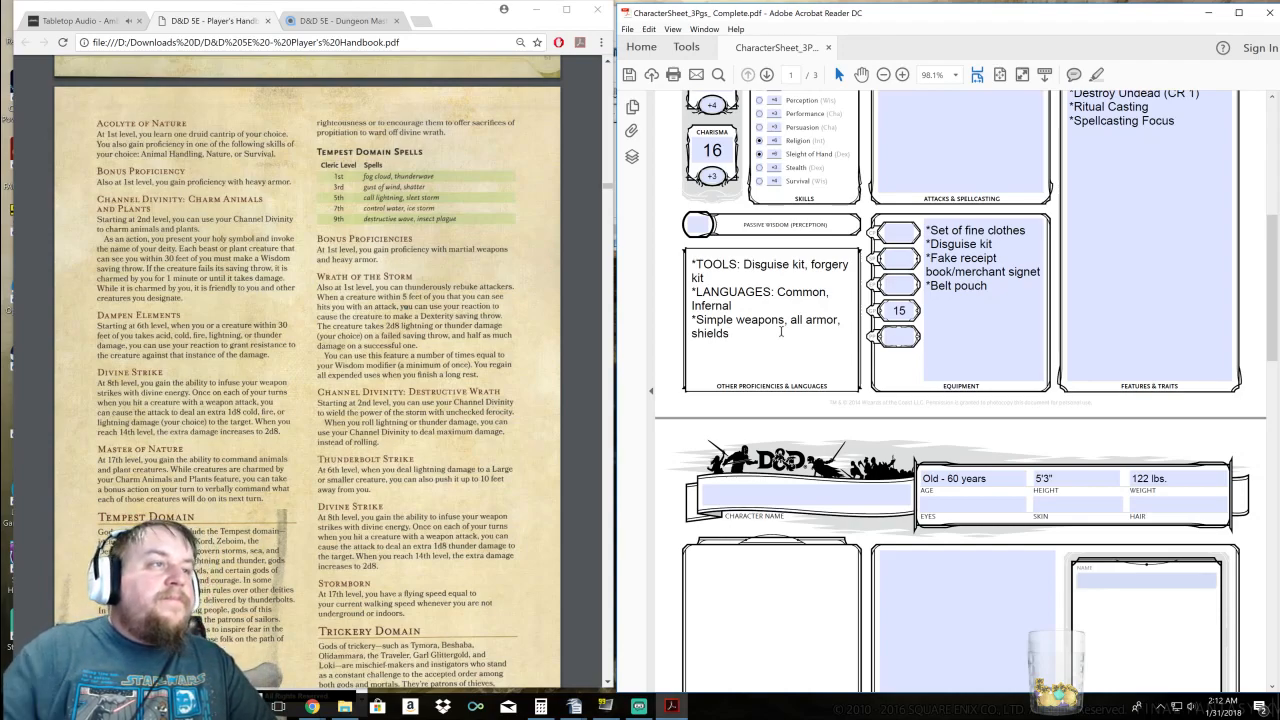
drag(697, 320, 735, 320)
text(All)
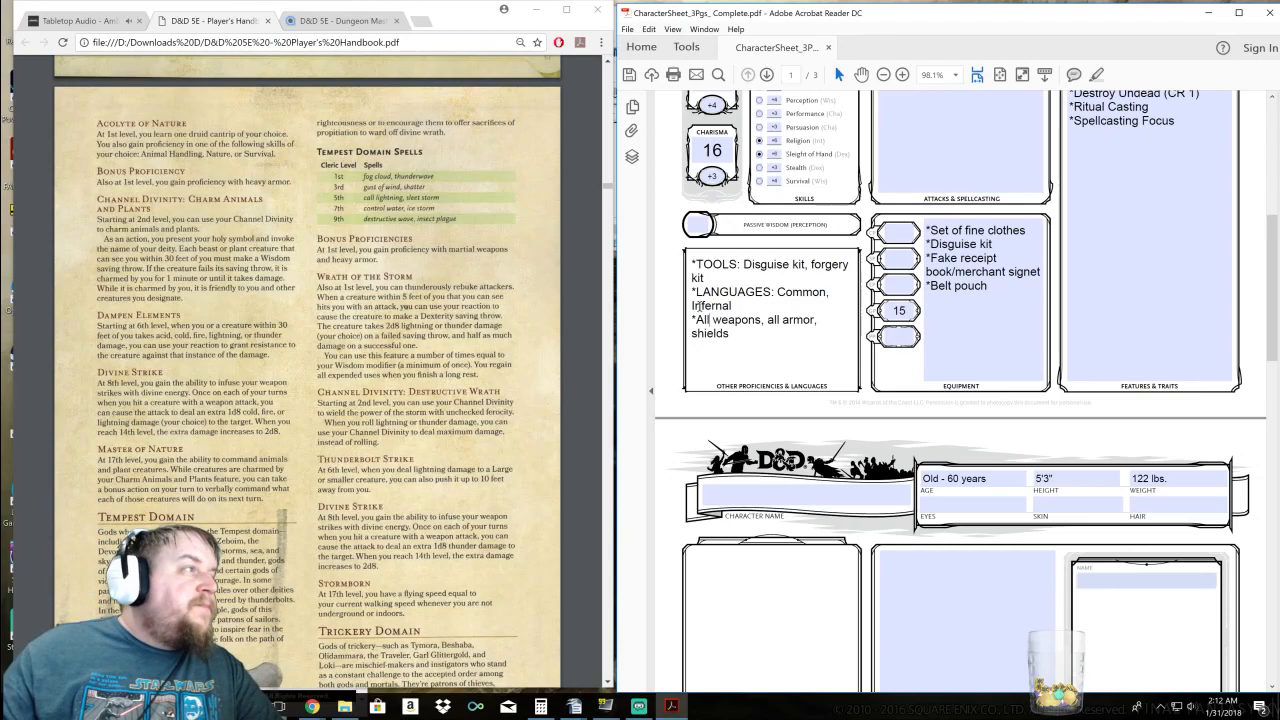
Add the line "*Wrath of the Storm 4/R" below Spellcasting Focus in the features and traits
click(1137, 243)
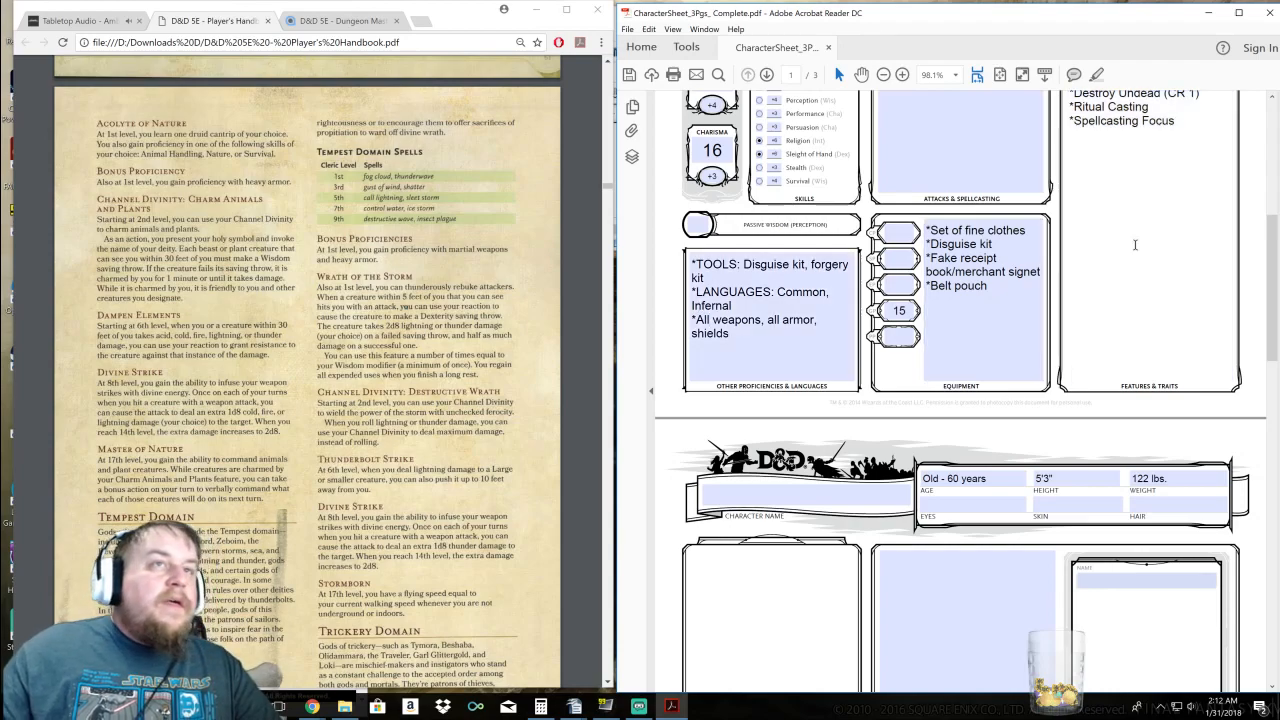
scroll(1188, 251, up, 3)
click(1192, 267)
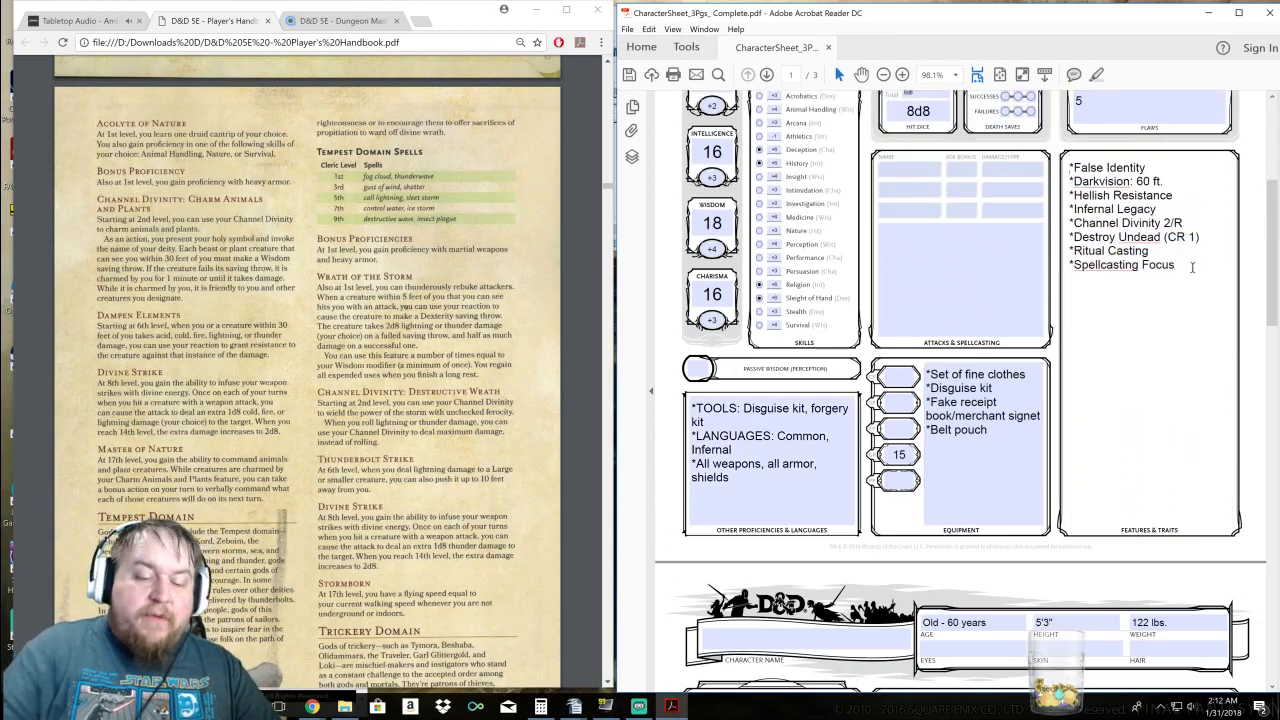
key(Return)
text(*Wrath of the Storm)
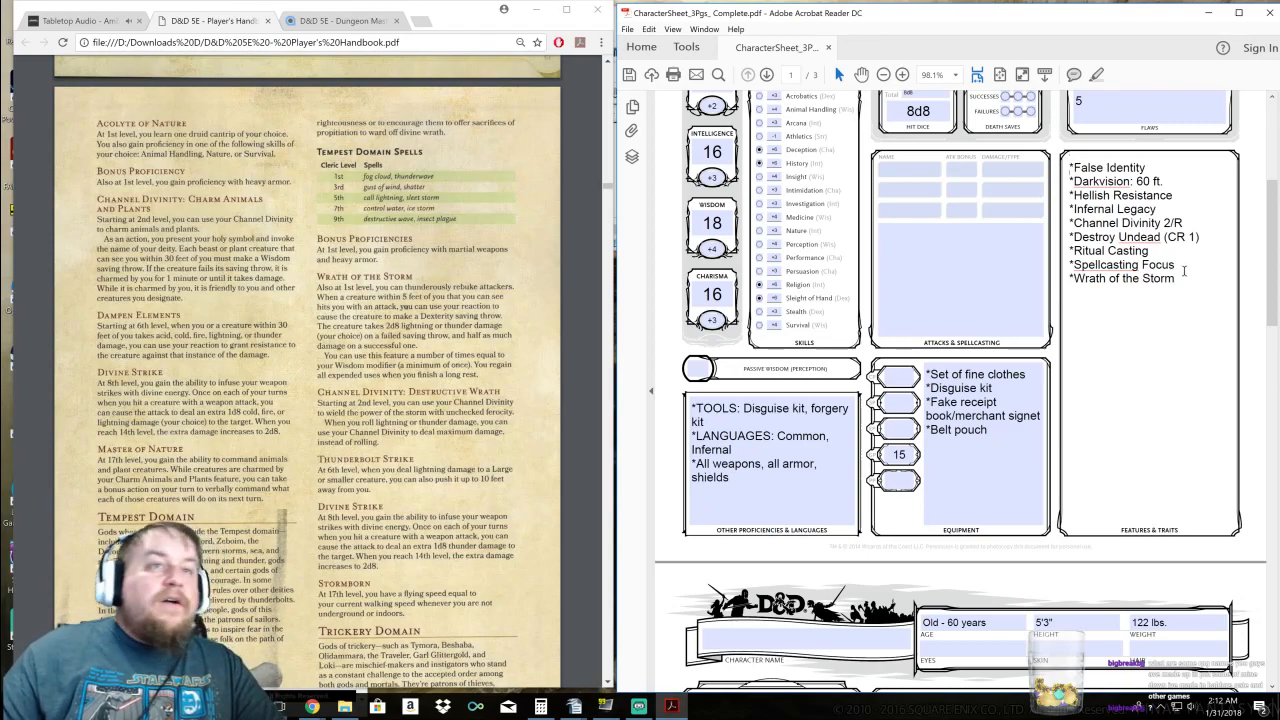
text(4/)
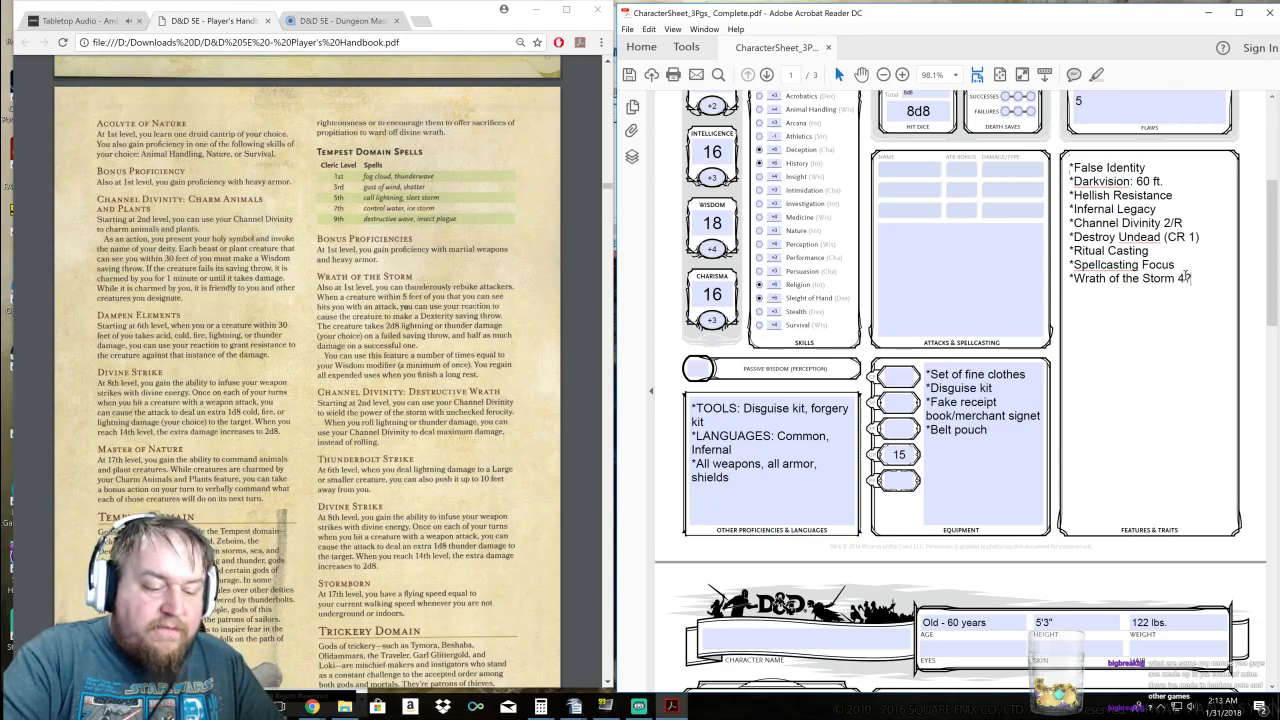
text(R)
key(BackSpace)
key(BackSpace)
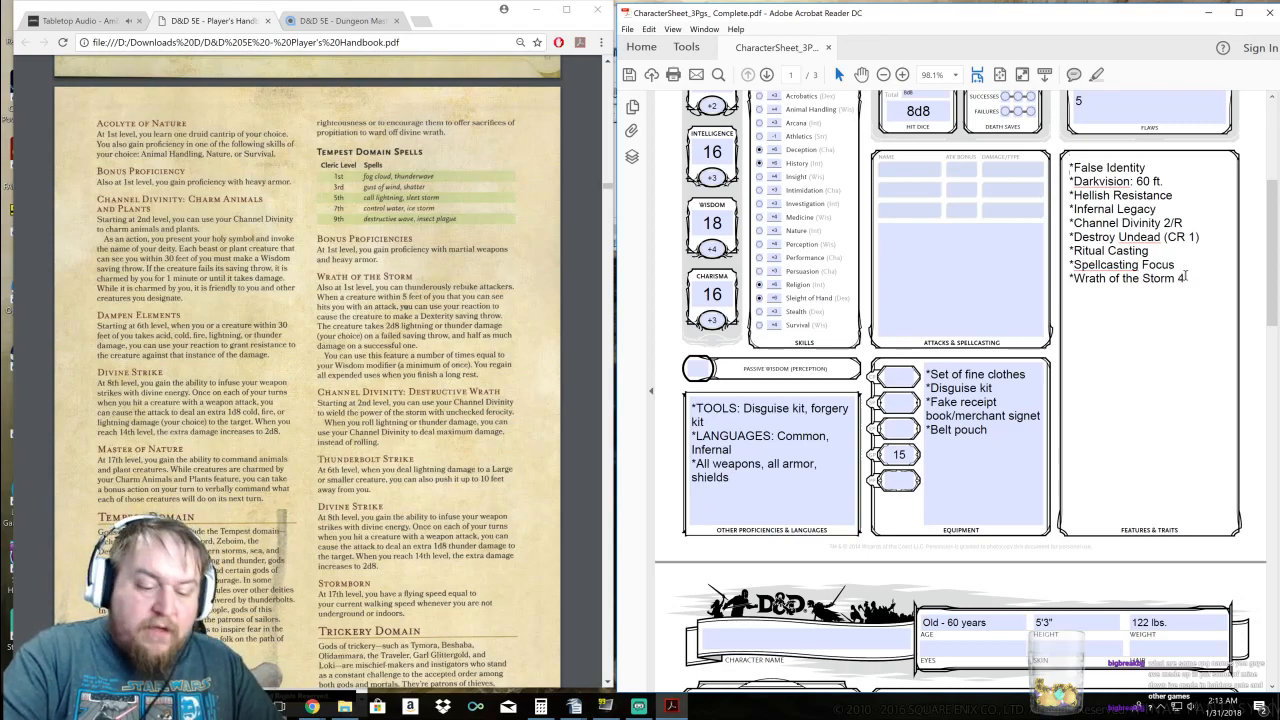
text(/R)
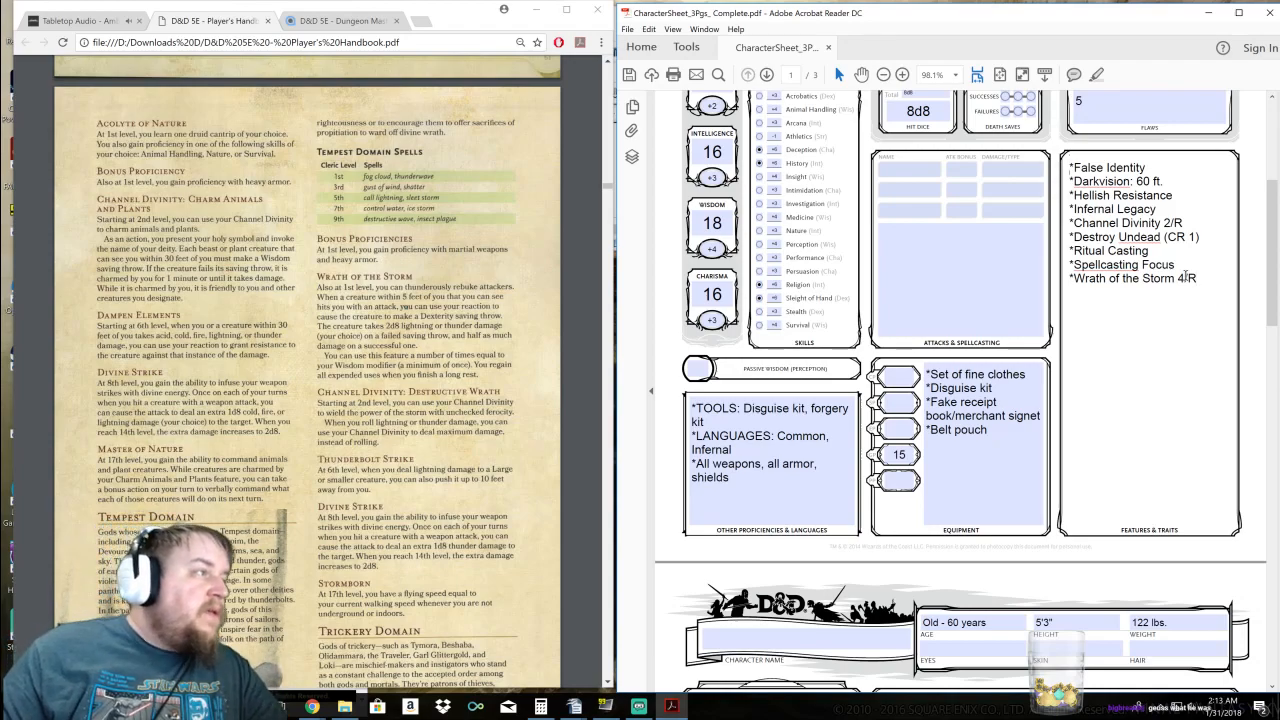
Insert the sub-entry "-Destructive Wrath" directly below Channel Divinity in the features and traits
click(1193, 225)
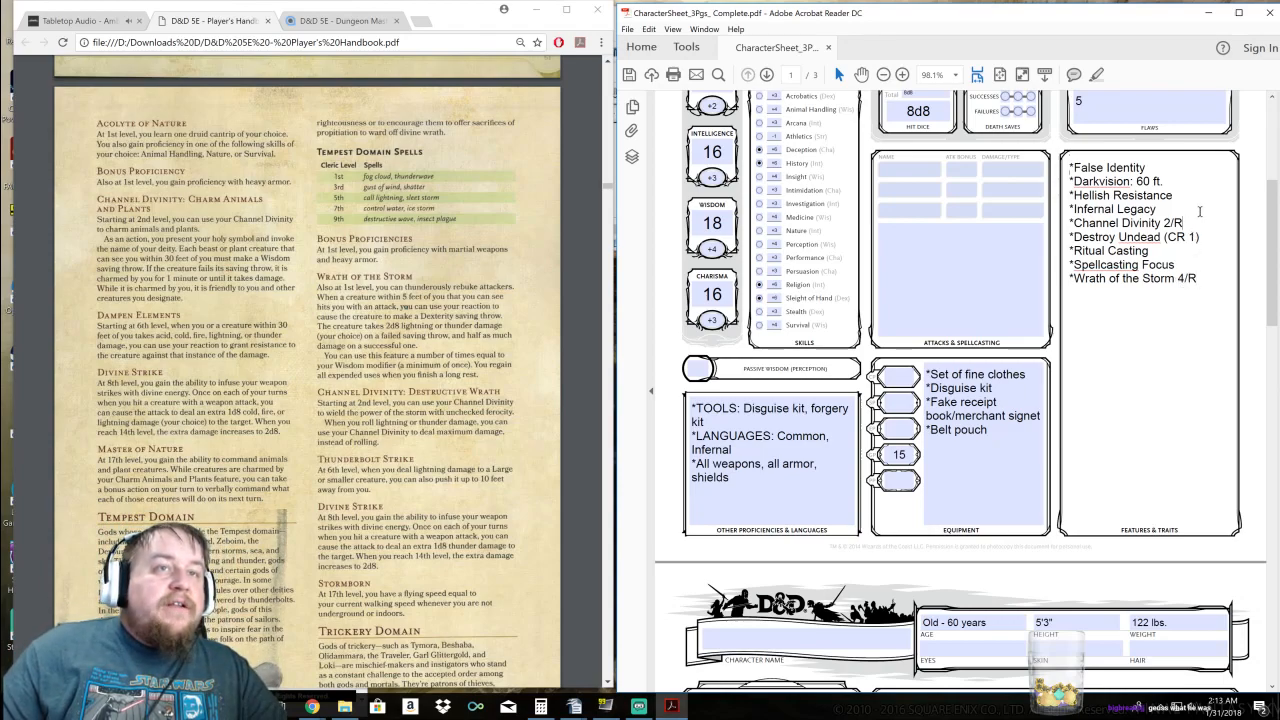
key(Return)
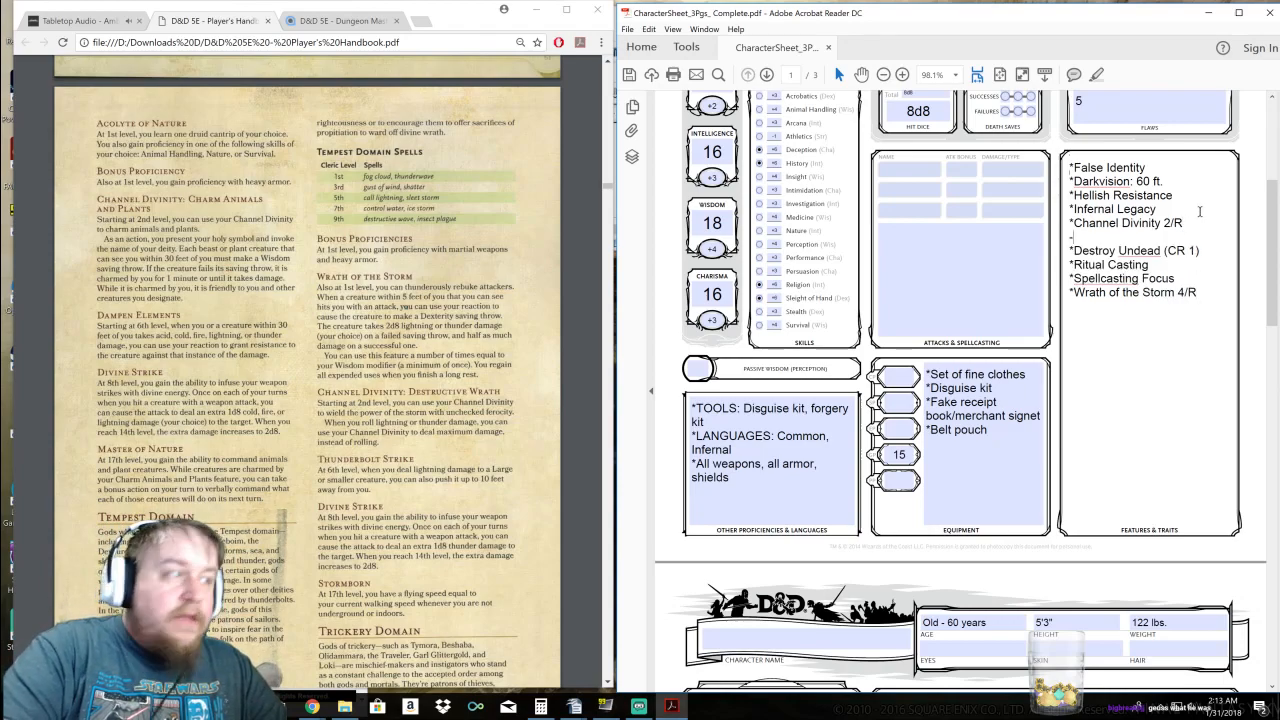
text(-Destruci)
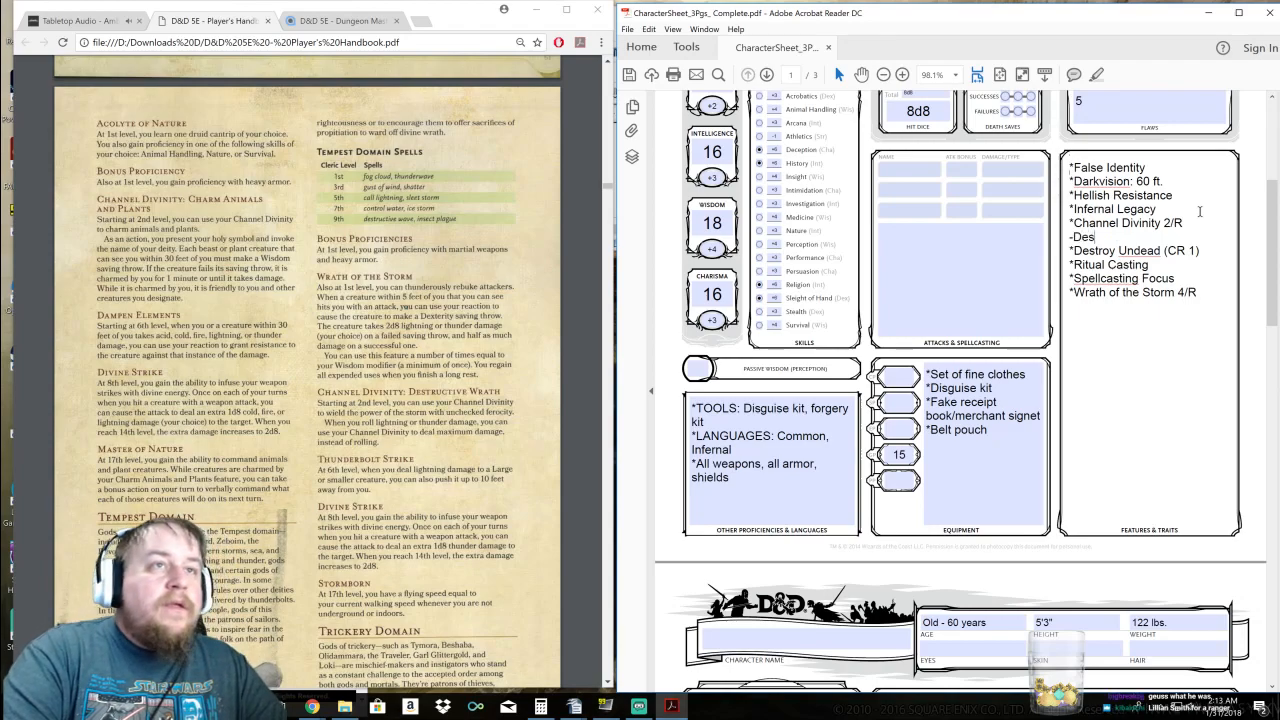
text(tive Wrath)
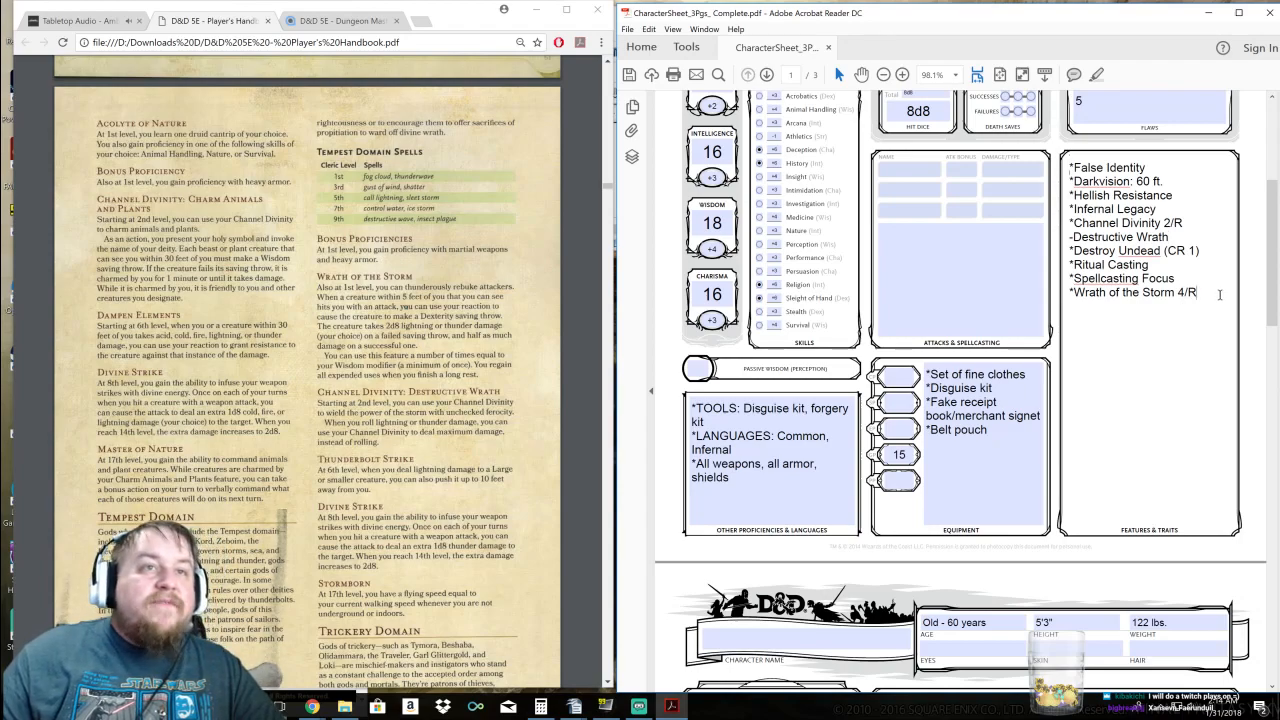
Add "*Thunderbolt Strike" and "*Divine Strike" as separate lines at the end of the features and traits, following the Tempest Domain text
key(Return)
text(*)
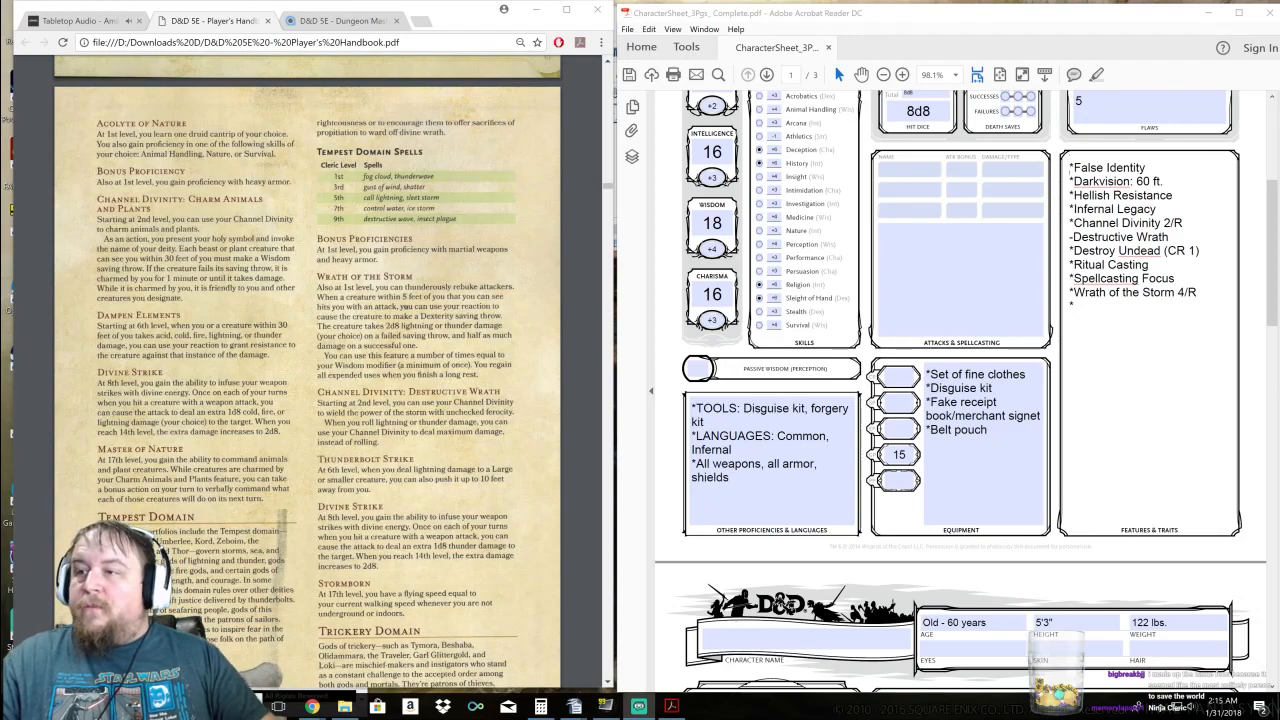
click(945, 252)
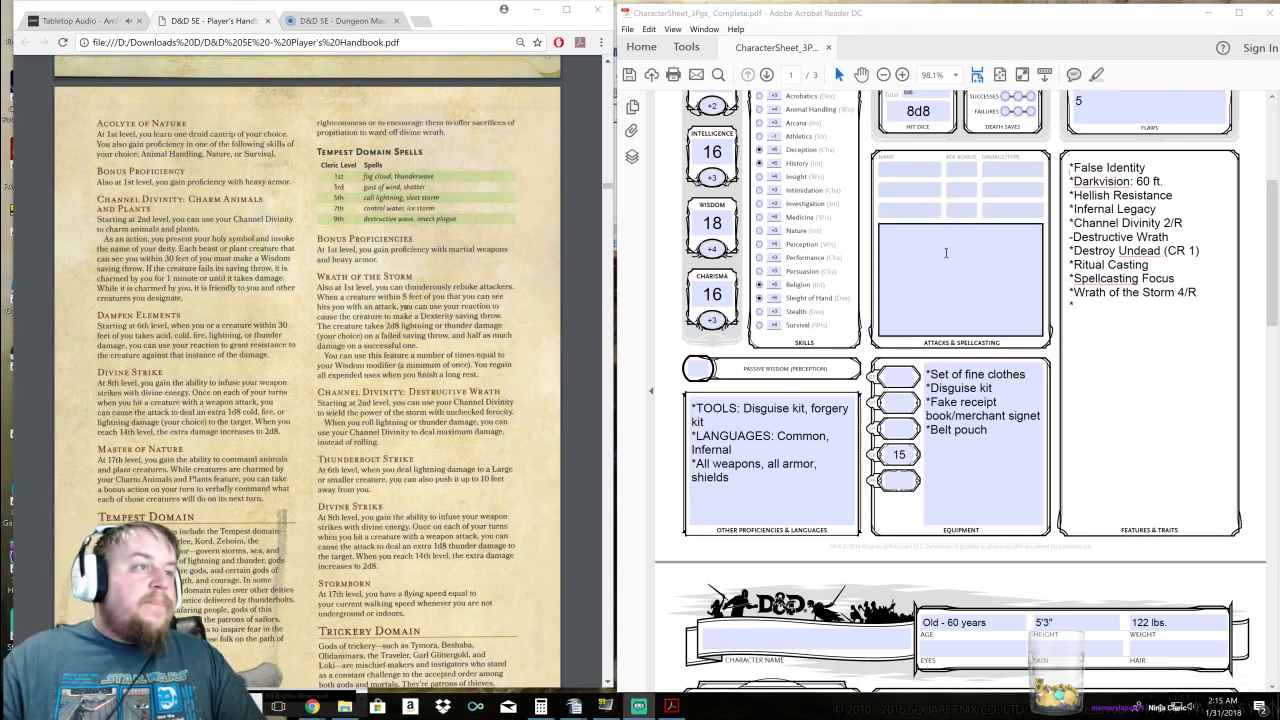
click(461, 268)
scroll(461, 268, down, 2)
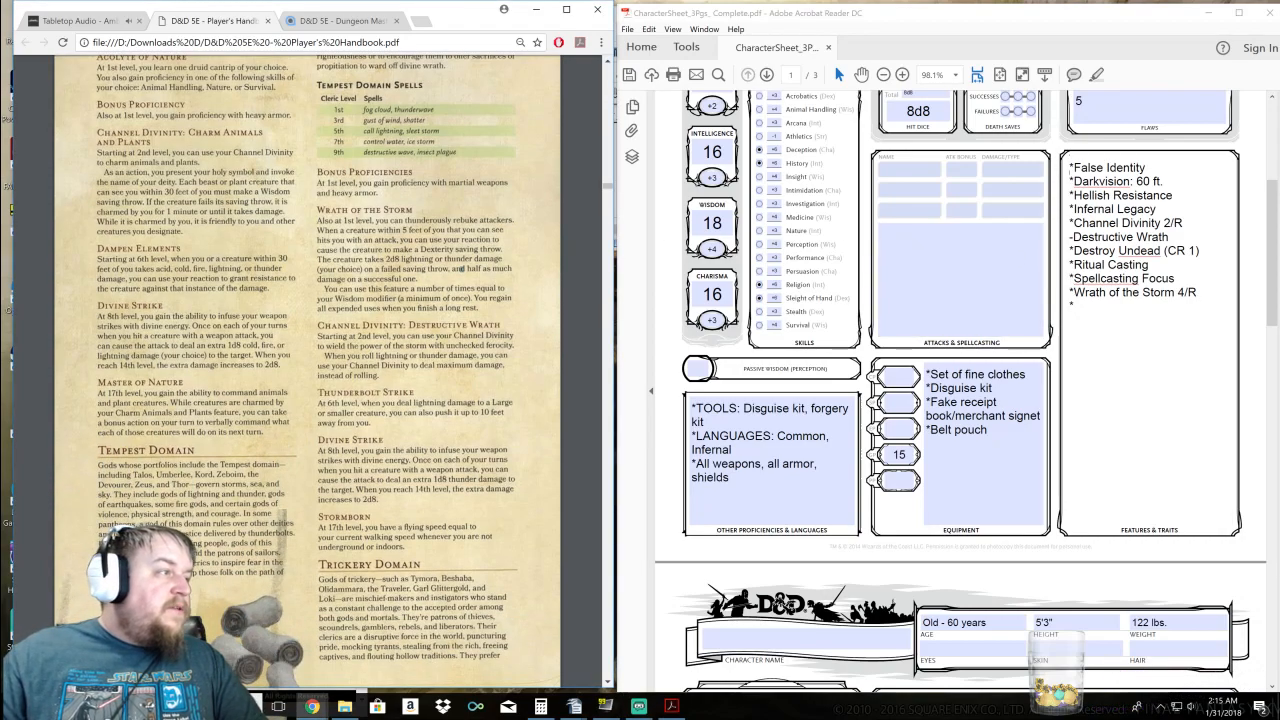
scroll(461, 268, down, 4)
click(1158, 320)
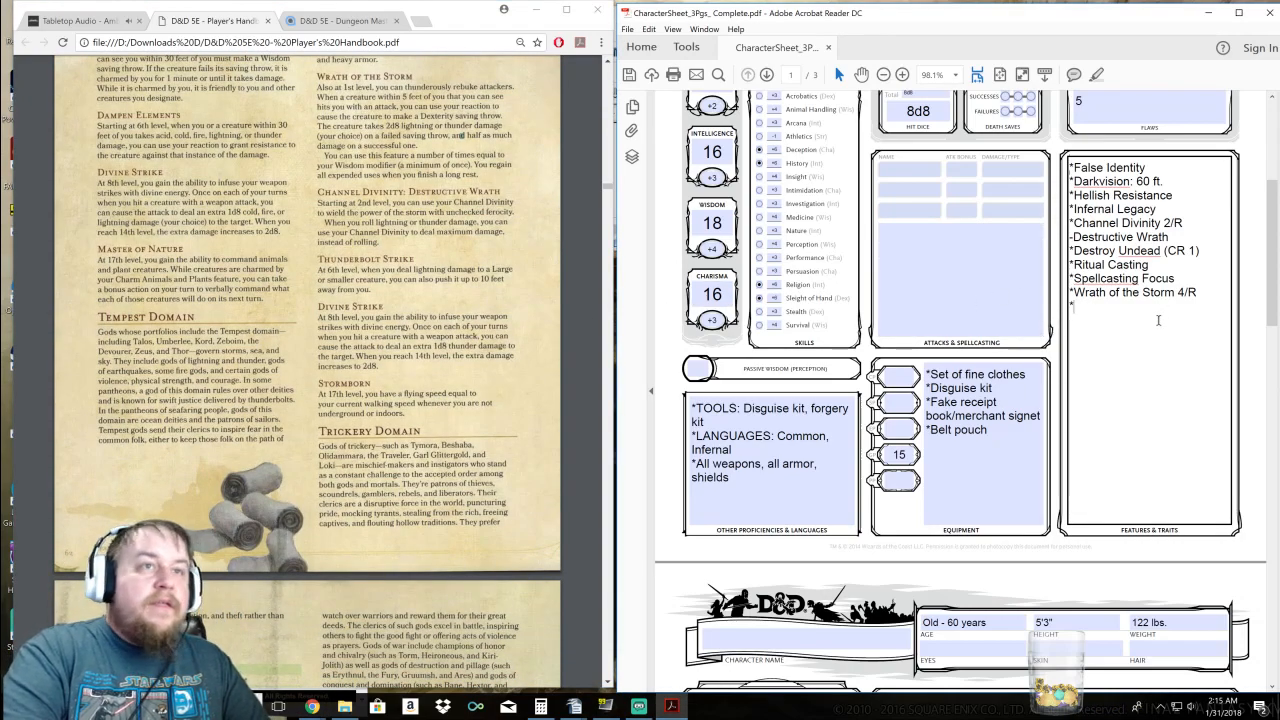
text(Thunderbolt Strike)
key(Return)
text(*Divine Strike)
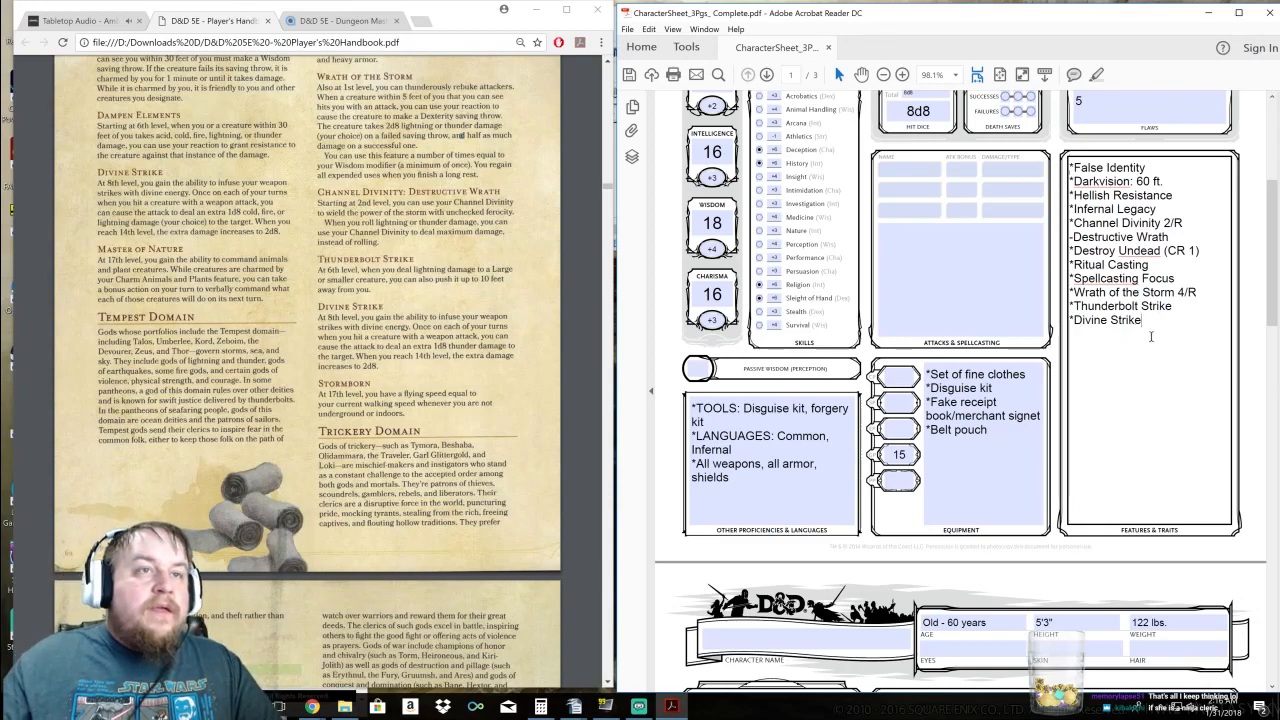
Check the handbook's general Channel Divinity rules and insert "-Turn Undead" directly below Channel Divinity in the features and traits
scroll(1134, 328, up, 2)
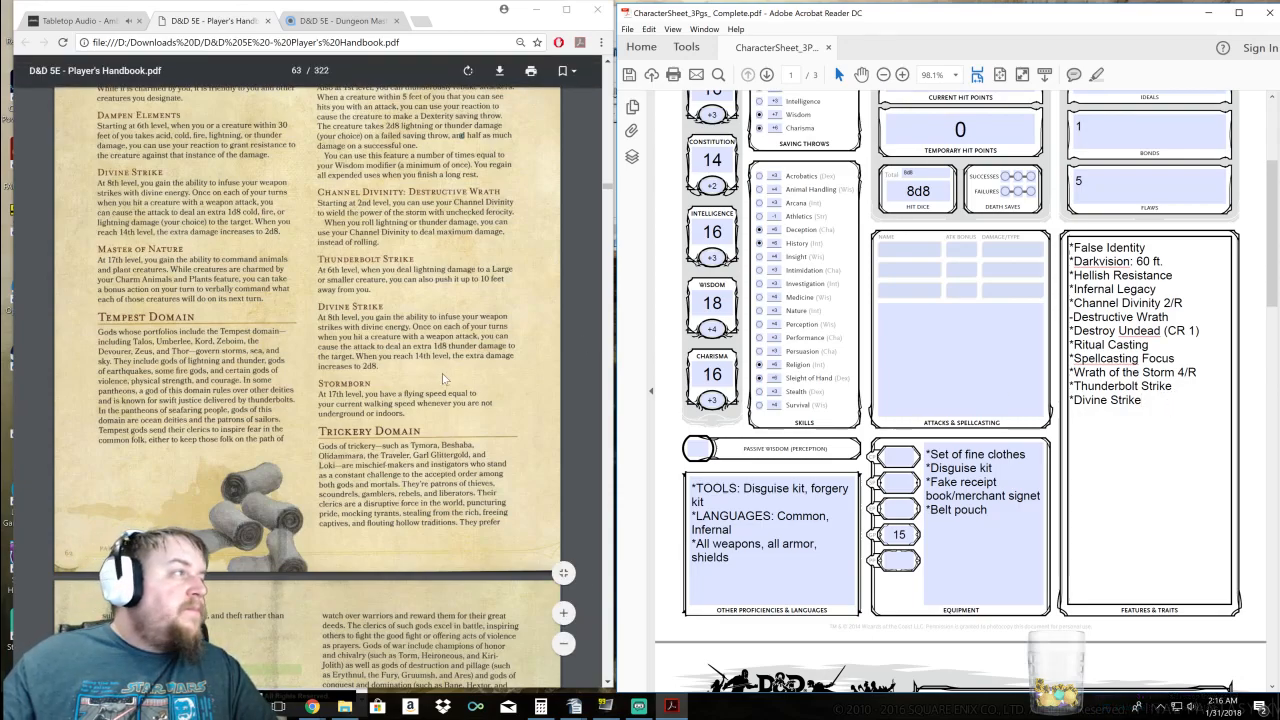
scroll(446, 380, up, 2)
scroll(446, 376, up, 7)
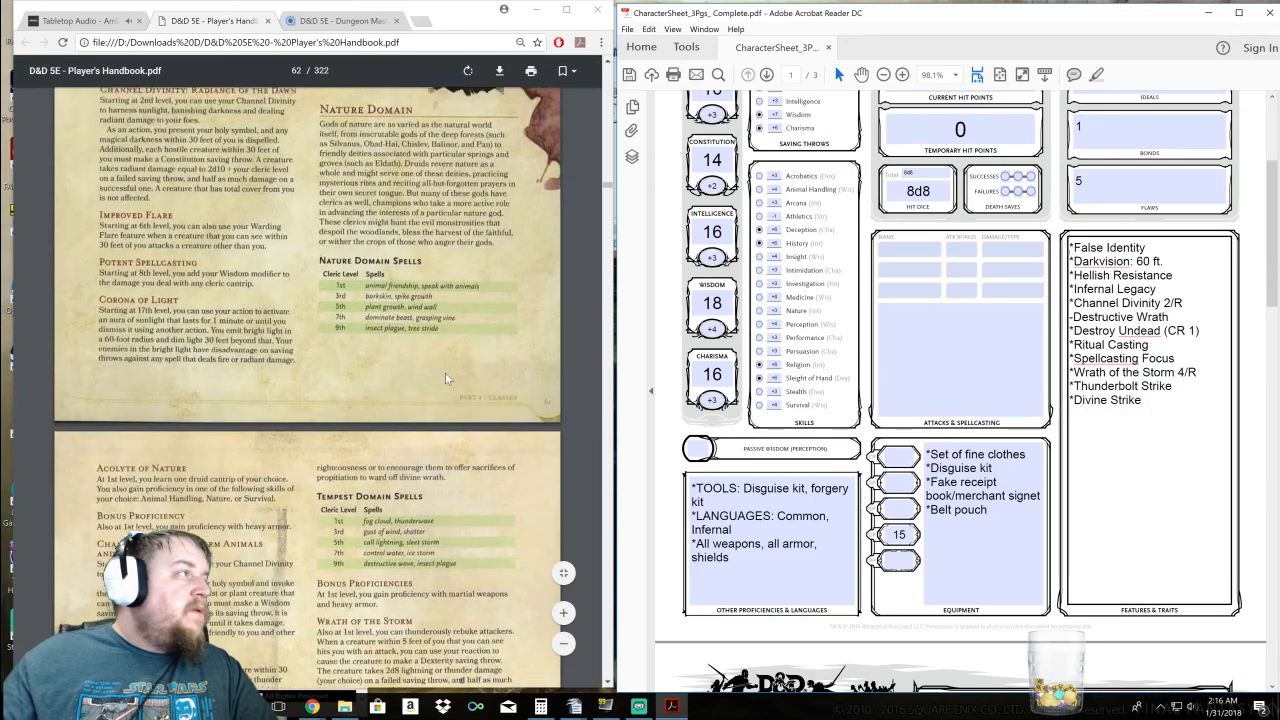
scroll(455, 378, up, 12)
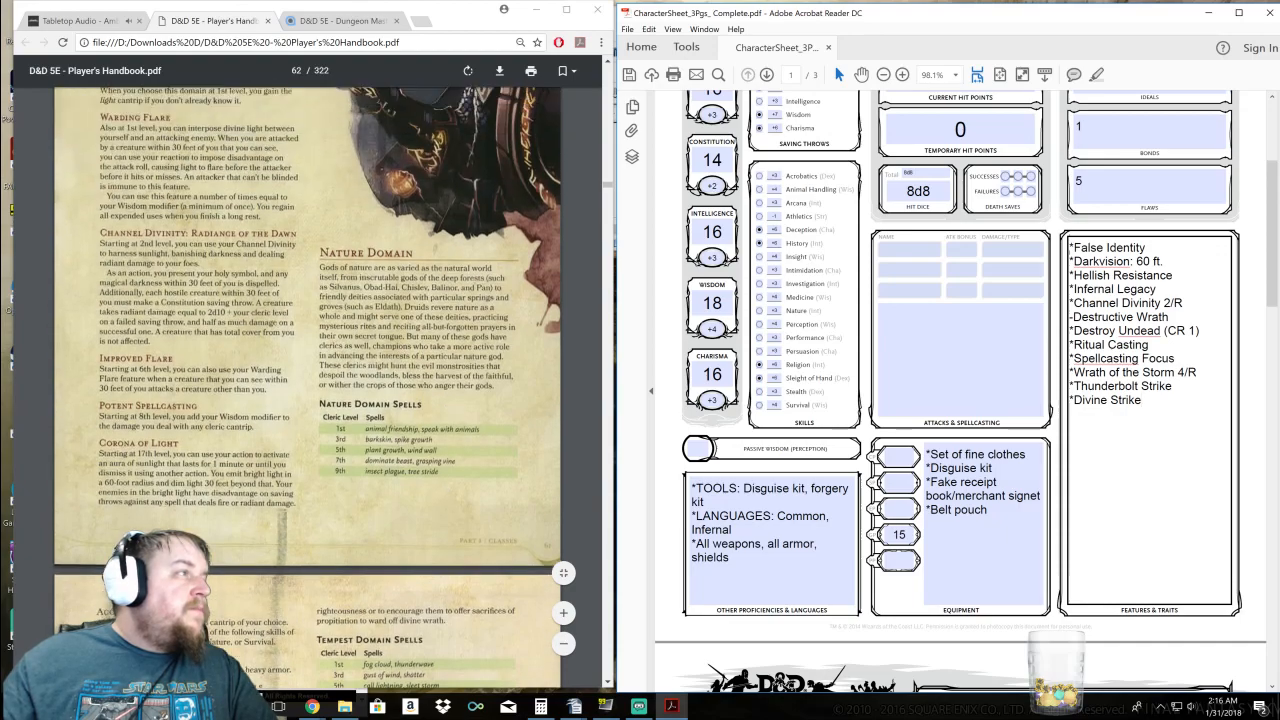
scroll(308, 387, up, 4)
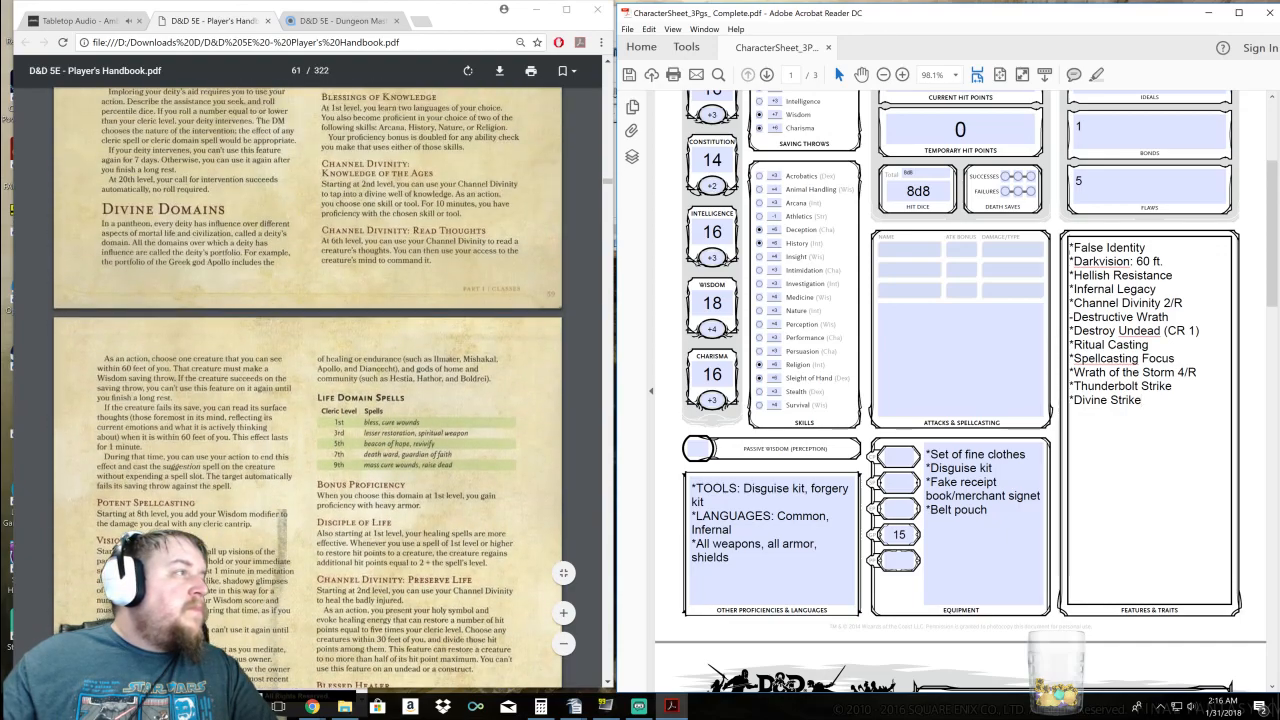
scroll(308, 387, up, 3)
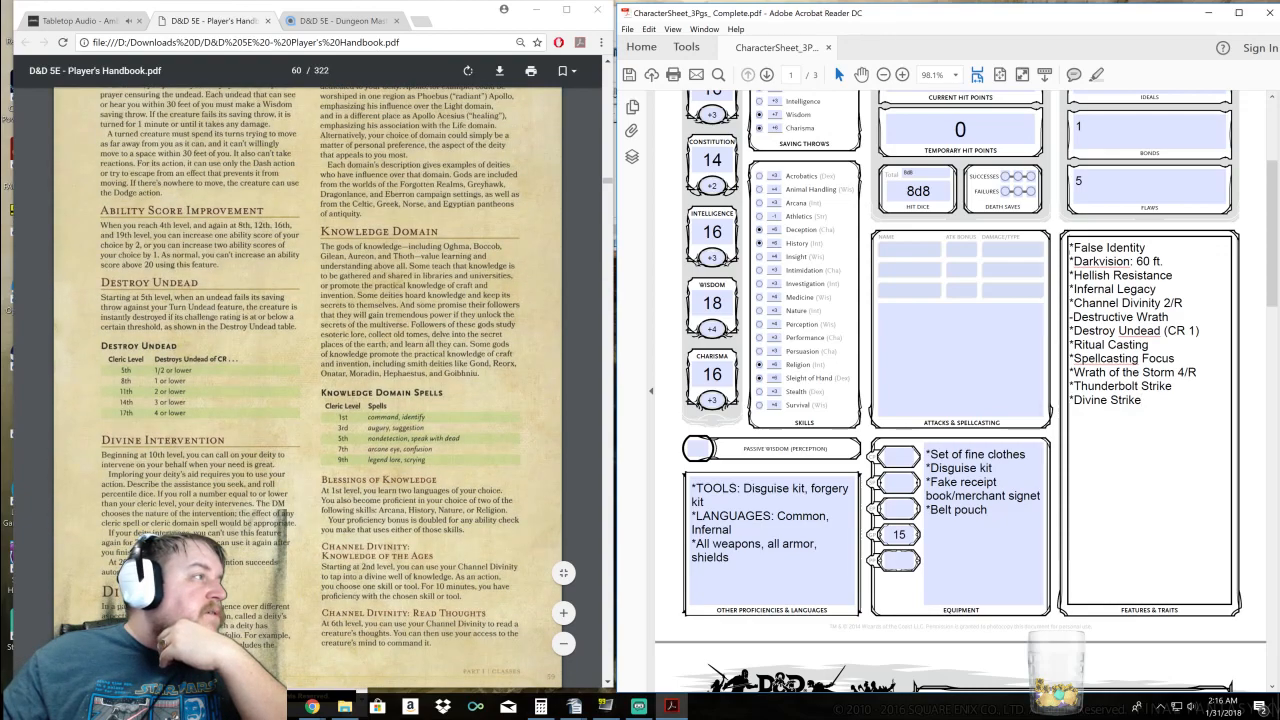
scroll(308, 387, up, 4)
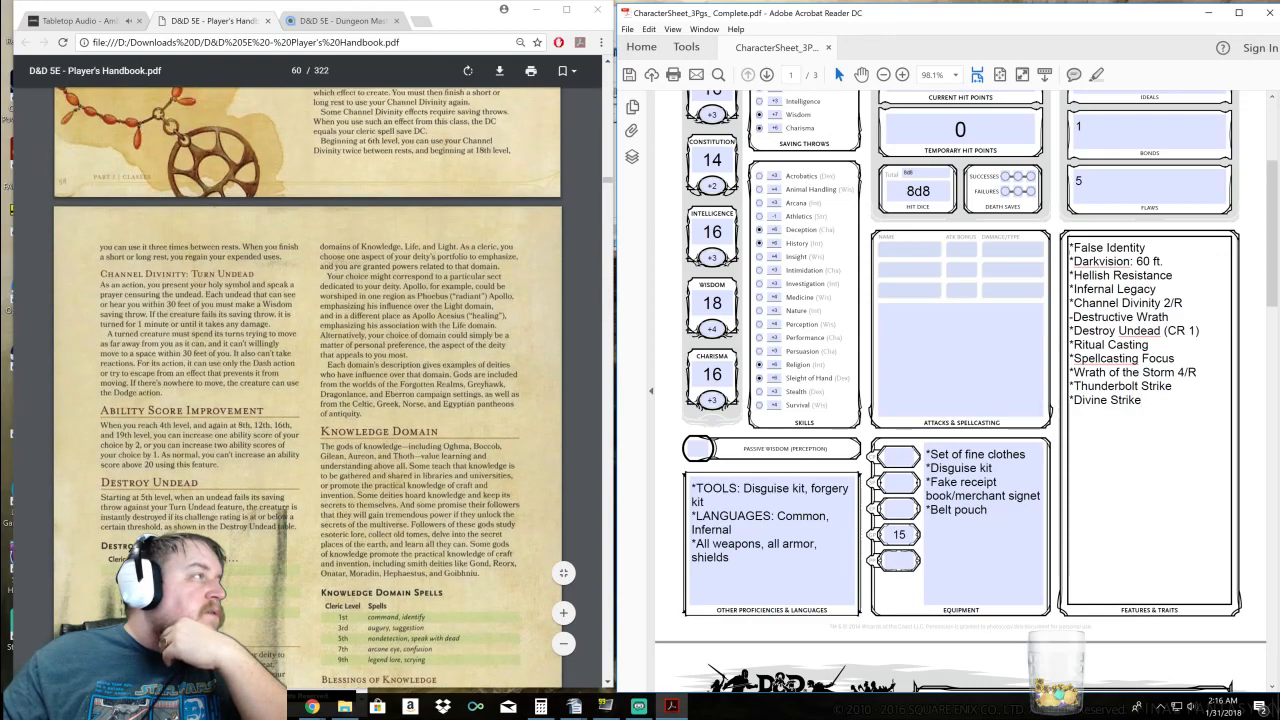
scroll(308, 387, up, 3)
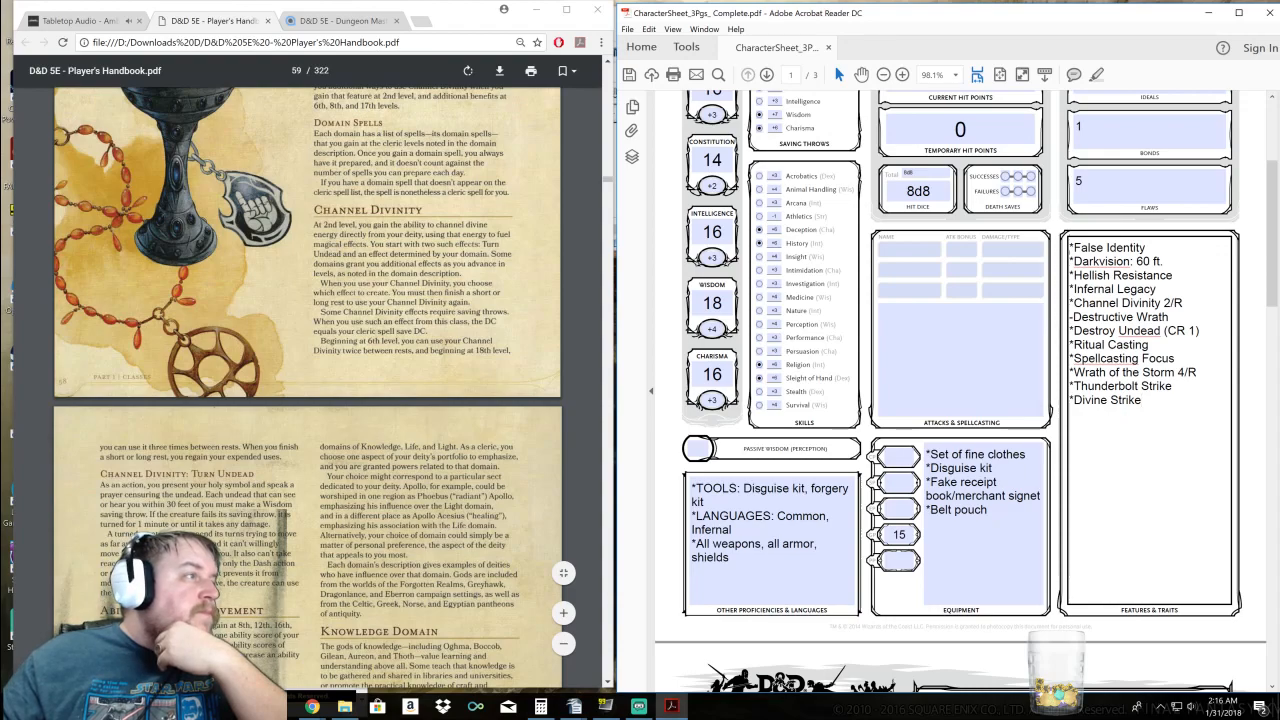
scroll(308, 387, down, 4)
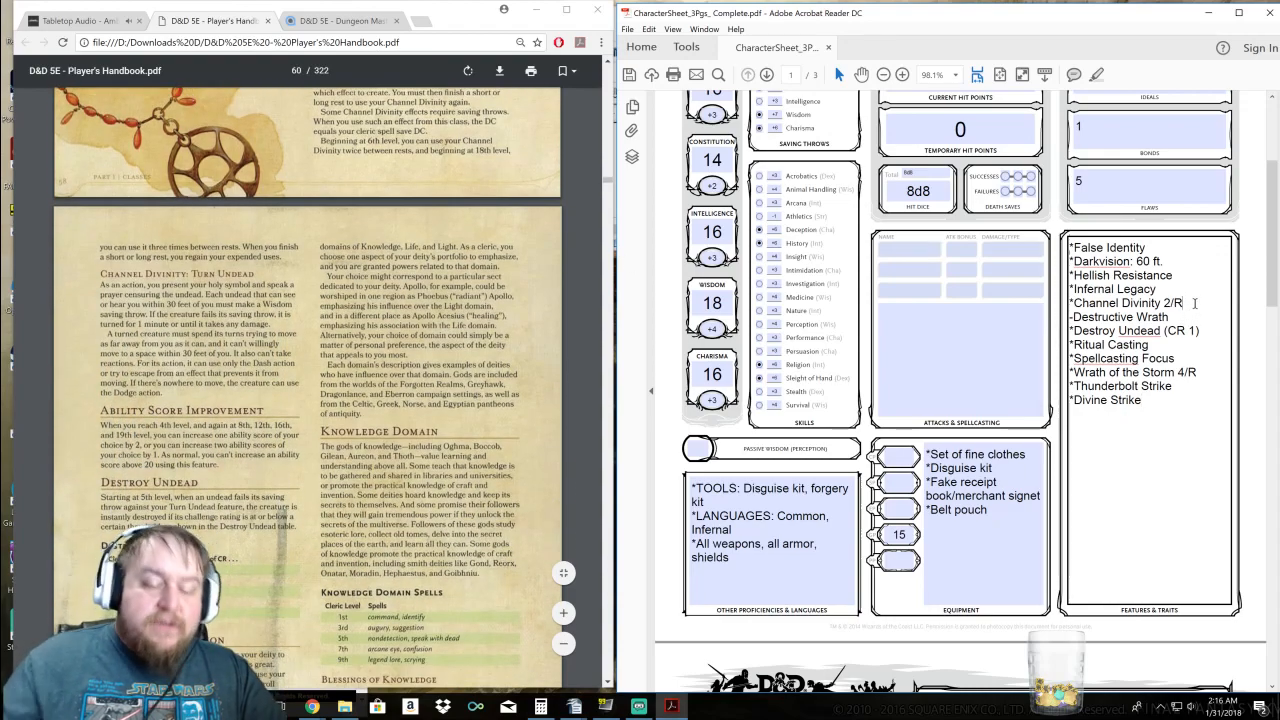
key(Return)
text(-Turn)
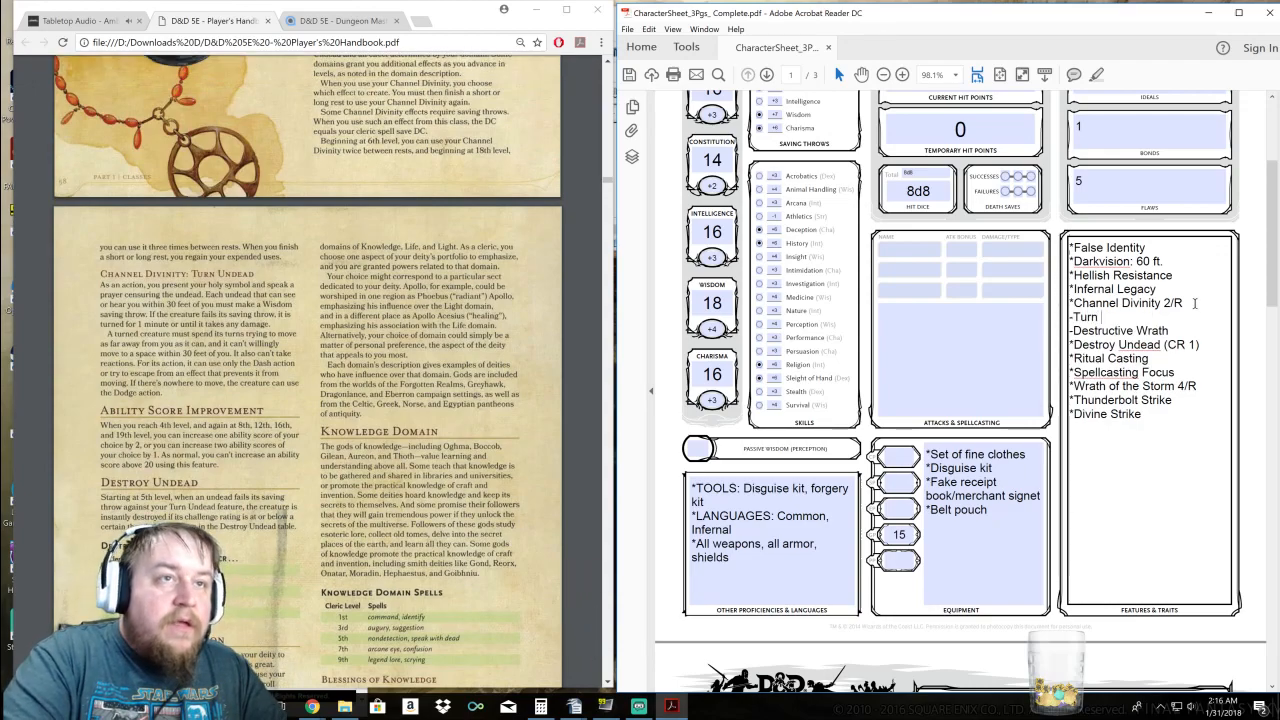
text( Undead)
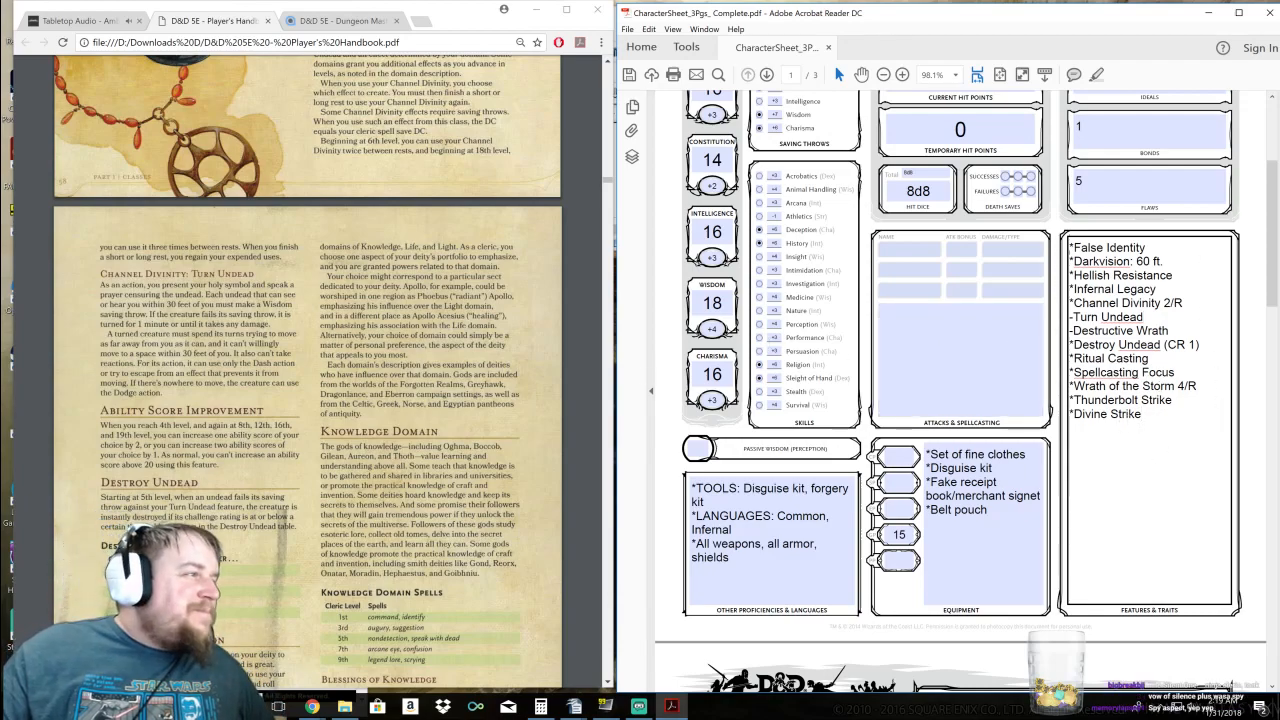
scroll(308, 370, up, 3)
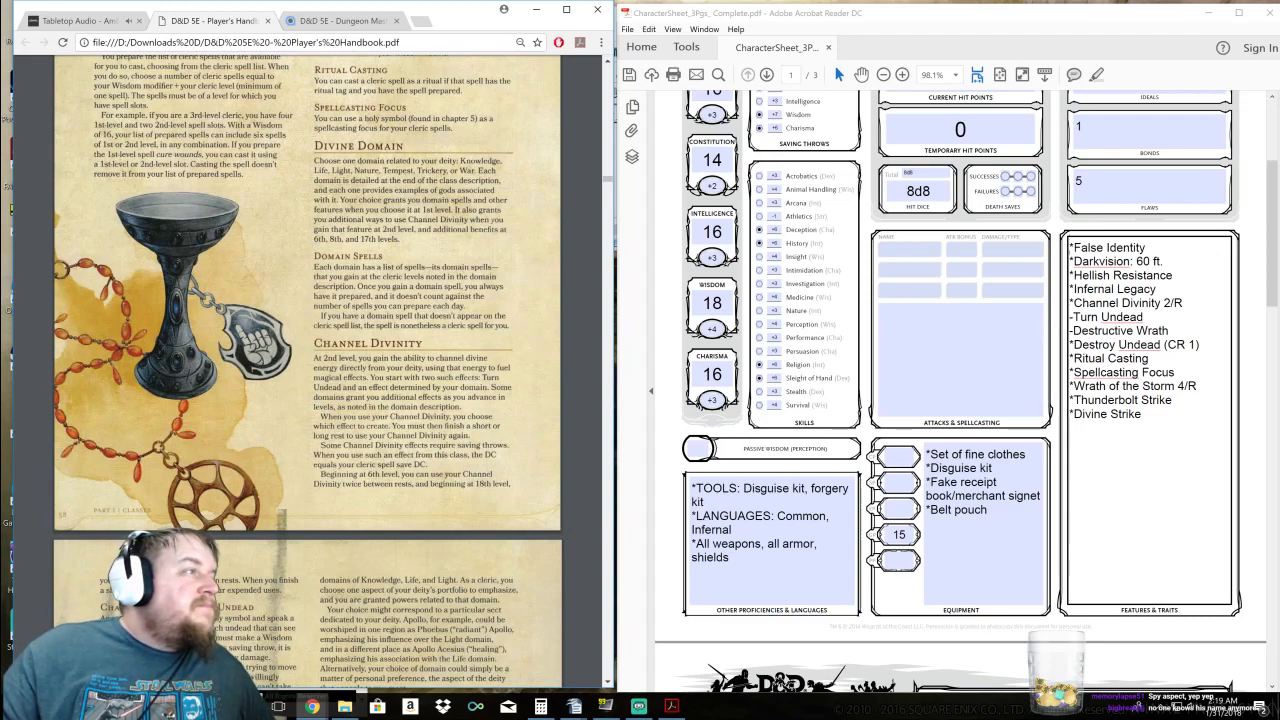
scroll(469, 403, down, 10)
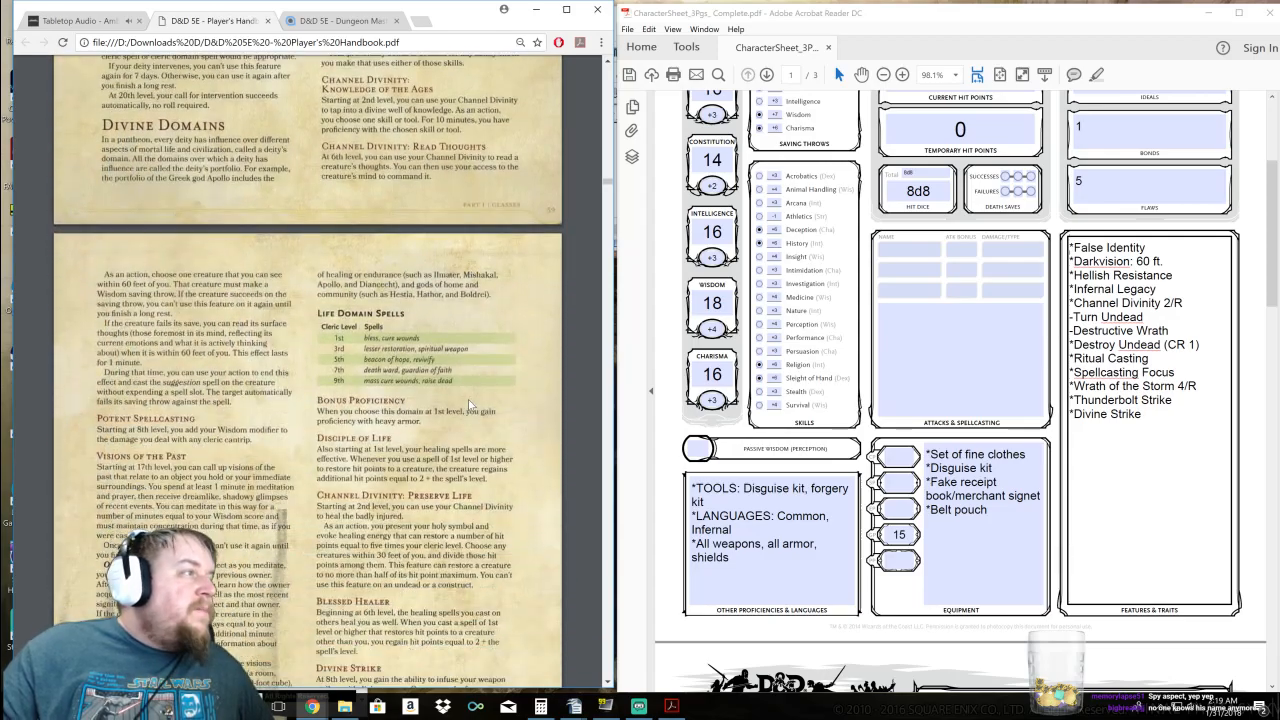
scroll(469, 403, down, 10)
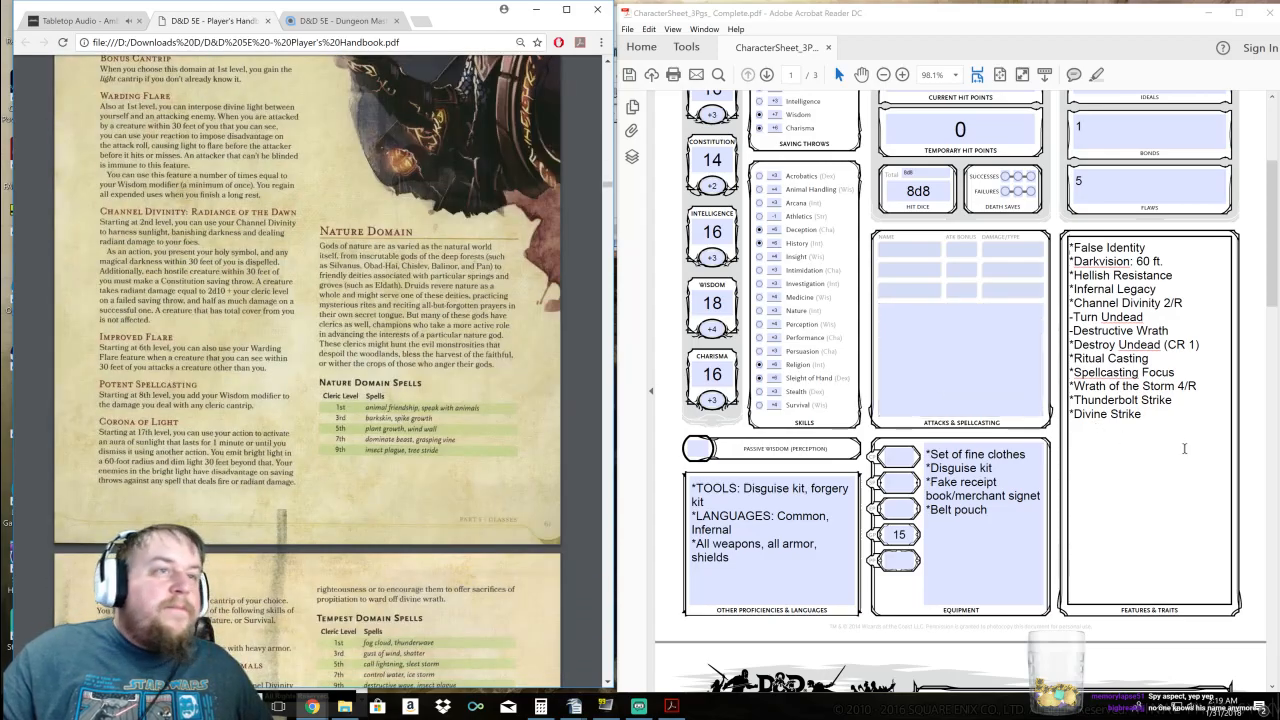
scroll(1175, 456, up, 2)
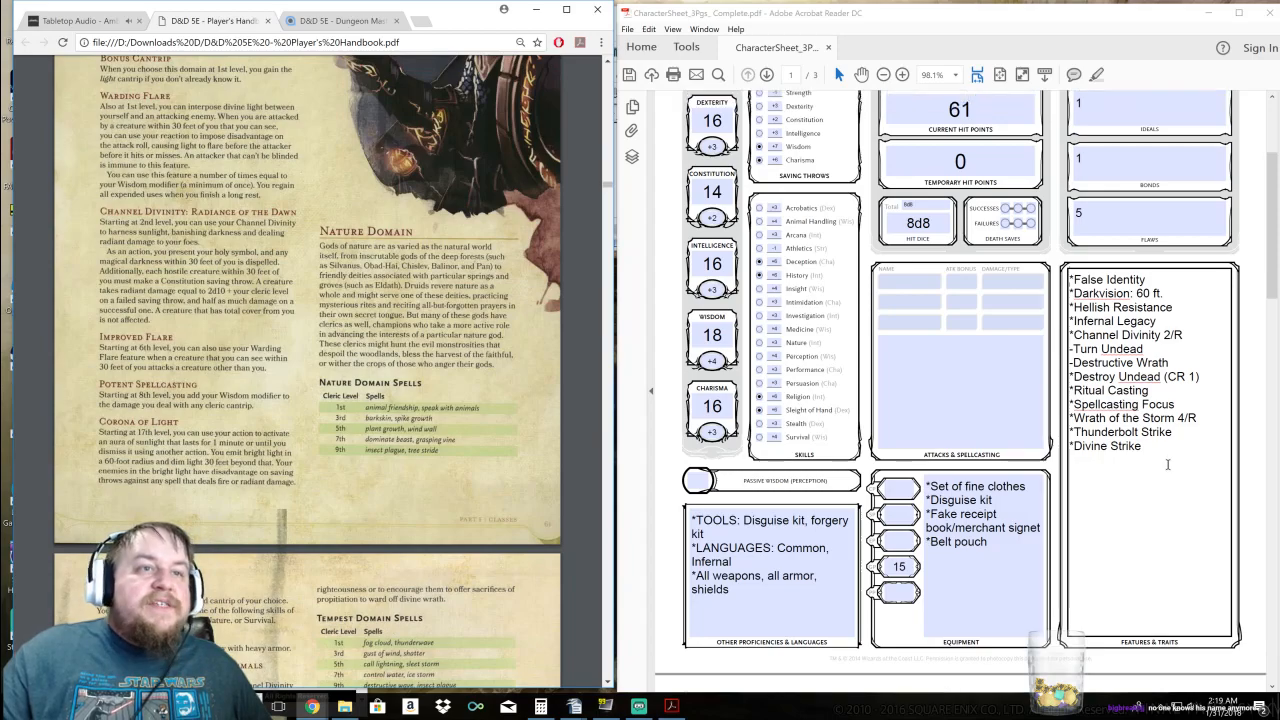
scroll(1167, 464, up, 4)
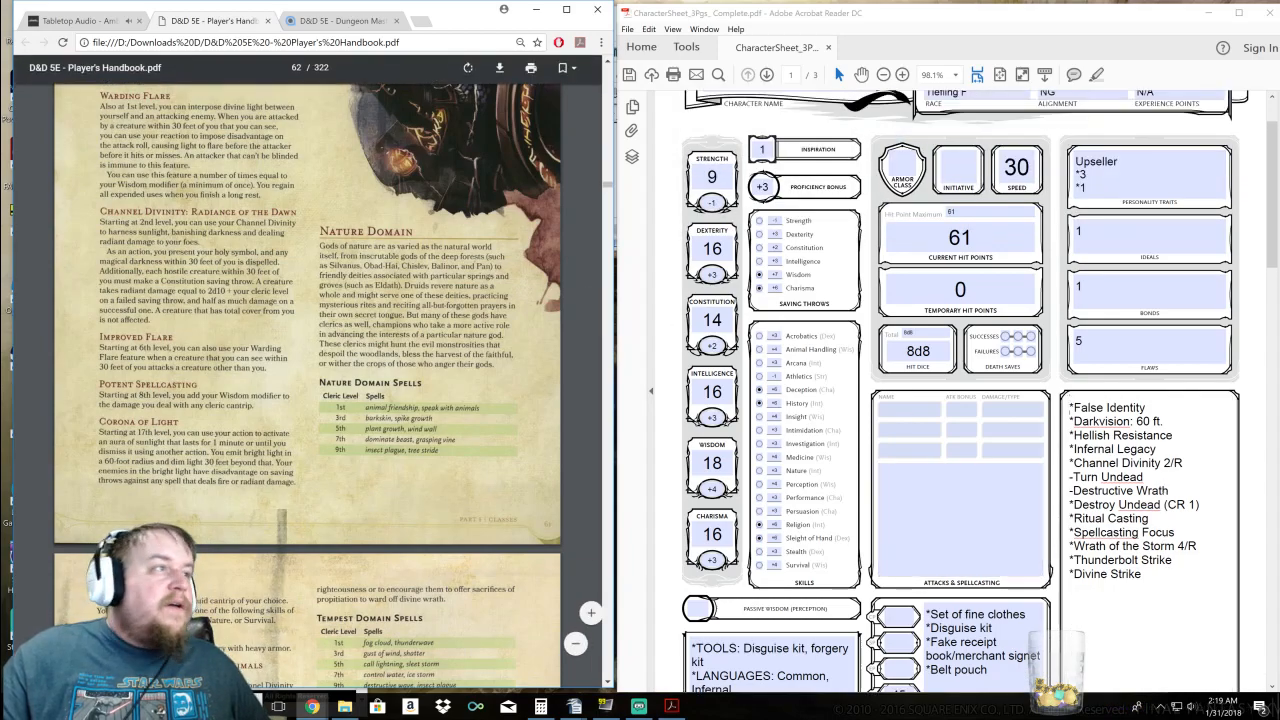
Find the Charlatan background's personality trait, ideal, bond and flaw tables in the Player's Handbook
scroll(612, 193, down, 5)
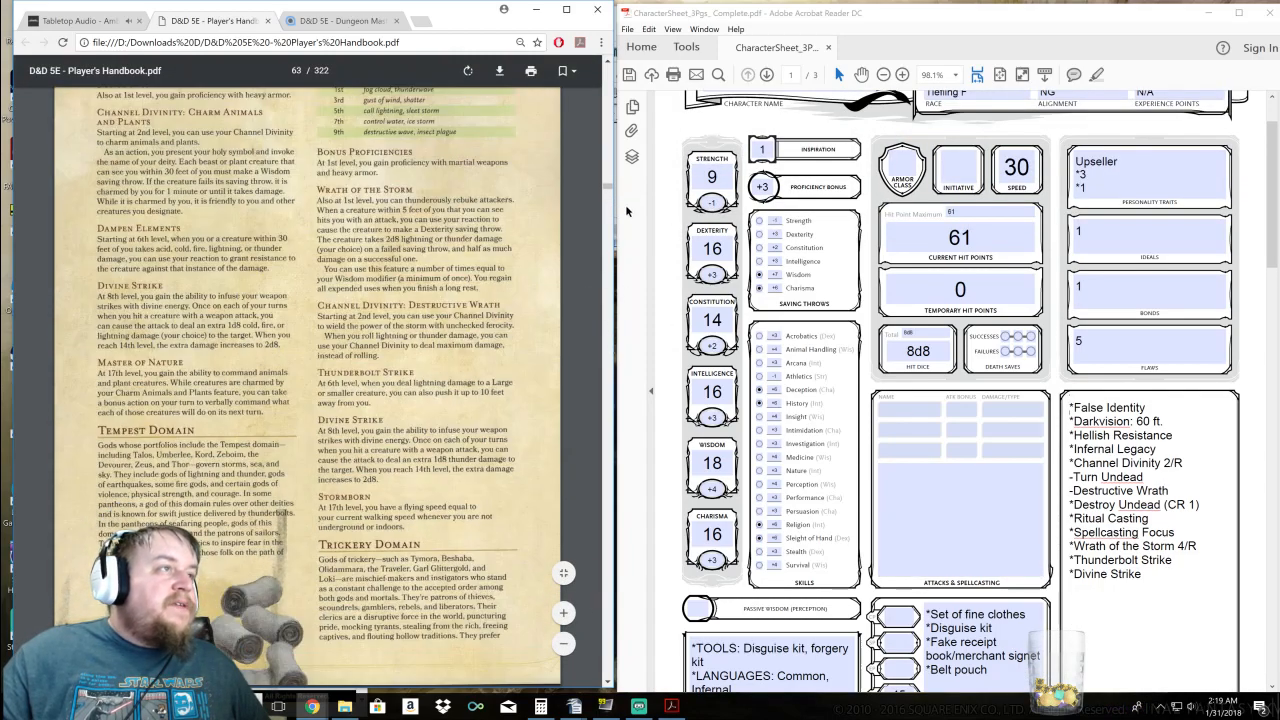
drag(608, 195, 607, 331)
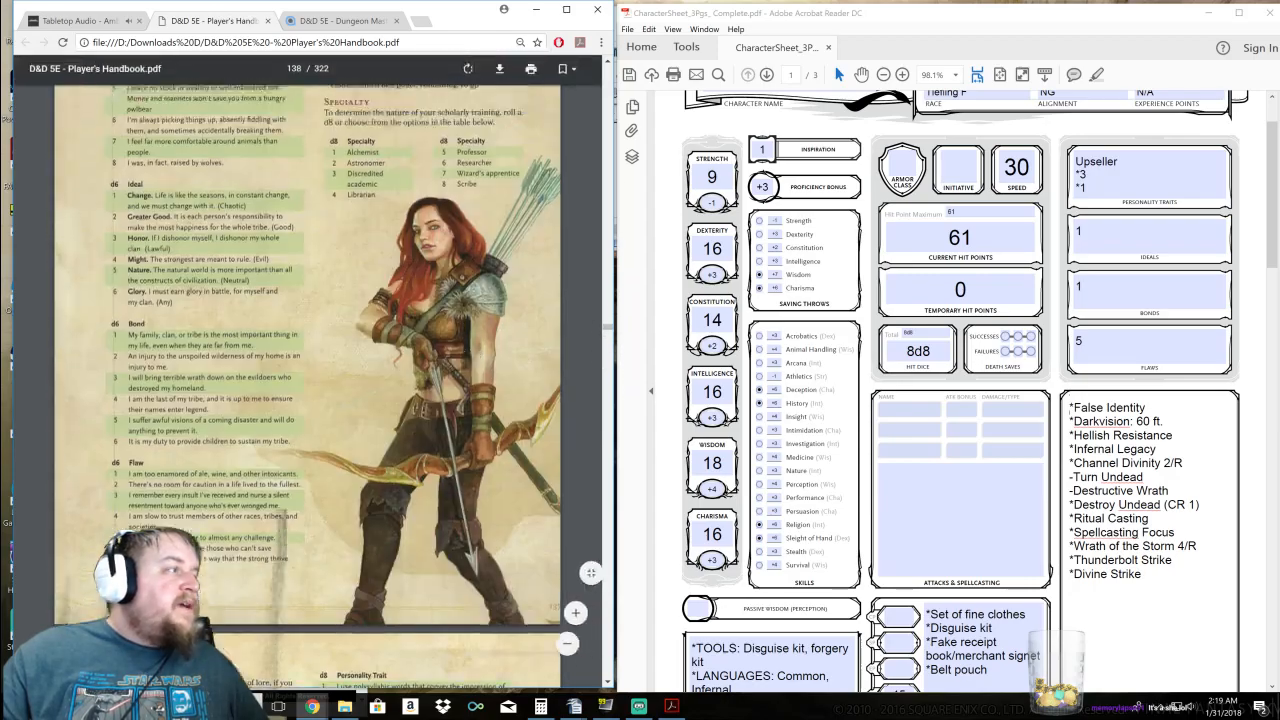
scroll(463, 327, up, 15)
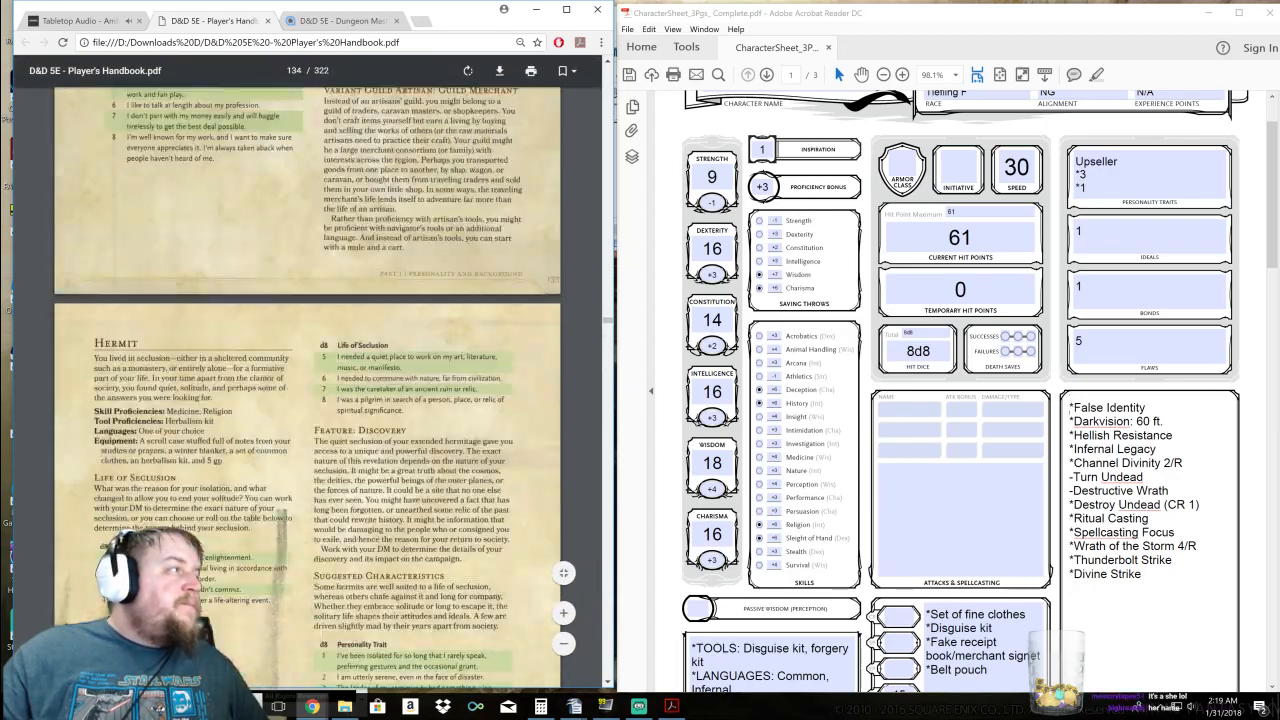
scroll(463, 327, up, 15)
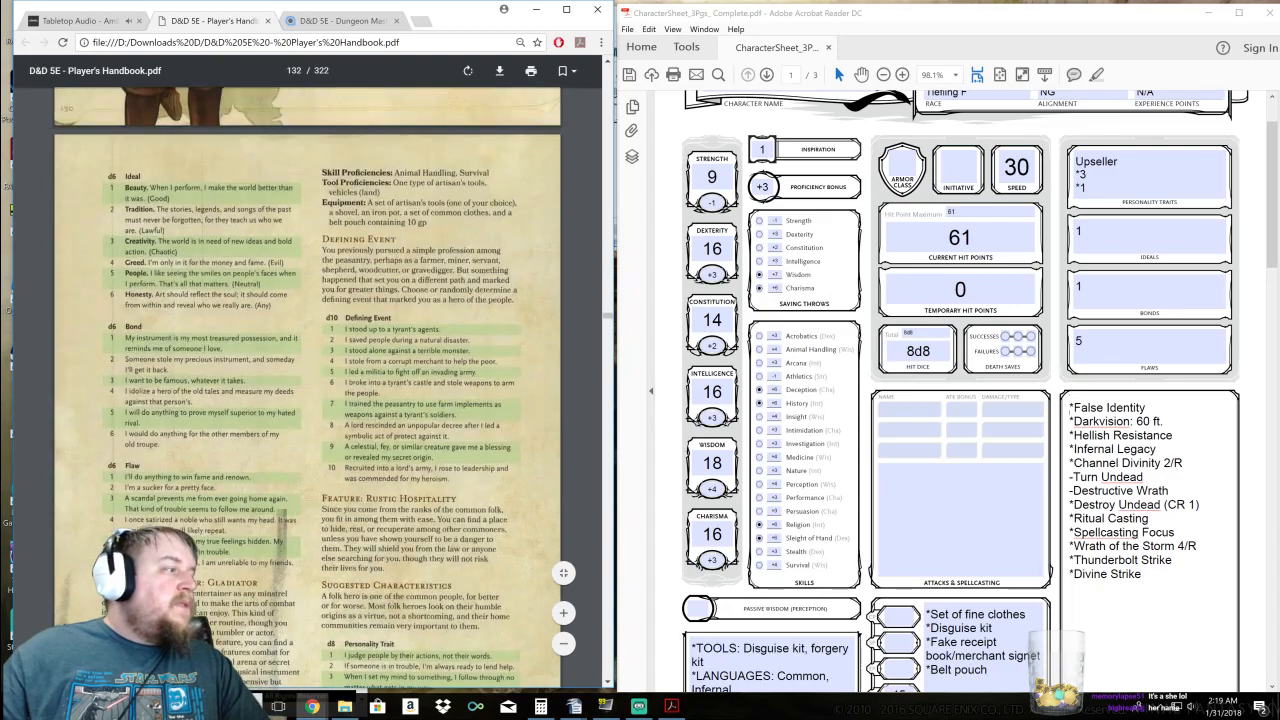
scroll(443, 316, up, 10)
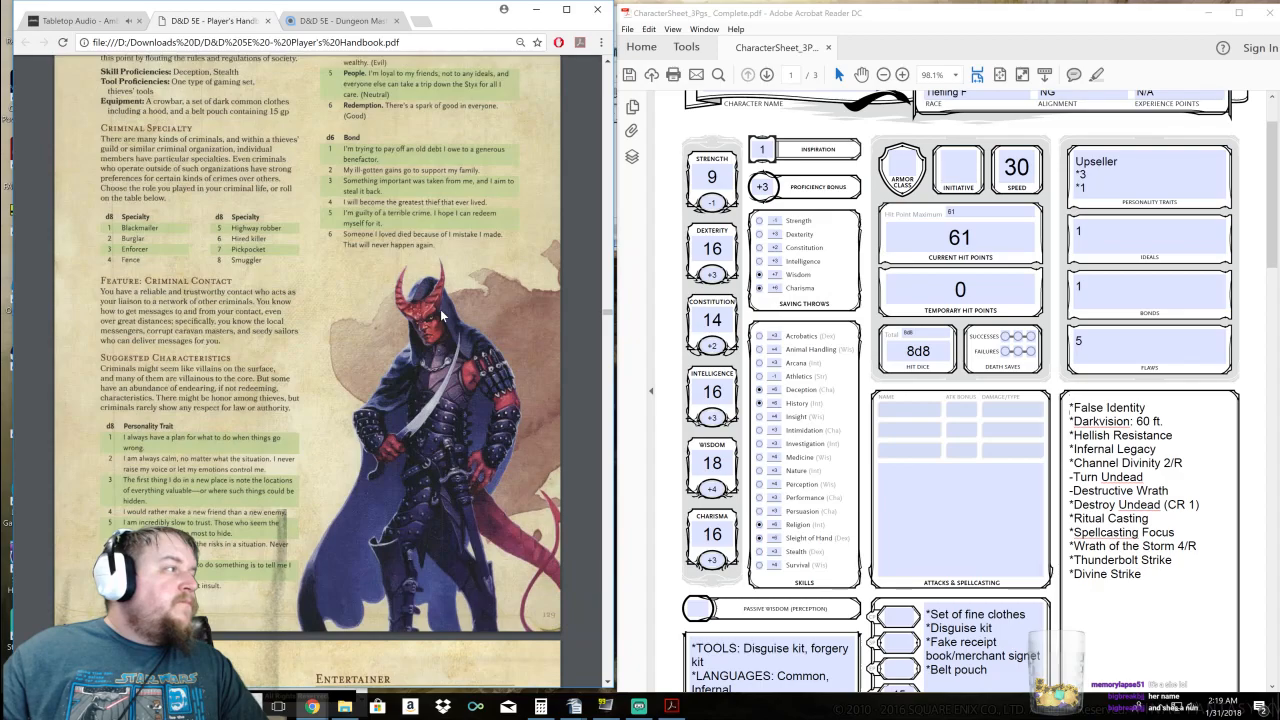
scroll(476, 320, up, 5)
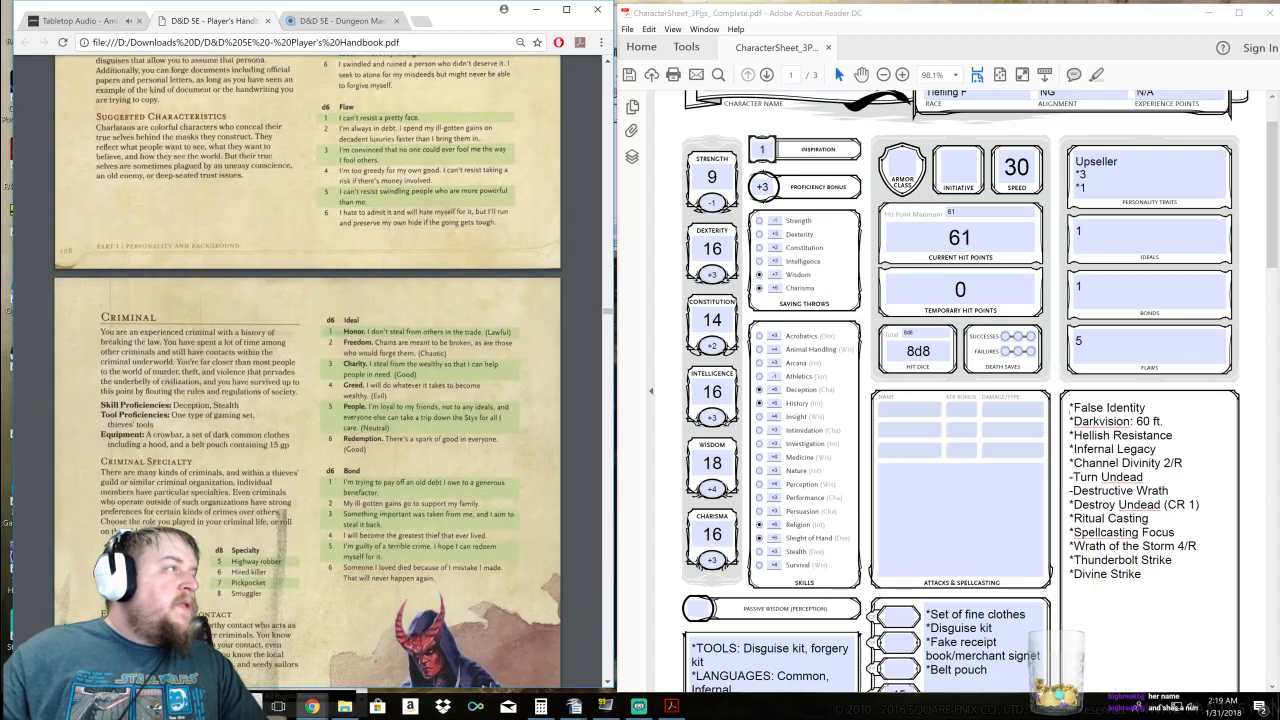
scroll(309, 371, up, 4)
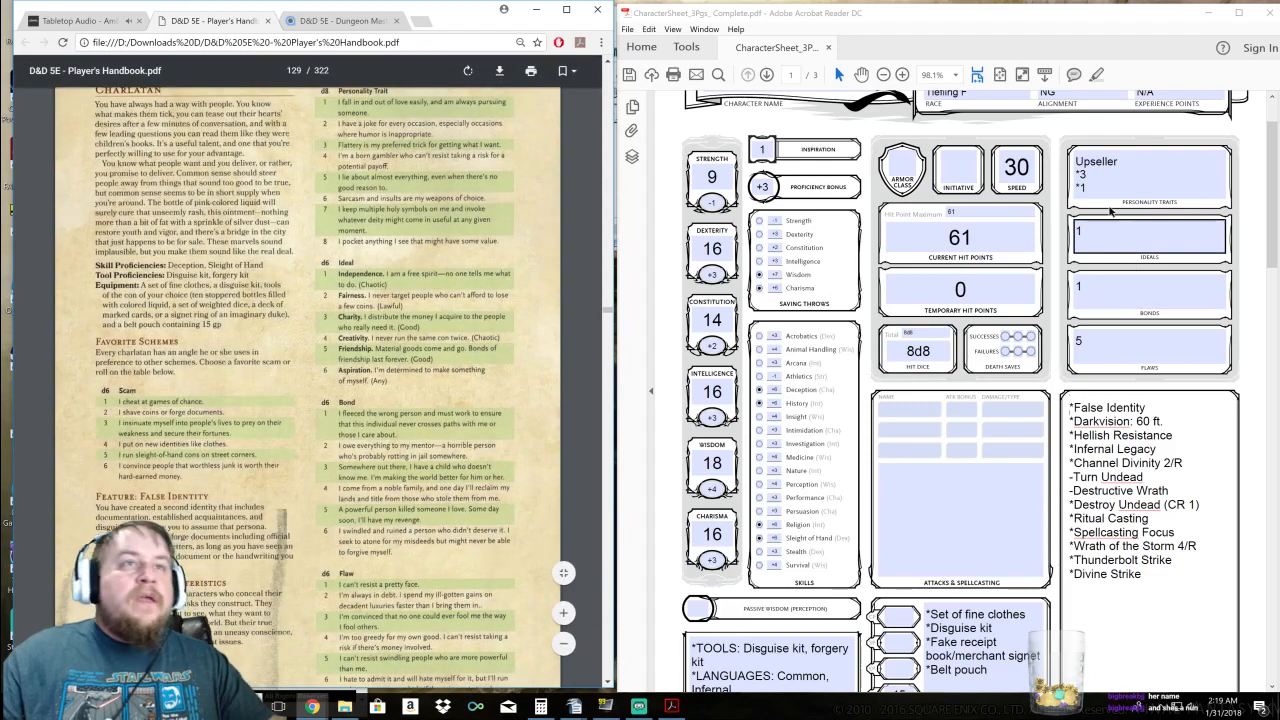
Replace the 3 in the personality traits with "Flattery is my preferred trick for getting what I want."
click(1081, 174)
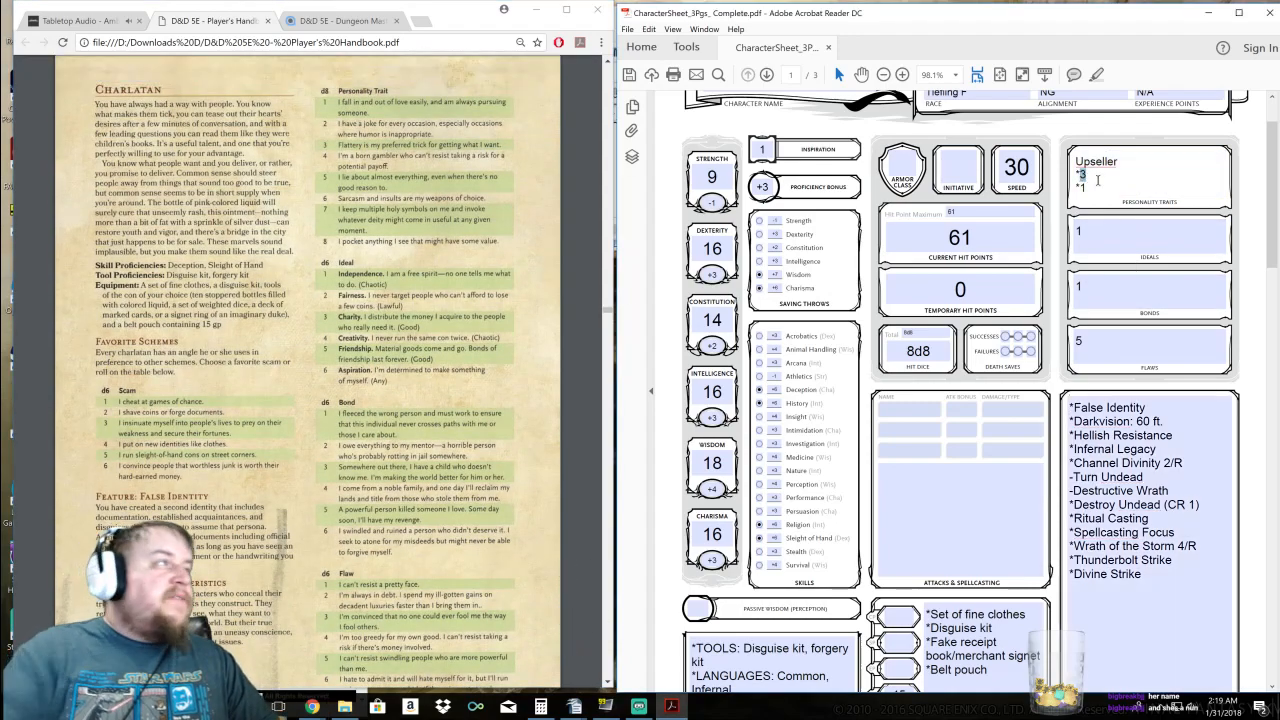
text(Flattery)
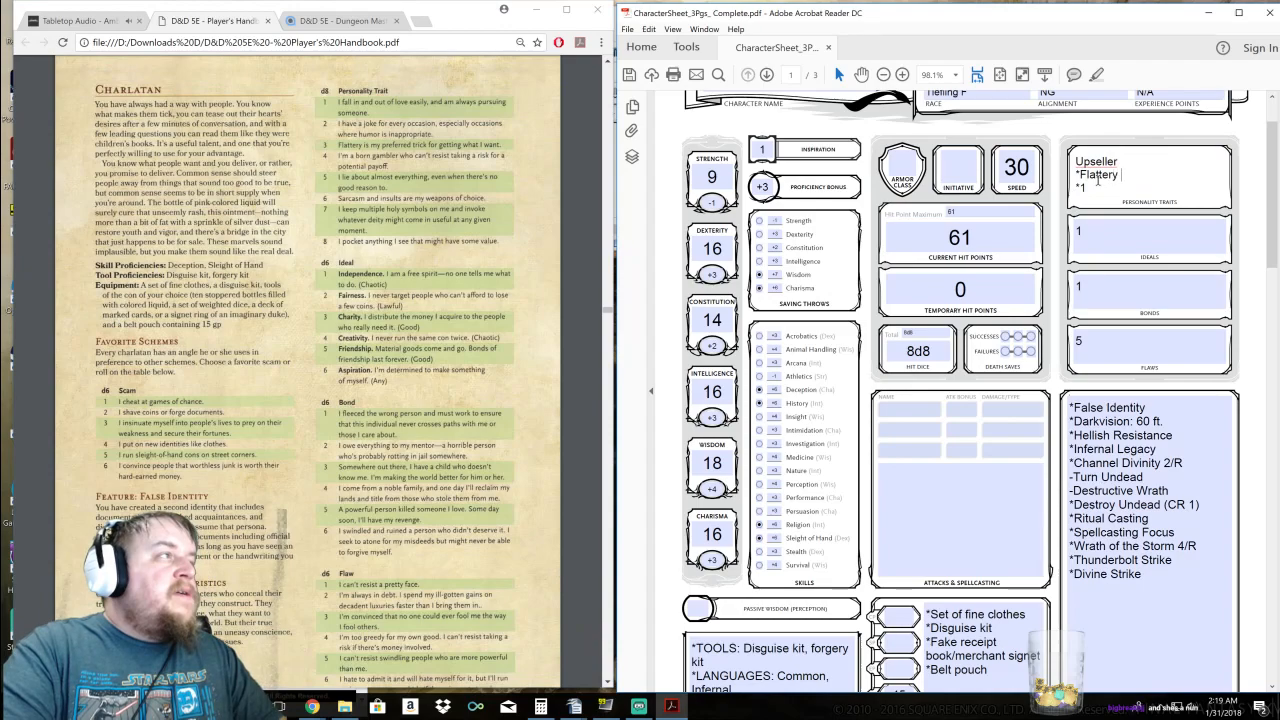
text( is my preferred trick forf)
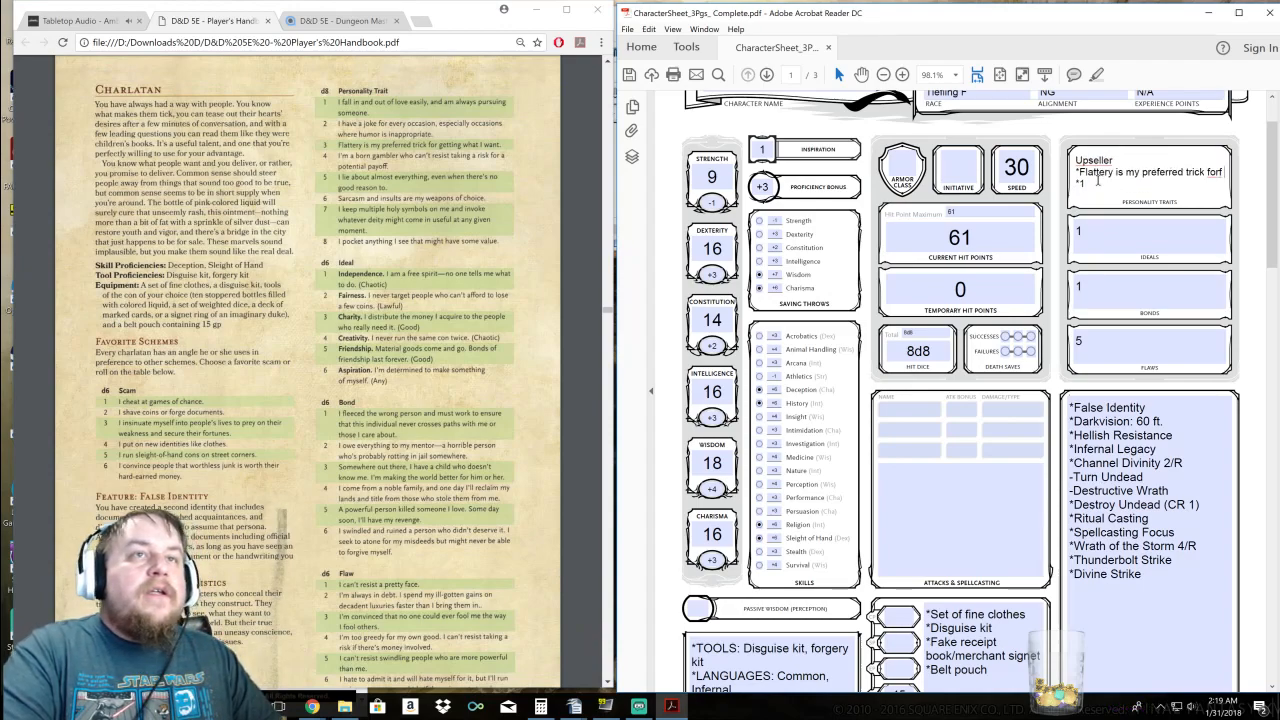
key(BackSpace)
text(getting what I want. )
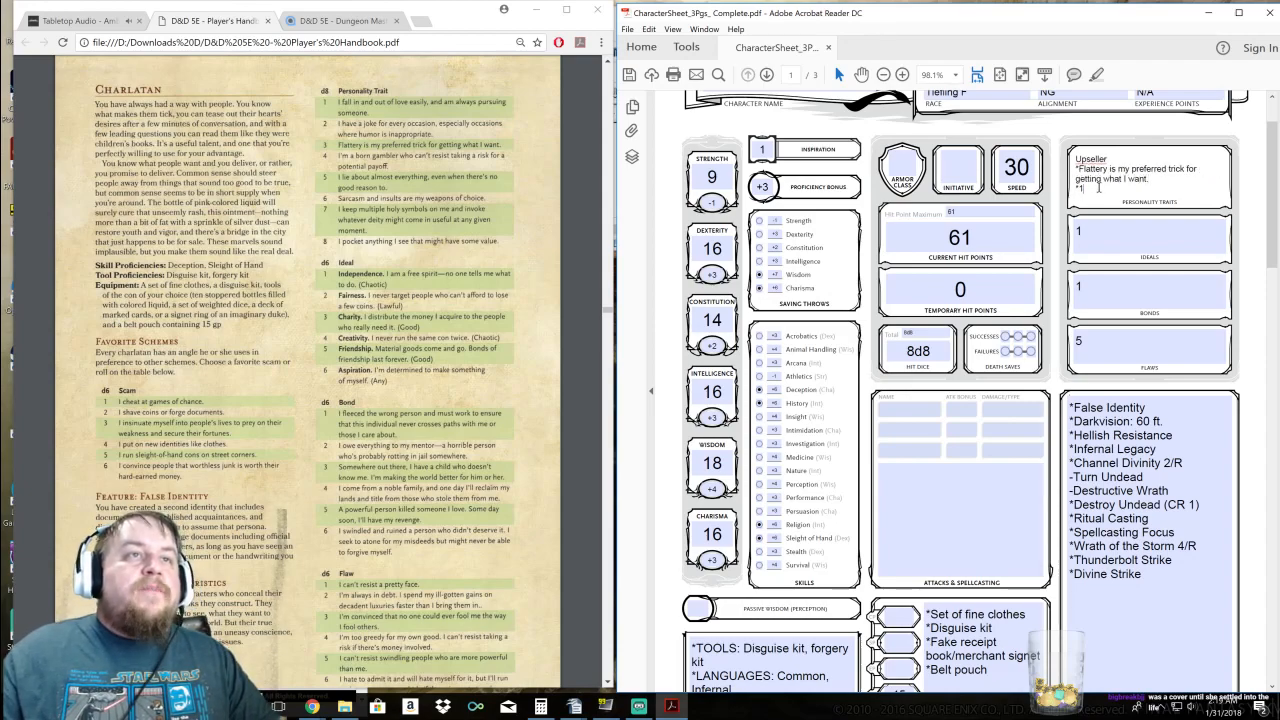
Replace the second trait with "*I fall in and out of love easily, and am always pursuing someone." and change the heading to "Upseller Con"
text(*I fall in and ou)
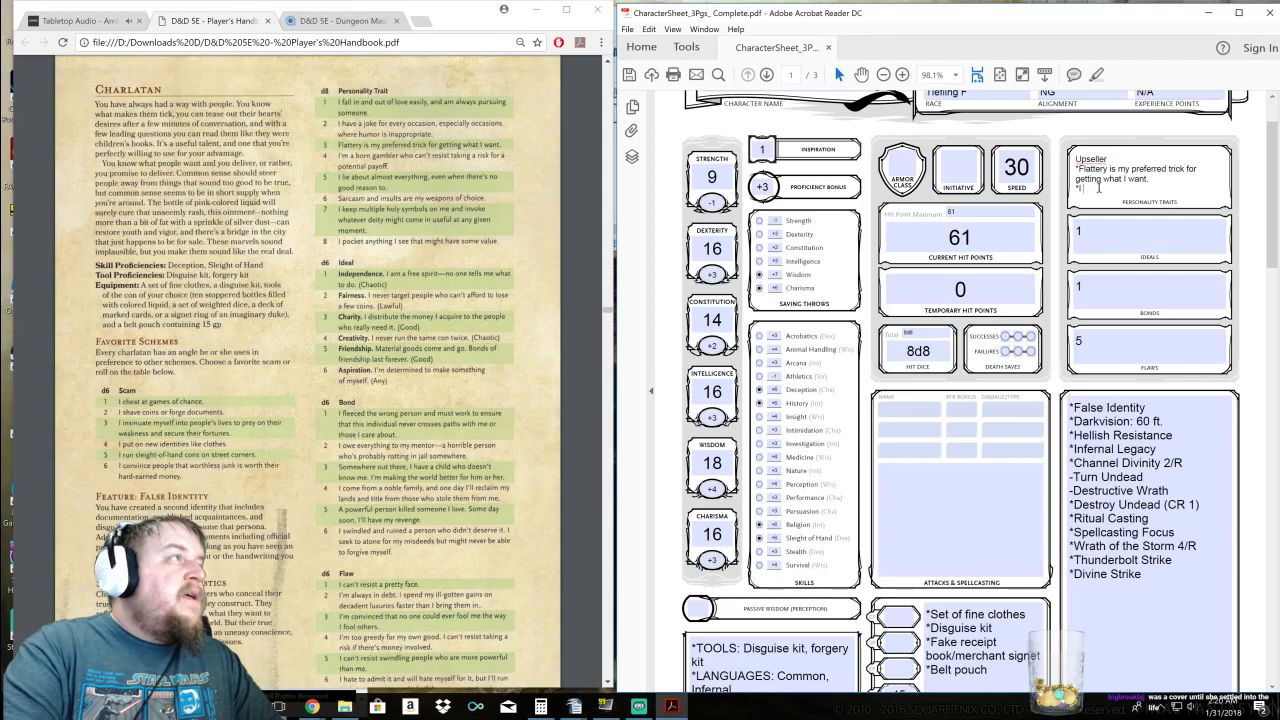
text(t of love easily, and am always pursuing someone.)
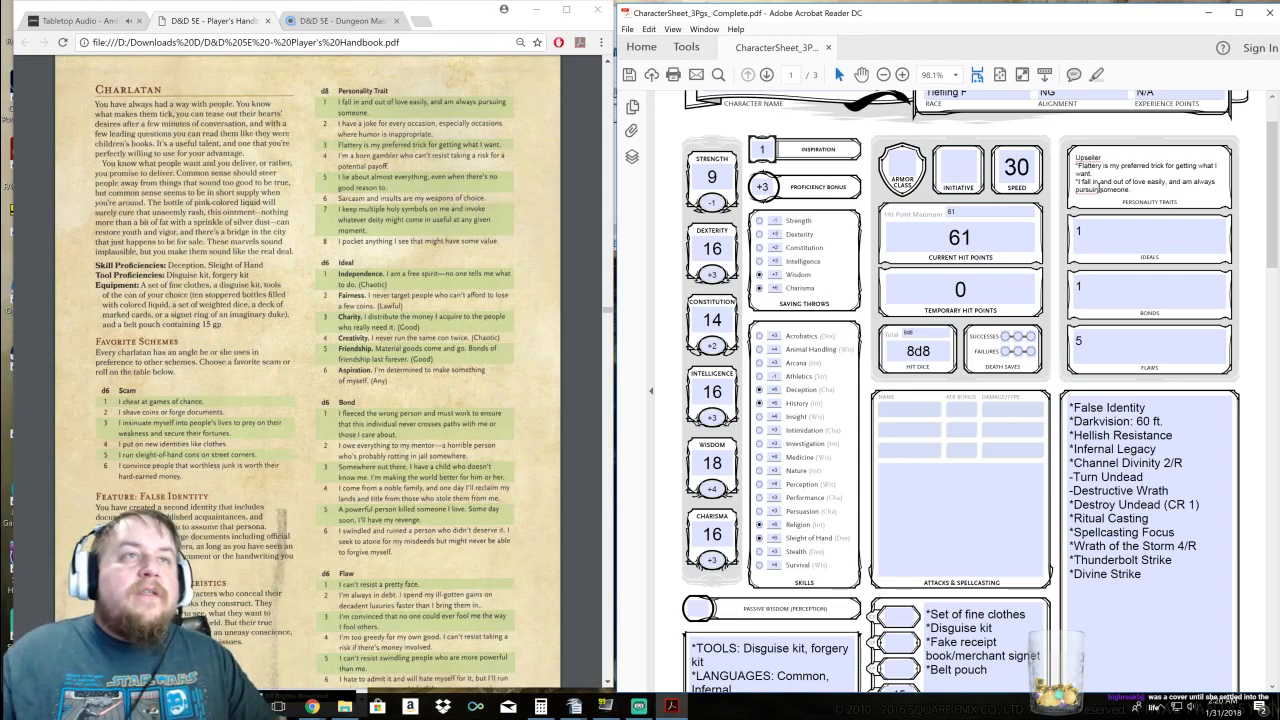
right_click(1089, 189)
click(1117, 204)
click(1118, 158)
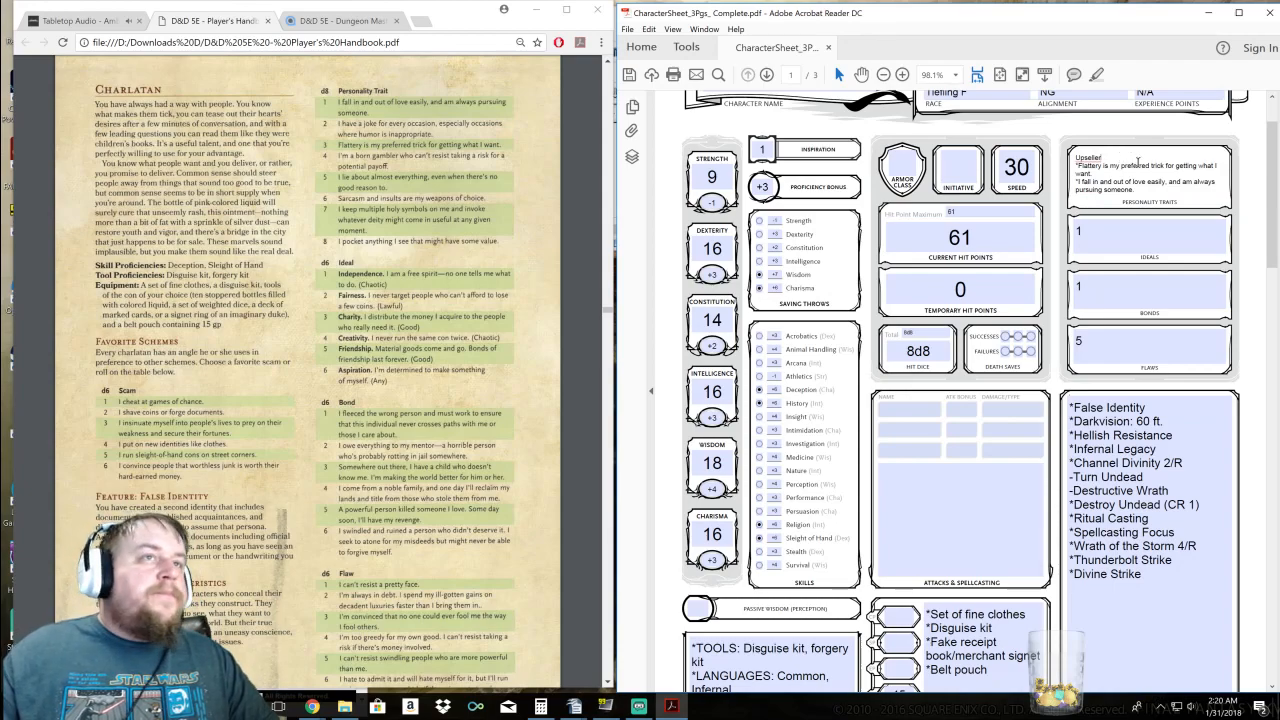
text(Con)
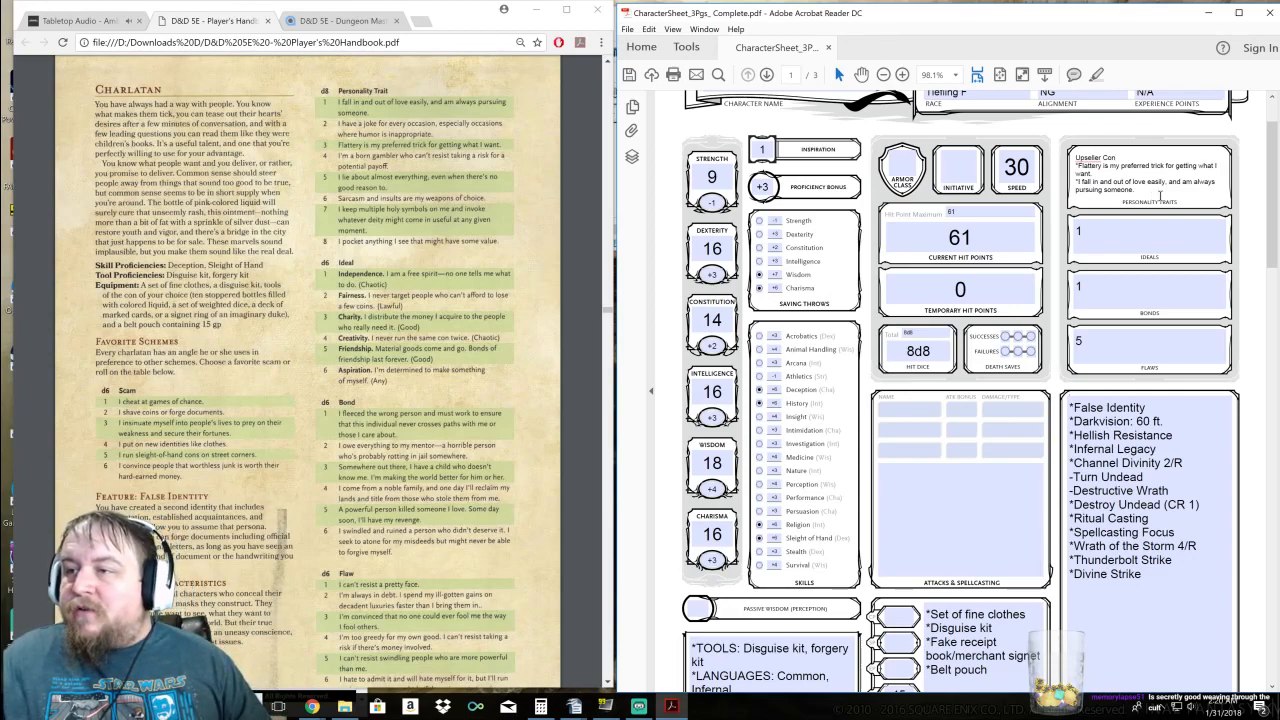
Set the character's ideal to "Independence. I am a free spirit - no one tells me what to do."
click(1166, 239)
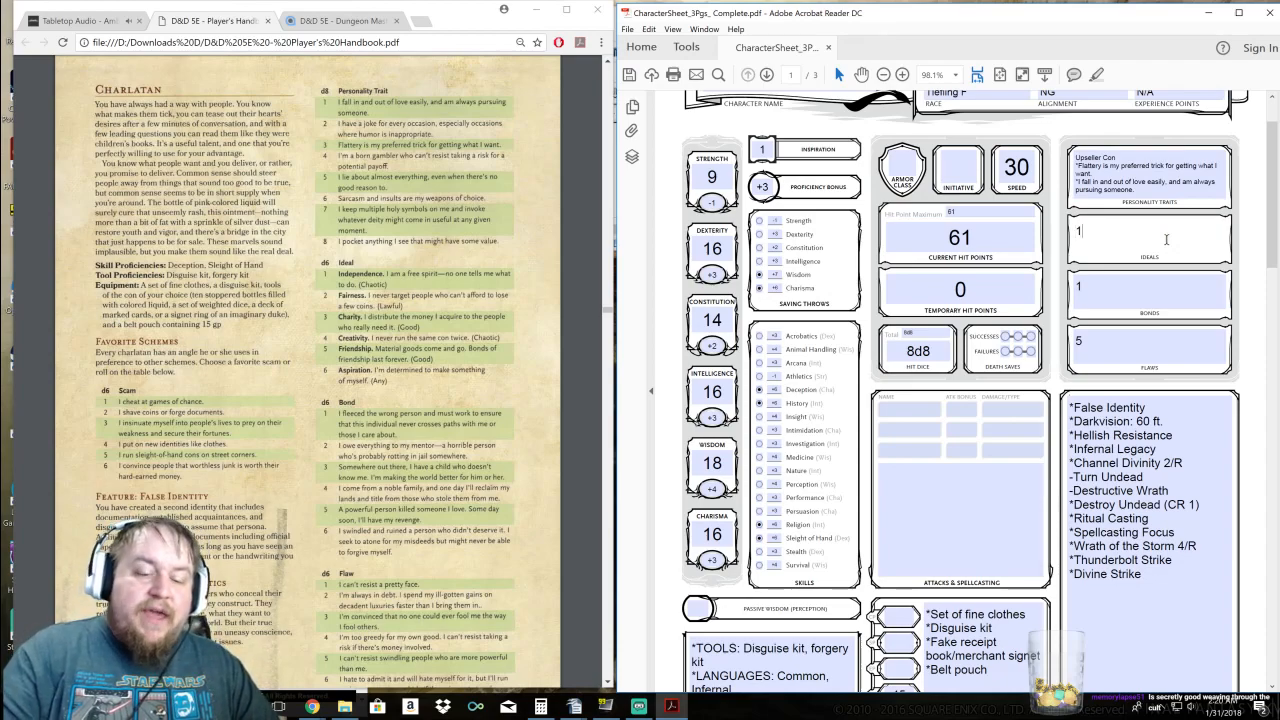
key(BackSpace)
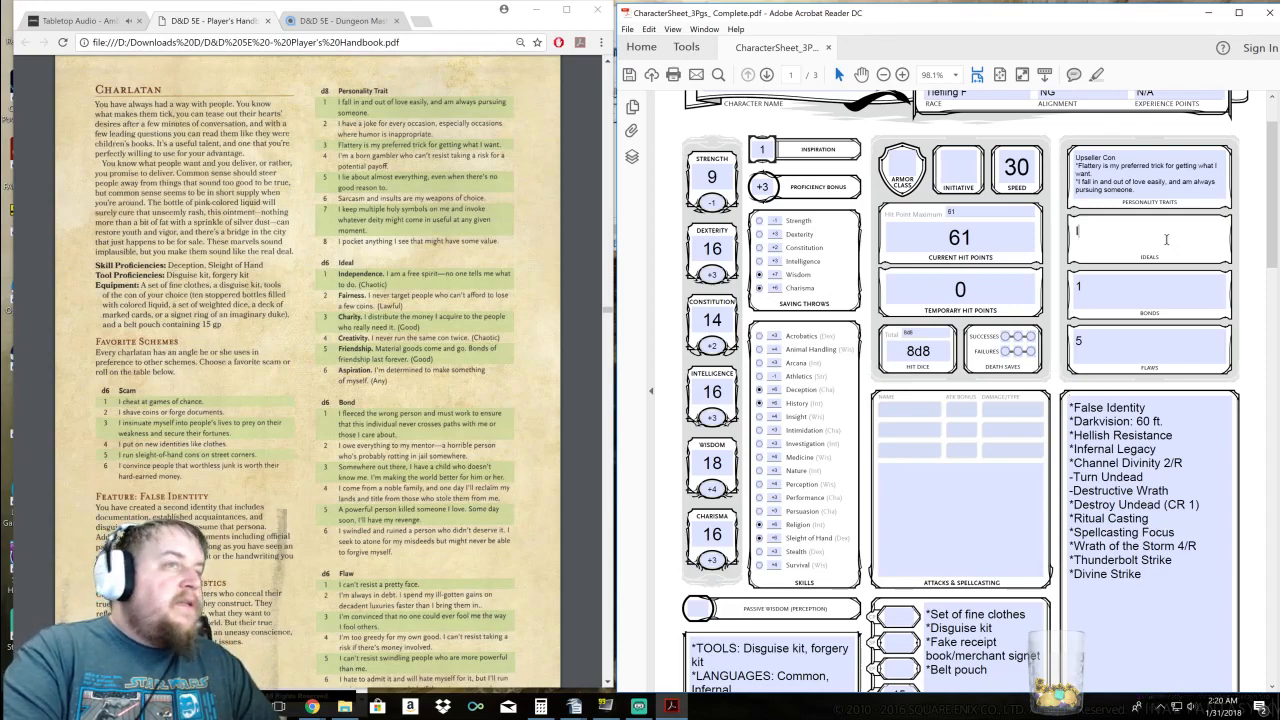
text(Independ)
text(ence.)
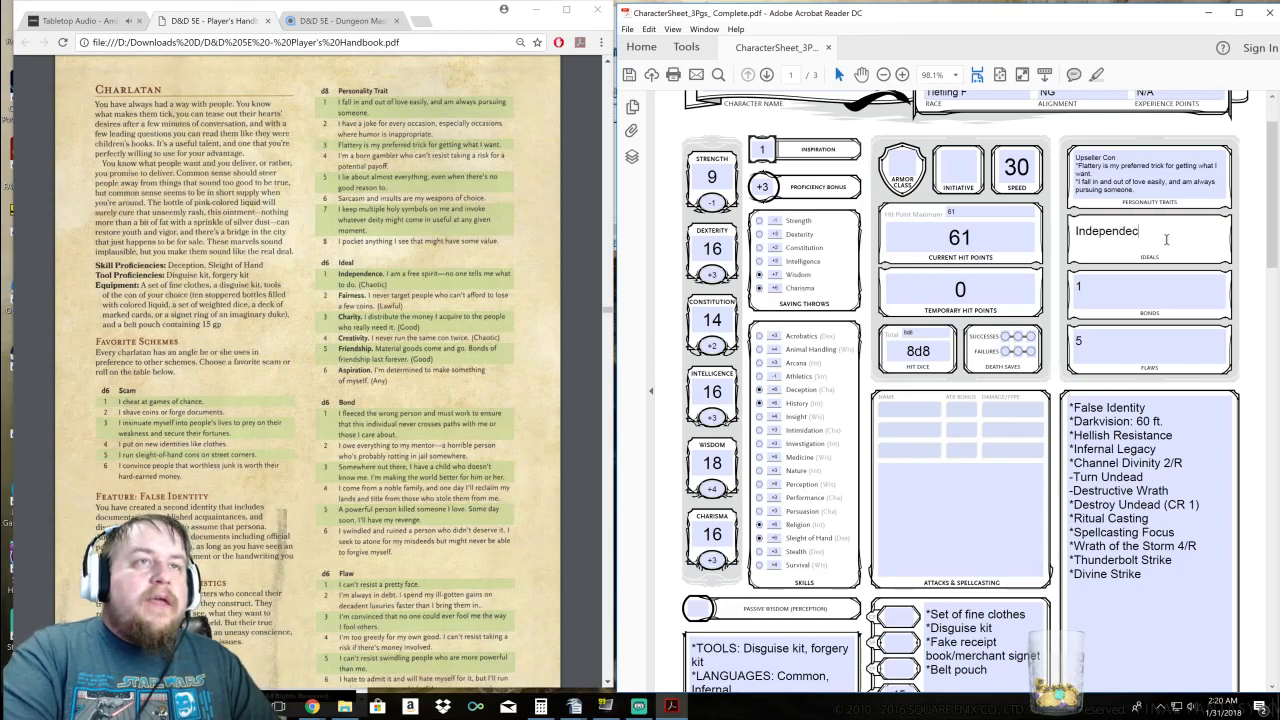
text( I am a free spirit)
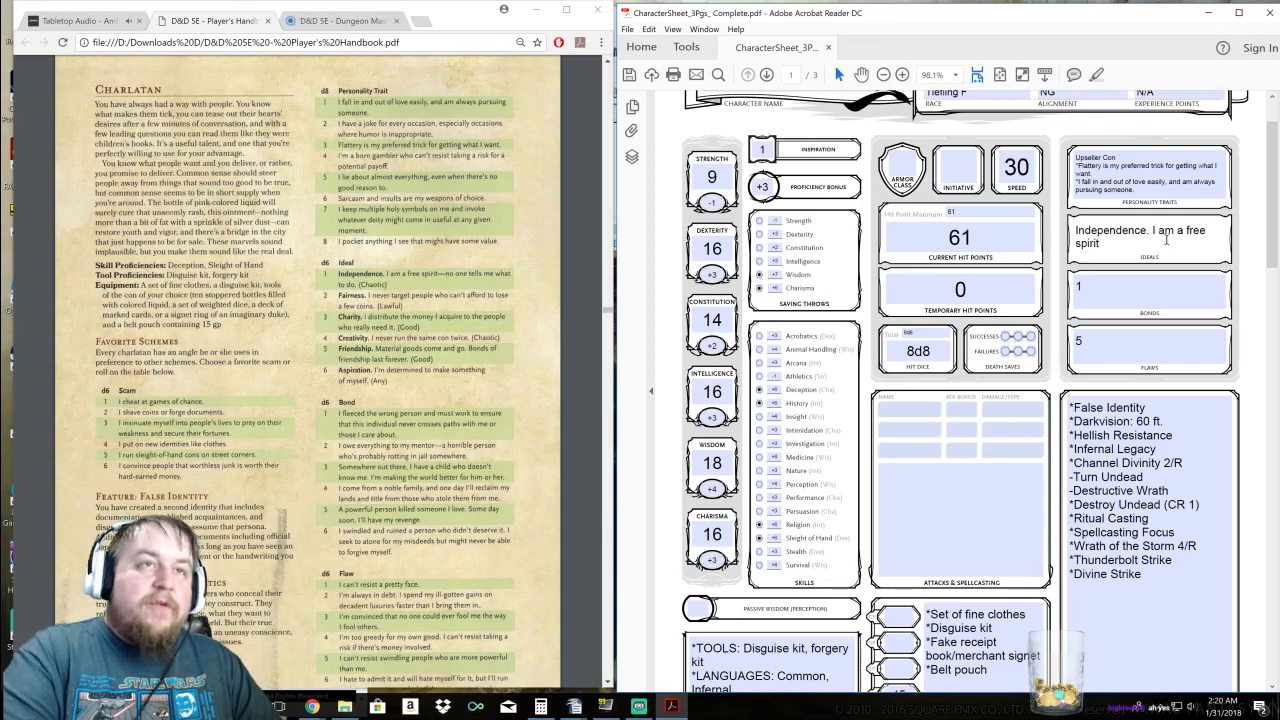
text(- )
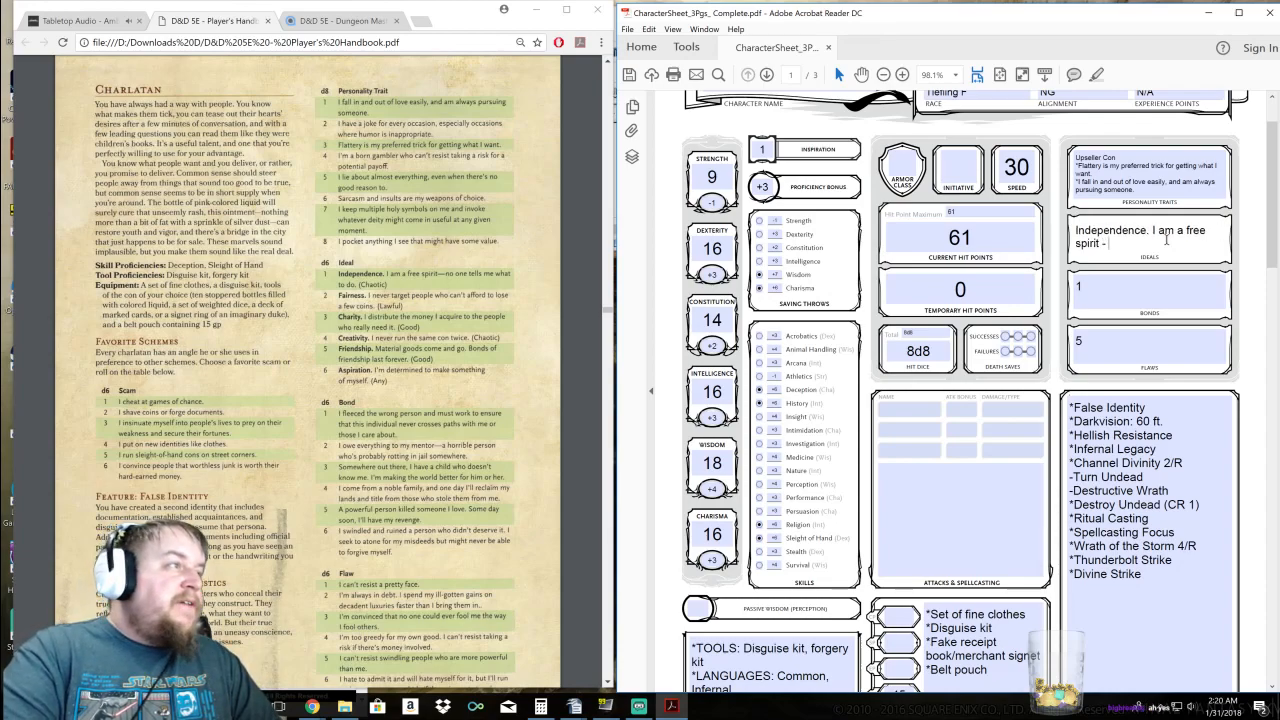
text(no one tells me)
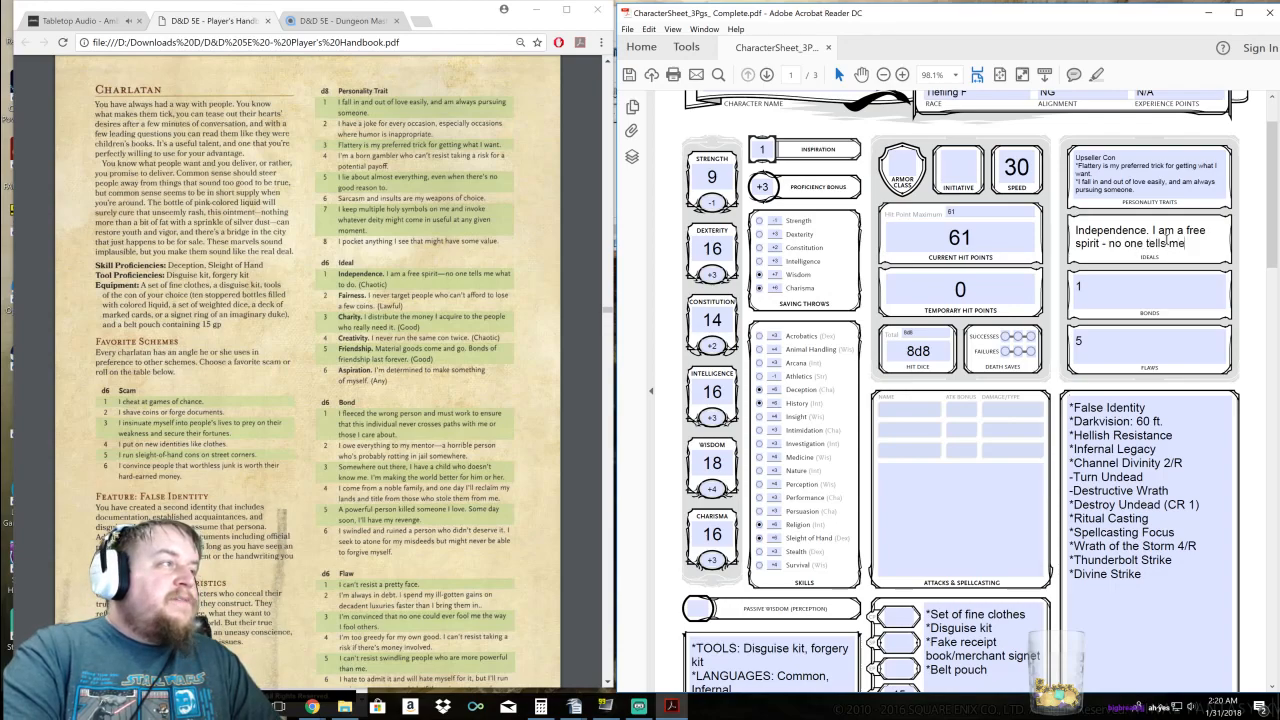
text( what to do.)
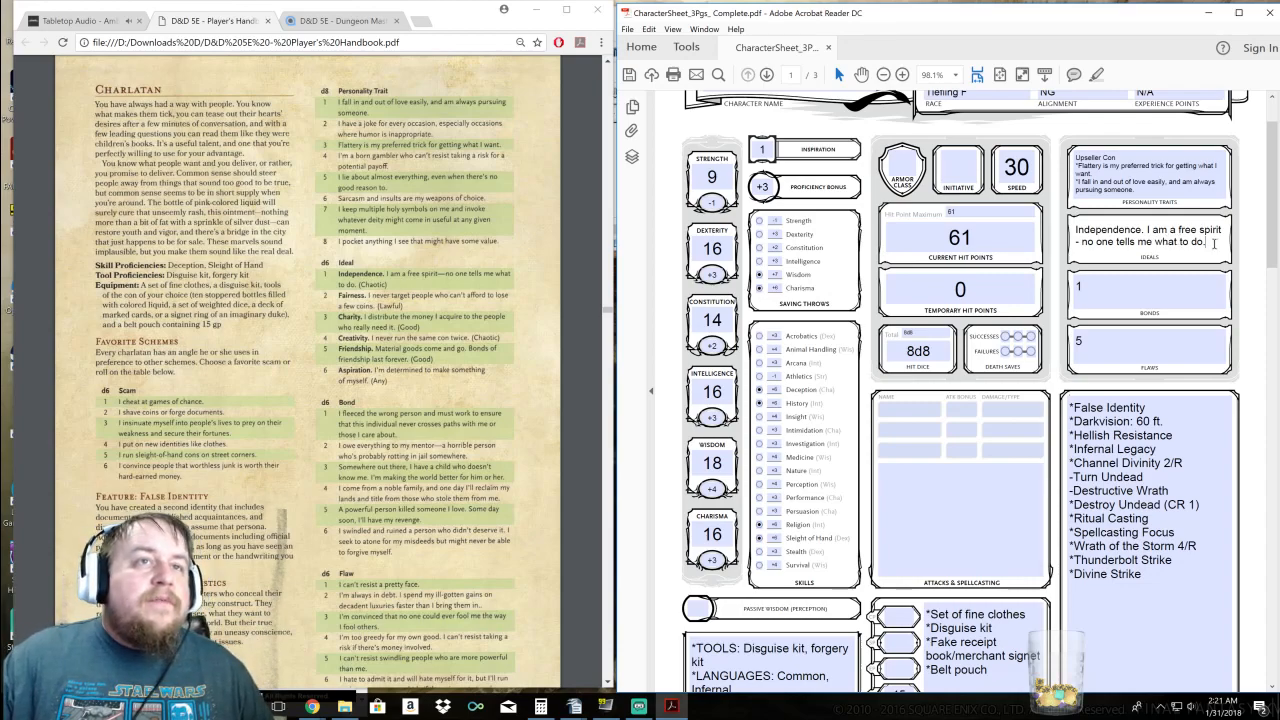
Set the bond to "I fleeced the wrong person and must work to ensure that this individual never crosses paths with me or those I care about."
click(1121, 295)
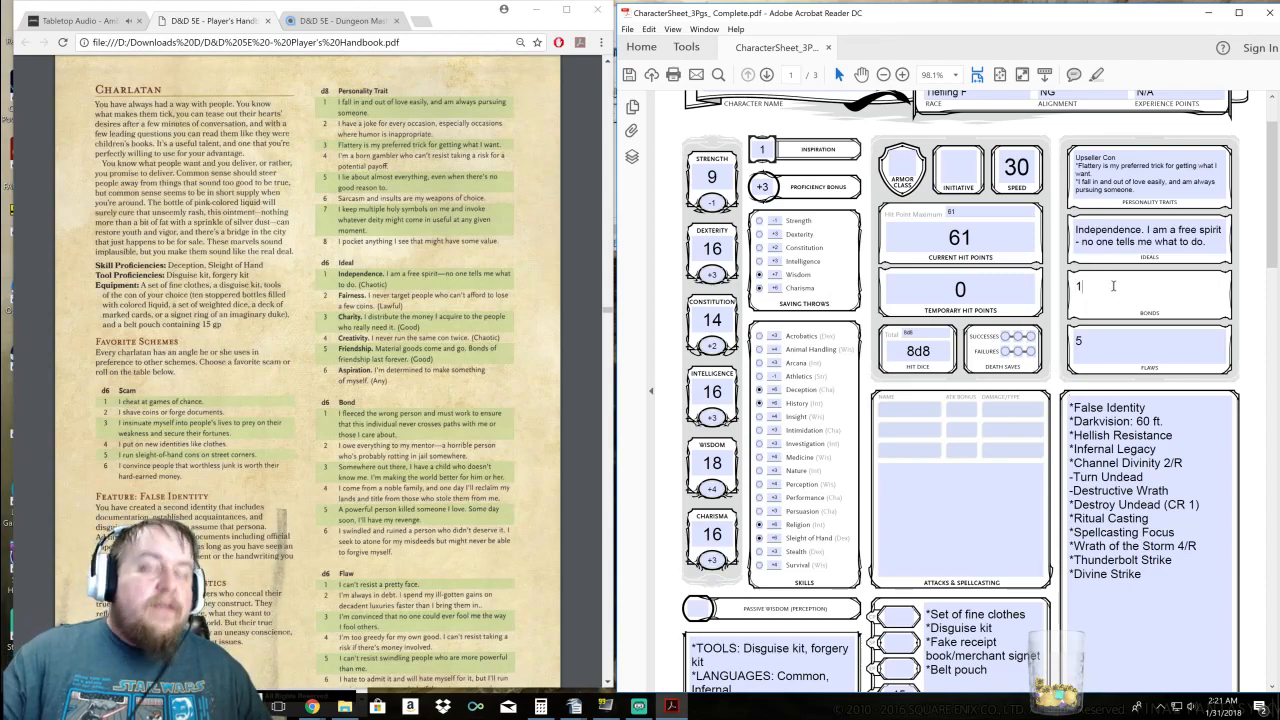
key(BackSpace)
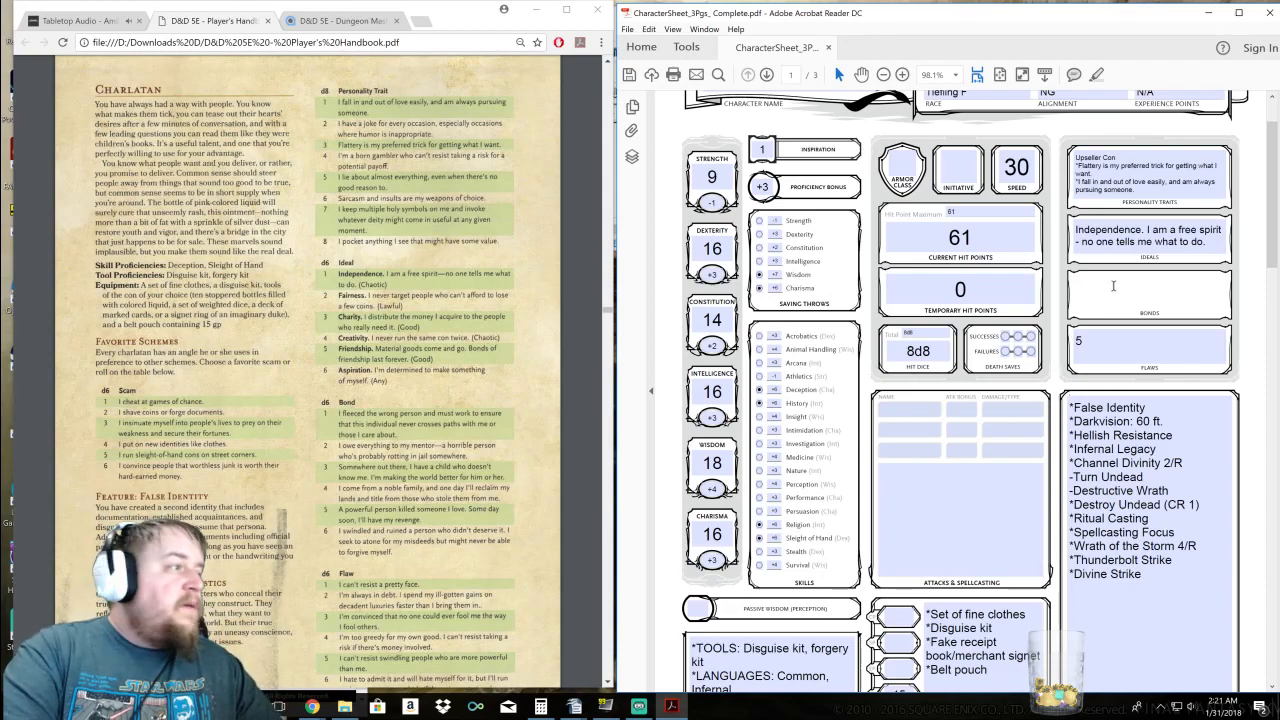
text(I flee)
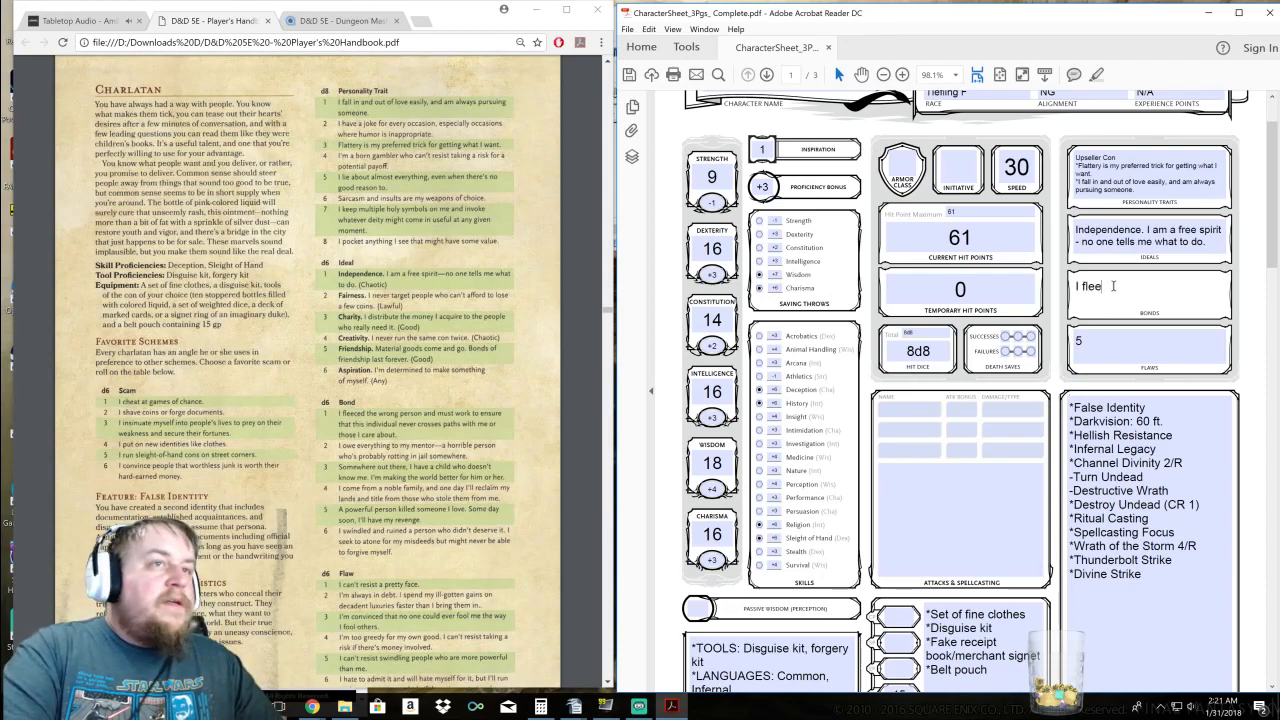
text(ced the wrong)
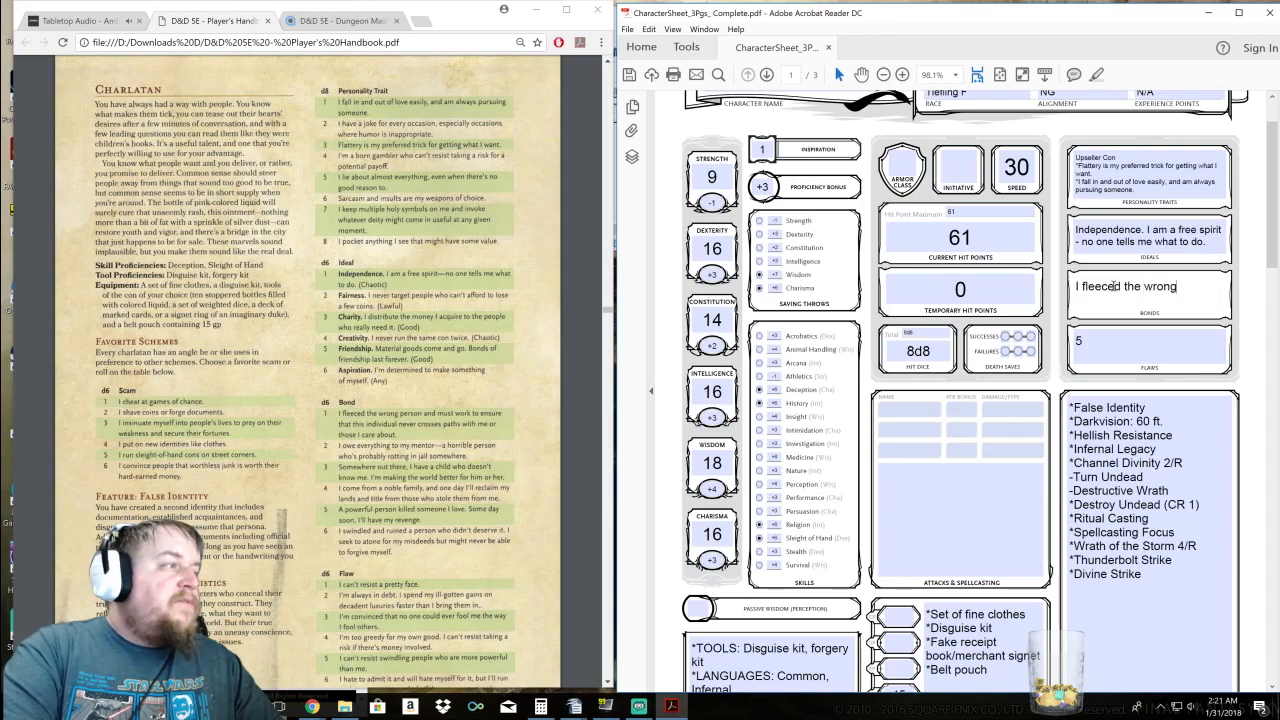
text( person and must work)
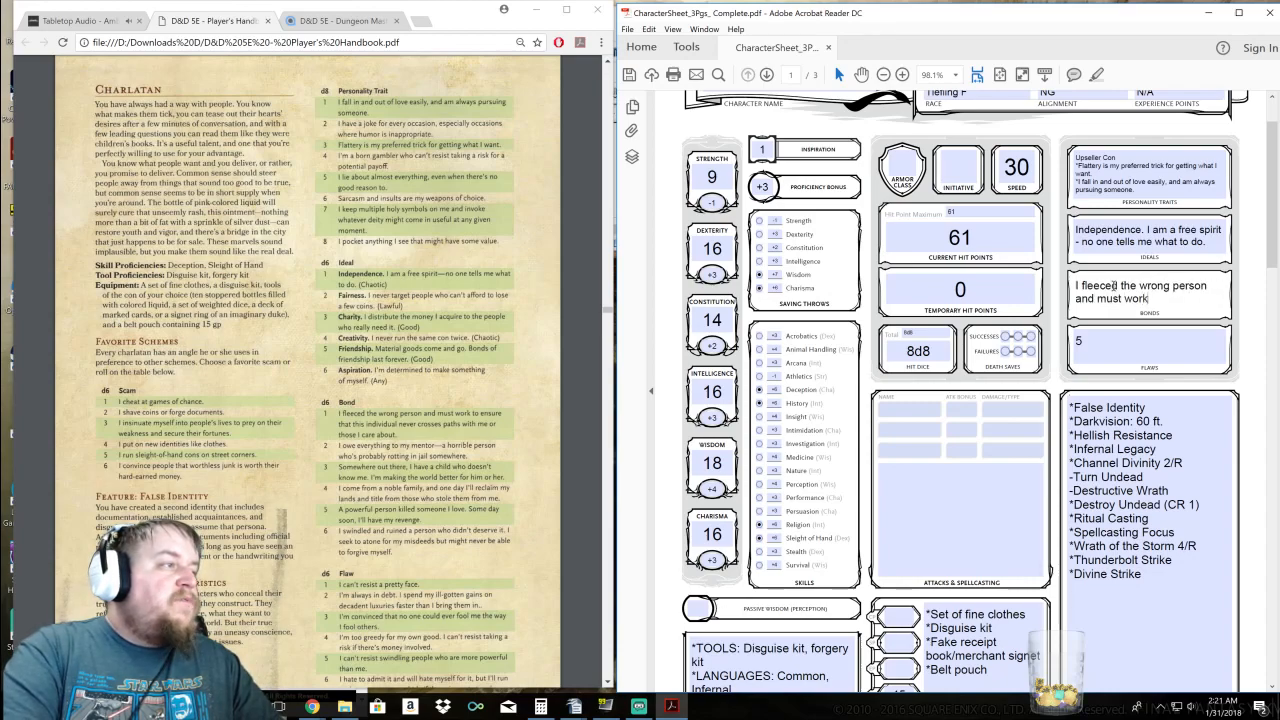
text( to ensure that this)
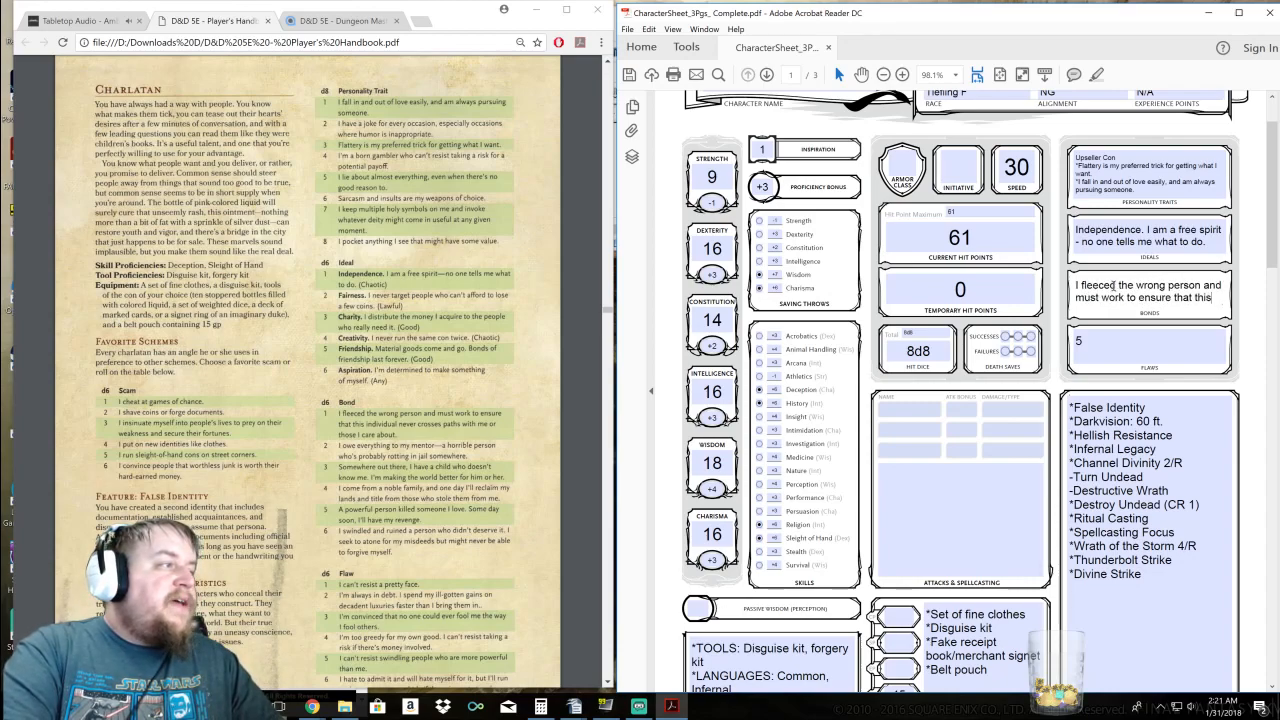
text( individual)
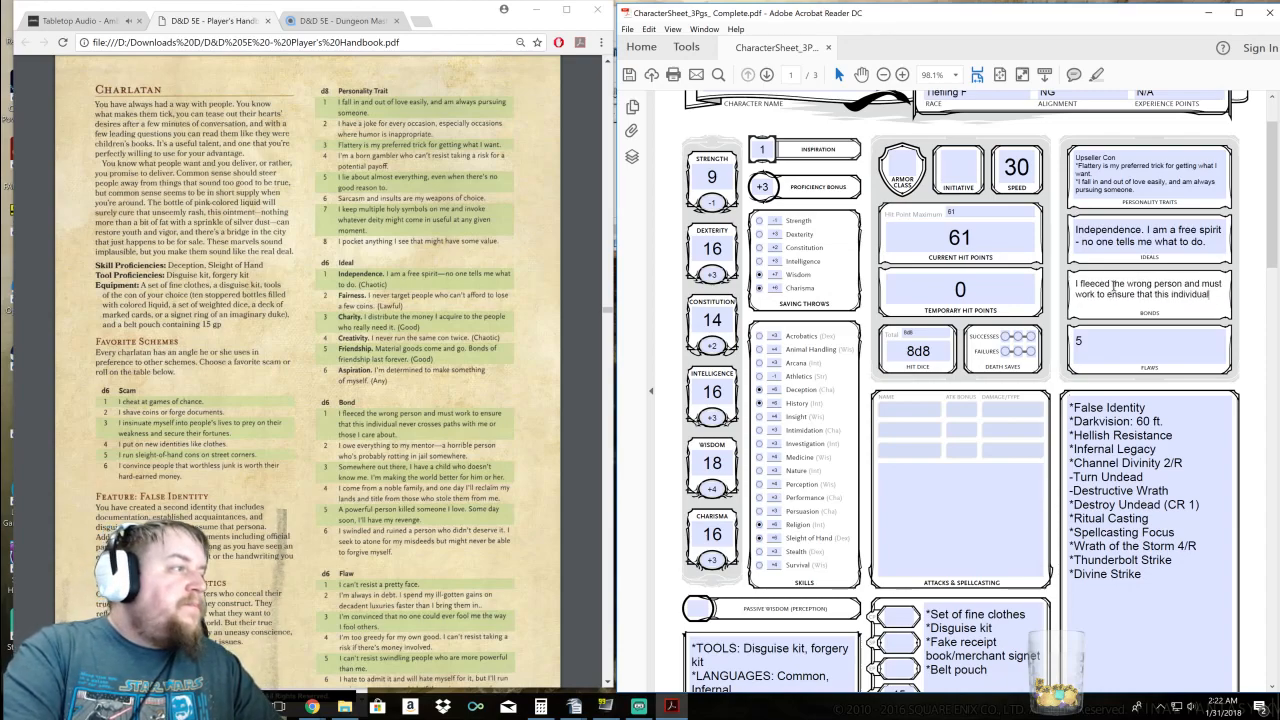
text( never cro)
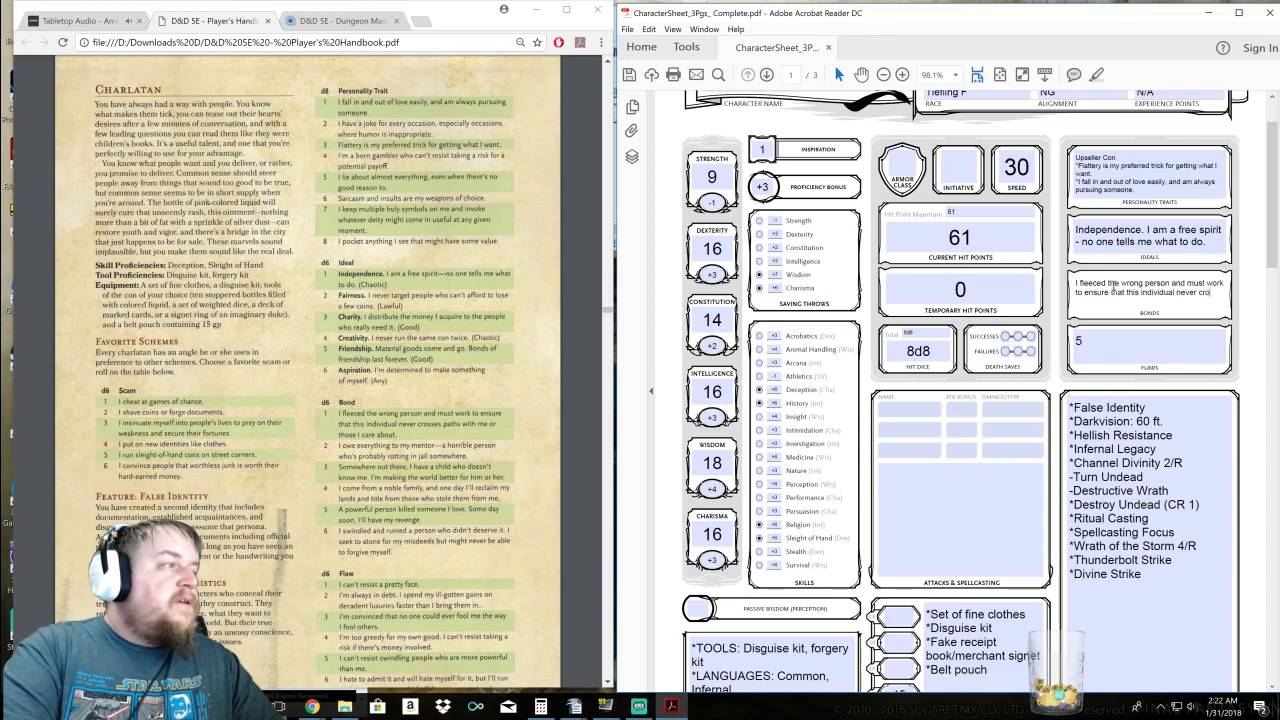
text(sses paths with me o)
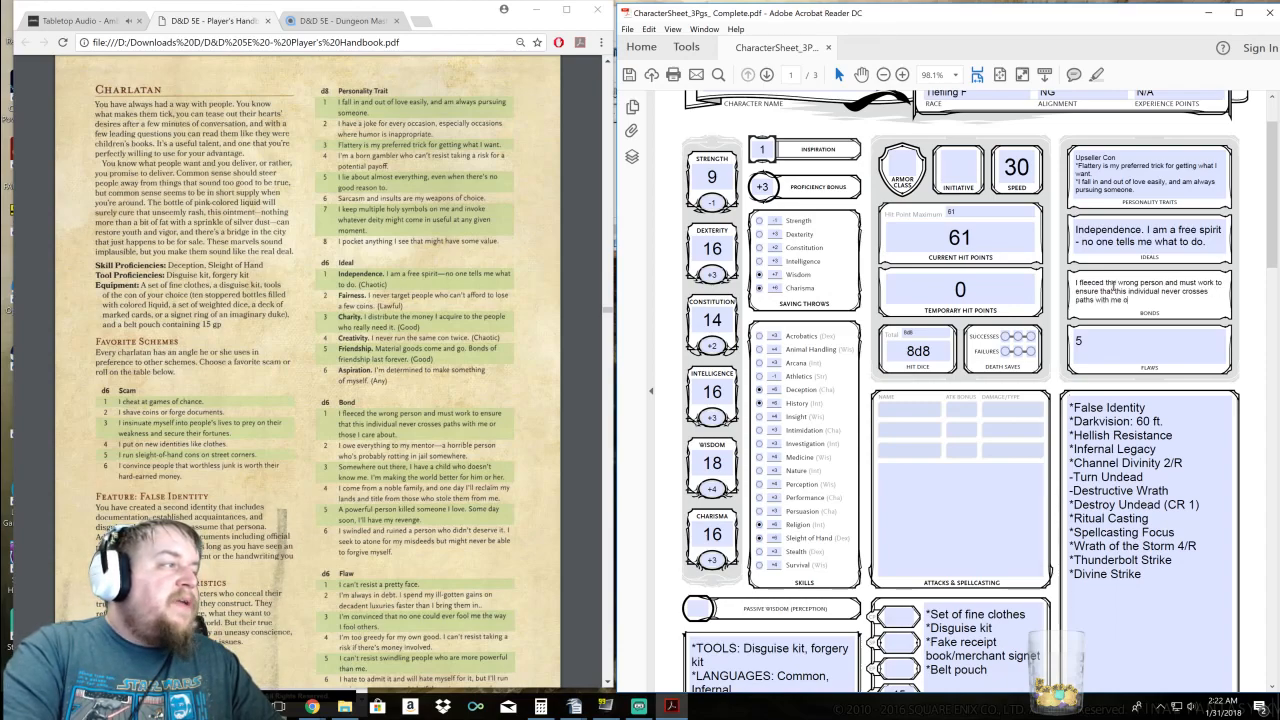
text(r those I care about.)
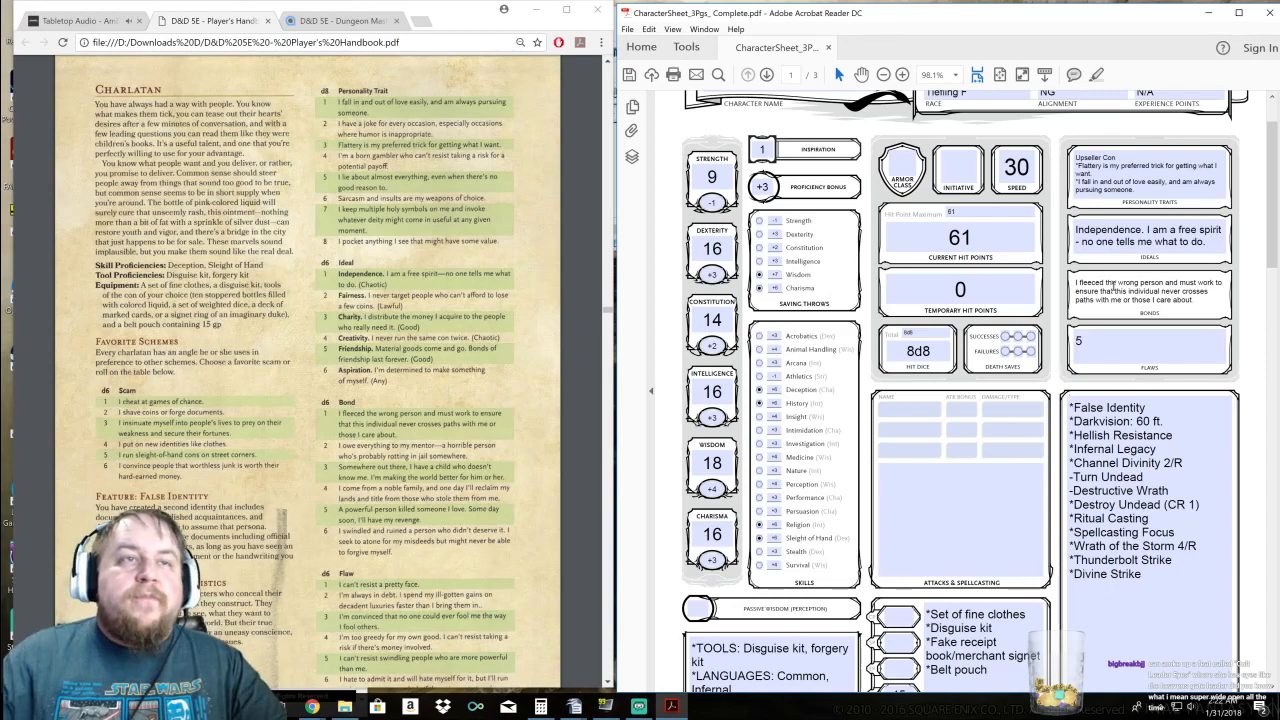
Replace the 5 in the flaws with "I can't resist swindling people who are more powerful than me."
click(1150, 343)
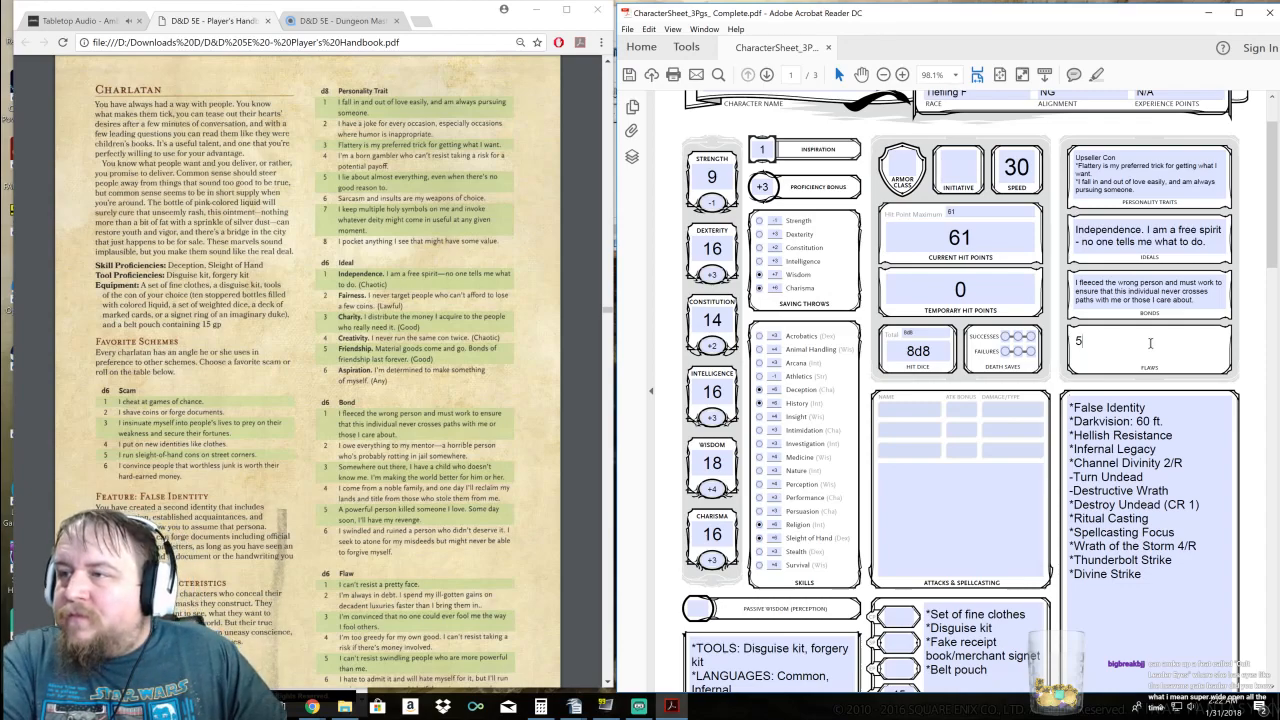
key(BackSpace)
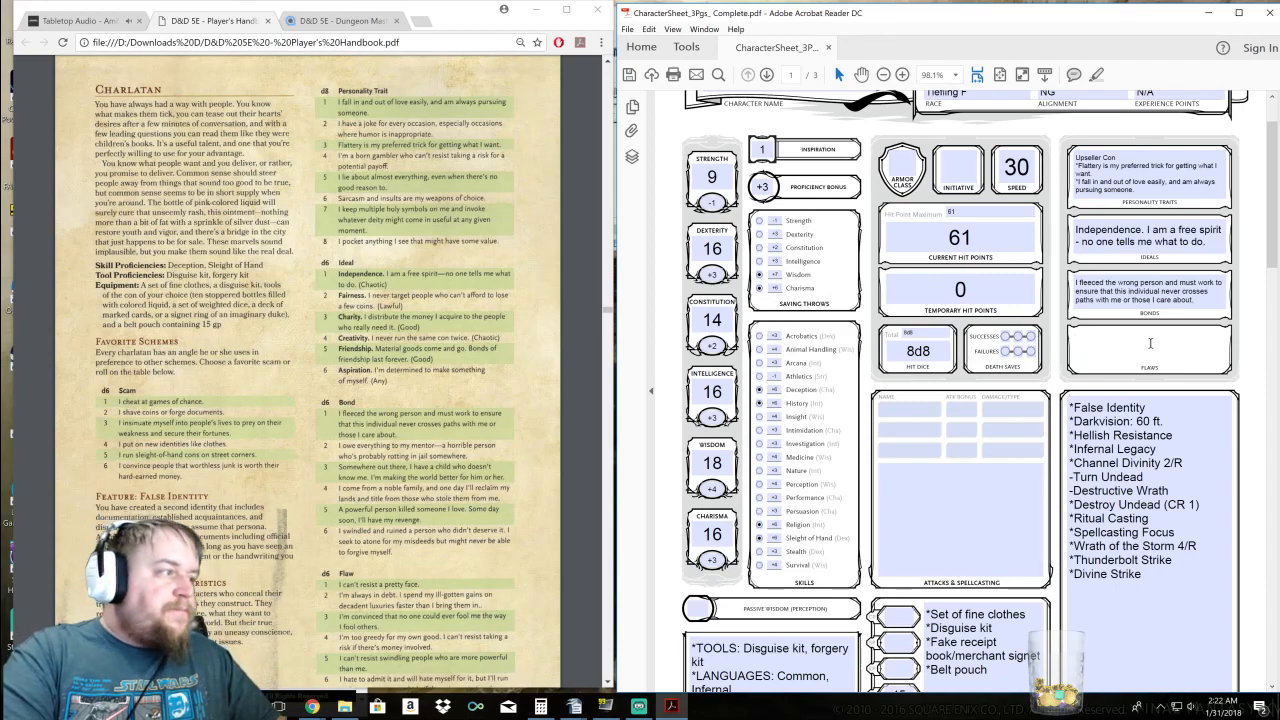
text(I can't )
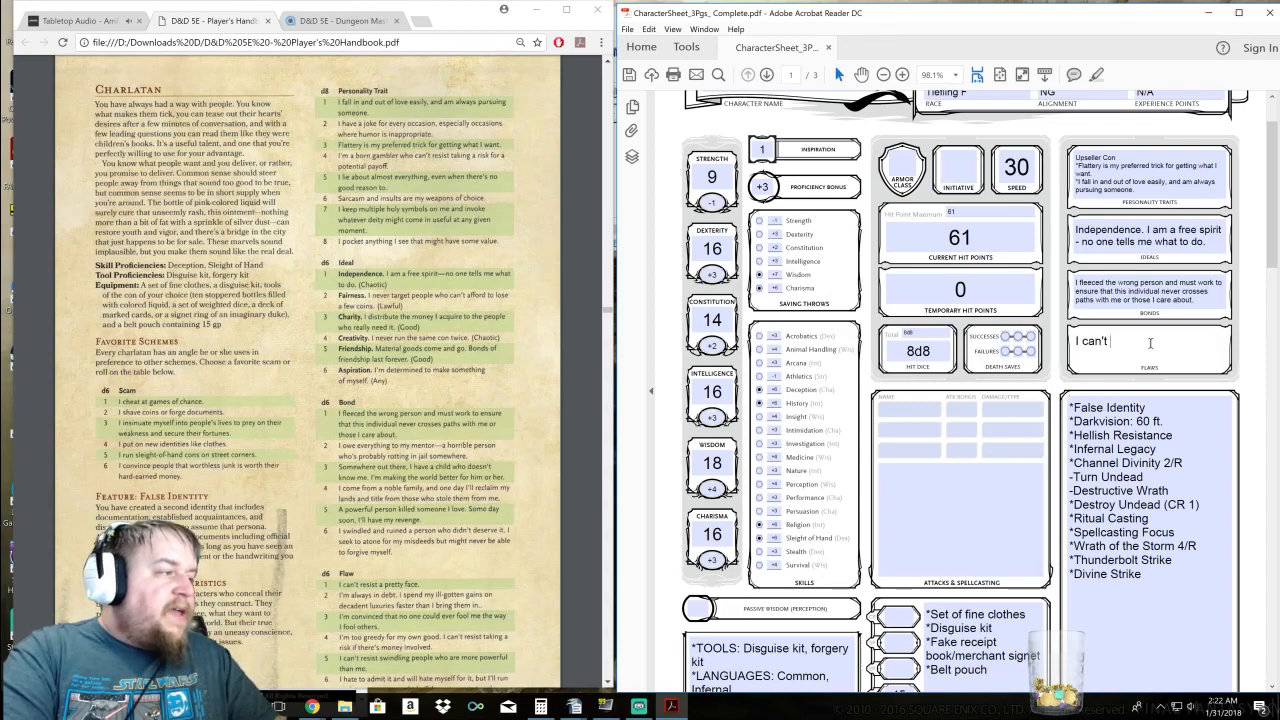
text(resist swindling)
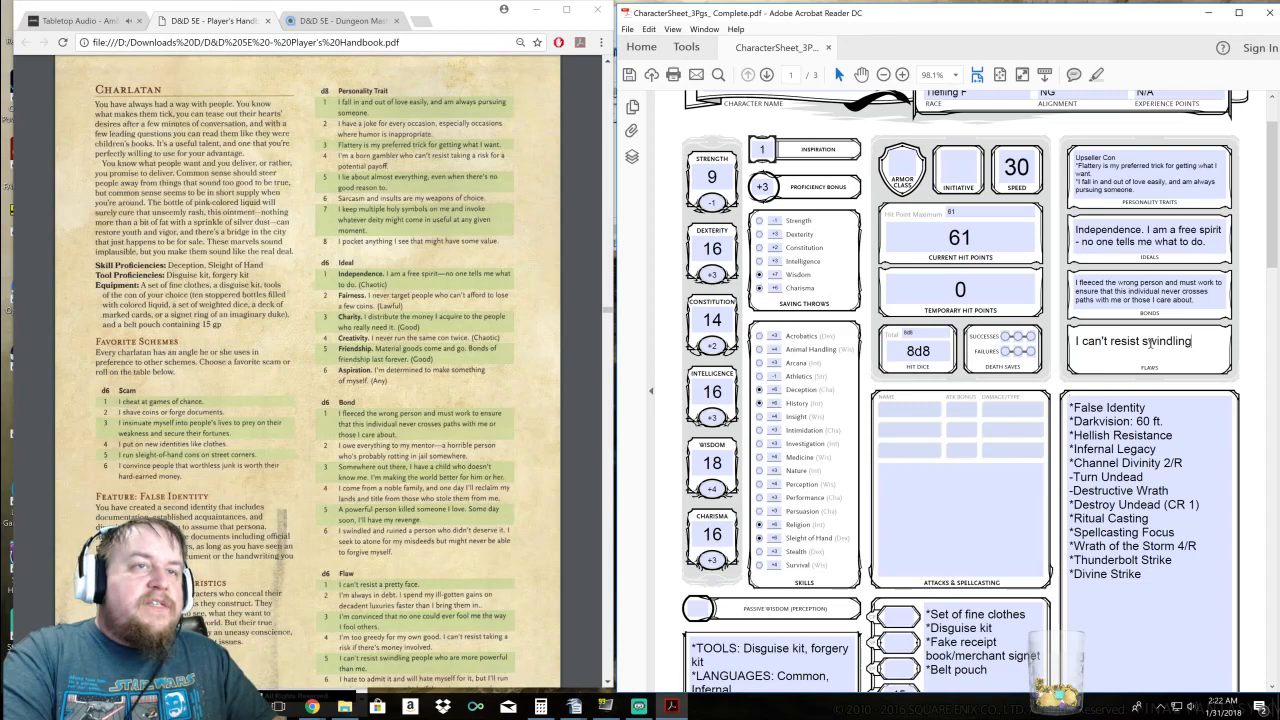
text( people)
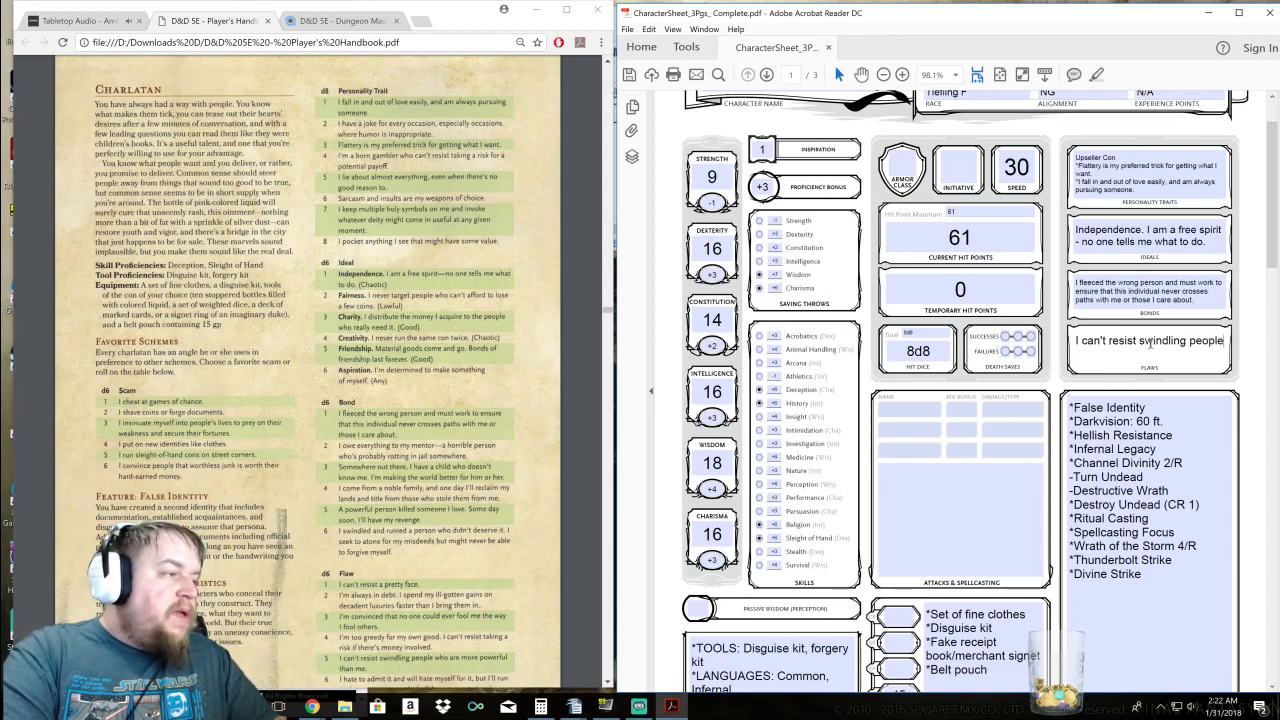
text( who are more power)
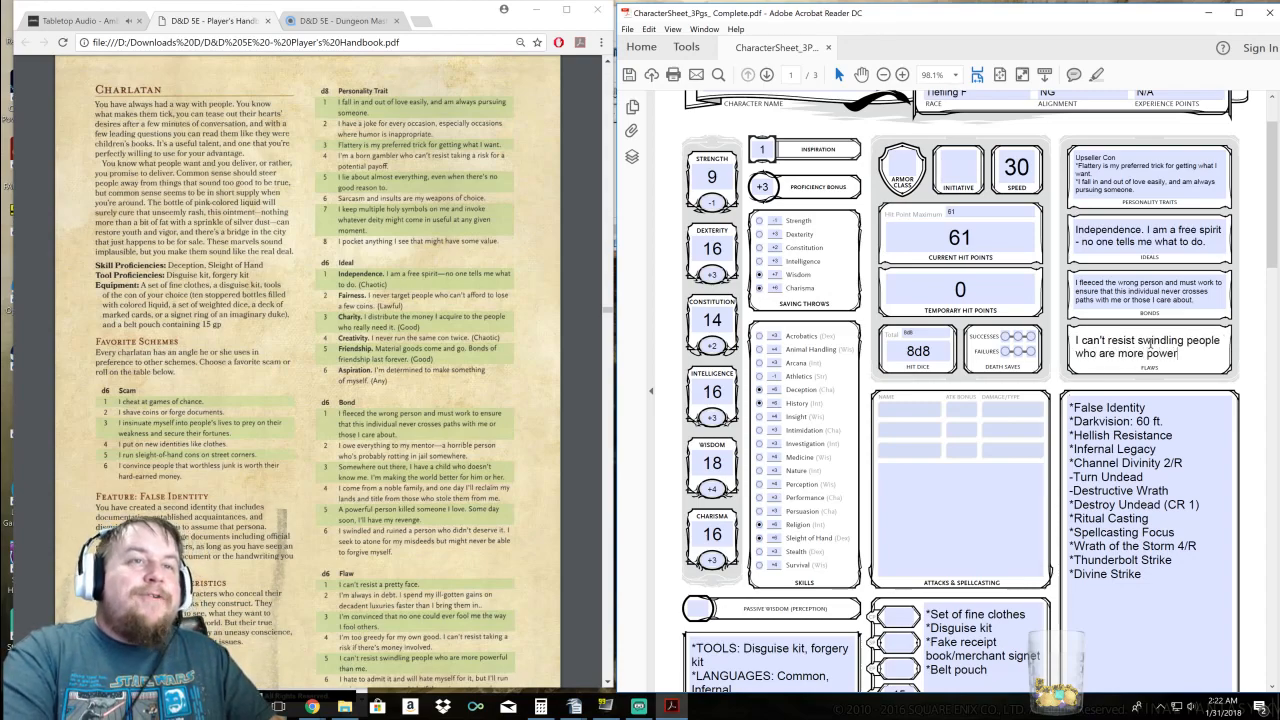
text(ful than me.)
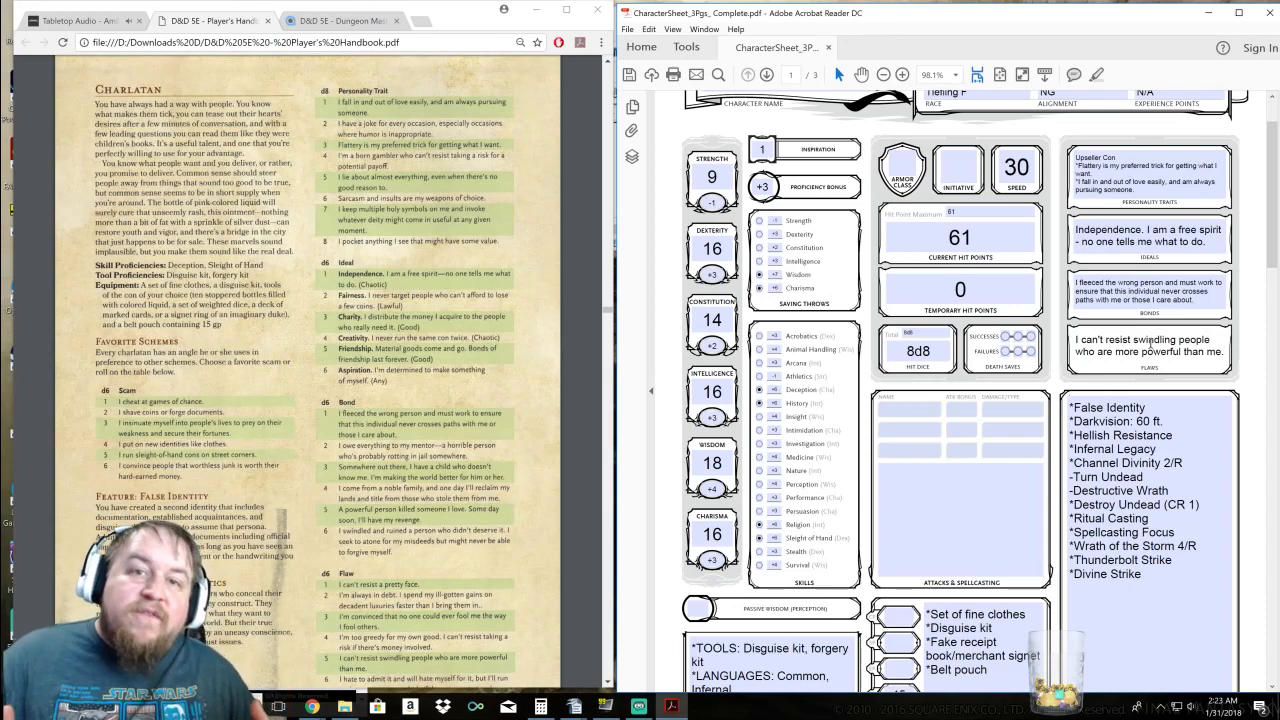
Review the rest of the character sheet, from attacks, features and equipment down to the spellcasting page
click(938, 485)
click(995, 398)
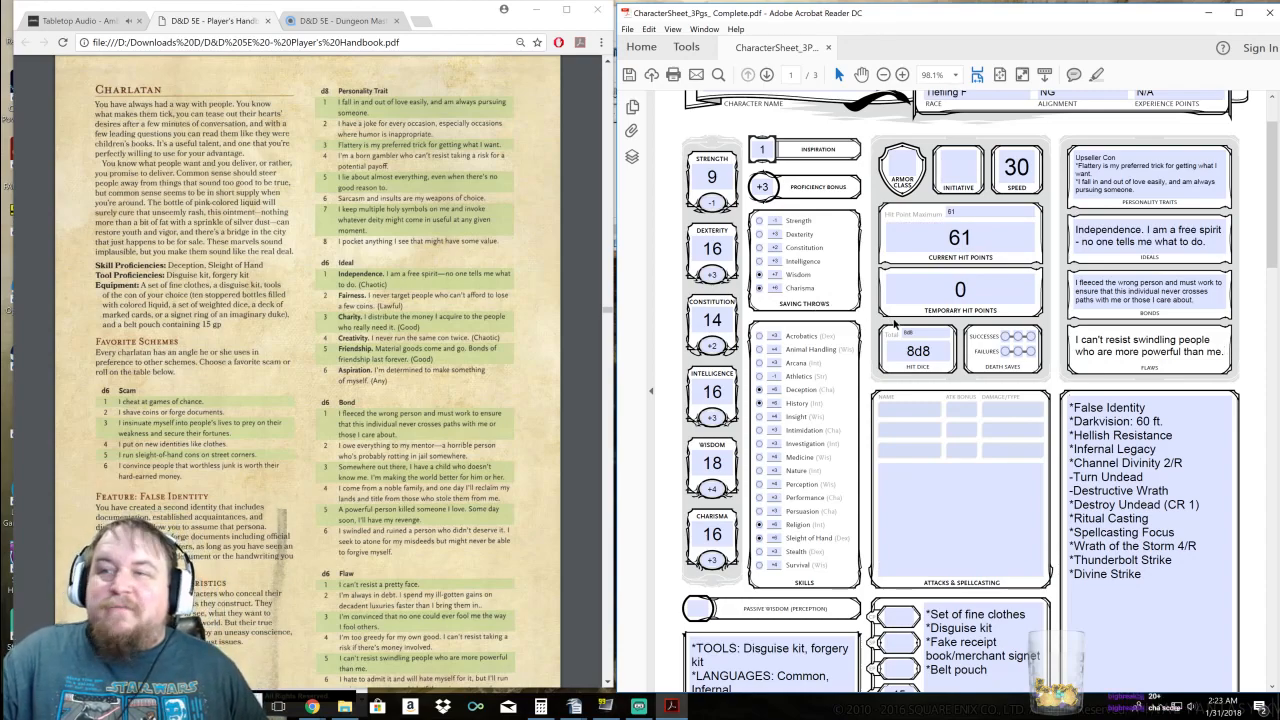
click(1105, 483)
click(1175, 580)
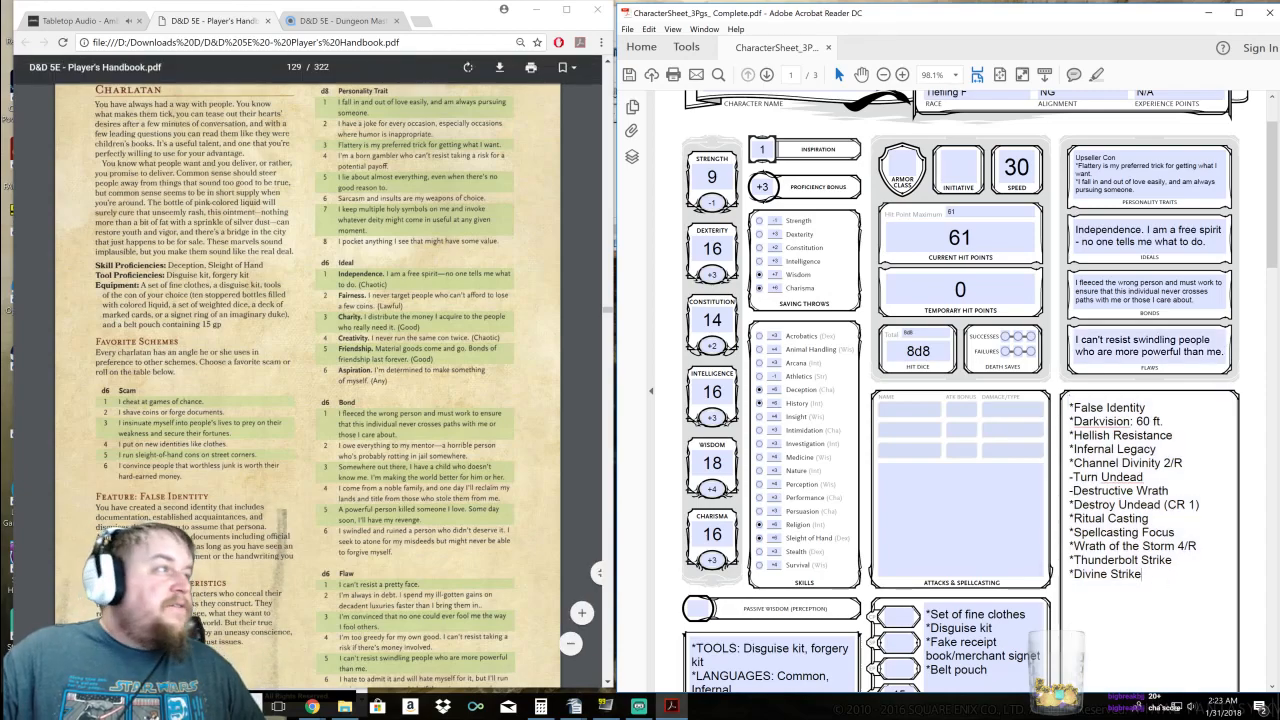
click(443, 318)
scroll(1042, 352, down, 5)
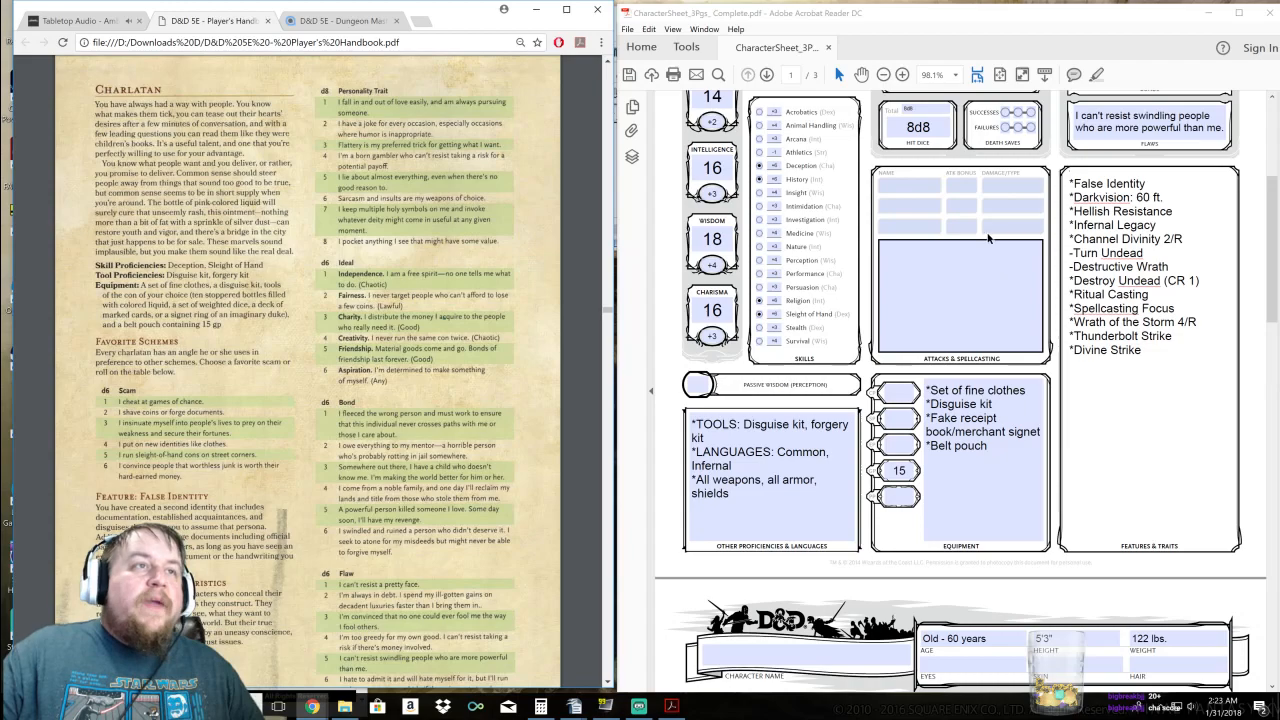
click(925, 186)
scroll(1007, 290, down, 4)
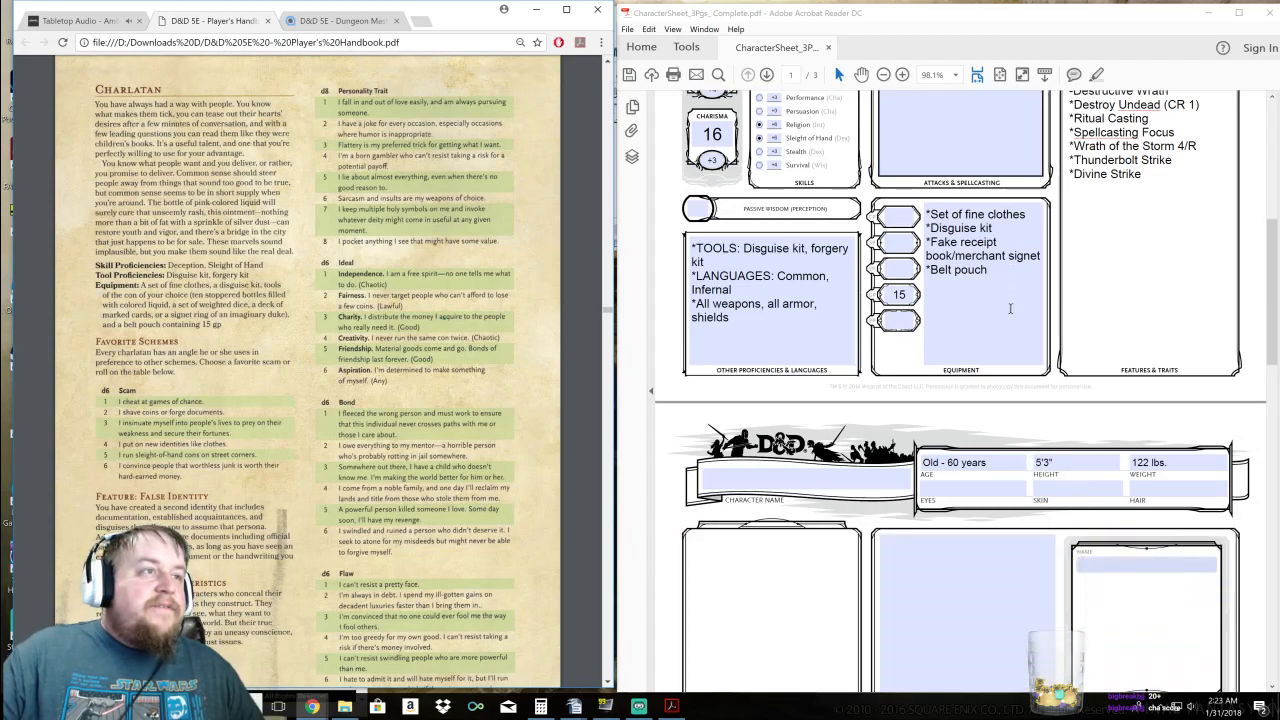
scroll(1012, 296, down, 4)
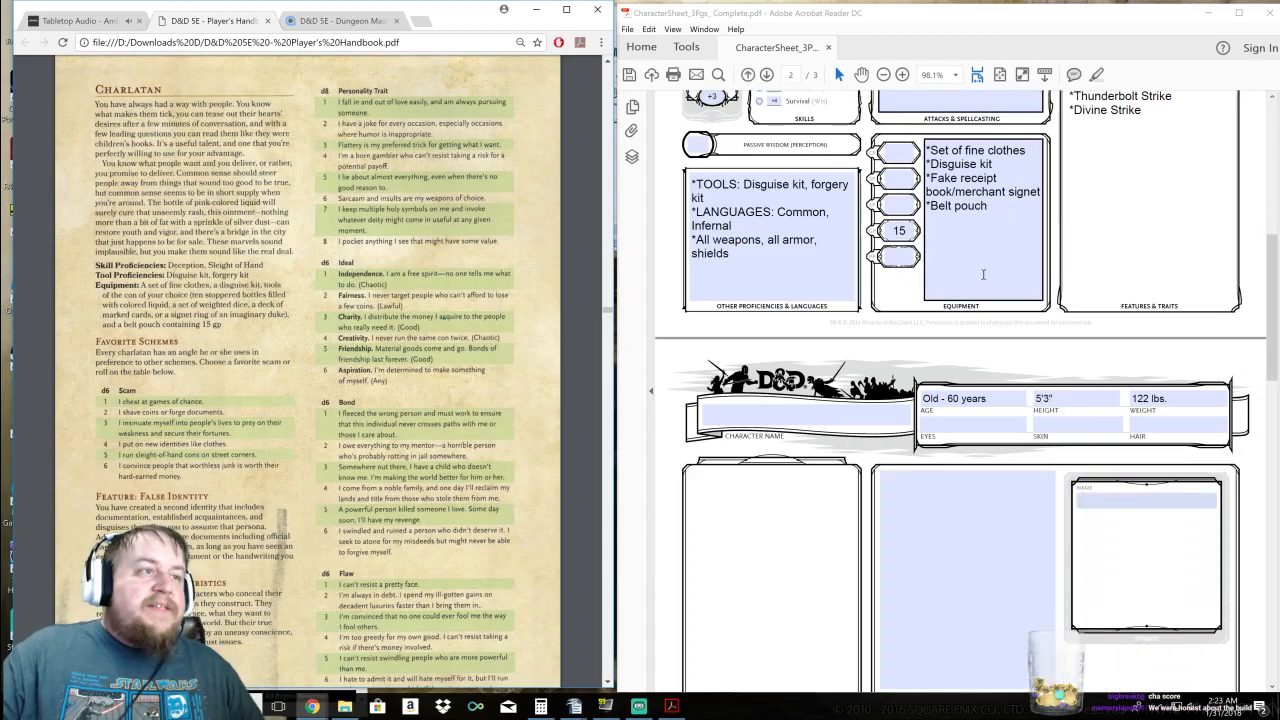
scroll(1005, 287, down, 20)
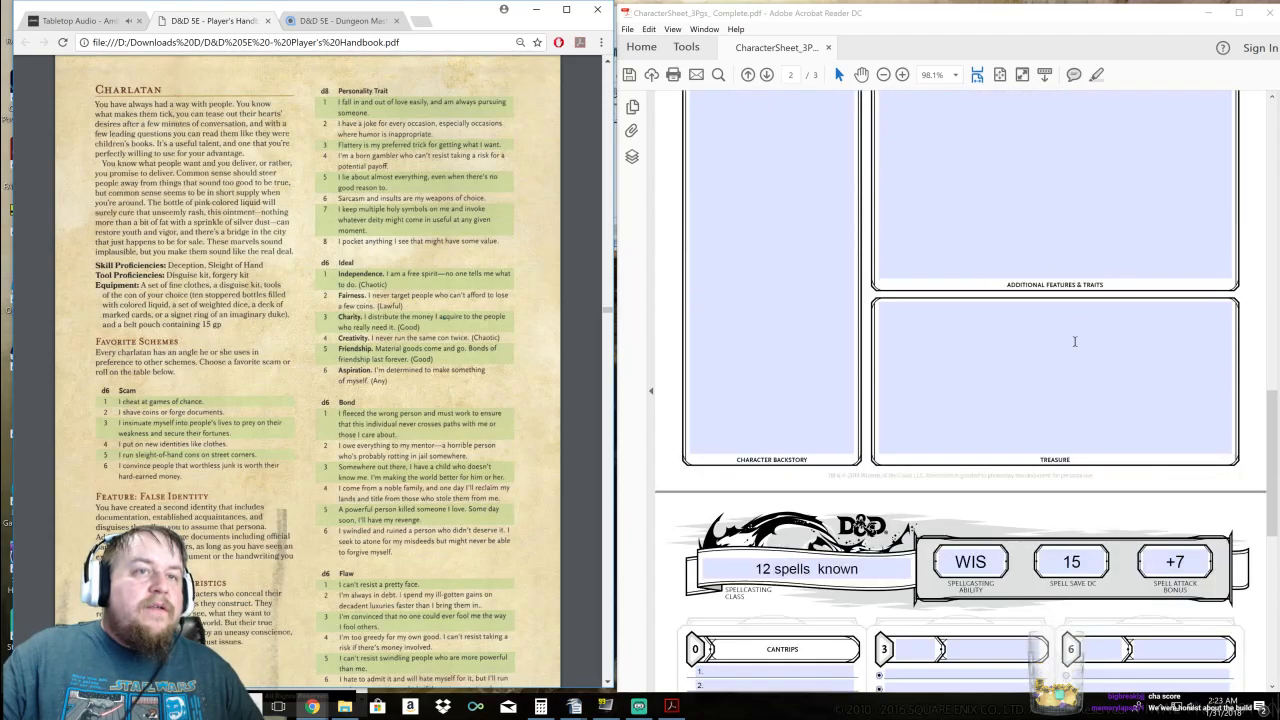
scroll(1076, 321, down, 5)
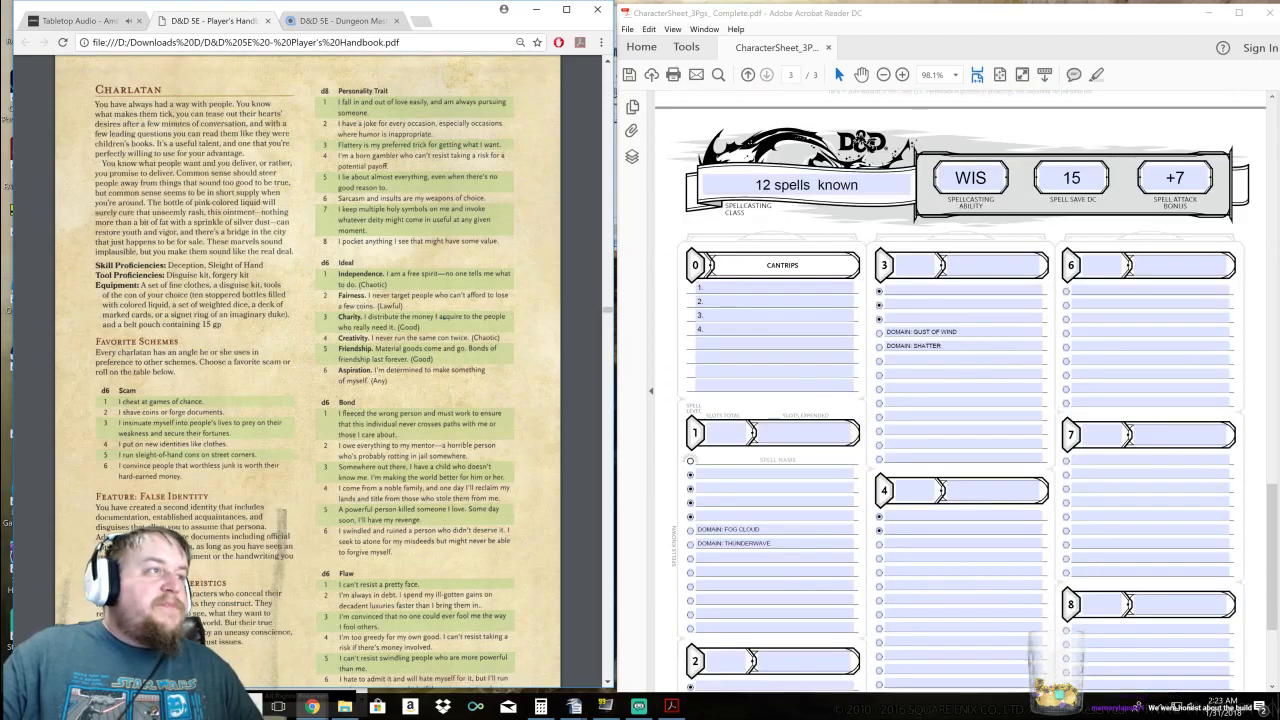
Examine the deity tables and their suggested domains in the Player's Handbook, from the Forgotten Realms through the Egyptian and Norse pantheons
drag(609, 316, 607, 621)
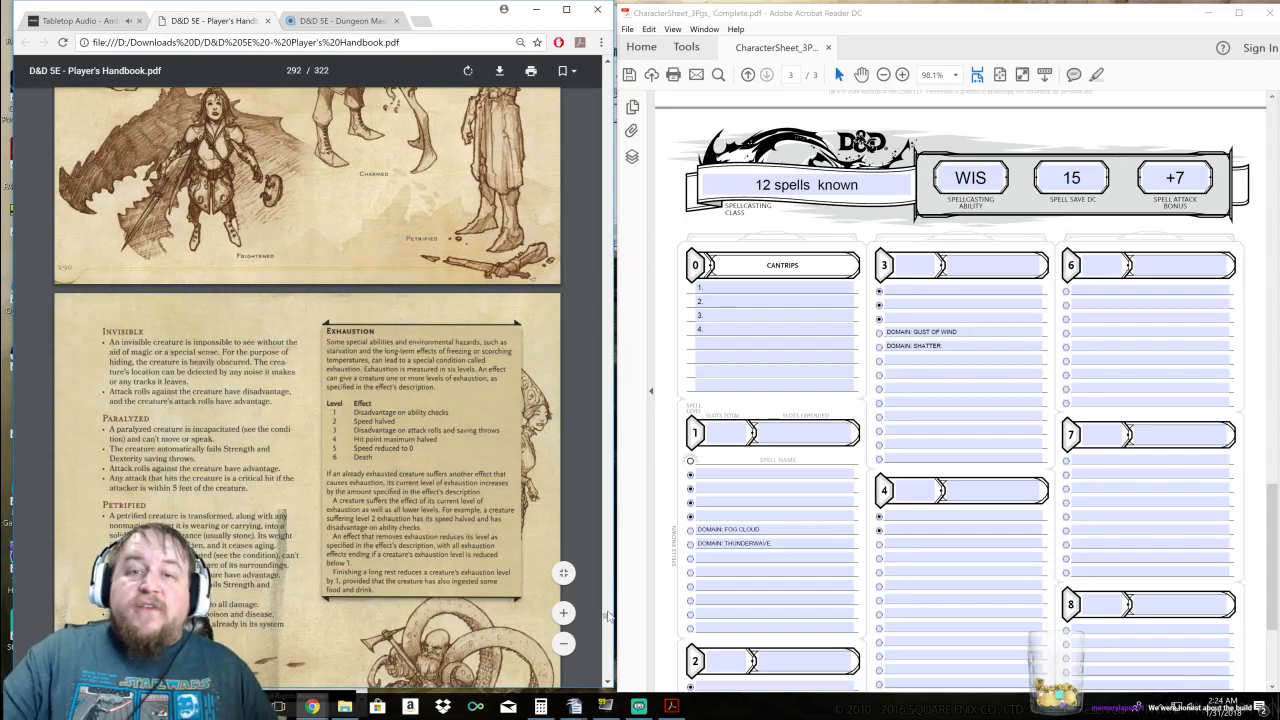
scroll(607, 615, down, 5)
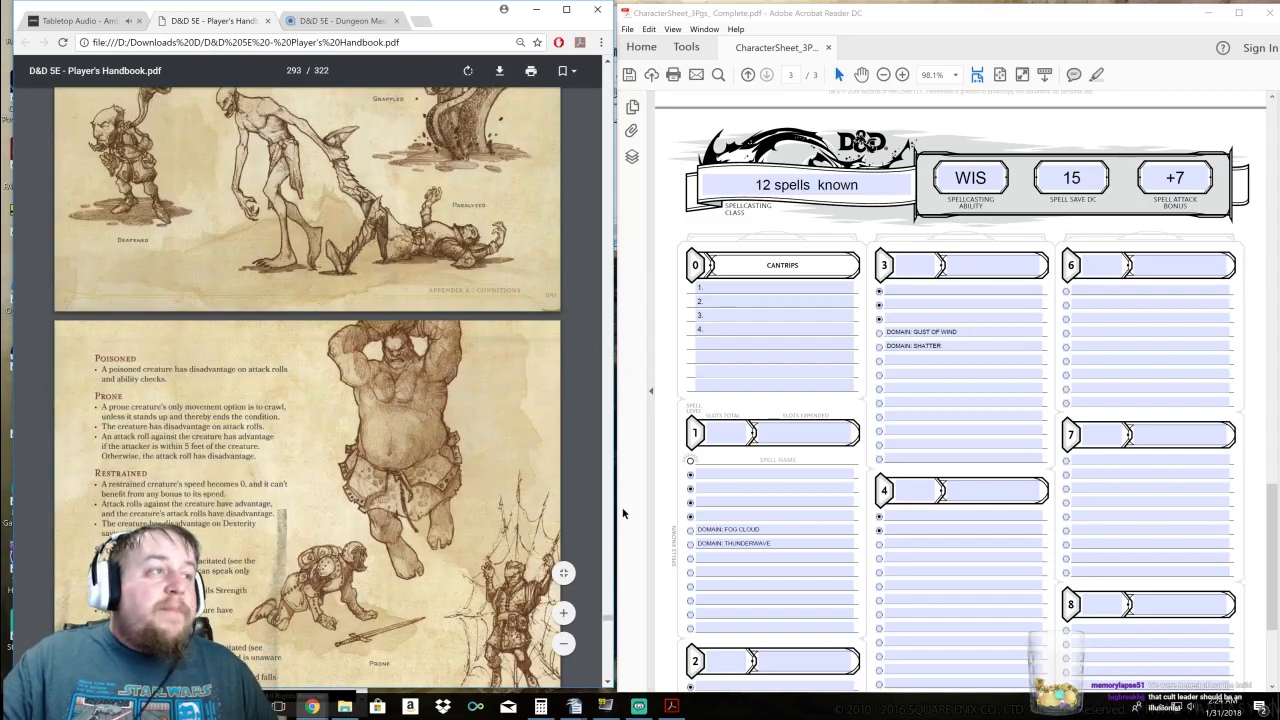
scroll(605, 626, down, 15)
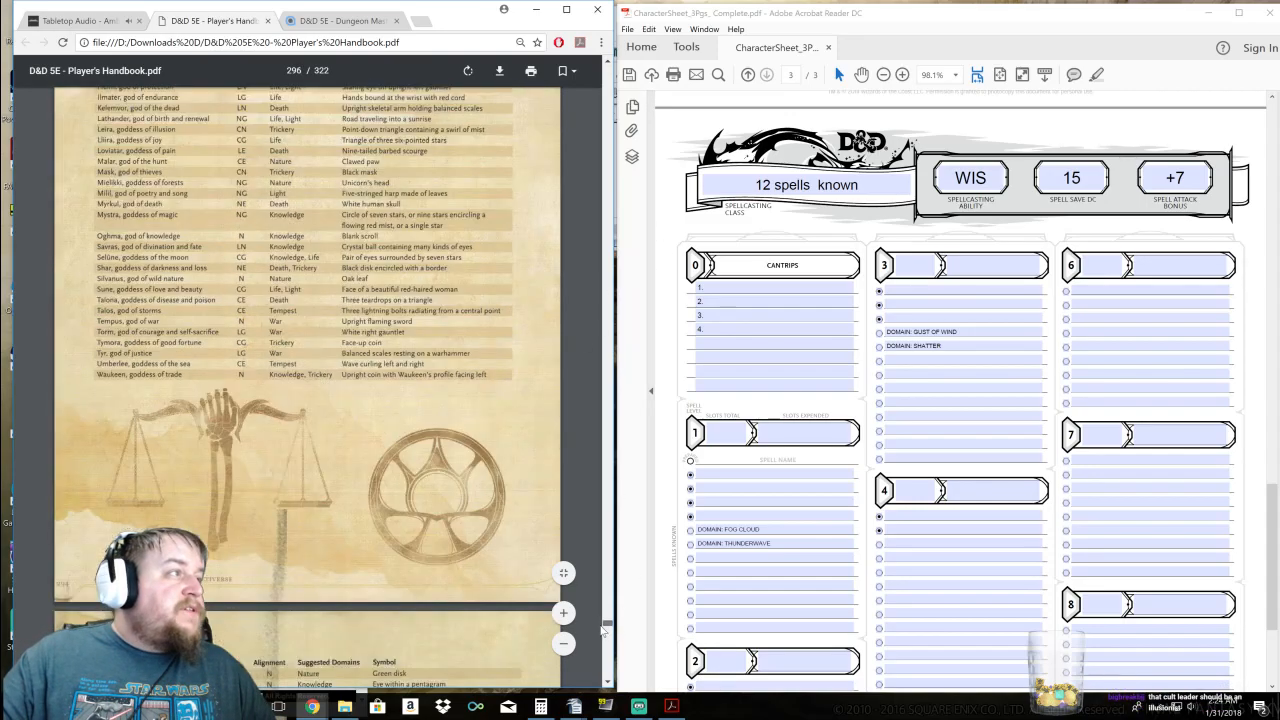
scroll(605, 628, down, 3)
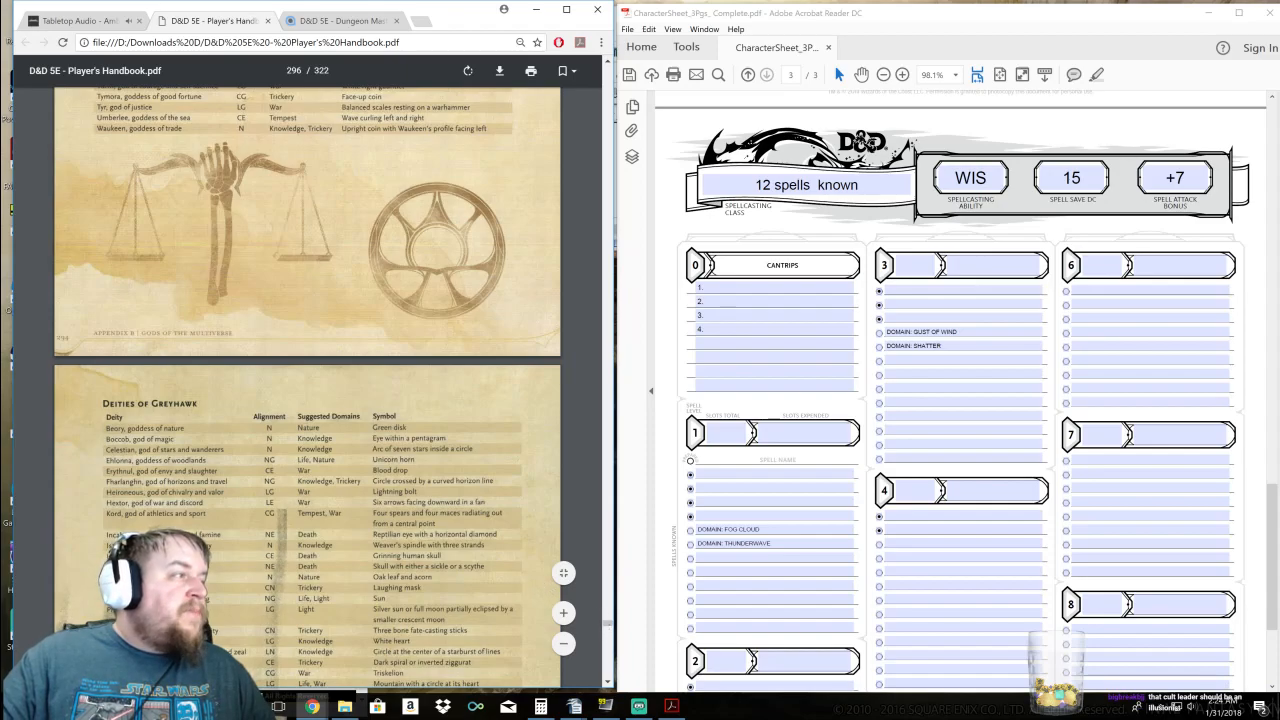
scroll(605, 626, up, 5)
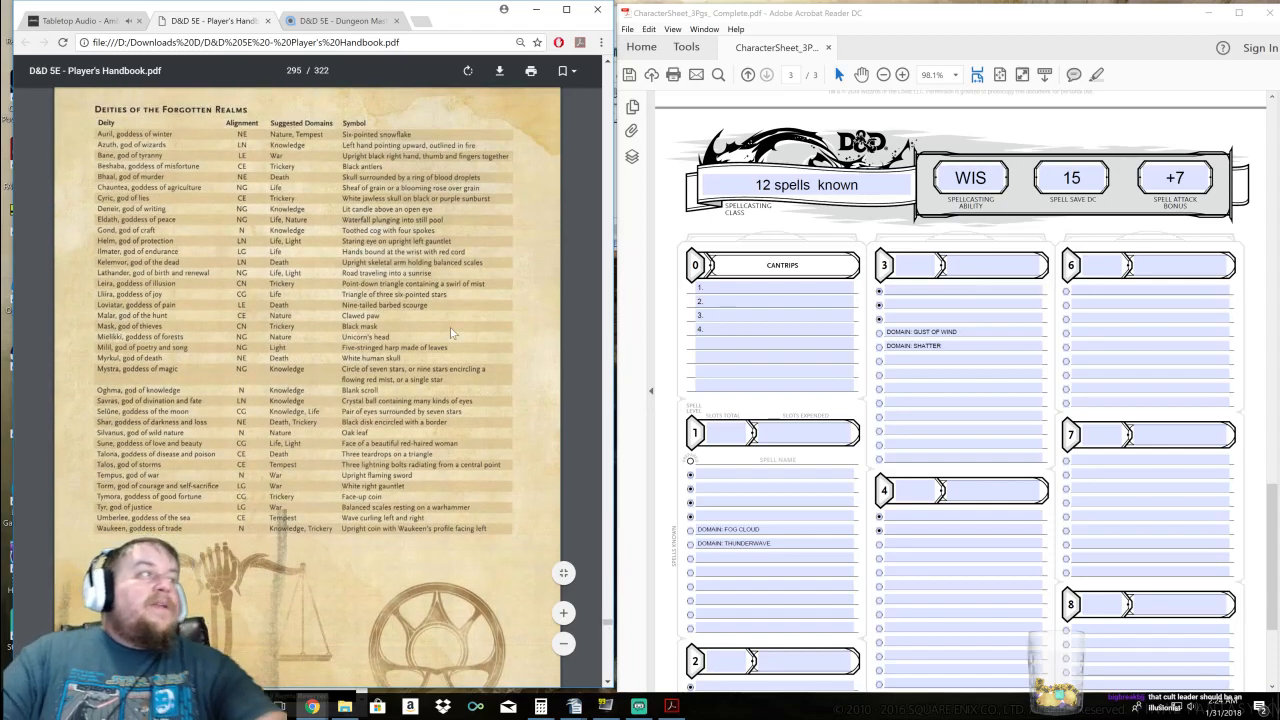
scroll(605, 626, up, 5)
scroll(605, 626, down, 5)
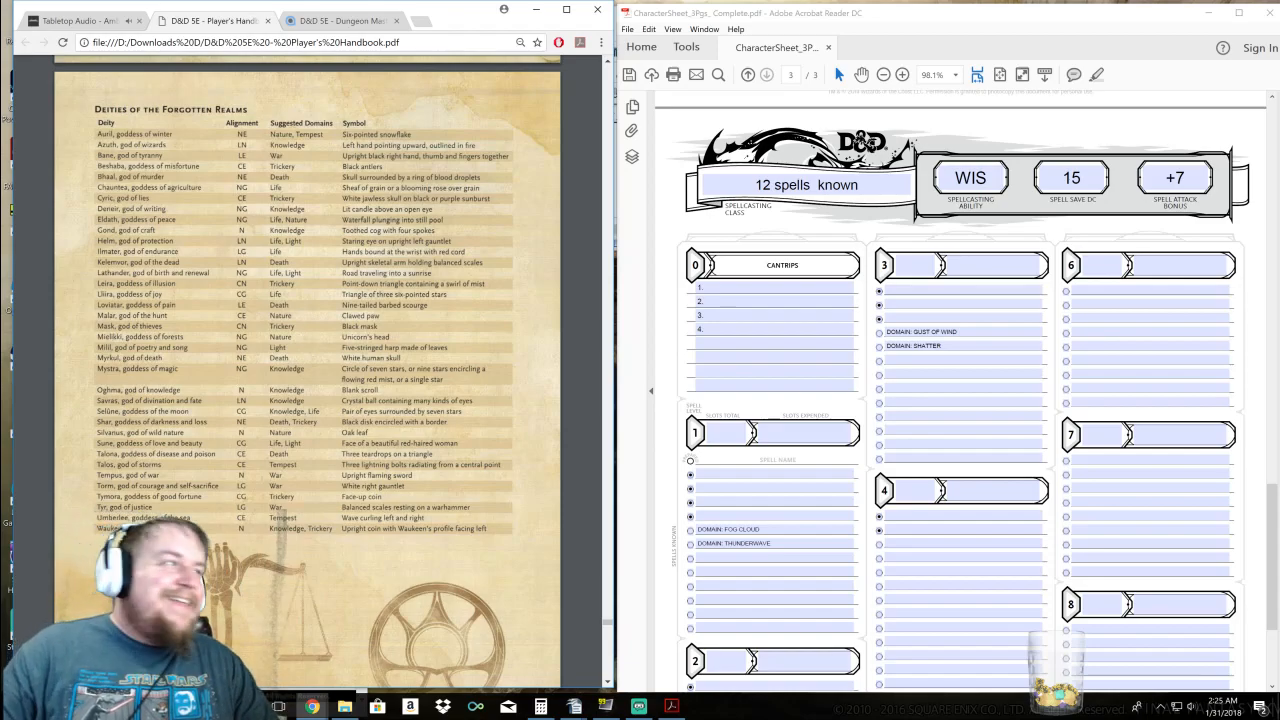
scroll(317, 355, down, 10)
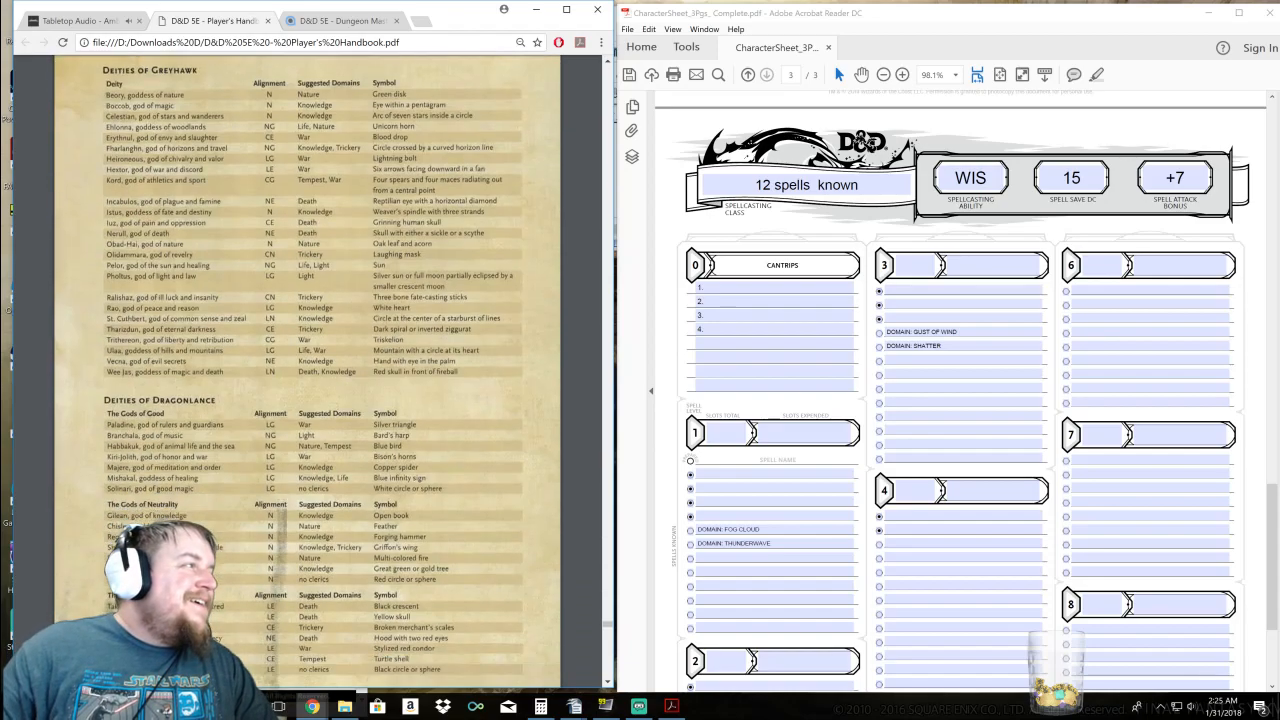
scroll(428, 354, down, 15)
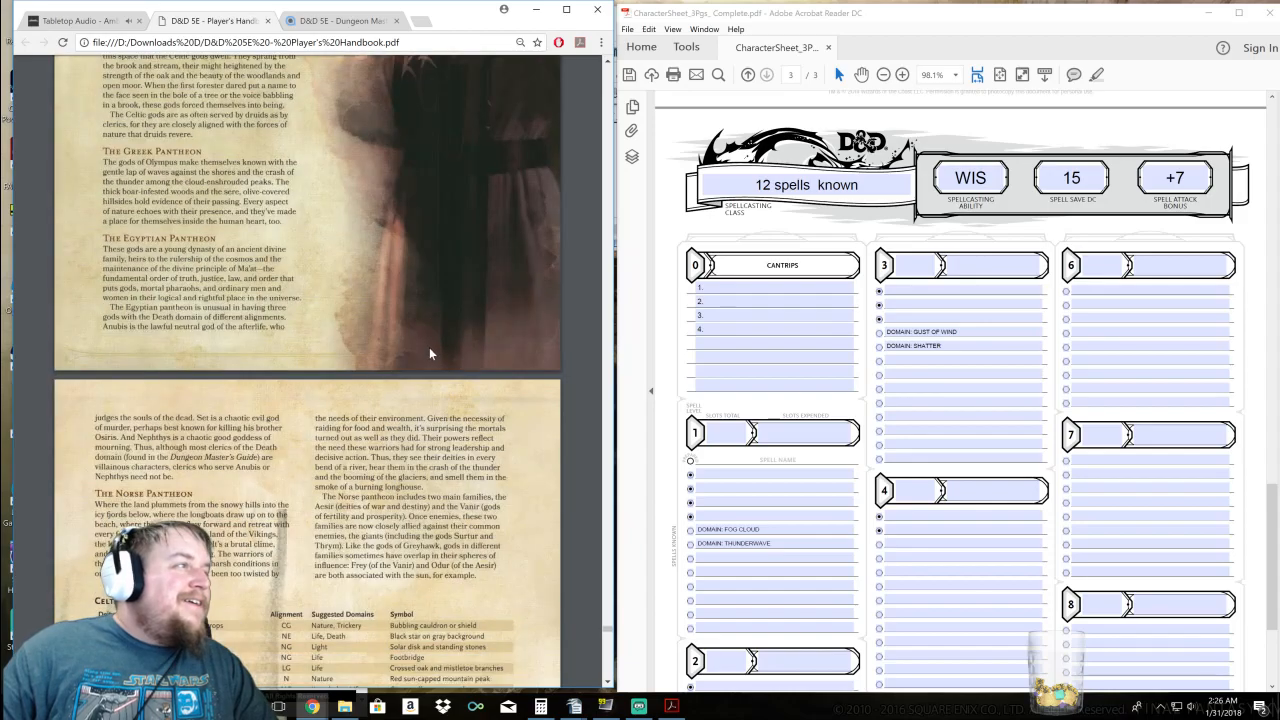
scroll(380, 293, down, 5)
scroll(410, 309, up, 3)
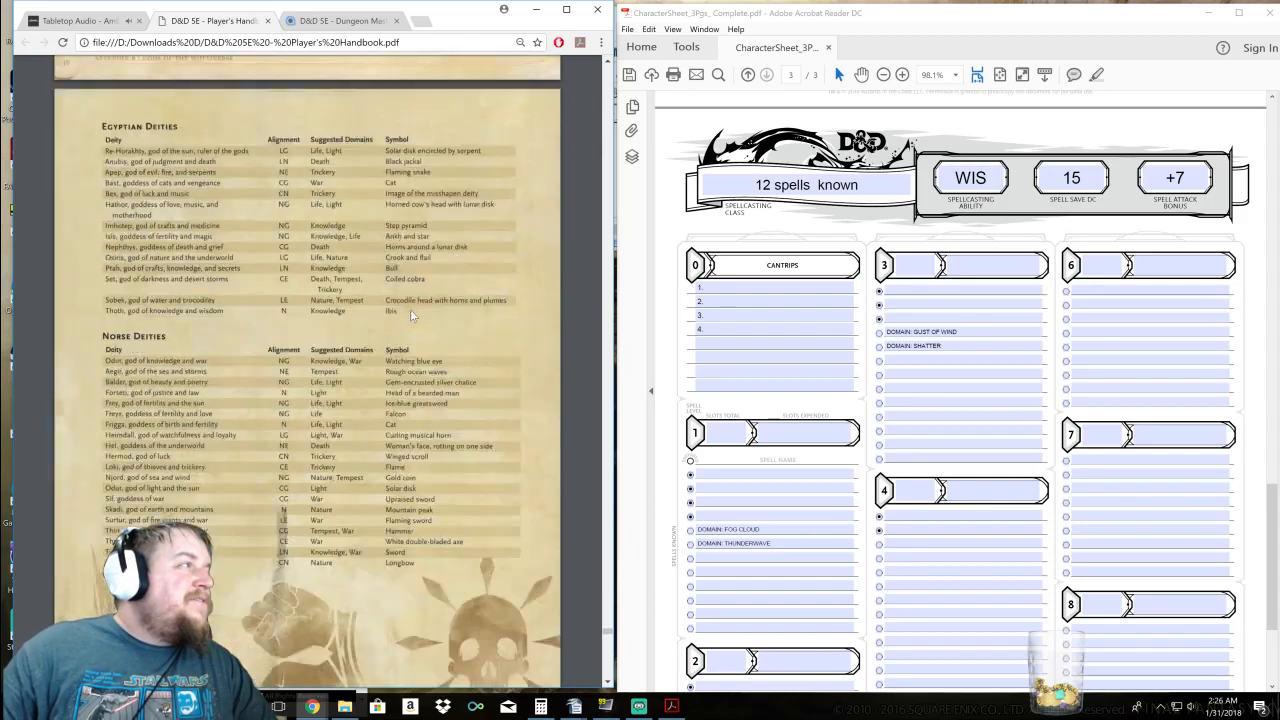
Look through the handbook's appendices on the planes of existence and creature statistics
scroll(307, 371, down, 10)
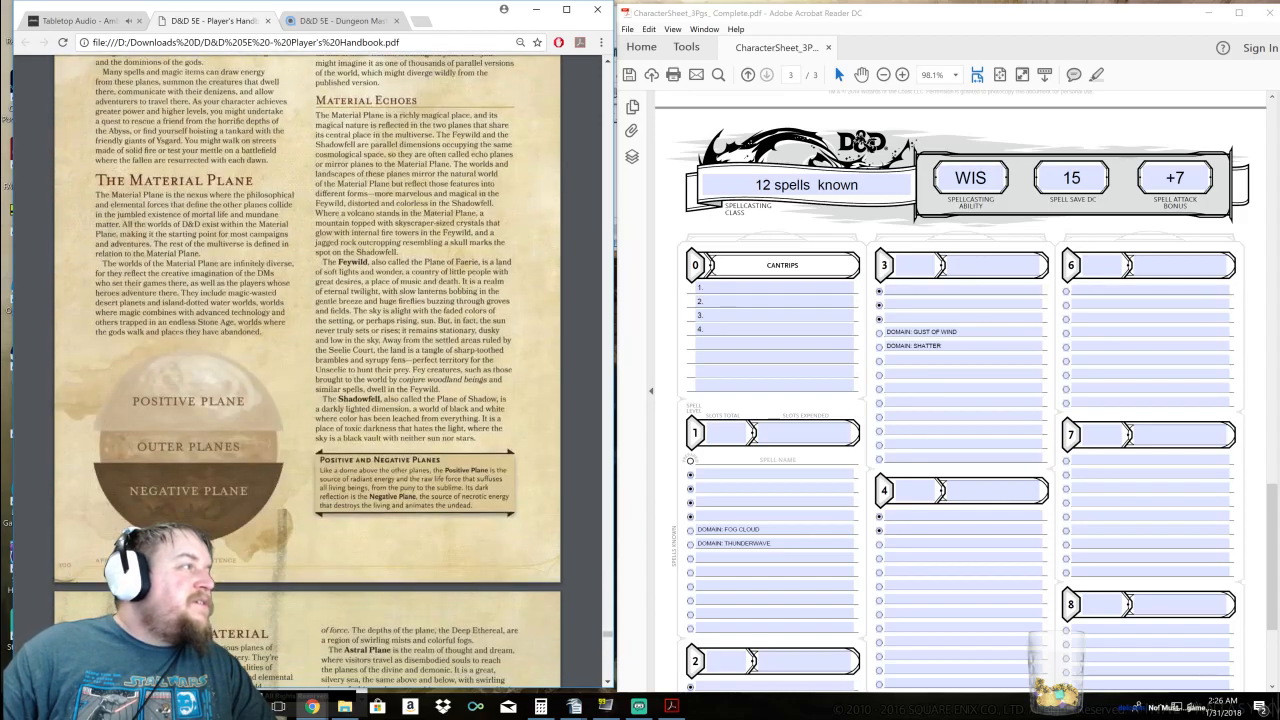
scroll(300, 183, down, 5)
scroll(300, 183, up, 5)
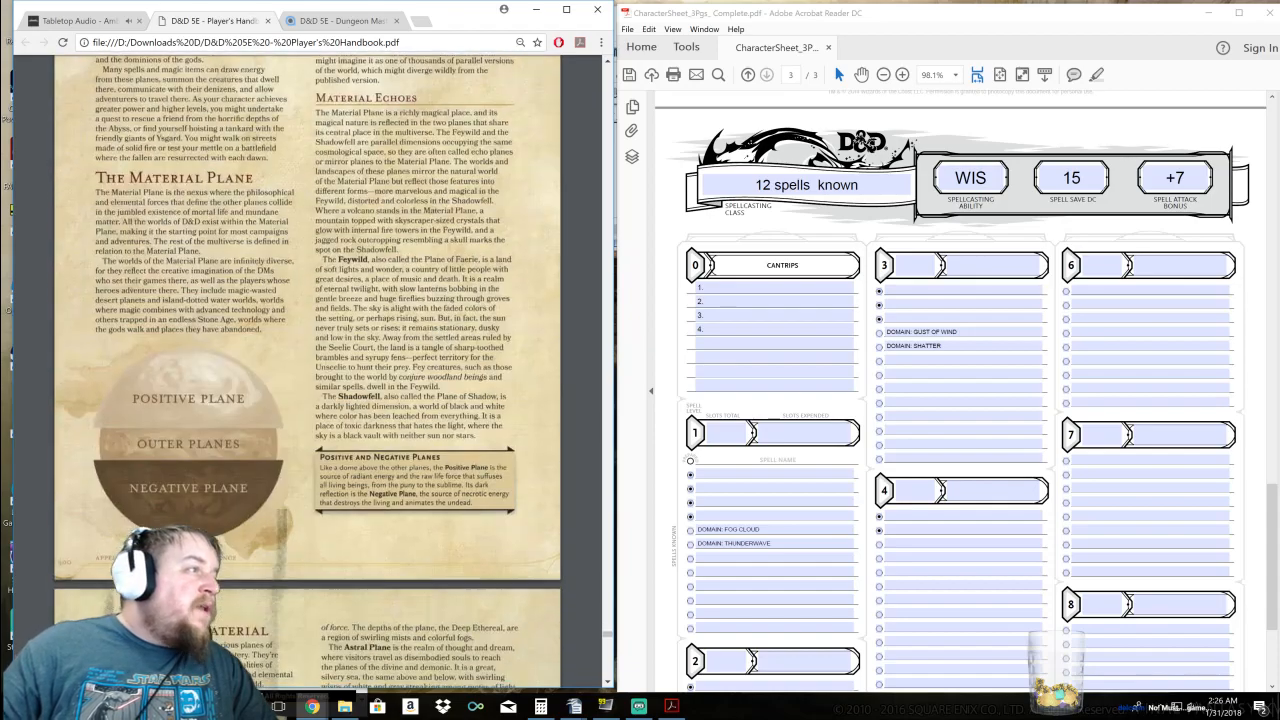
scroll(405, 296, down, 12)
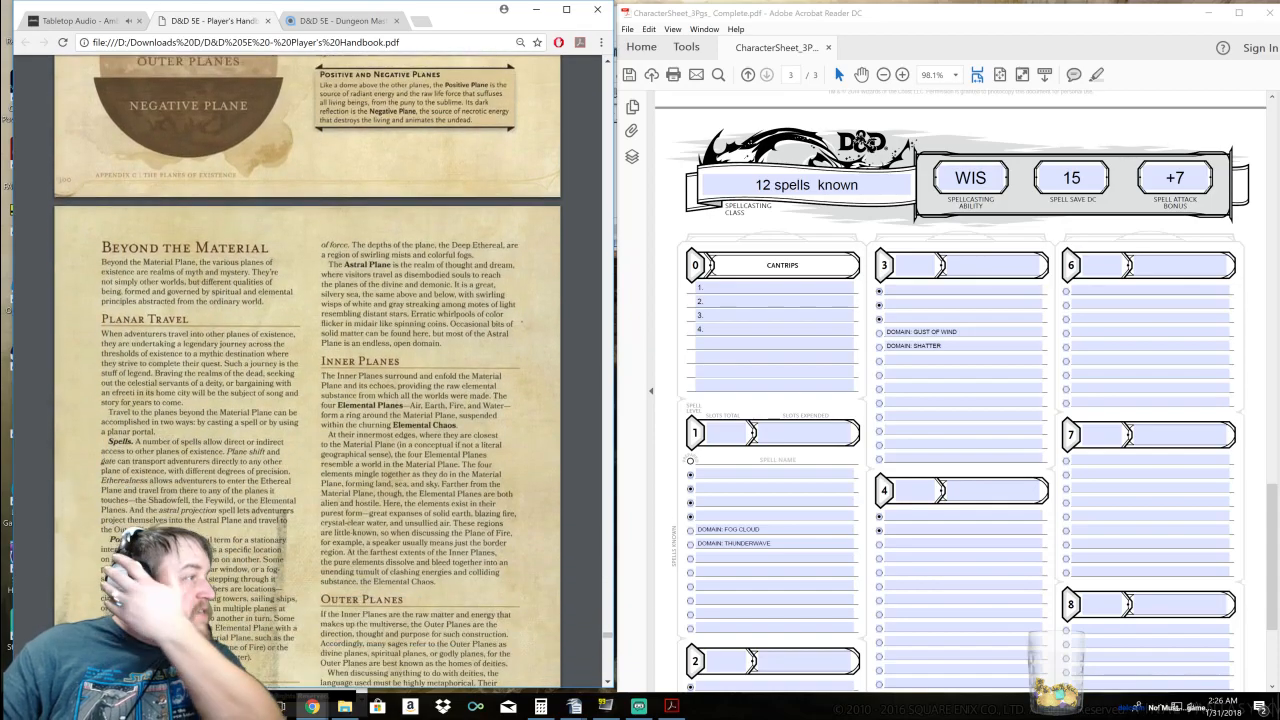
scroll(408, 350, down, 4)
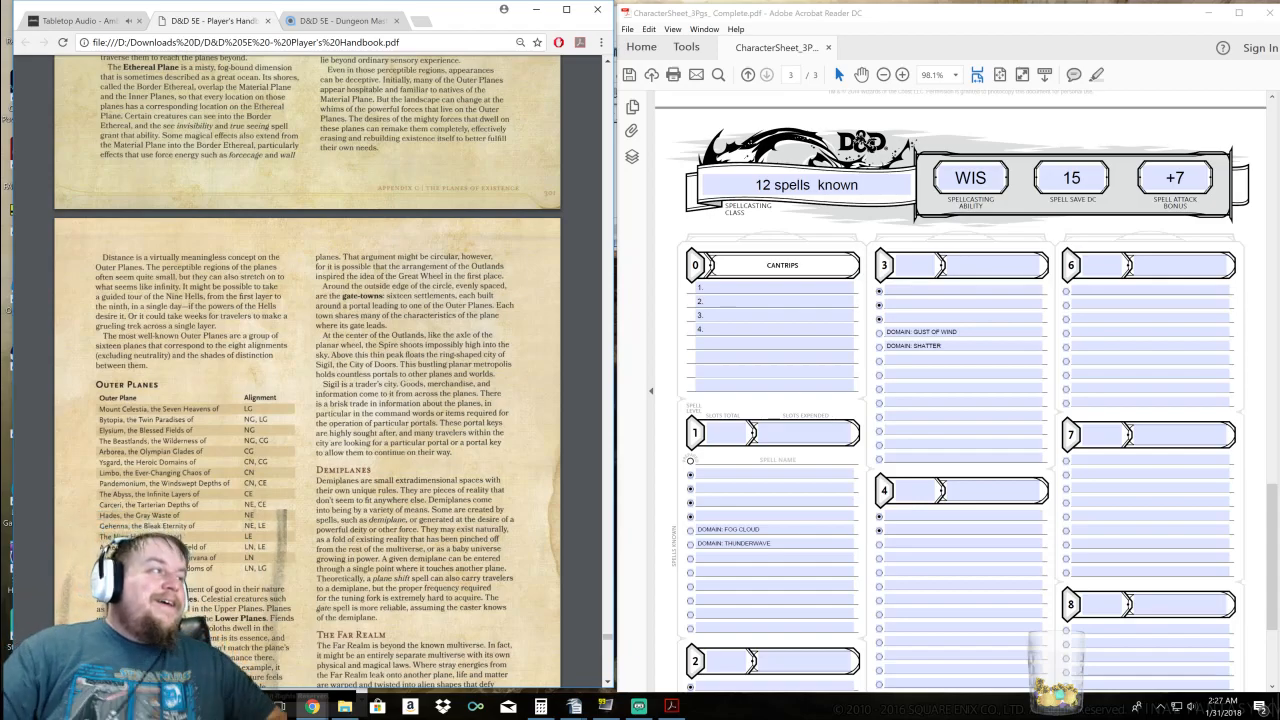
scroll(410, 369, down, 15)
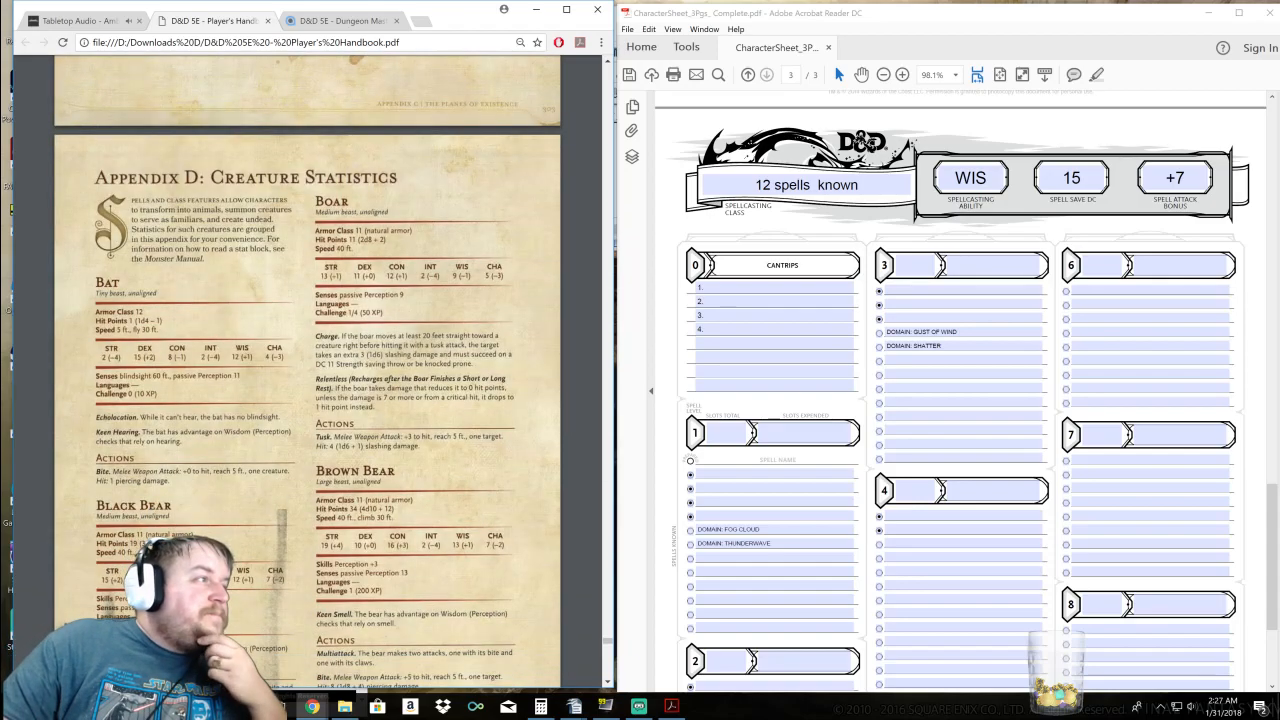
scroll(589, 584, down, 20)
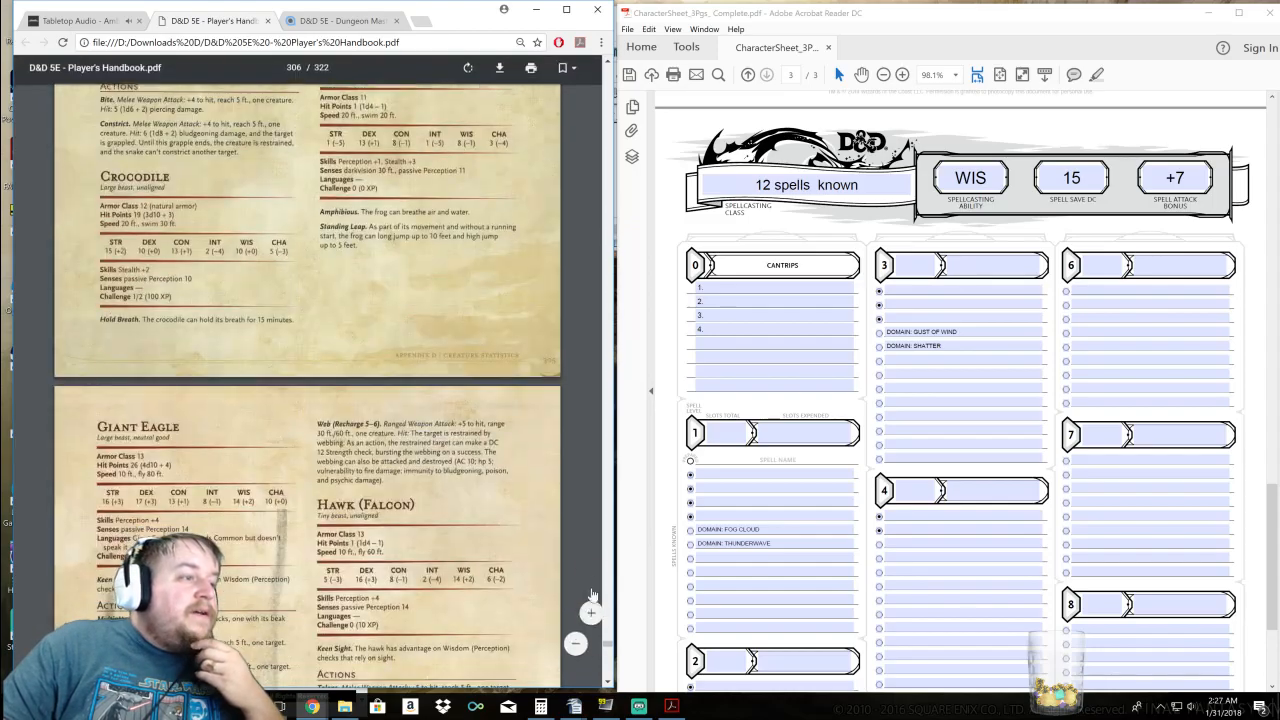
Find the Cleric Spells list with its cantrips in the handbook's spells chapter
drag(607, 648, 579, 581)
scroll(578, 574, up, 20)
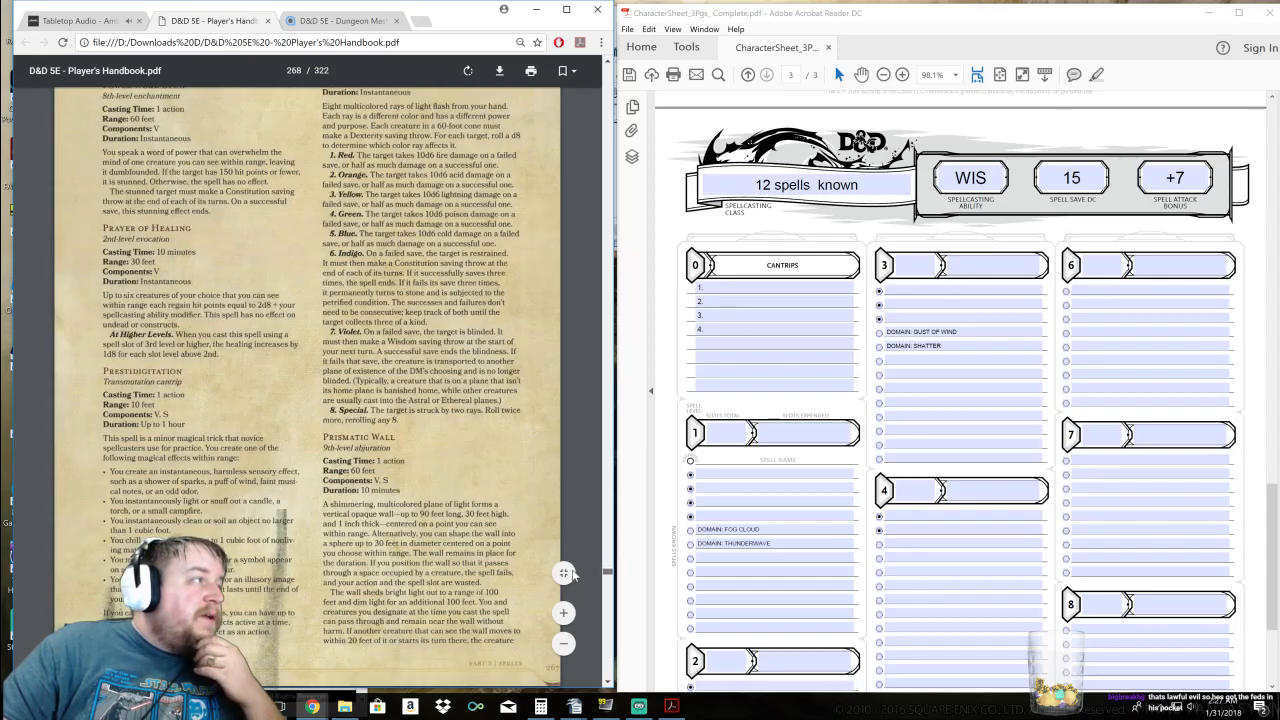
scroll(308, 380, up, 12)
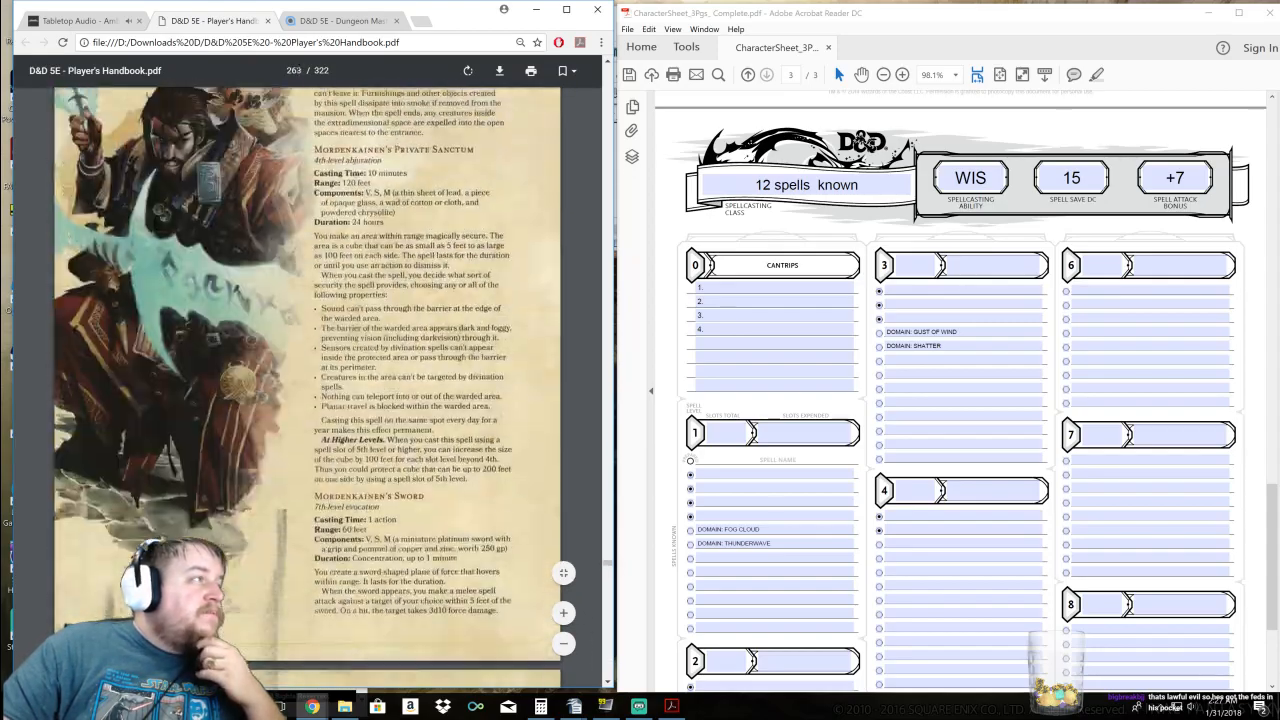
scroll(308, 380, up, 6)
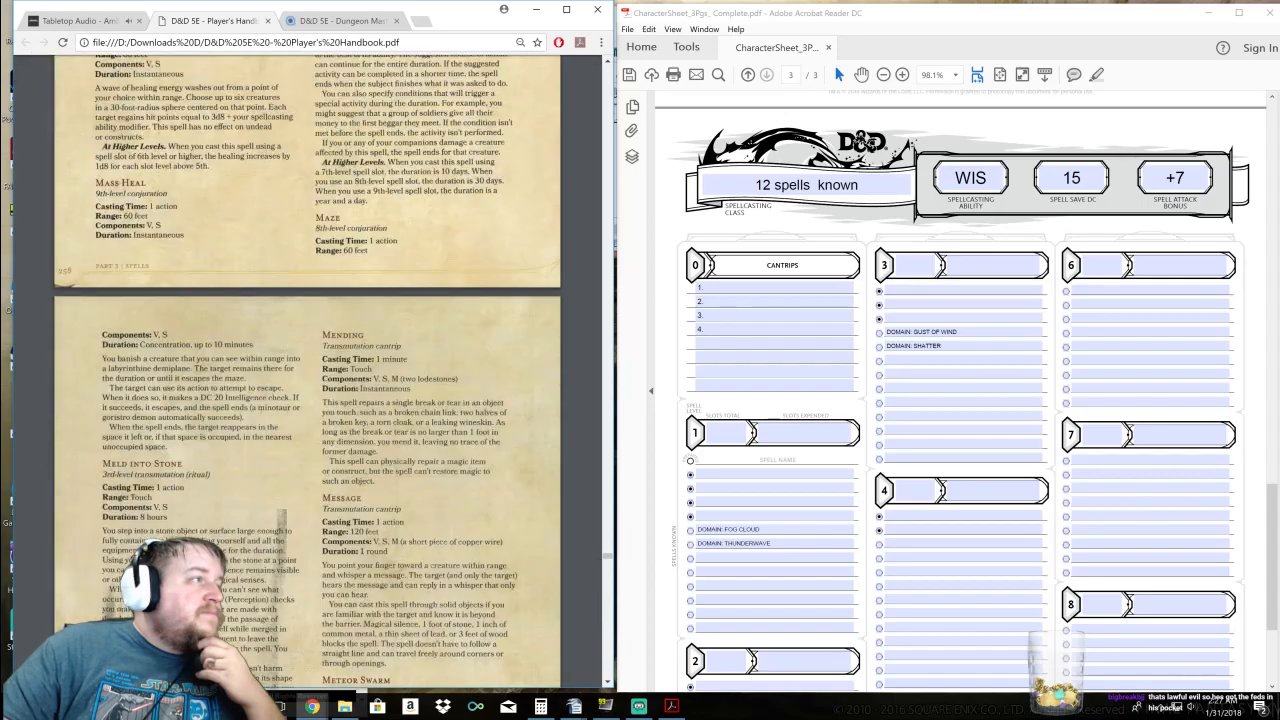
scroll(612, 556, up, 4)
drag(612, 556, 582, 465)
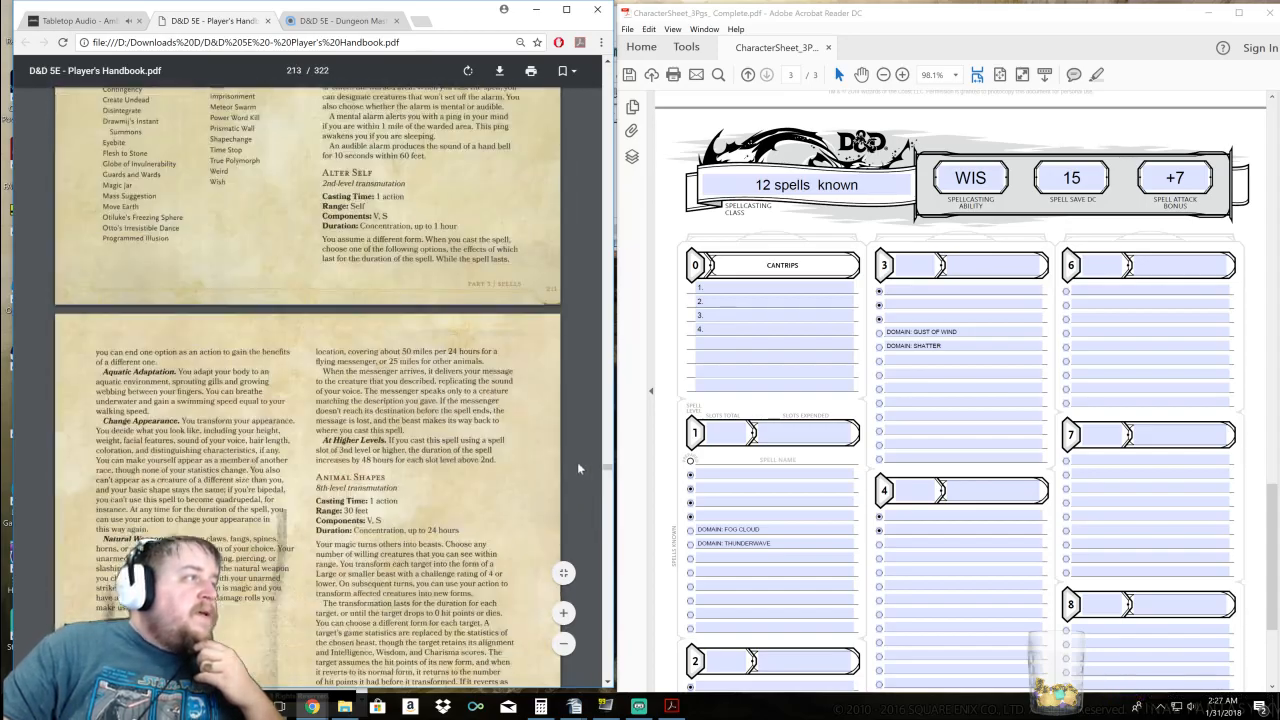
scroll(517, 425, up, 8)
scroll(415, 407, up, 12)
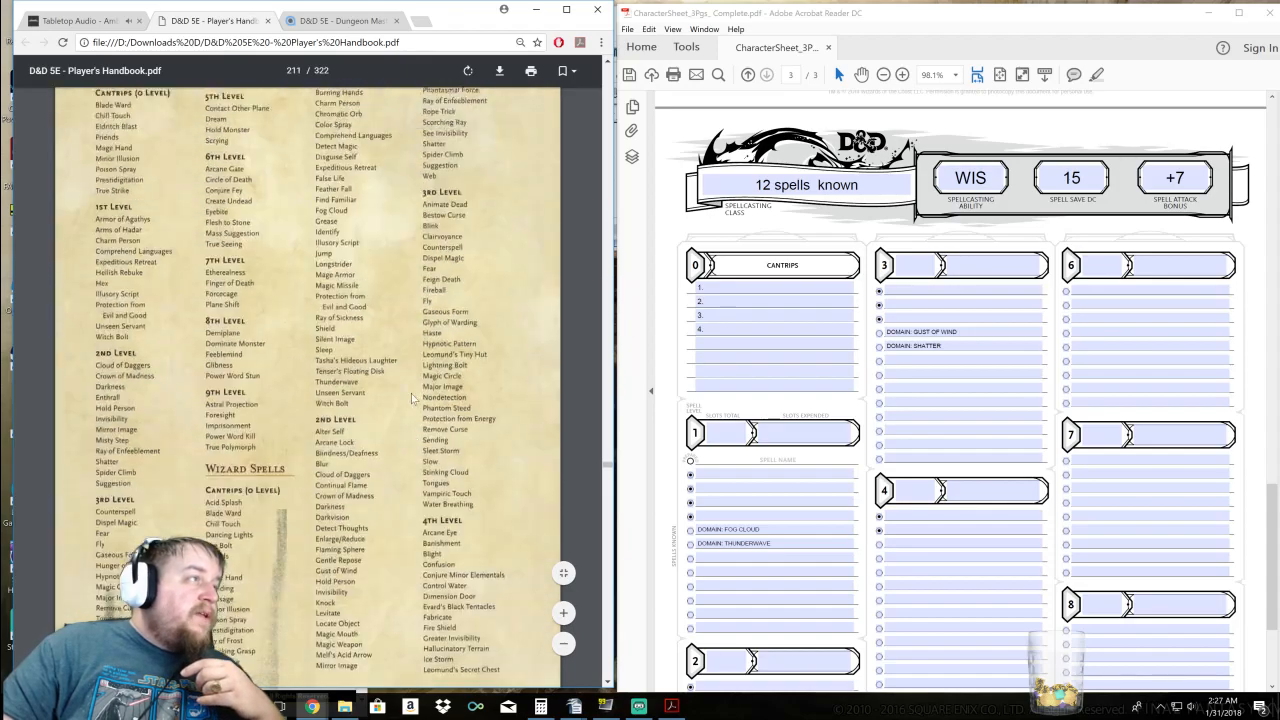
scroll(415, 407, up, 10)
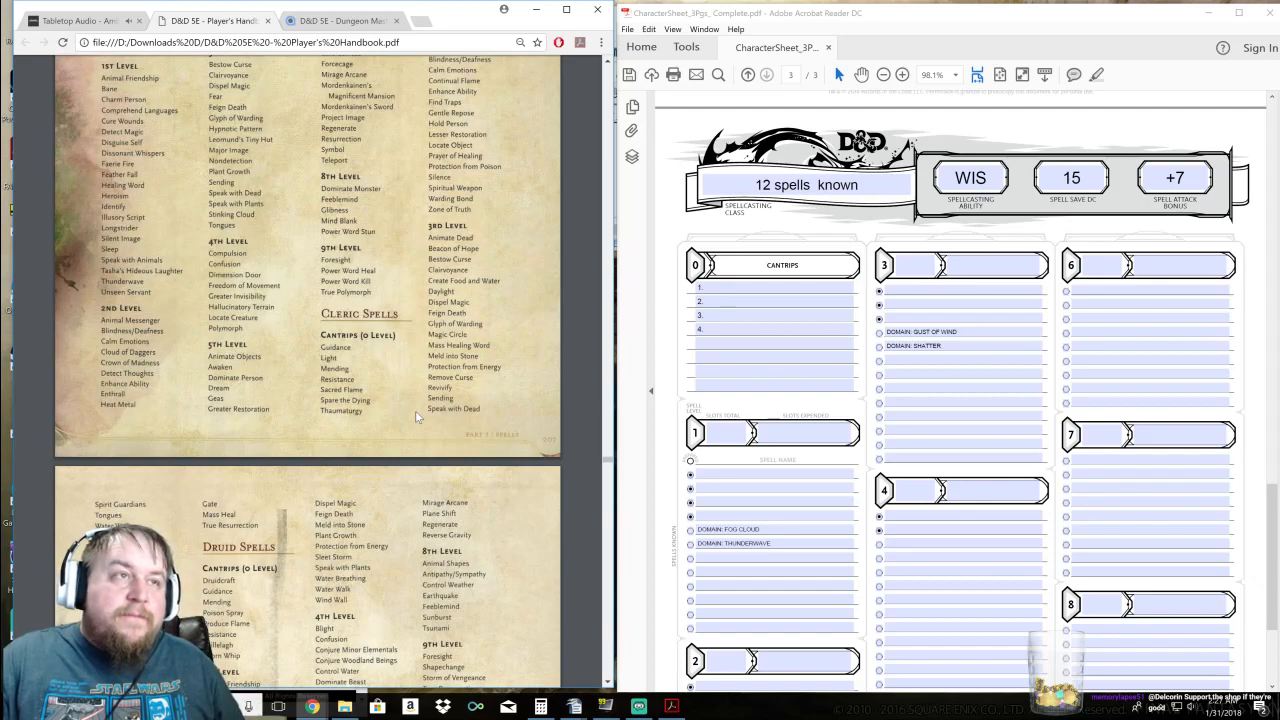
click(754, 185)
drag(754, 185, 877, 188)
click(877, 188)
scroll(310, 311, up, 2)
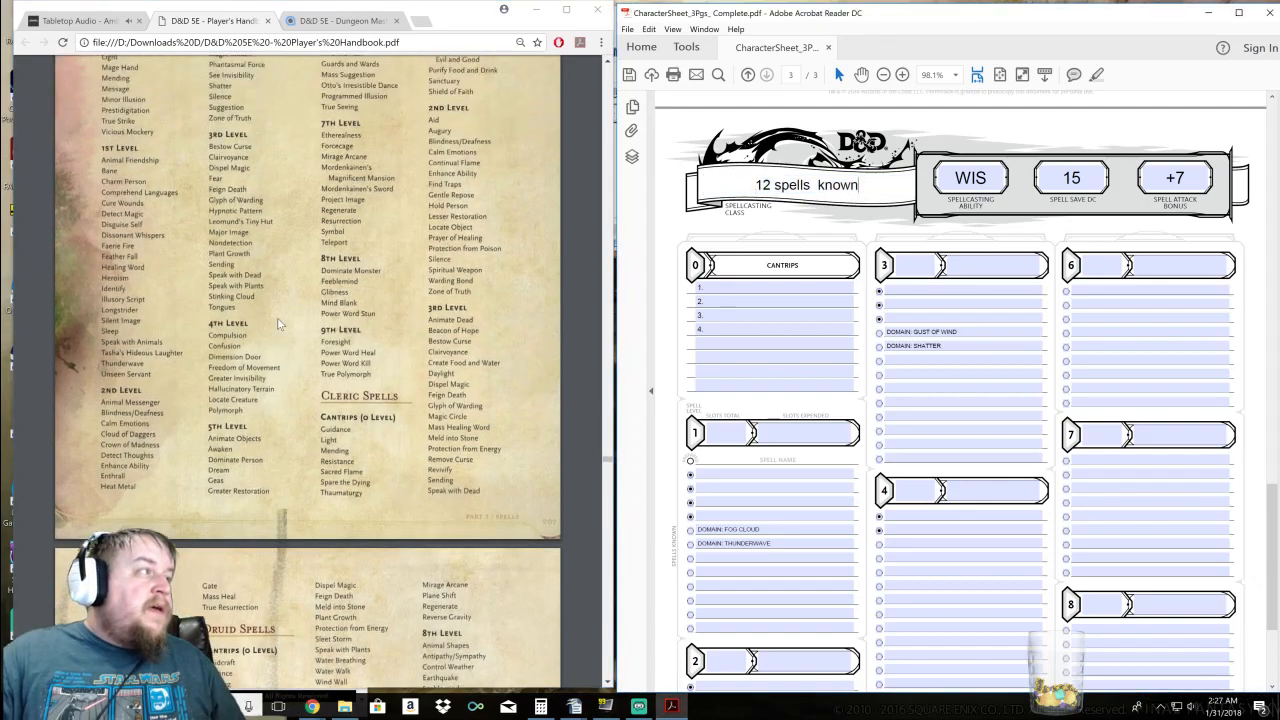
scroll(308, 370, down, 1)
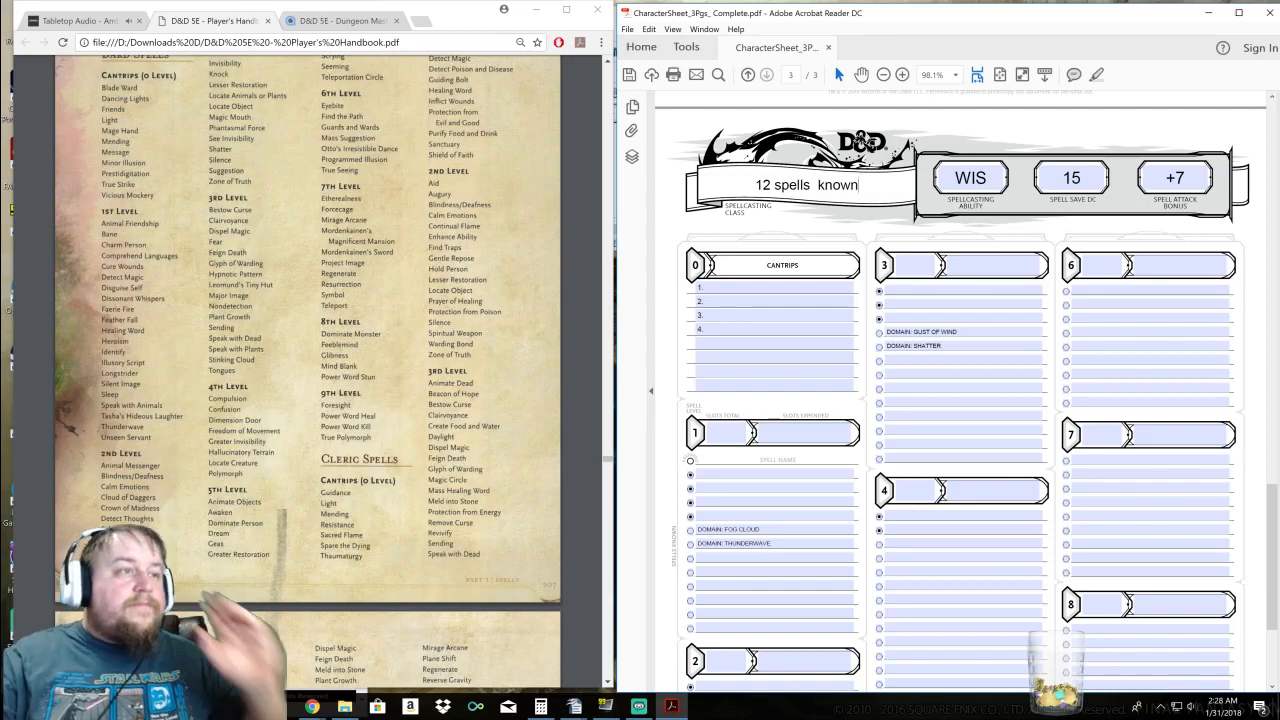
scroll(794, 463, down, 1)
Set the total spell slots to 4 for 1st level and 3 for 2nd level
click(734, 386)
click(714, 426)
click(742, 579)
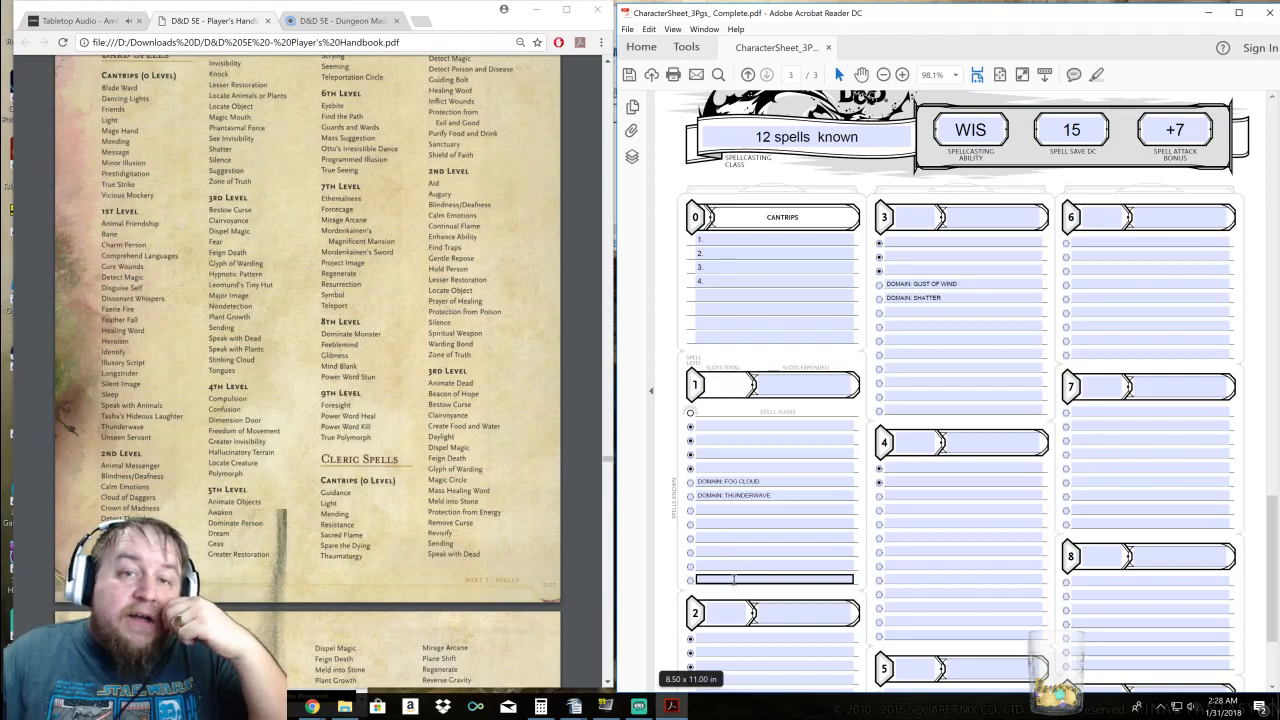
click(733, 590)
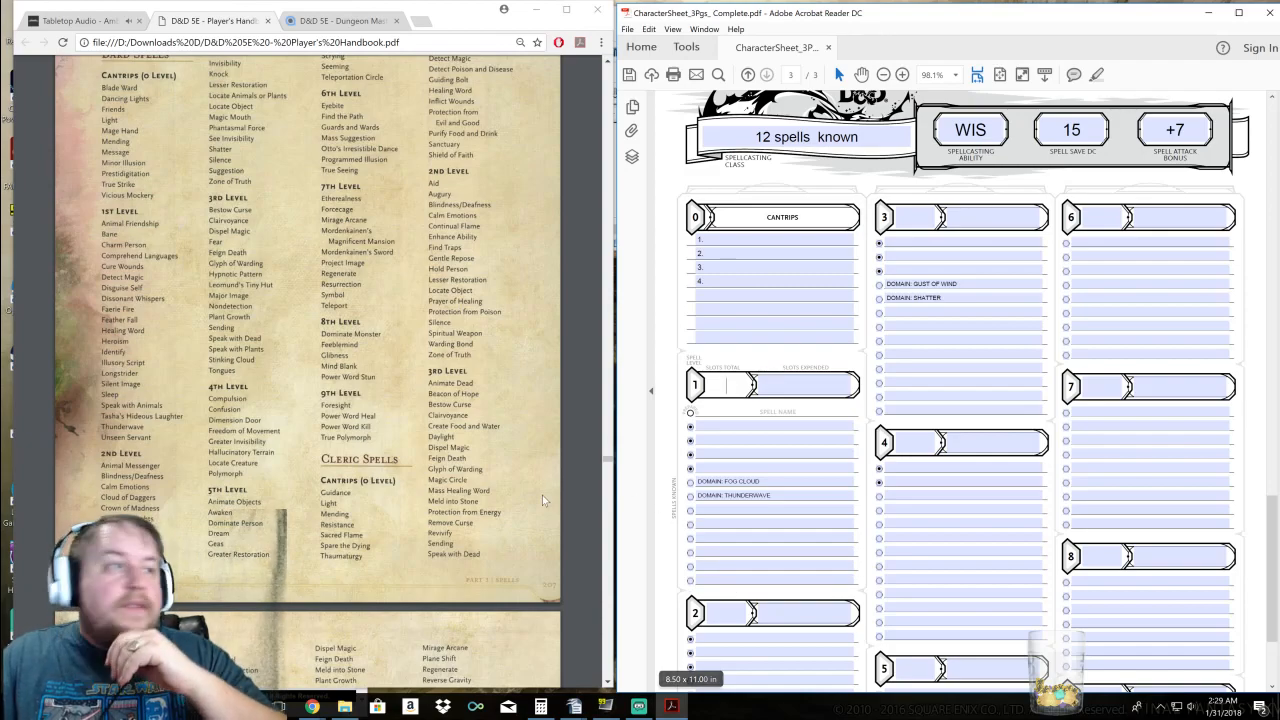
click(728, 382)
text(4)
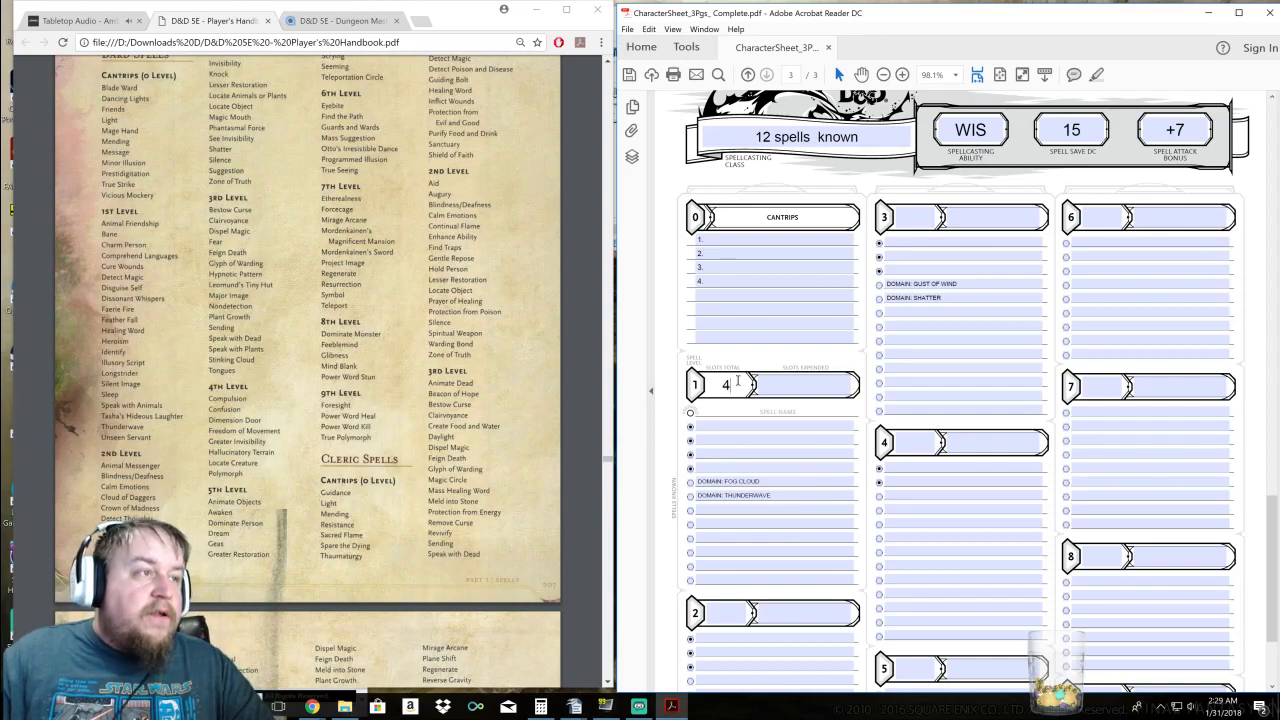
scroll(757, 582, down, 1)
scroll(731, 546, down, 1)
click(733, 548)
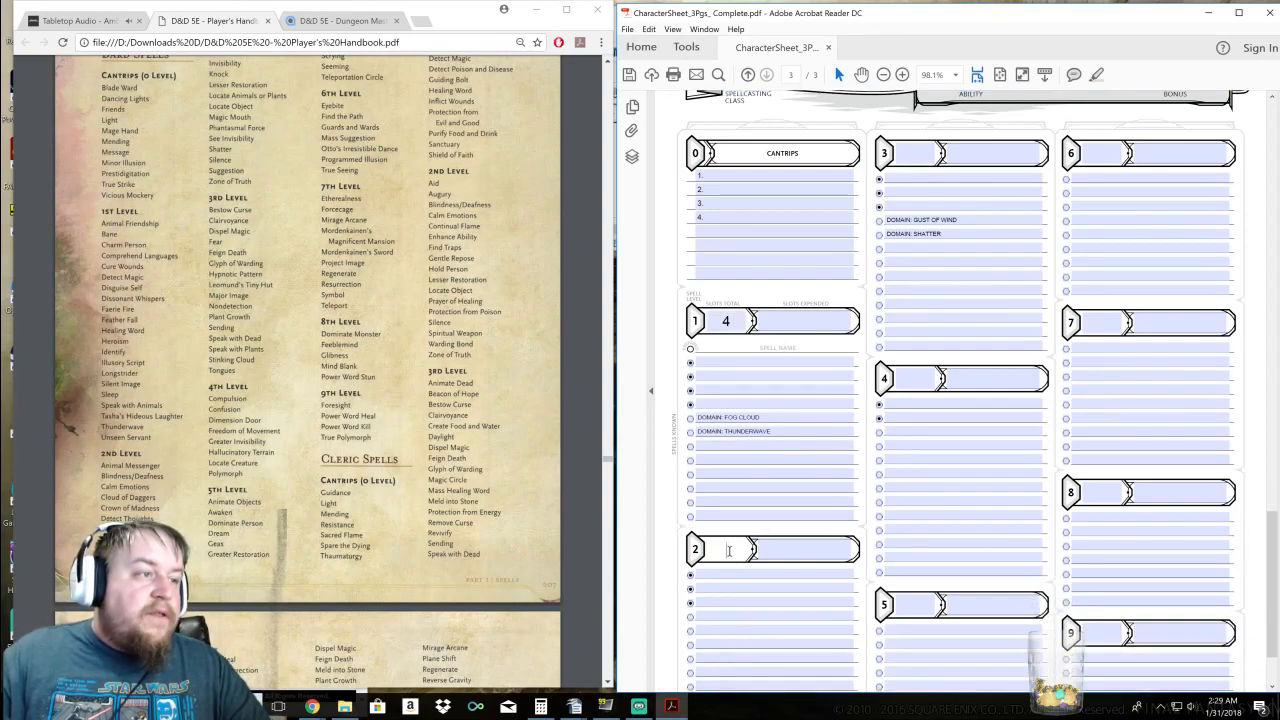
text(3)
Clear the filled prepared markers beside the 2nd-level, 1st-level and 3rd-level spell lines
click(690, 575)
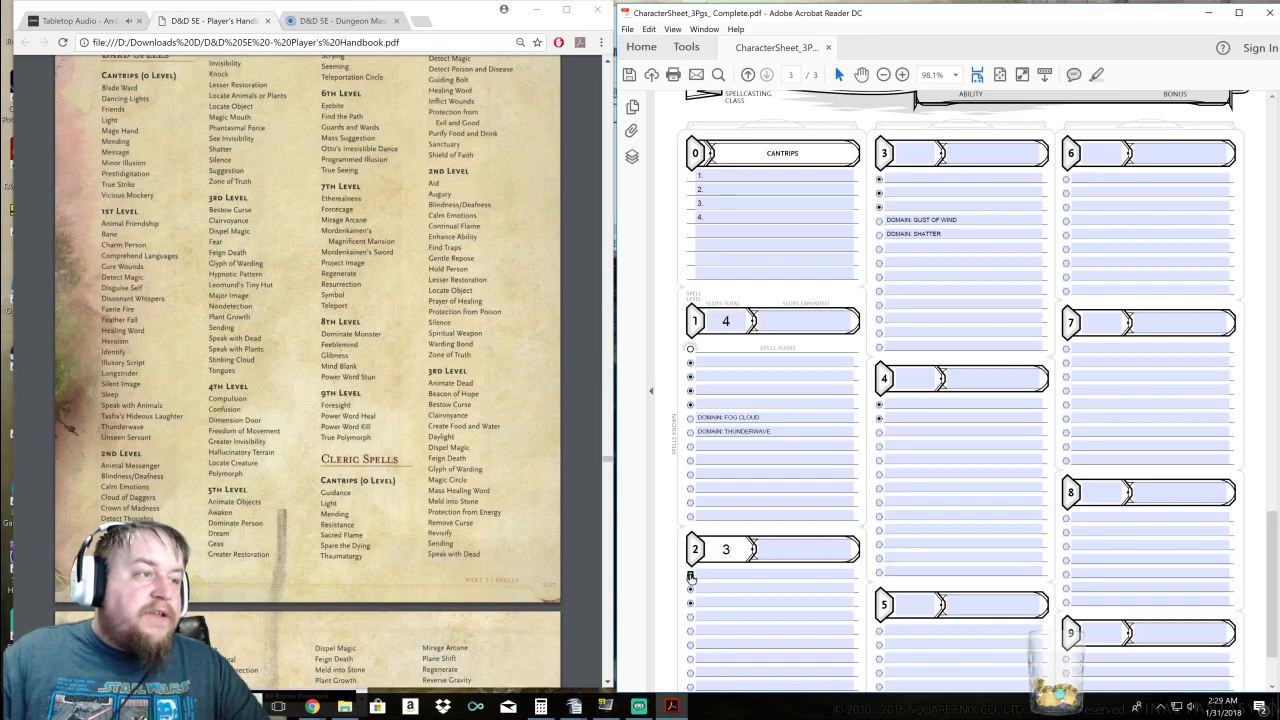
click(690, 589)
click(690, 603)
click(690, 404)
click(690, 391)
click(690, 377)
click(690, 364)
scroll(885, 343, up, 1)
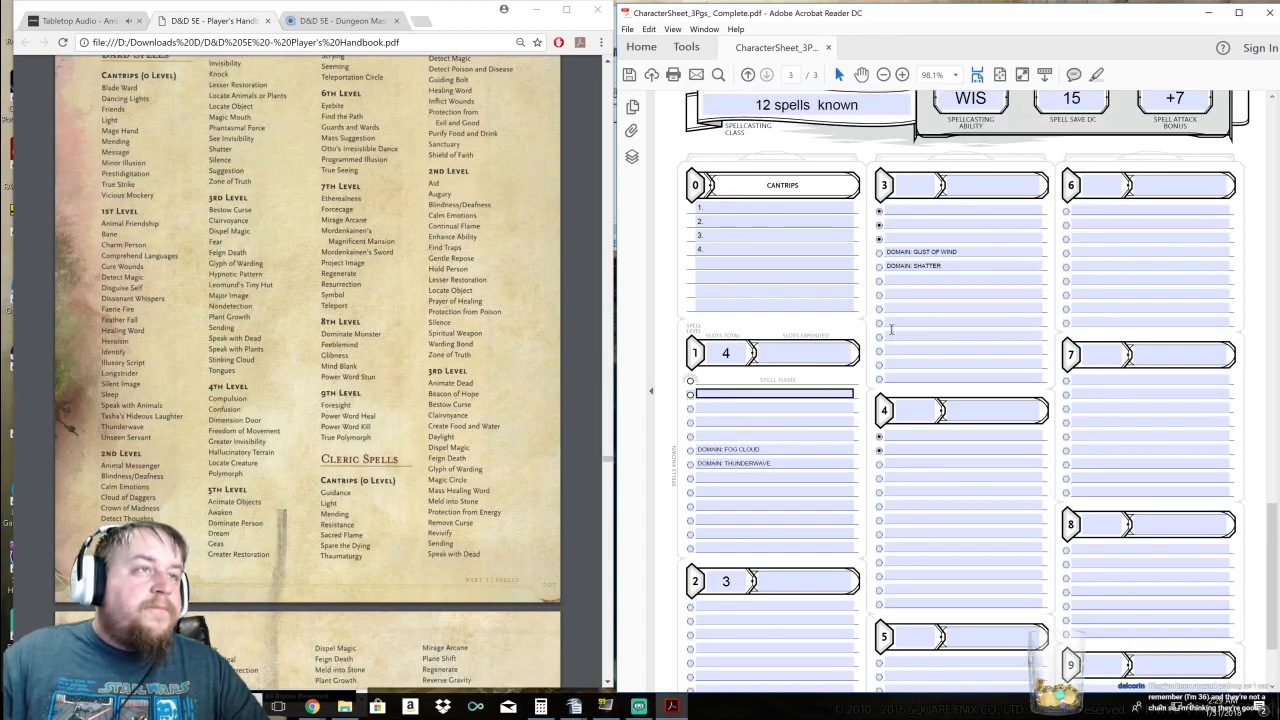
click(879, 239)
click(879, 225)
click(879, 211)
Set the total spell slots to 3 for 3rd level and 2 for 4th level
click(910, 186)
text(3)
click(924, 411)
text(2)
Move the domain spells Gust of Wind and Shatter up to the first two 3rd-level spell lines
drag(972, 252, 882, 250)
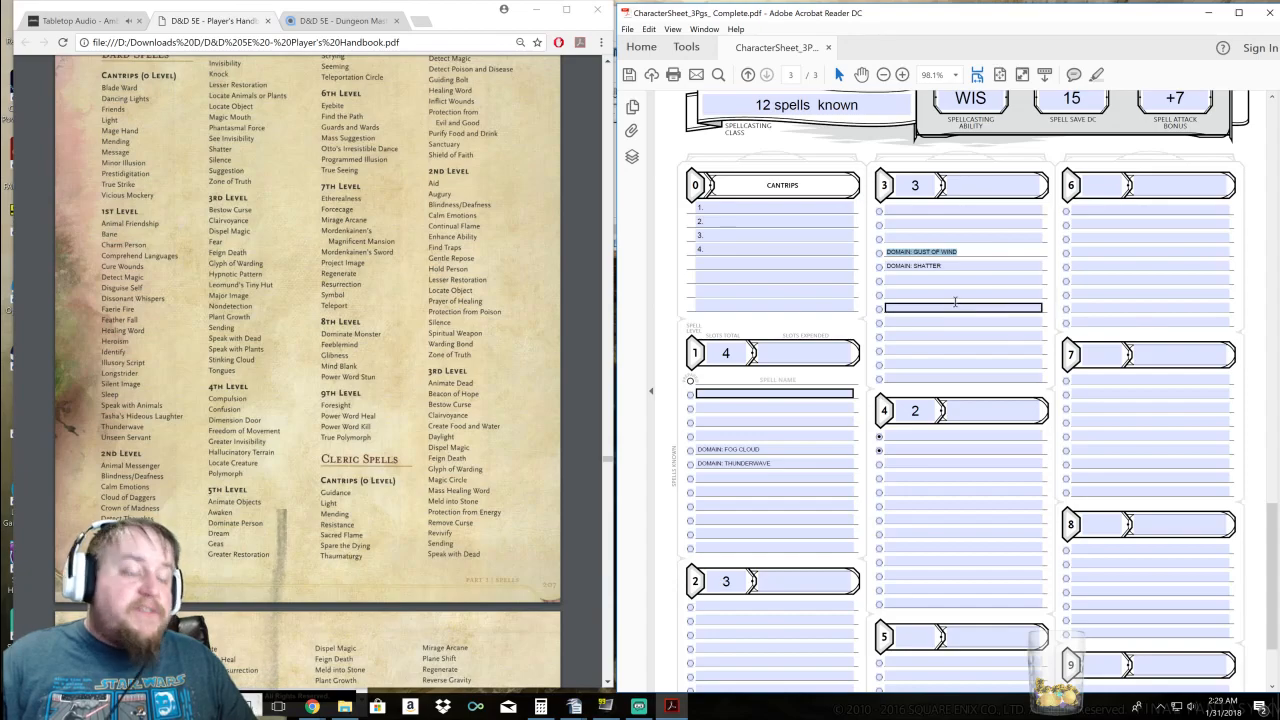
key(Delete)
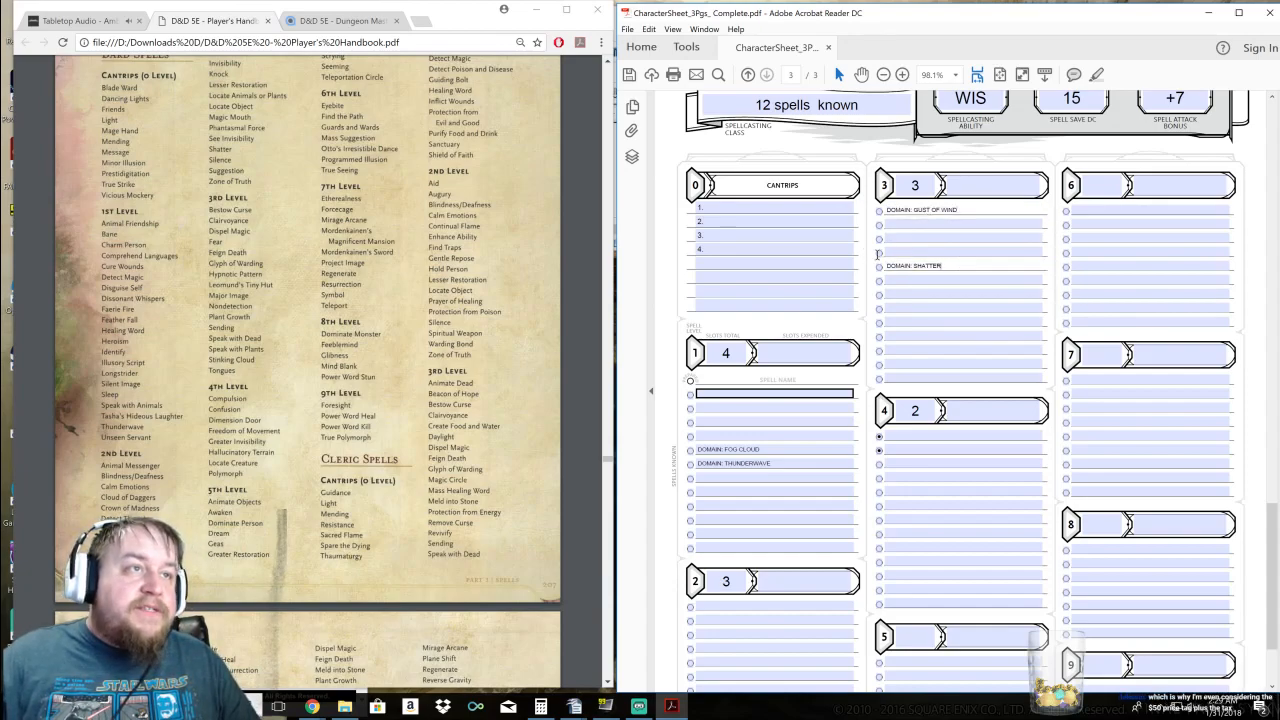
key(ctrl+z)
drag(988, 268, 885, 266)
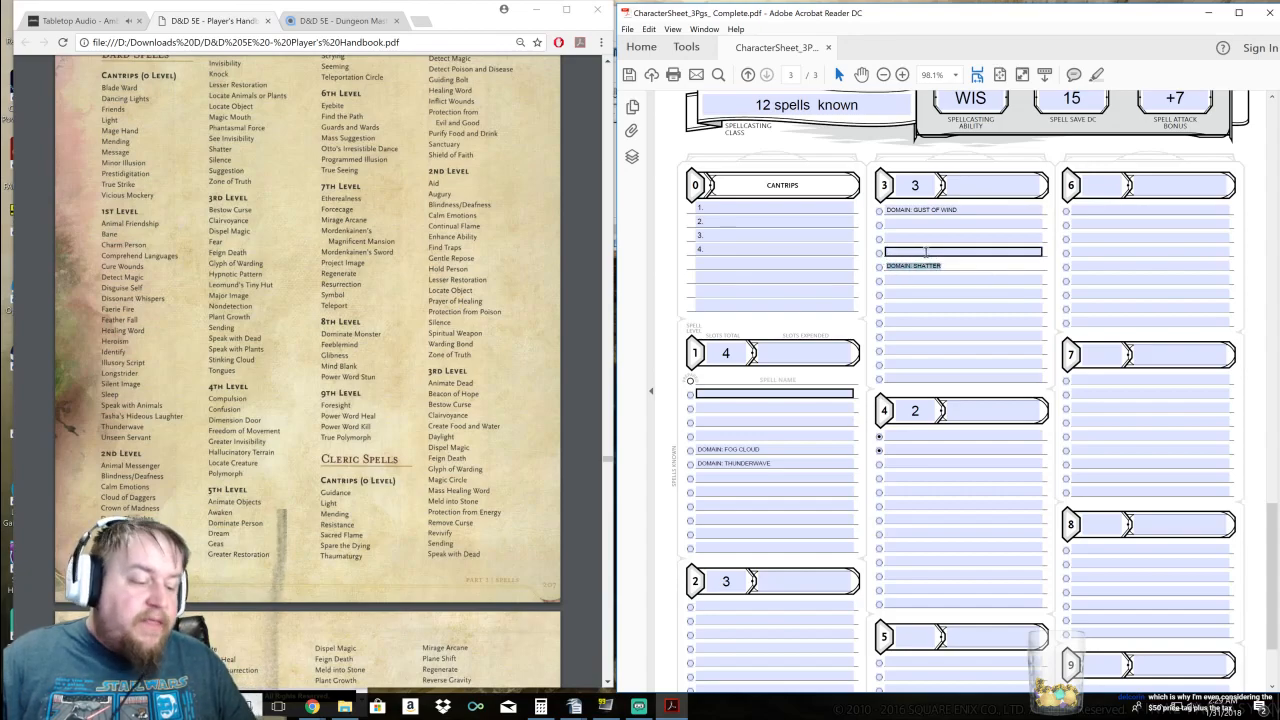
key(ctrl+x)
click(960, 223)
key(ctrl+v)
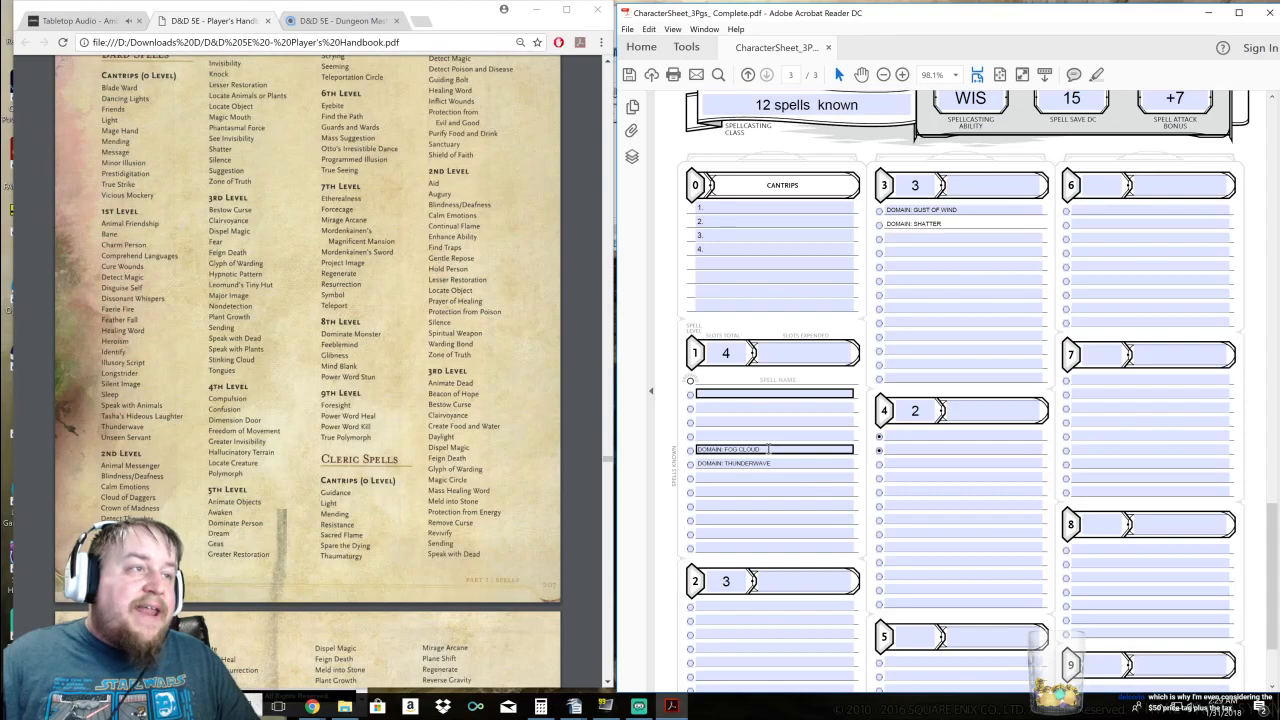
Move the domain spells Fog Cloud and Thunderwave up to the first two 1st-level spell lines
scroll(797, 434, down, 1)
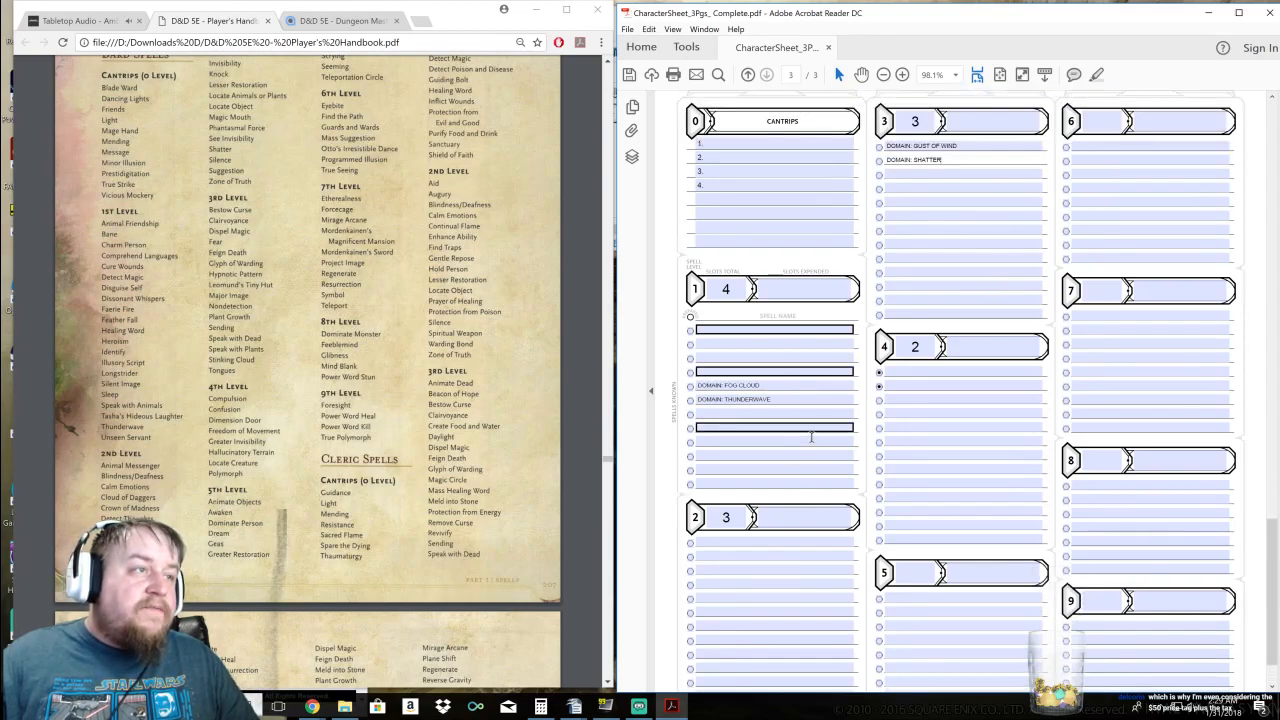
drag(762, 418, 699, 410)
key(Delete)
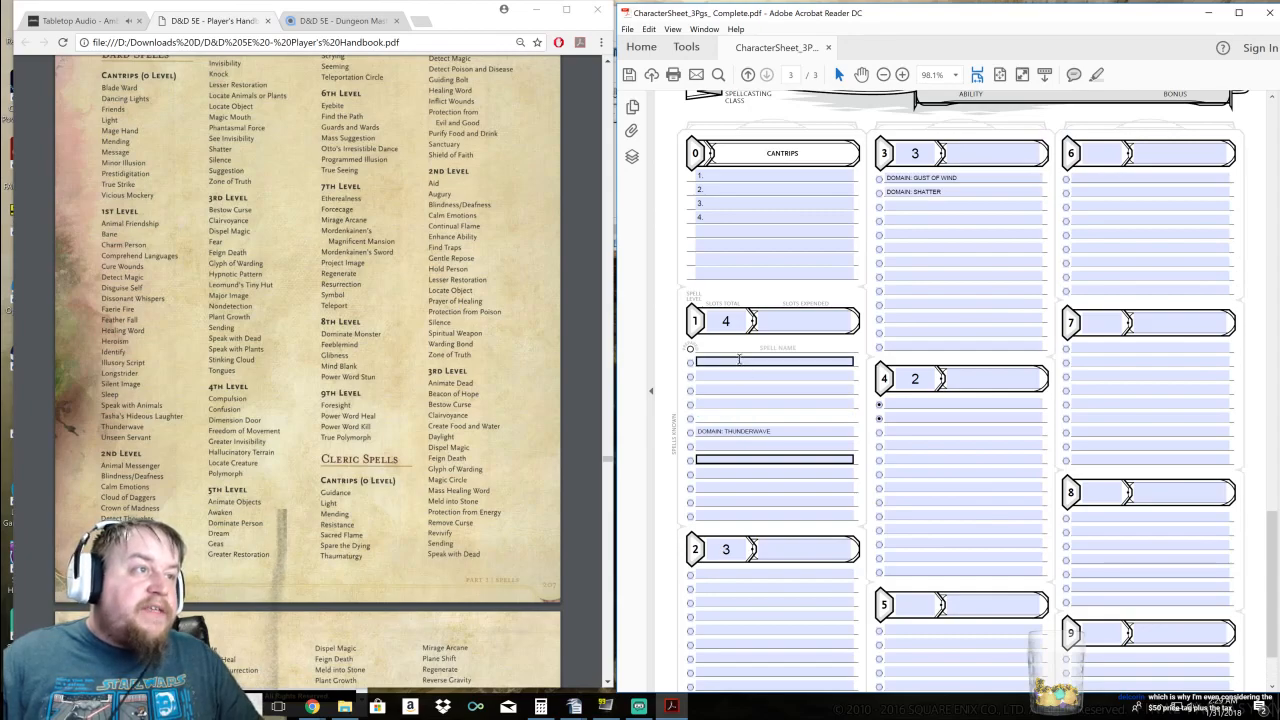
key(ctrl+v)
drag(772, 431, 702, 424)
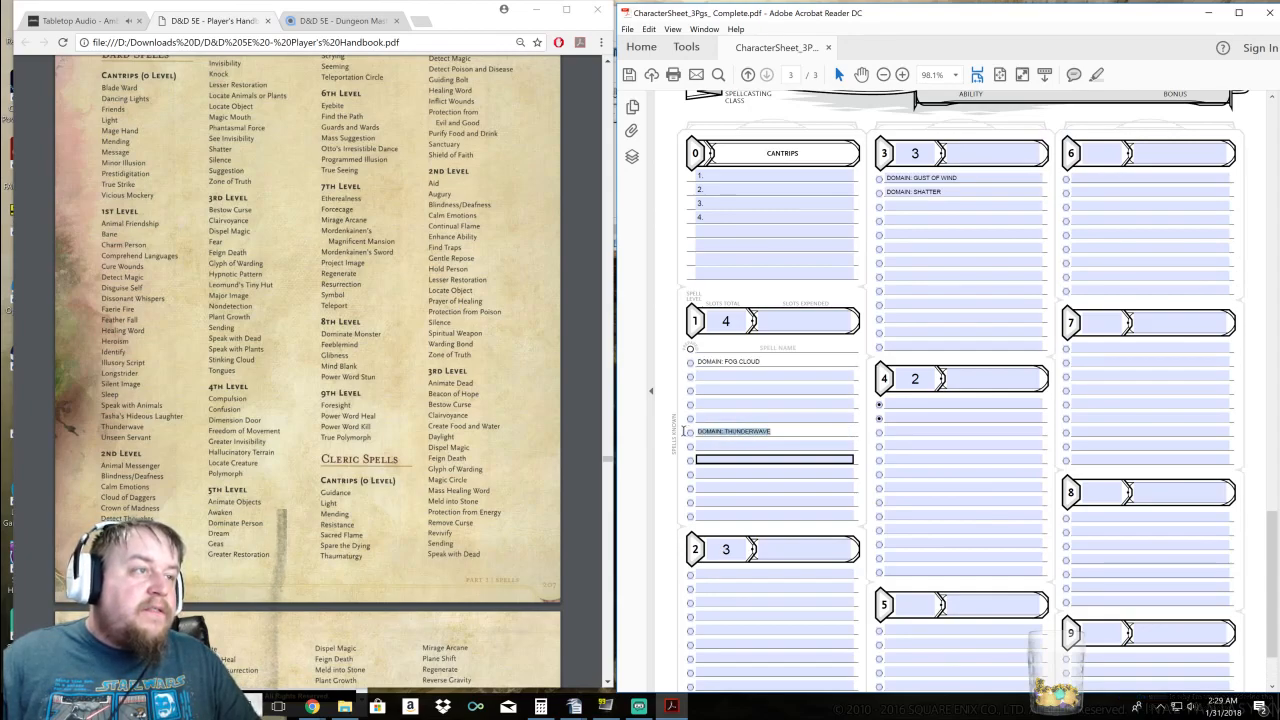
key(ctrl+x)
click(753, 375)
key(ctrl+v)
key(Tab)
scroll(830, 400, up, 2)
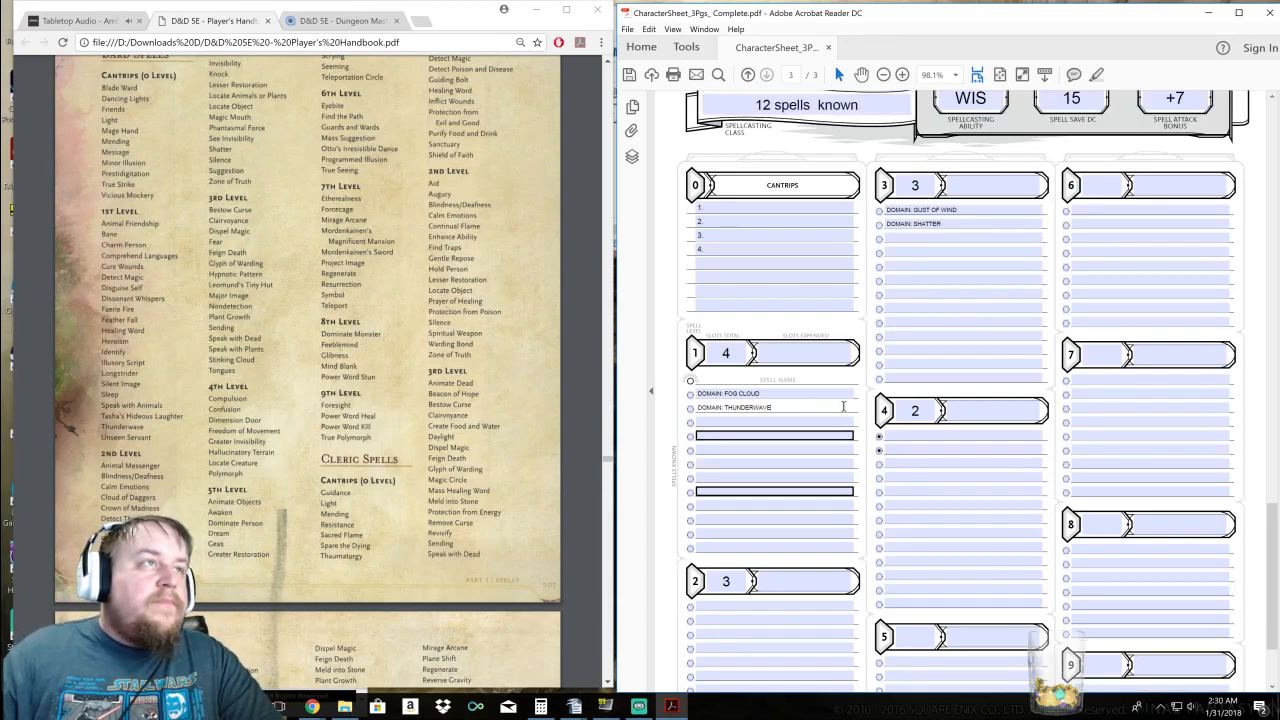
Switch to Tabletop Audio and remove the Arabesque track from the playlist
click(316, 709)
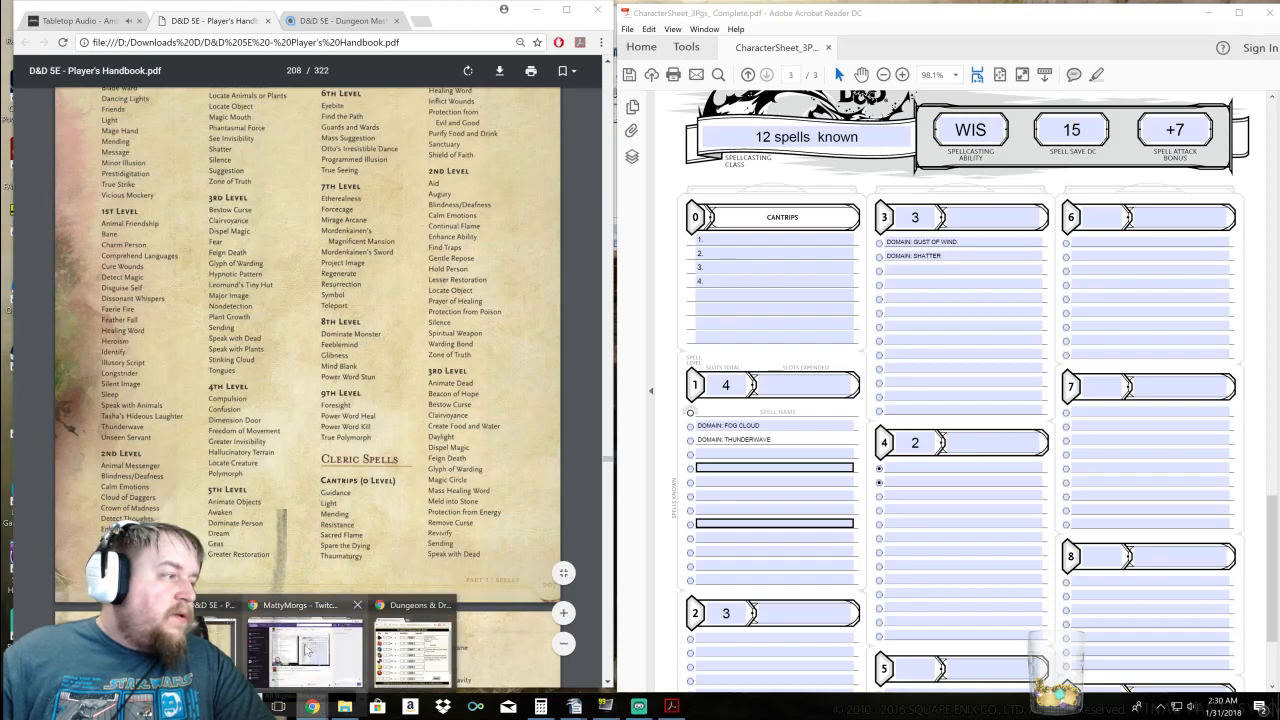
mouse_move(413, 652)
click(92, 19)
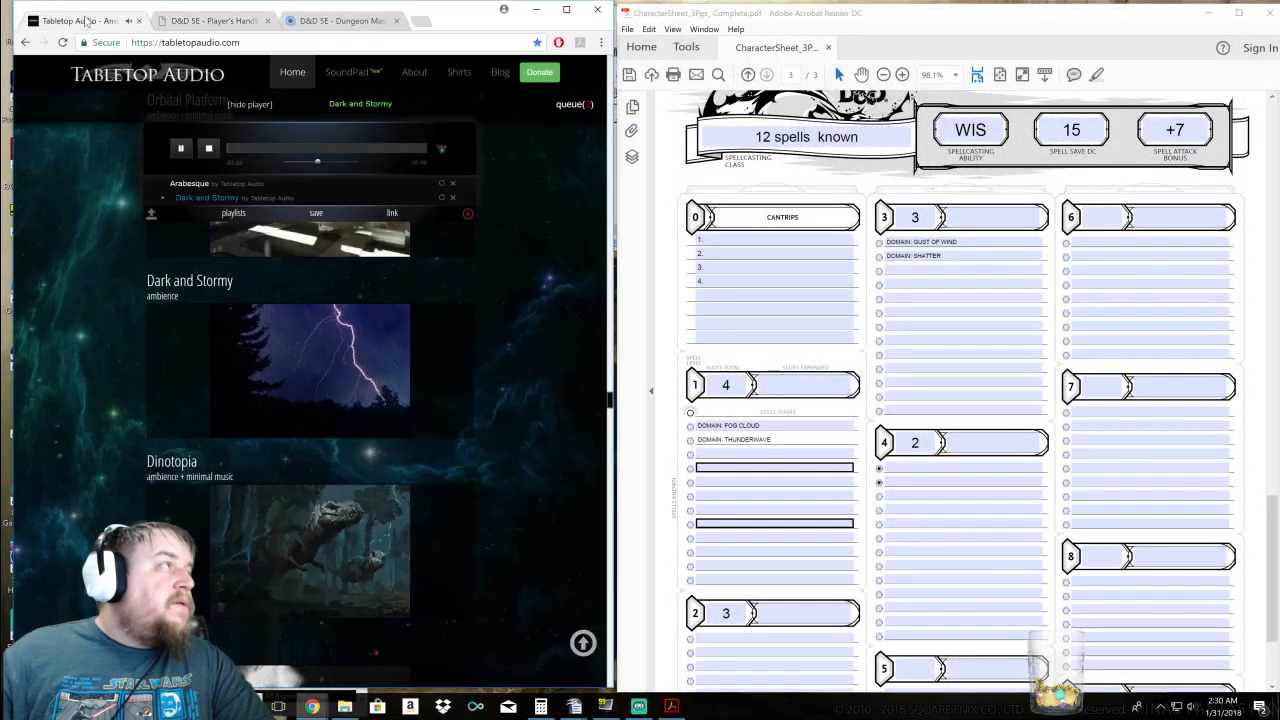
click(454, 185)
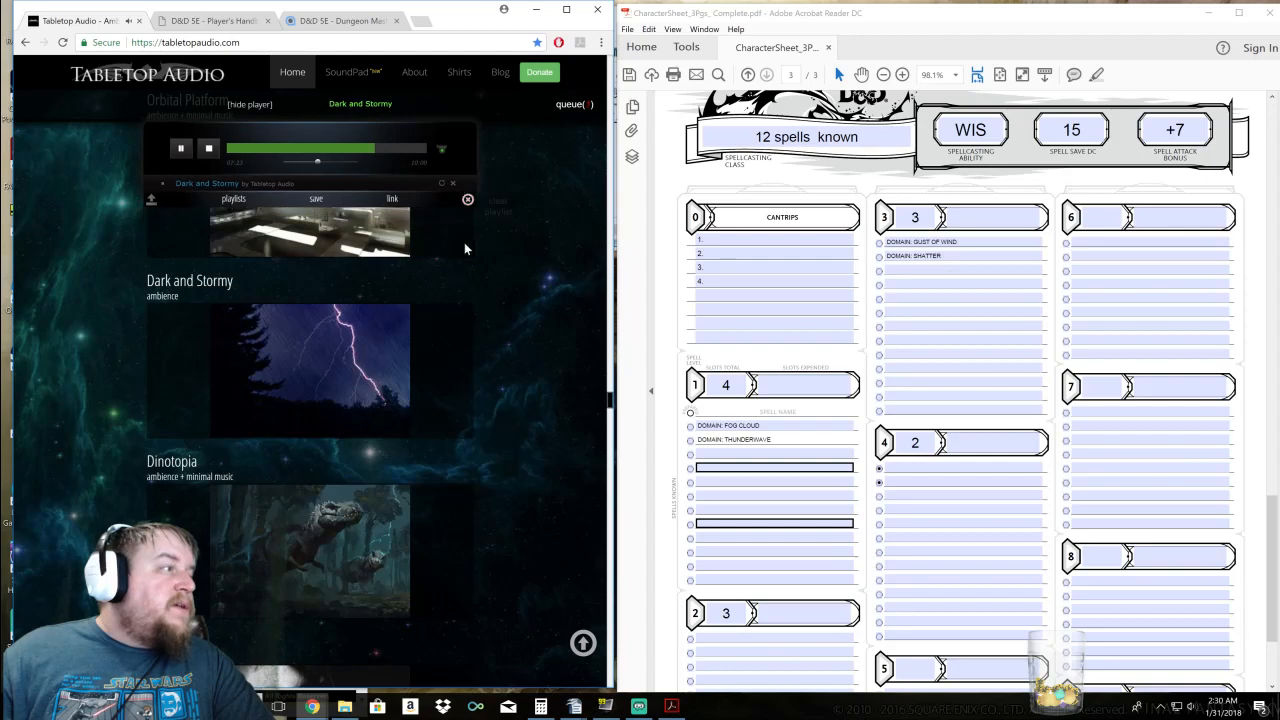
Play the Dinotopia ambience track and remove Dark and Stormy from the playlist
scroll(522, 402, down, 5)
scroll(519, 391, up, 2)
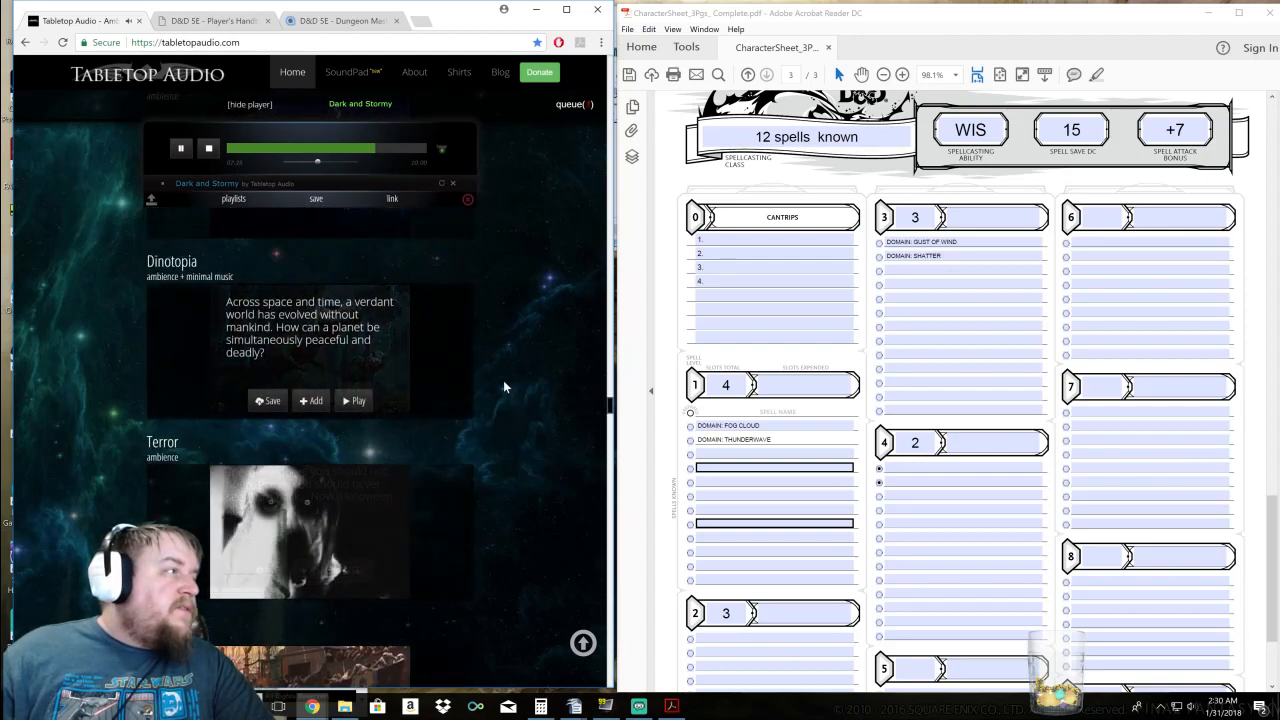
click(353, 402)
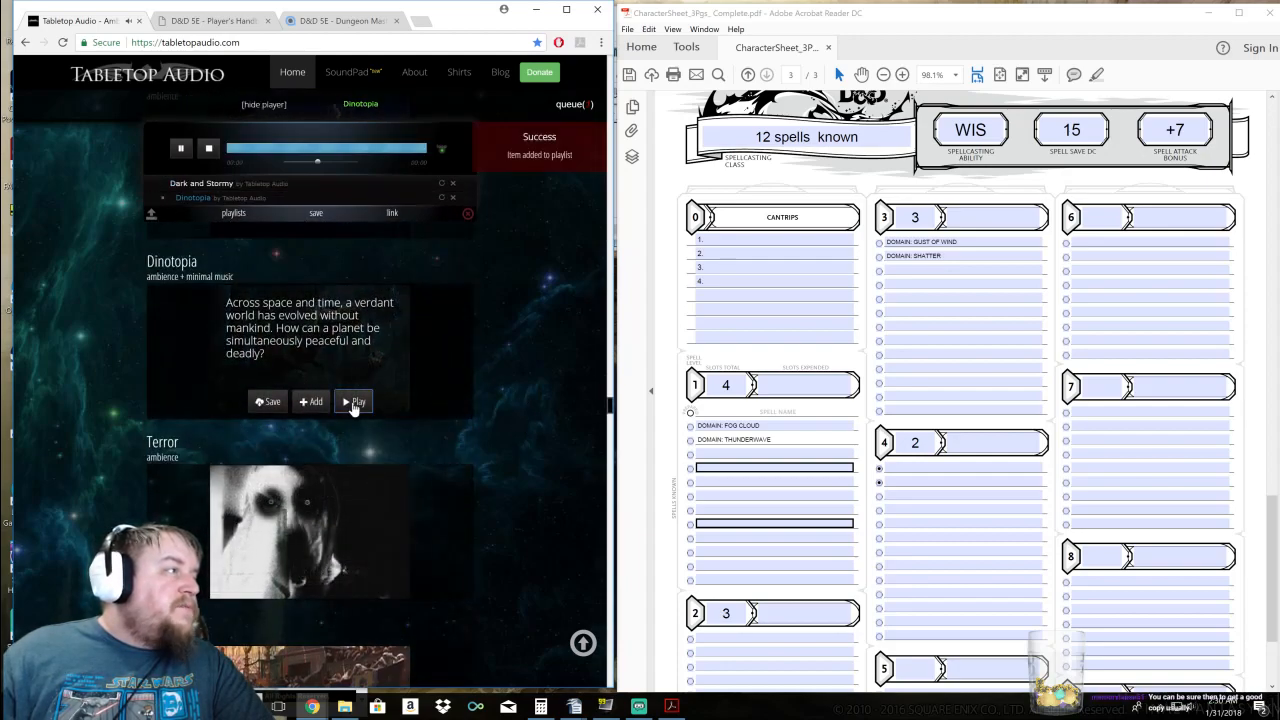
click(452, 184)
Browse further ambience tracks on Tabletop Audio, down to There be Dragons
scroll(510, 296, down, 8)
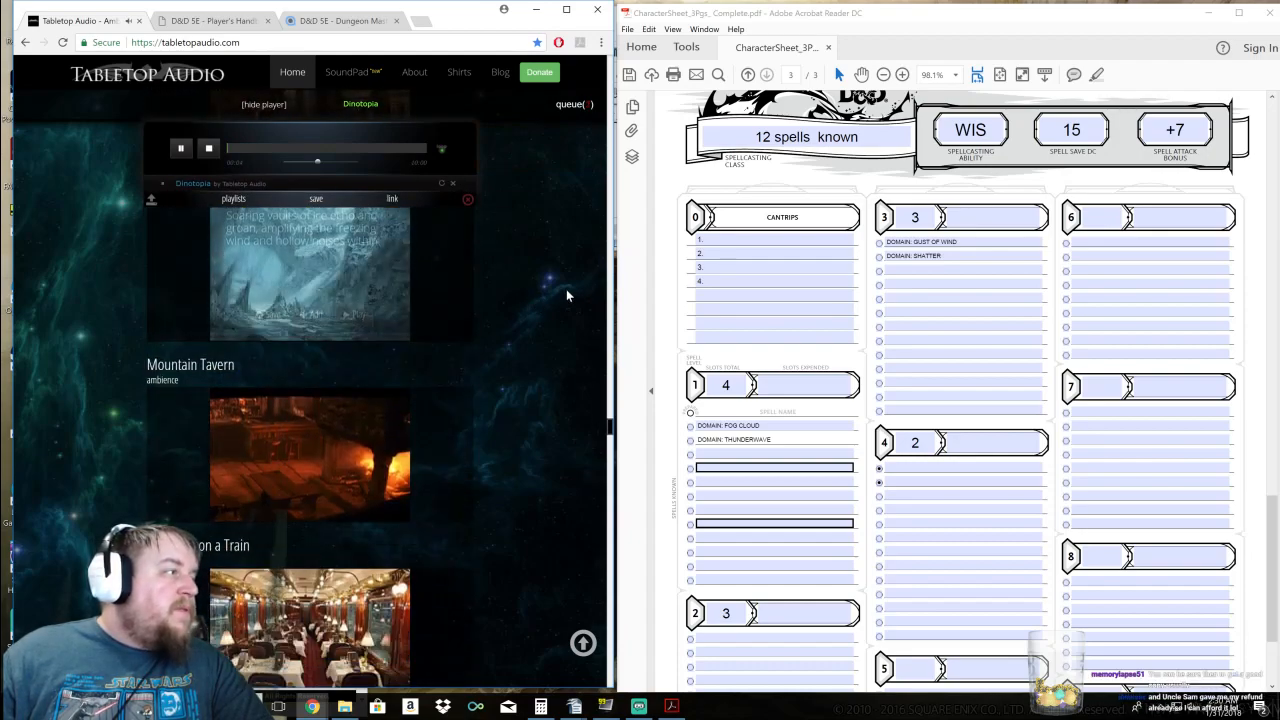
scroll(560, 300, down, 5)
scroll(566, 304, down, 2)
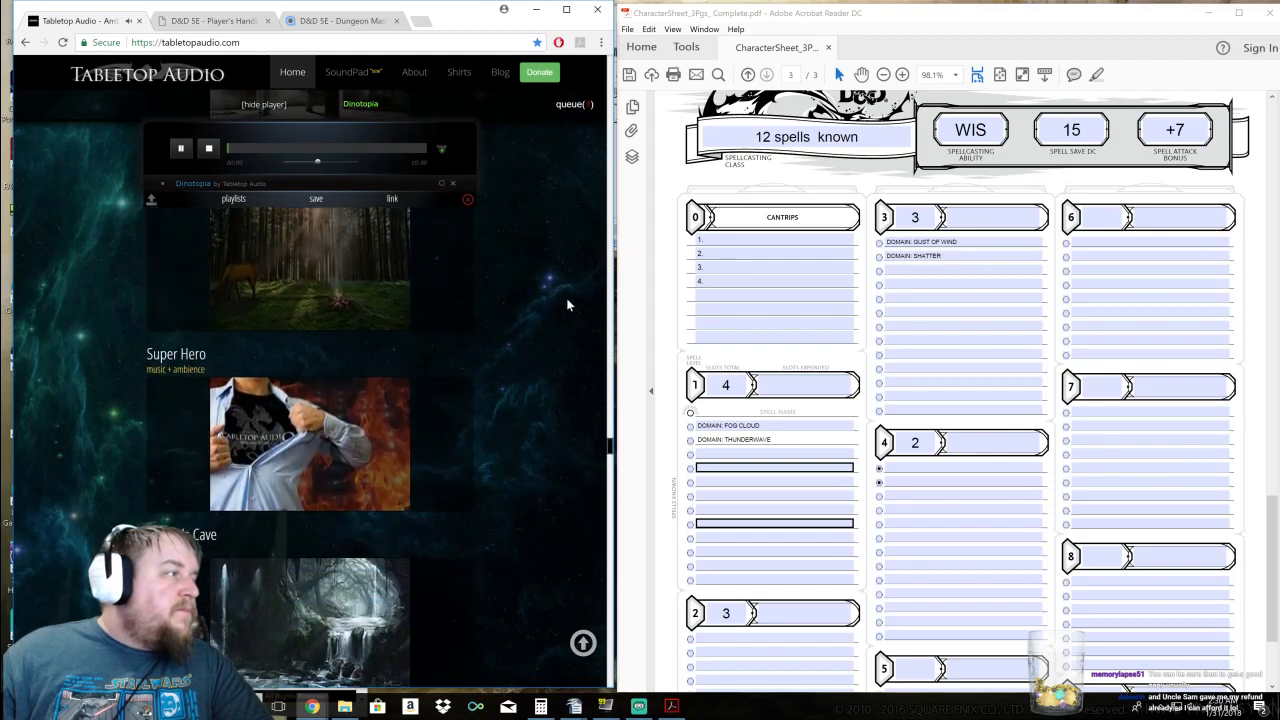
scroll(570, 304, down, 5)
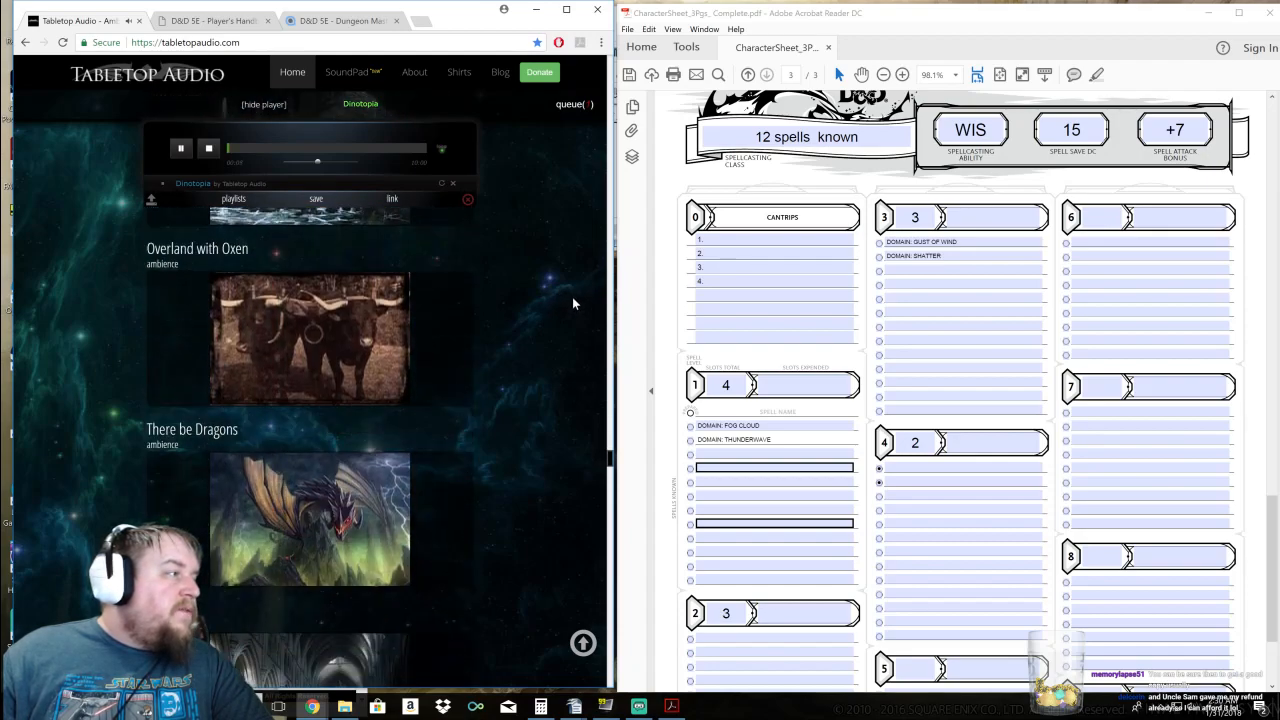
mouse_move(342, 520)
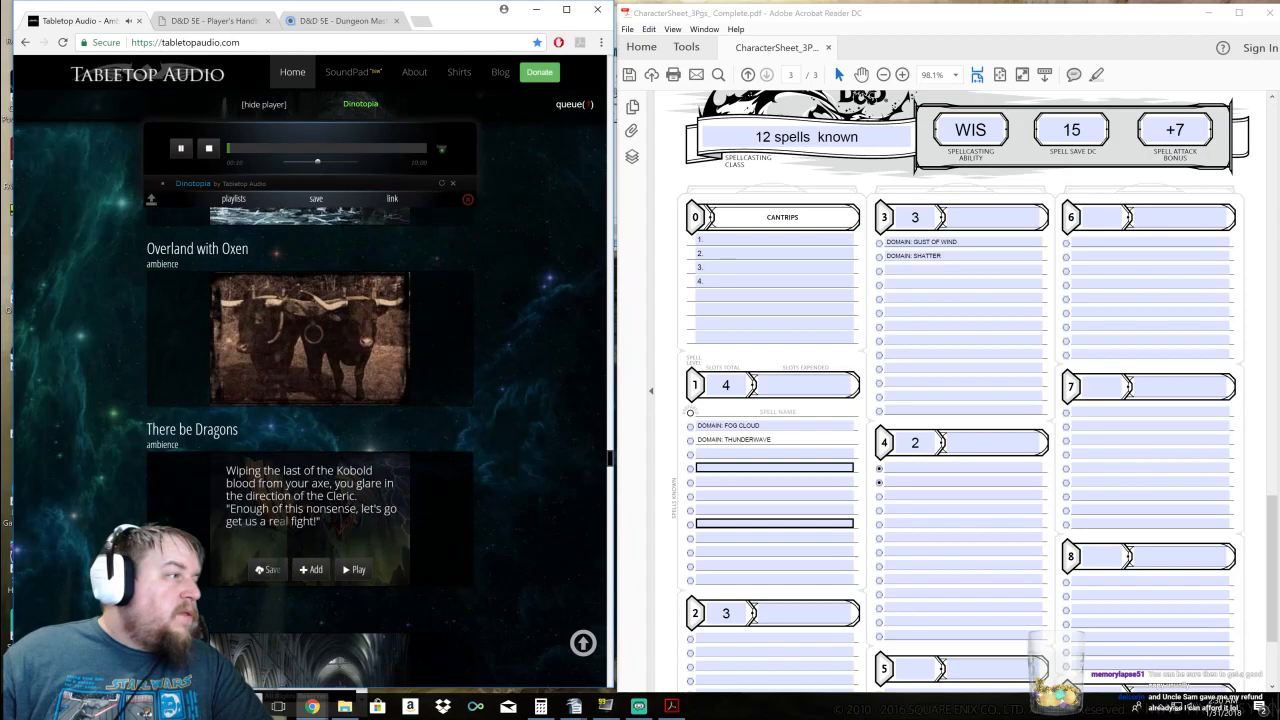
Return to the Player's Handbook and review the Cleric Spells list against the sheet's empty cantrip lines
click(806, 307)
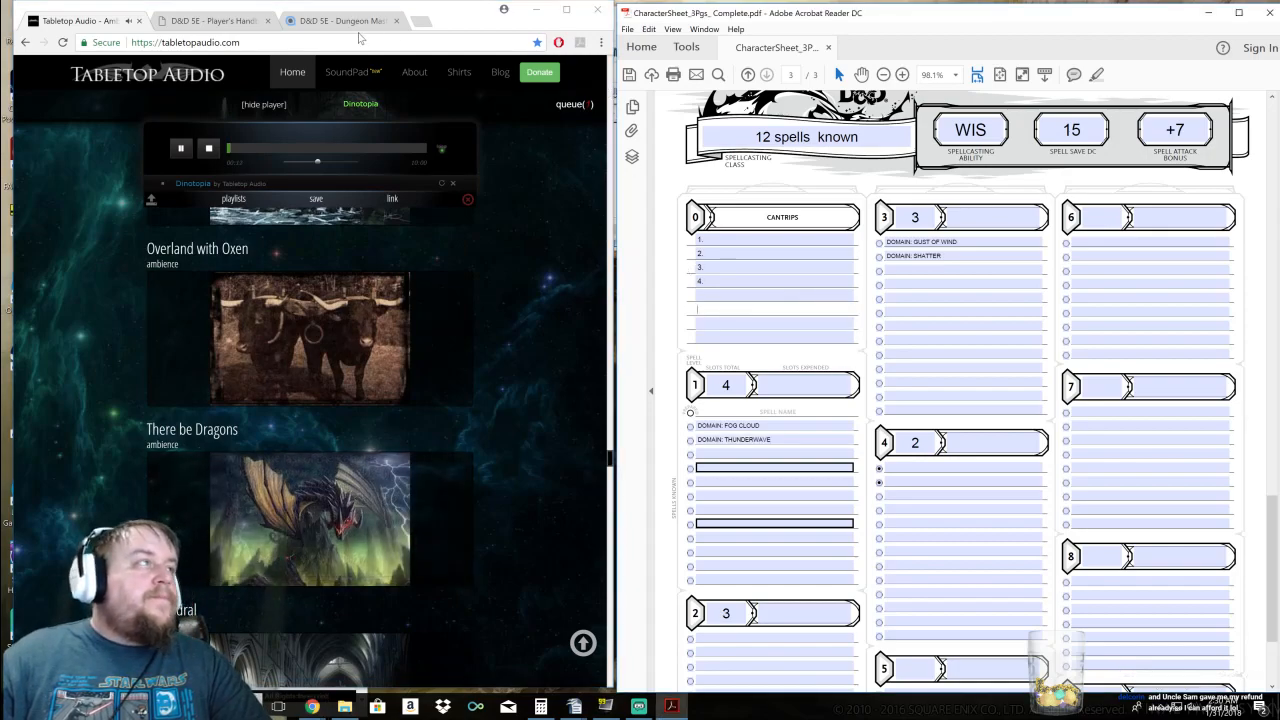
click(192, 26)
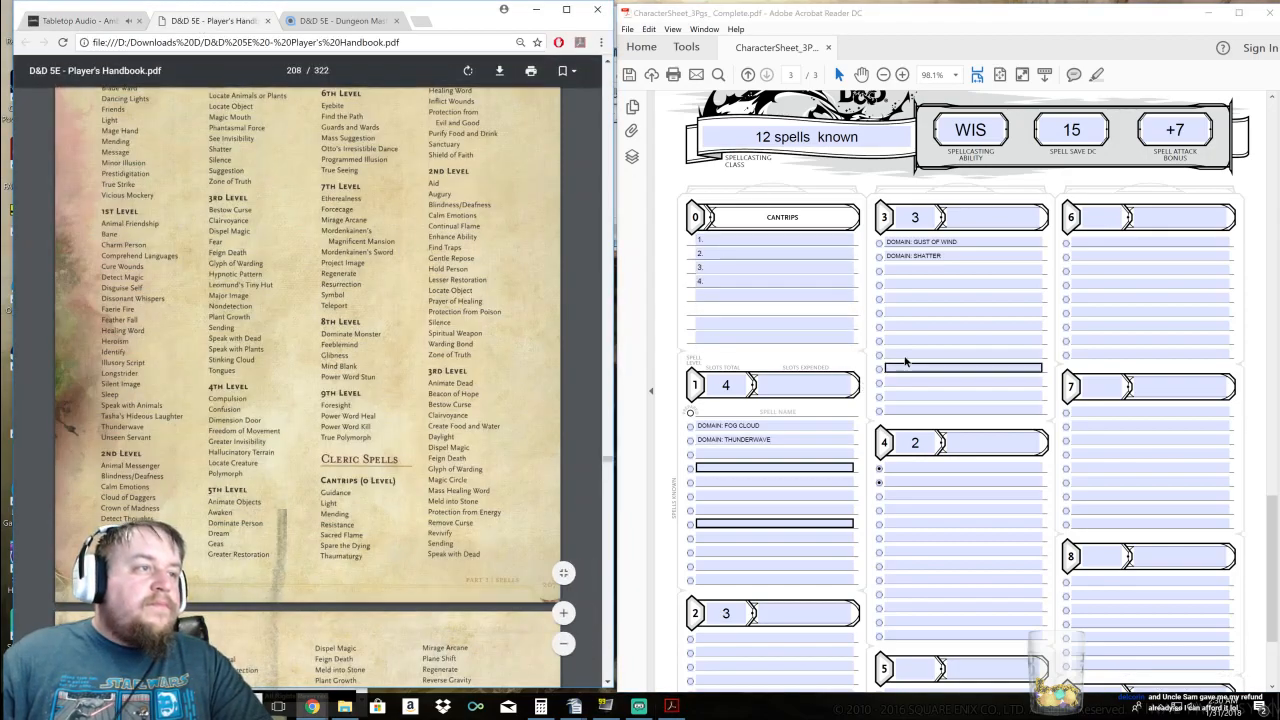
scroll(840, 480, down, 3)
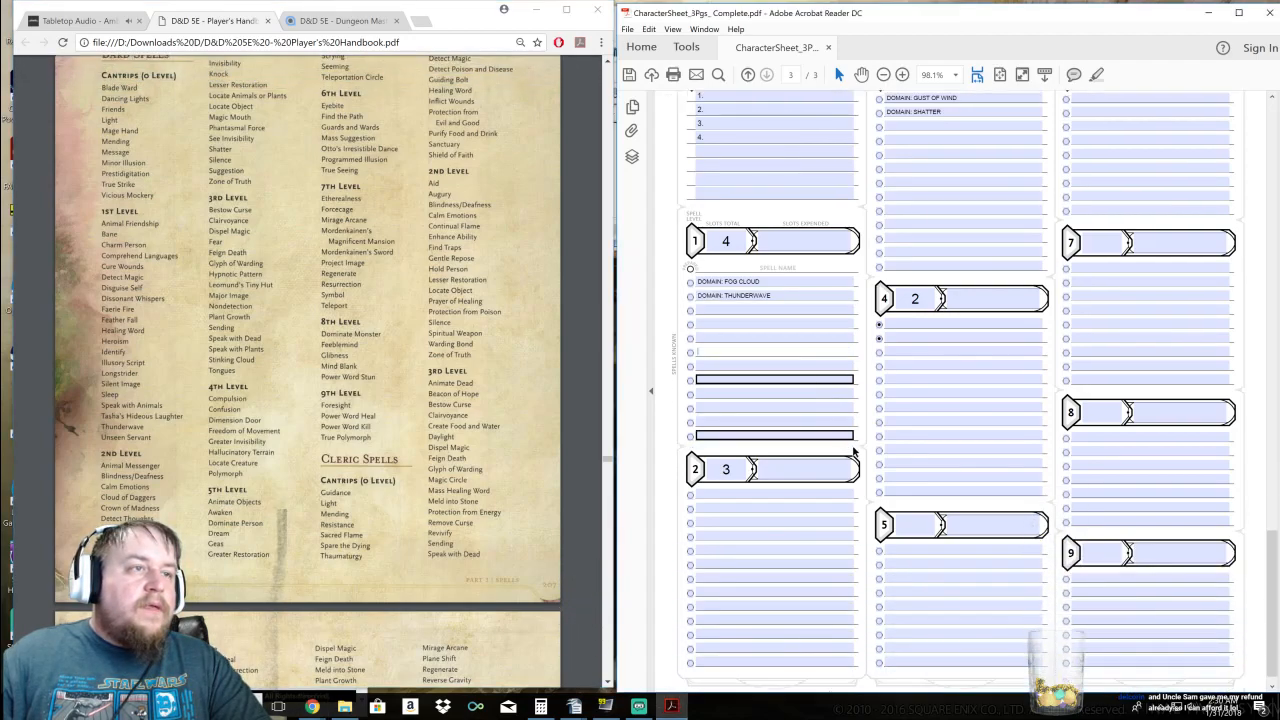
scroll(855, 452, up, 2)
scroll(419, 332, down, 3)
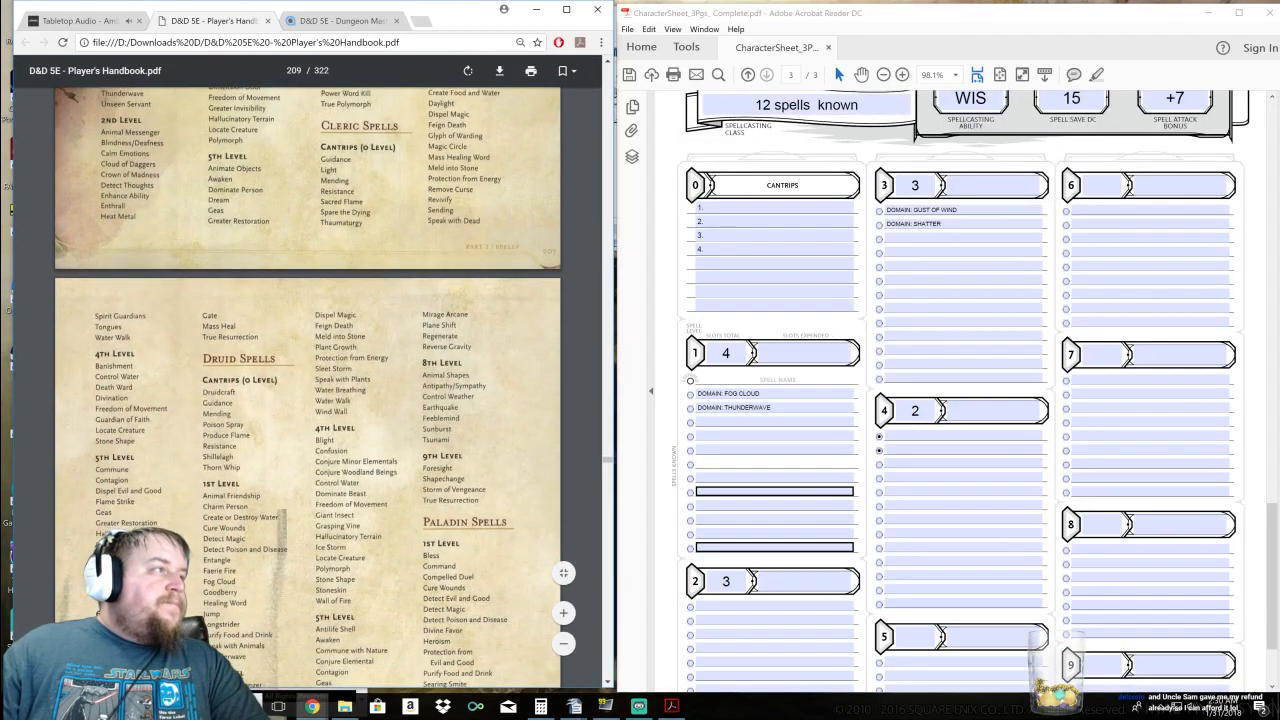
scroll(308, 380, up, 3)
click(742, 232)
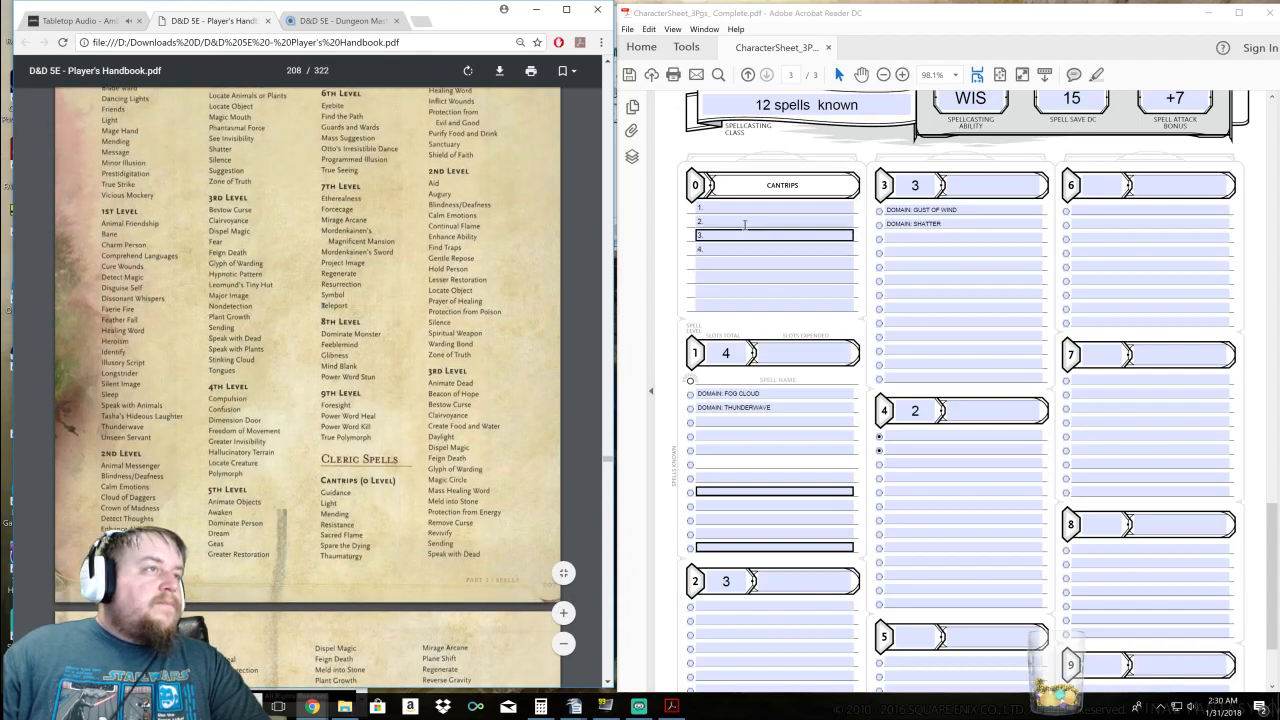
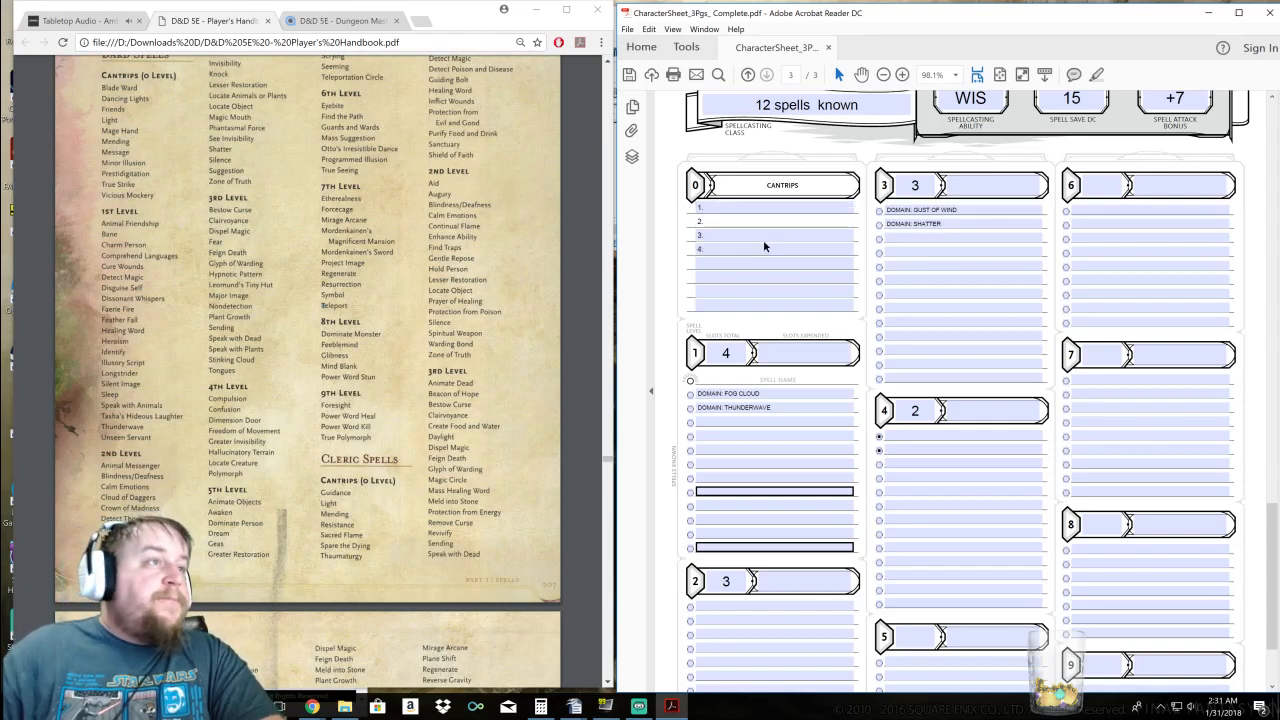
click(497, 413)
scroll(497, 413, down, 2)
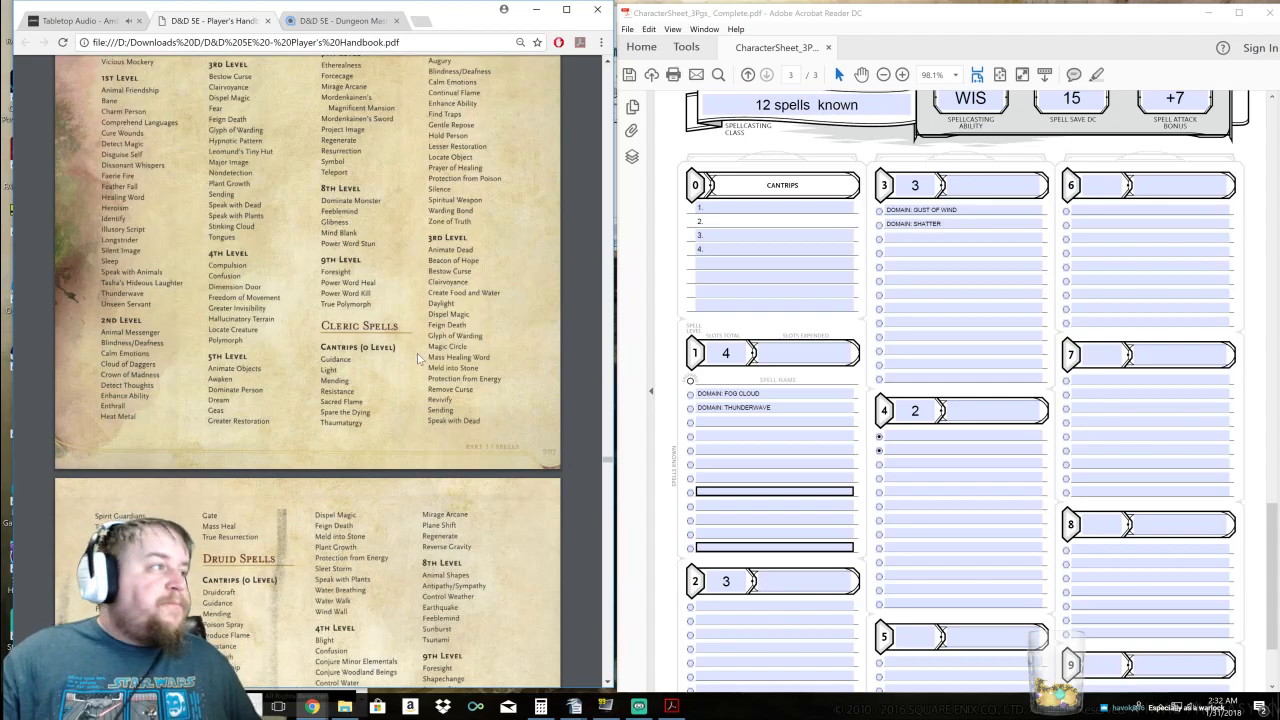
scroll(500, 347, up, 3)
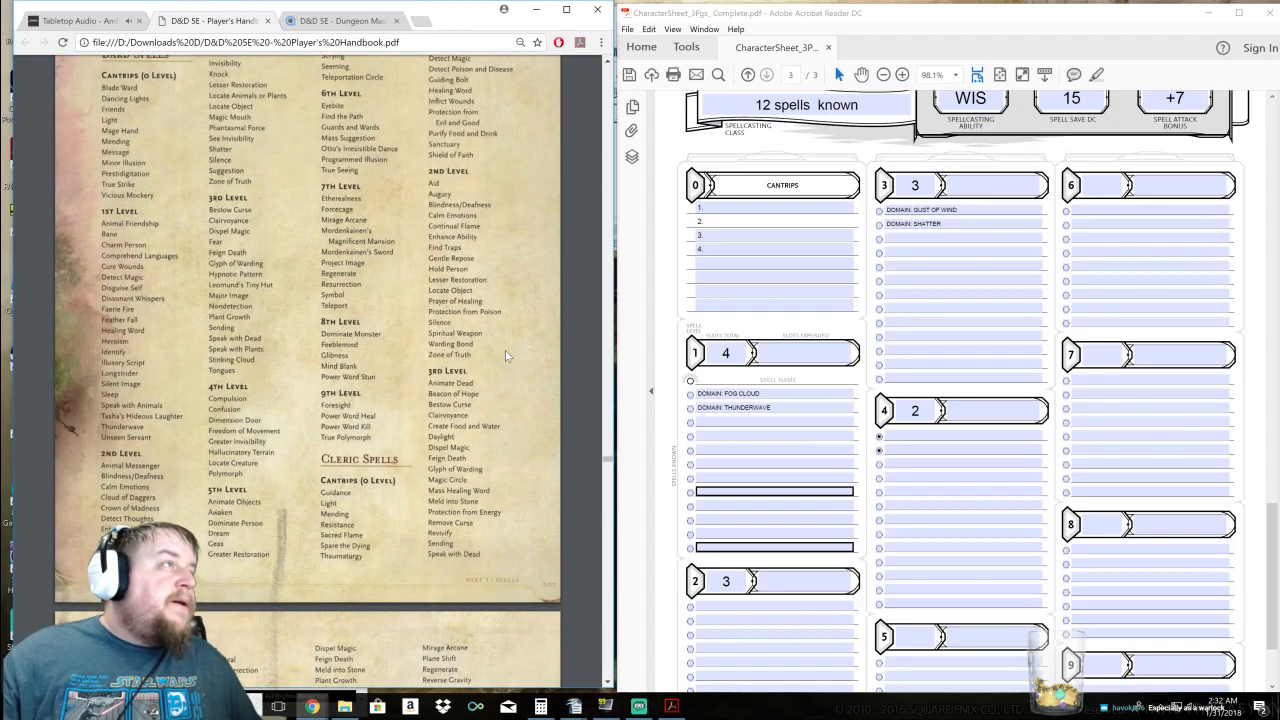
scroll(517, 358, down, 2)
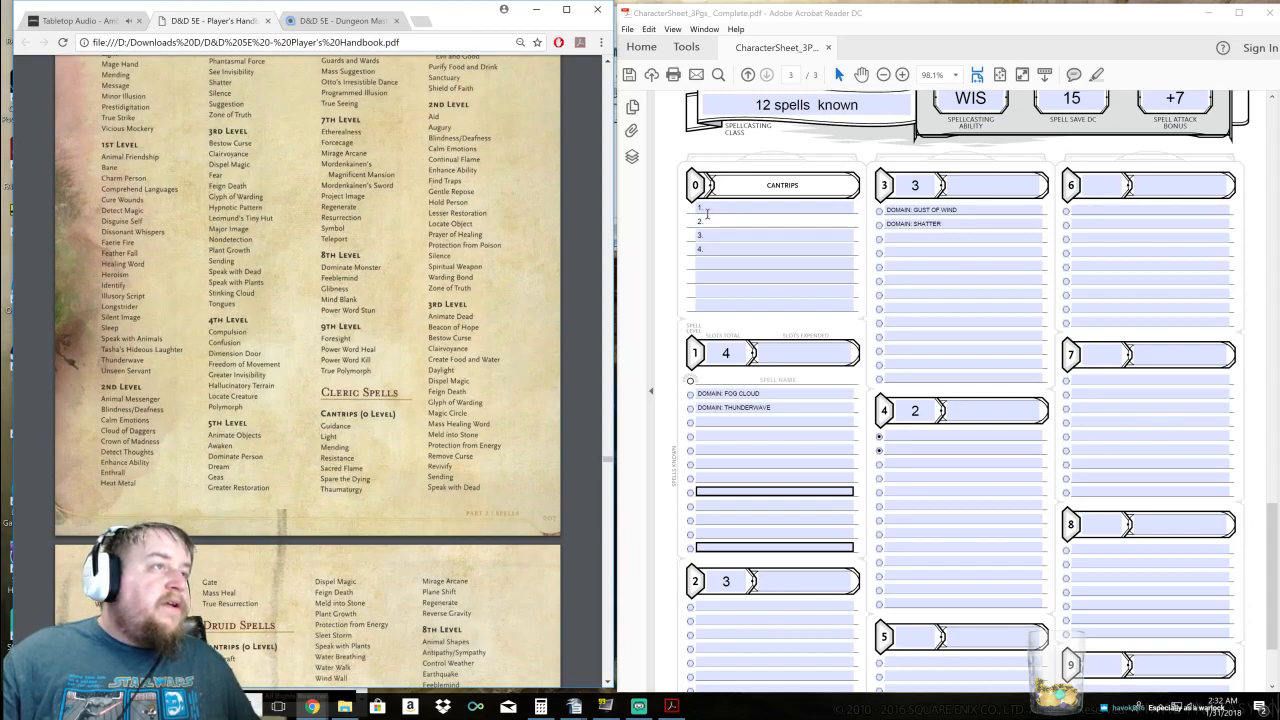
click(767, 234)
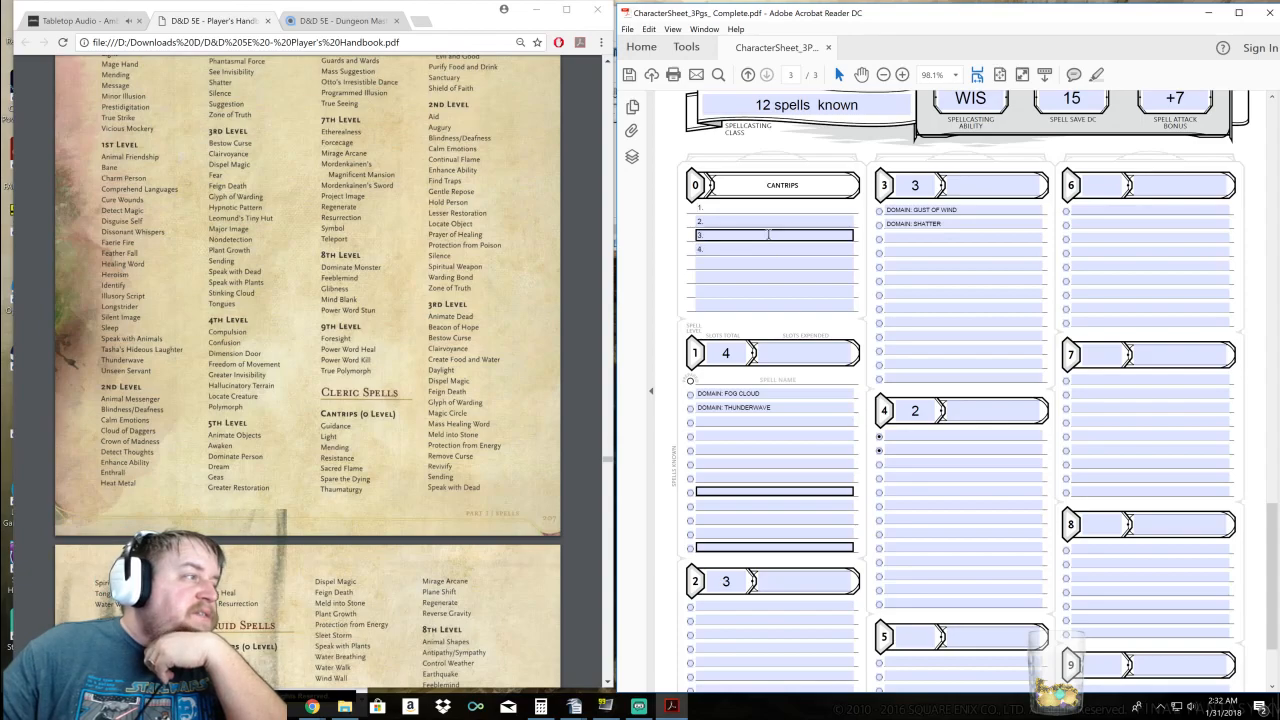
Enter Guidance on the first cantrip line of the character sheet
key(Tab)
key(Tab)
key(Tab)
key(Tab)
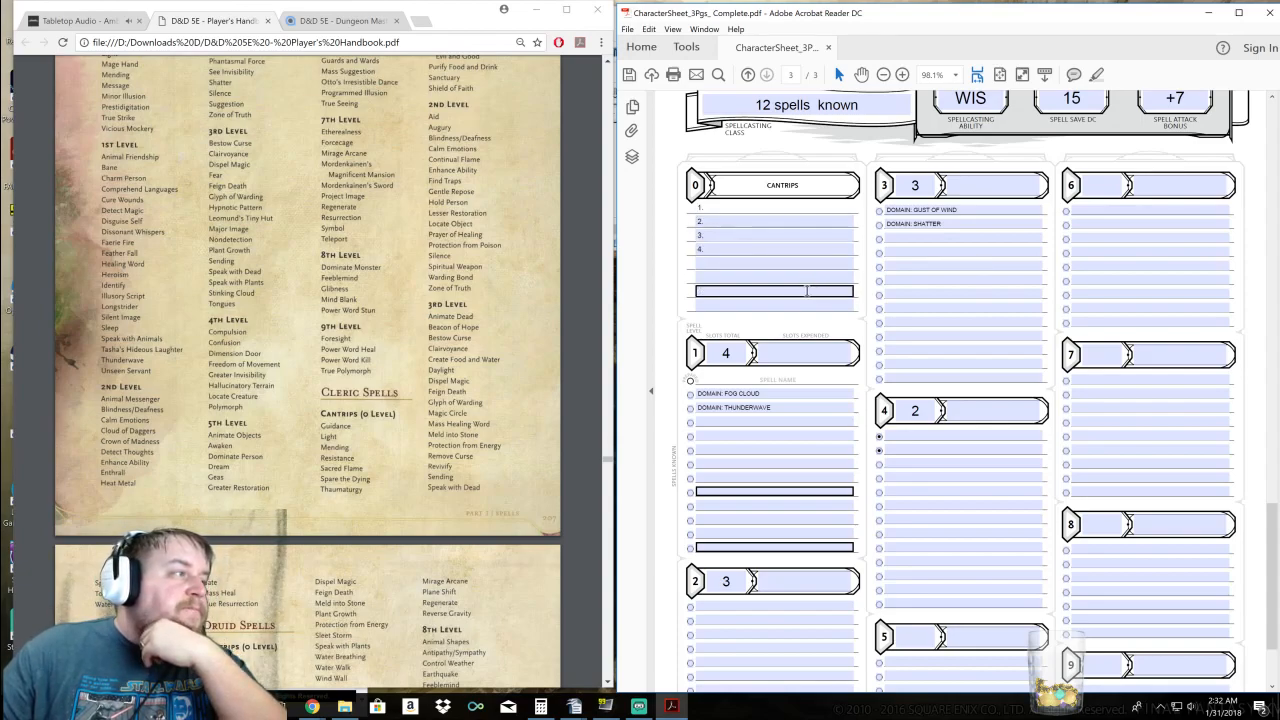
click(735, 208)
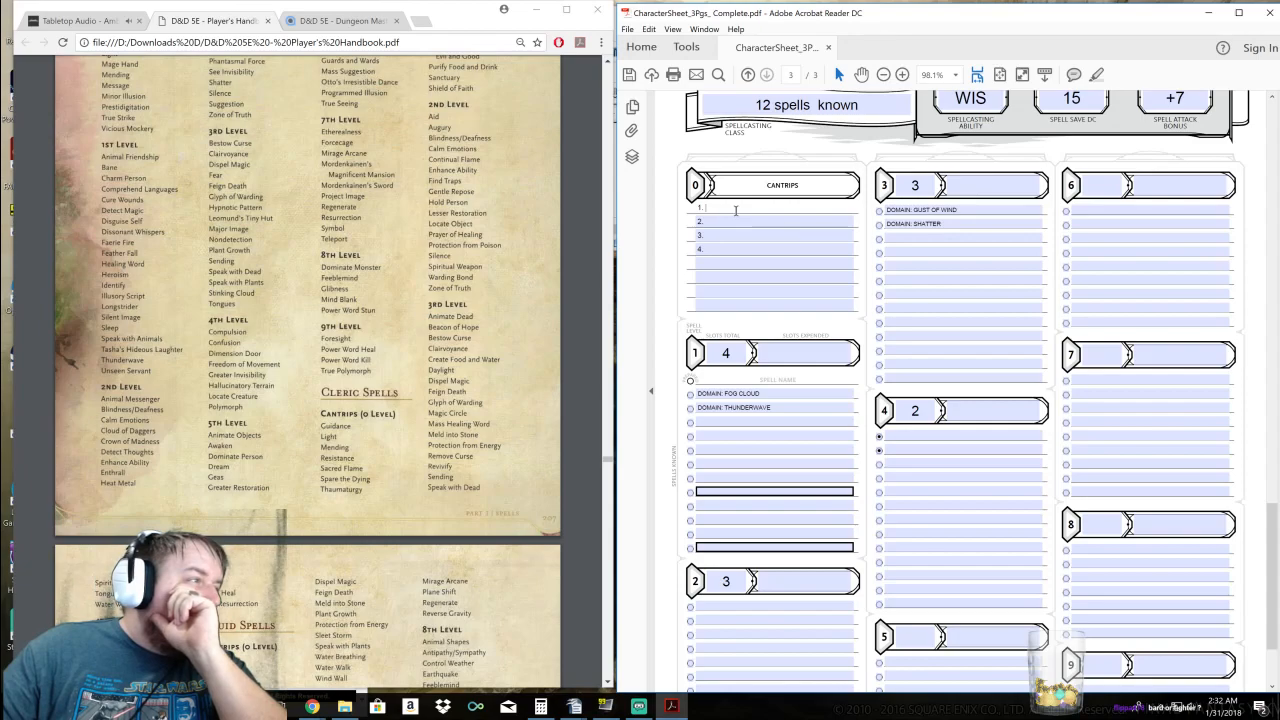
click(731, 217)
click(734, 205)
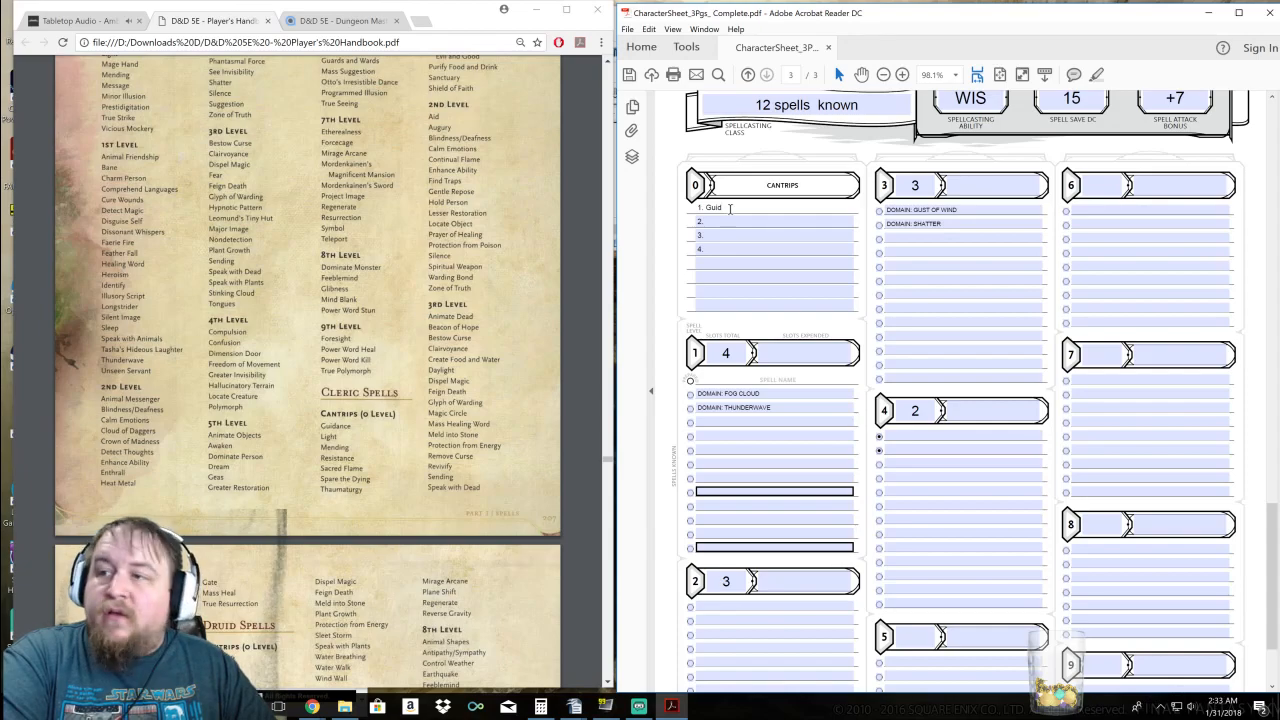
text(ance)
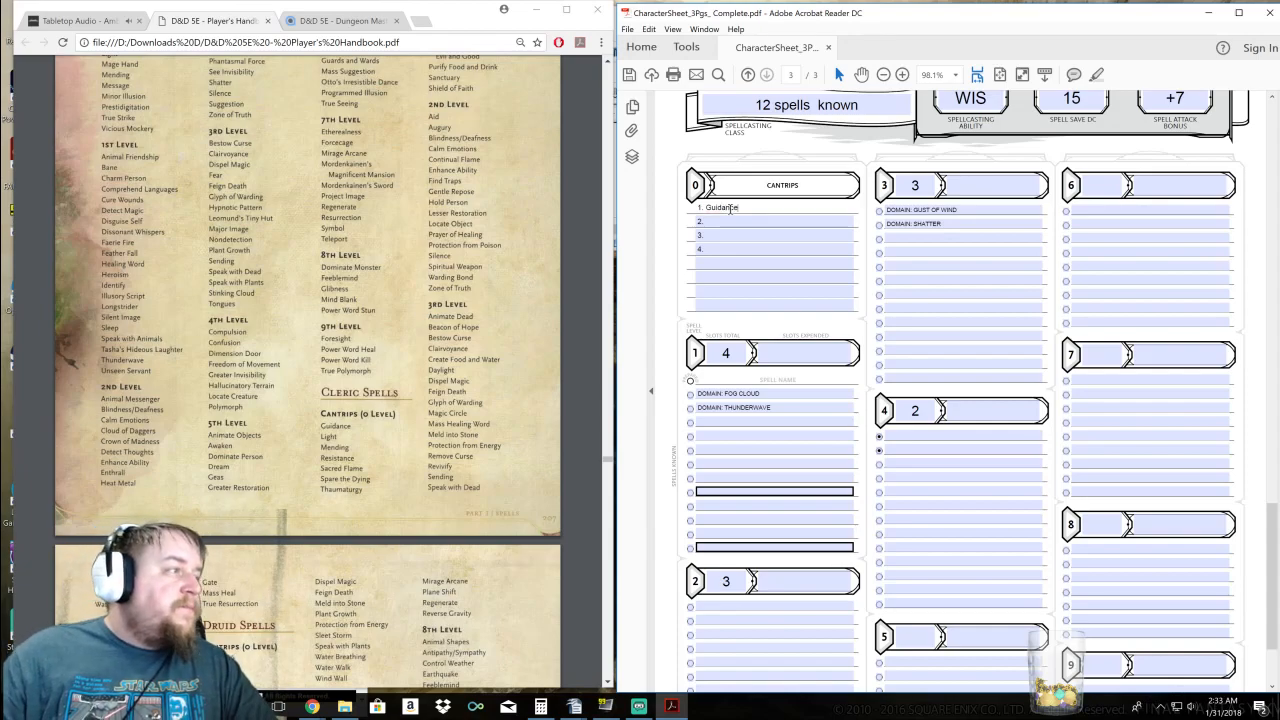
Enter Light as the second cantrip and Mending as the third
click(726, 222)
text(L)
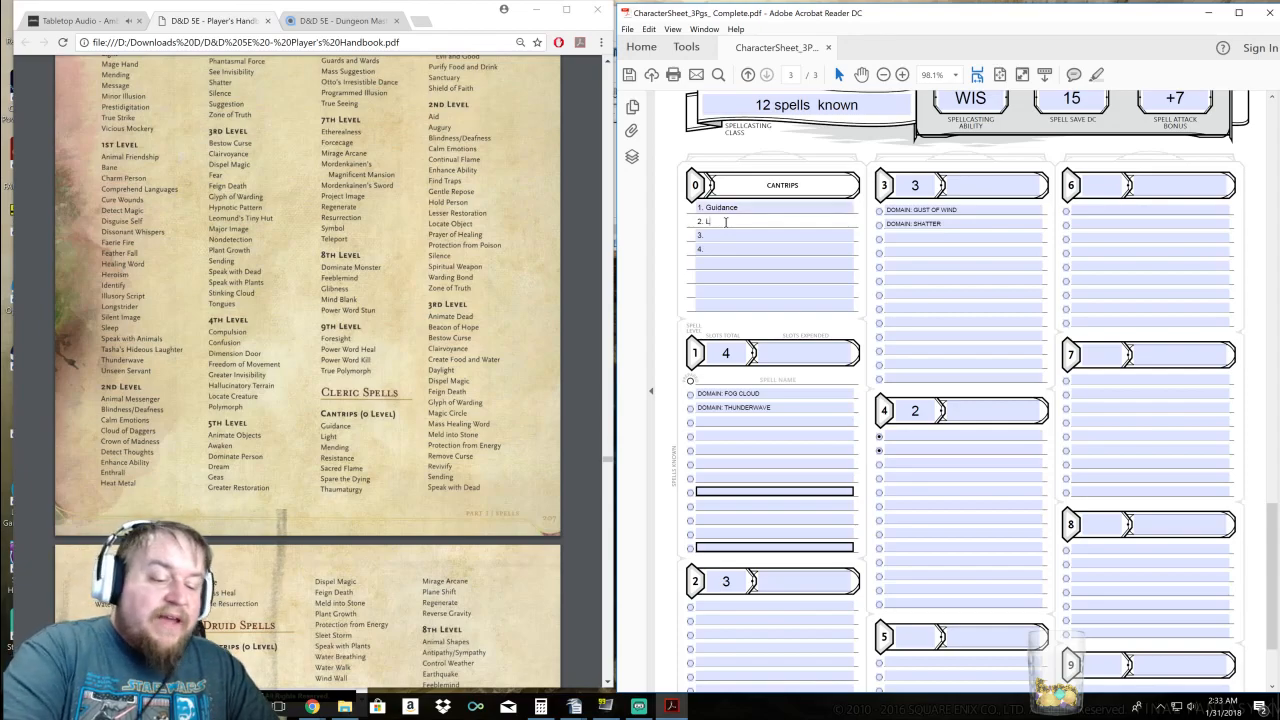
text(ight)
click(737, 235)
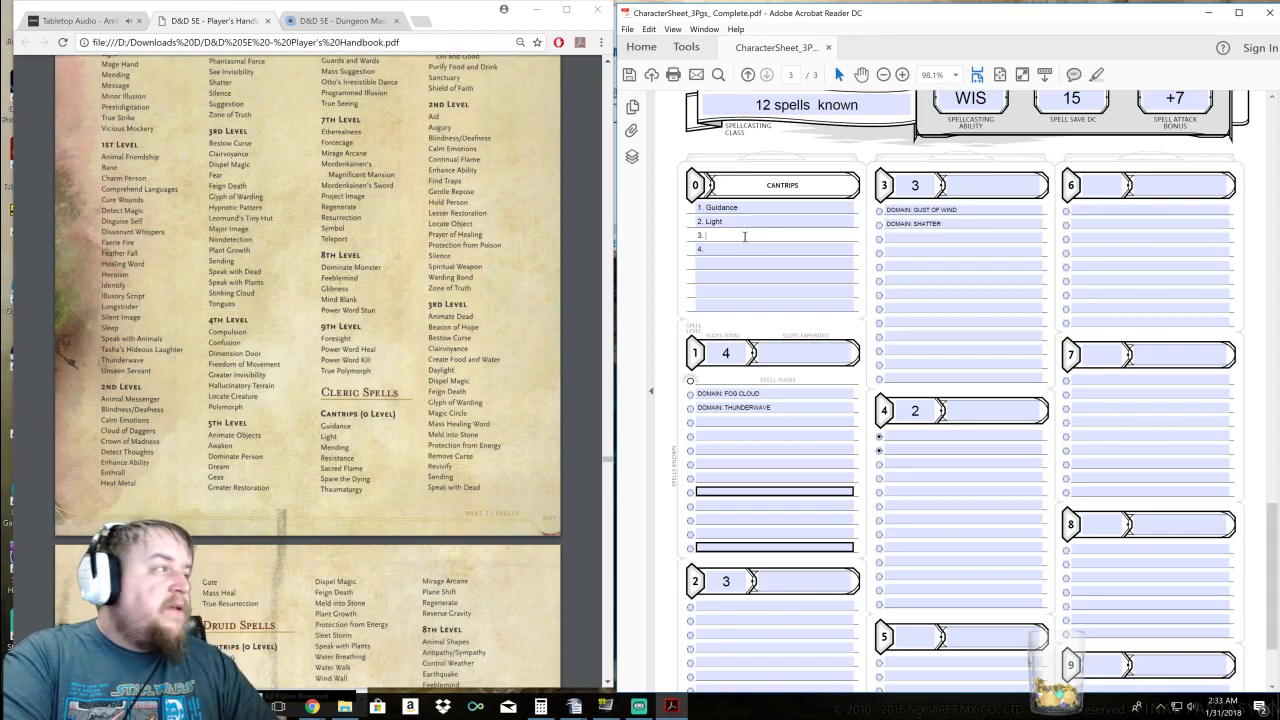
text(Mending)
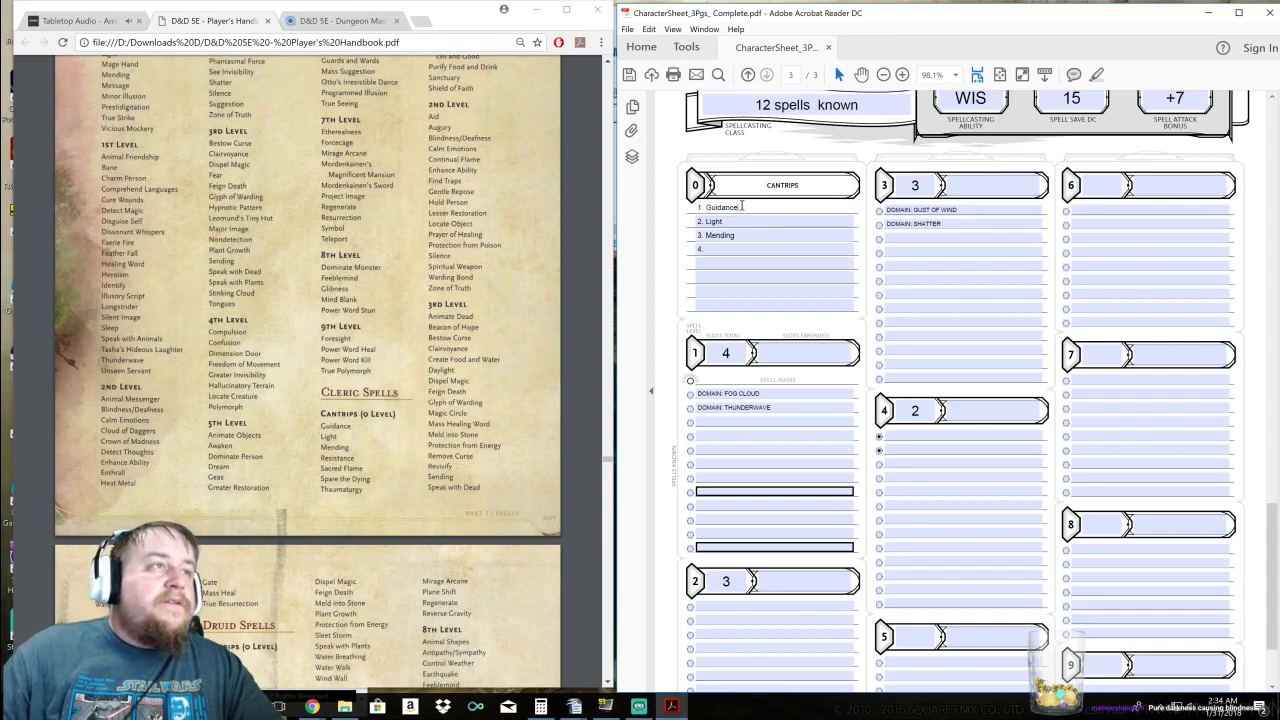
Replace the second cantrip with Mending
key(BackSpace)
key(BackSpace)
key(BackSpace)
key(BackSpace)
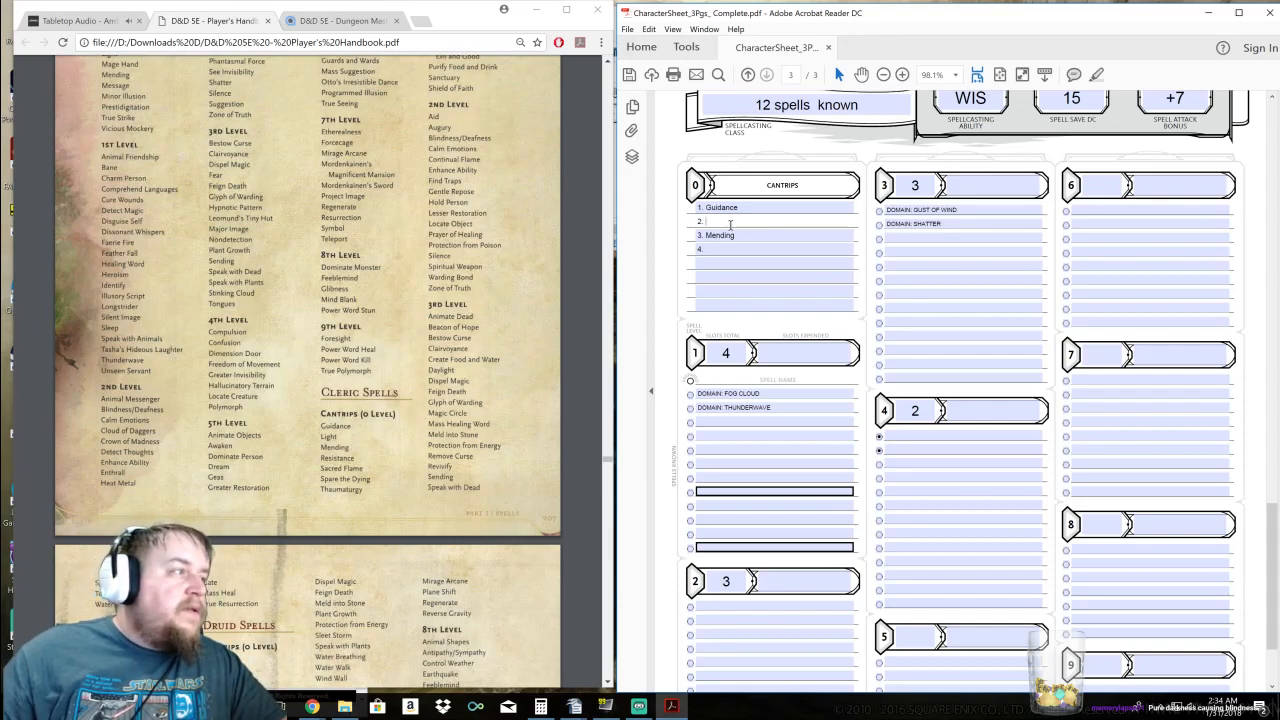
text(Mending)
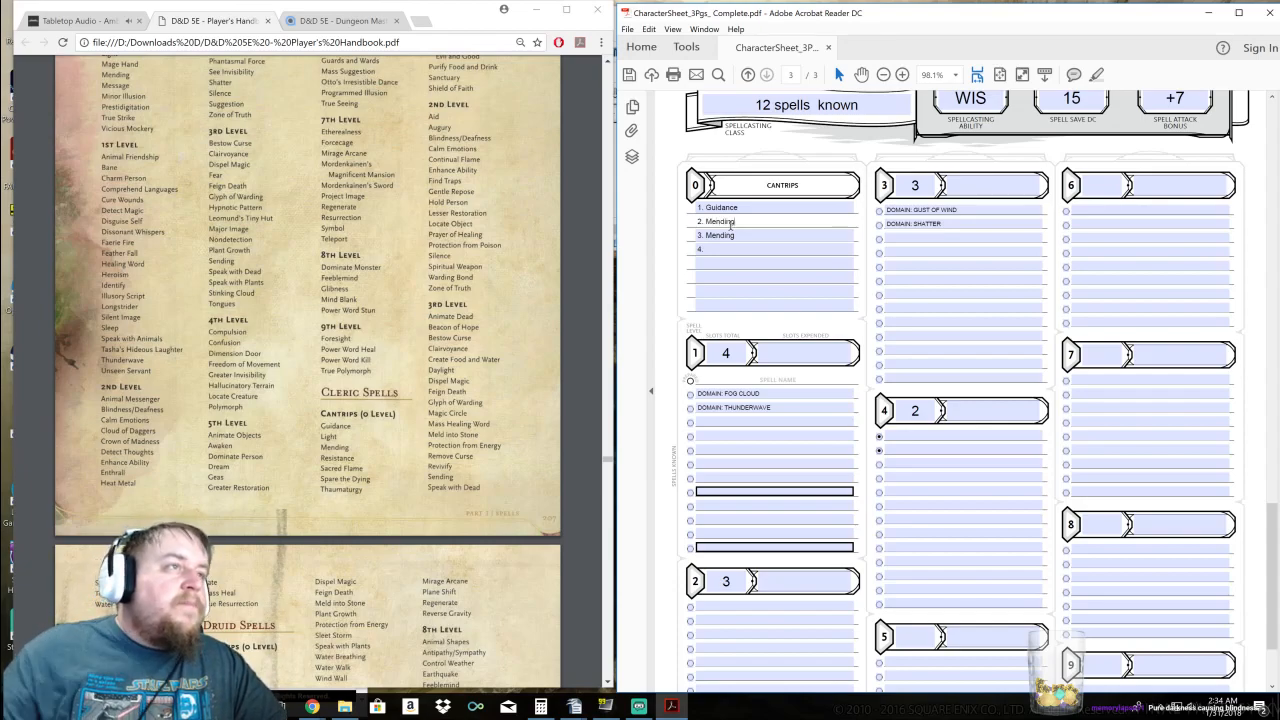
Replace the duplicate entry on the third cantrip line with Resistance
key(BackSpace)
key(BackSpace)
key(BackSpace)
key(BackSpace)
key(BackSpace)
key(BackSpace)
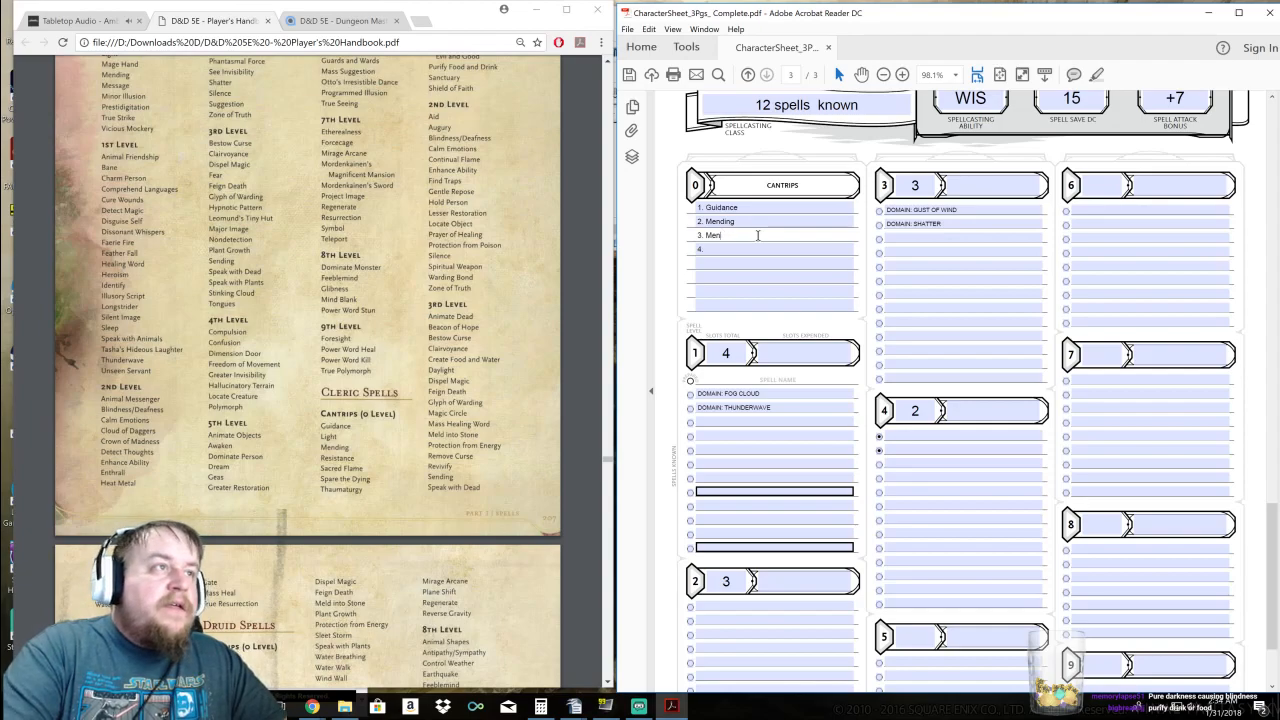
text(Resistance)
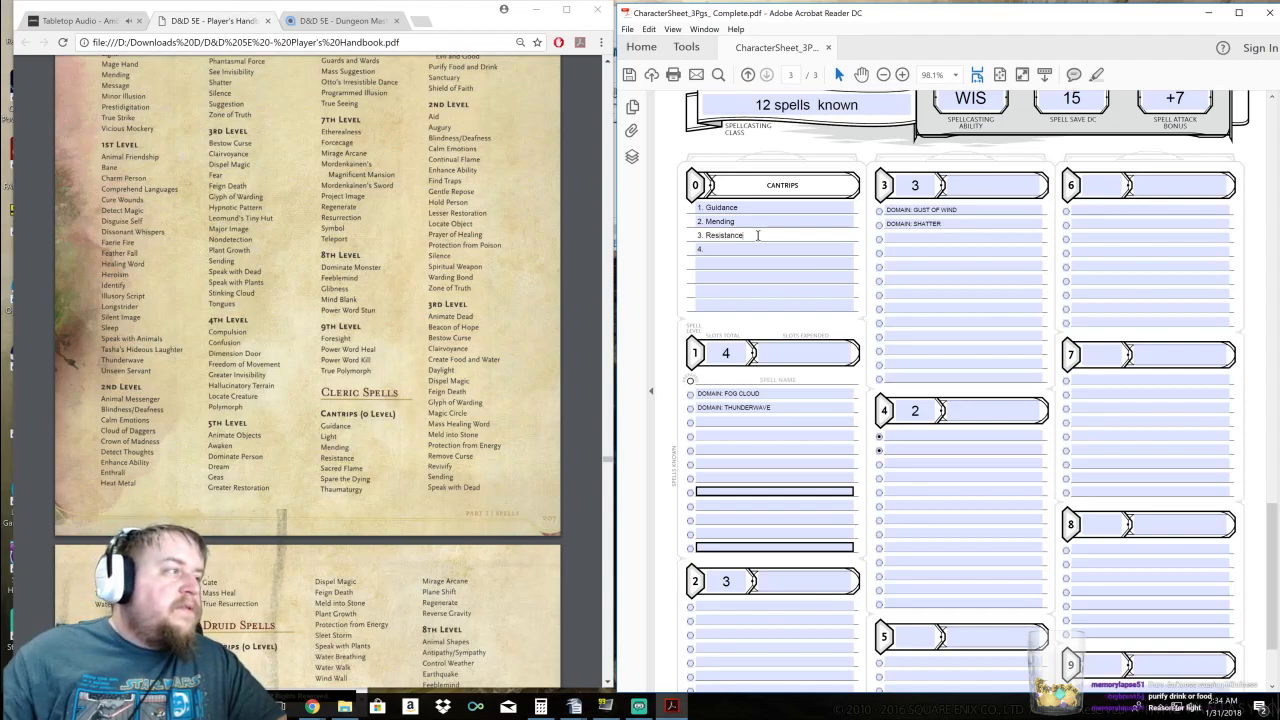
Enter Spare the Dying on the fourth cantrip line
click(772, 259)
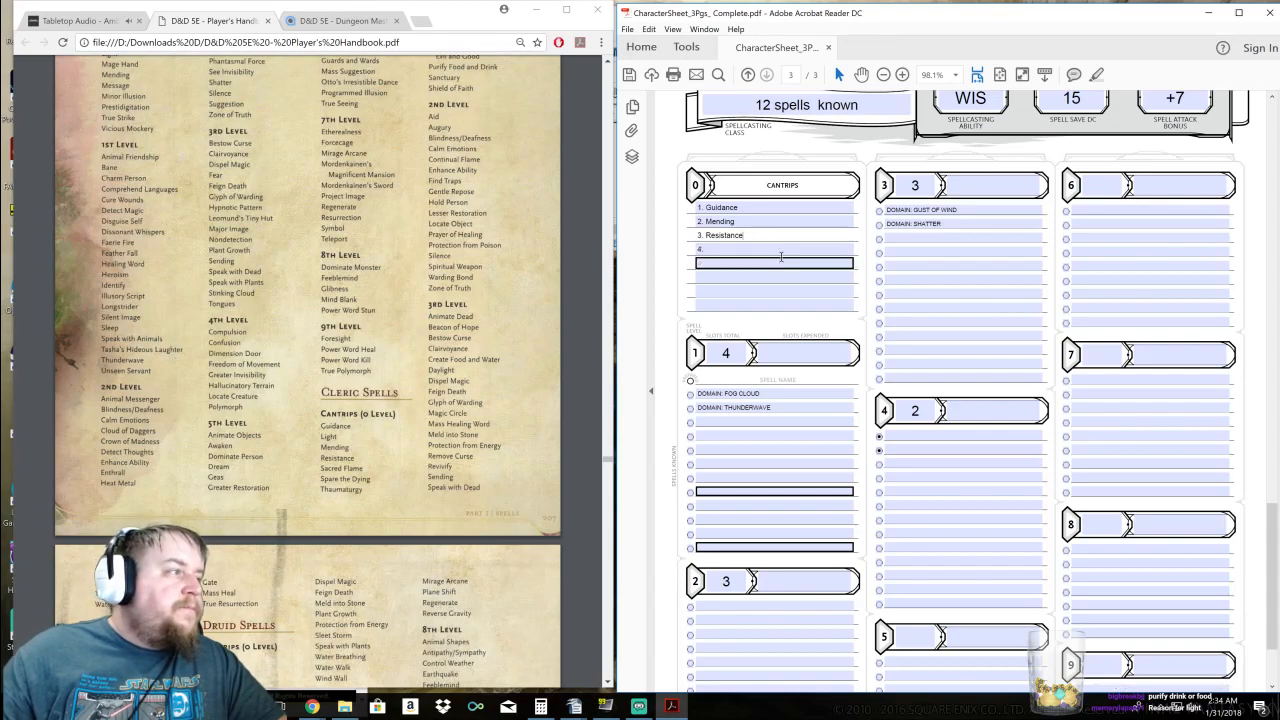
click(763, 249)
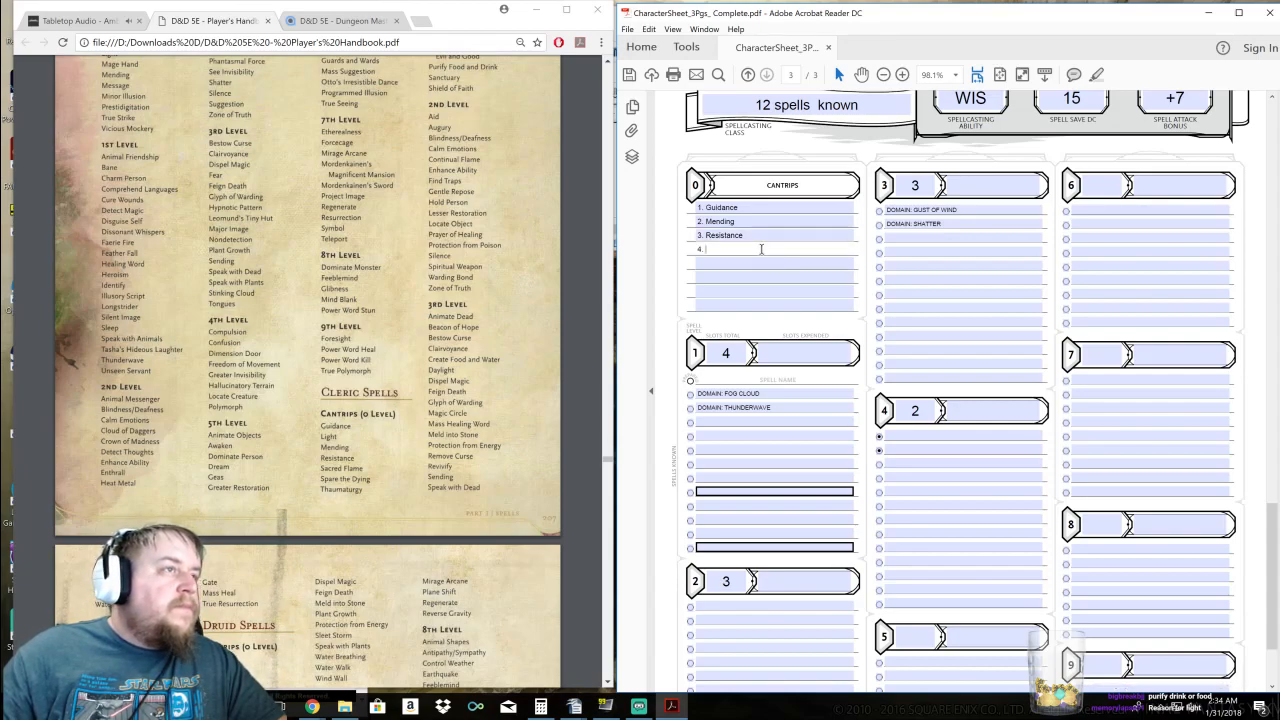
text(Spare the)
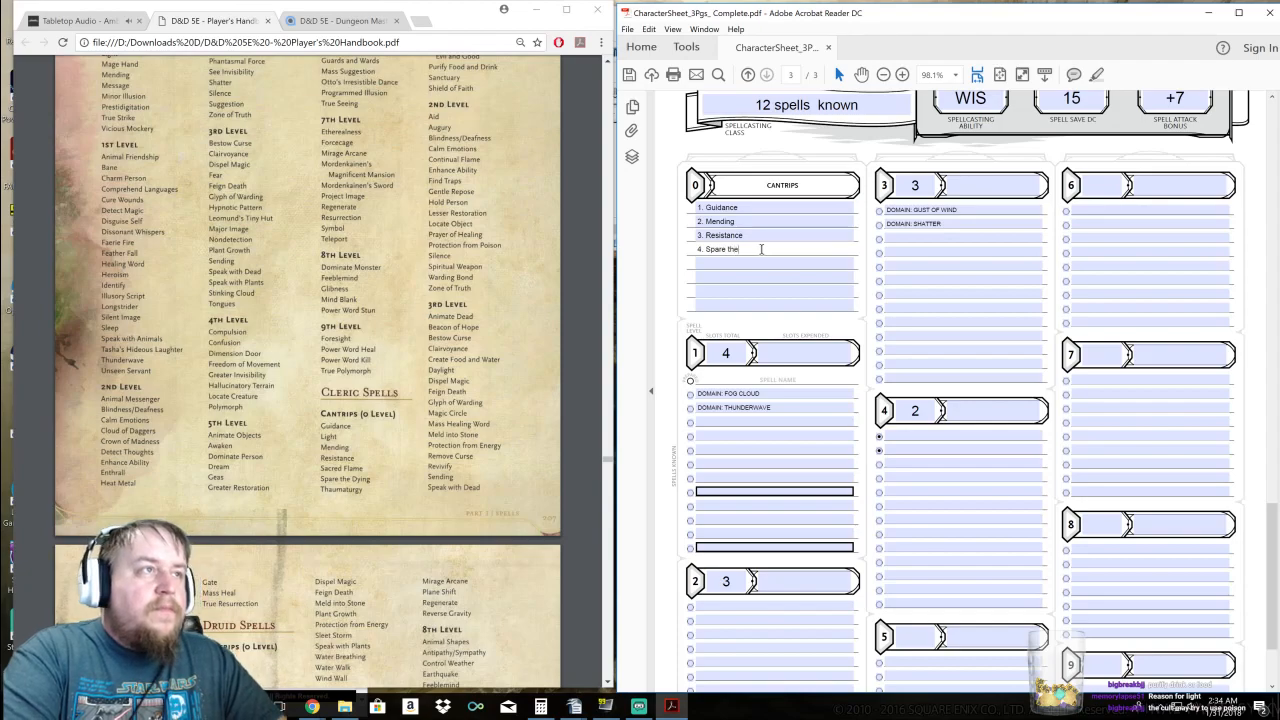
text( Dying)
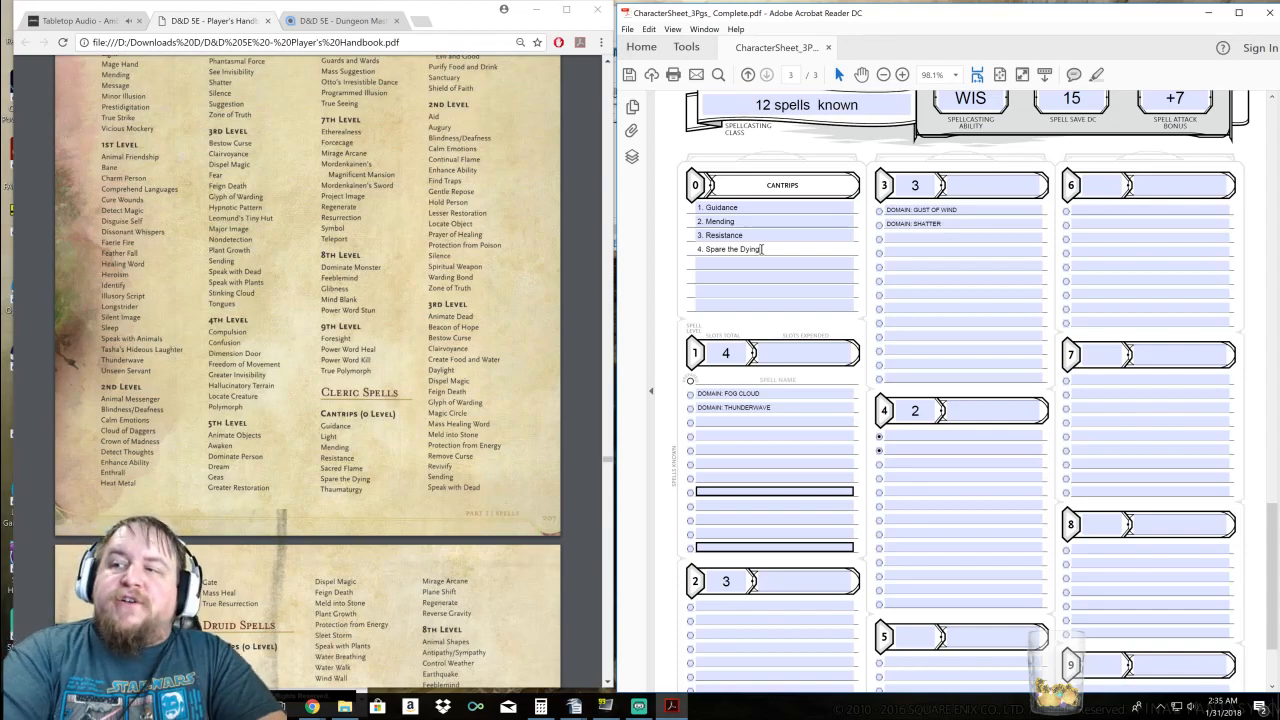
click(743, 260)
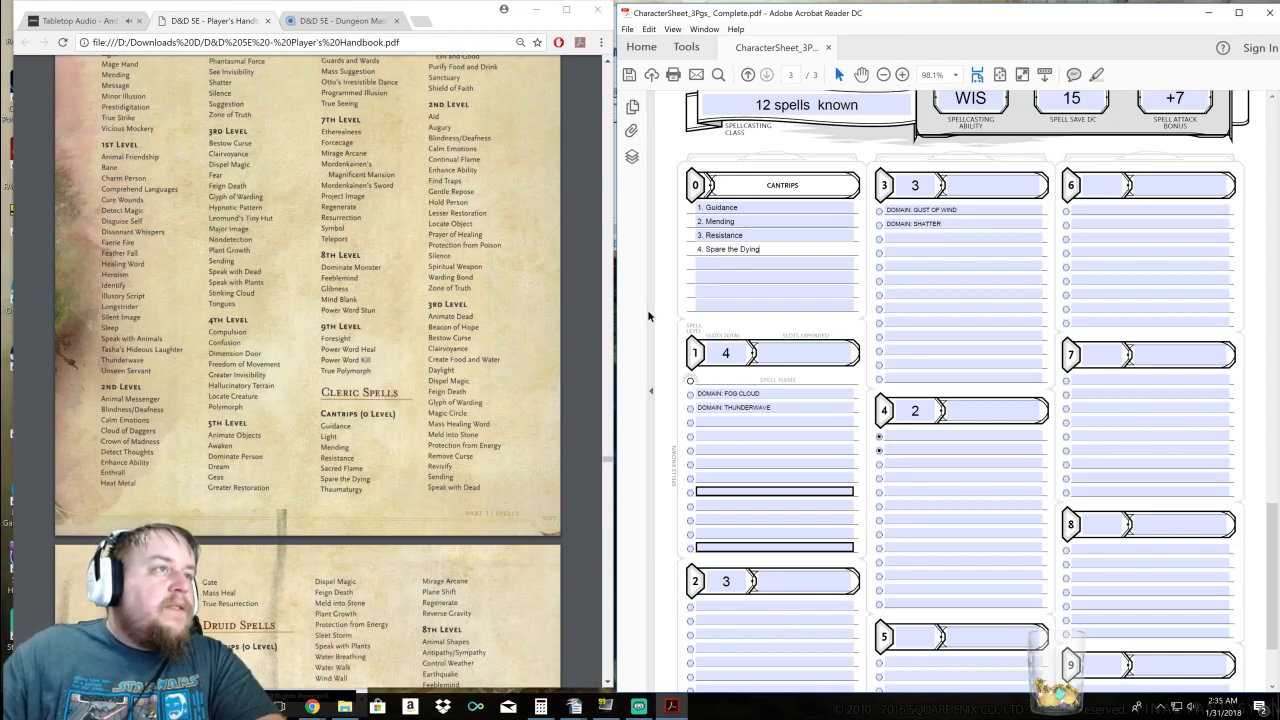
scroll(768, 335, down, 2)
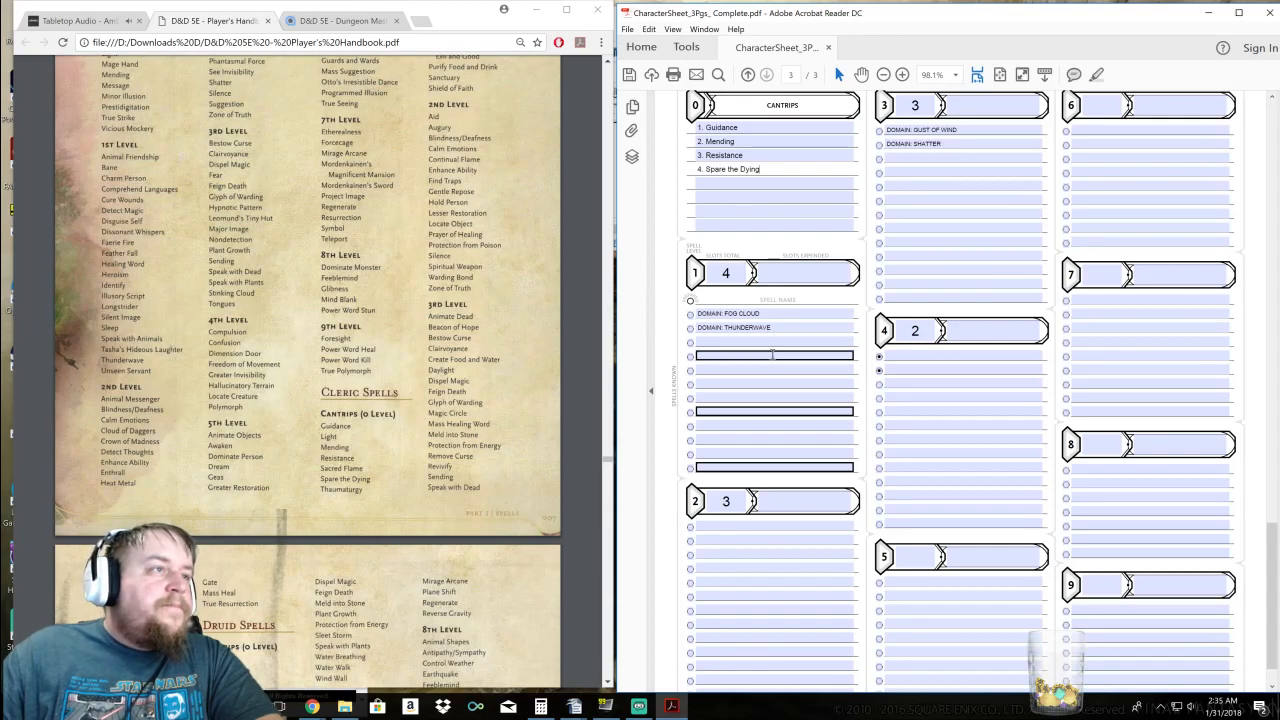
scroll(800, 345, up, 2)
scroll(830, 330, up, 1)
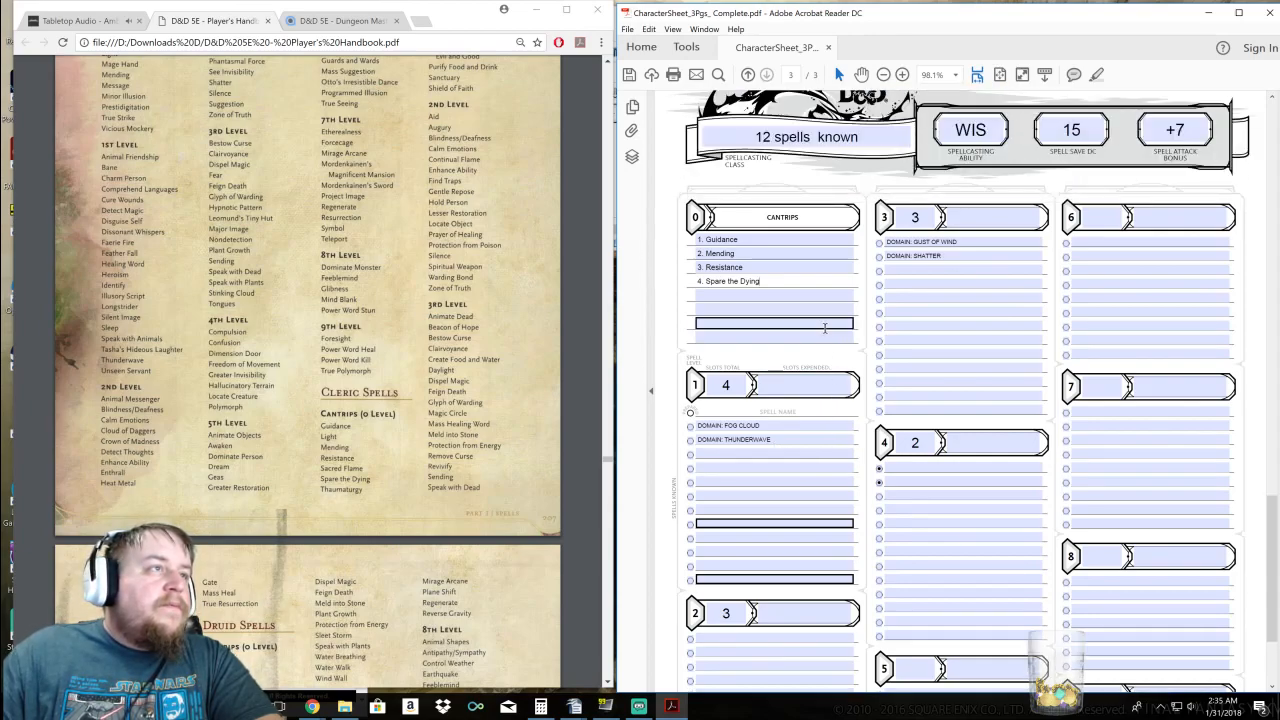
click(799, 309)
click(790, 295)
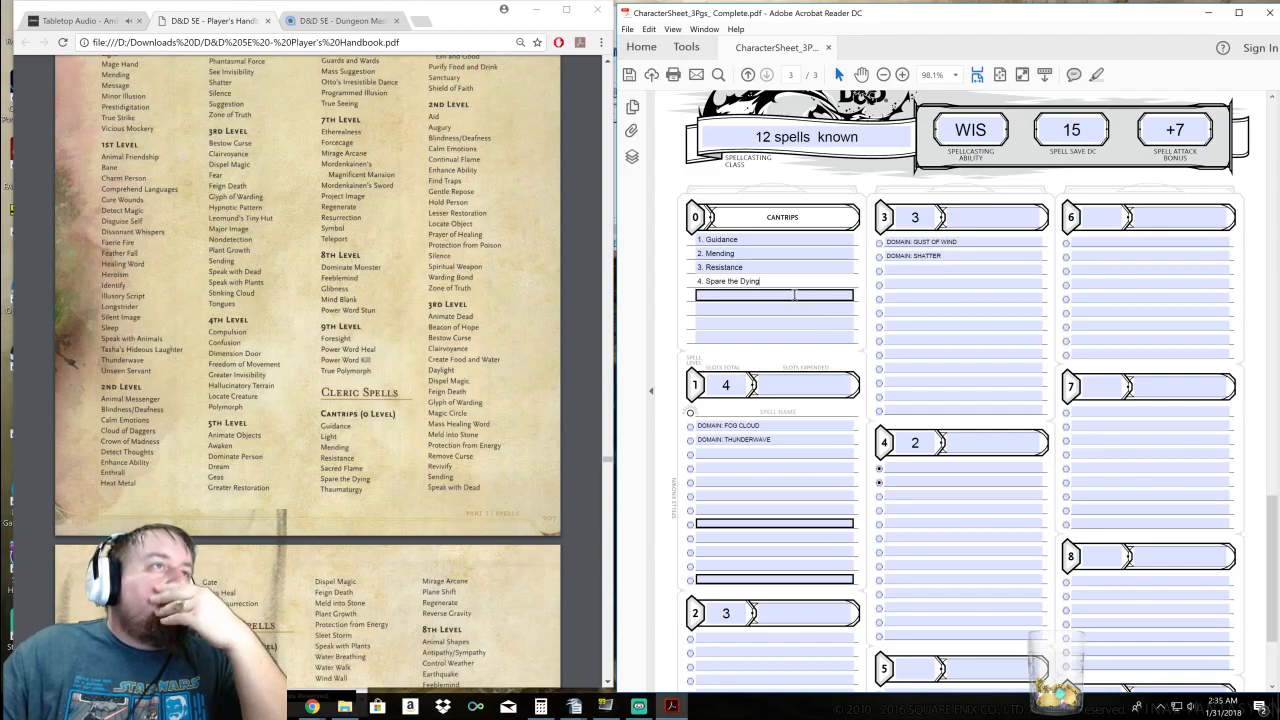
scroll(786, 291, down, 3)
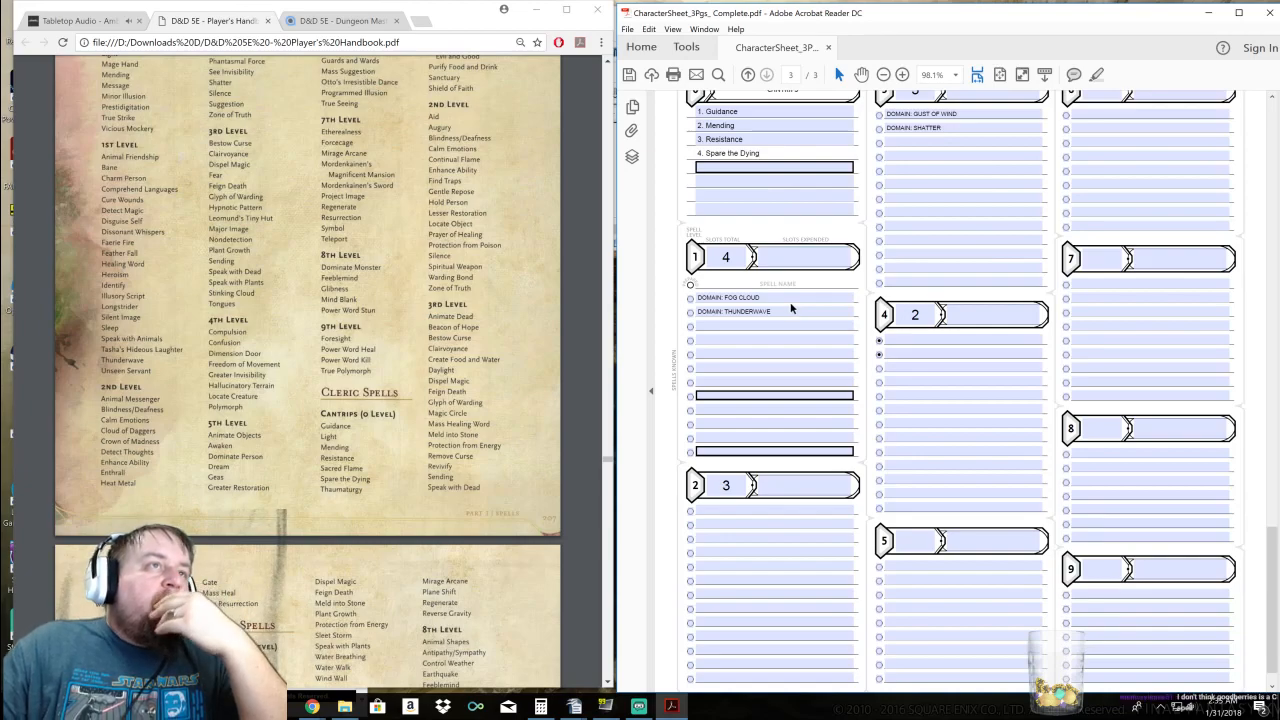
scroll(850, 340, up, 2)
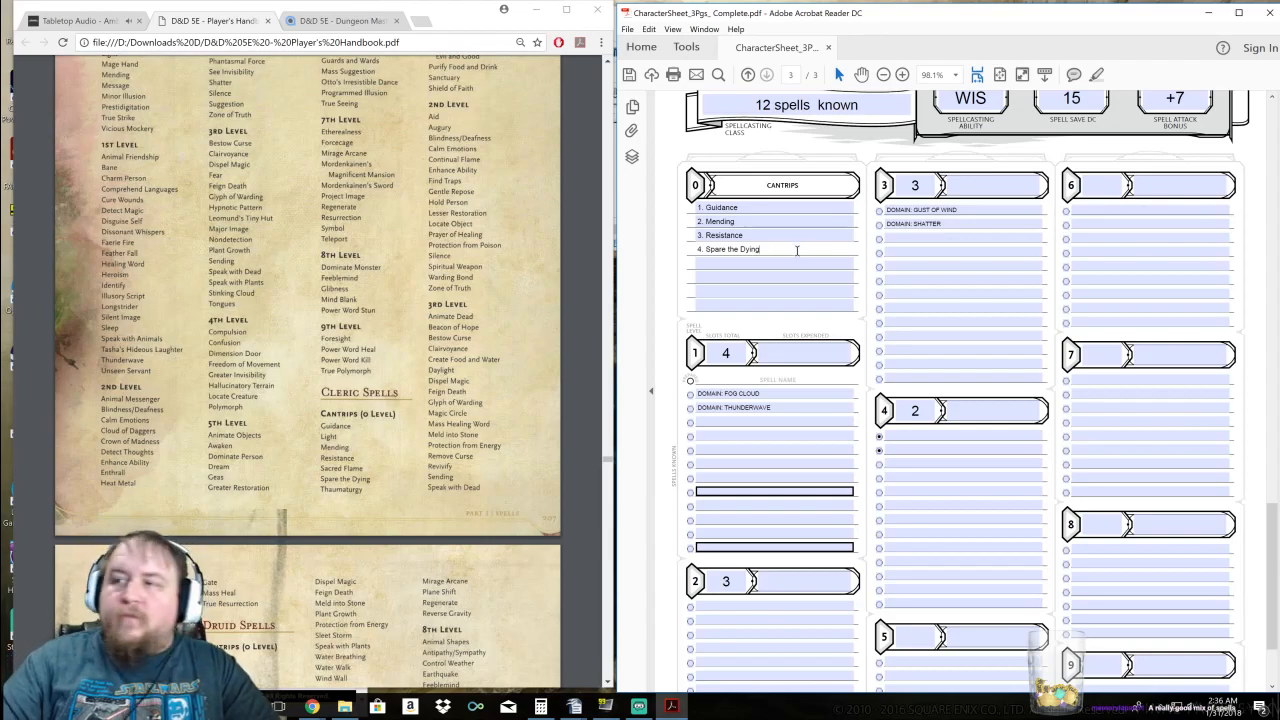
click(768, 236)
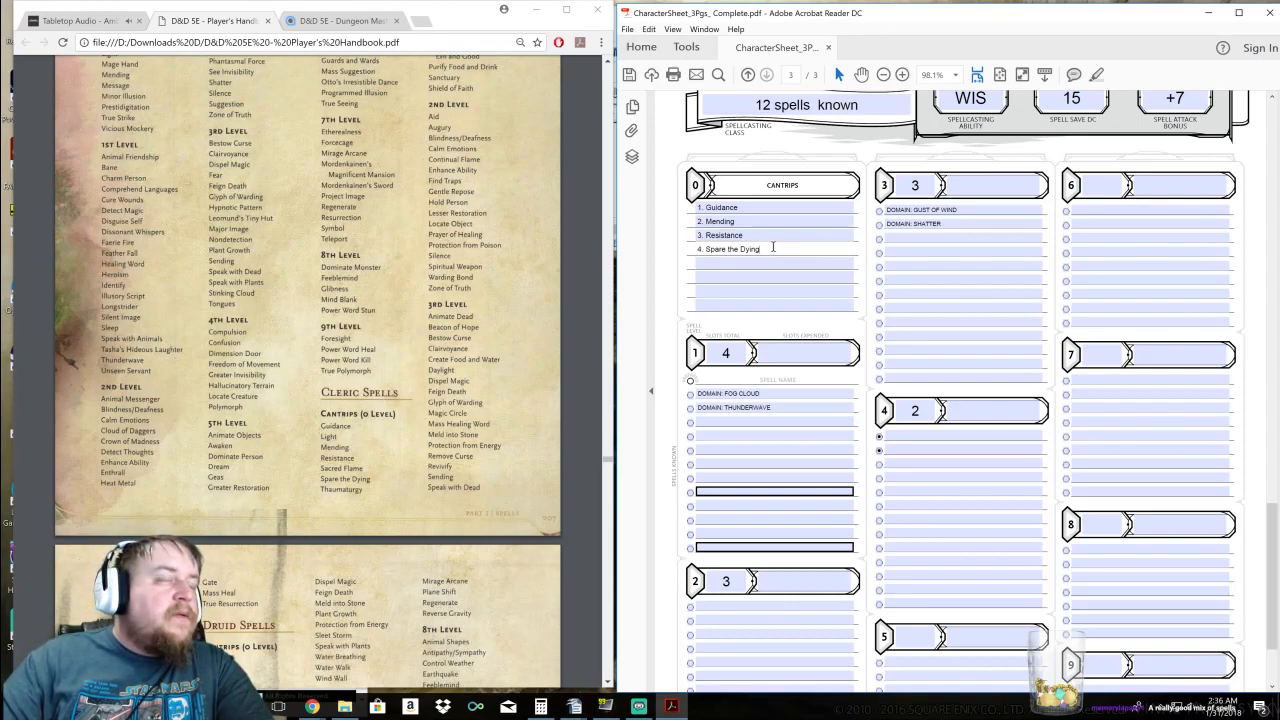
drag(769, 248, 700, 246)
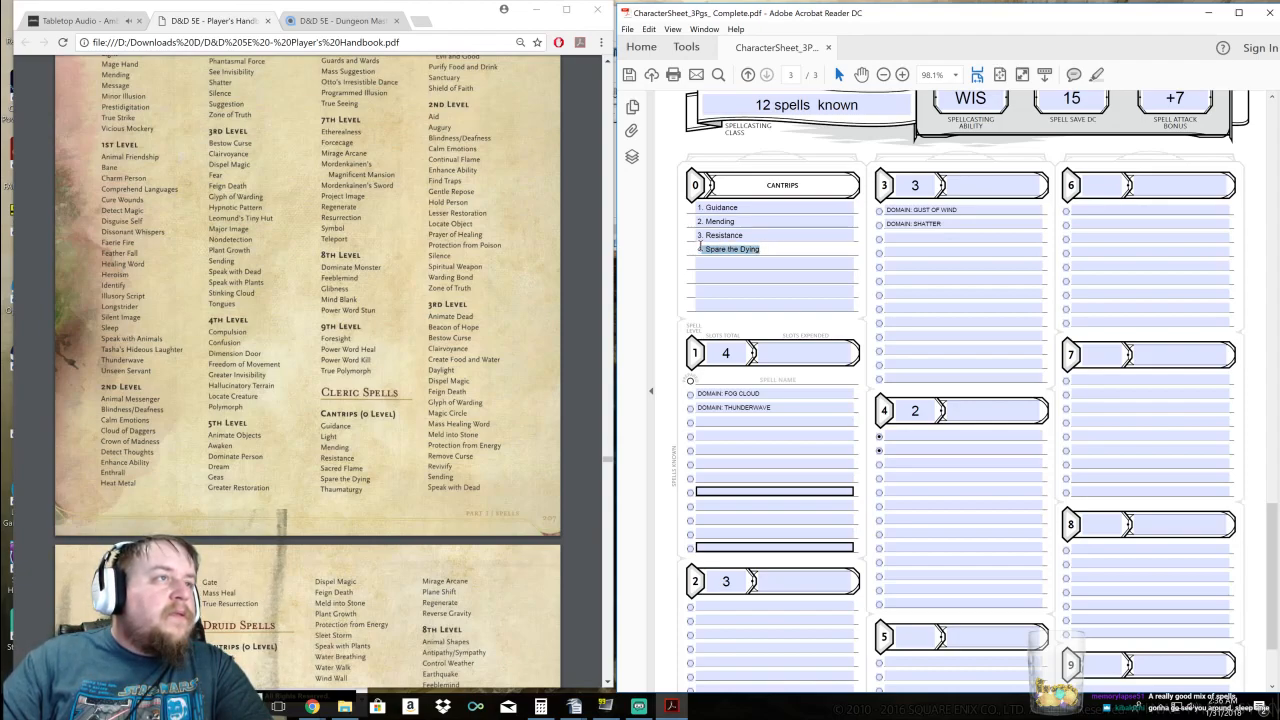
click(769, 249)
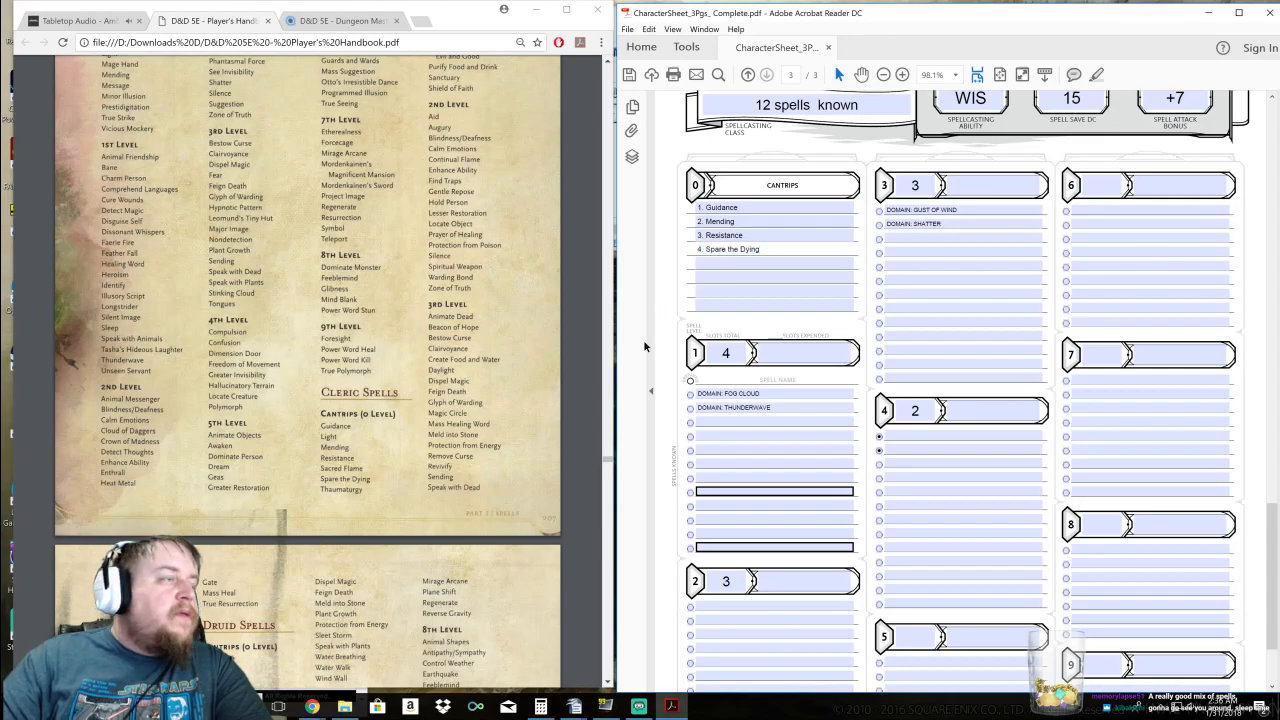
Go back to the Cleric class chapter in the Player's Handbook and read the rules on preparing and casting spells
drag(609, 459, 606, 176)
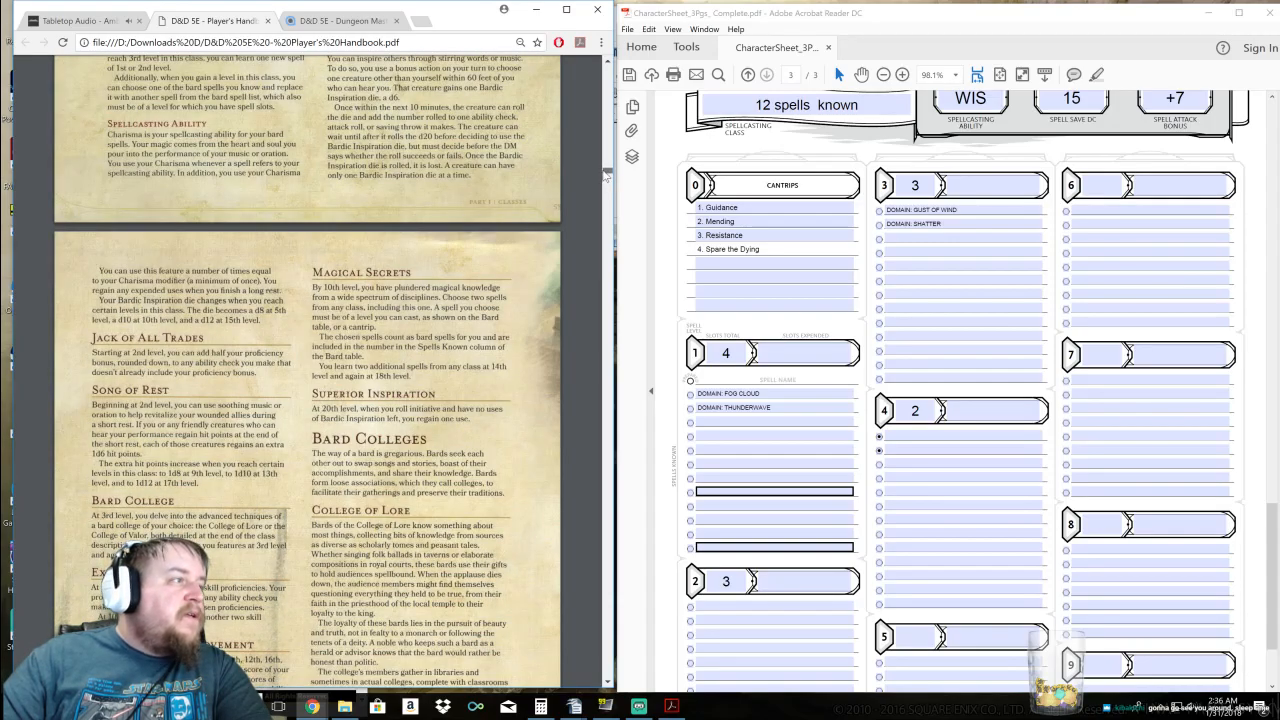
scroll(445, 251, down, 20)
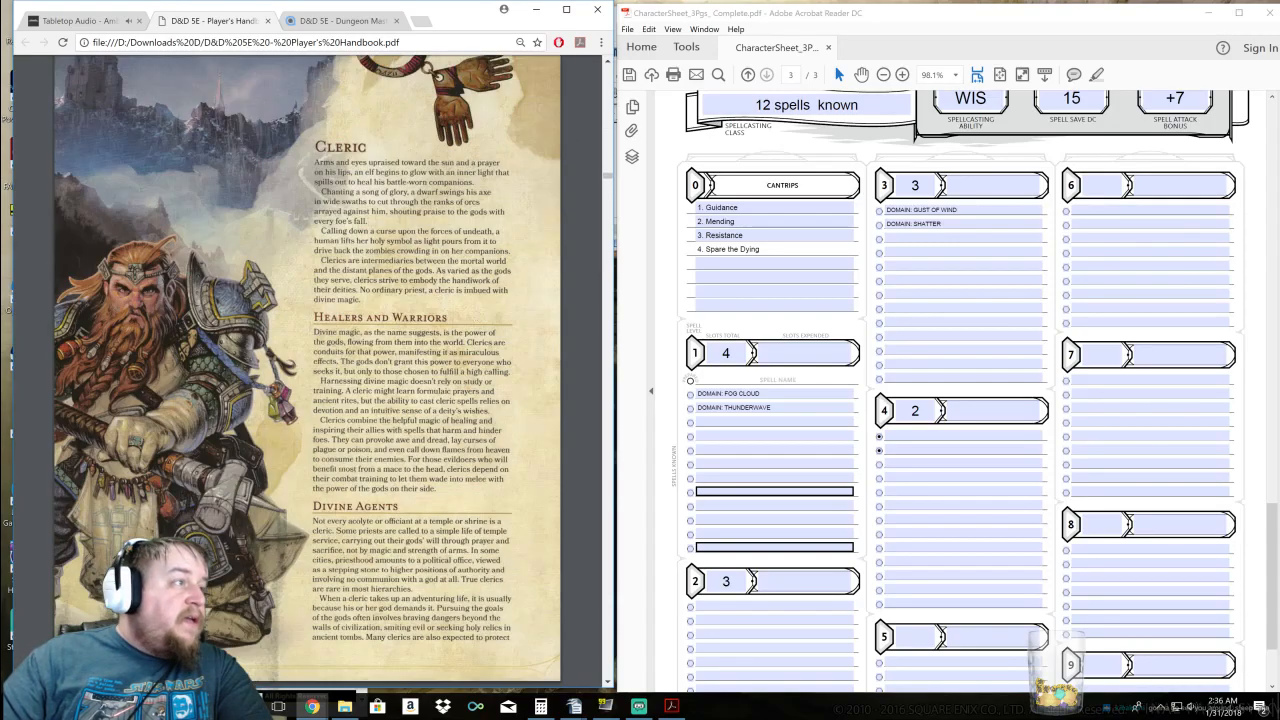
scroll(431, 329, down, 5)
scroll(450, 308, down, 5)
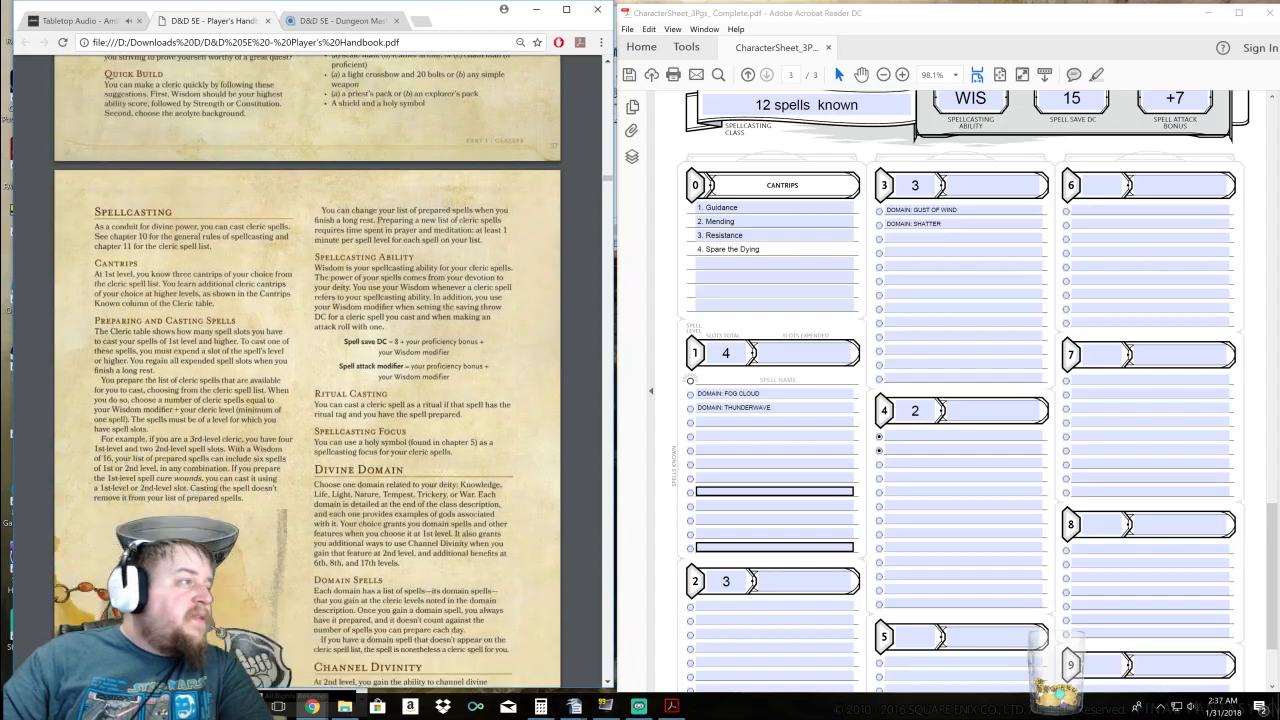
scroll(305, 235, up, 1)
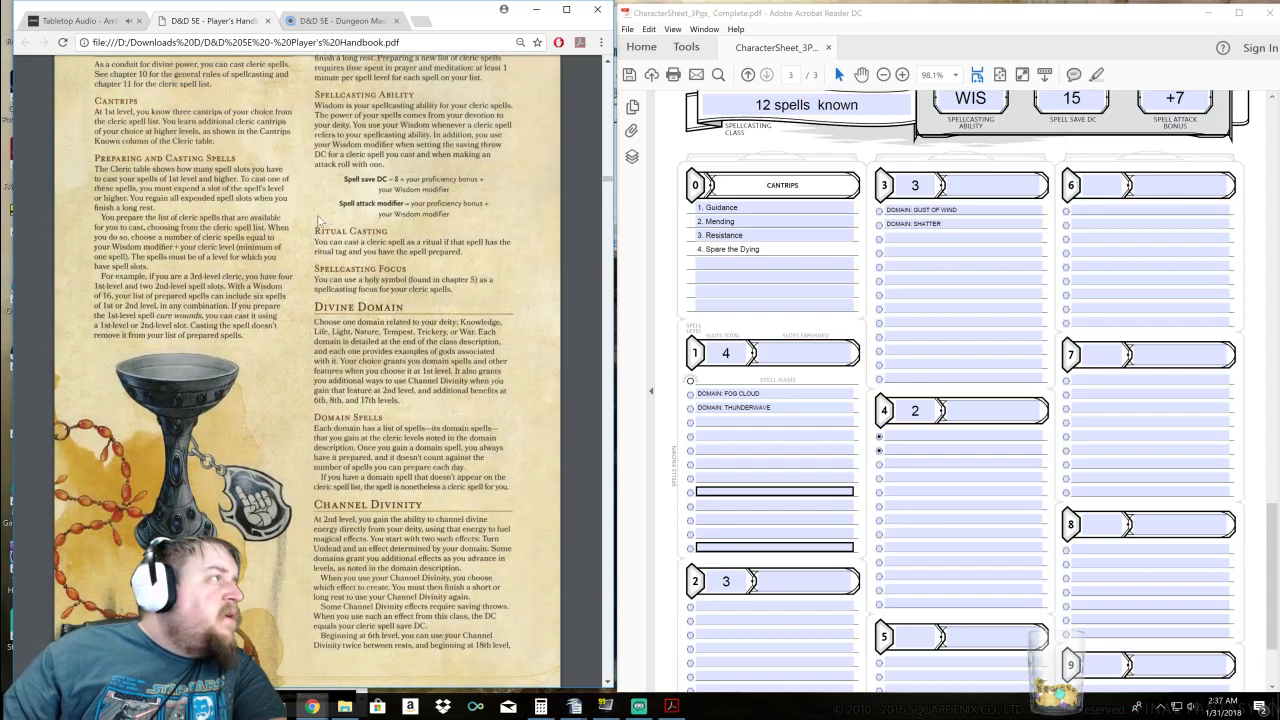
scroll(305, 240, up, 2)
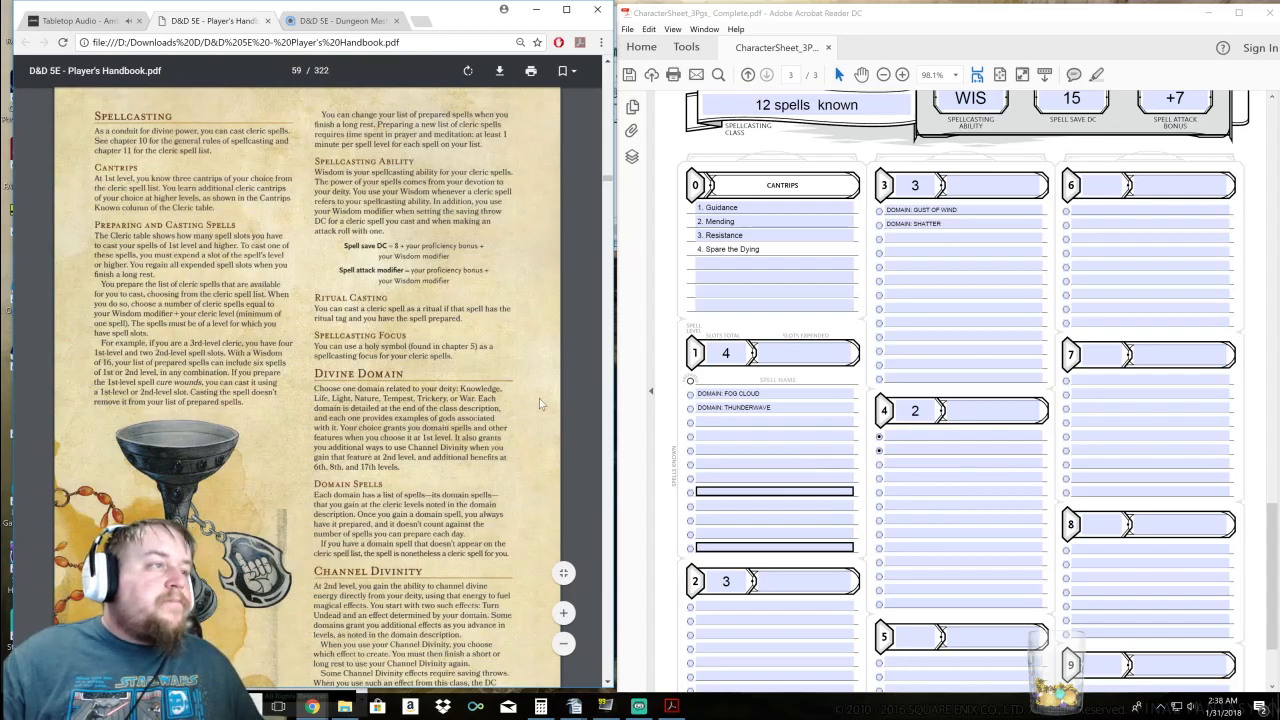
Find the class spell lists in Chapter 11 of the Player's Handbook and examine the cleric spells by level
drag(607, 180, 606, 488)
scroll(549, 402, up, 13)
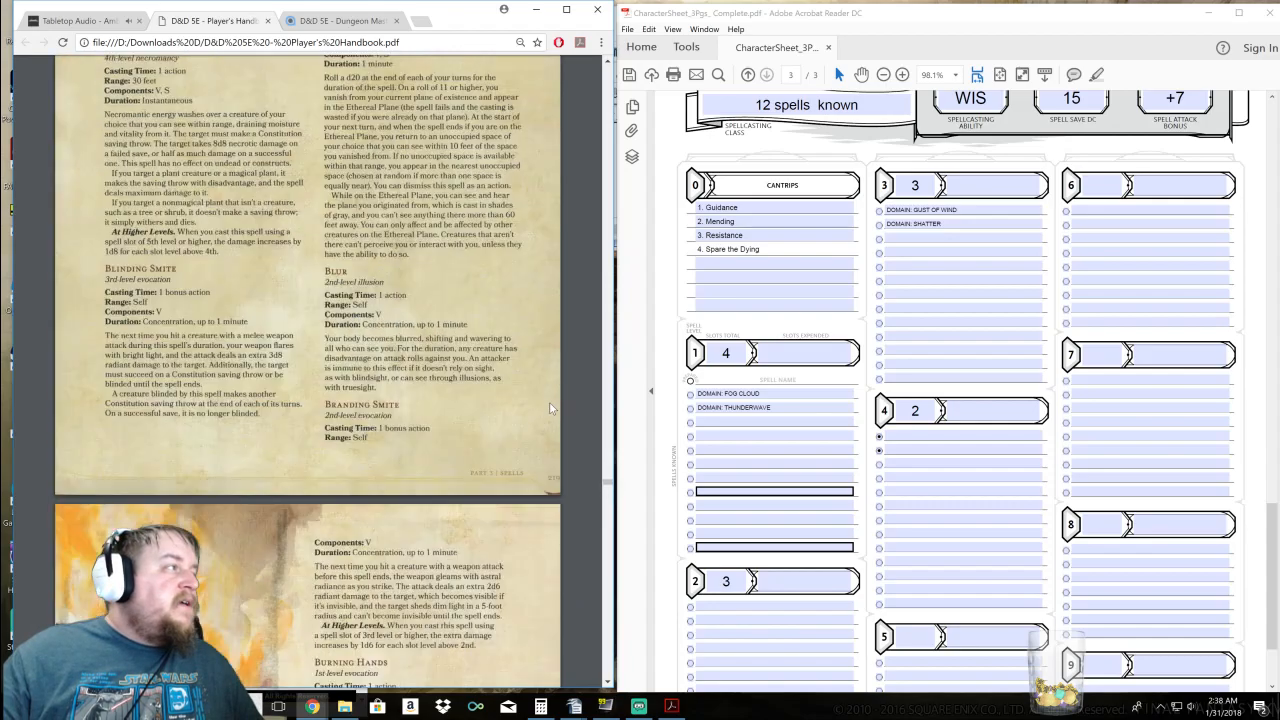
scroll(553, 449, up, 5)
scroll(531, 497, up, 12)
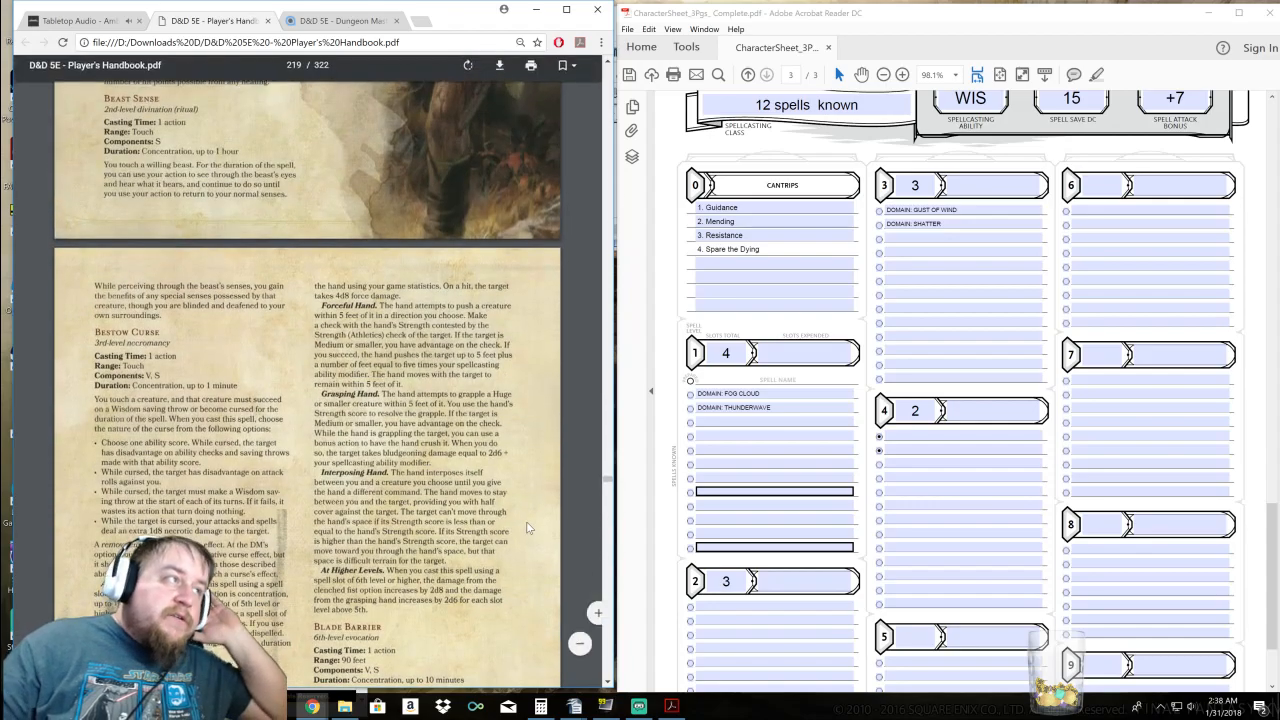
scroll(452, 556, up, 15)
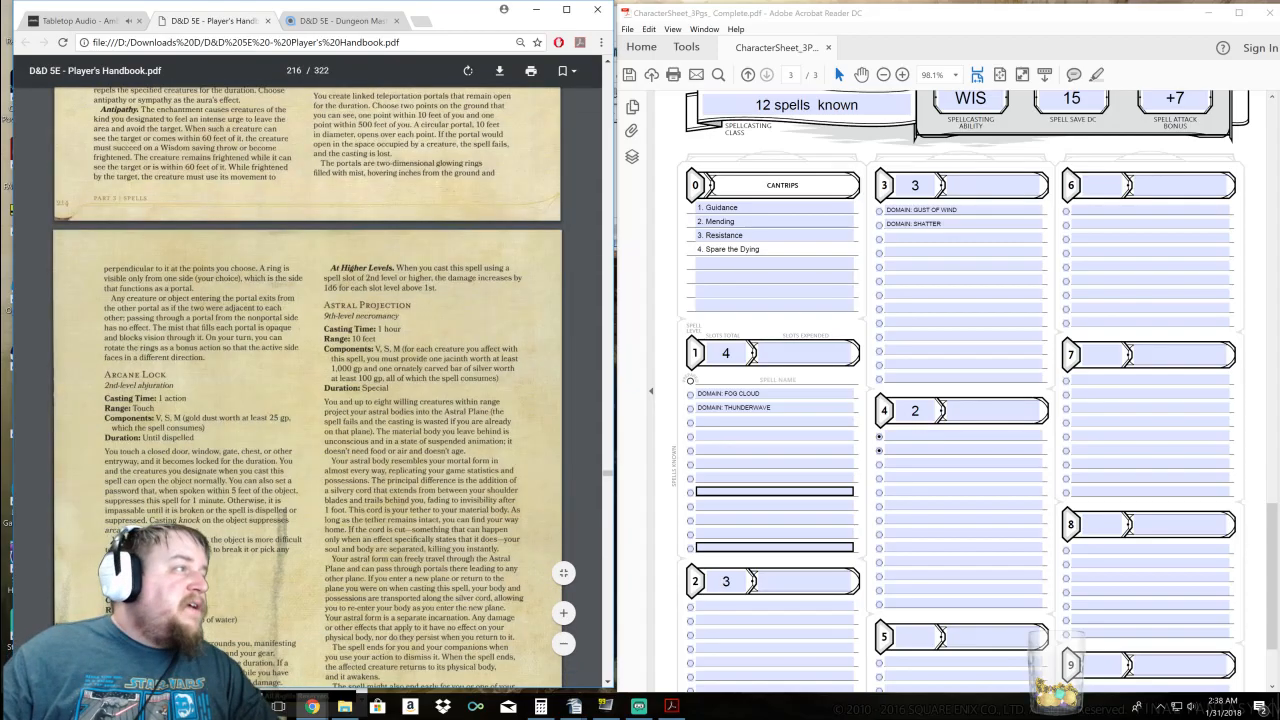
scroll(307, 380, up, 18)
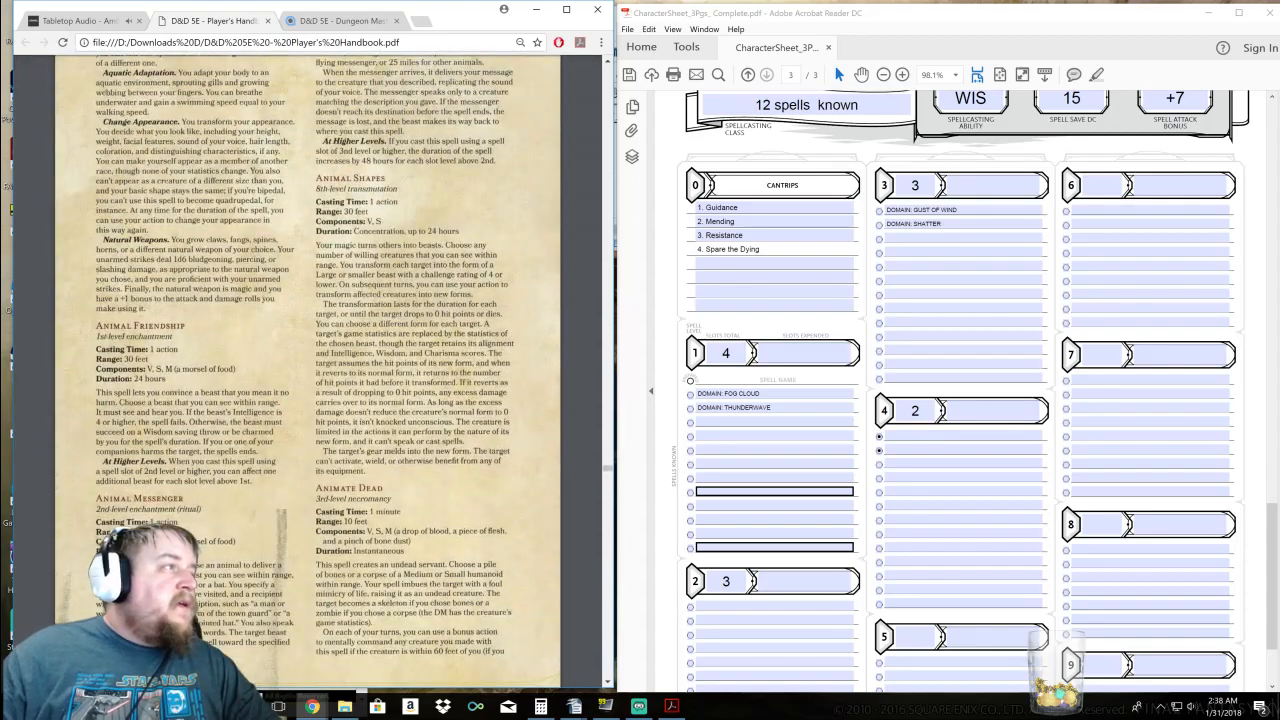
scroll(307, 380, up, 15)
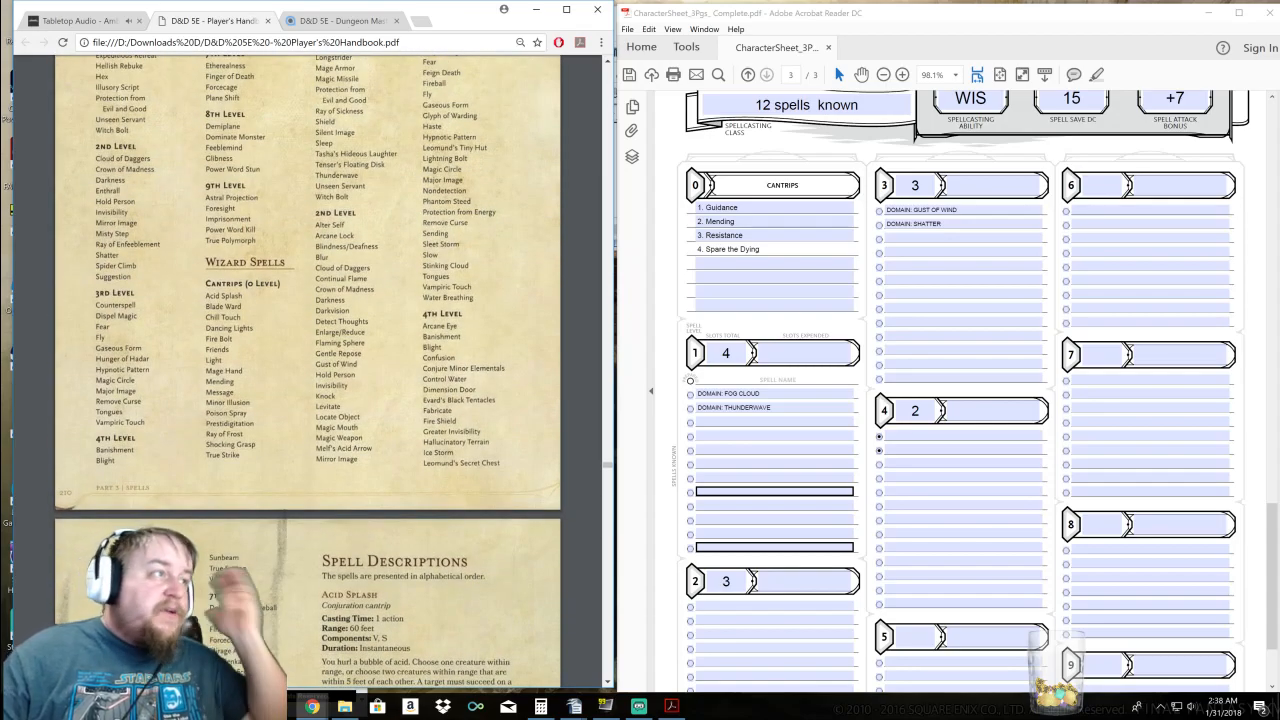
scroll(510, 360, up, 10)
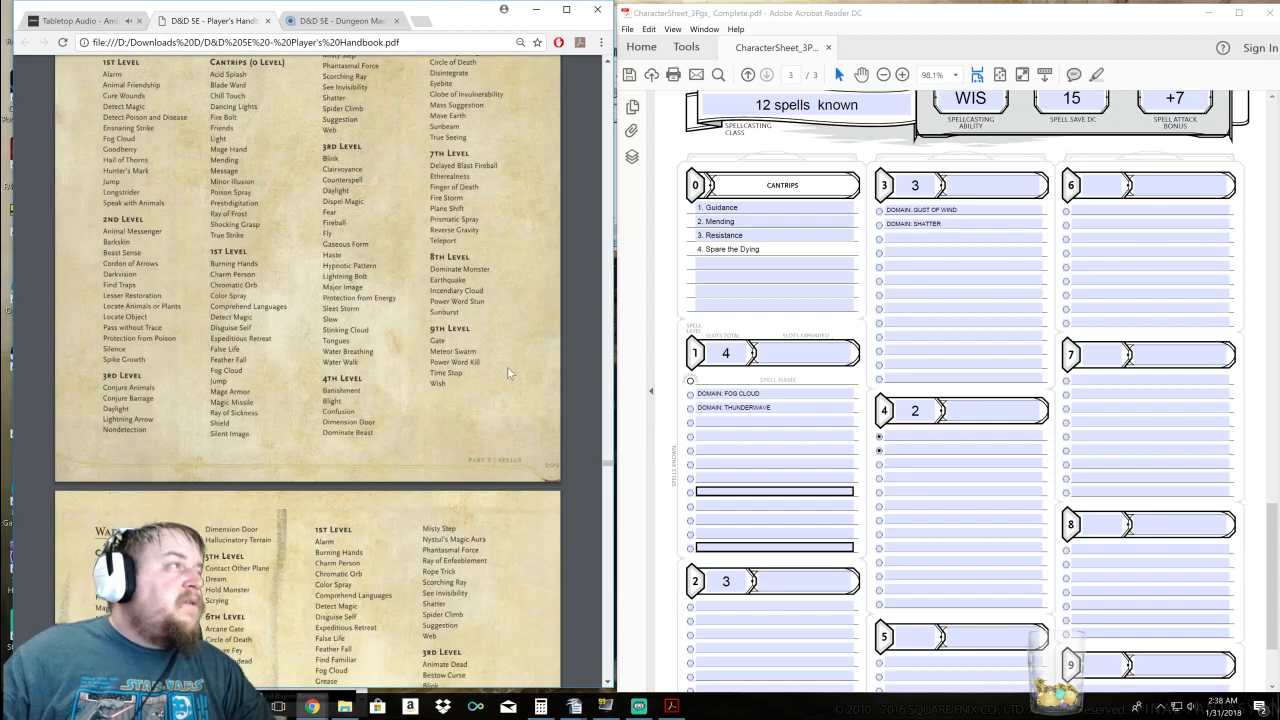
scroll(508, 372, up, 10)
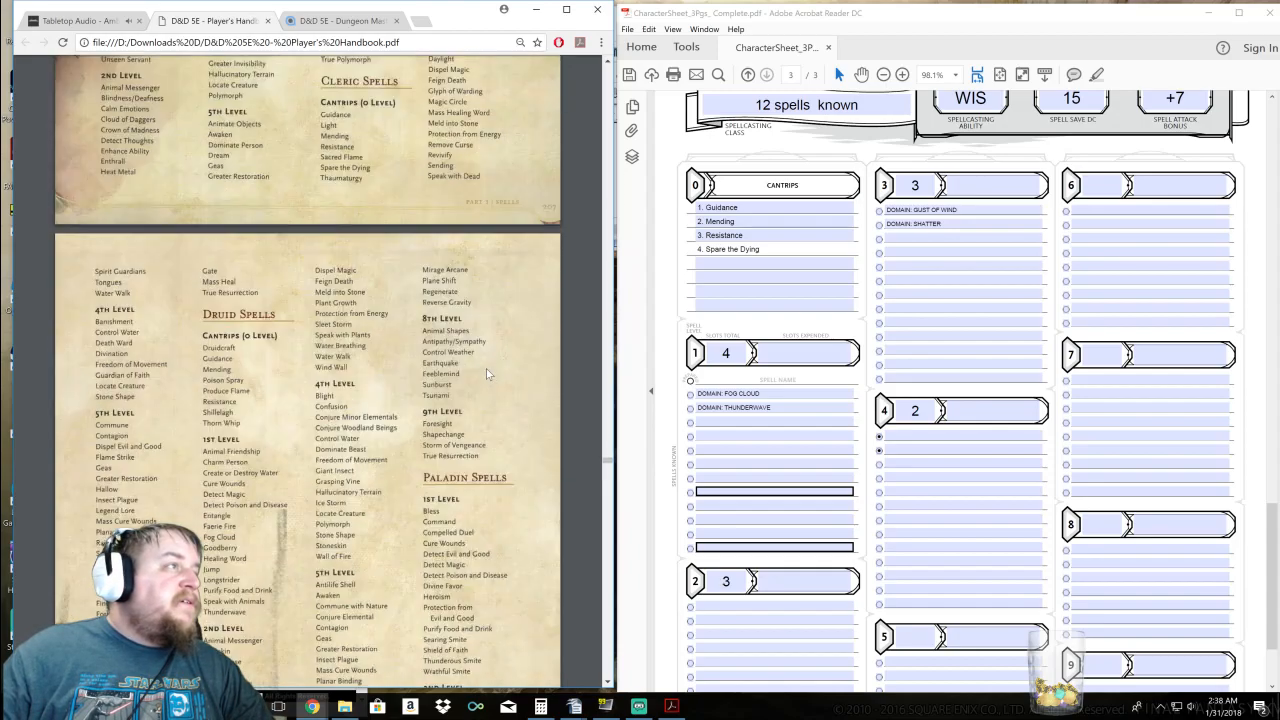
scroll(486, 369, up, 10)
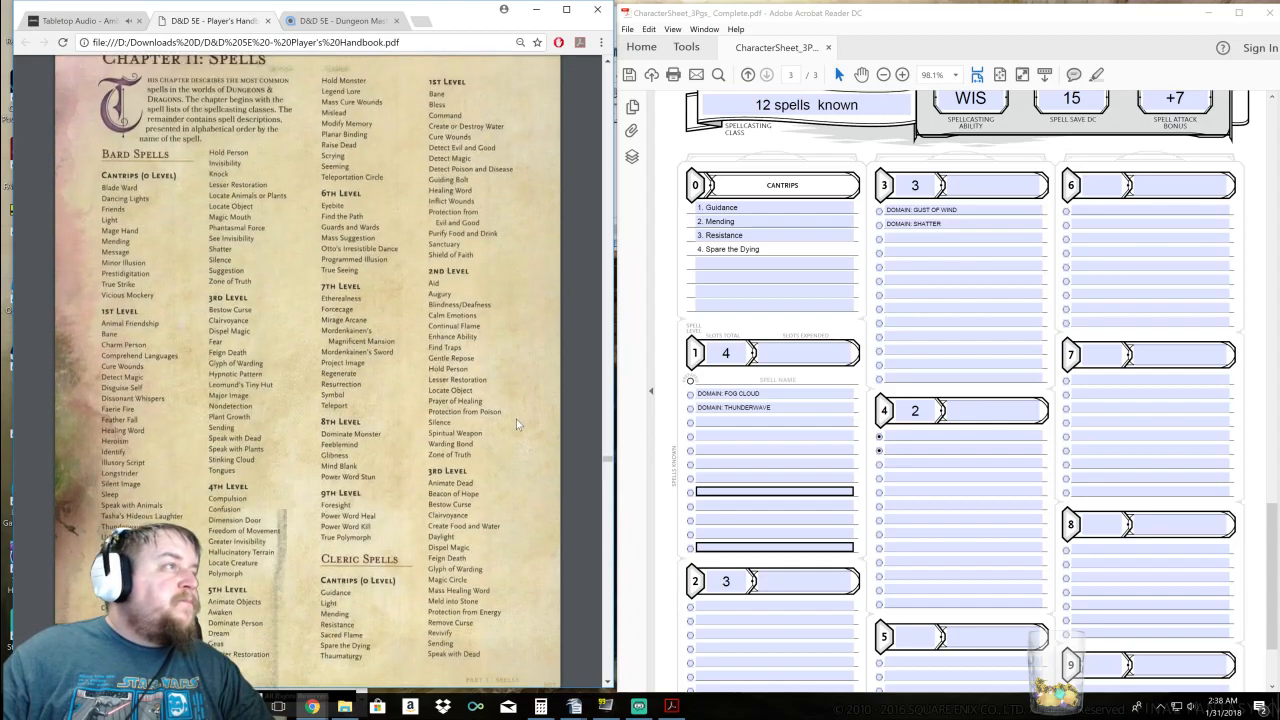
scroll(520, 416, up, 2)
scroll(518, 413, down, 1)
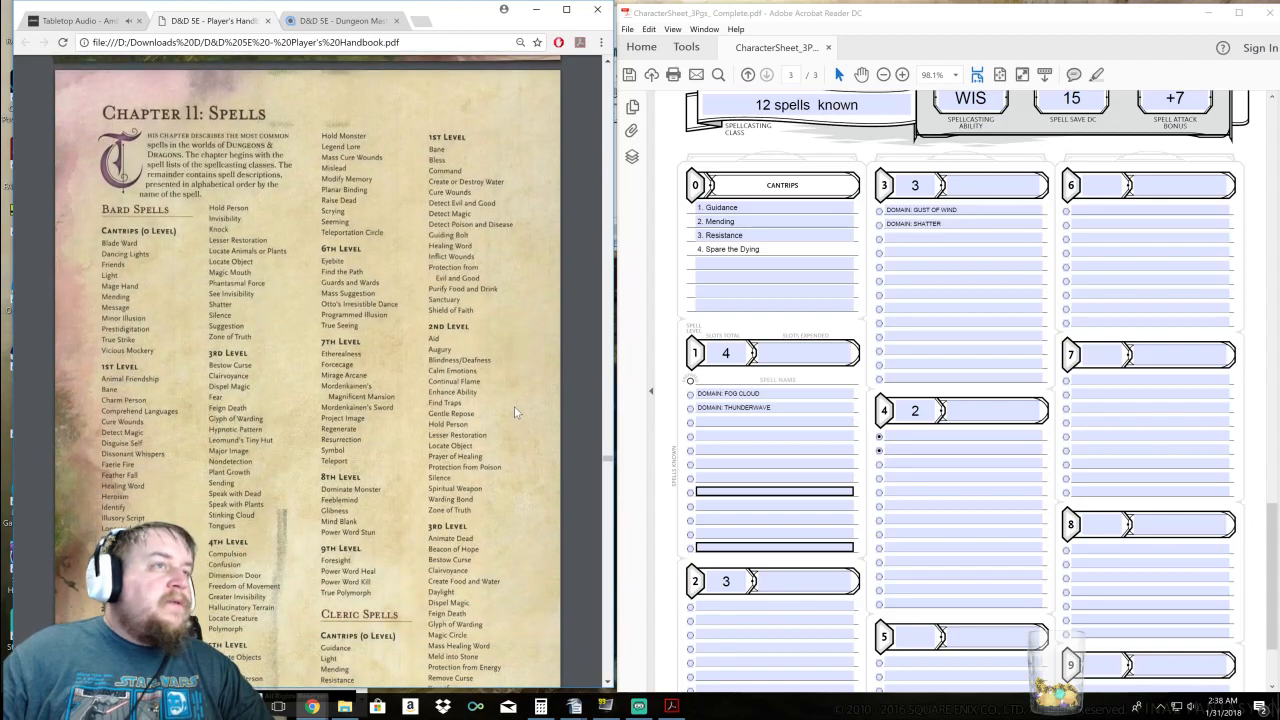
scroll(308, 370, down, 5)
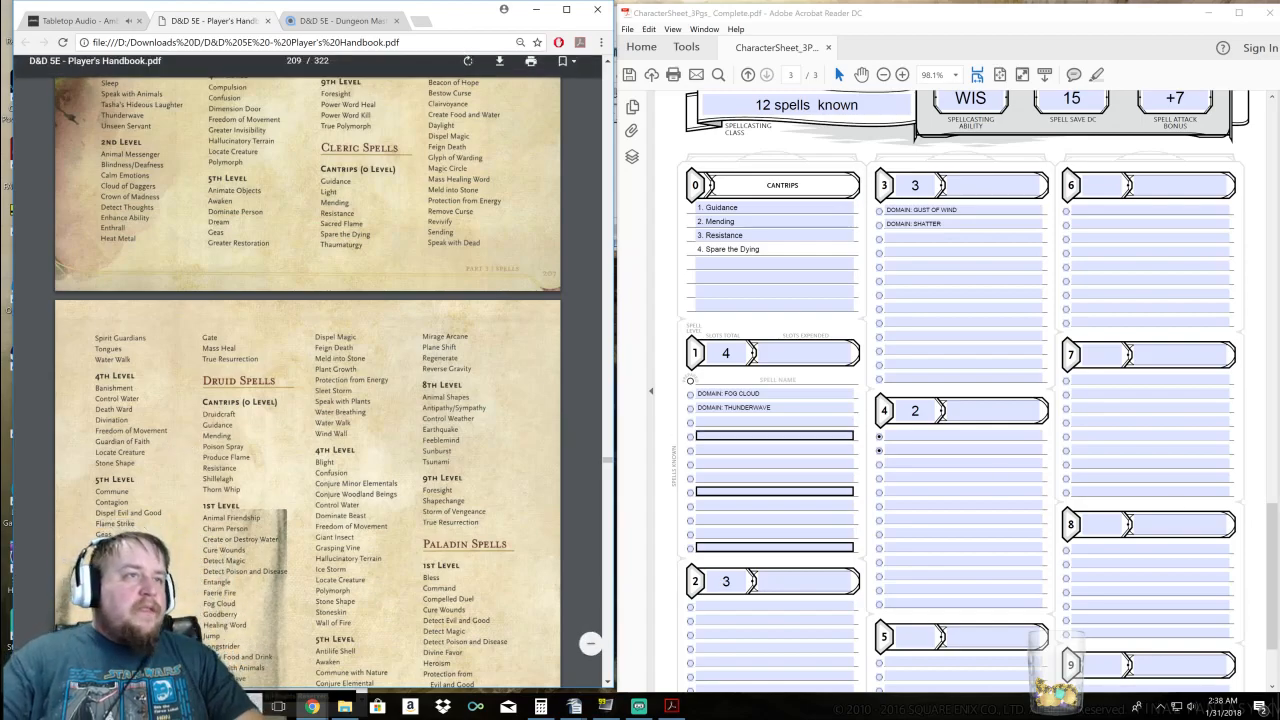
Enter Bane on the second 4th-level spell line and Freedom of Movement on the first
click(915, 448)
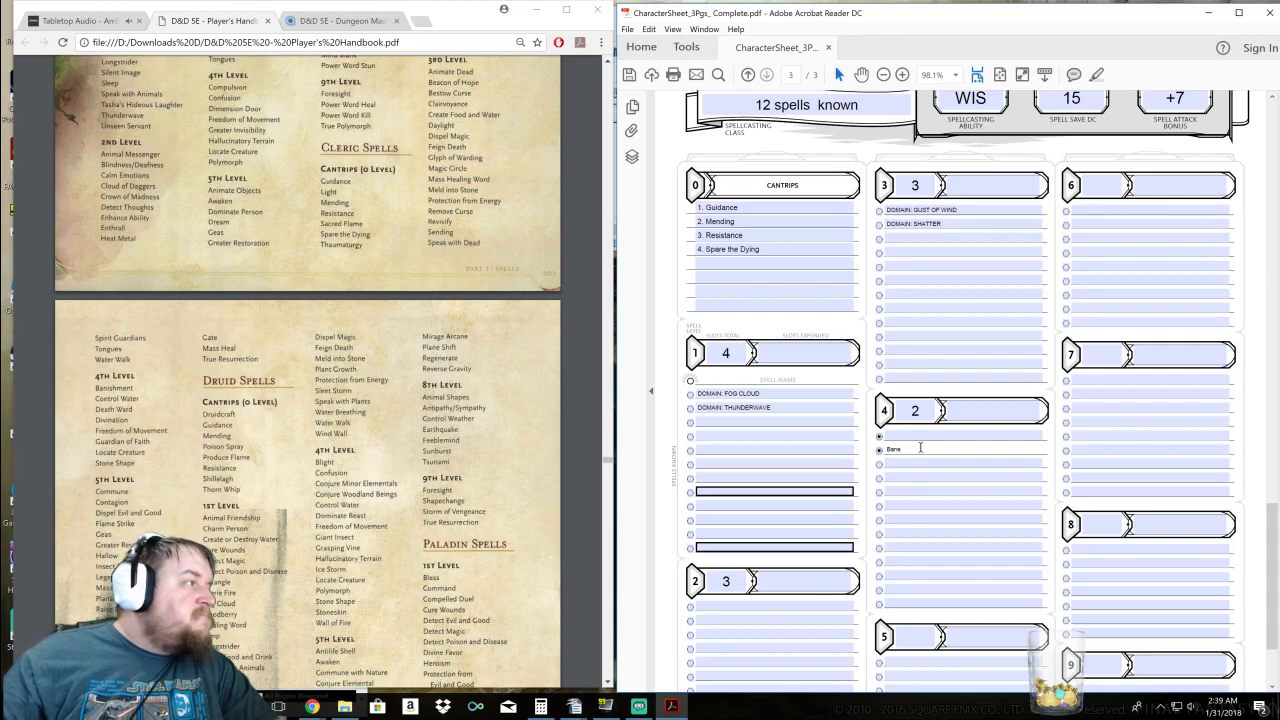
click(913, 436)
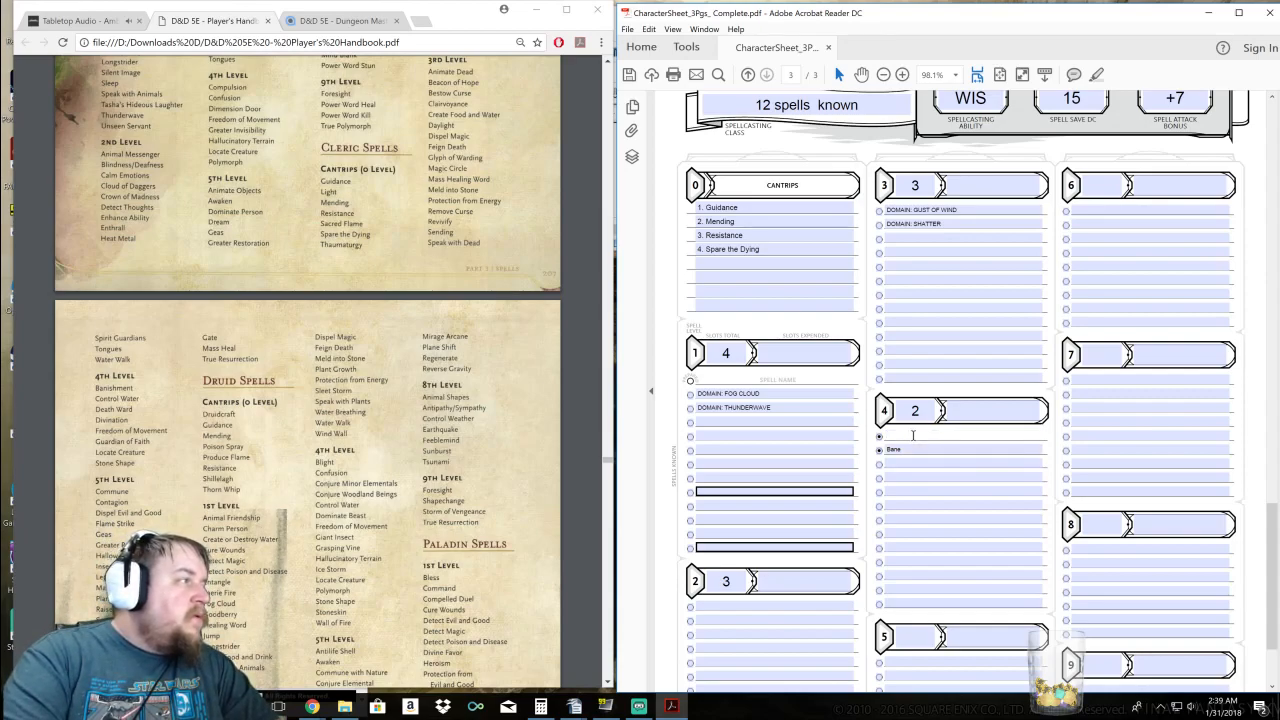
text(F)
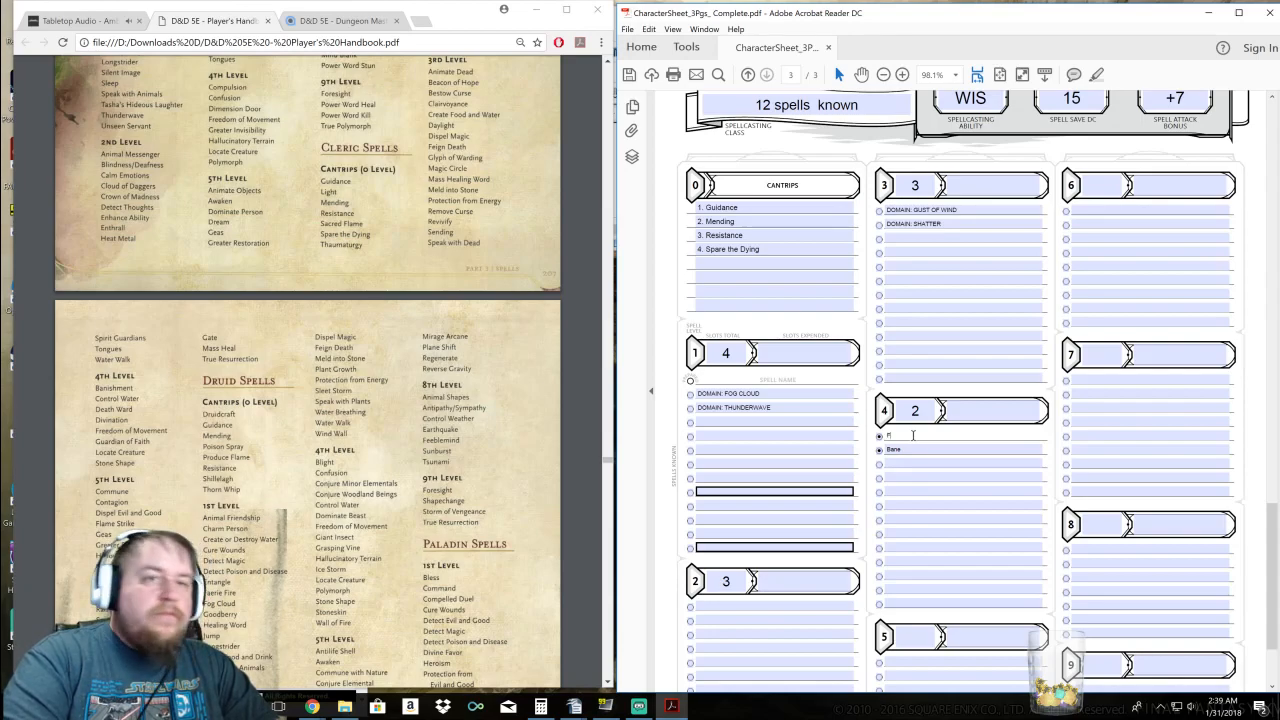
text(reedom of Movement)
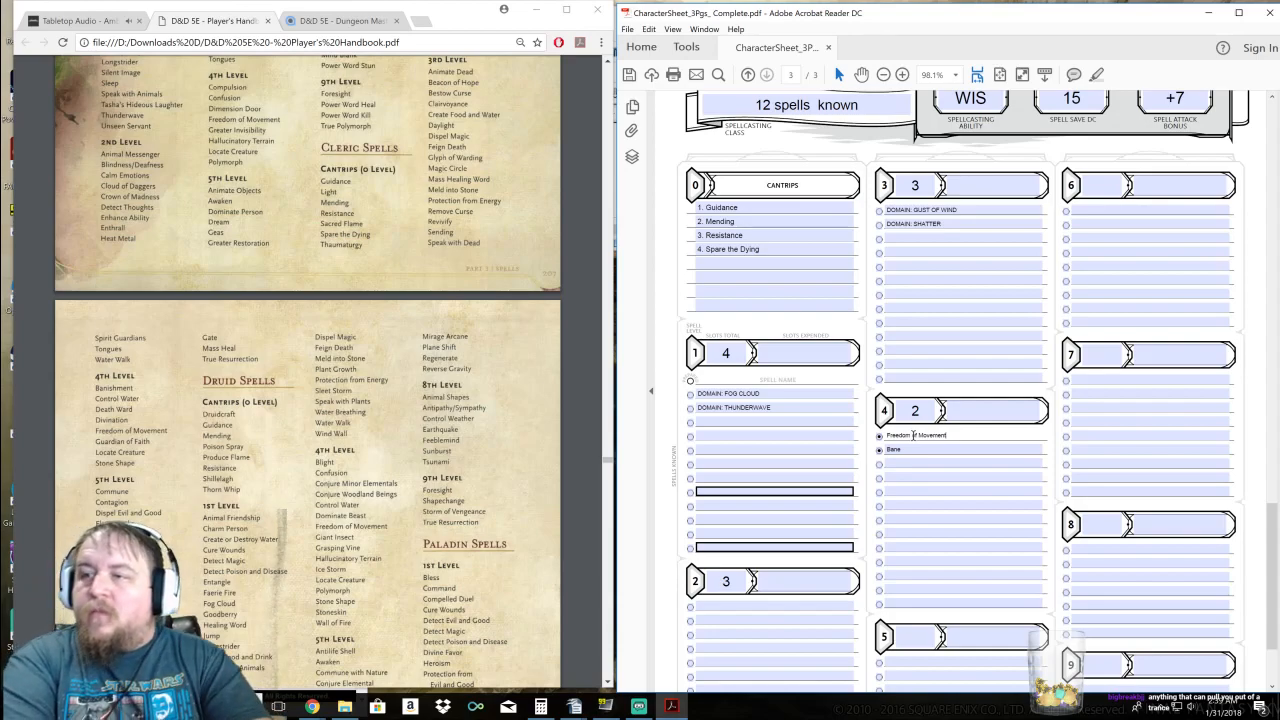
Compare the 3rd- and 4th-level cleric spells in the handbook with the open spell lines on the character sheet
click(155, 395)
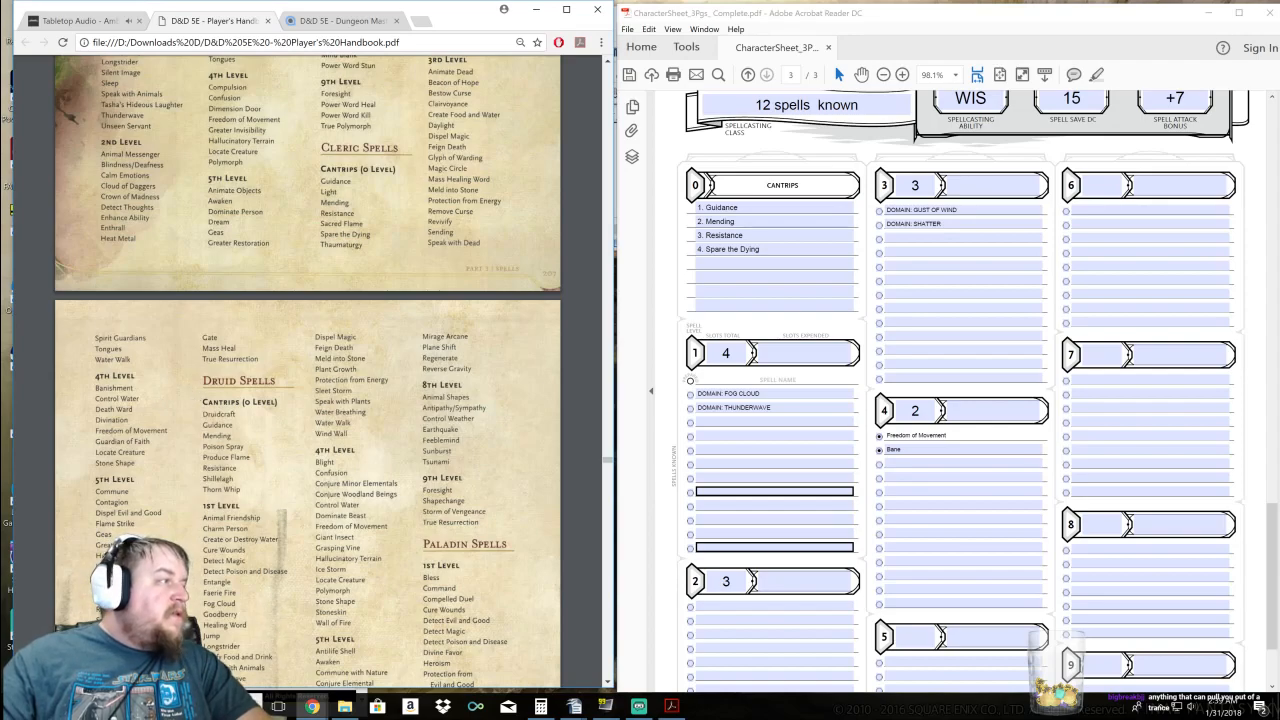
scroll(180, 507, up, 1)
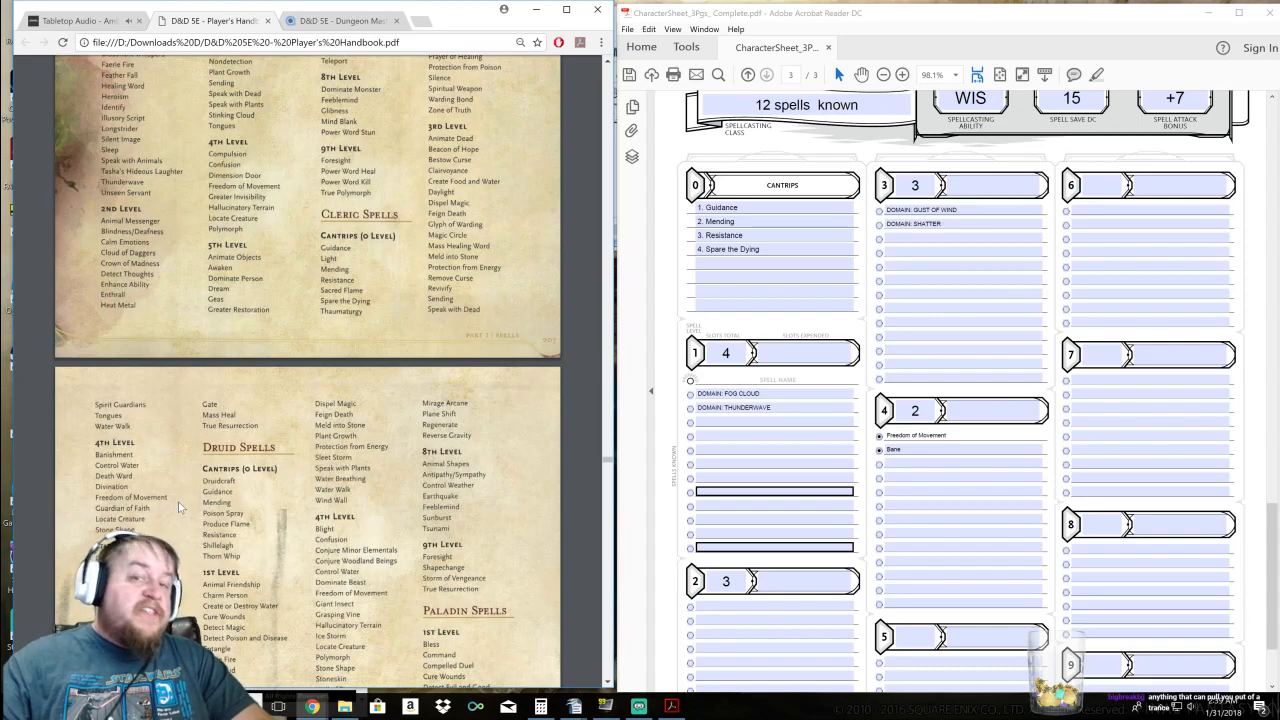
scroll(180, 560, up, 3)
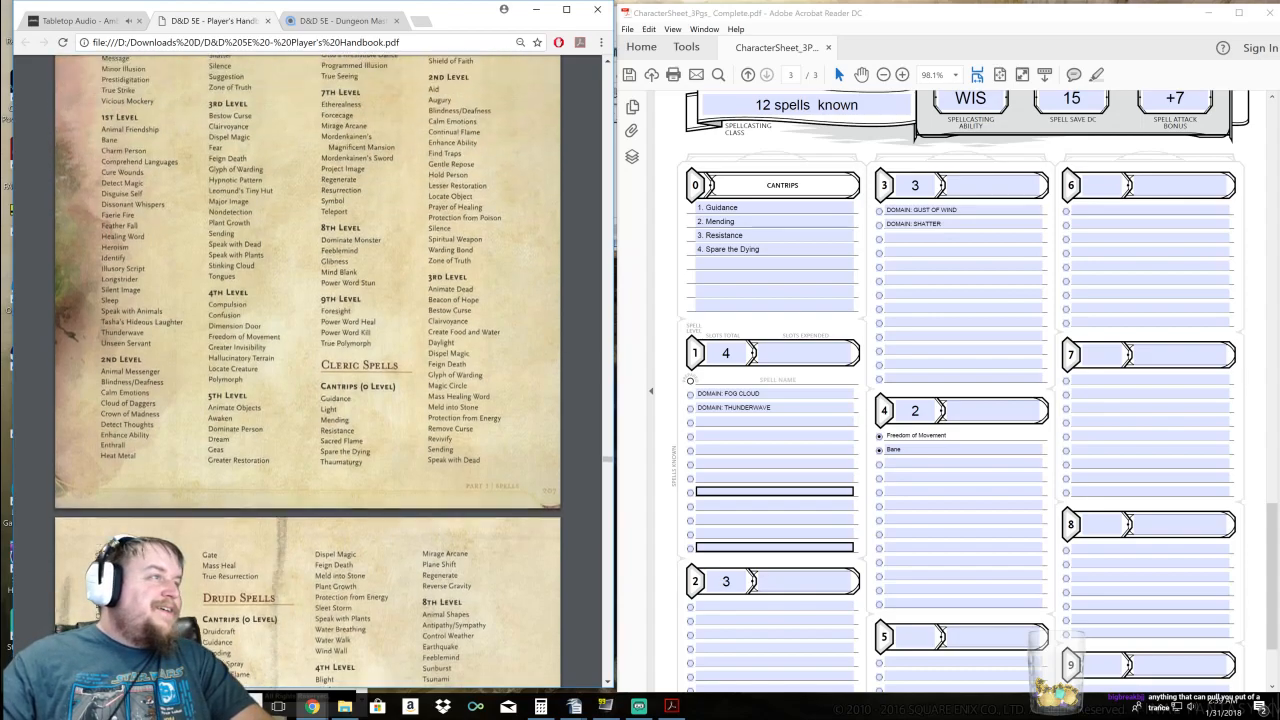
scroll(180, 560, up, 1)
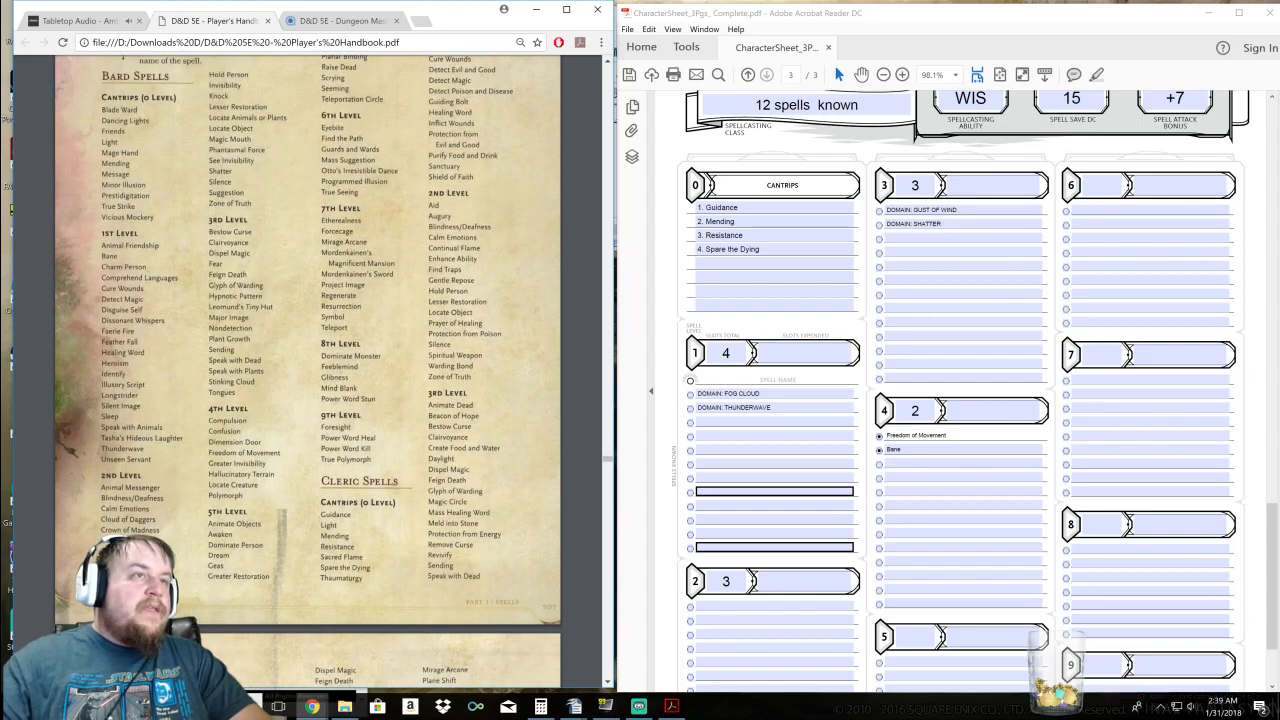
click(916, 280)
click(961, 224)
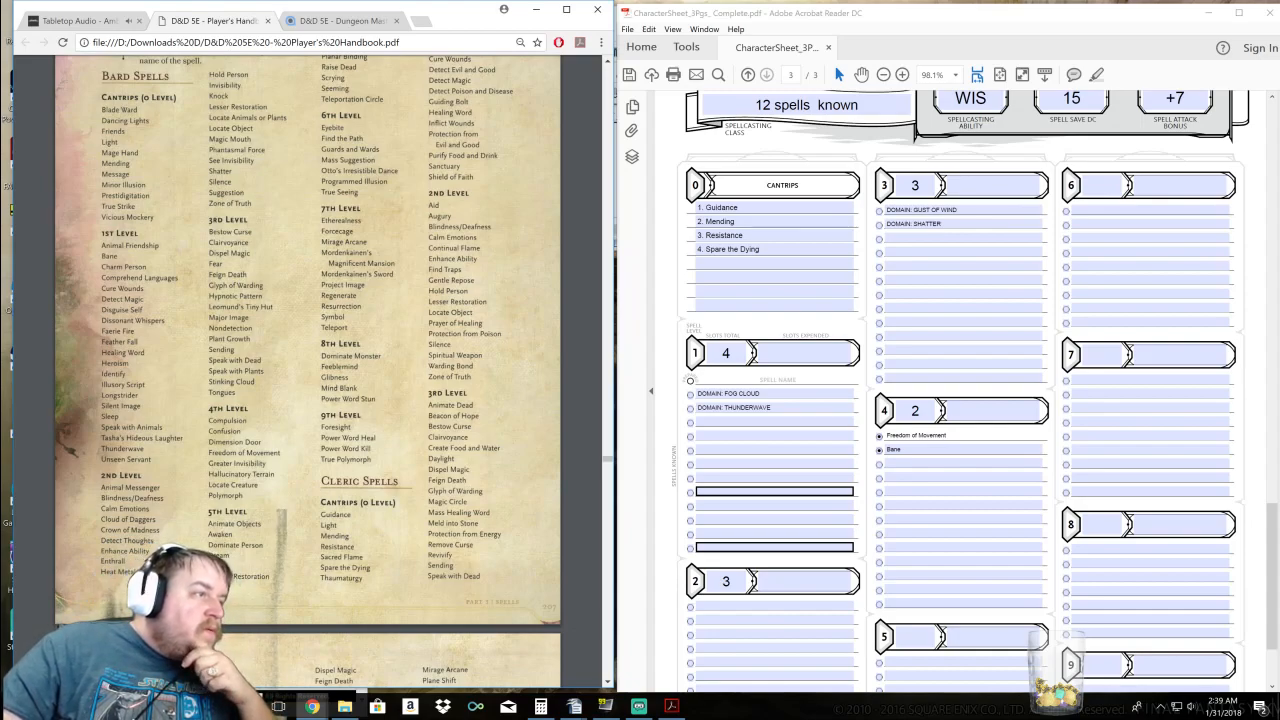
click(946, 250)
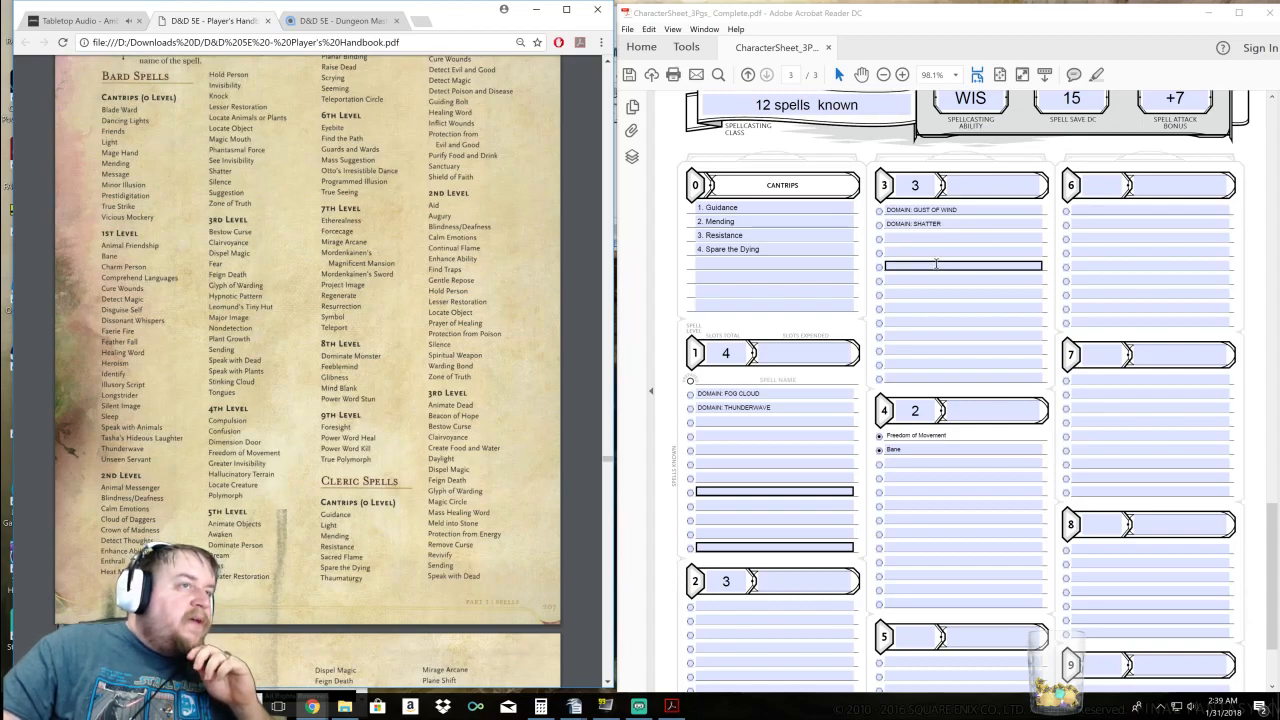
scroll(940, 265, down, 2)
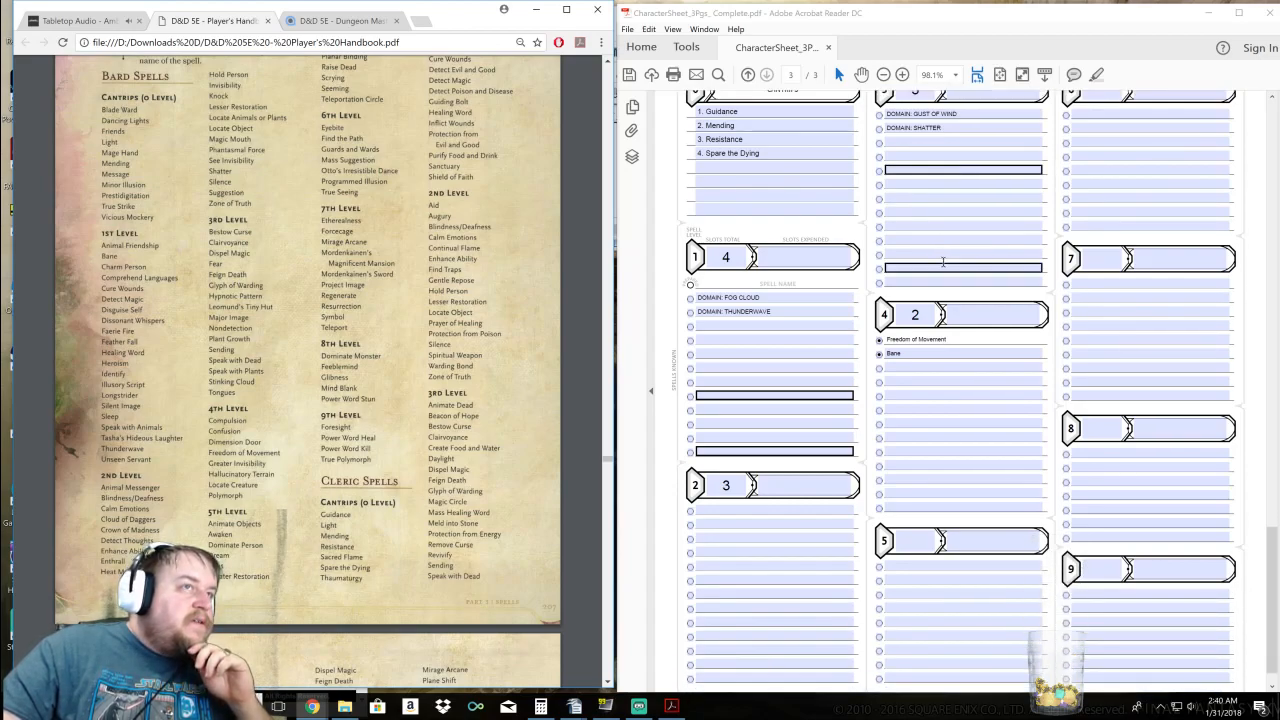
scroll(938, 275, up, 2)
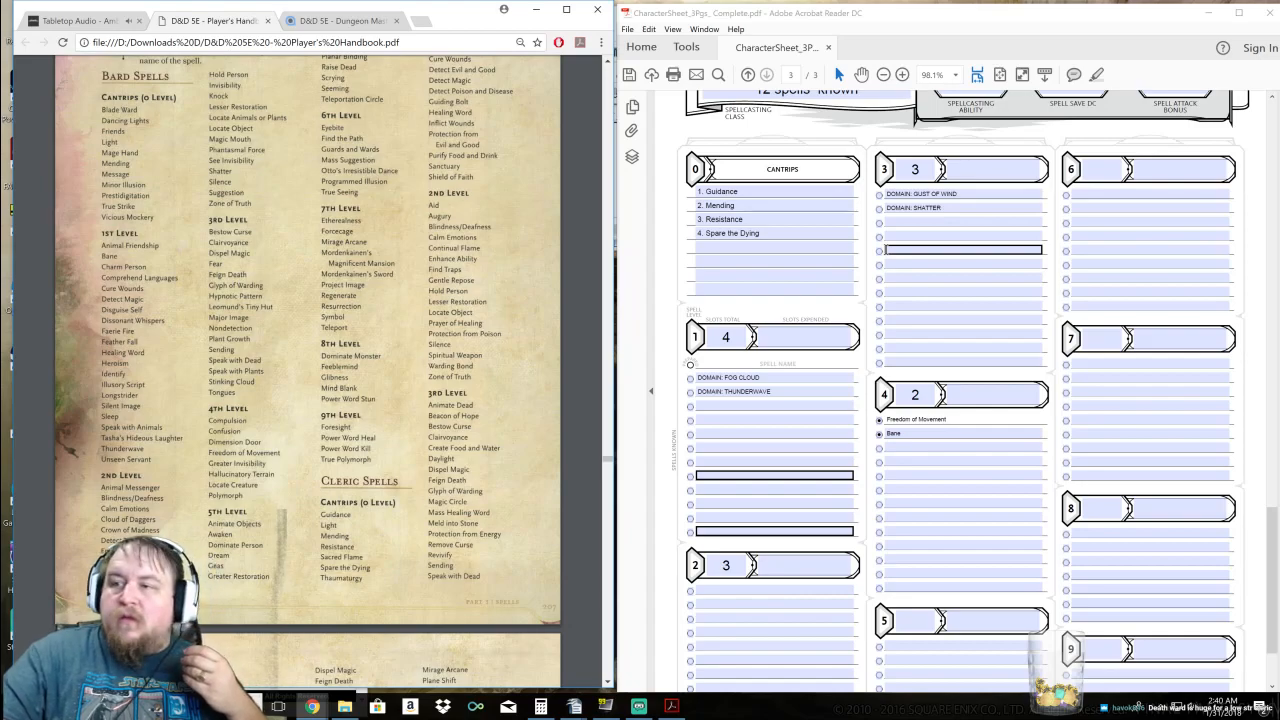
click(932, 277)
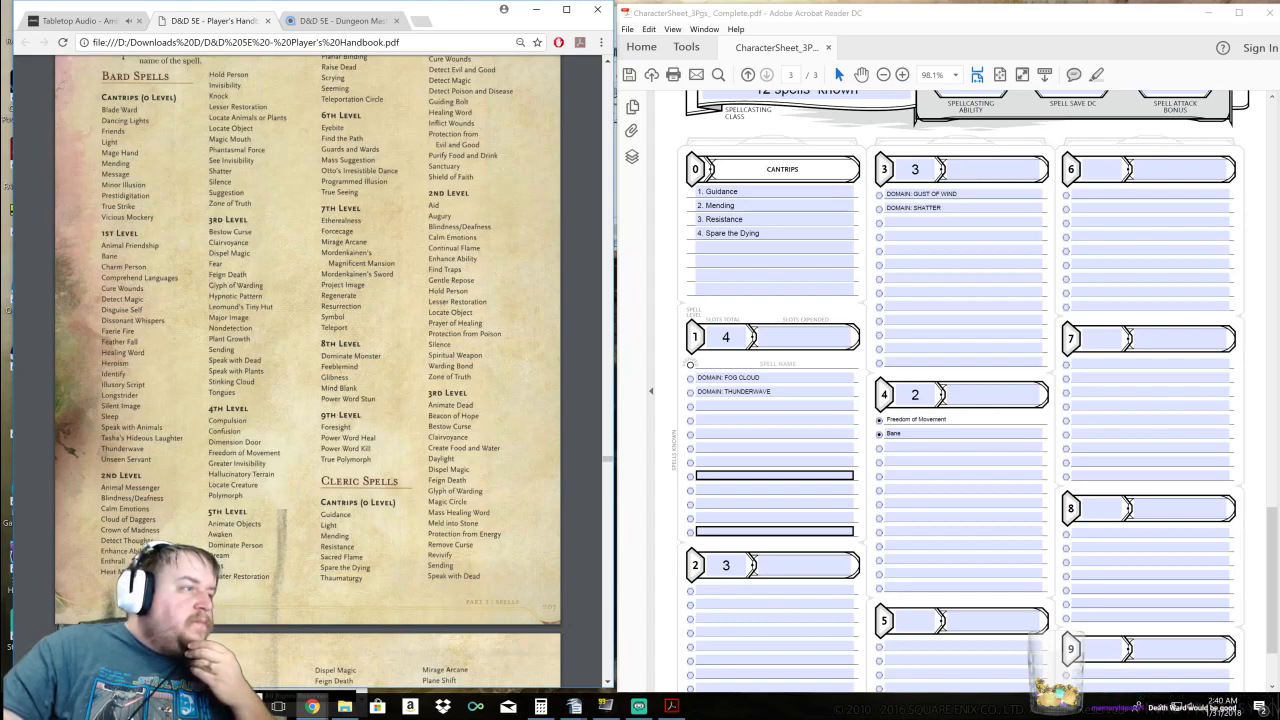
scroll(474, 477, down, 3)
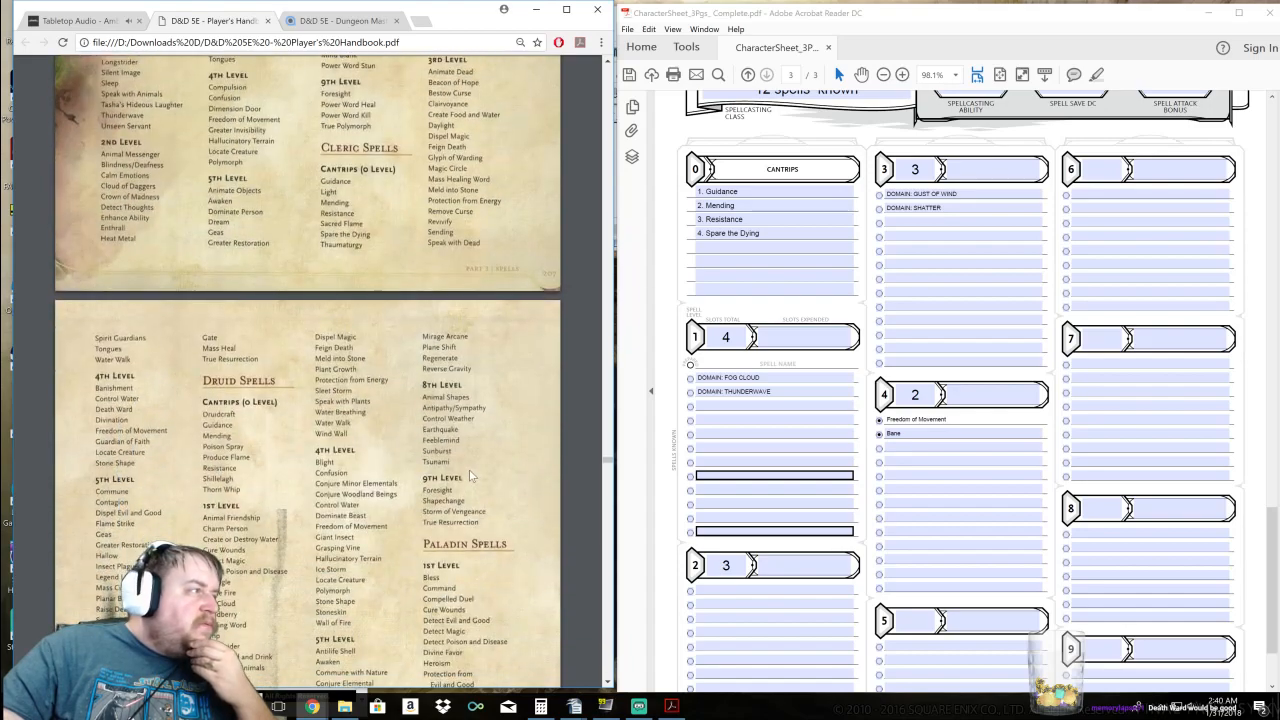
scroll(382, 424, up, 1)
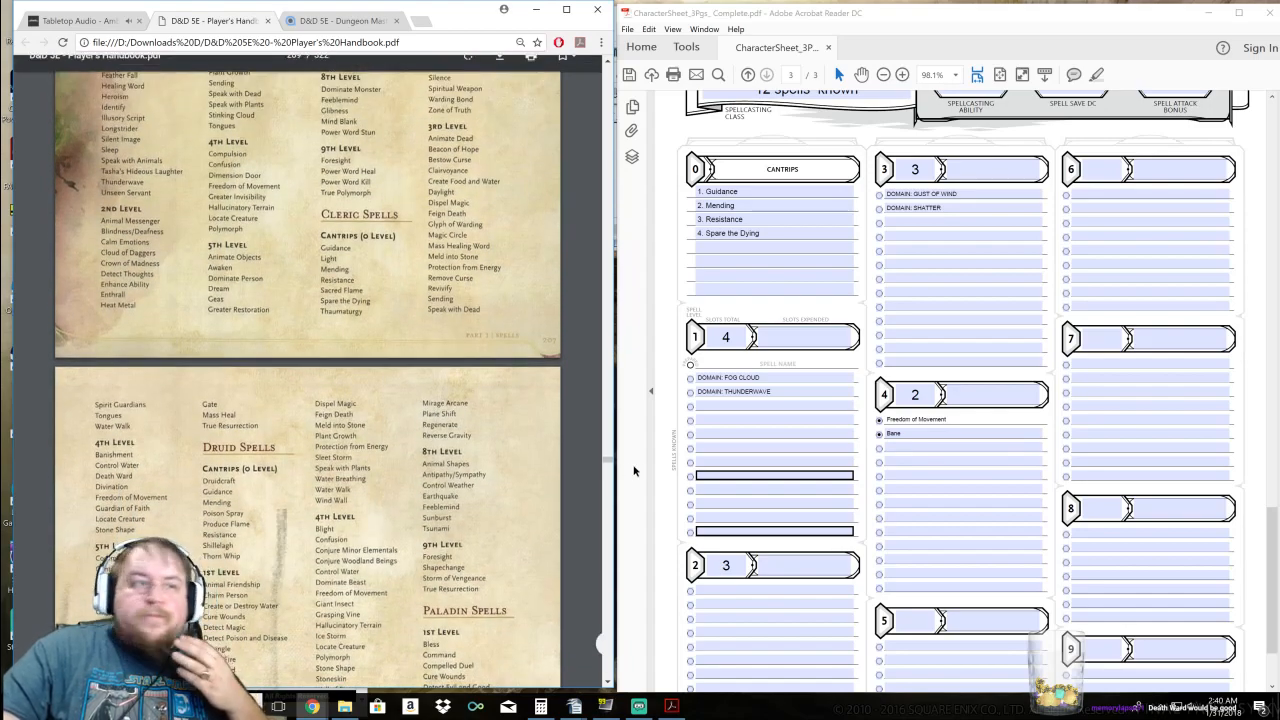
Review the spells entered on the character sheet against the 1st- to 3rd-level cleric spells in the handbook
drag(946, 419, 886, 419)
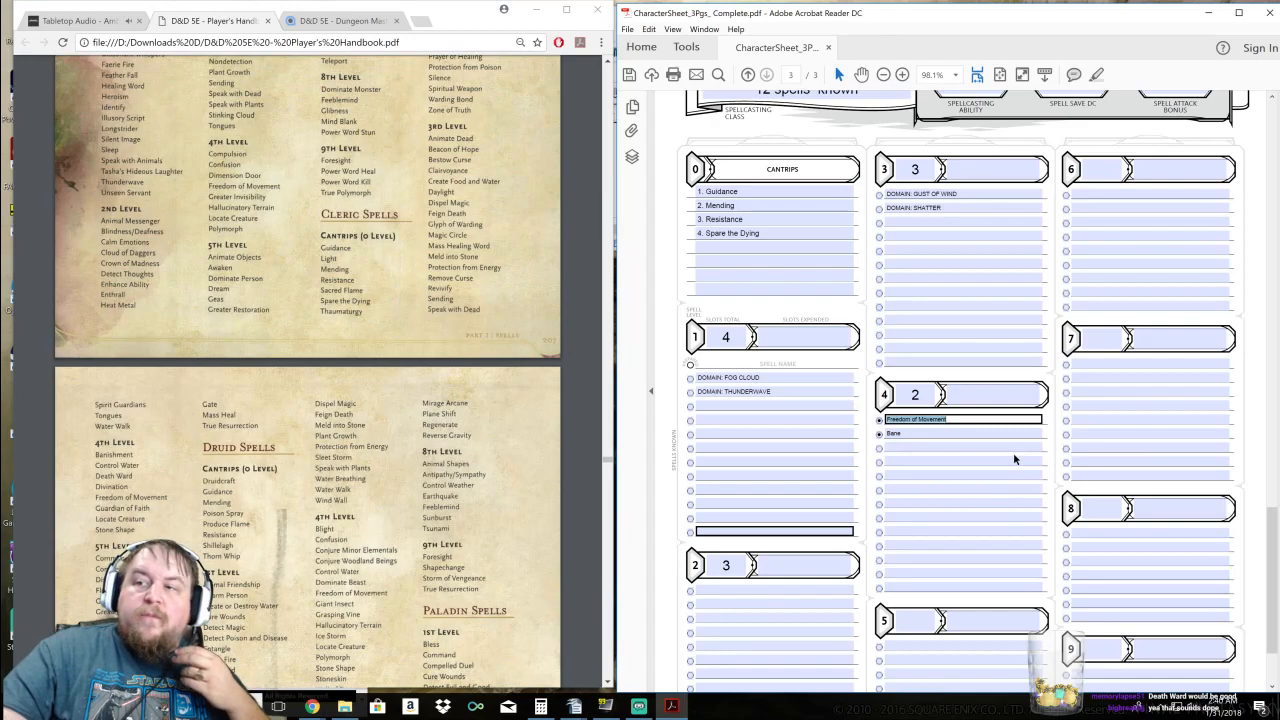
scroll(964, 353, up, 1)
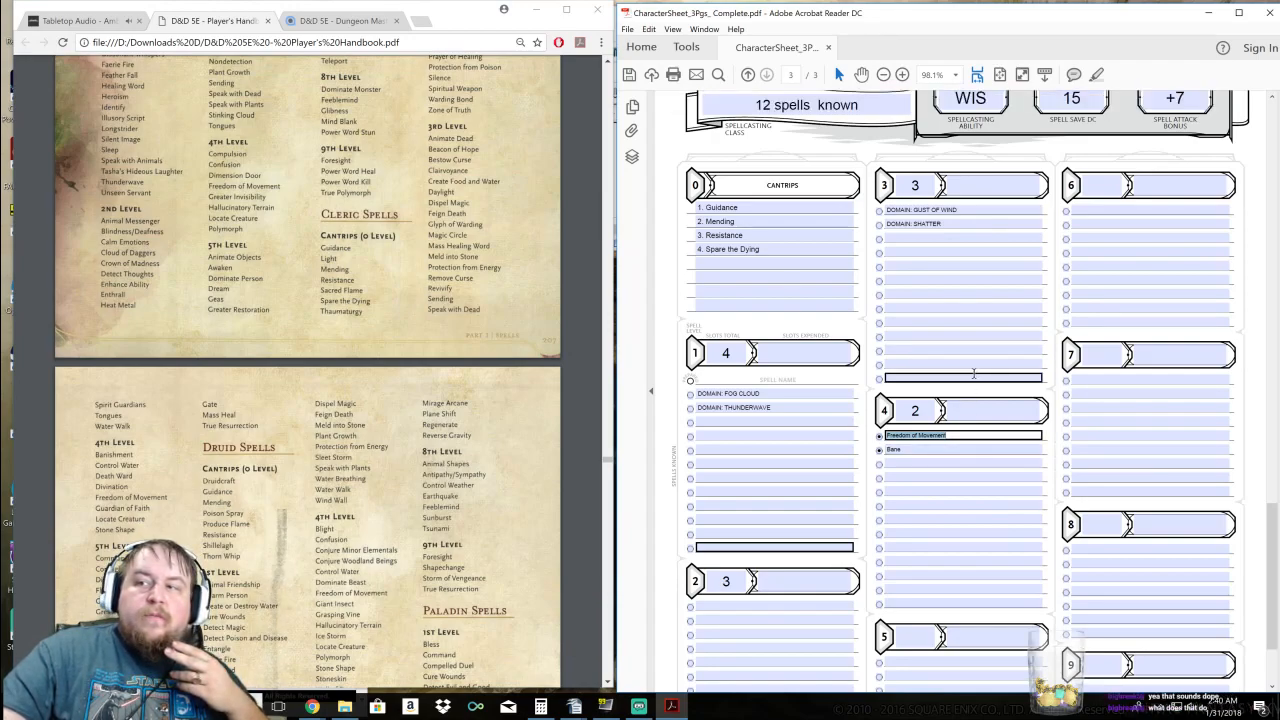
scroll(984, 391, up, 2)
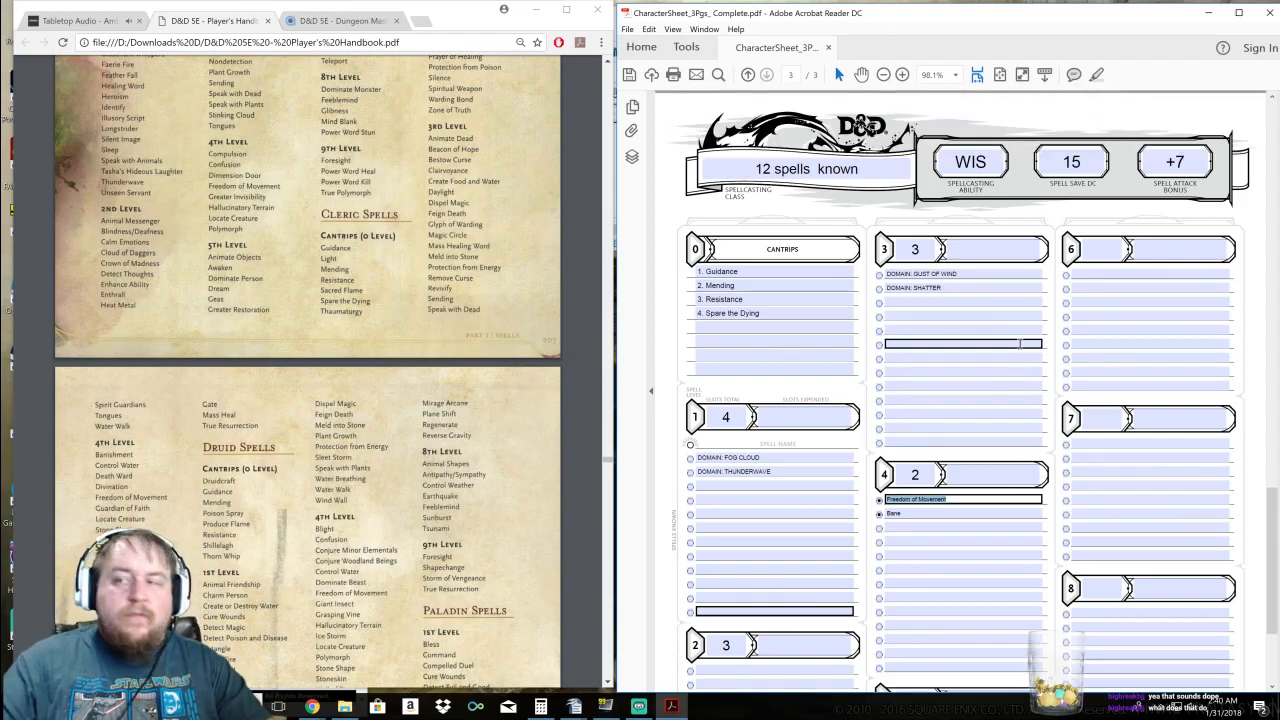
click(866, 305)
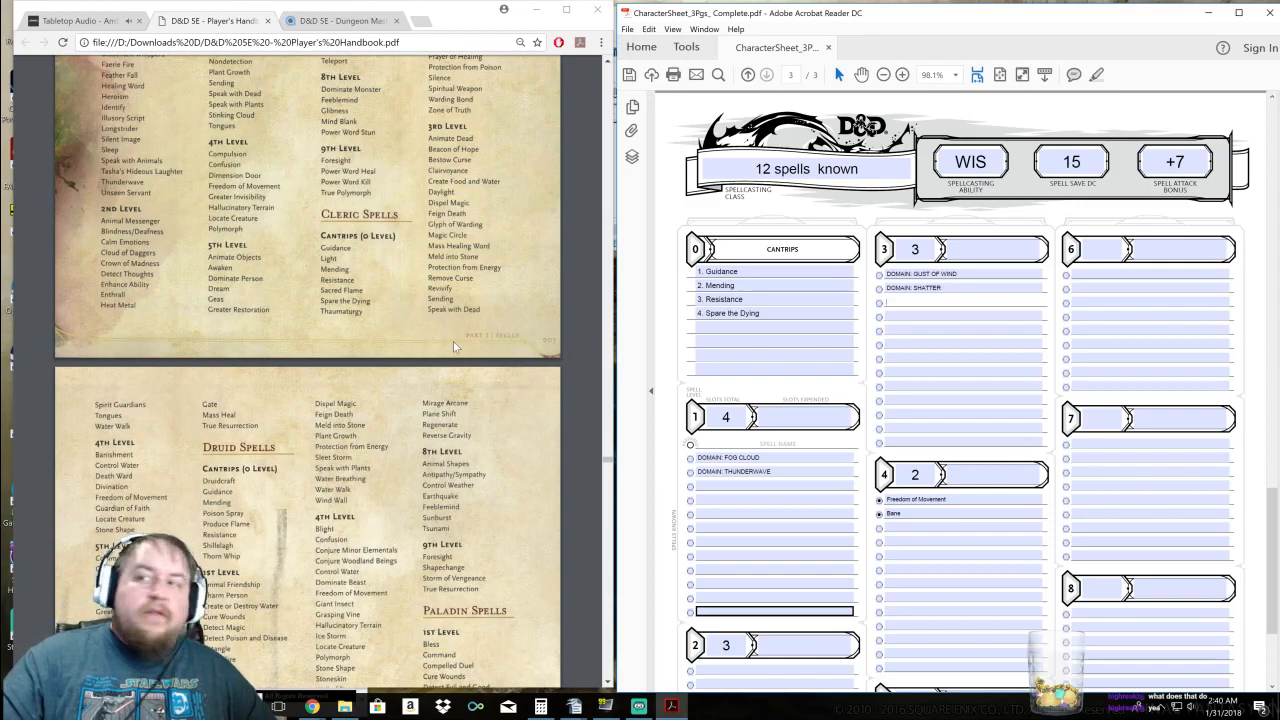
scroll(455, 347, up, 3)
scroll(499, 390, down, 1)
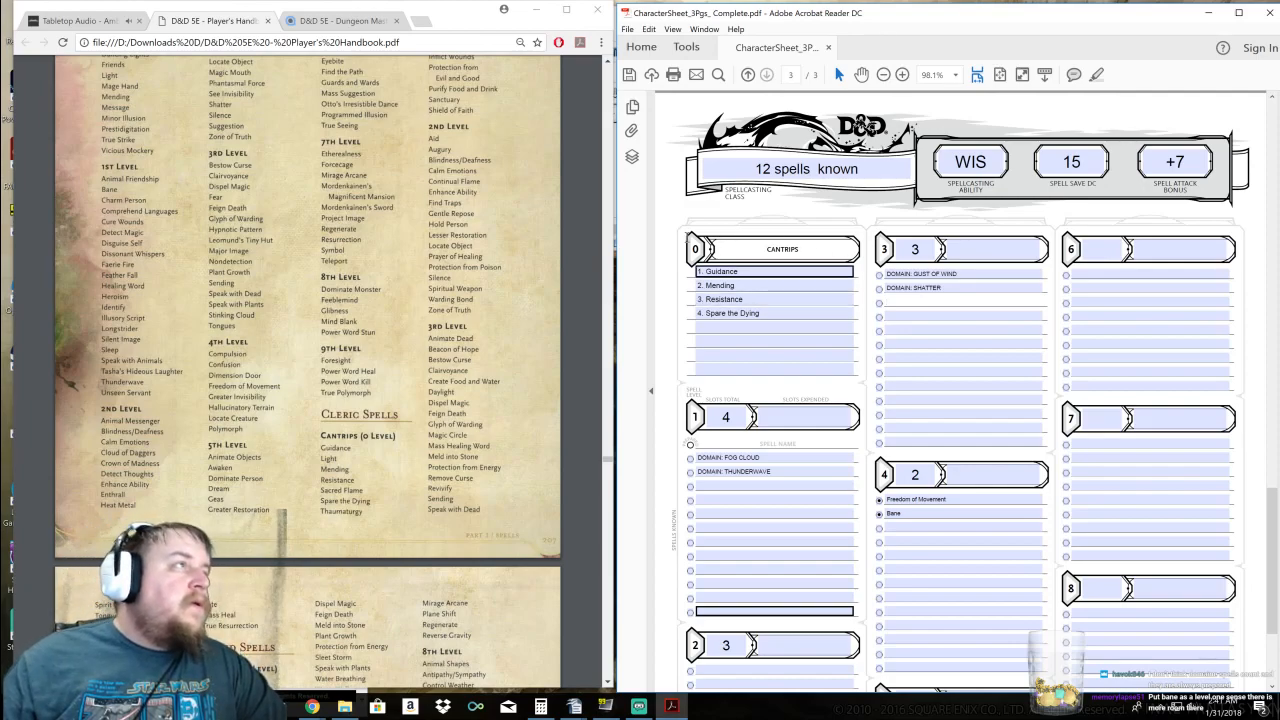
scroll(486, 307, up, 3)
scroll(494, 314, down, 2)
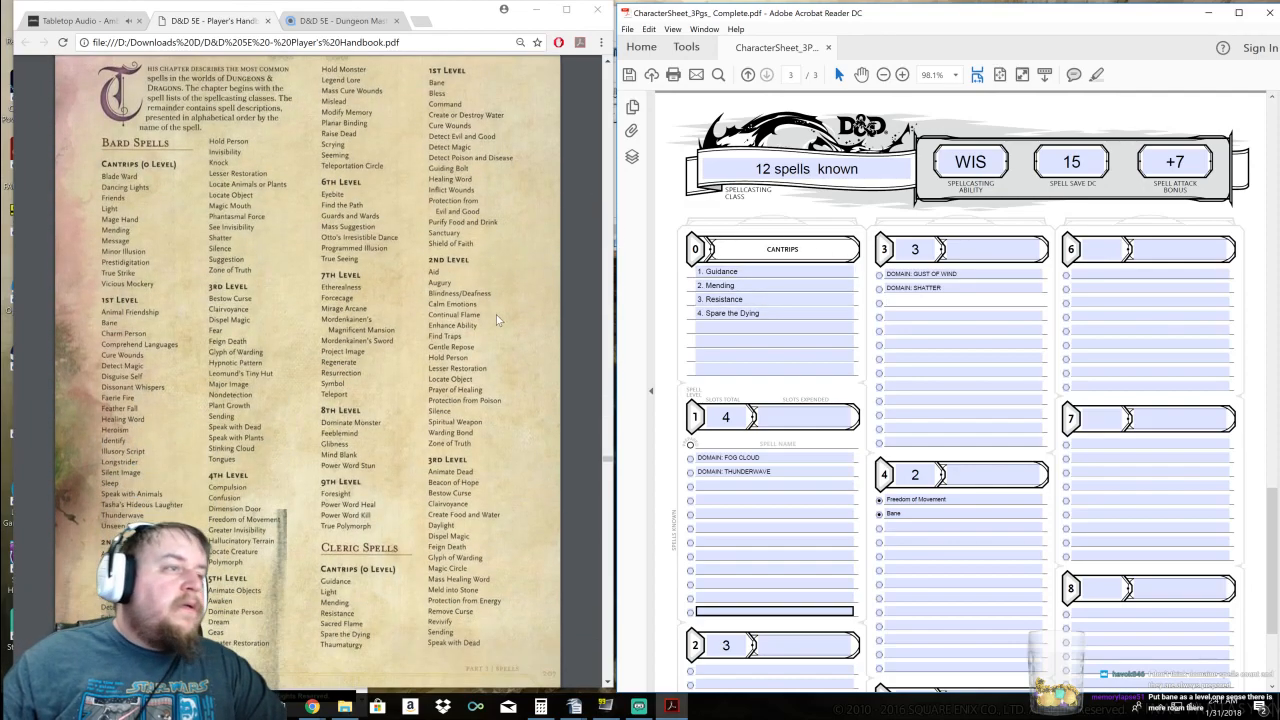
Move Bane from the second 4th-level spell line to the open line below Thunderwave in the 1st-level list
click(960, 514)
key(BackSpace)
key(BackSpace)
key(BackSpace)
key(BackSpace)
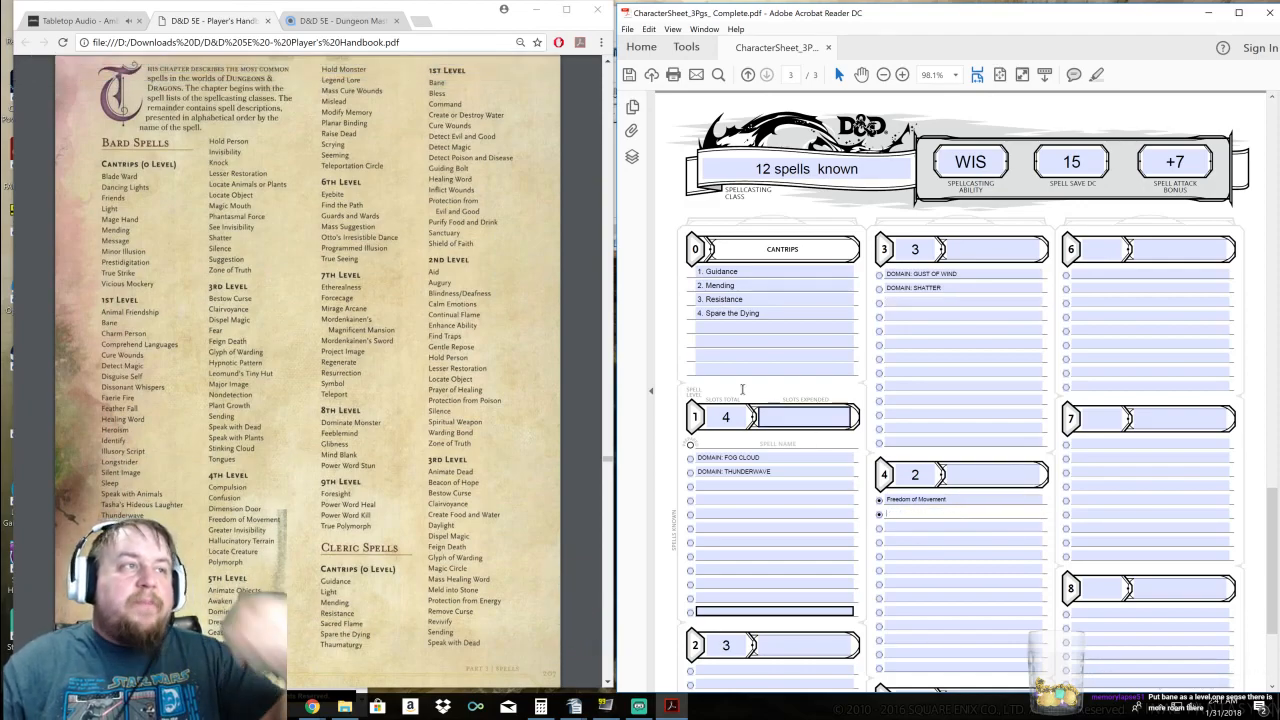
click(745, 485)
text(Bane)
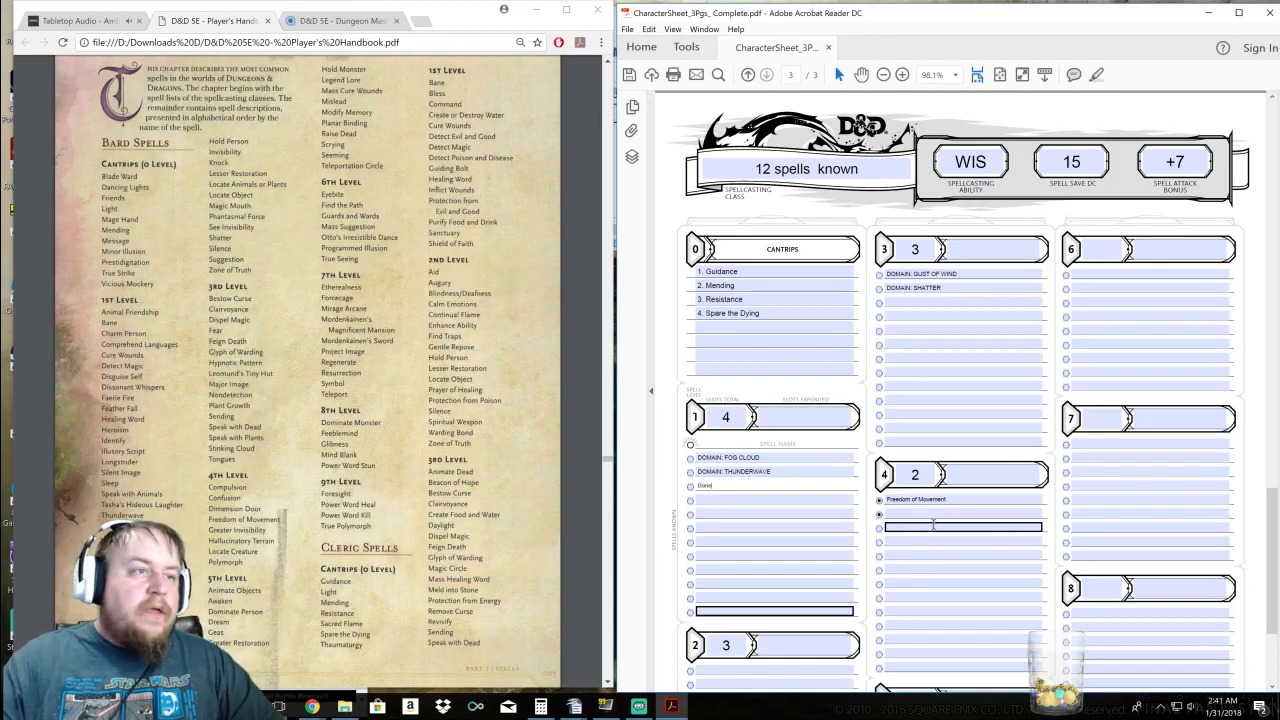
Enter Death Ward on the second 4th-level spell line and go to the open 3rd-level lines below Shatter
click(938, 513)
text(Death Ward)
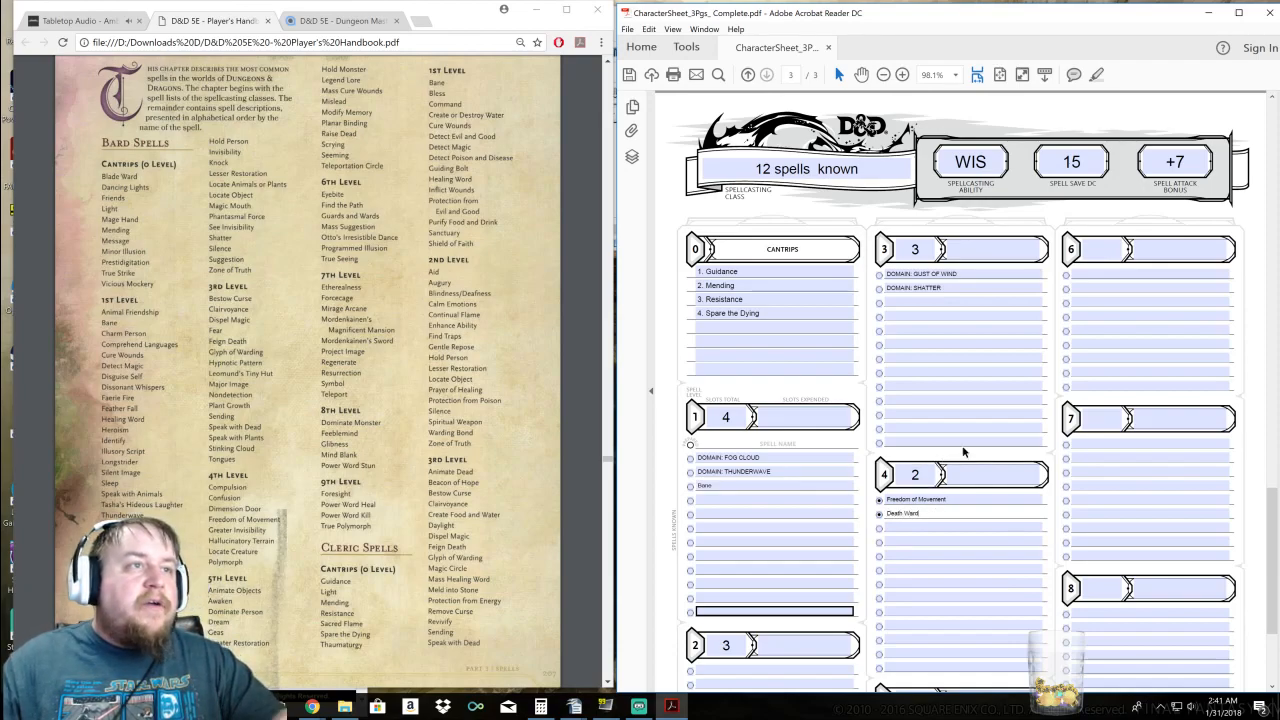
scroll(965, 400, down, 1)
click(958, 352)
click(941, 312)
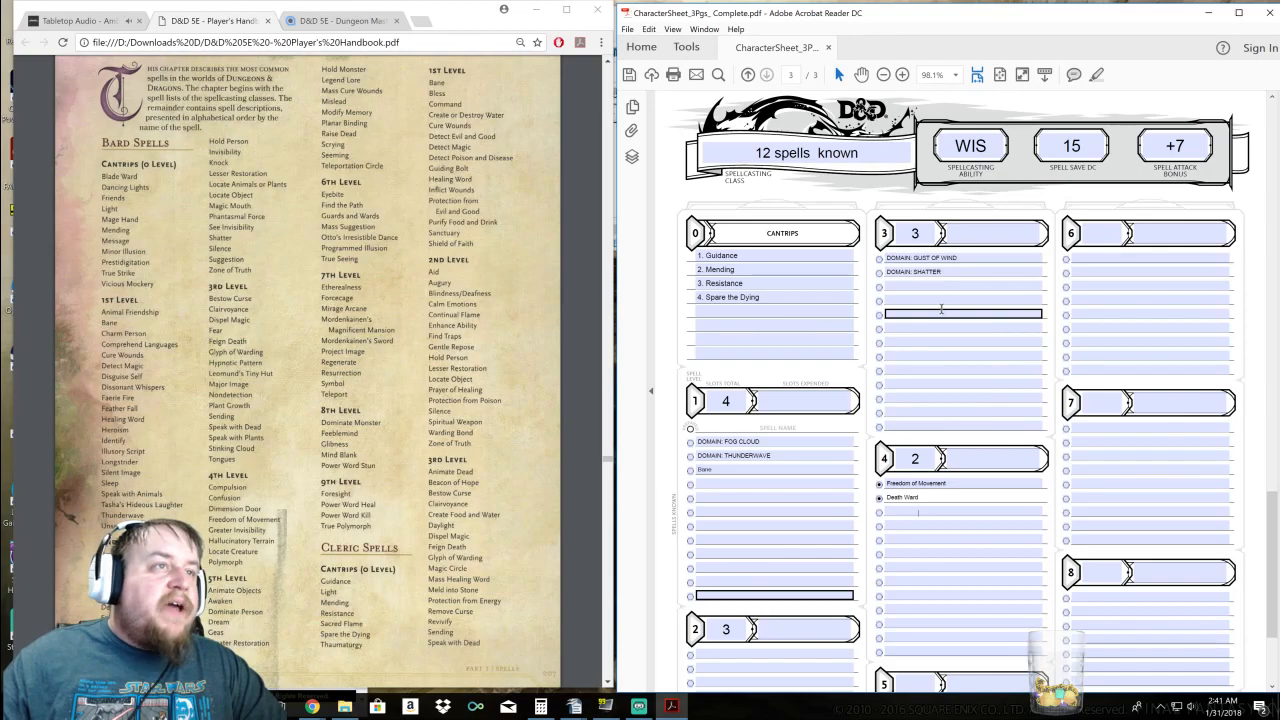
Enter Clairvoyance on the open 3rd-level spell line below Shatter
scroll(941, 310, down, 1)
click(948, 324)
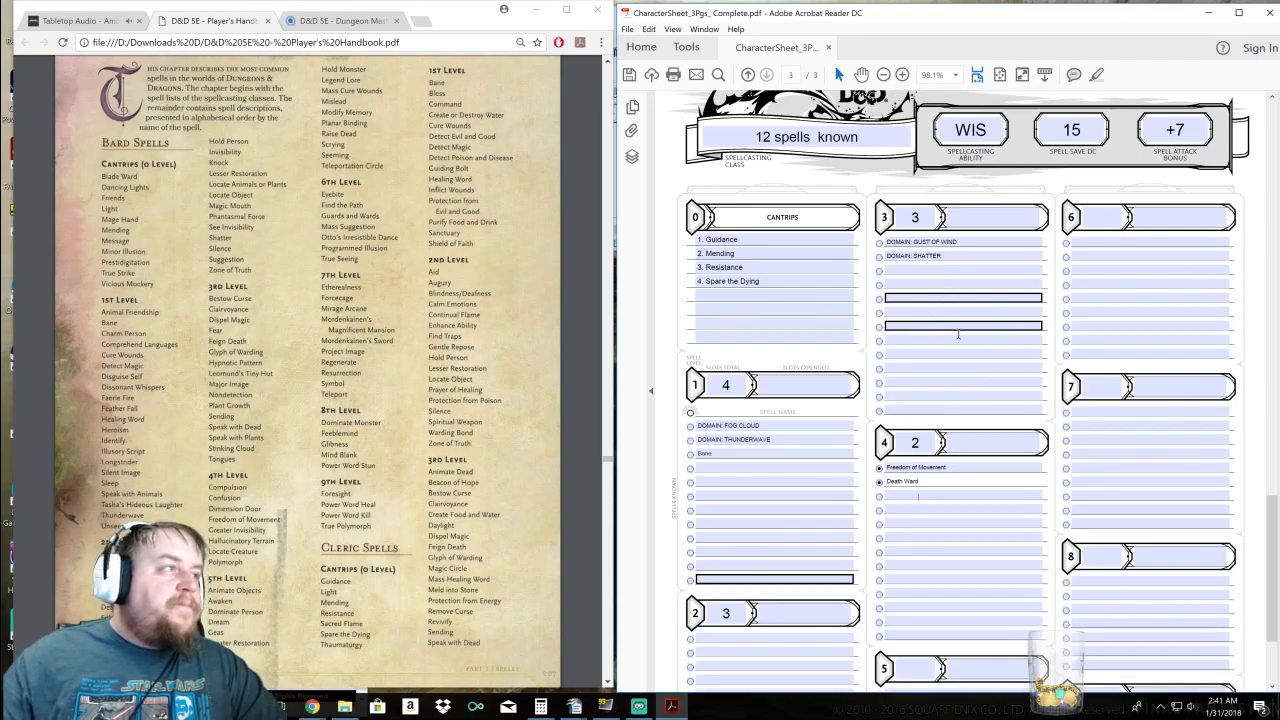
click(920, 268)
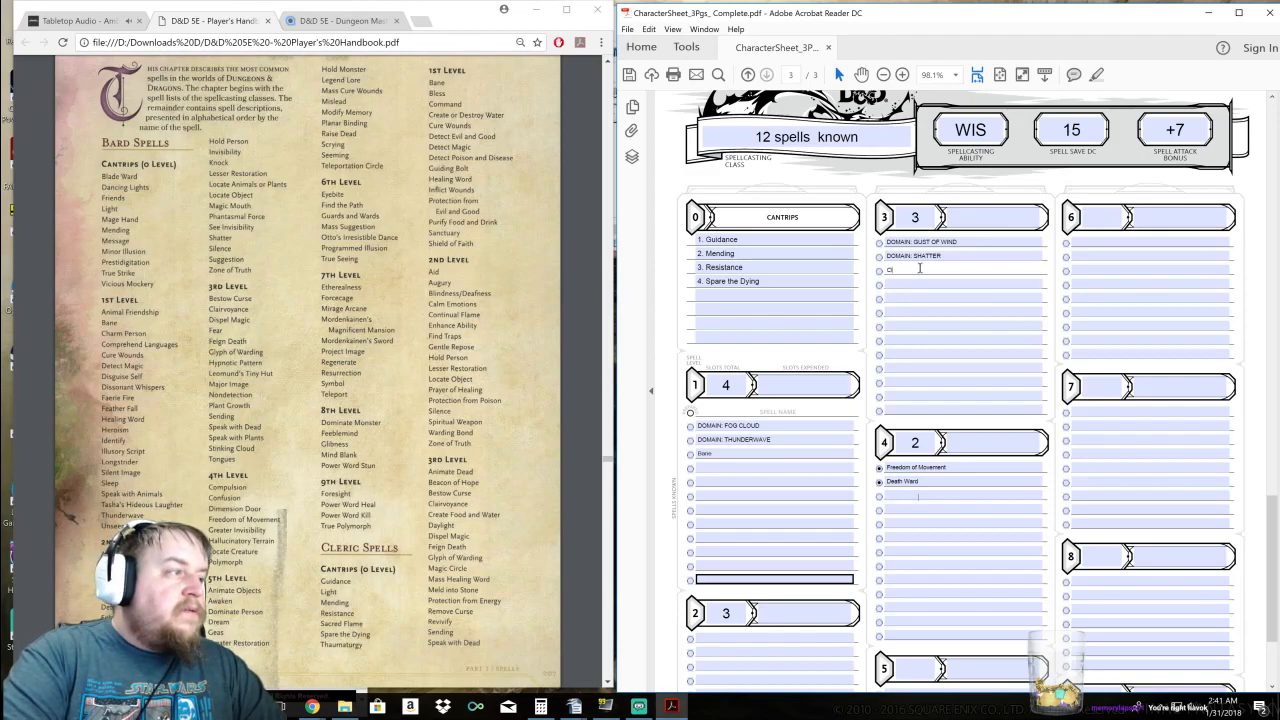
text(voy)
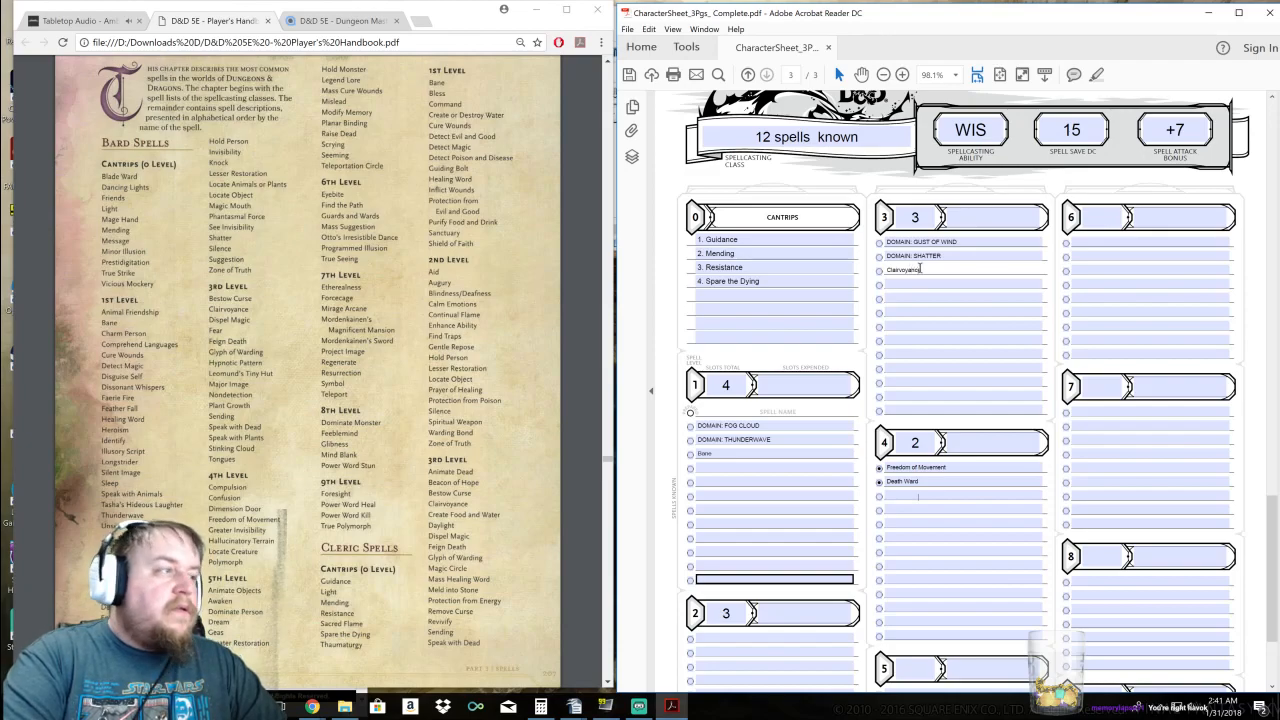
text(ance)
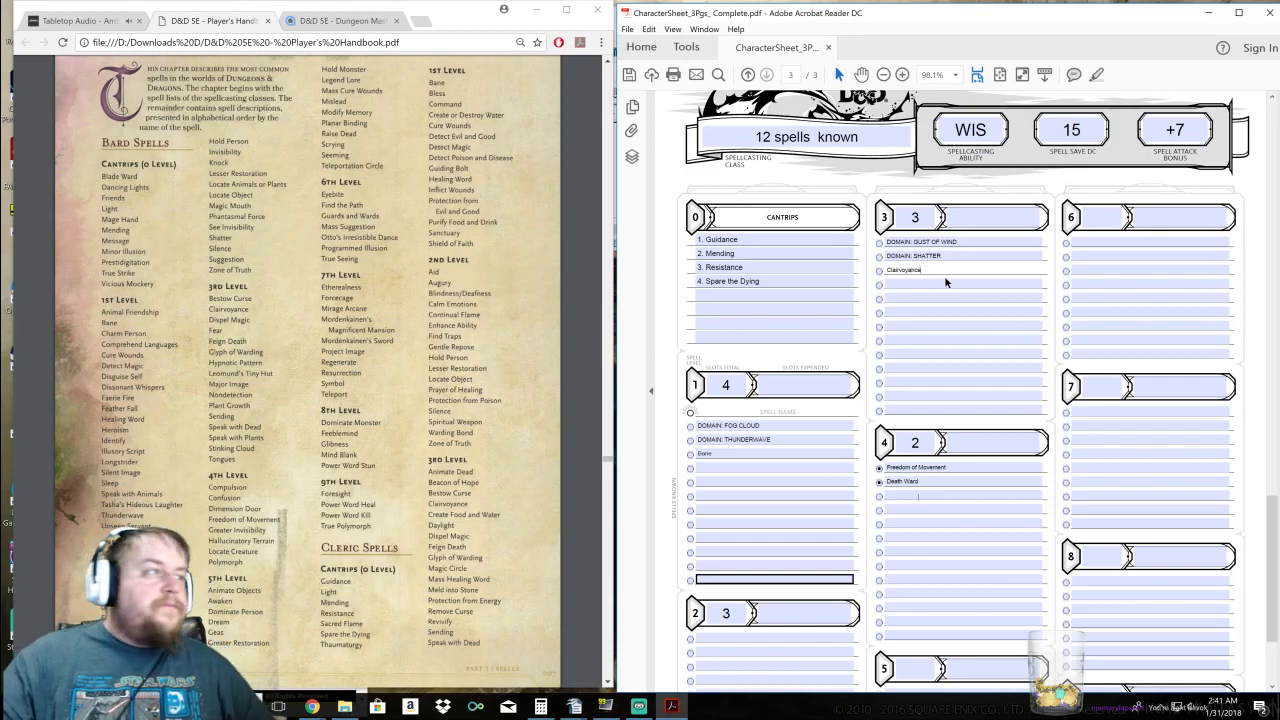
Enter Blindness/Deafness on the 3rd-level spell line below Clairvoyance
click(948, 284)
click(924, 285)
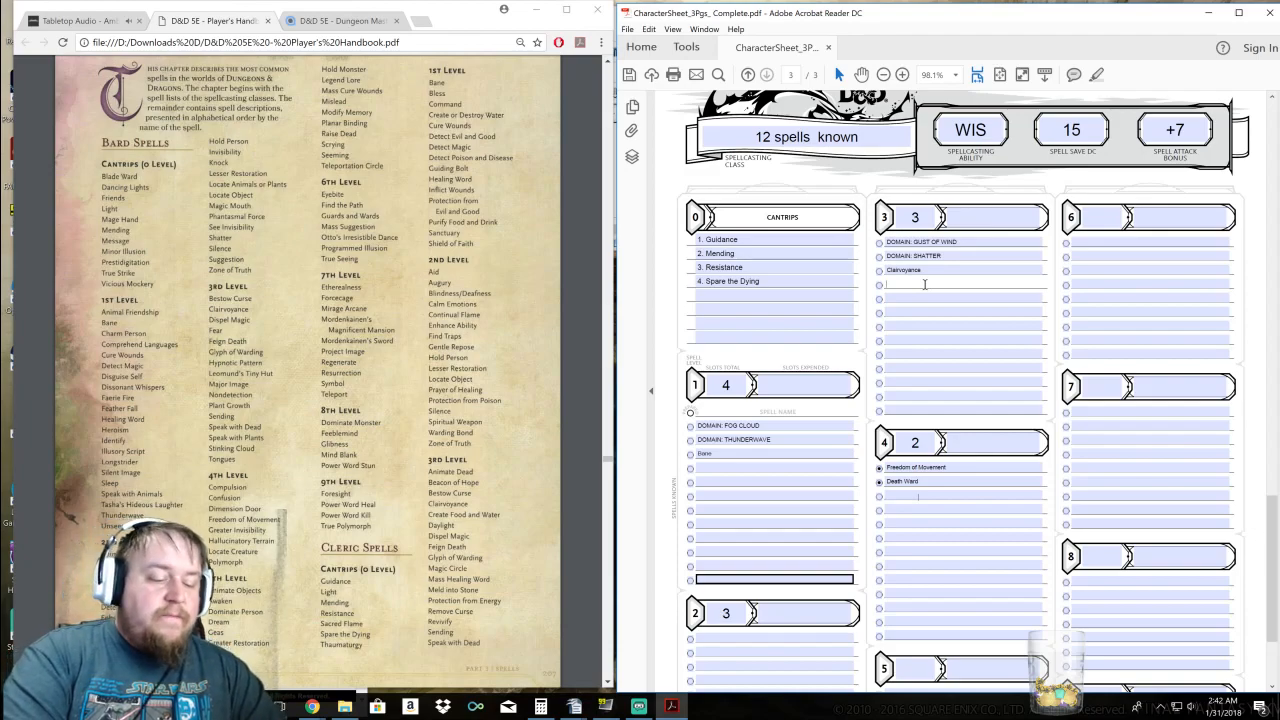
text(indness/)
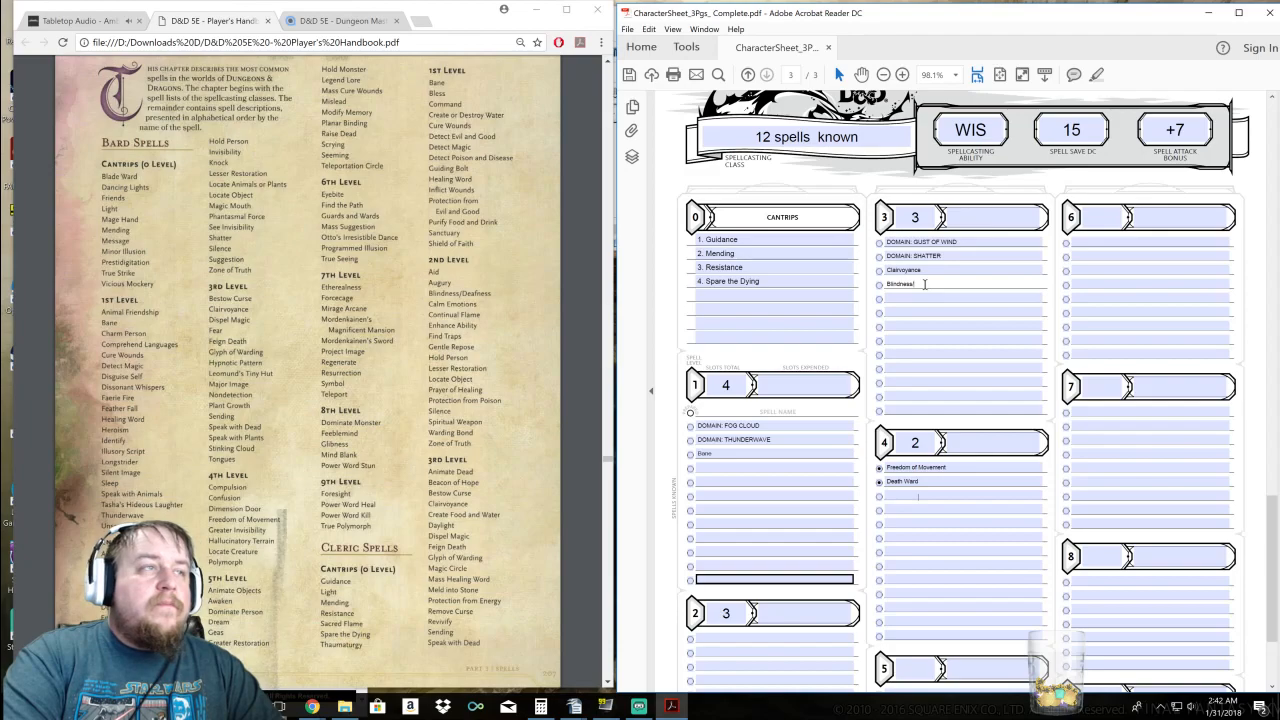
text(Deafness)
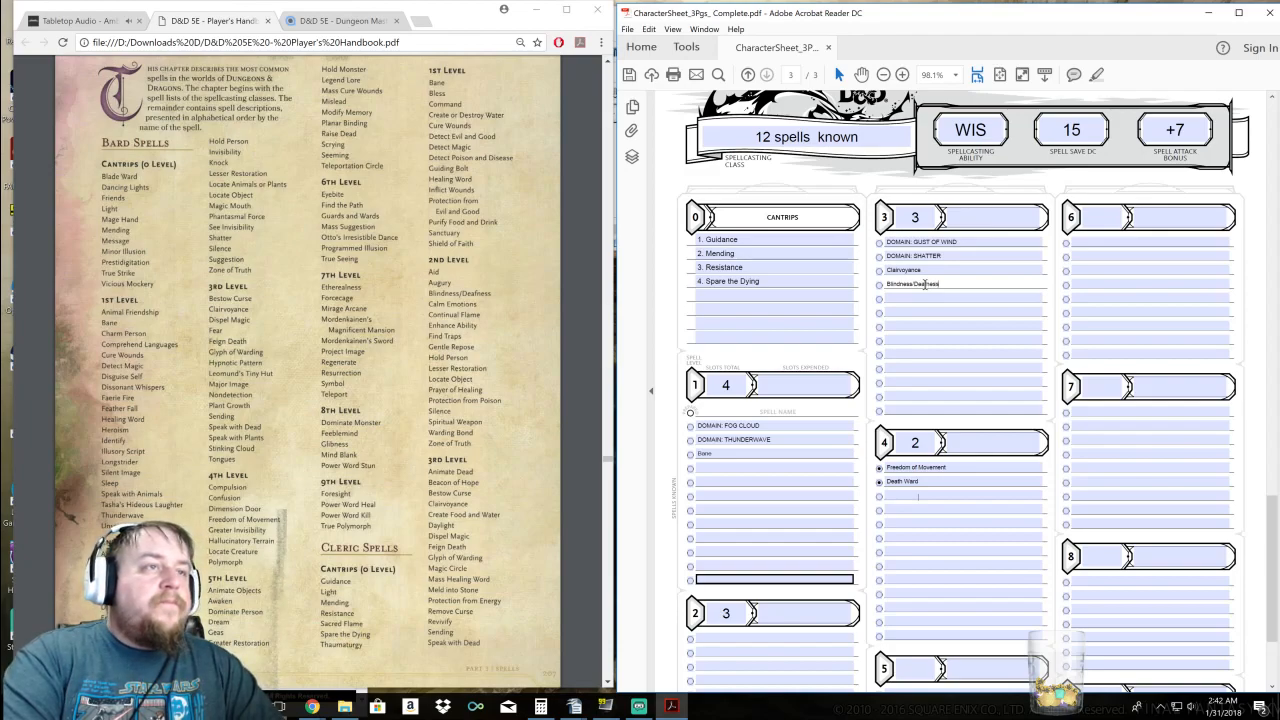
Enter Detect Evil and Good on the 1st-level spell line below Bane
scroll(938, 335, down, 4)
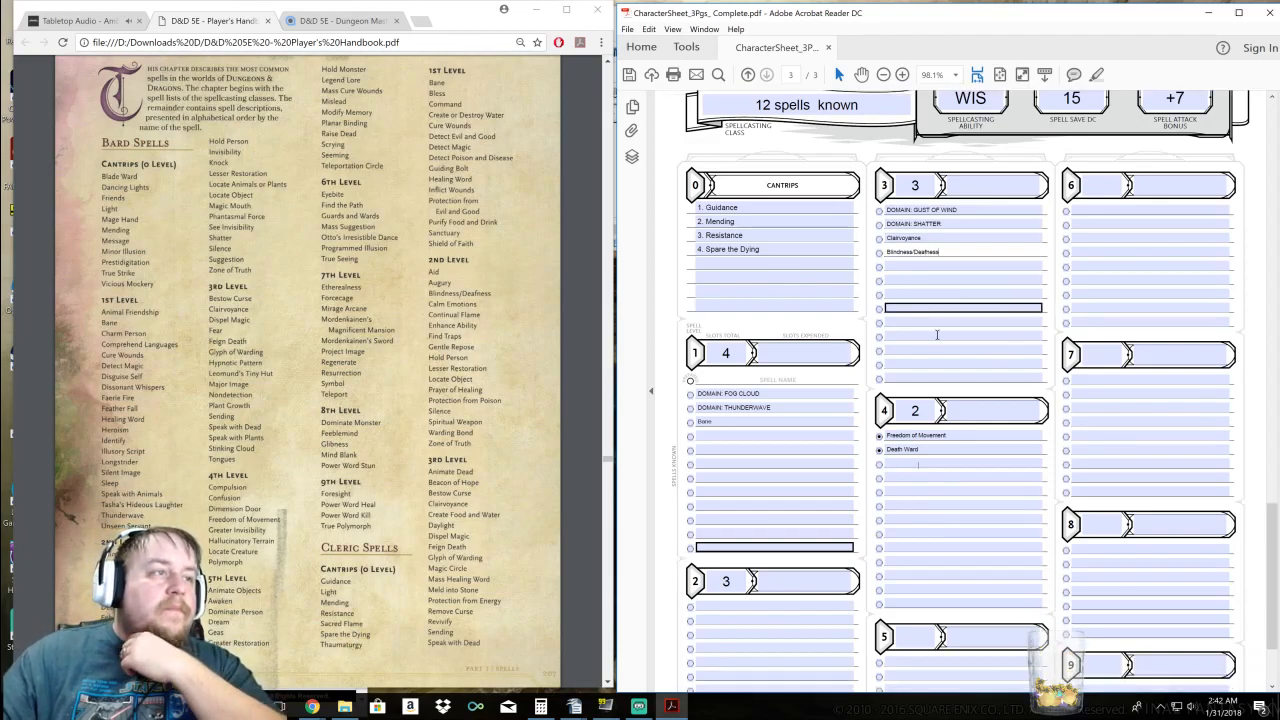
scroll(965, 316, down, 2)
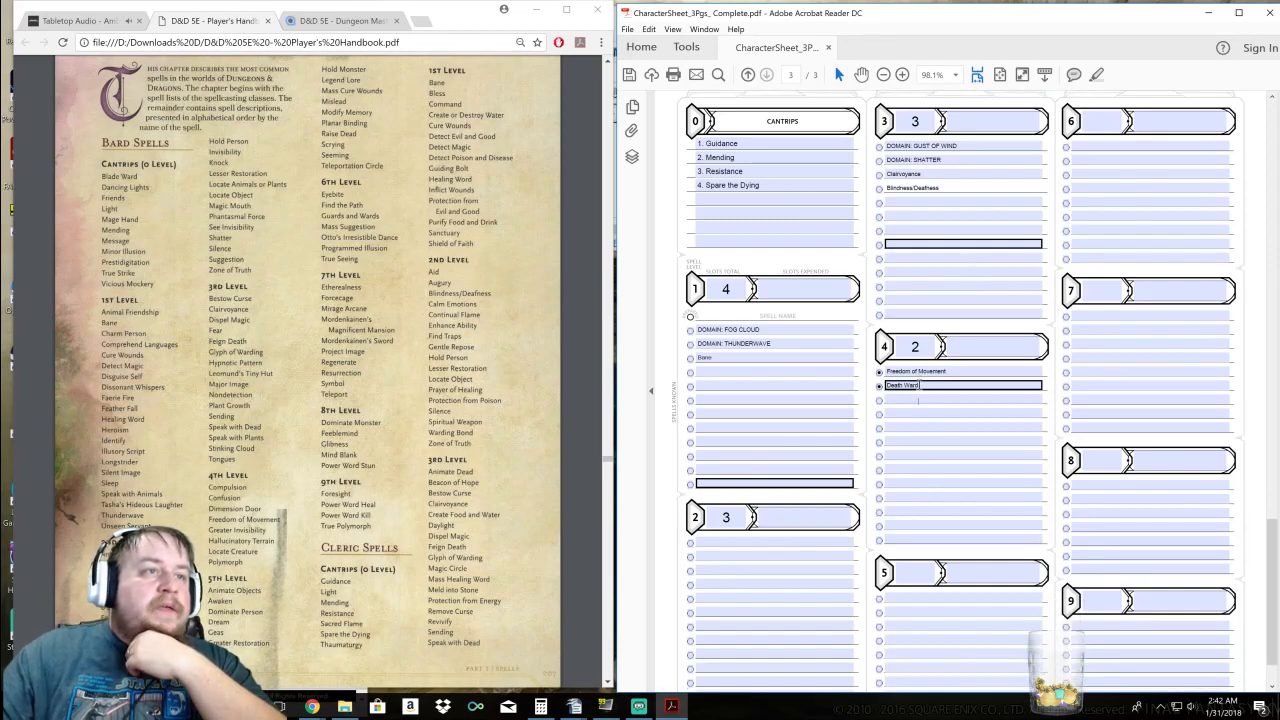
scroll(960, 250, up, 4)
scroll(951, 314, down, 2)
scroll(980, 305, down, 3)
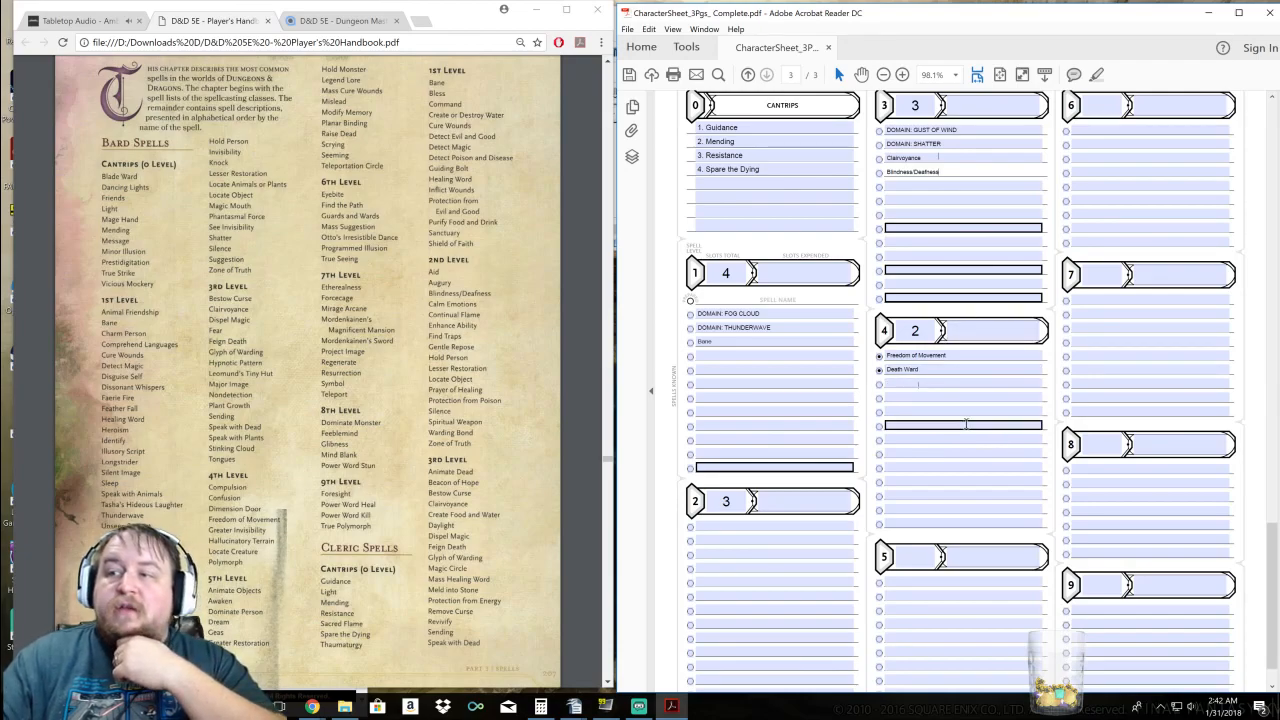
click(474, 326)
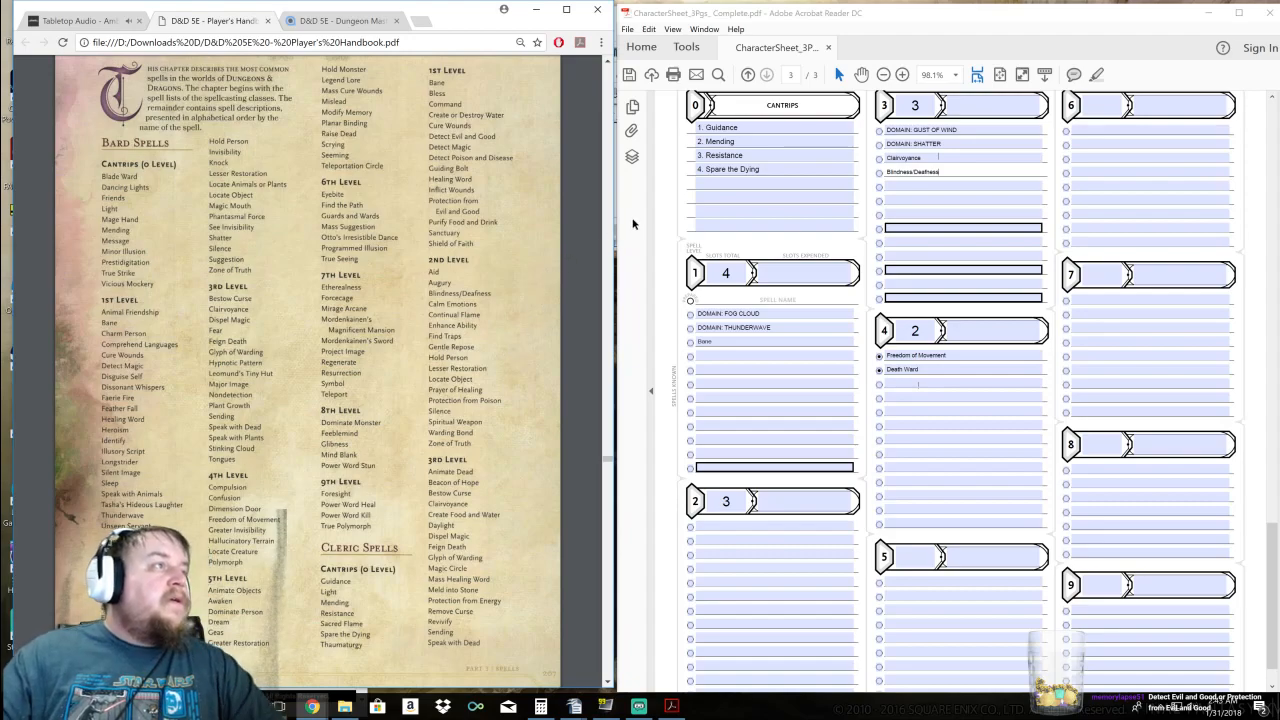
click(736, 355)
text(Detect)
key(BackSpace)
key(BackSpace)
text(Evil and Good)
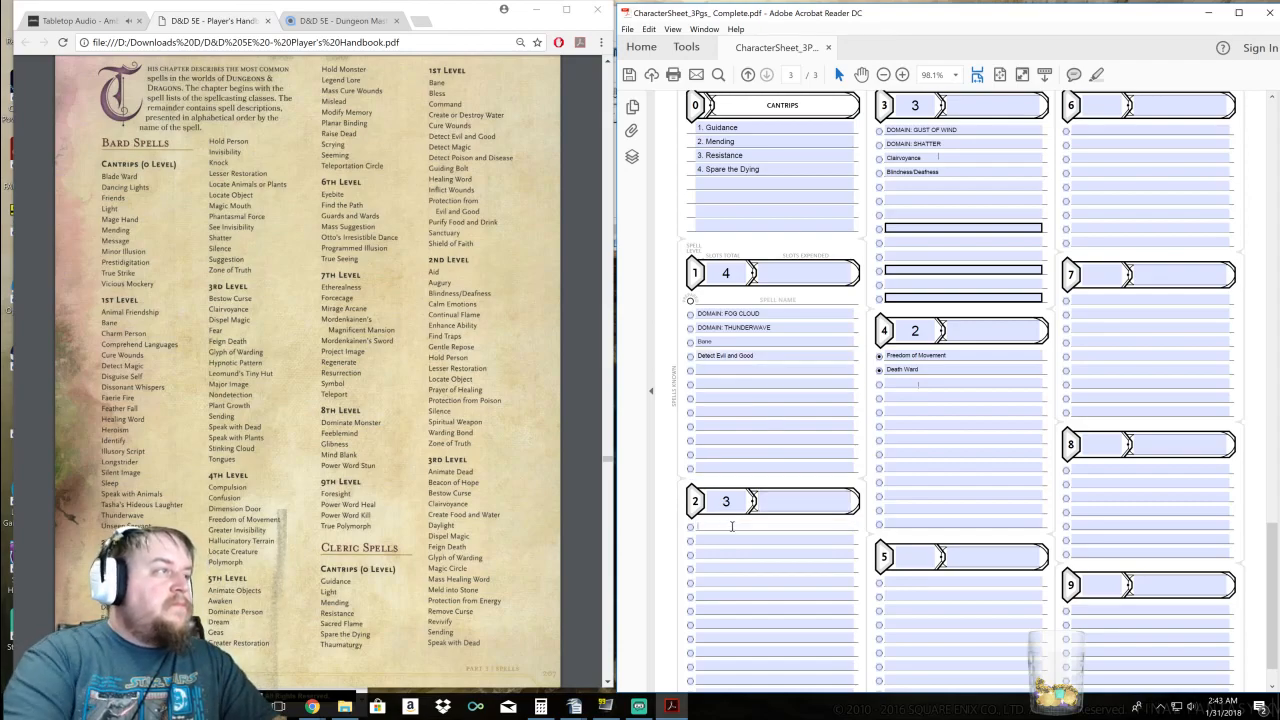
Enter Blindness/Deafness and Zone of Truth on the first two 2nd-level spell lines
text(ss/Deafness)
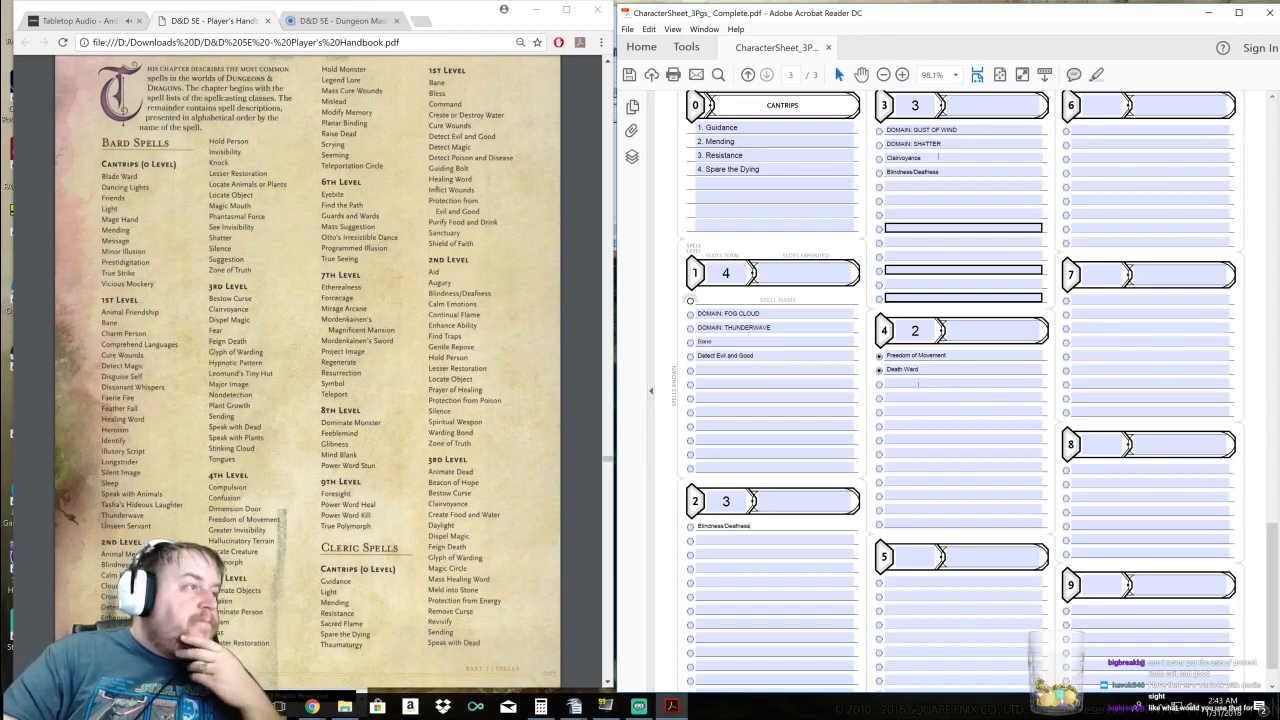
scroll(487, 404, down, 1)
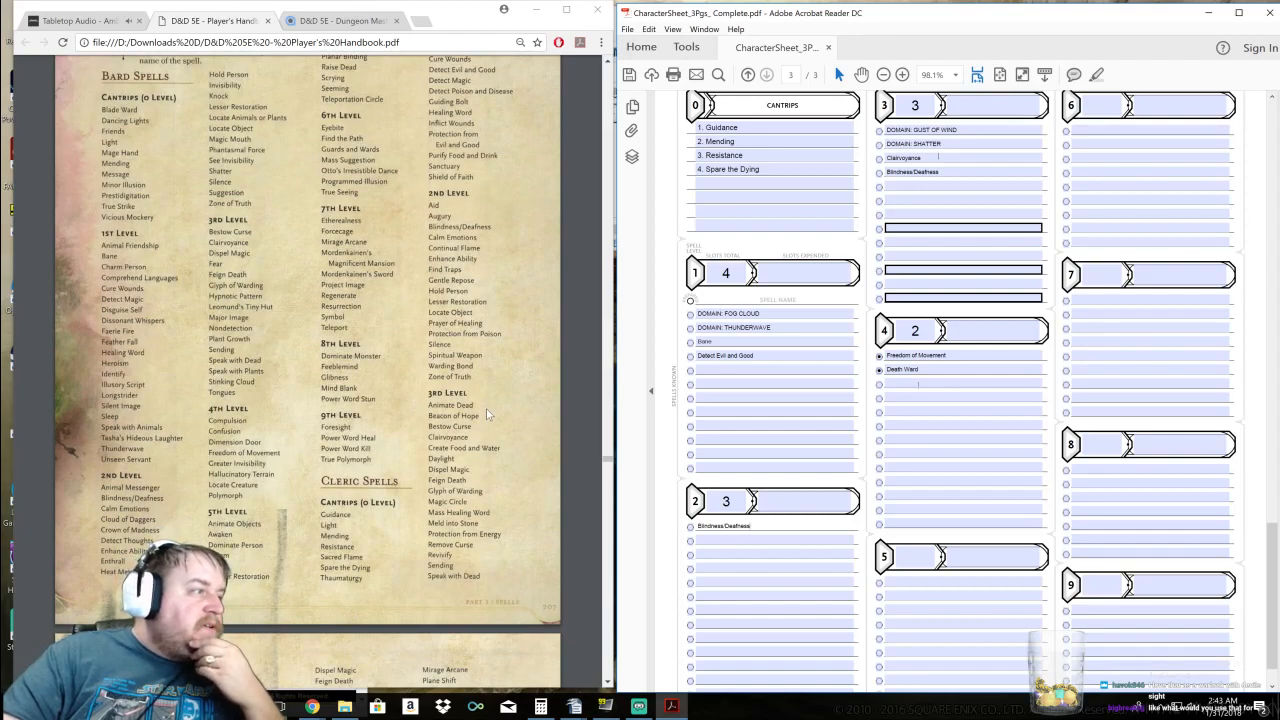
scroll(491, 437, up, 2)
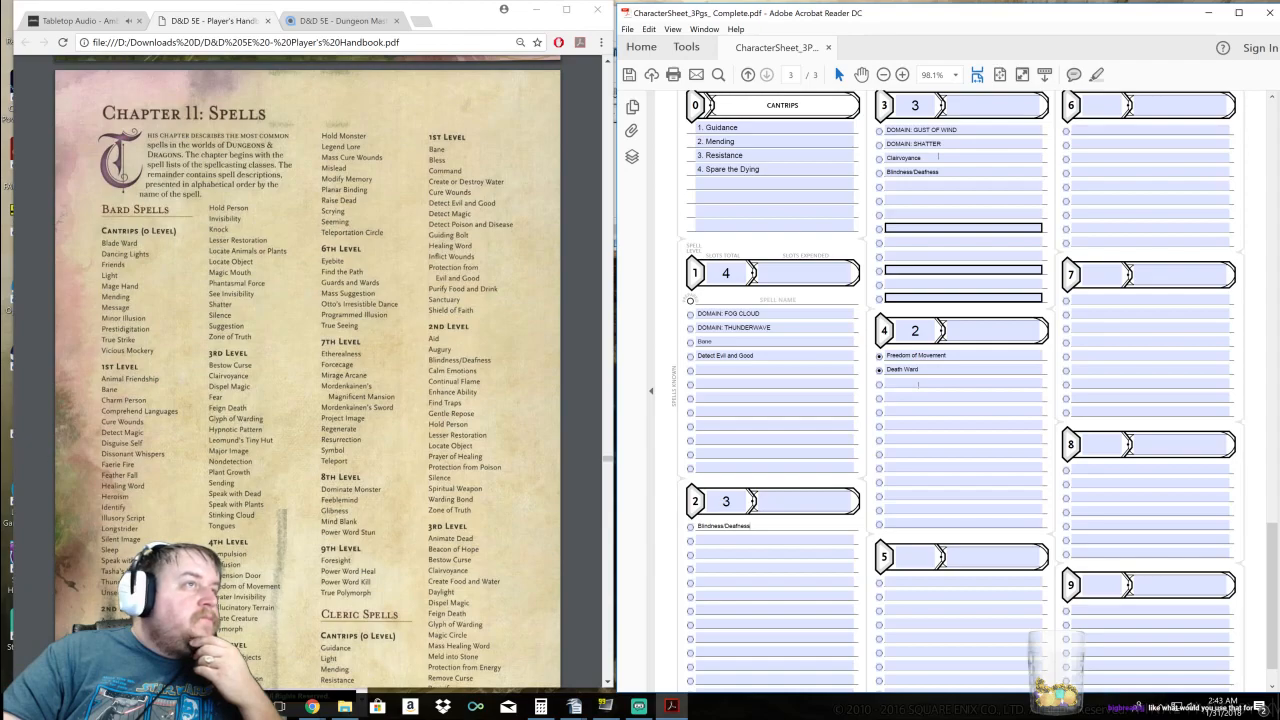
click(726, 370)
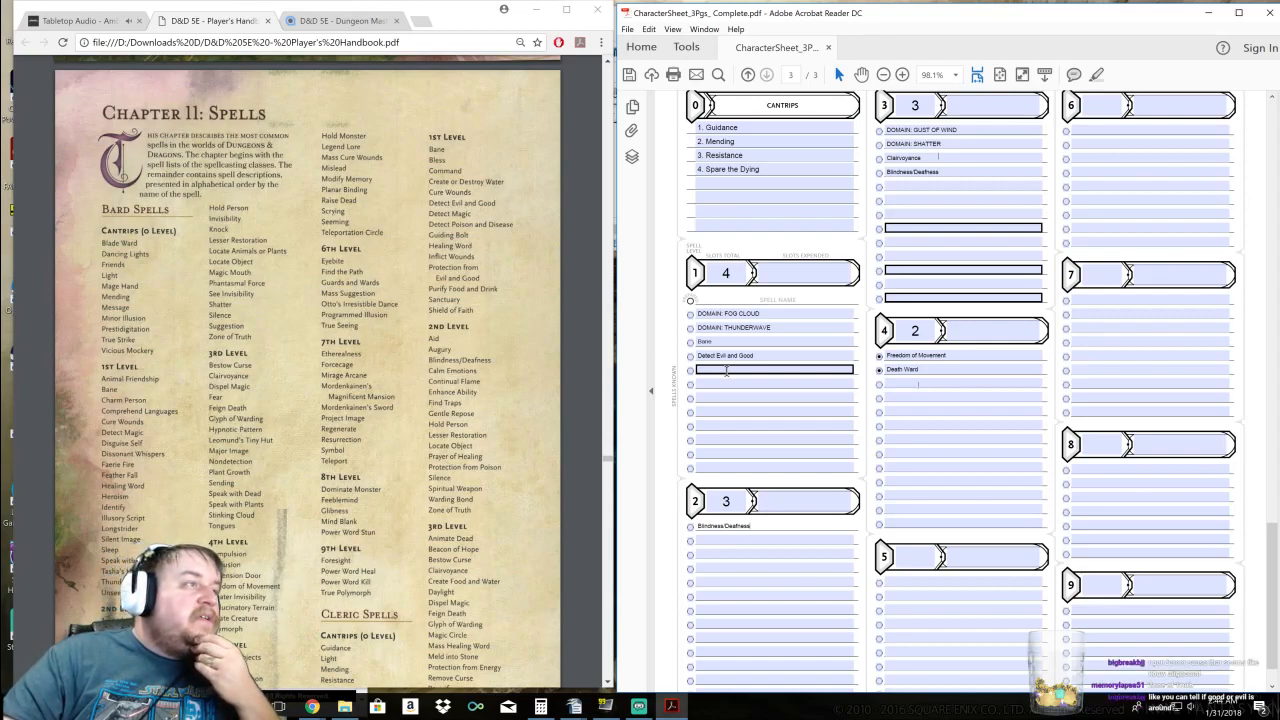
click(724, 540)
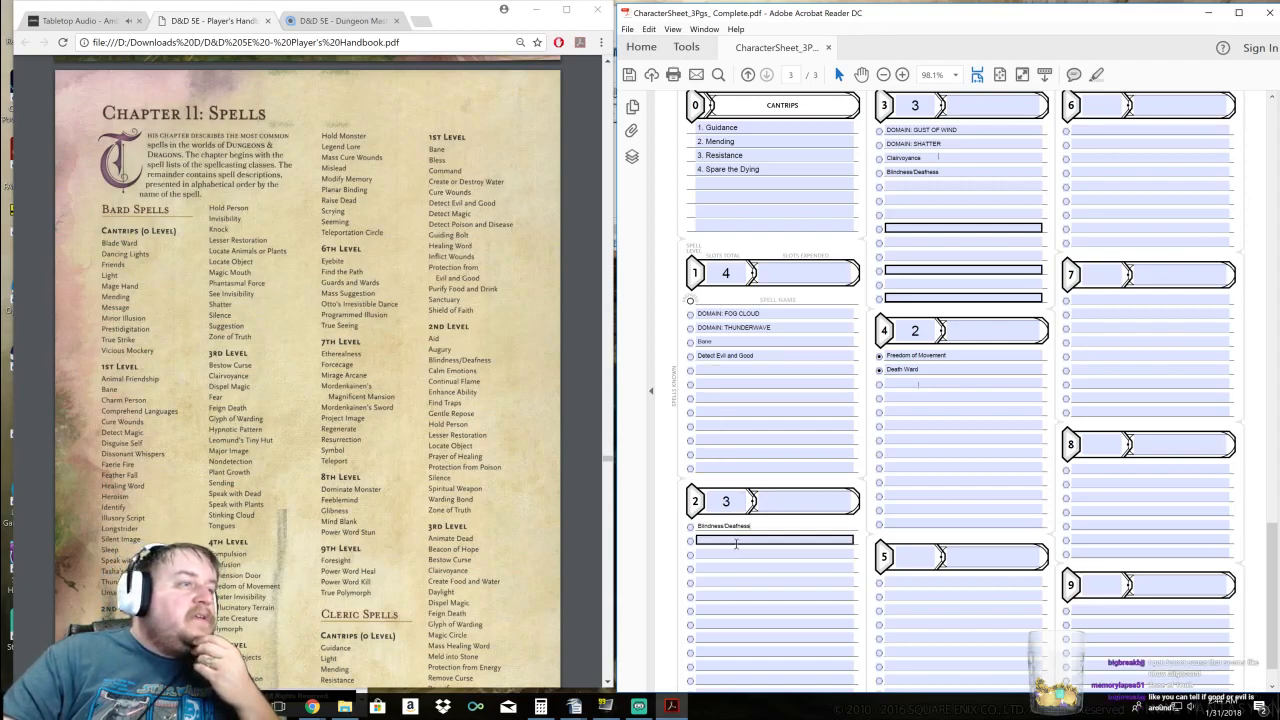
text(Zone of Truth)
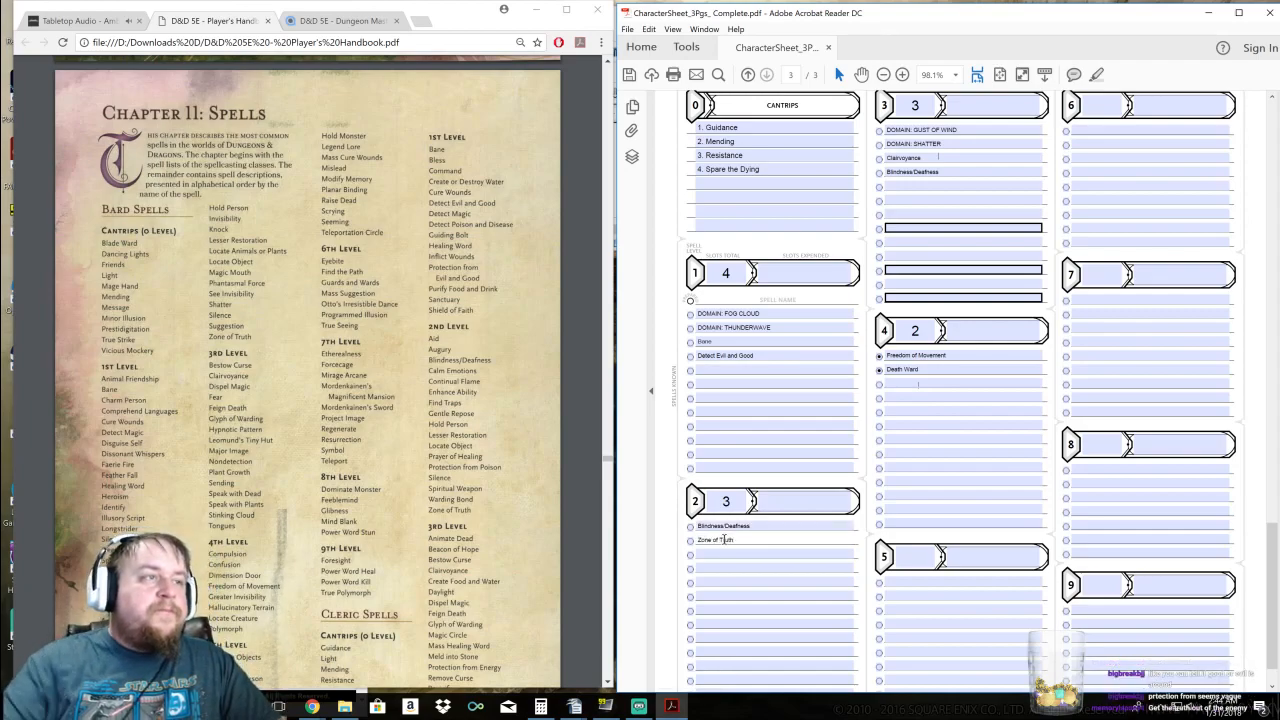
click(768, 584)
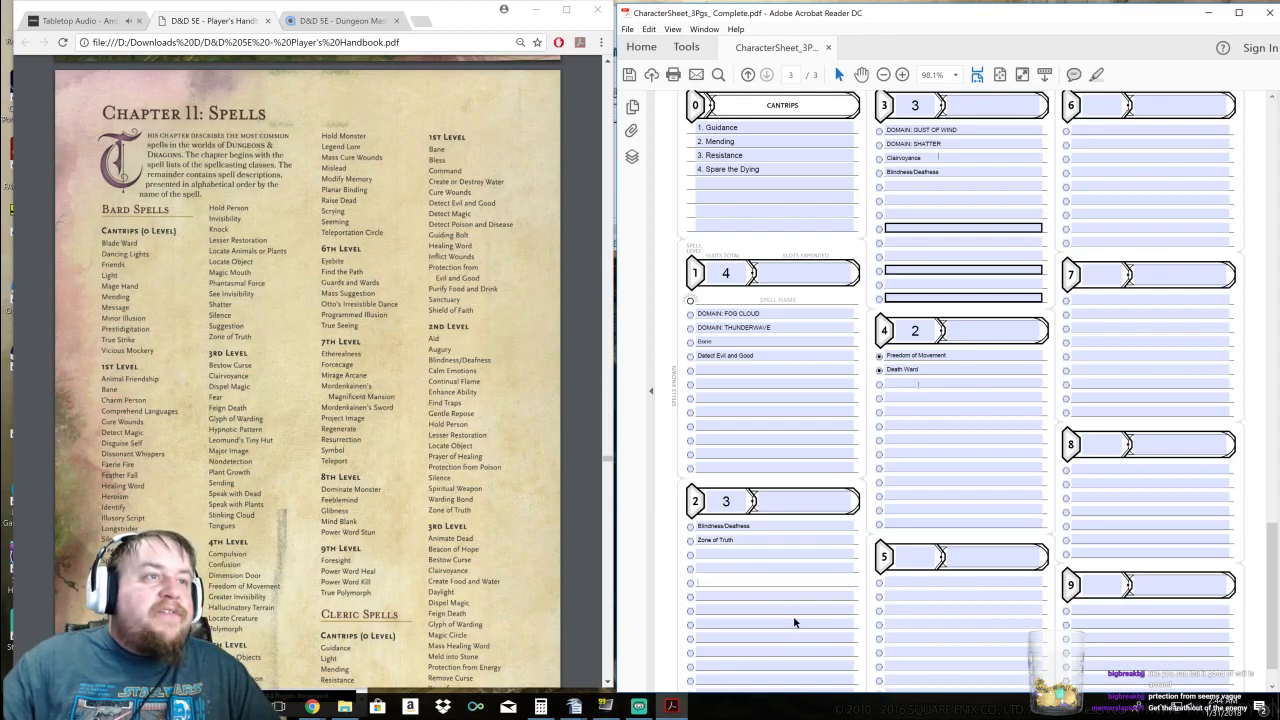
Enter Cure Wounds and Inflict Wounds on the 1st-level spell lines below Detect Evil and Good
scroll(795, 620, down, 1)
scroll(811, 562, up, 2)
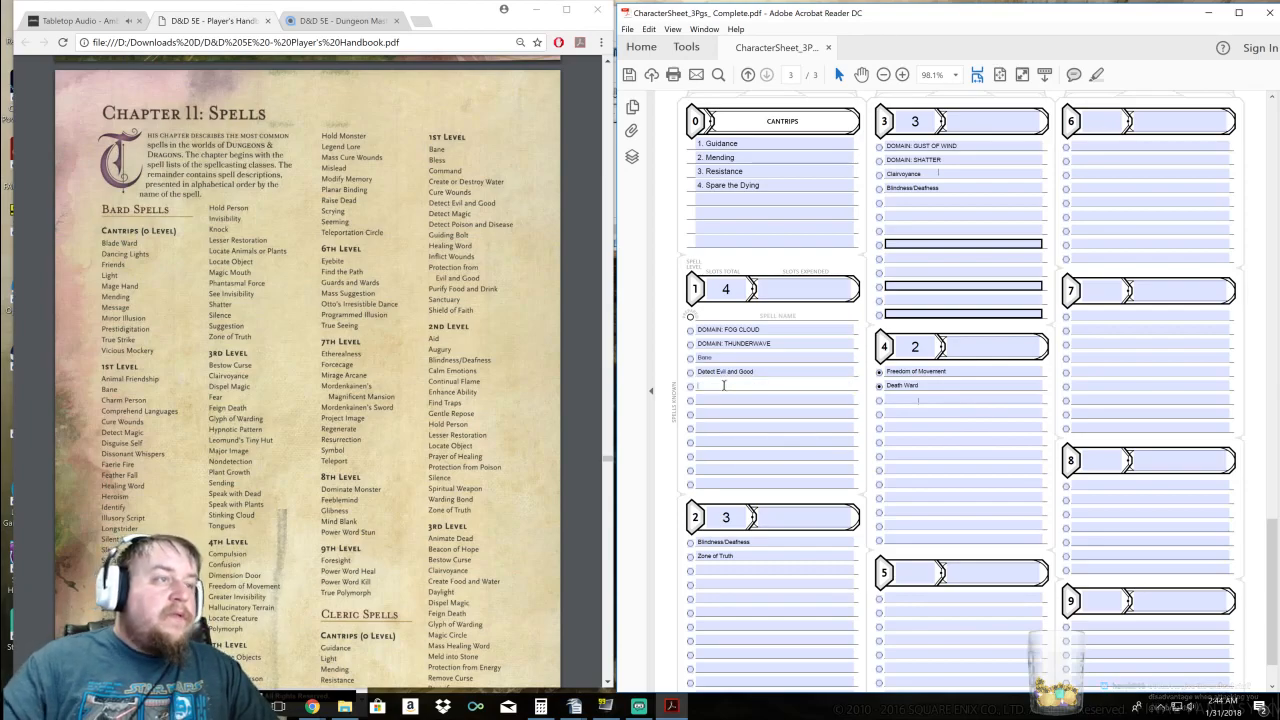
text(ure Wounds)
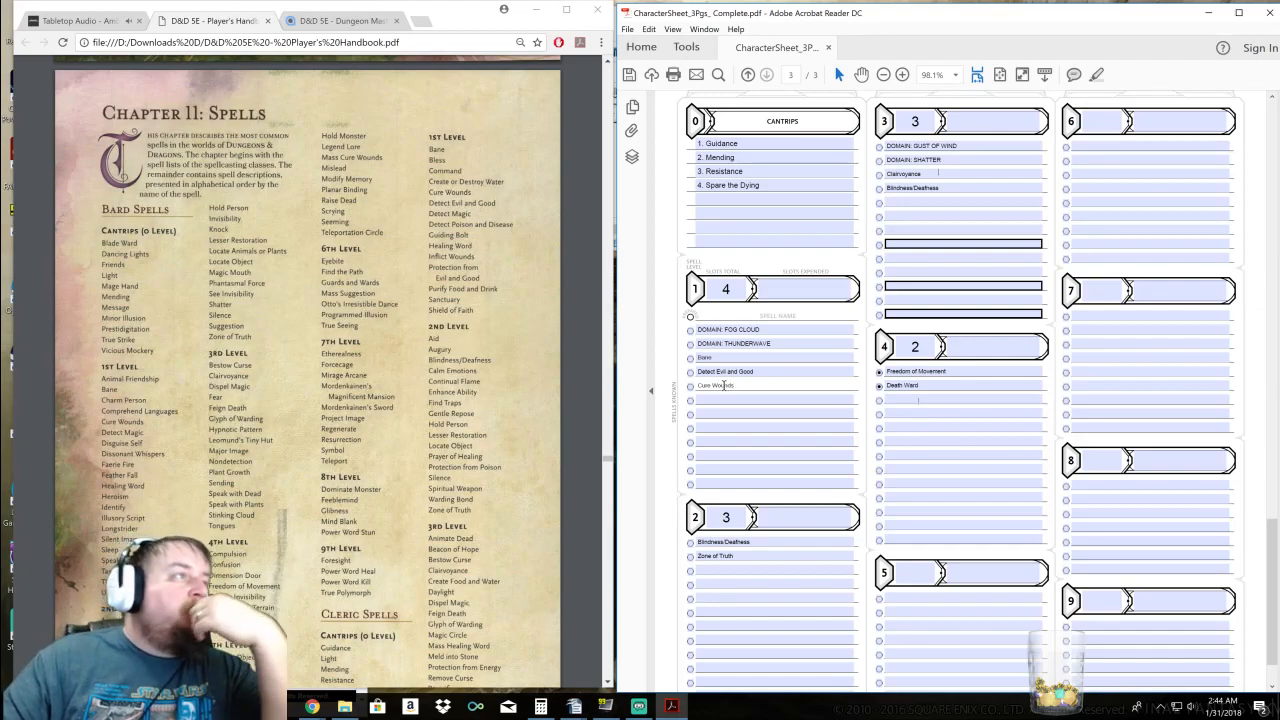
click(738, 412)
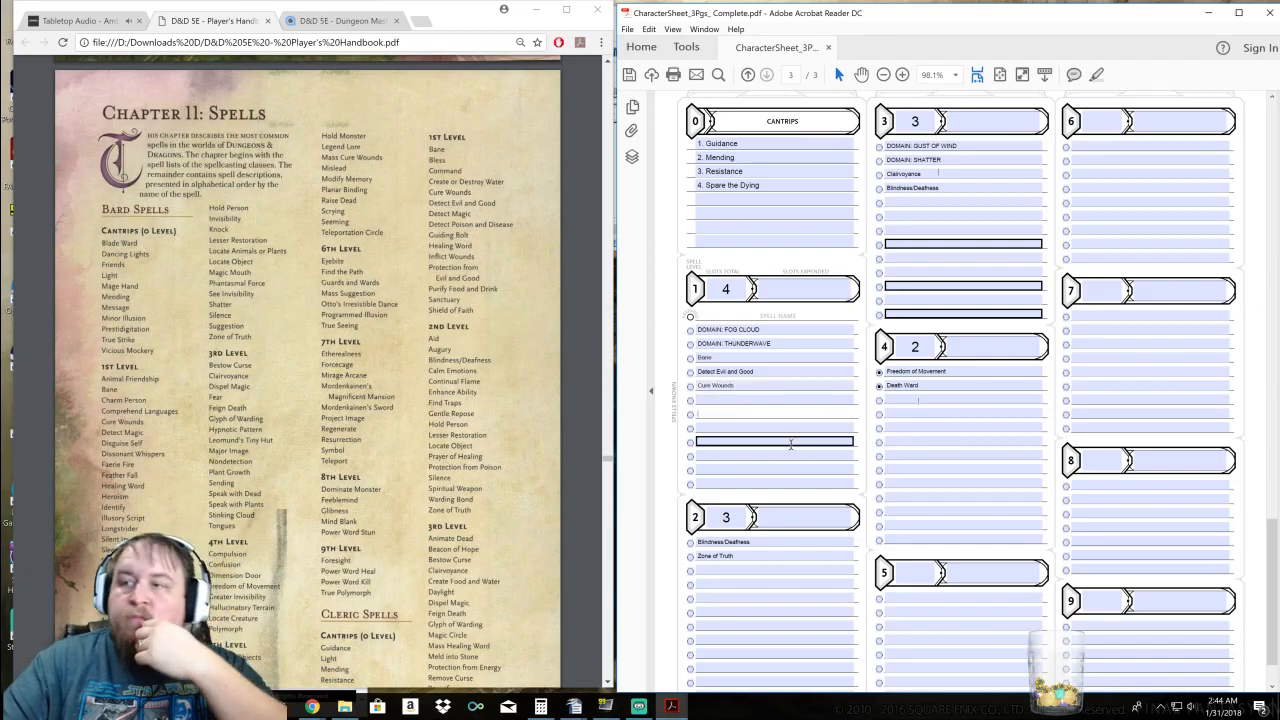
click(750, 398)
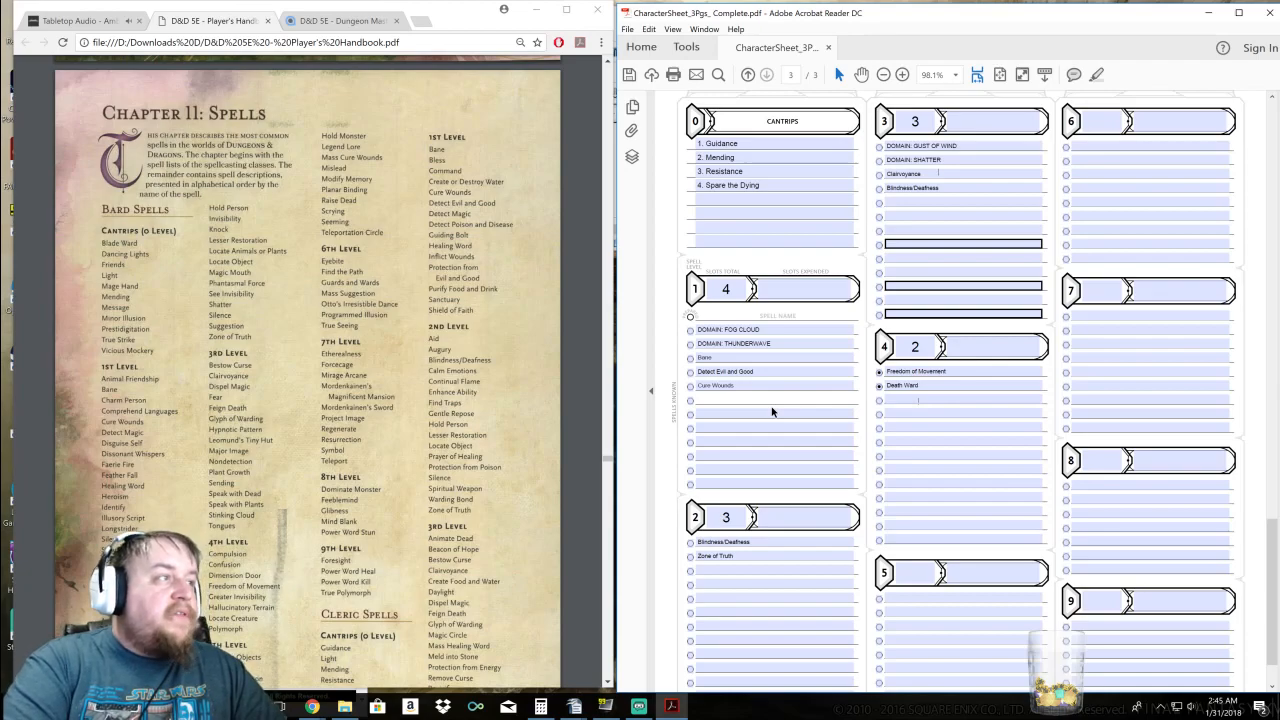
text(Inflict Wounds)
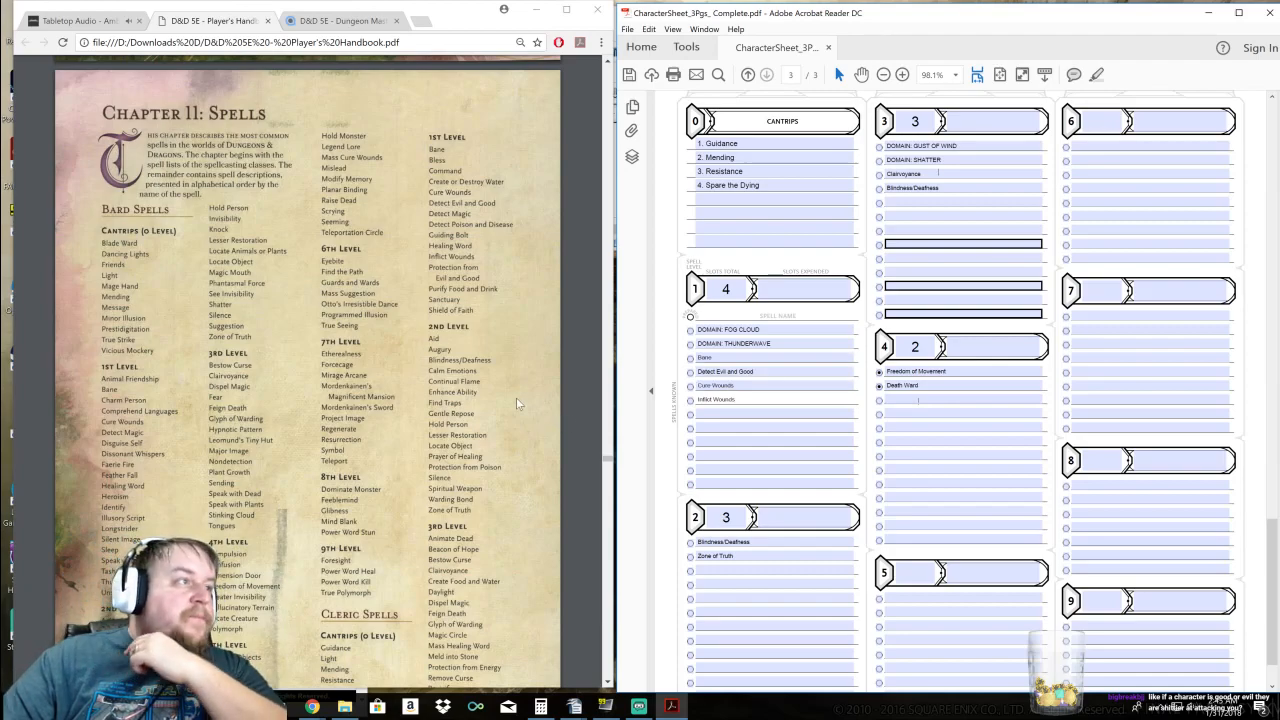
Check the remaining cleric spells in the handbook and enter Spirit Guardians on the 2nd-level line below Zone of Truth
scroll(511, 395, down, 2)
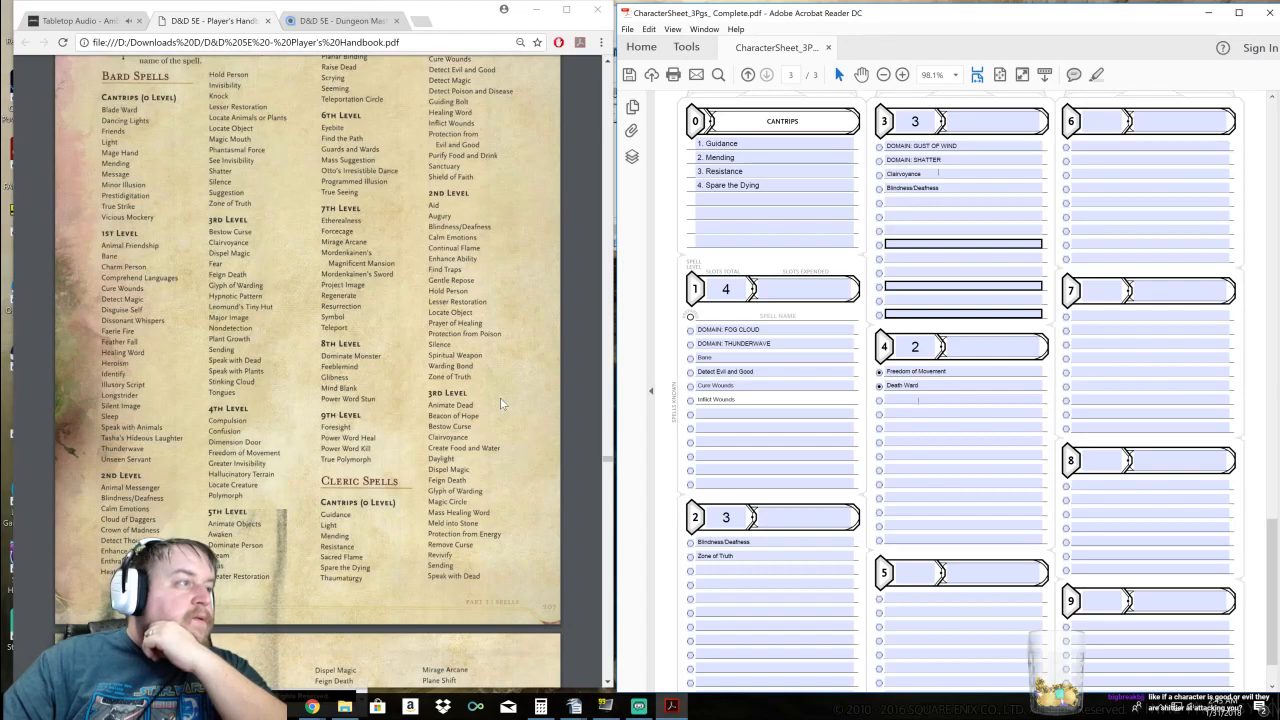
scroll(501, 403, down, 1)
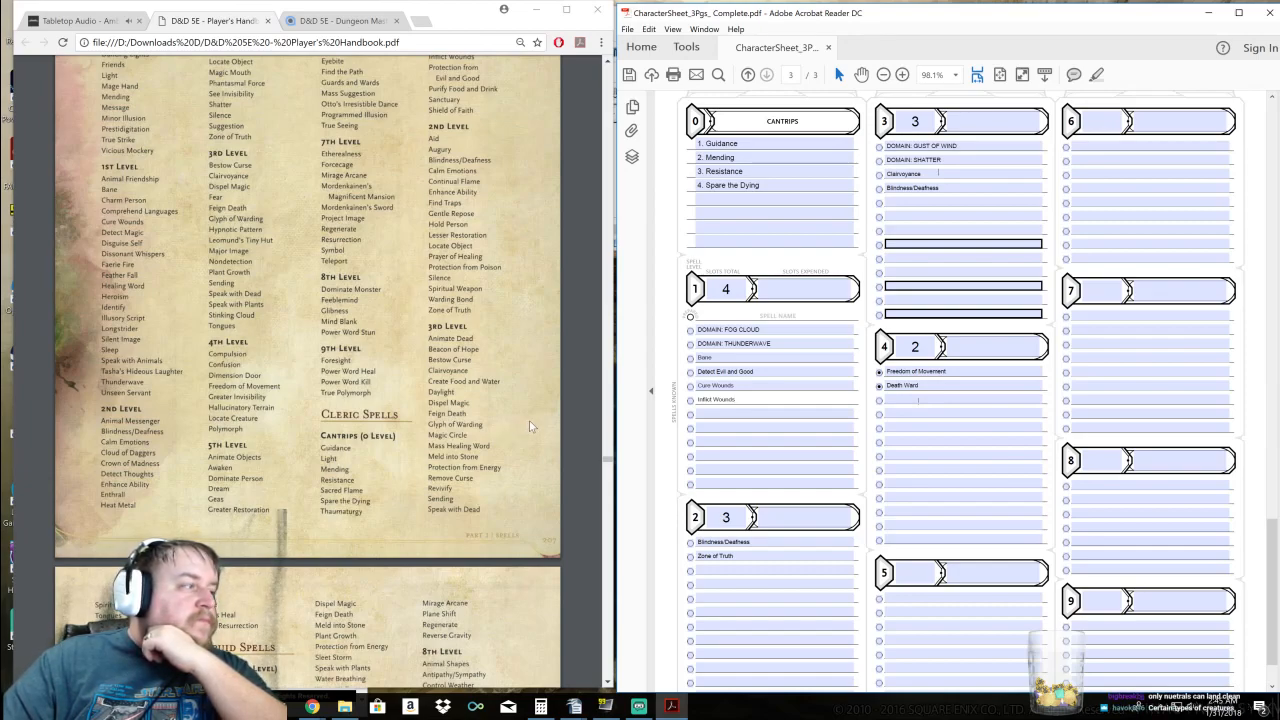
scroll(532, 421, down, 1)
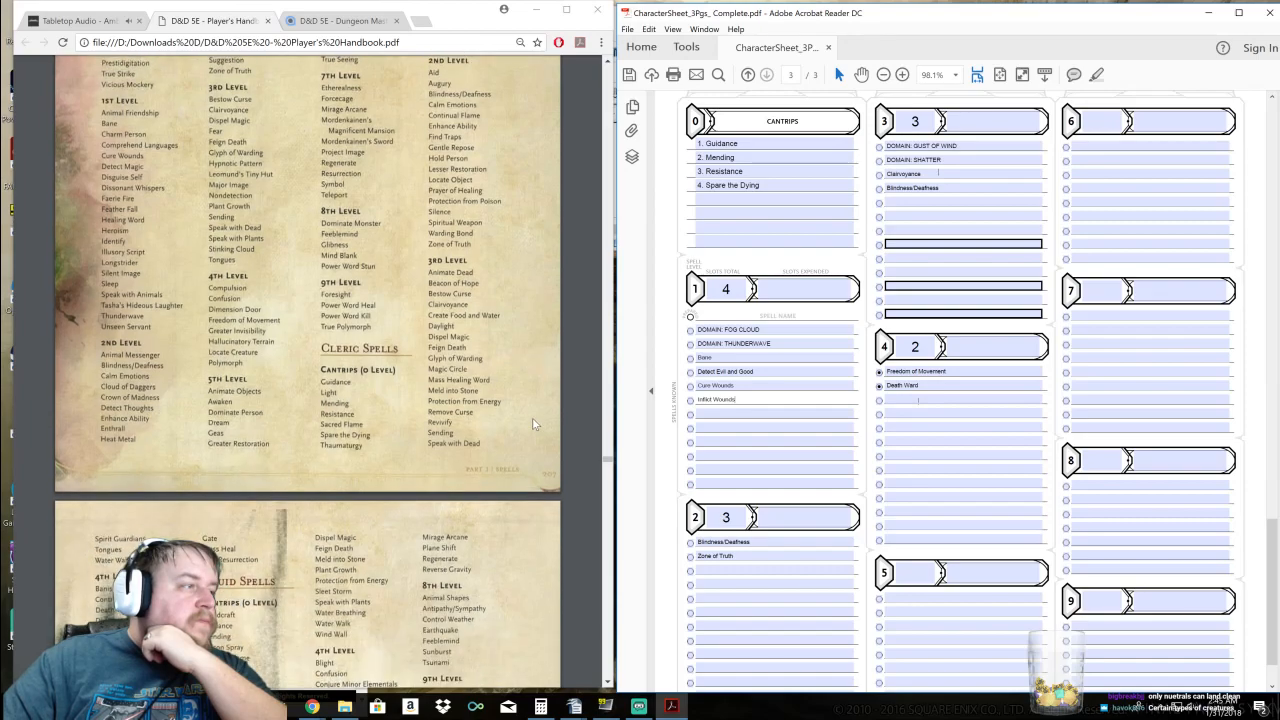
scroll(524, 421, down, 1)
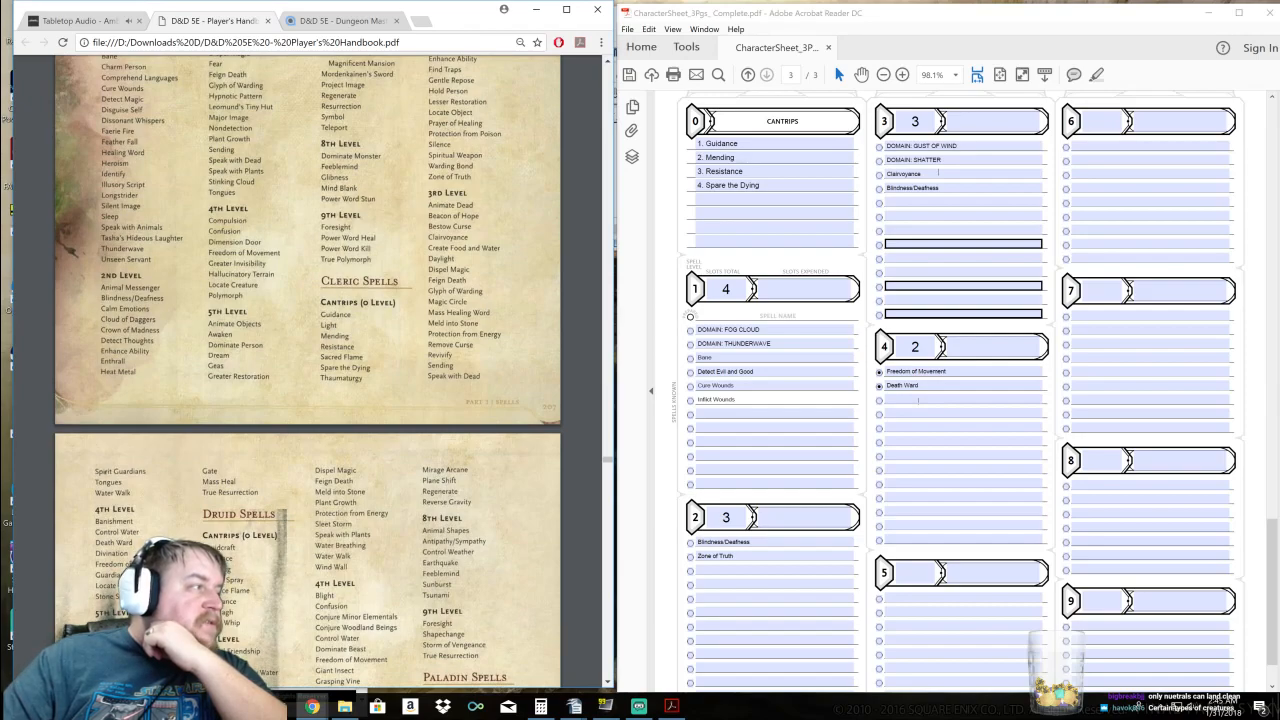
scroll(449, 453, up, 1)
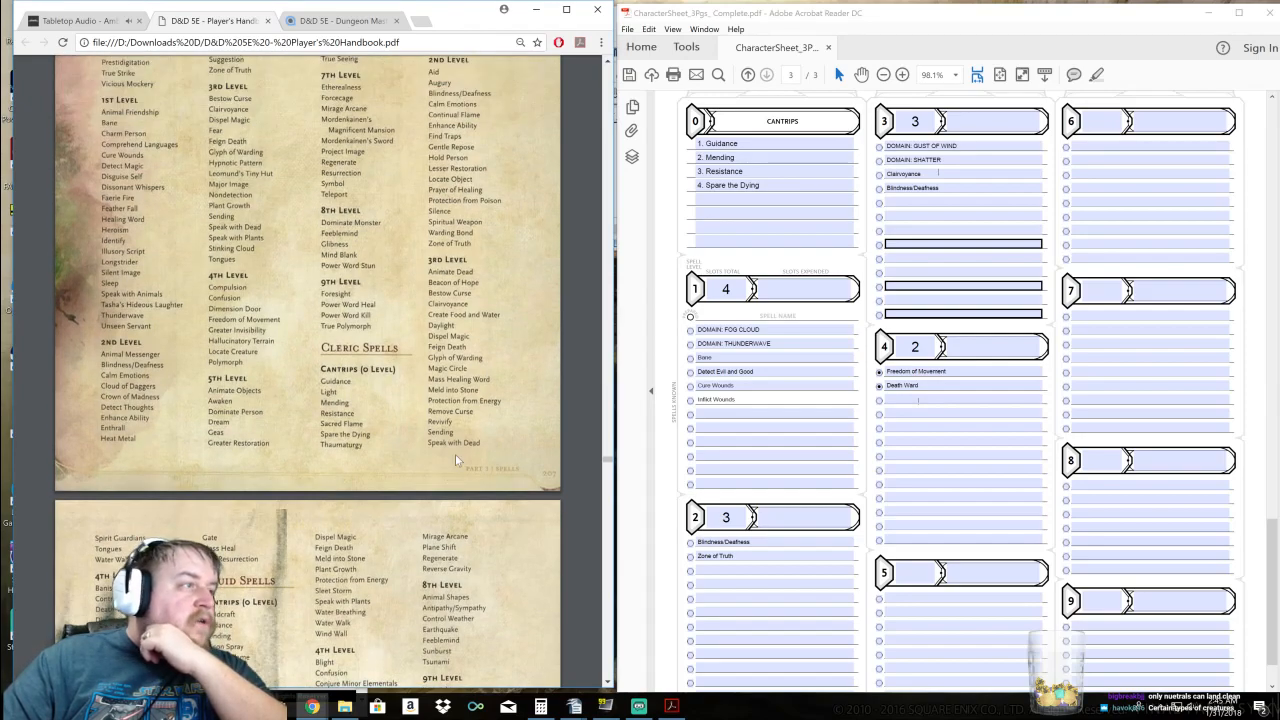
click(823, 558)
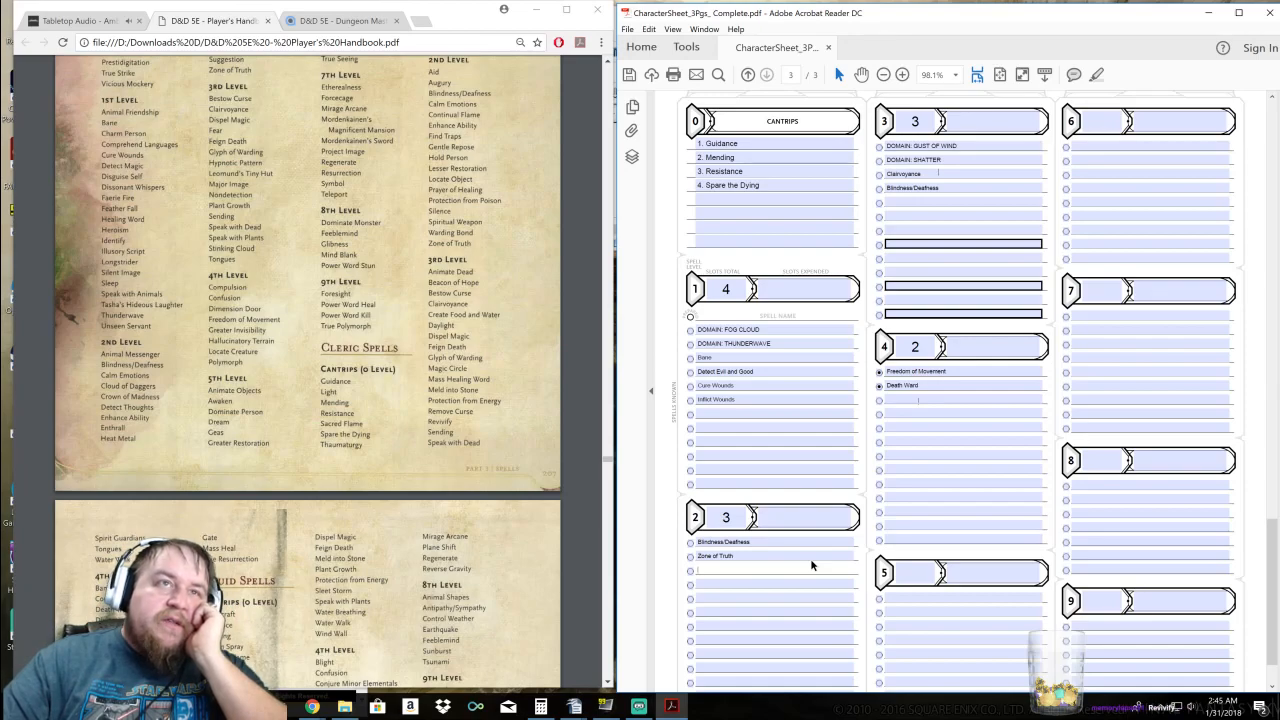
click(756, 571)
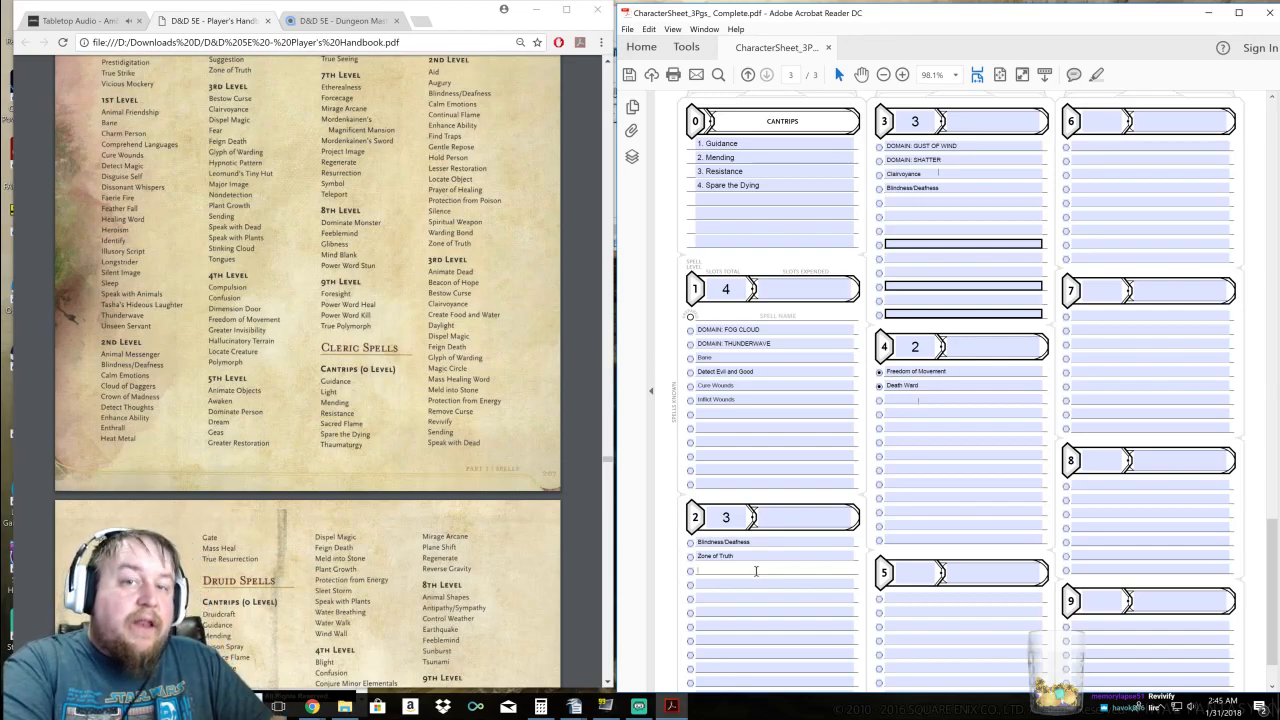
text(S)
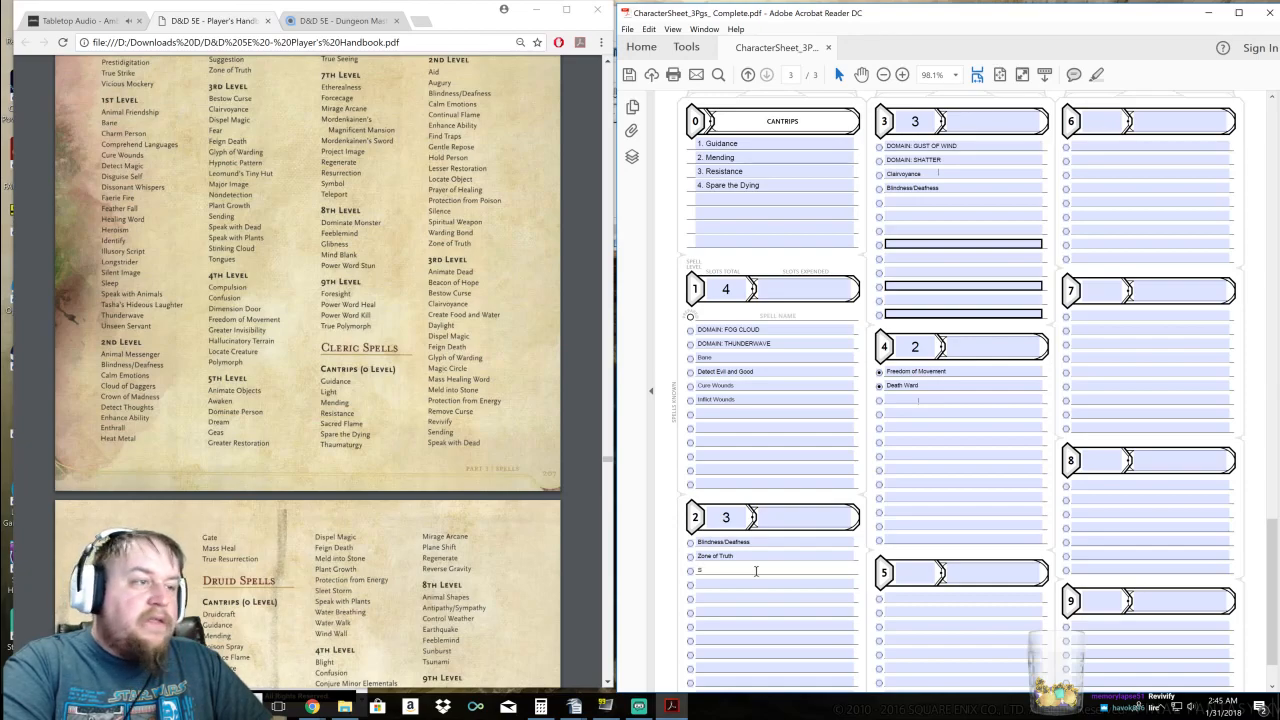
text(pirit Guardians)
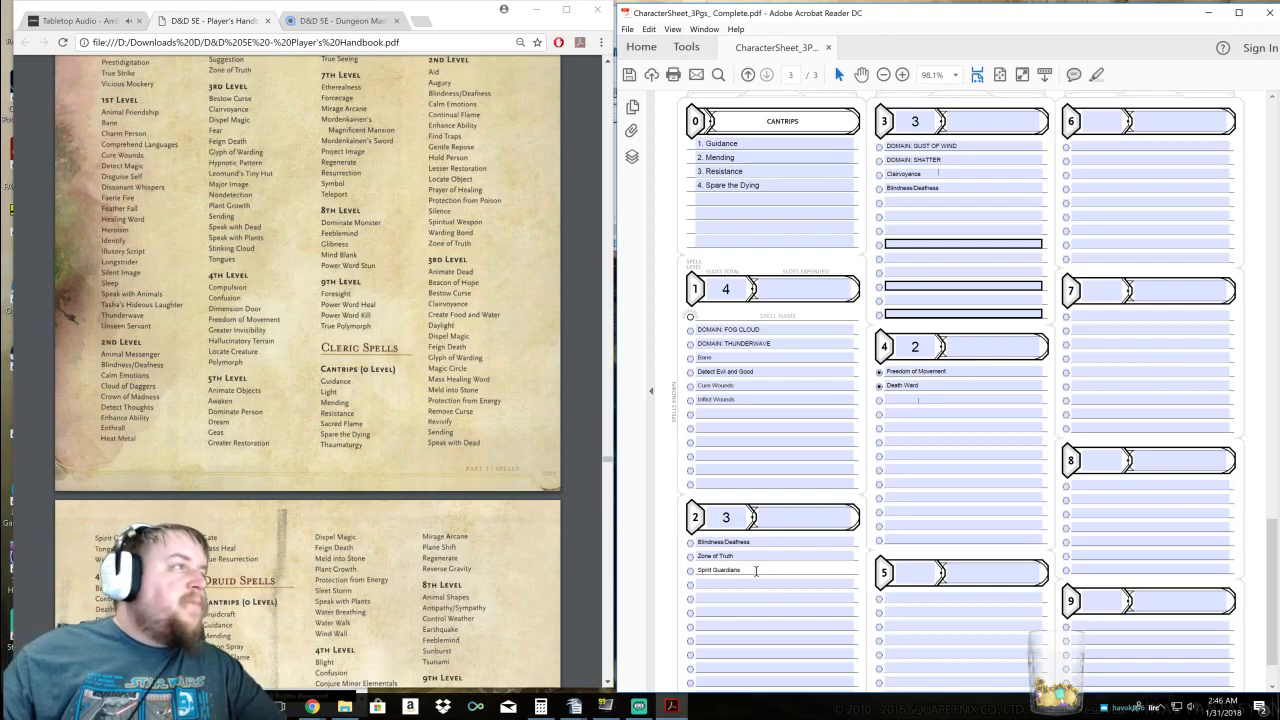
Move Spirit Guardians from the 2nd-level list to the open 3rd-level line below Blindness/Deafness
click(916, 199)
text(Spi)
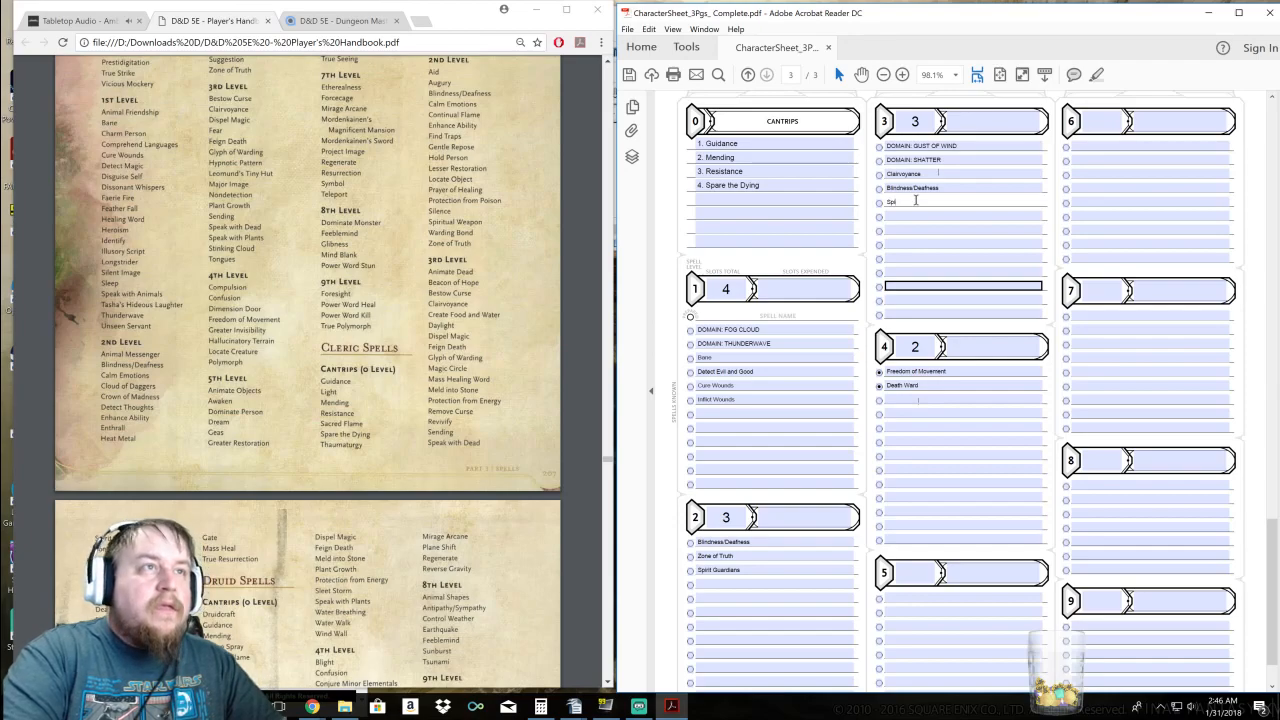
text(rit Guardians)
drag(741, 570, 697, 572)
key(BackSpace)
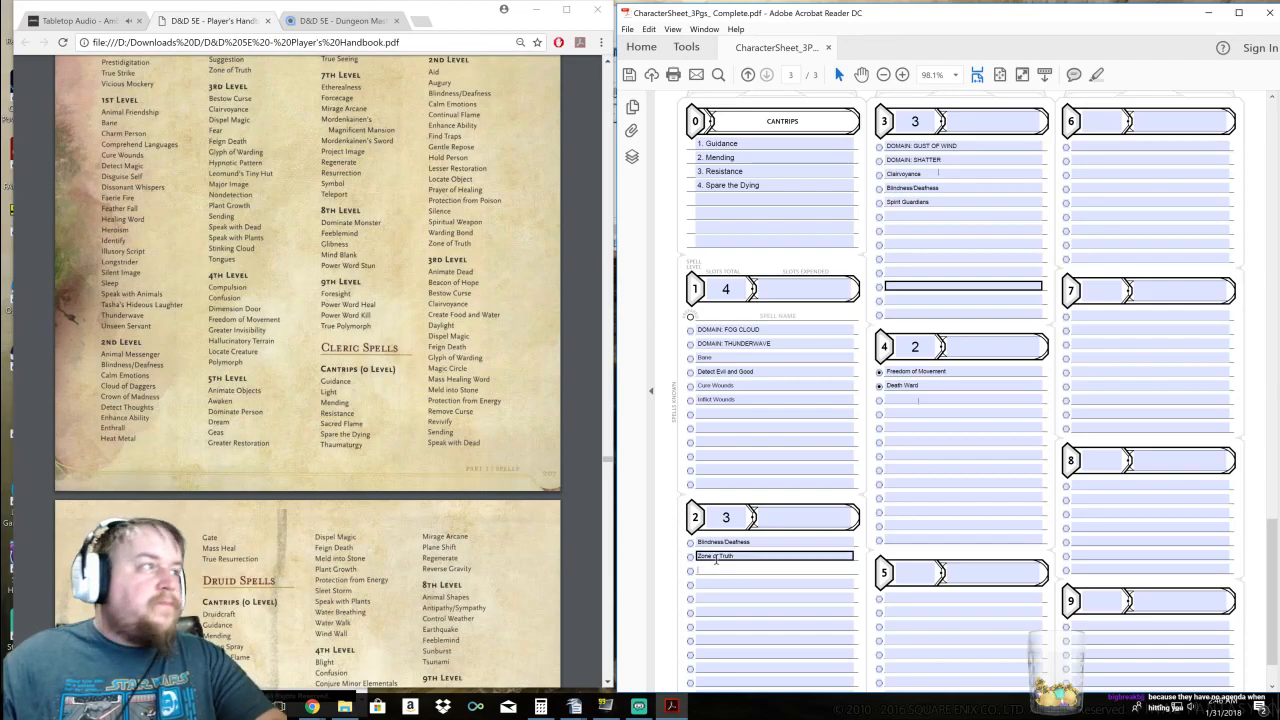
Enter Revivify on the open 2nd-level spell line below Zone of Truth
click(786, 556)
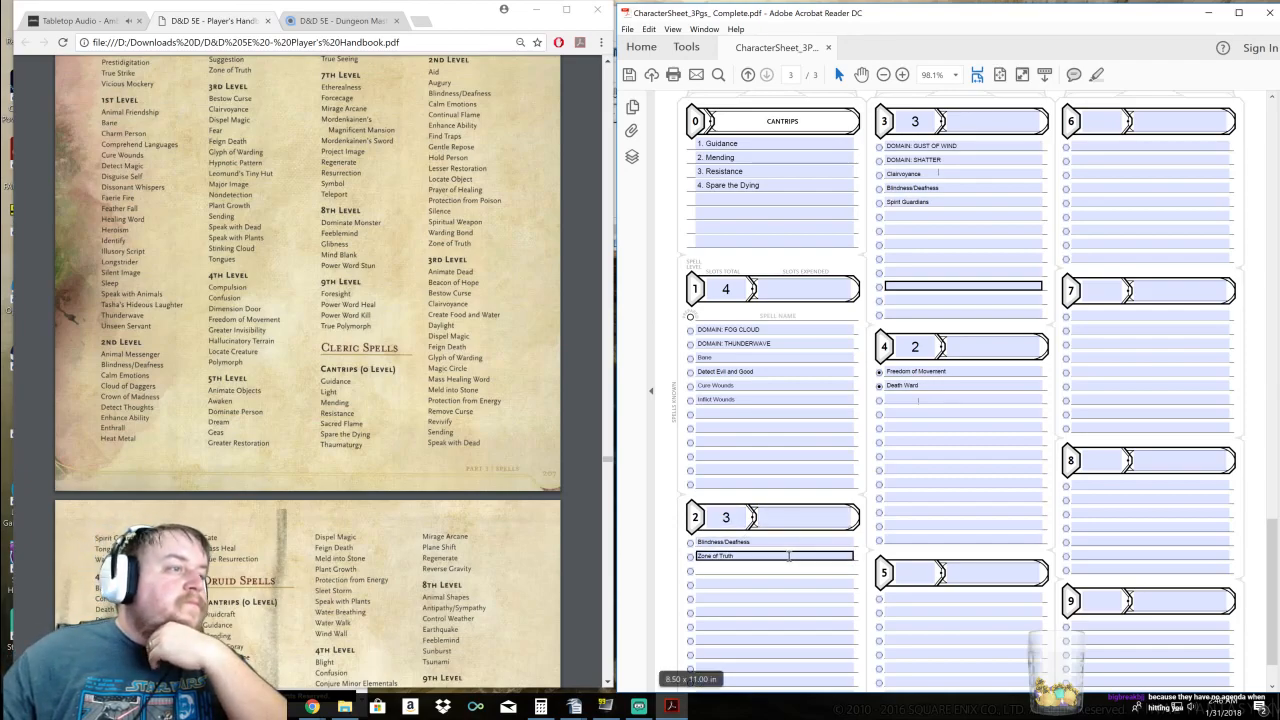
click(769, 570)
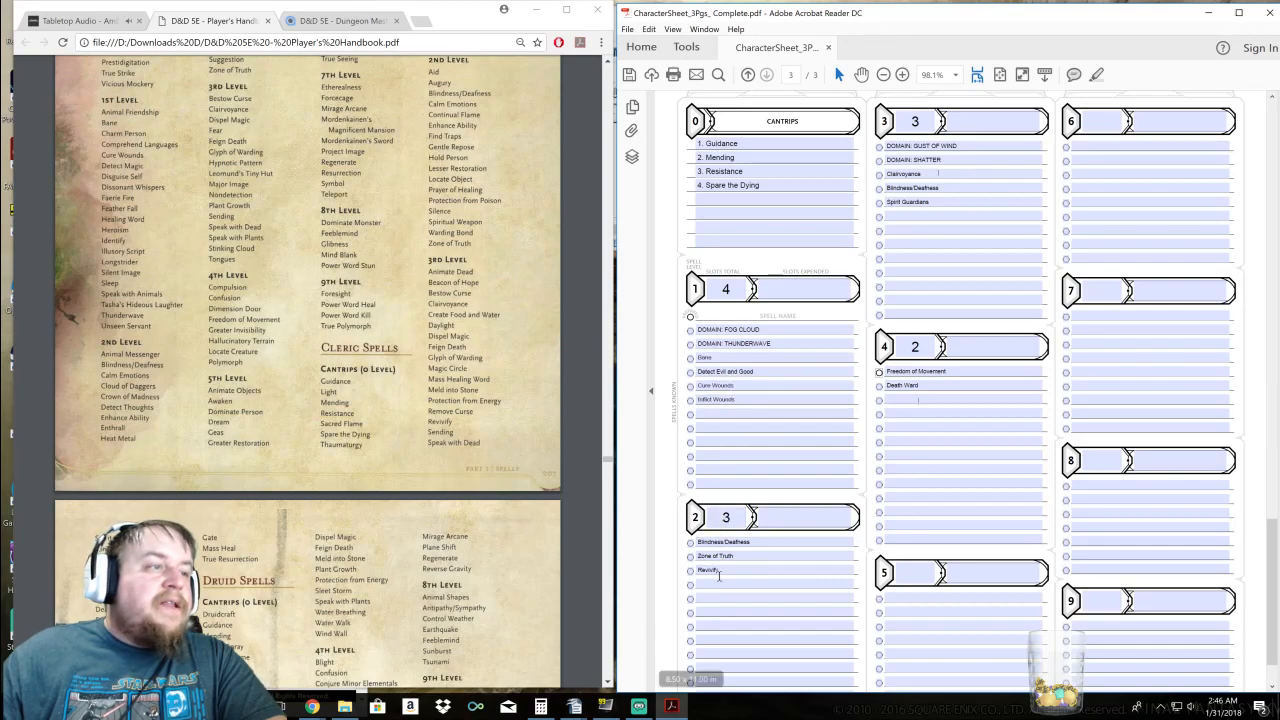
click(950, 399)
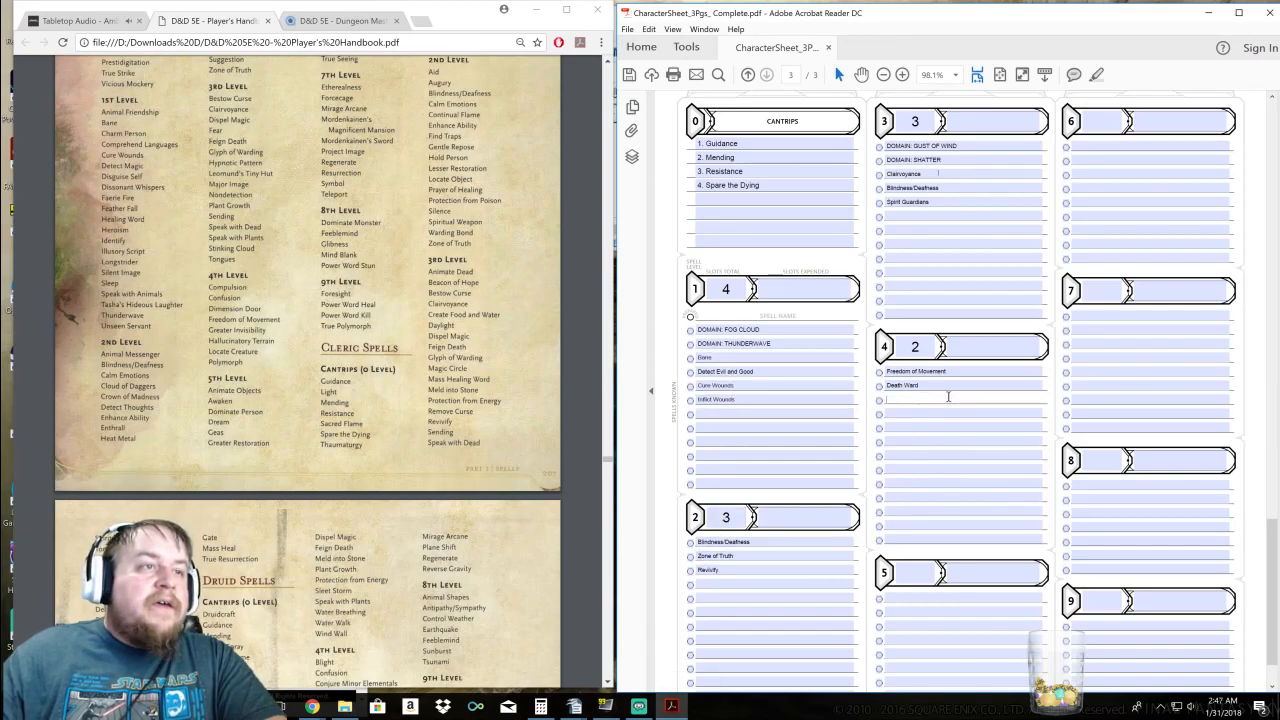
scroll(952, 405, up, 1)
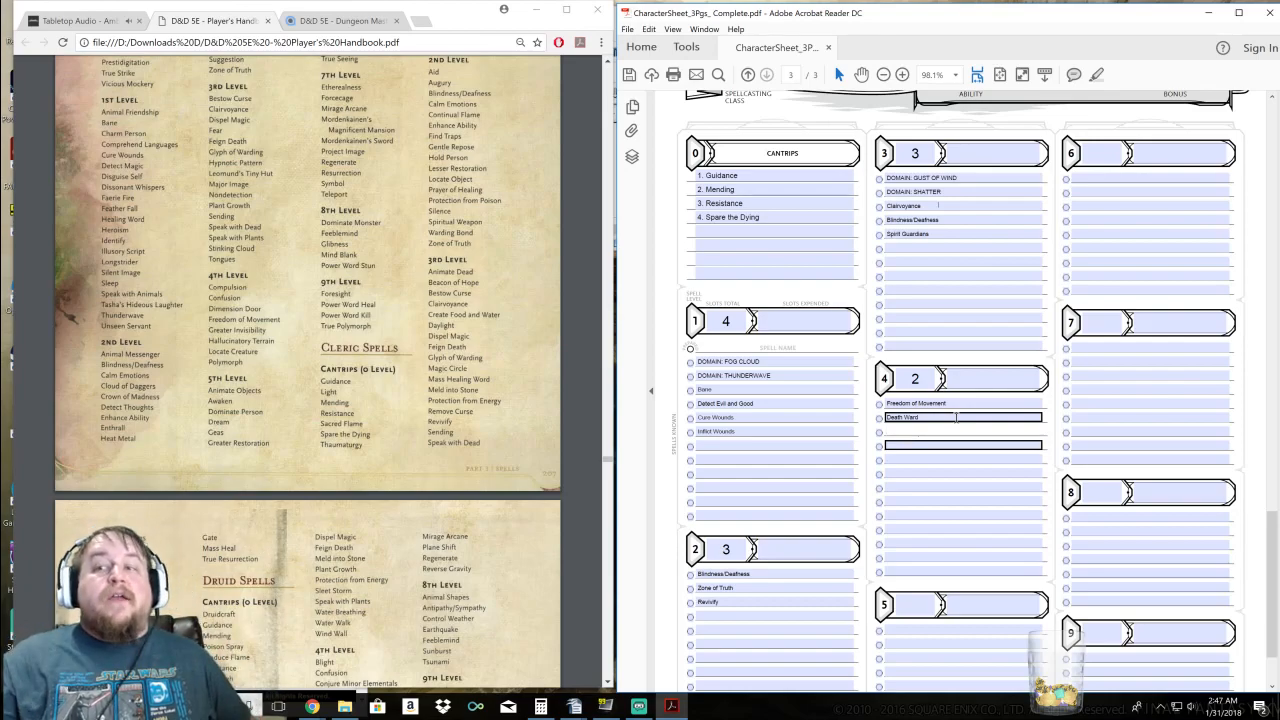
click(835, 446)
scroll(820, 457, down, 2)
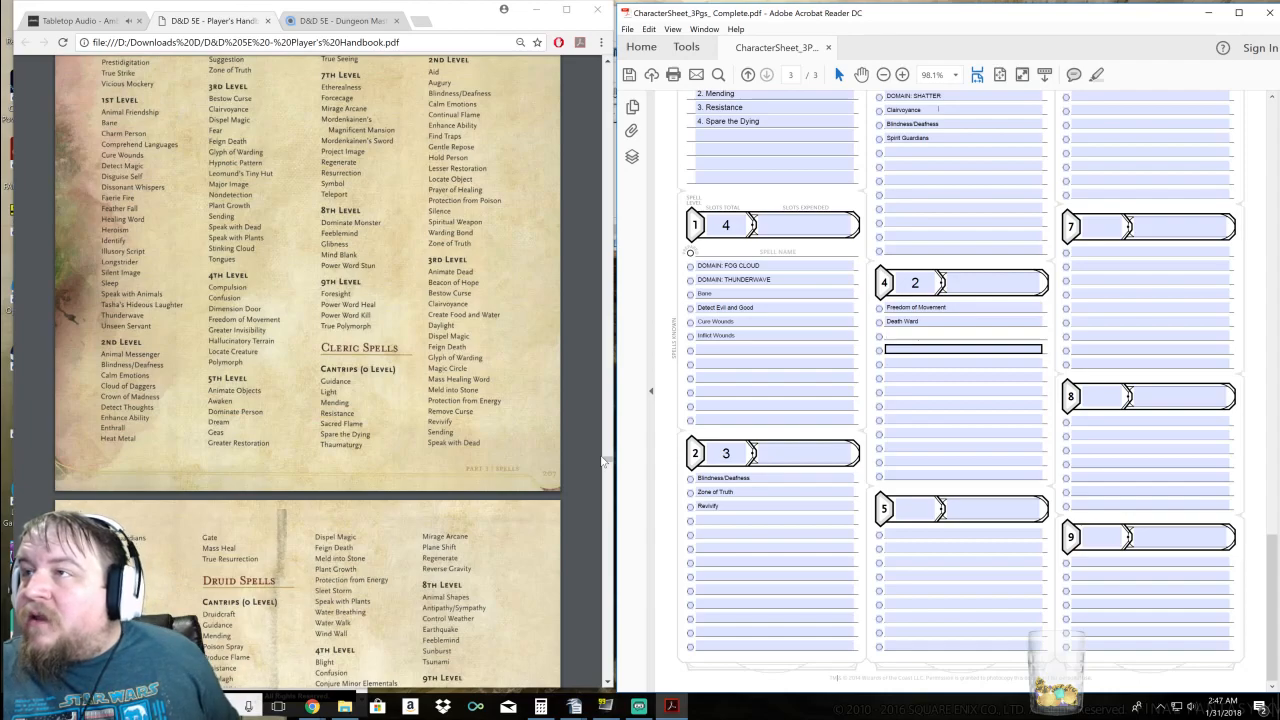
click(789, 321)
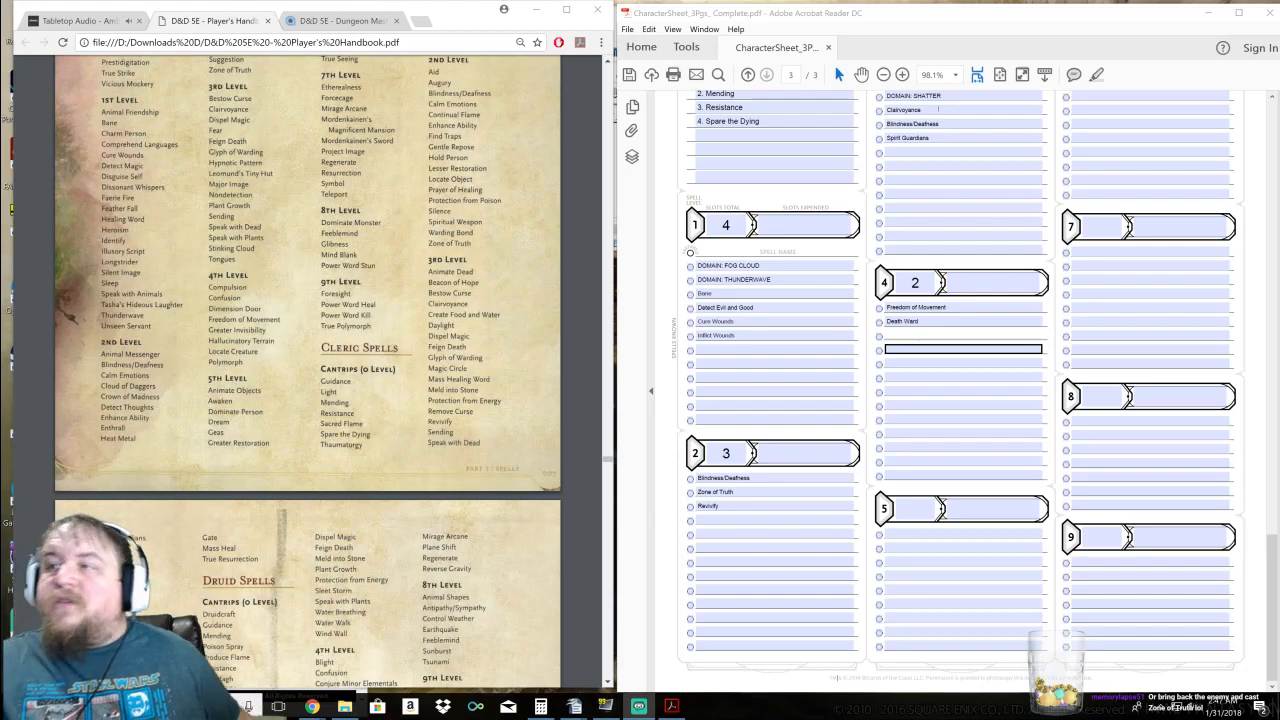
Find the Protection from Evil and Good description in the handbook's spell chapter and read its components, duration and effects
scroll(540, 257, down, 2)
drag(604, 462, 602, 600)
scroll(523, 450, up, 10)
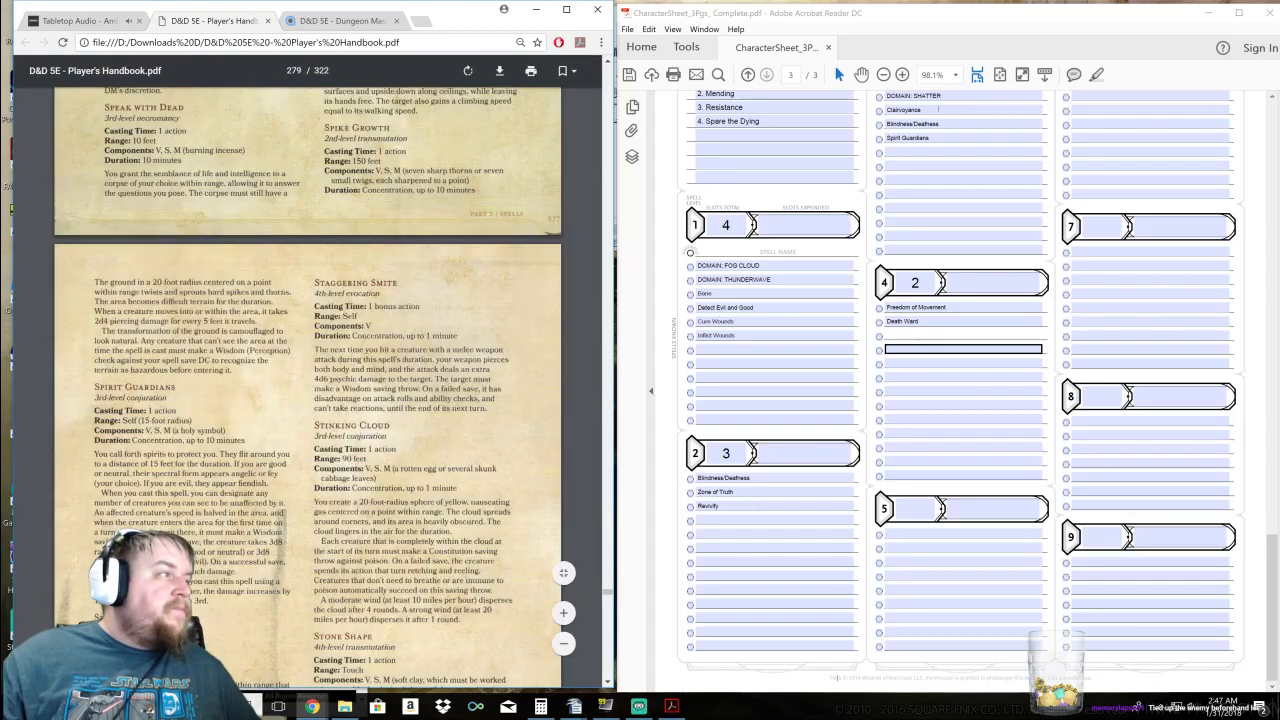
scroll(523, 450, up, 15)
scroll(523, 450, up, 20)
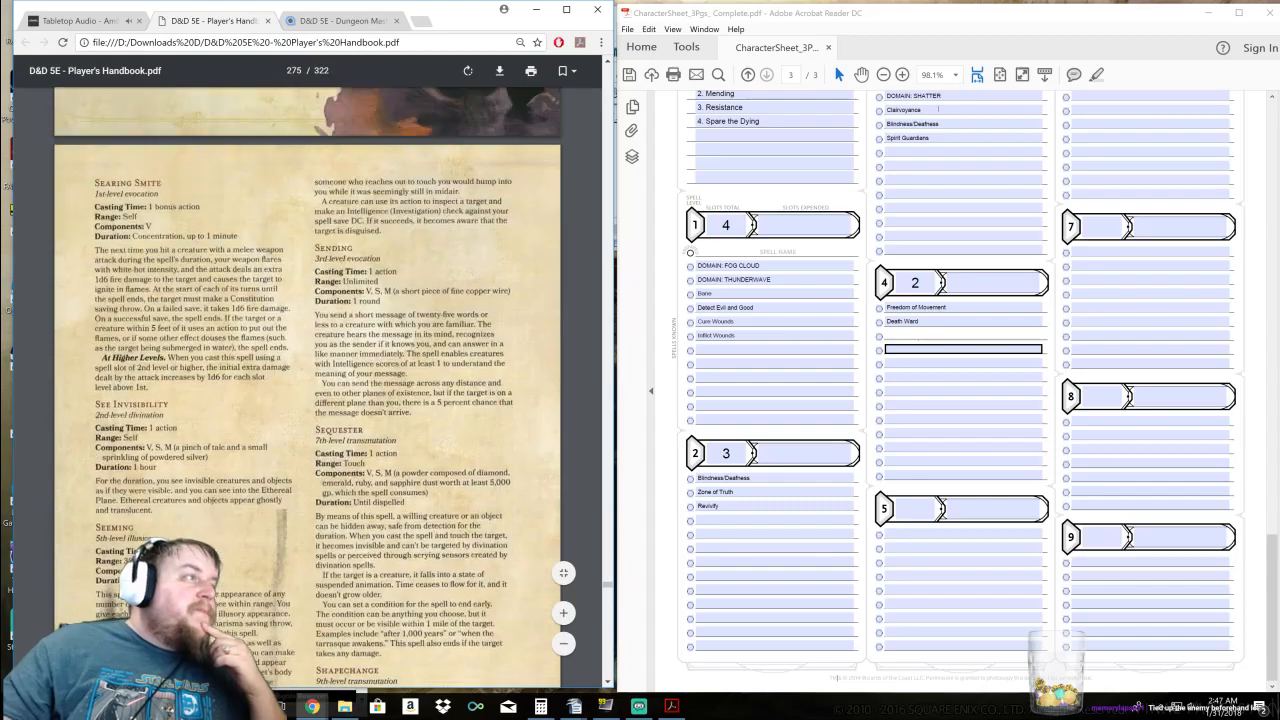
scroll(307, 370, up, 15)
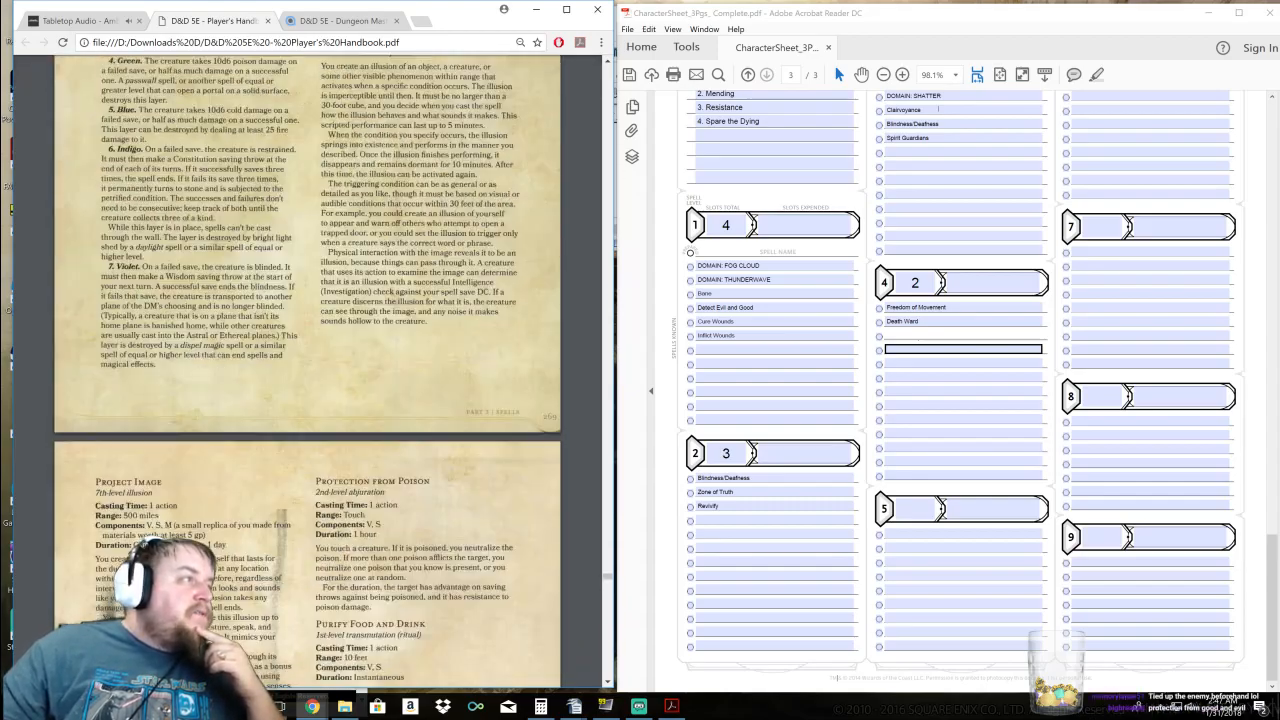
scroll(307, 370, up, 3)
scroll(307, 370, down, 8)
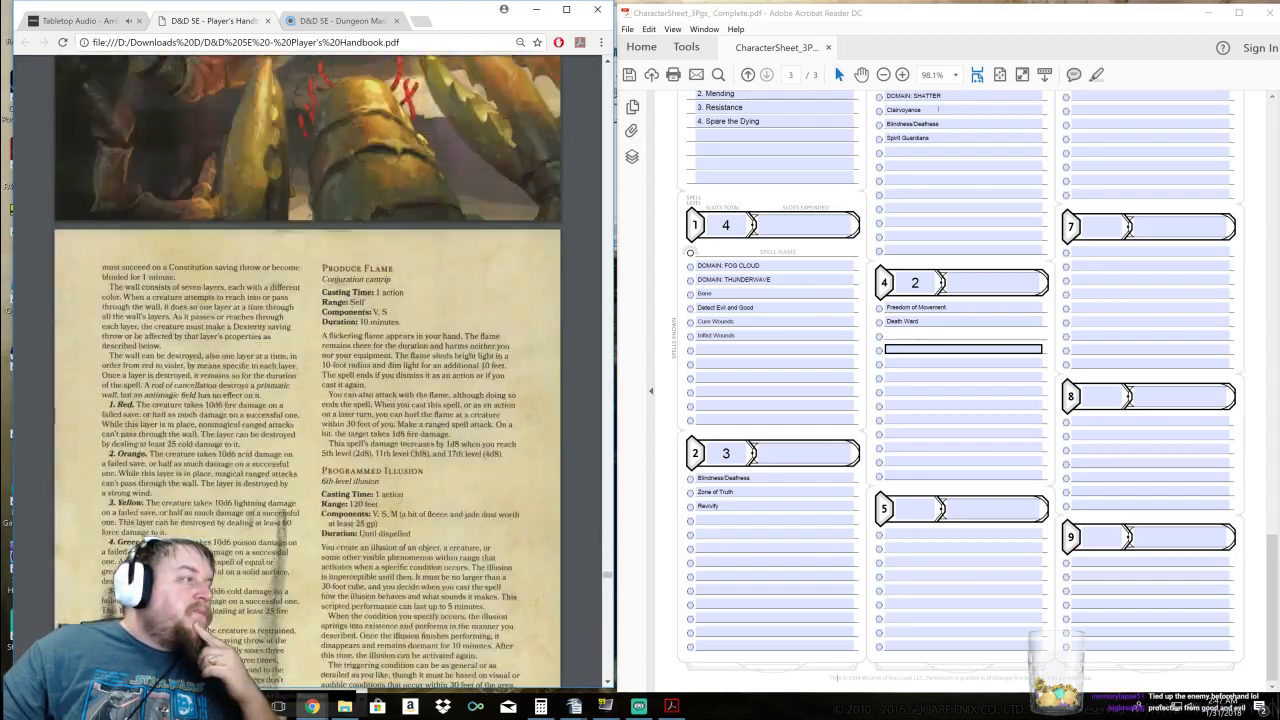
scroll(414, 351, down, 14)
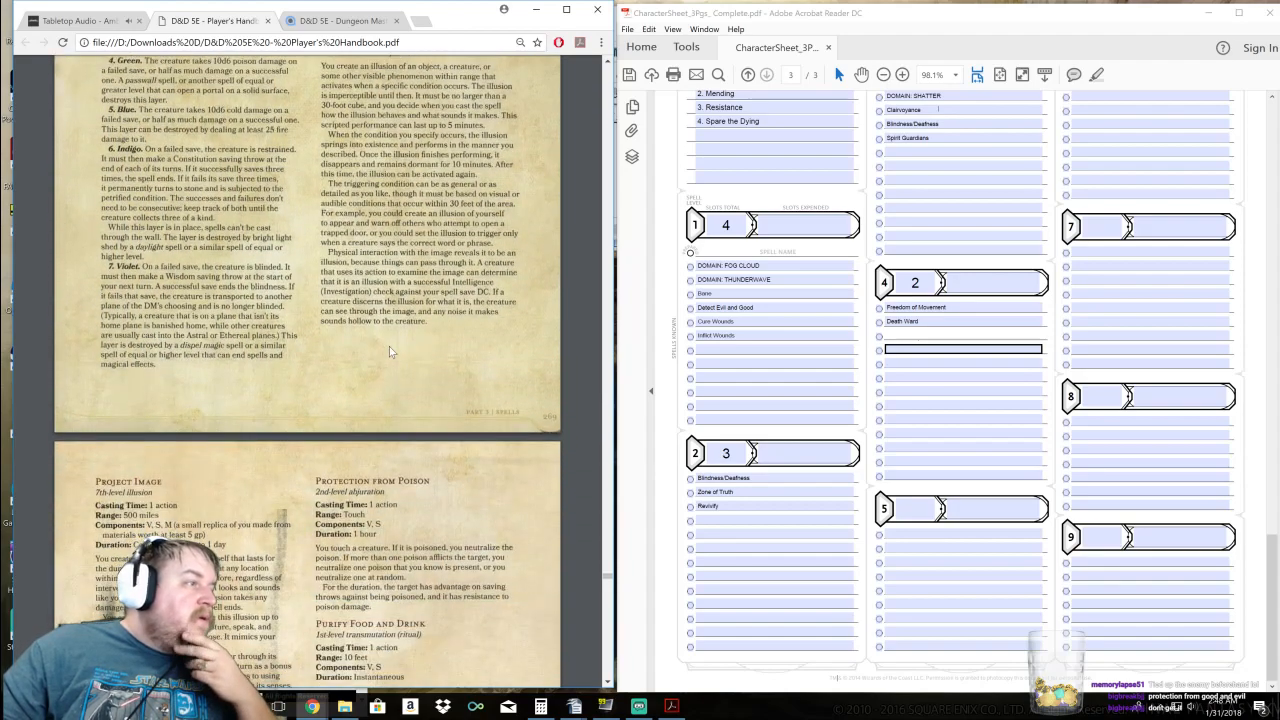
scroll(392, 347, down, 14)
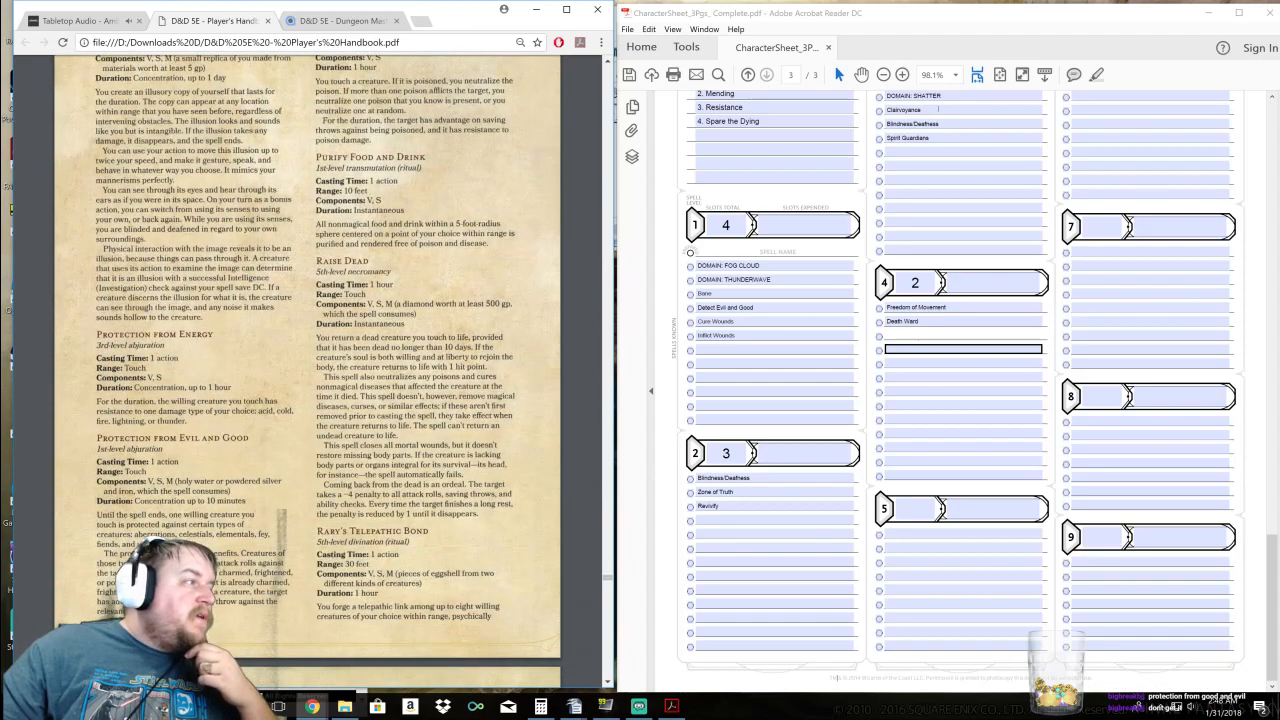
scroll(307, 370, down, 2)
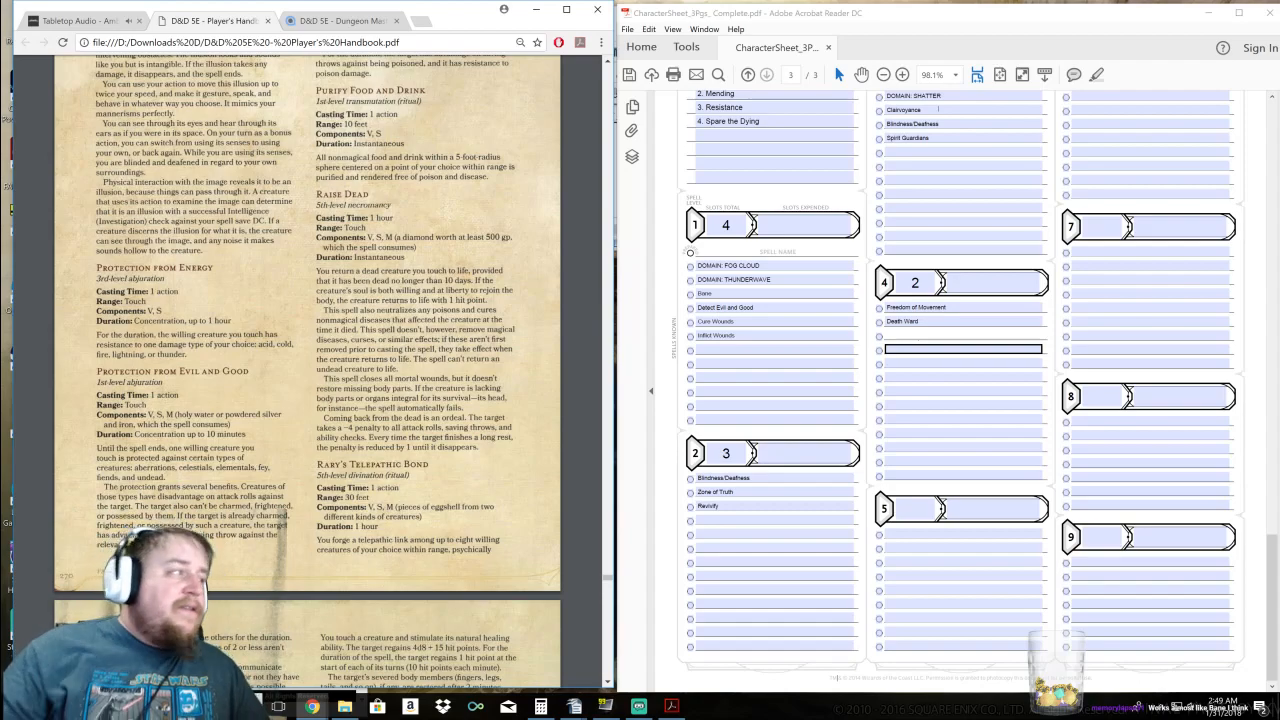
scroll(264, 438, up, 3)
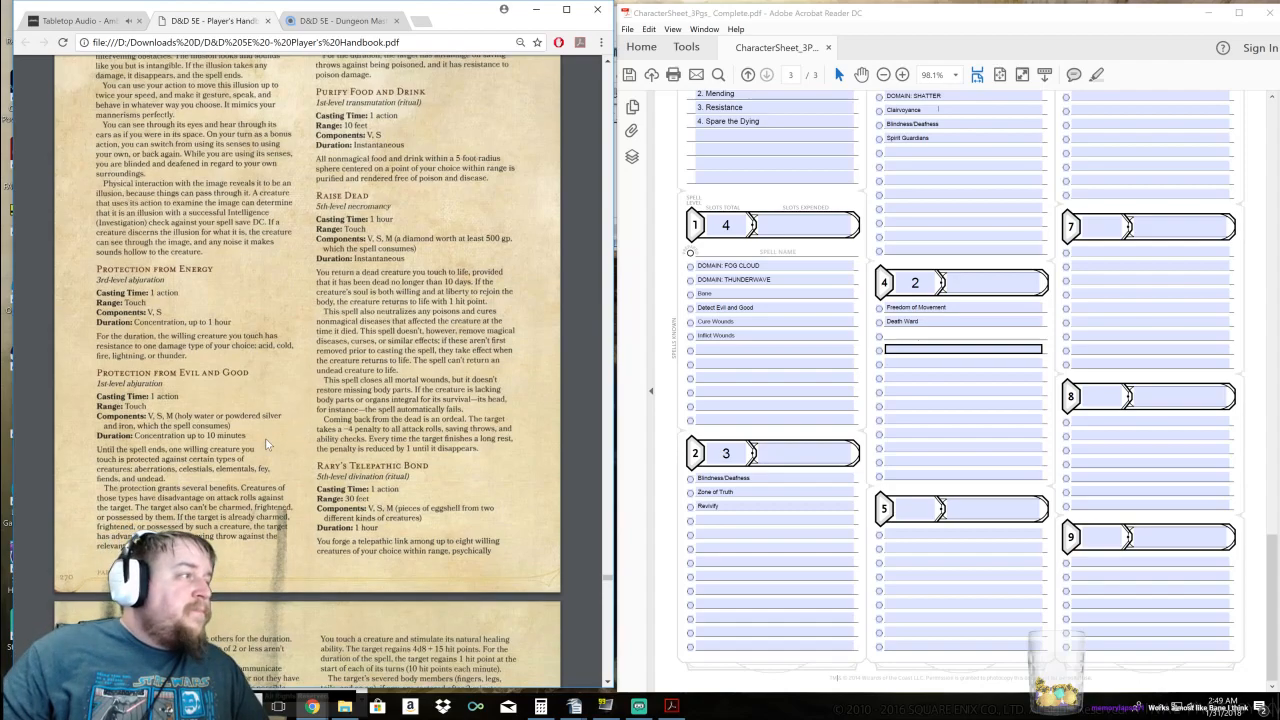
scroll(293, 430, down, 3)
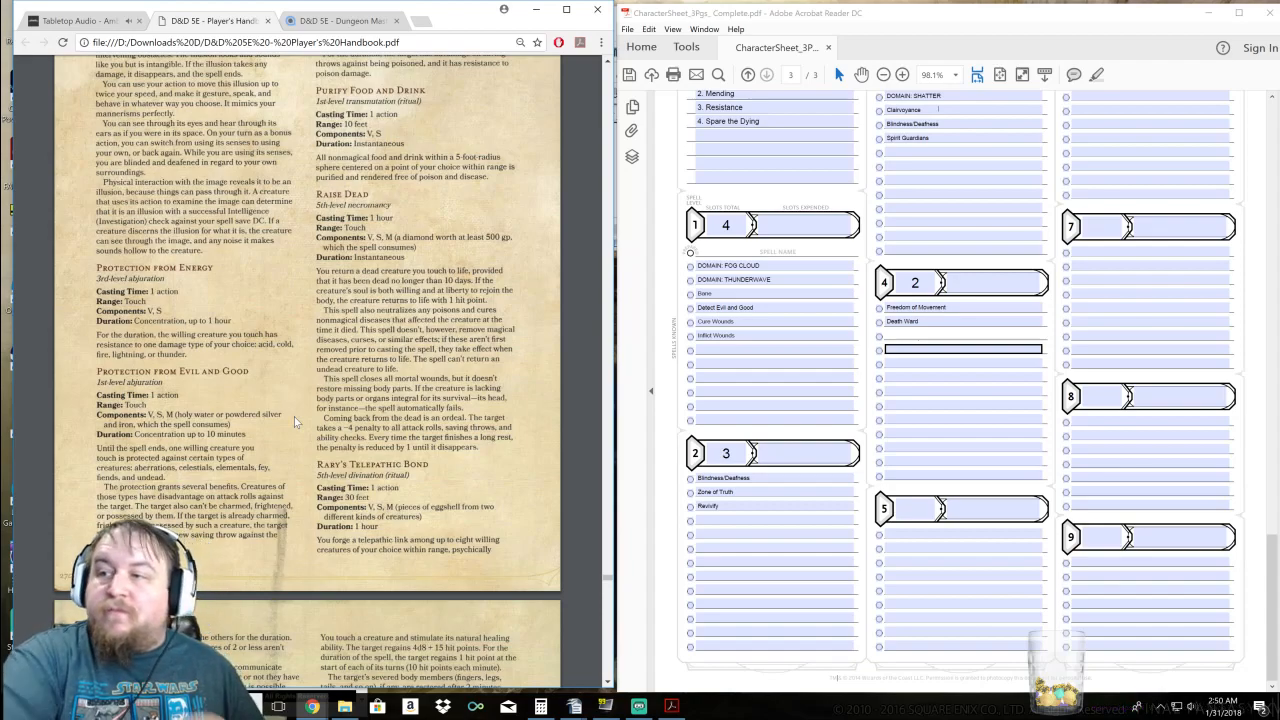
Find the Bane description in the handbook's spell chapter, read its saving throw and higher-level effects, and review the sheet's spell lists
key(alt+Tab)
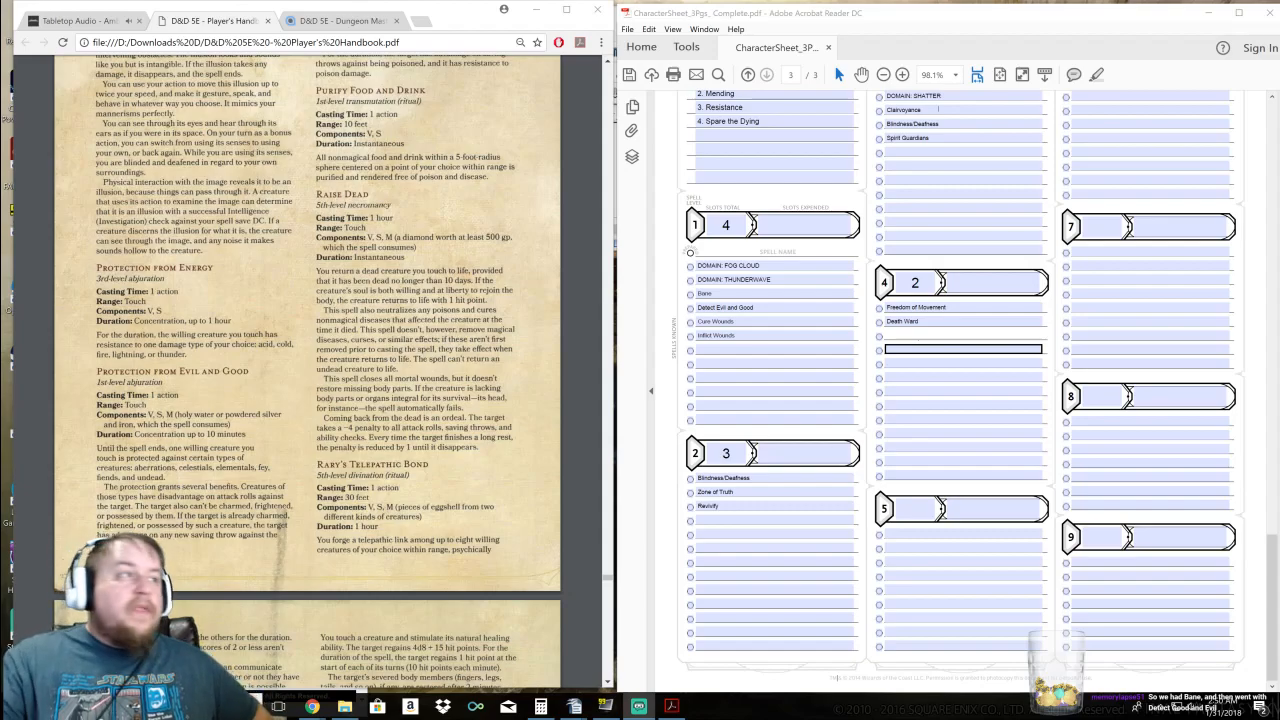
drag(607, 585, 595, 374)
scroll(590, 371, down, 20)
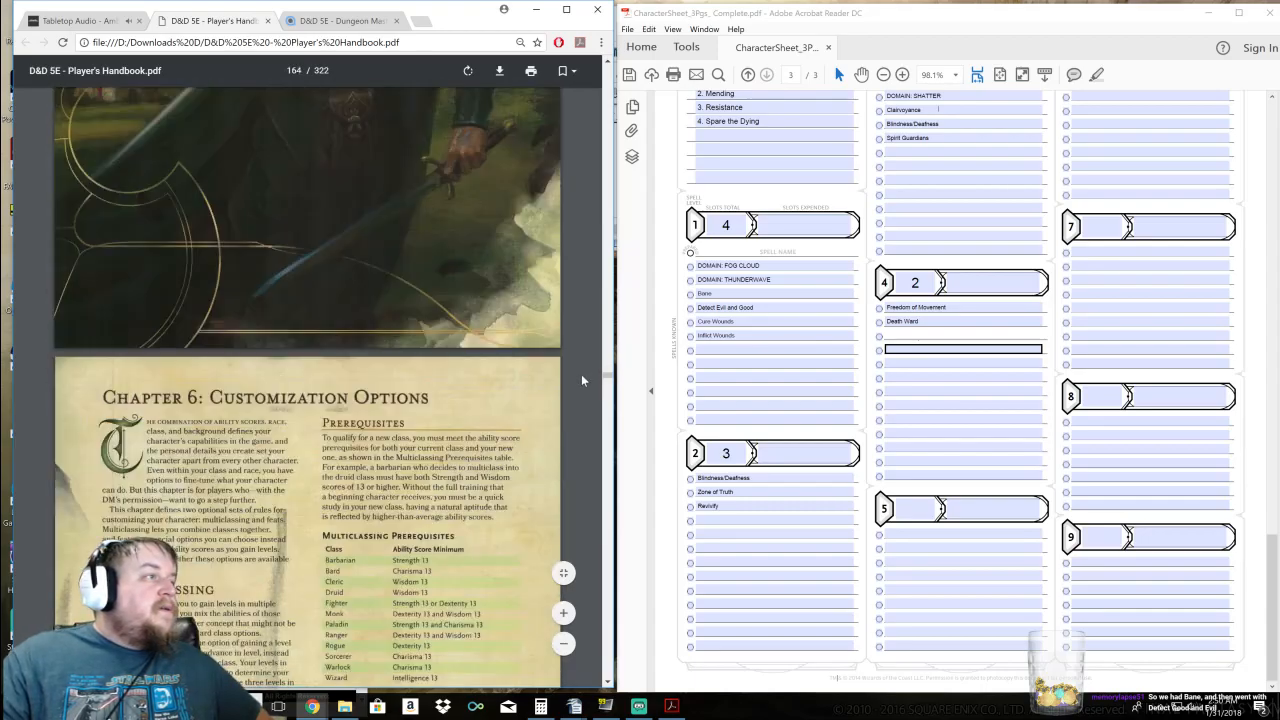
scroll(584, 374, down, 15)
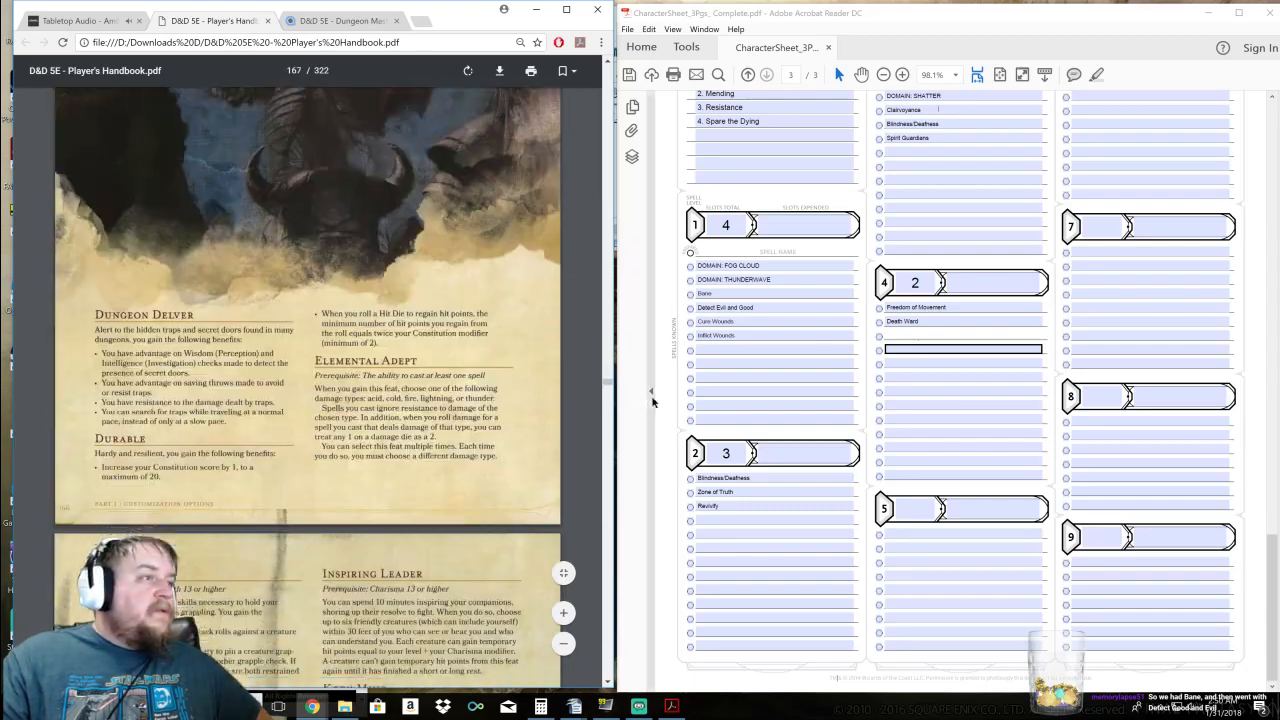
drag(607, 387, 587, 591)
scroll(585, 585, down, 20)
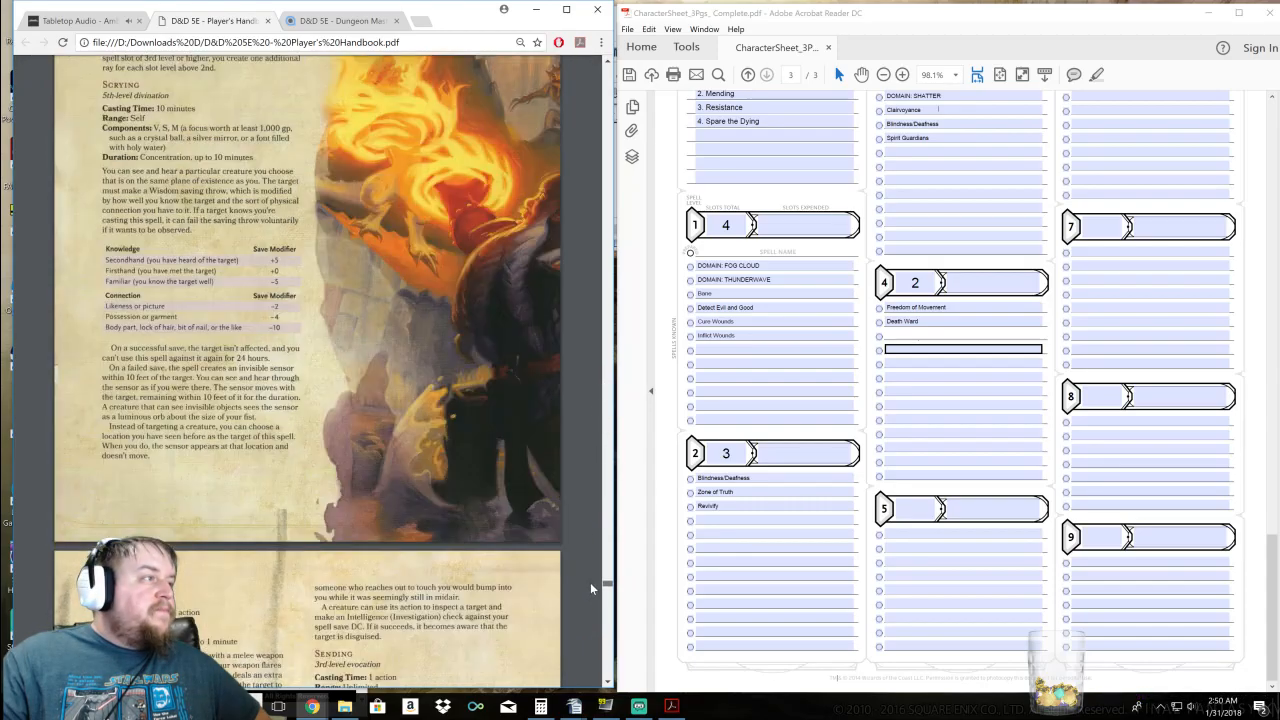
scroll(546, 506, up, 15)
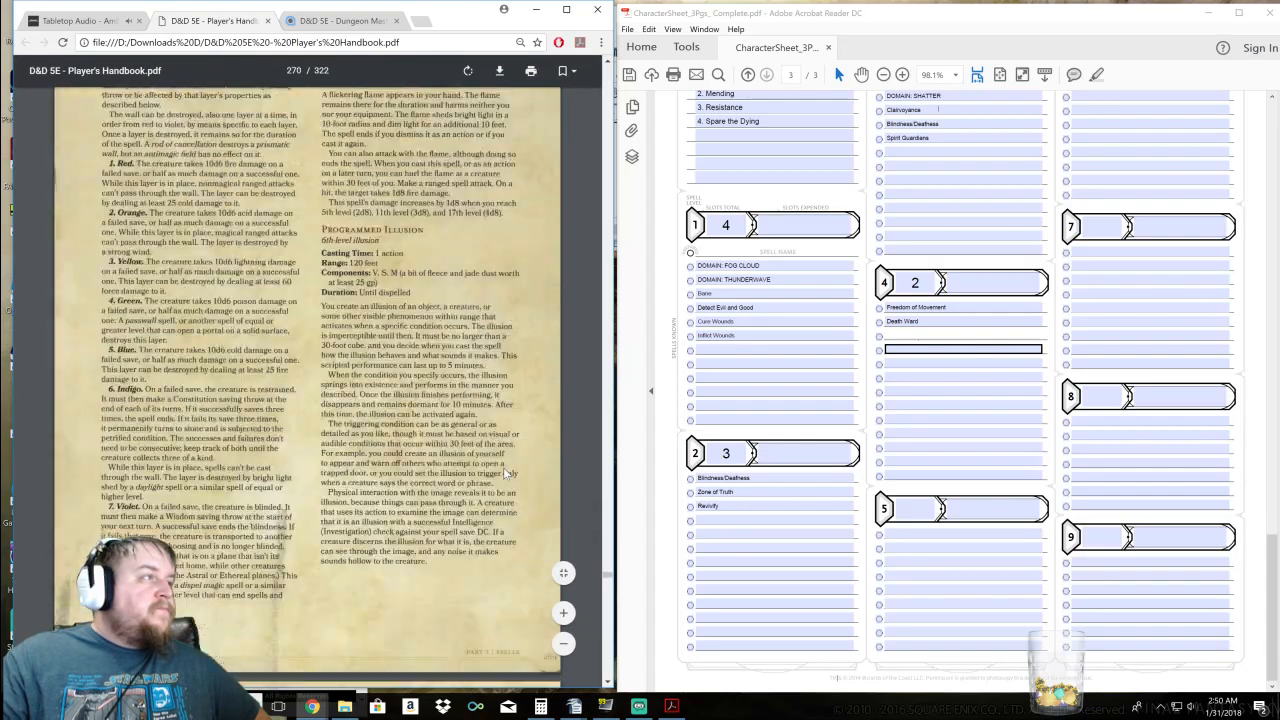
scroll(505, 474, up, 10)
scroll(503, 467, up, 20)
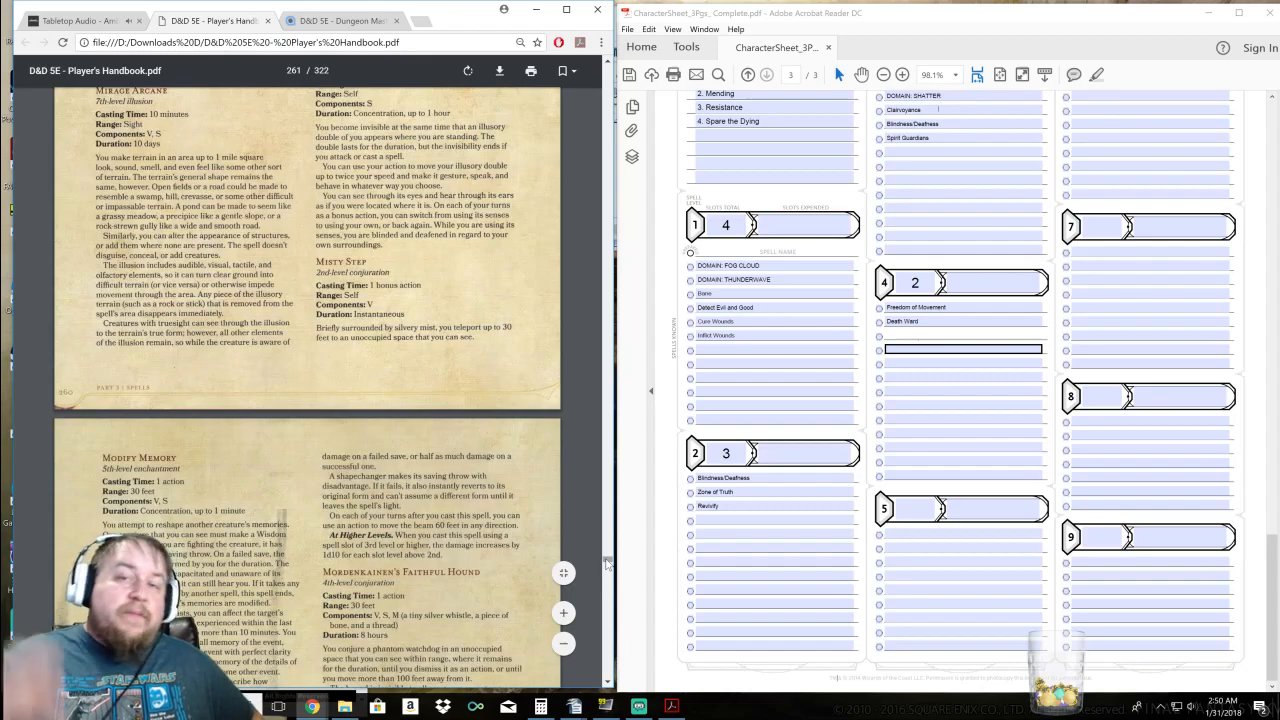
scroll(302, 372, up, 12)
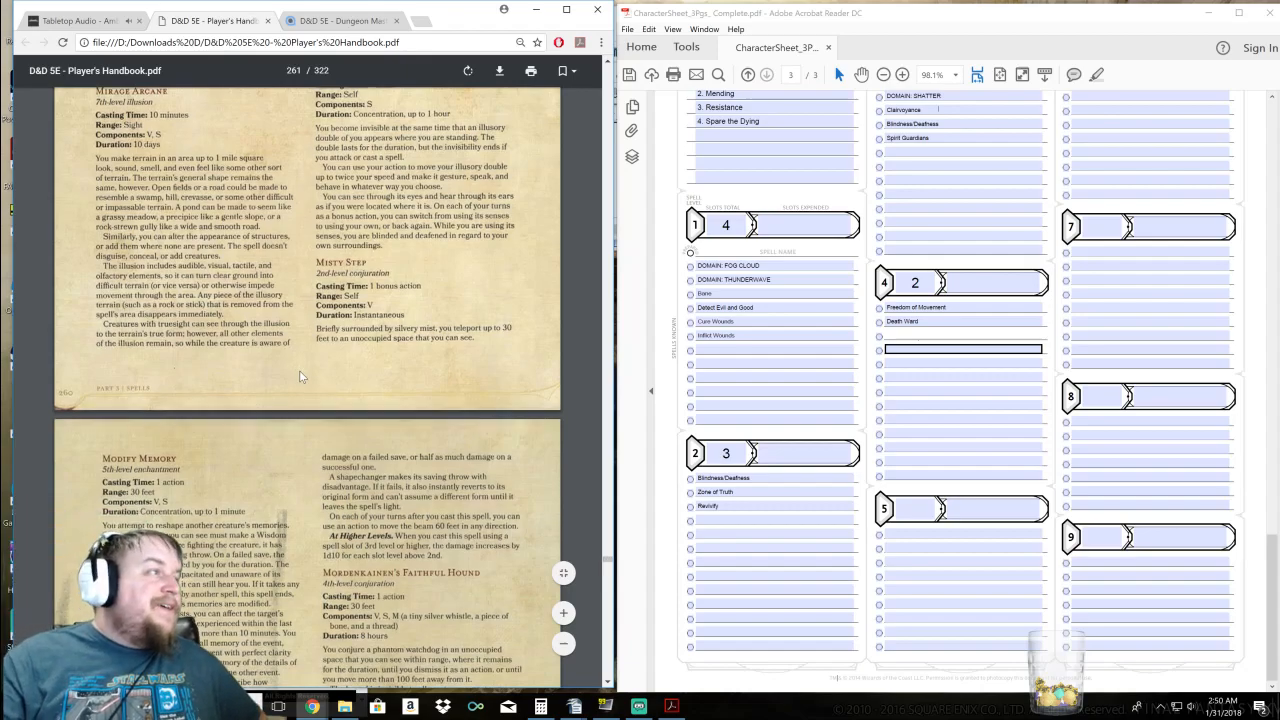
drag(605, 555, 605, 528)
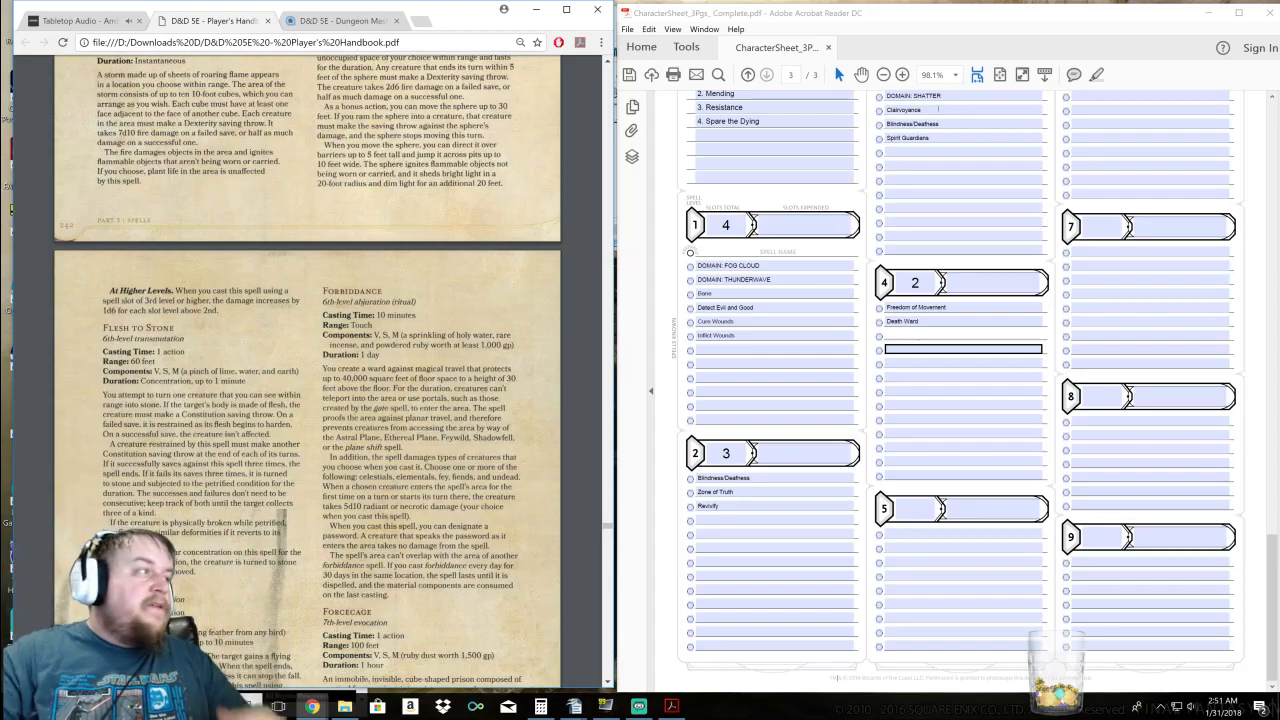
scroll(307, 370, up, 20)
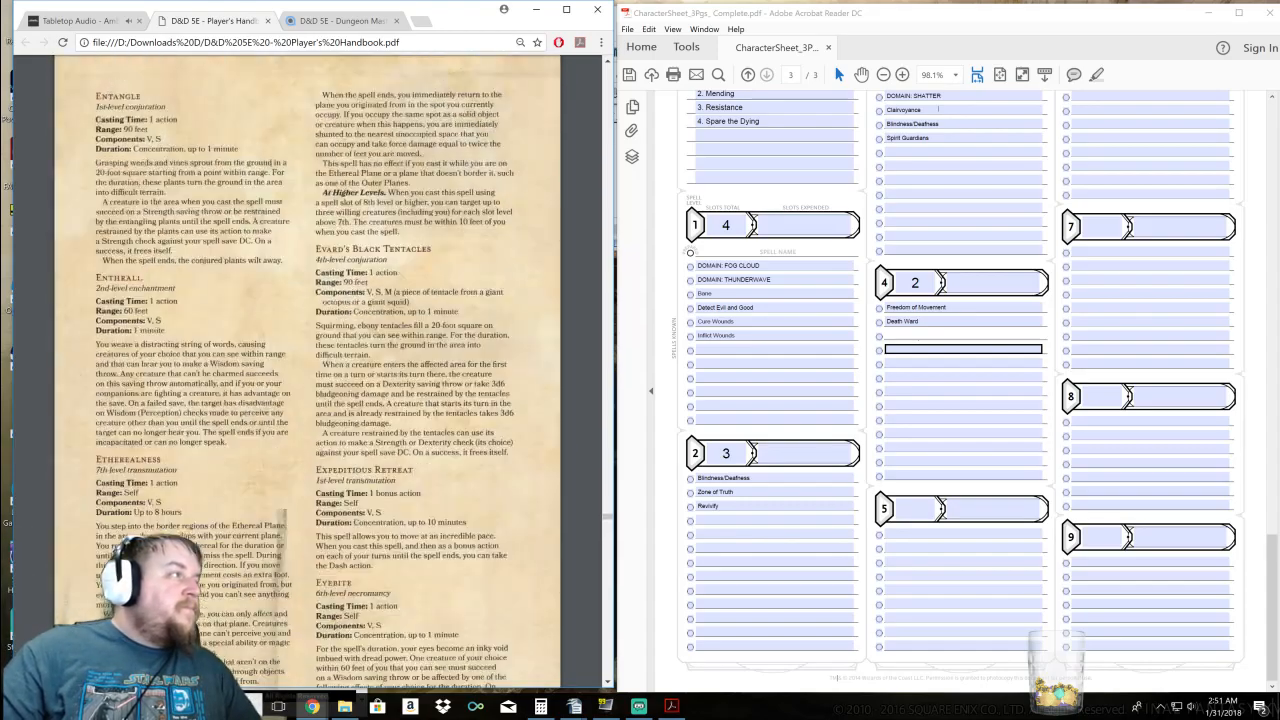
scroll(307, 370, up, 15)
scroll(307, 370, up, 20)
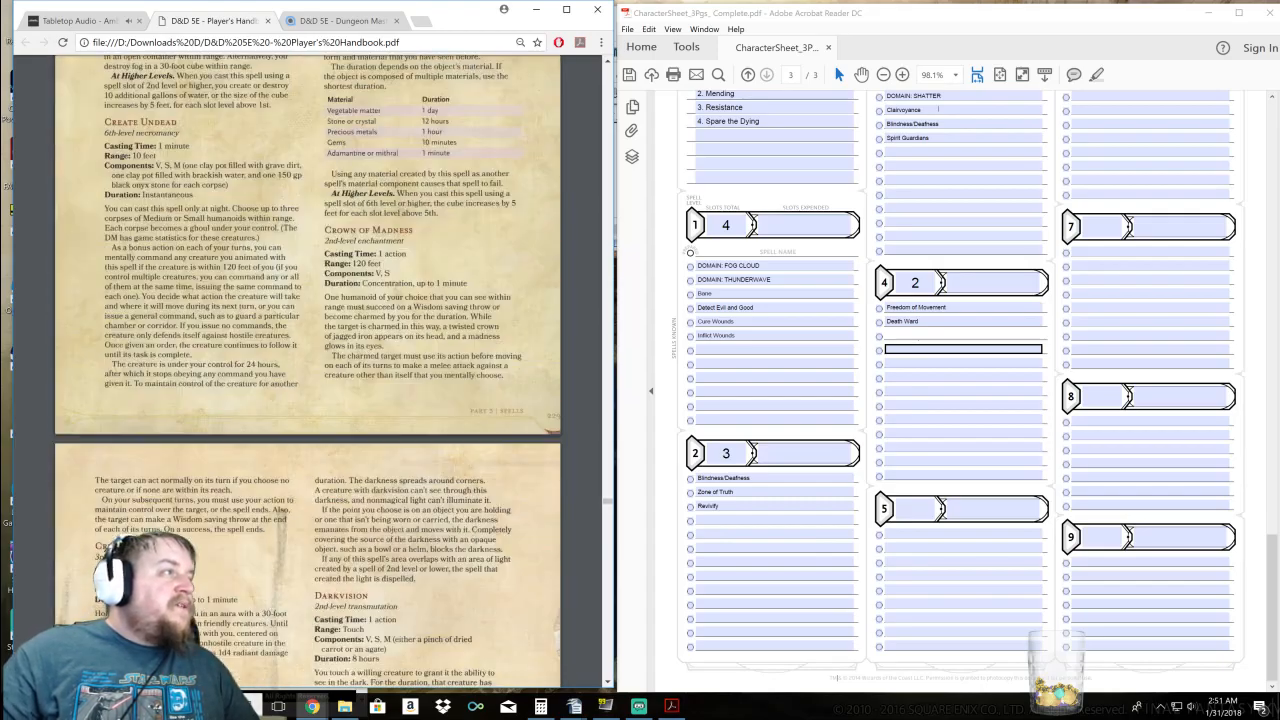
scroll(307, 370, up, 15)
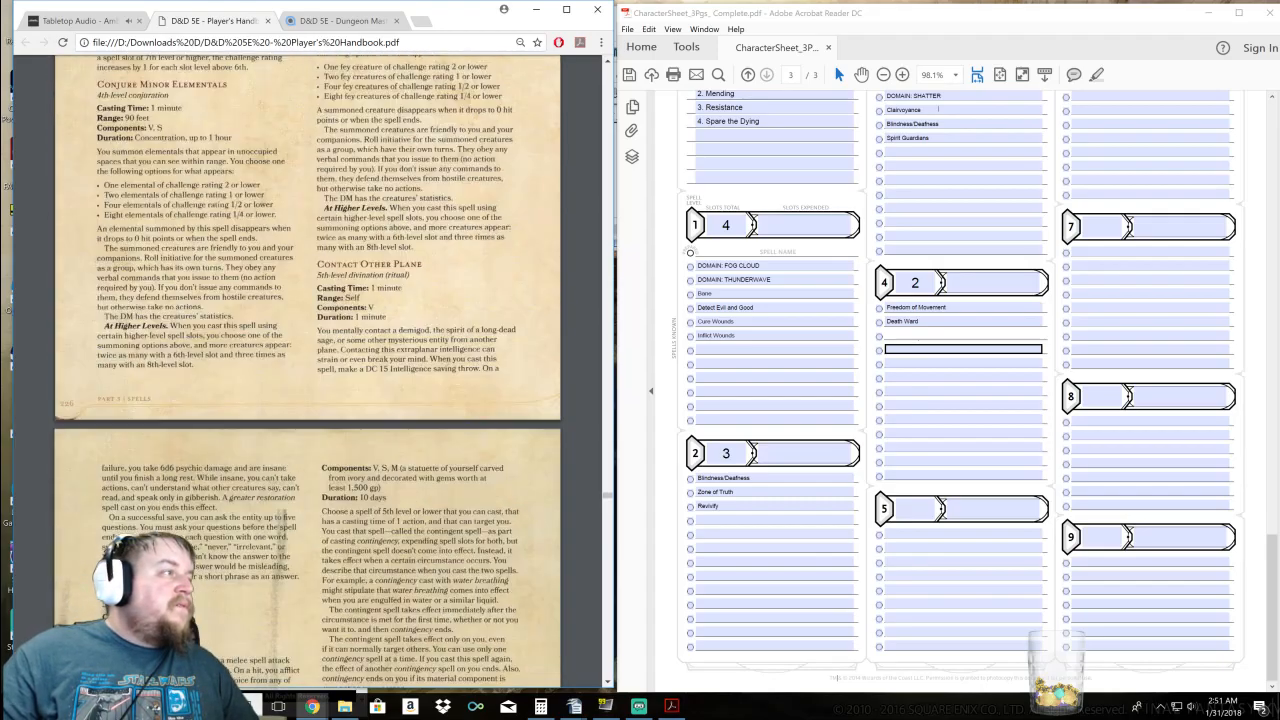
scroll(307, 370, up, 15)
scroll(307, 370, up, 15)
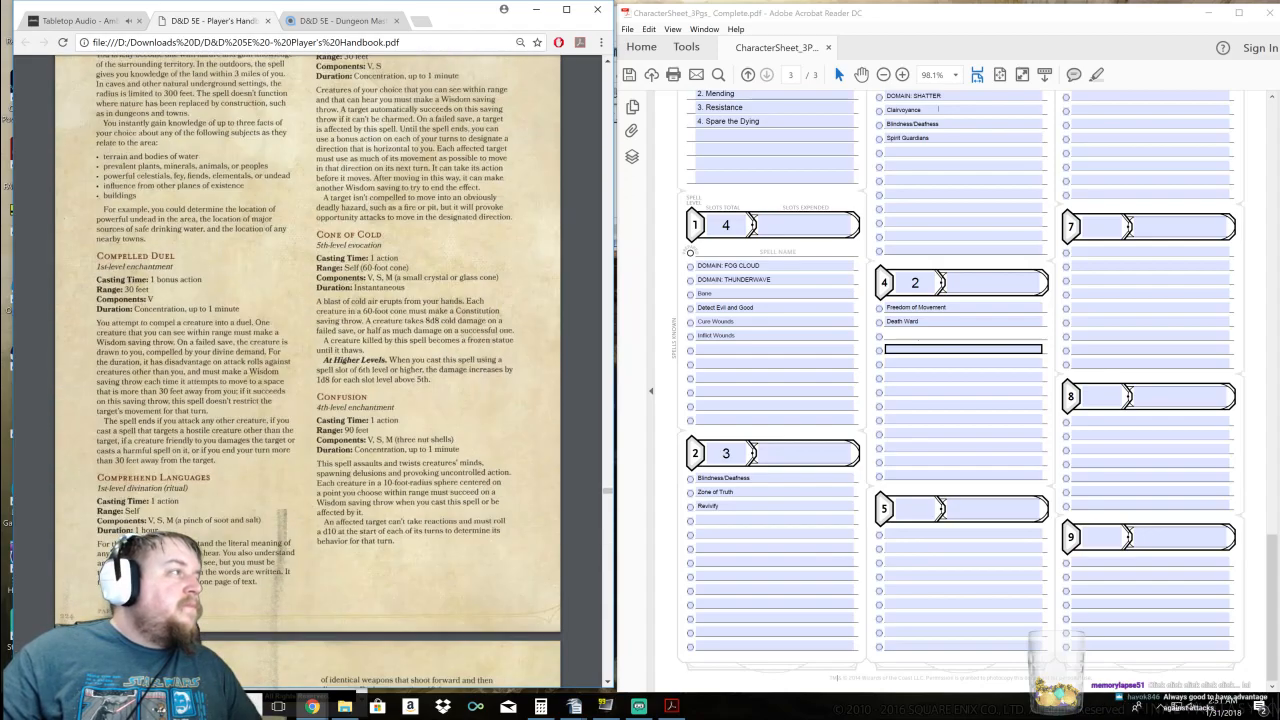
scroll(307, 370, up, 15)
scroll(400, 467, up, 15)
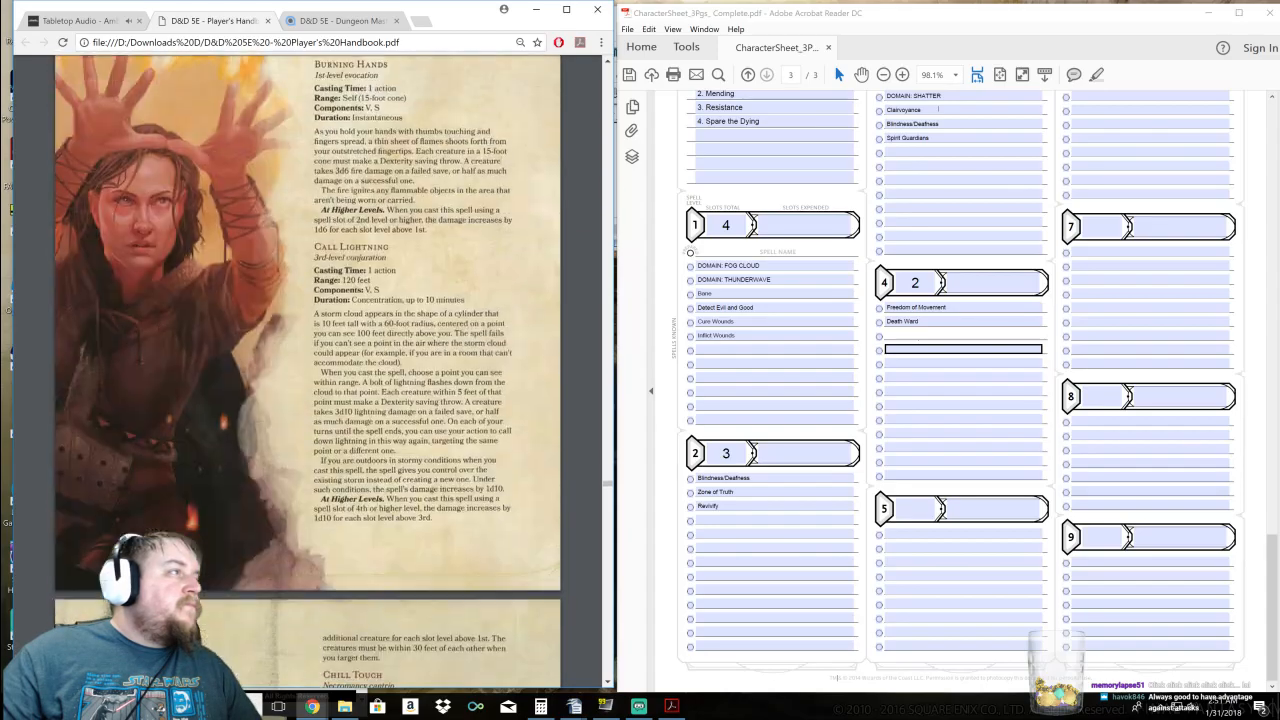
scroll(307, 370, up, 10)
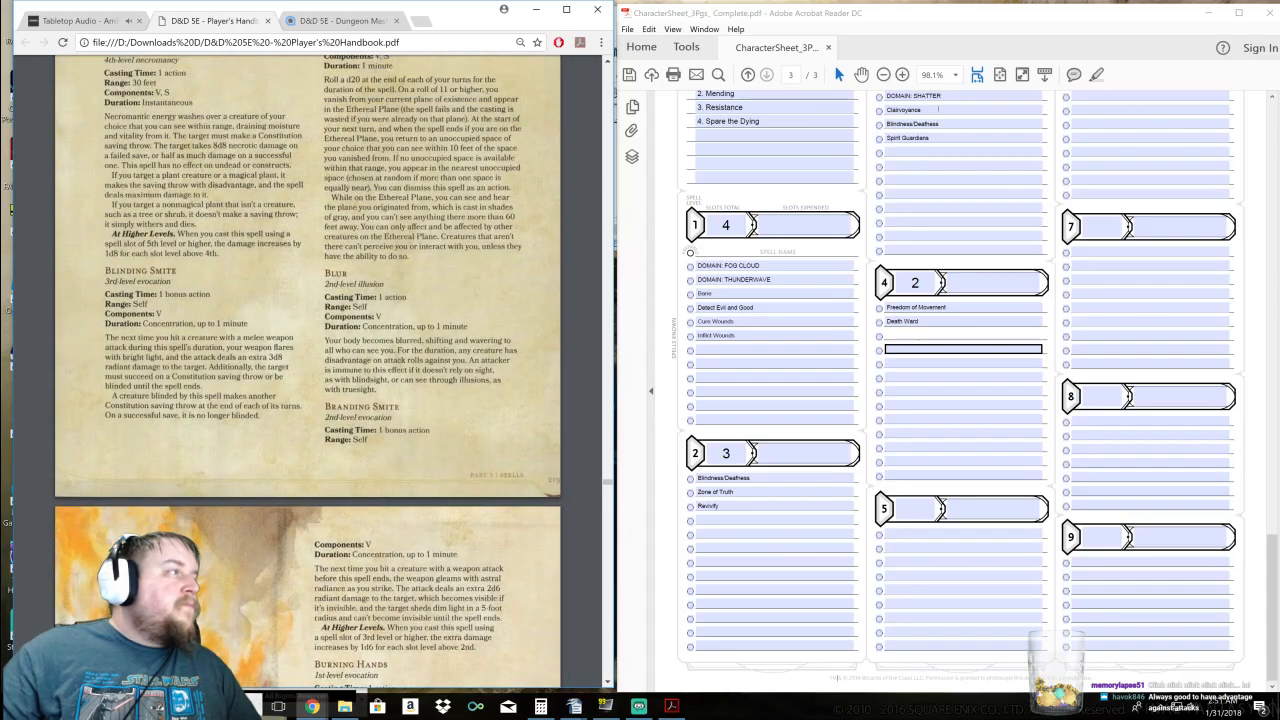
scroll(411, 442, up, 10)
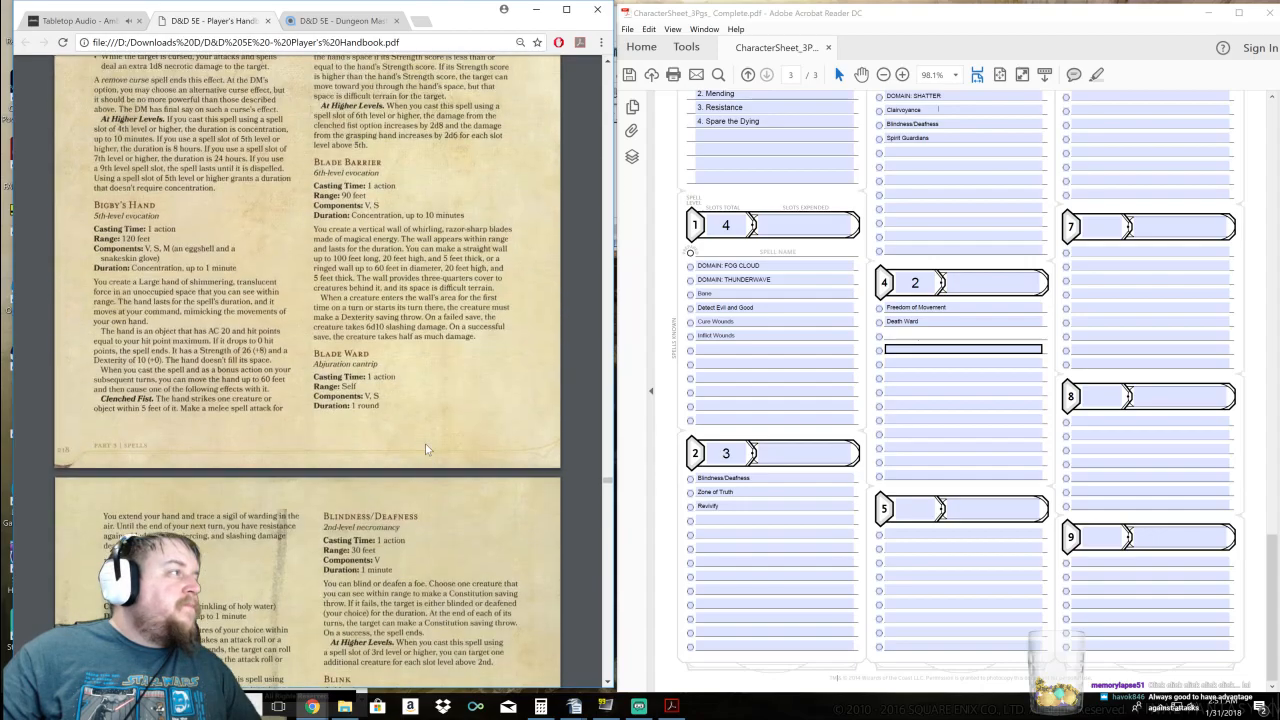
scroll(432, 444, up, 8)
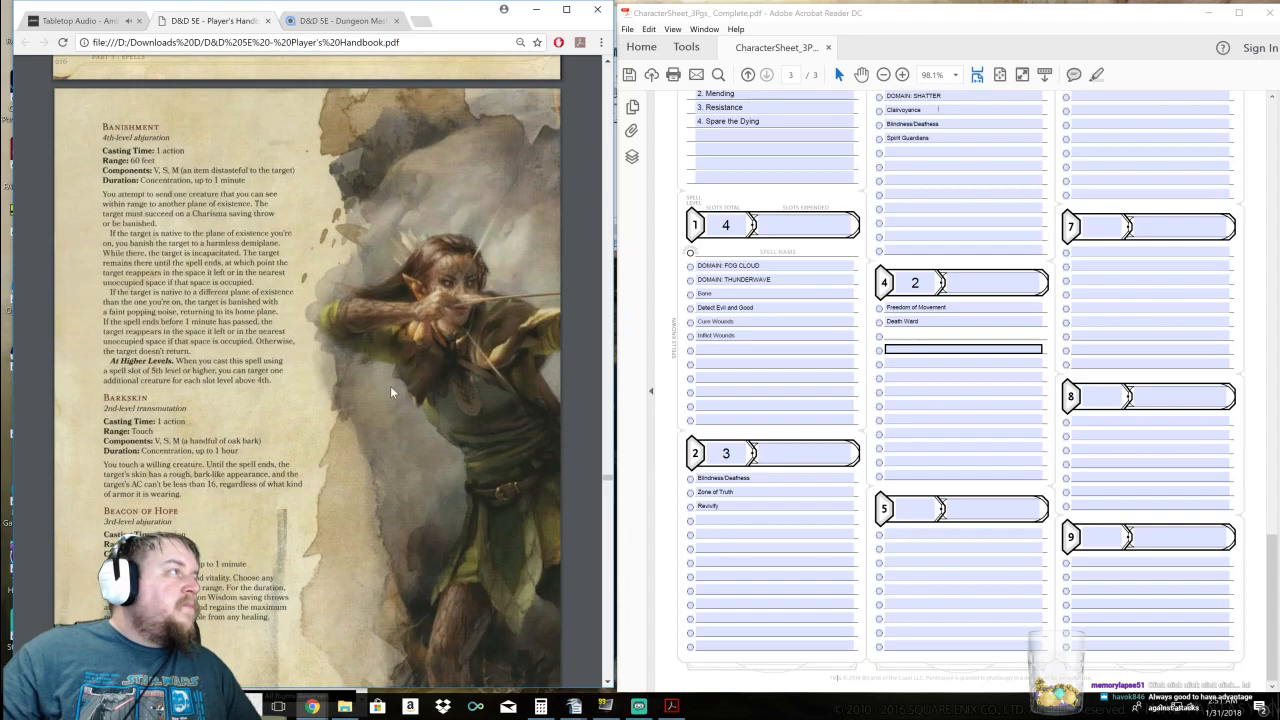
scroll(389, 386, up, 4)
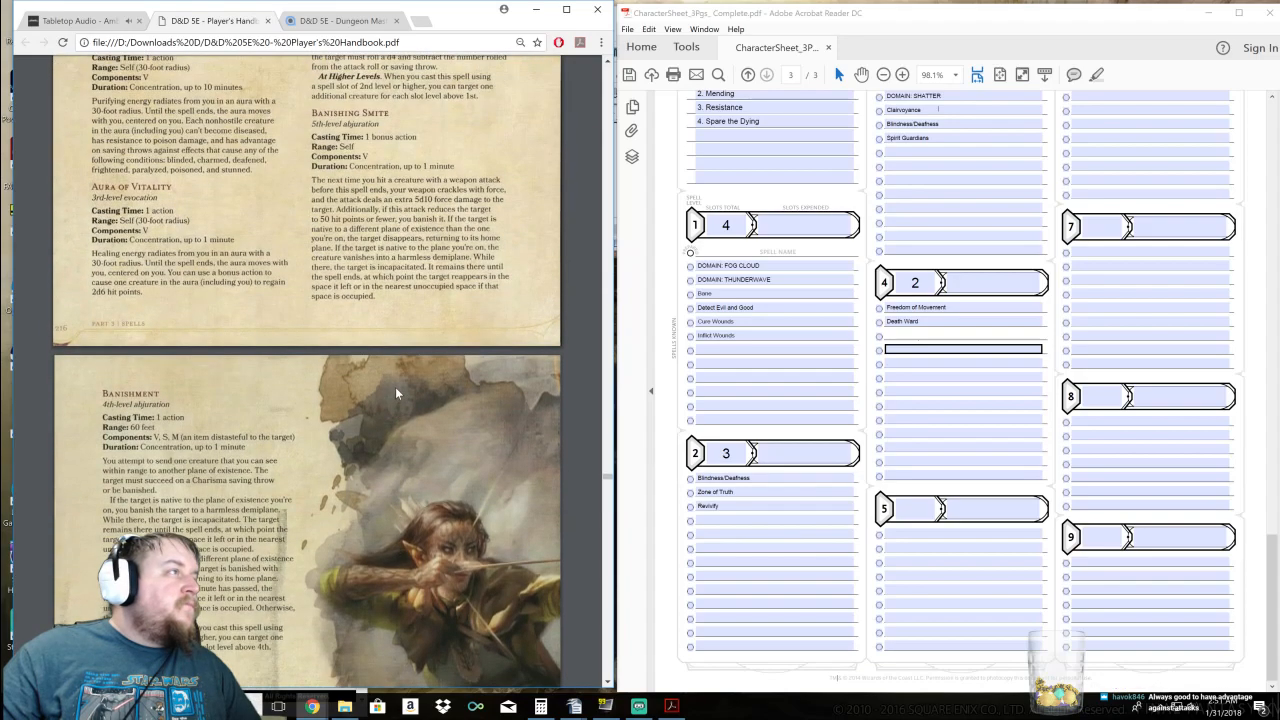
scroll(395, 387, up, 4)
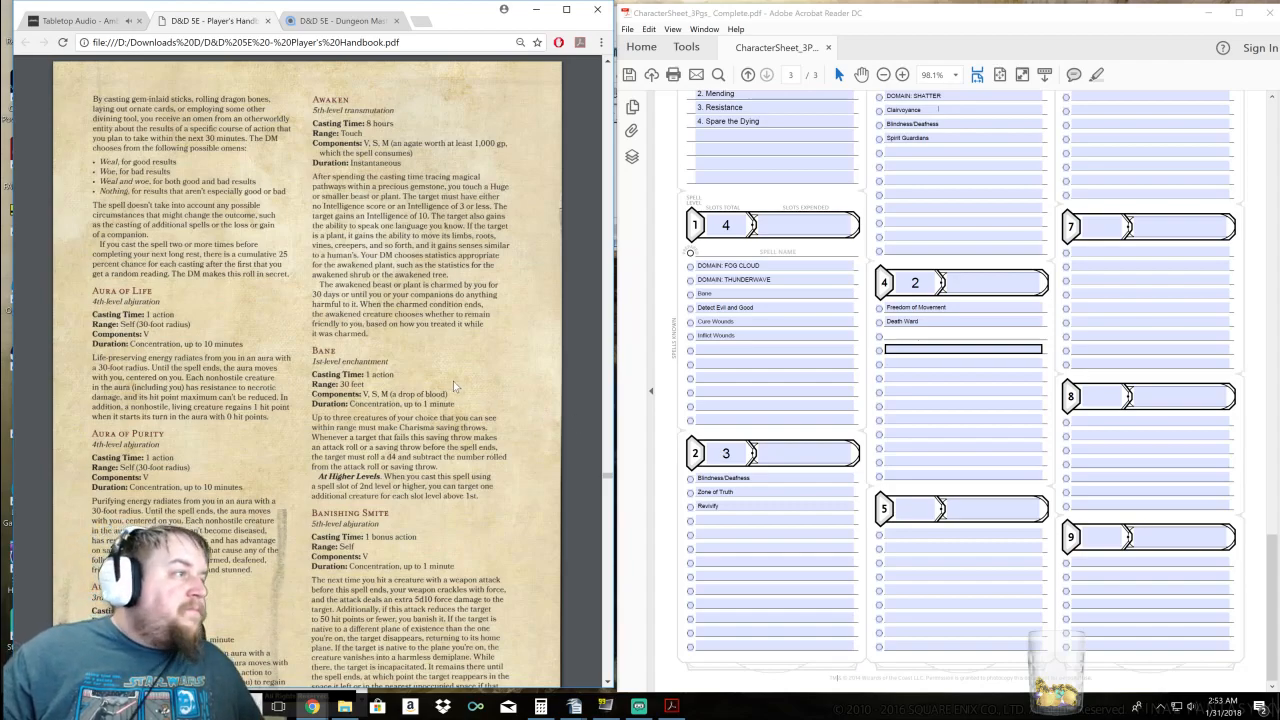
scroll(456, 380, down, 3)
scroll(308, 370, up, 1)
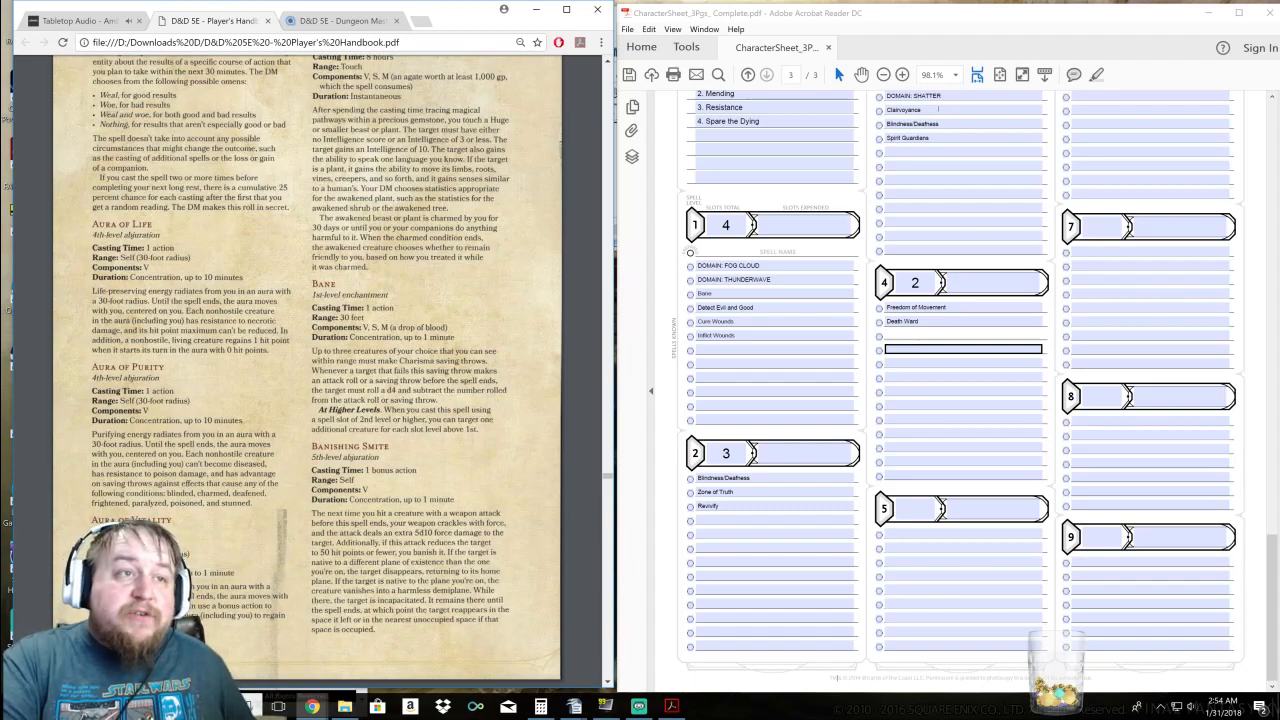
scroll(948, 368, up, 4)
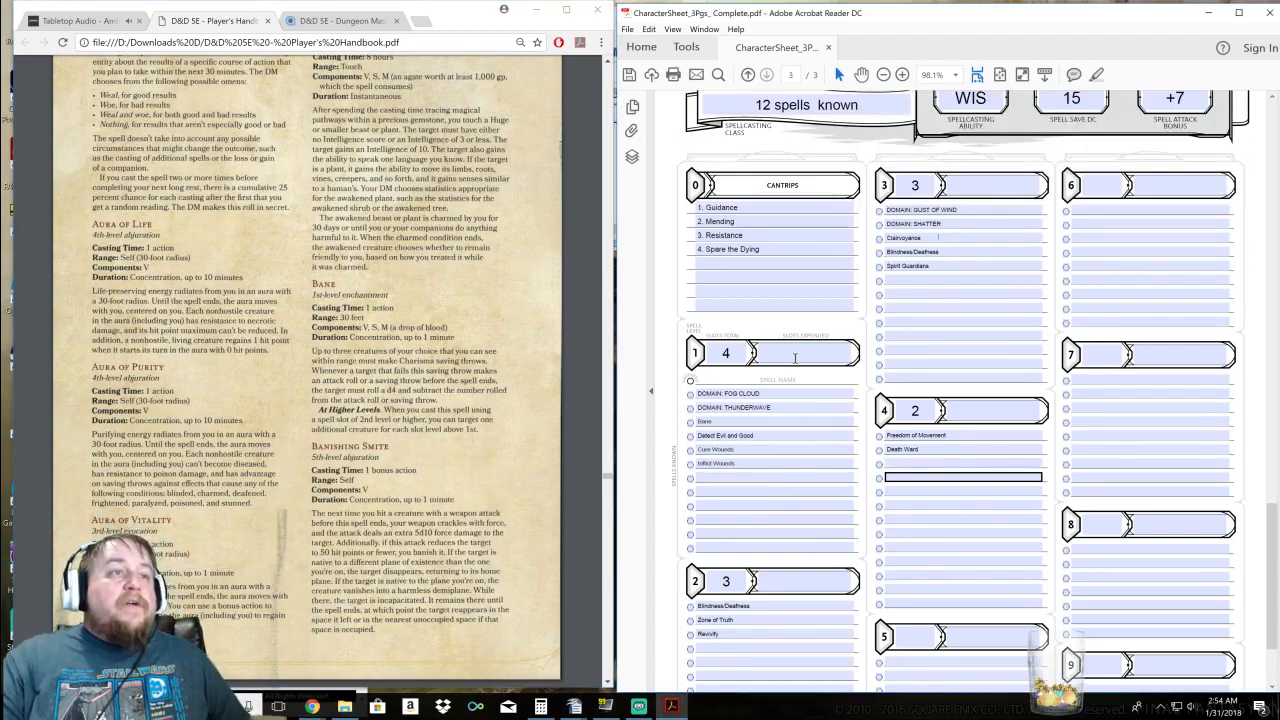
scroll(948, 368, down, 1)
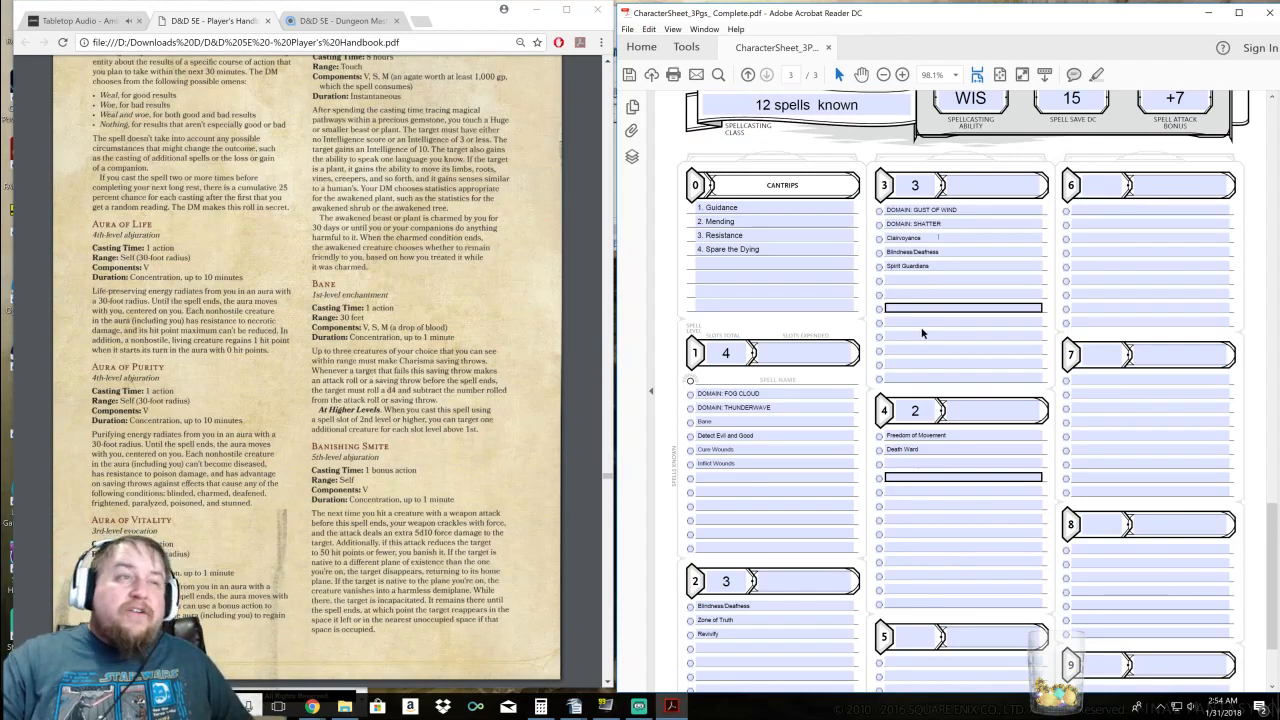
click(948, 335)
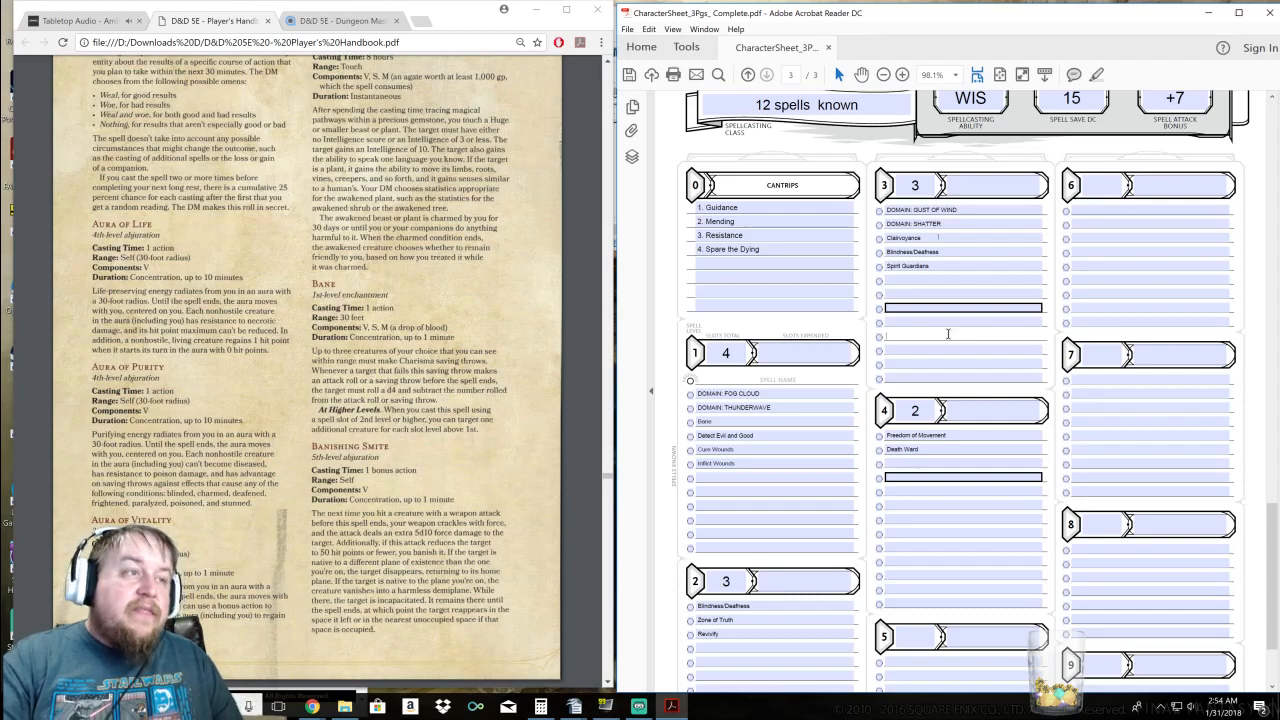
click(948, 334)
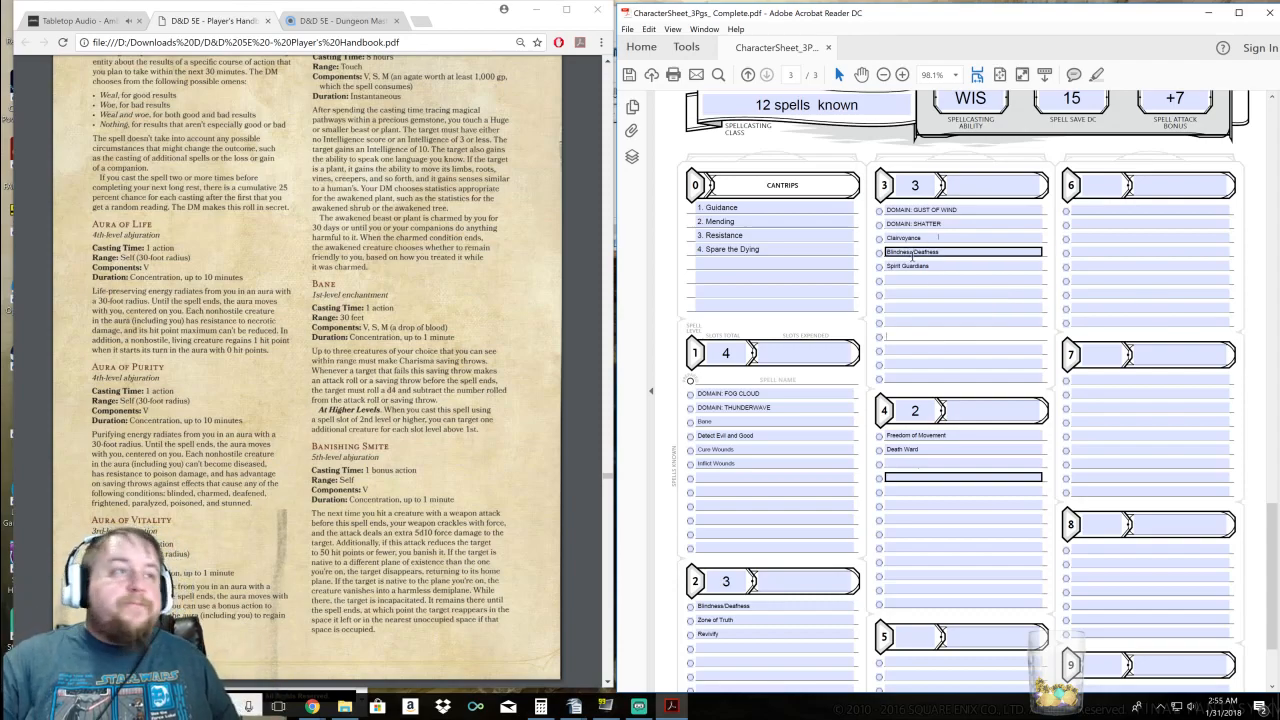
Clear the "12 spells known" note from the Spellcasting Class field on the spell page
scroll(1017, 494, up, 5)
click(820, 372)
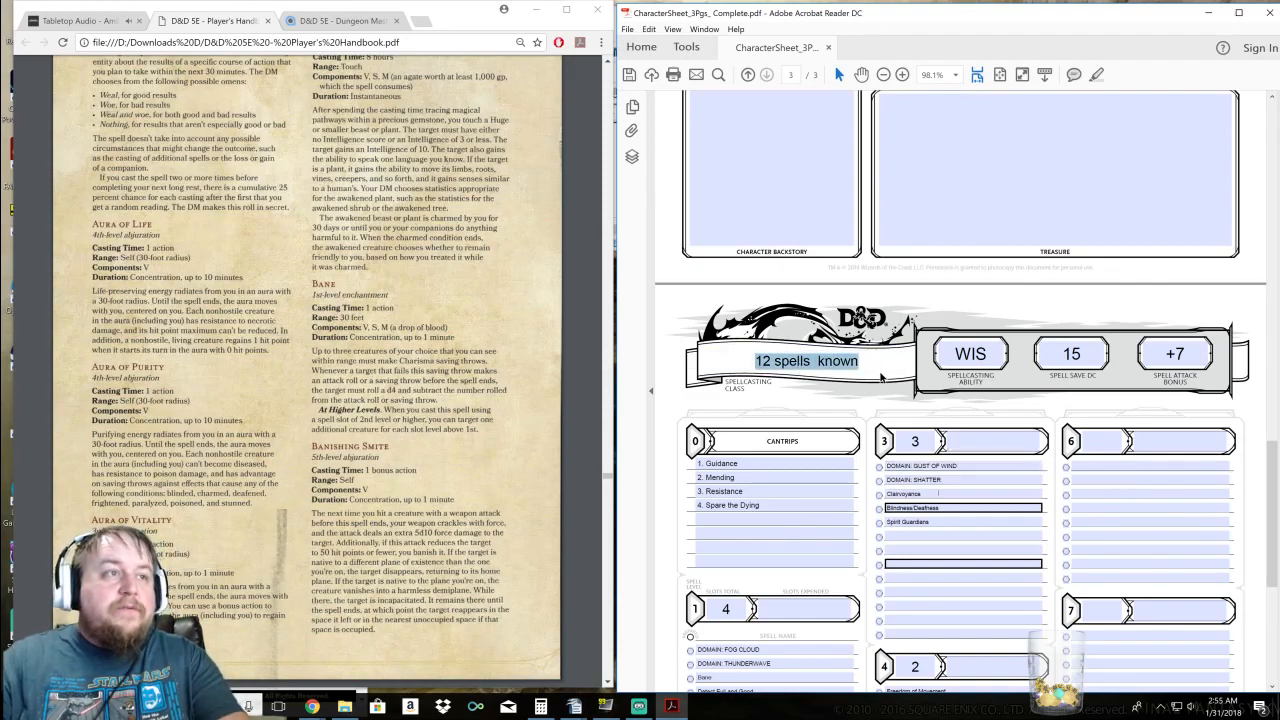
key(BackSpace)
Set the Passive Wisdom (Perception) score on the sheet's first page to 14
scroll(854, 366, up, 20)
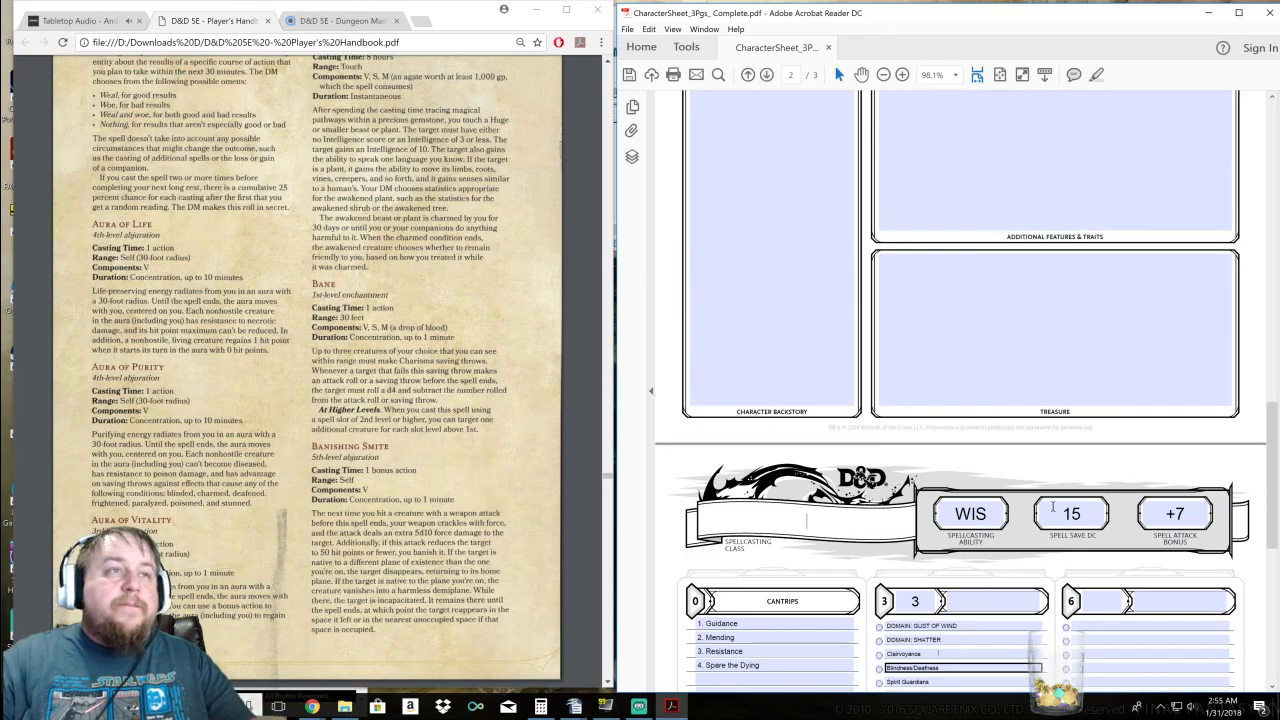
scroll(1052, 506, up, 8)
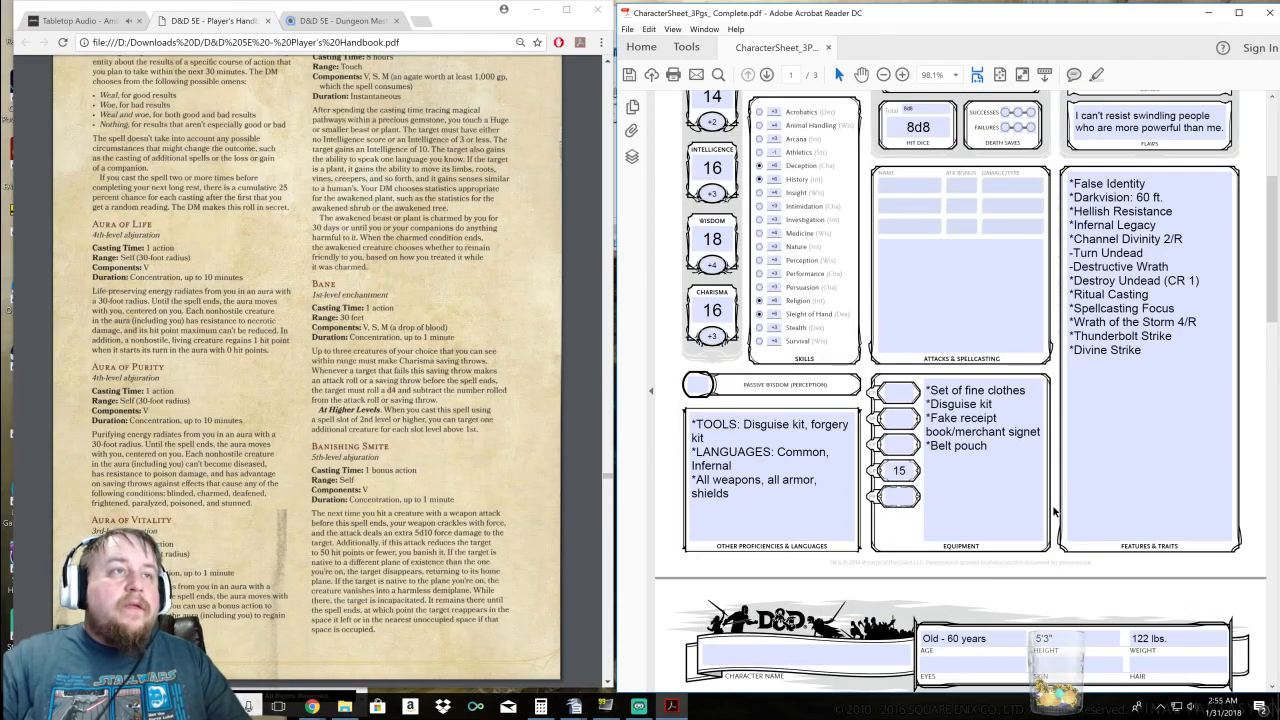
click(902, 379)
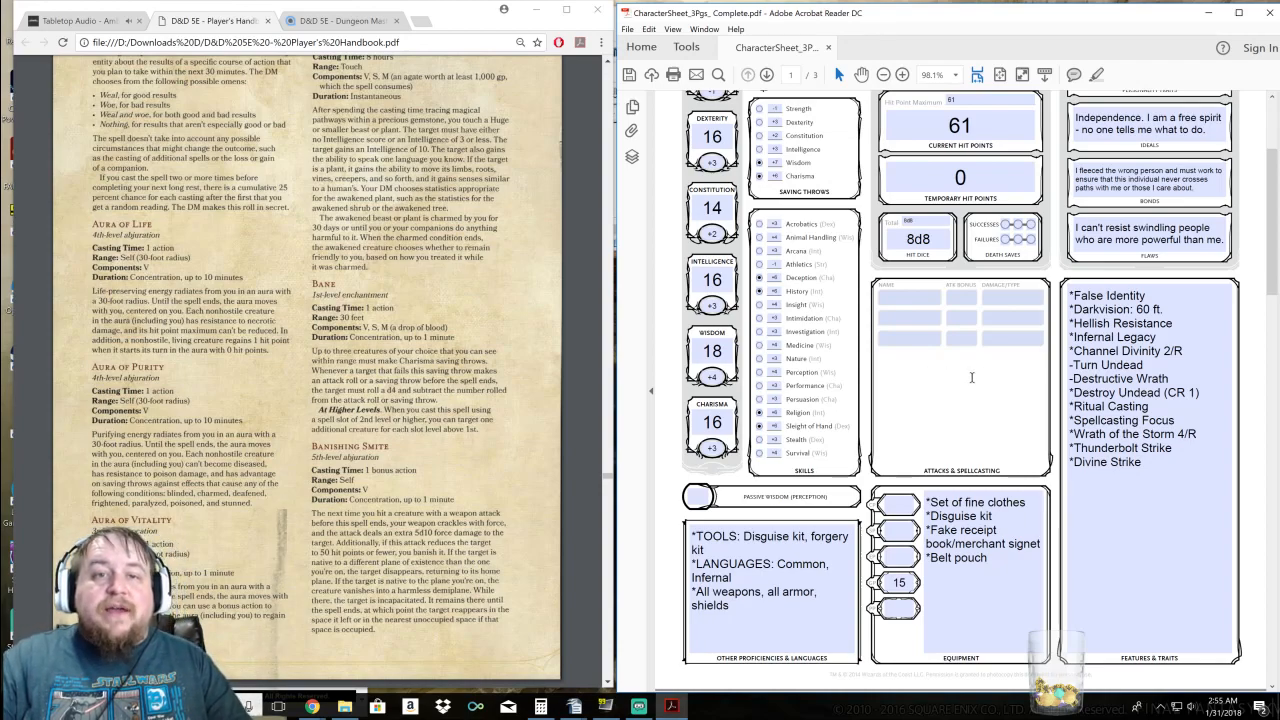
click(927, 316)
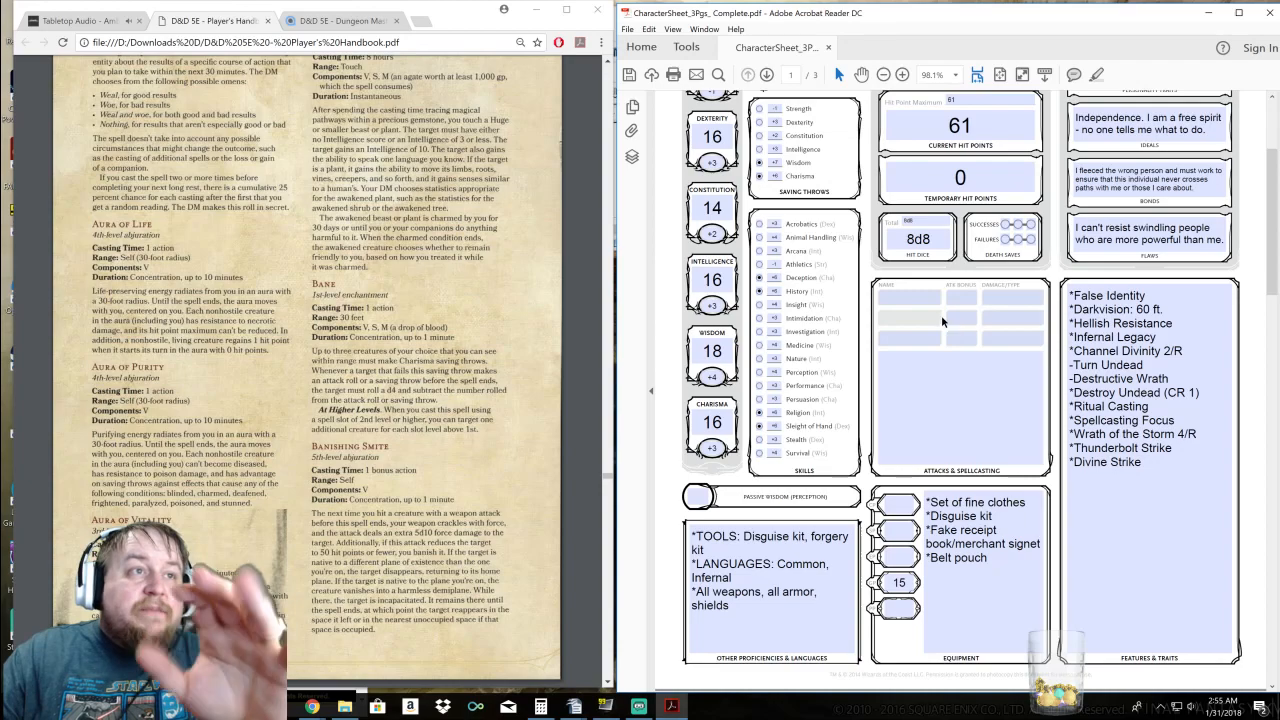
click(894, 364)
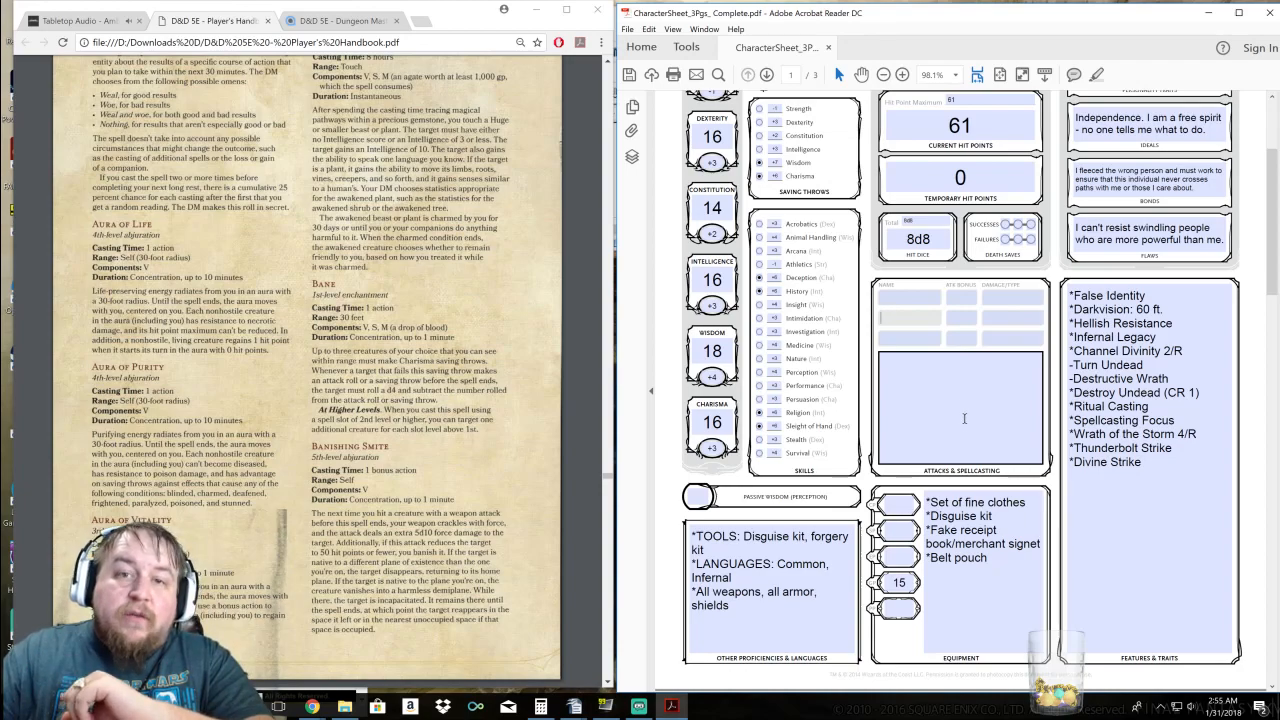
click(970, 424)
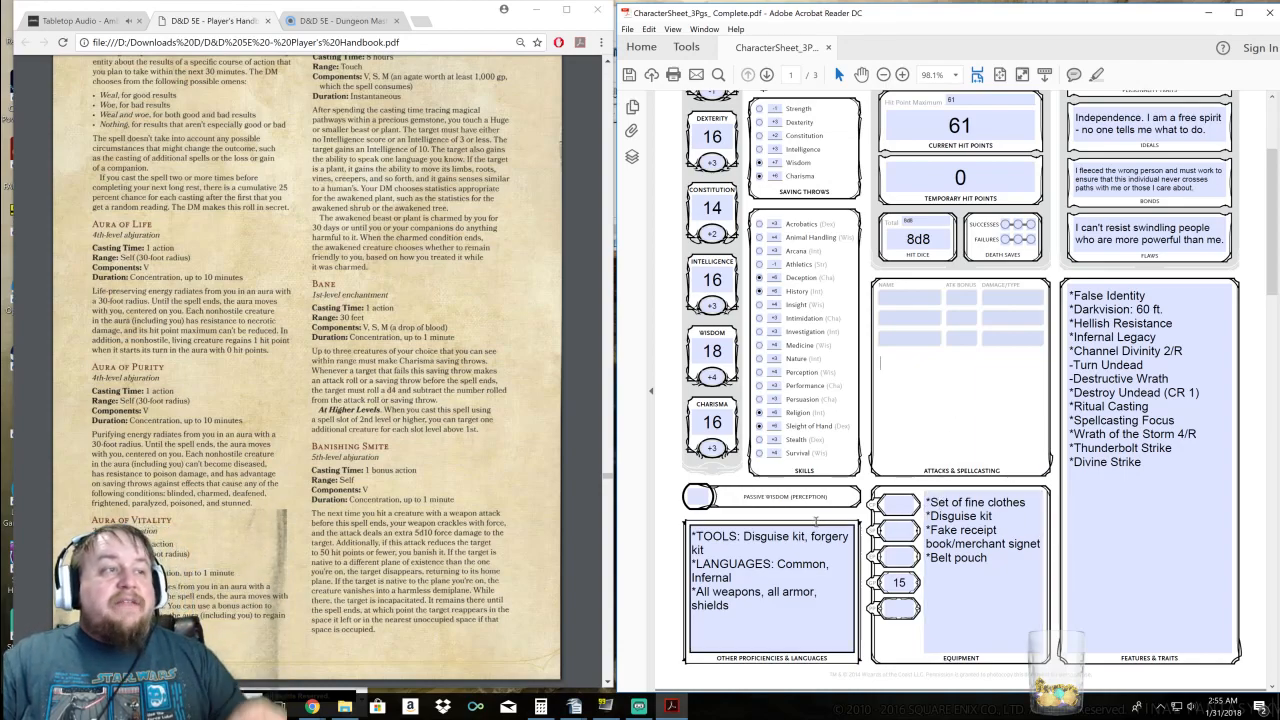
click(698, 500)
text(14)
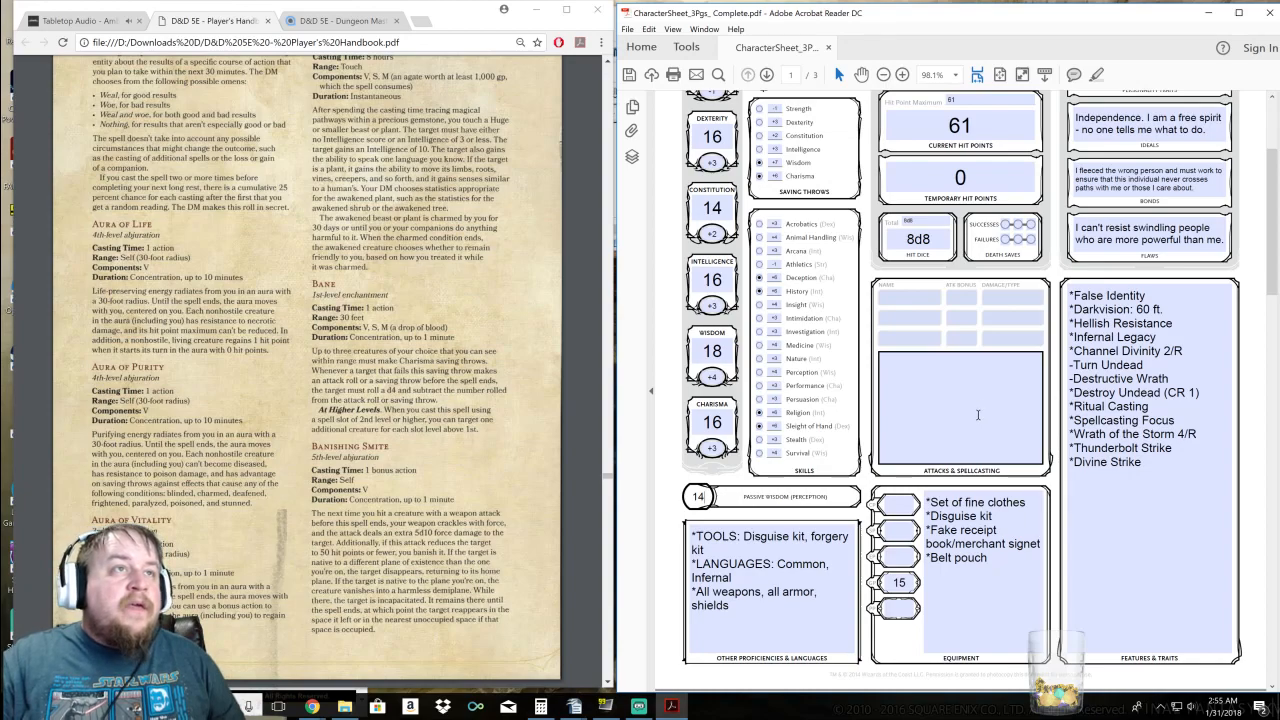
Add "NOTES: Equip., racial spells, some character details." to the large Attacks & Spellcasting text area
scroll(978, 414, up, 1)
scroll(1100, 300, down, 3)
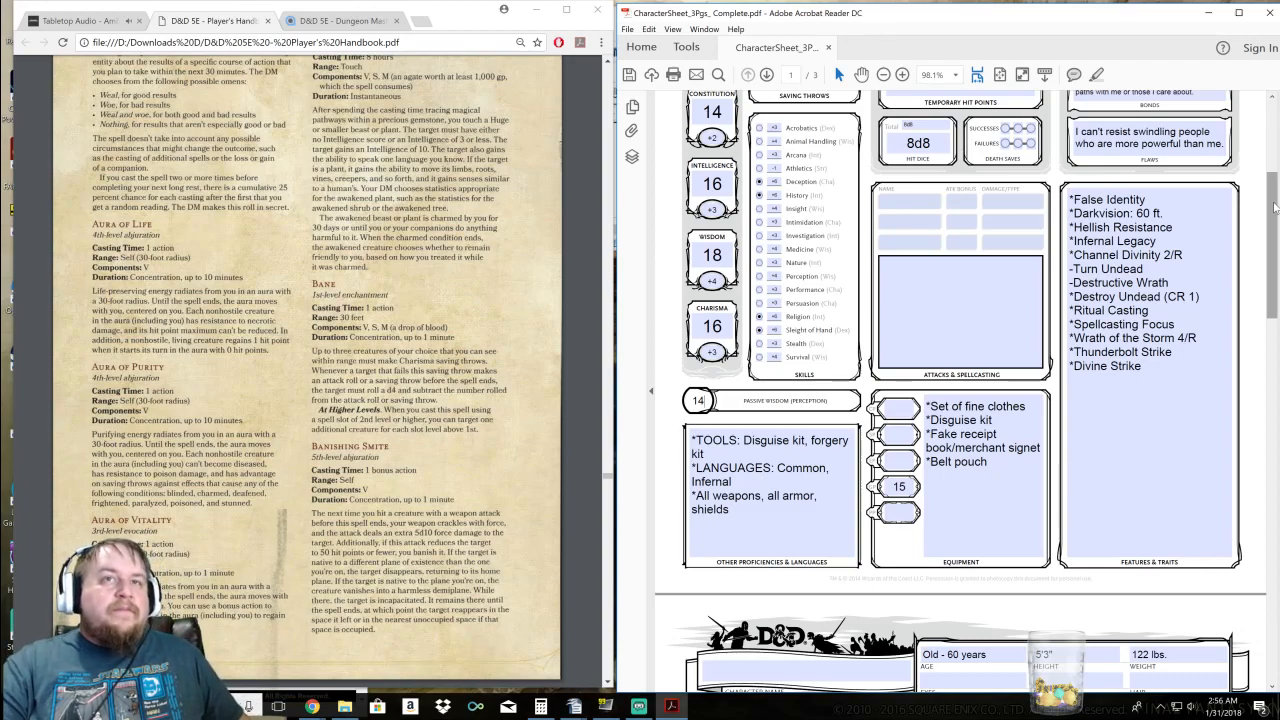
click(955, 326)
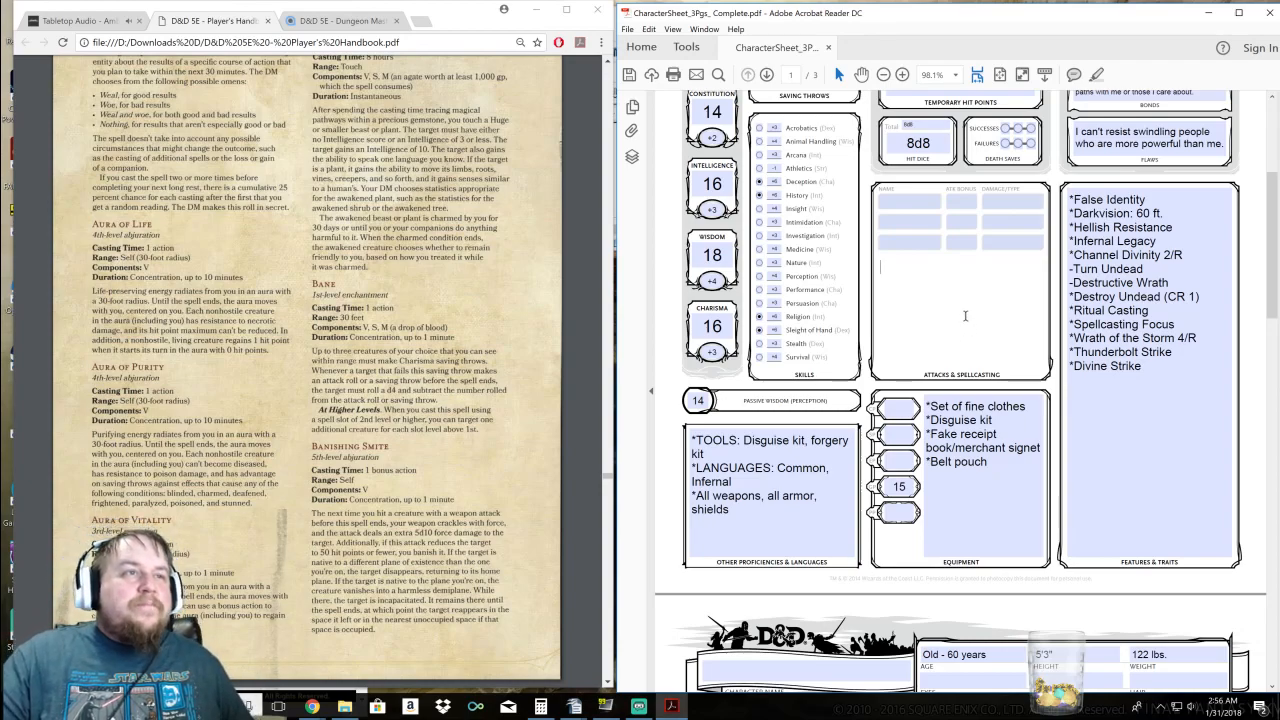
text(NOTES: E)
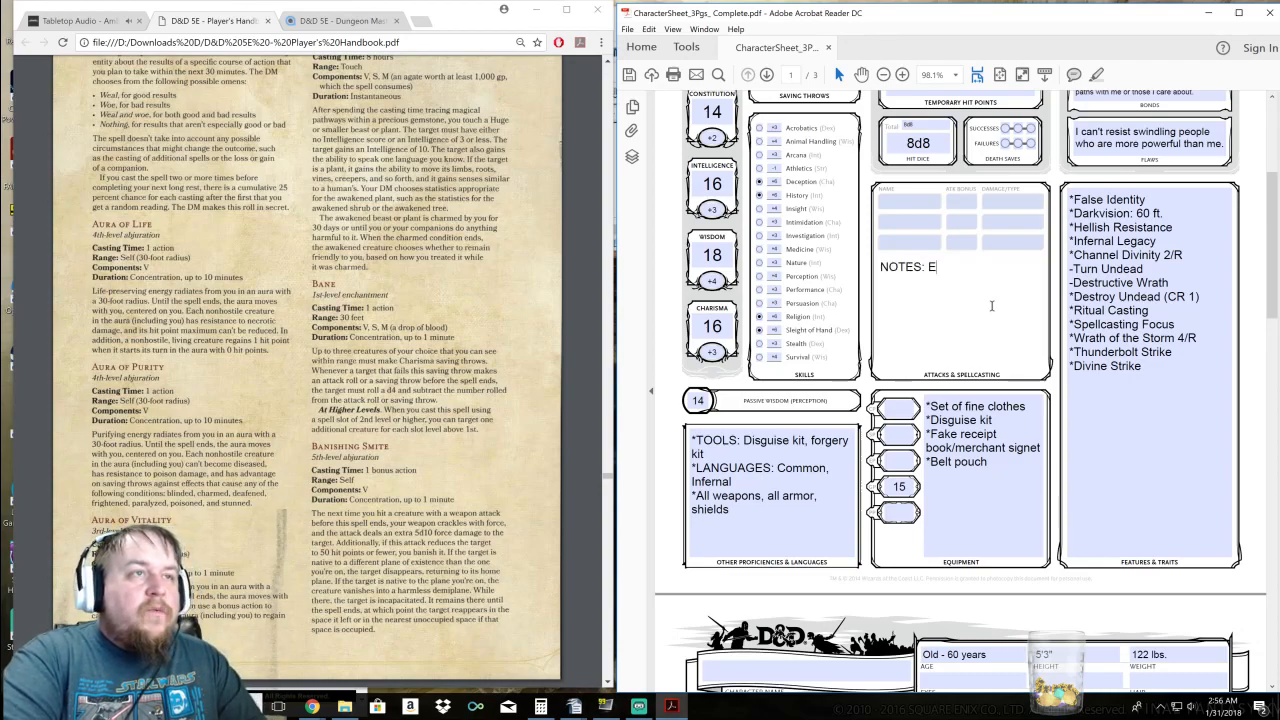
text(quip.,)
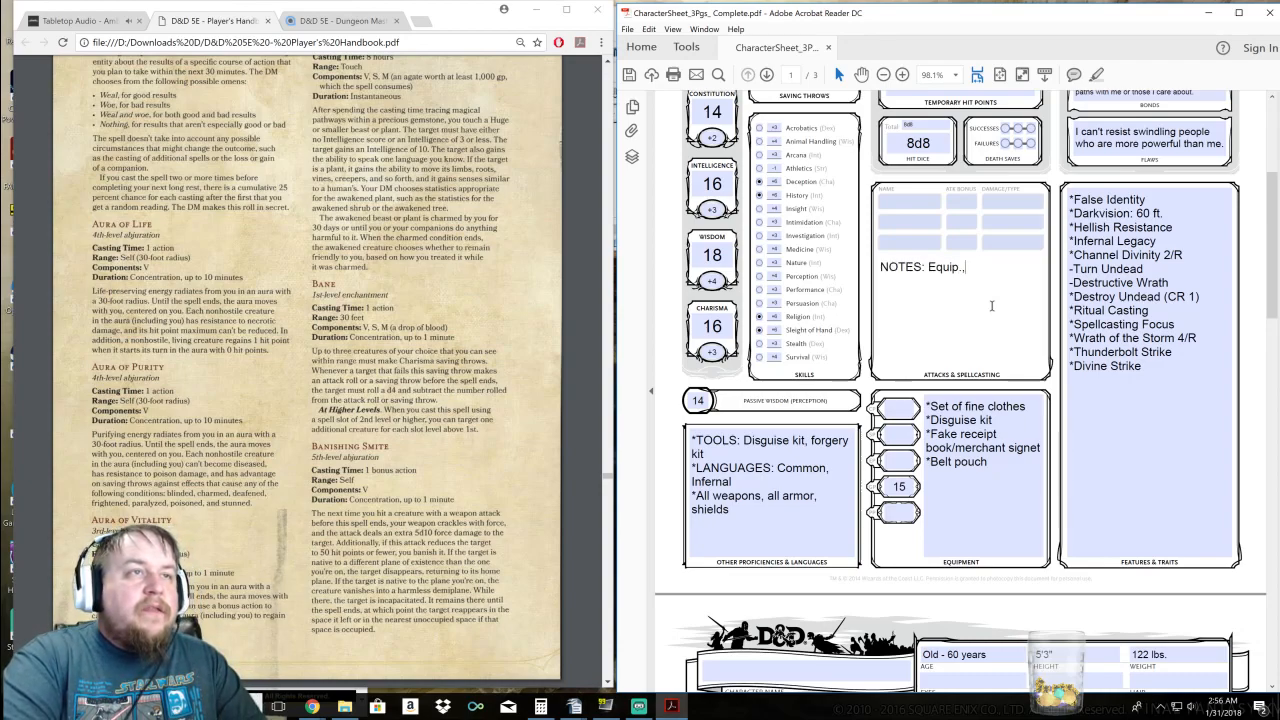
text( racial spells)
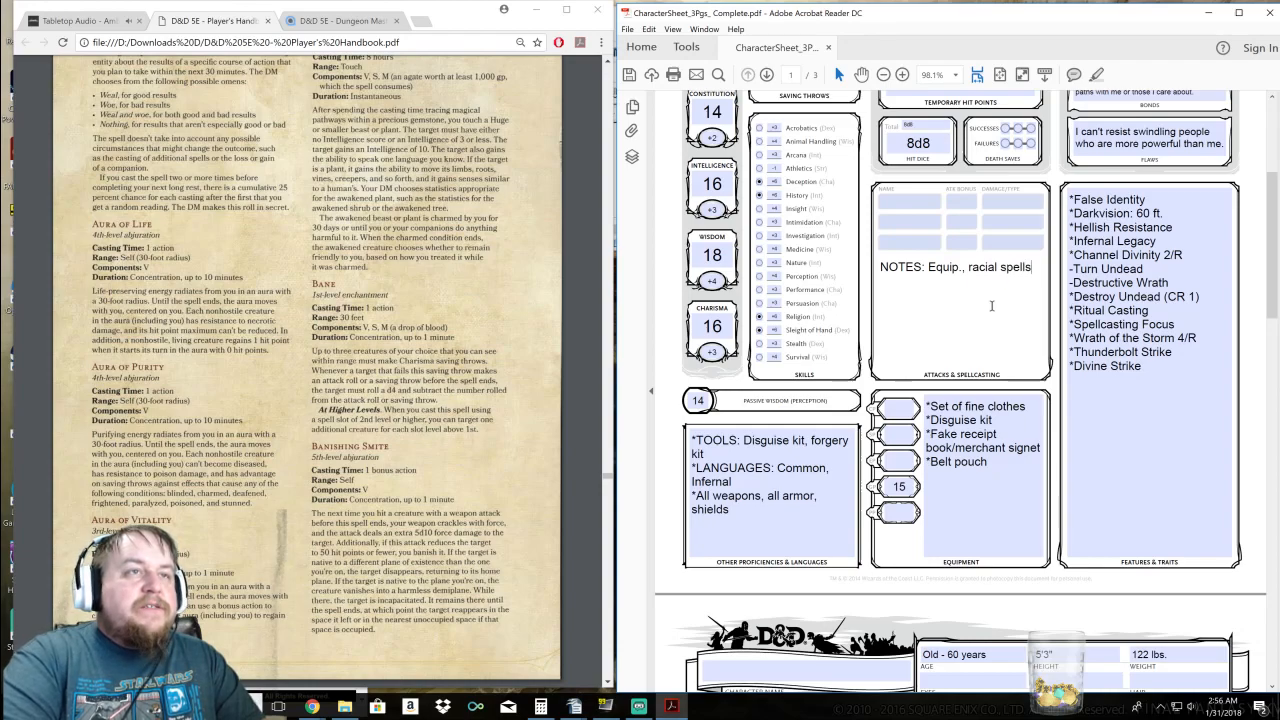
text(, )
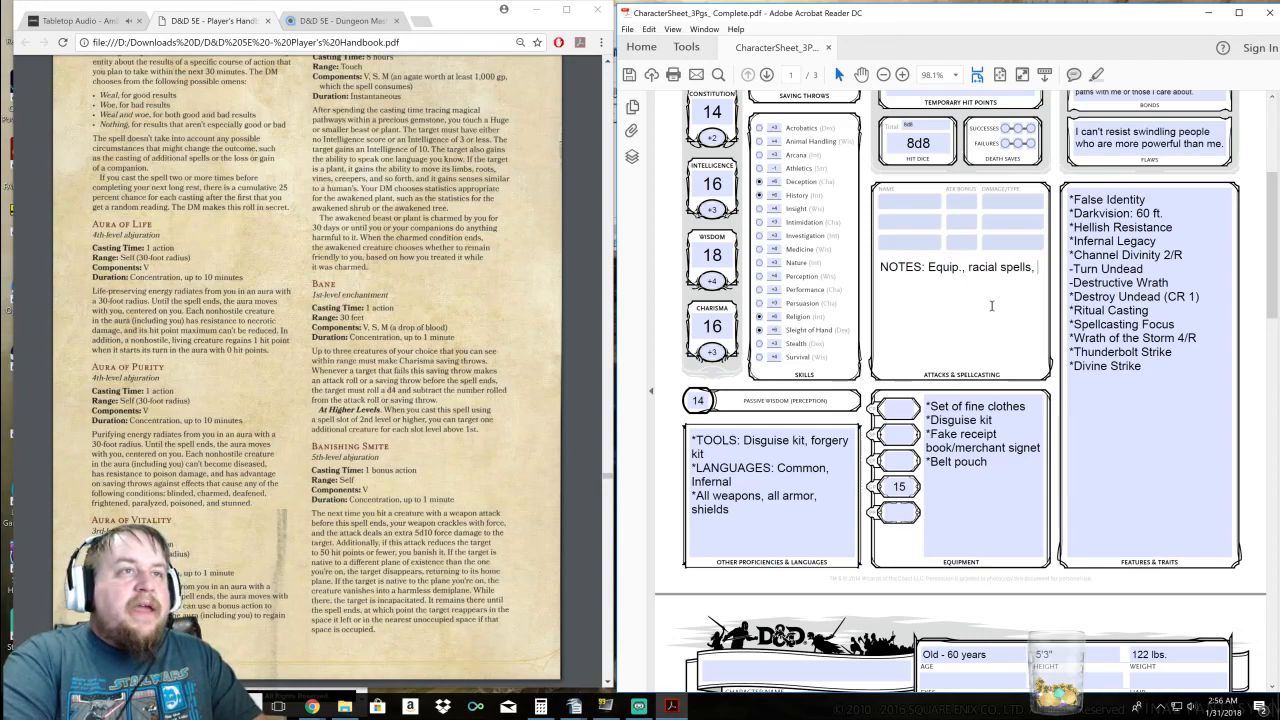
text(some char)
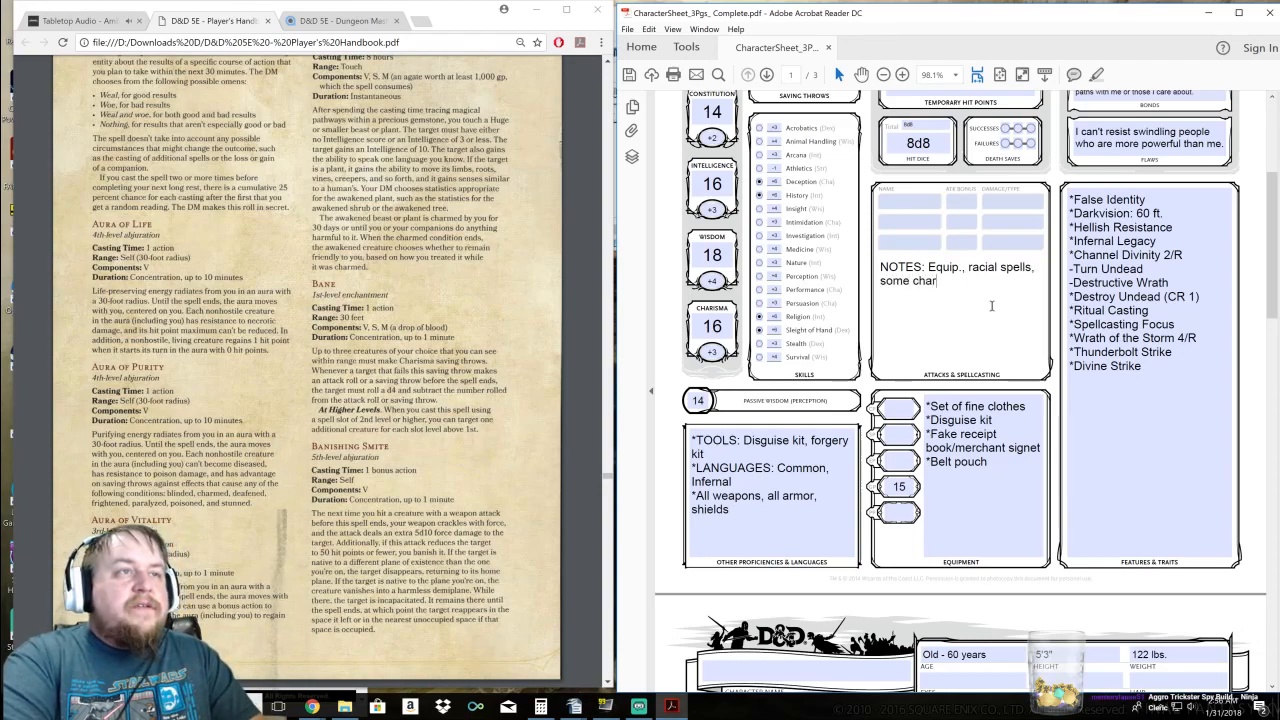
text(acter details.)
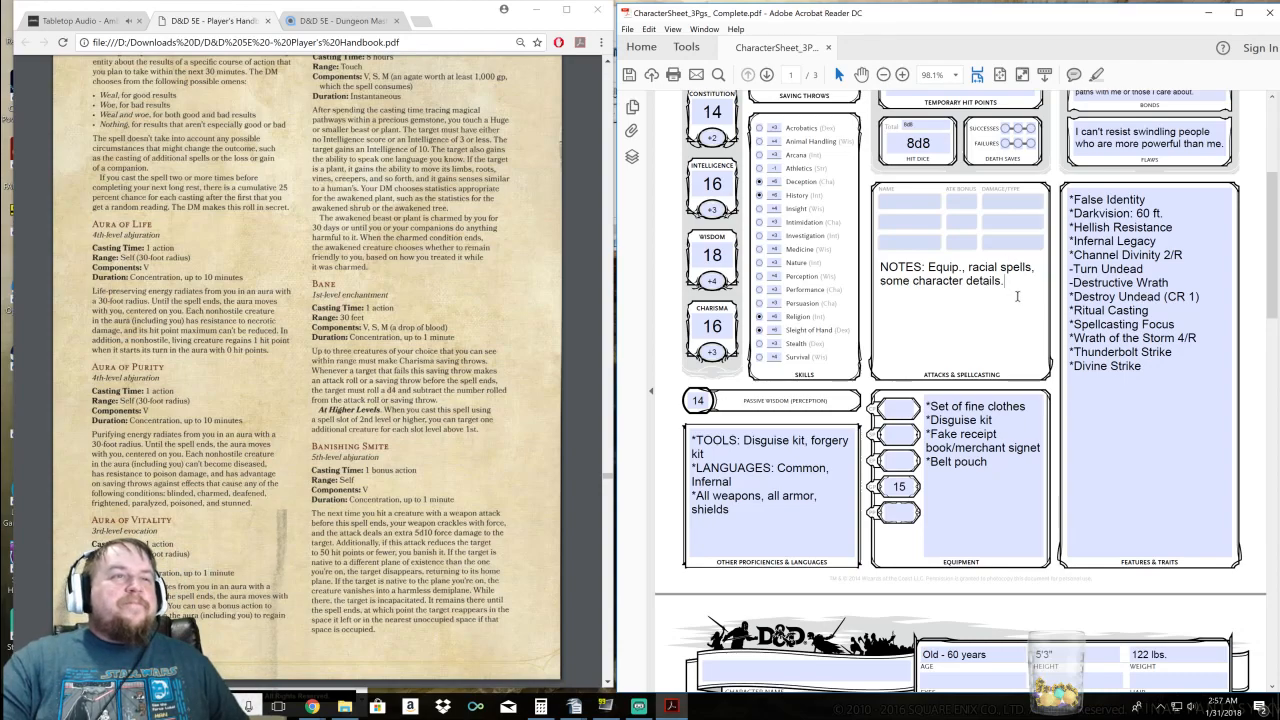
Set the character's Initiative to +3 on the first page
scroll(1018, 296, up, 6)
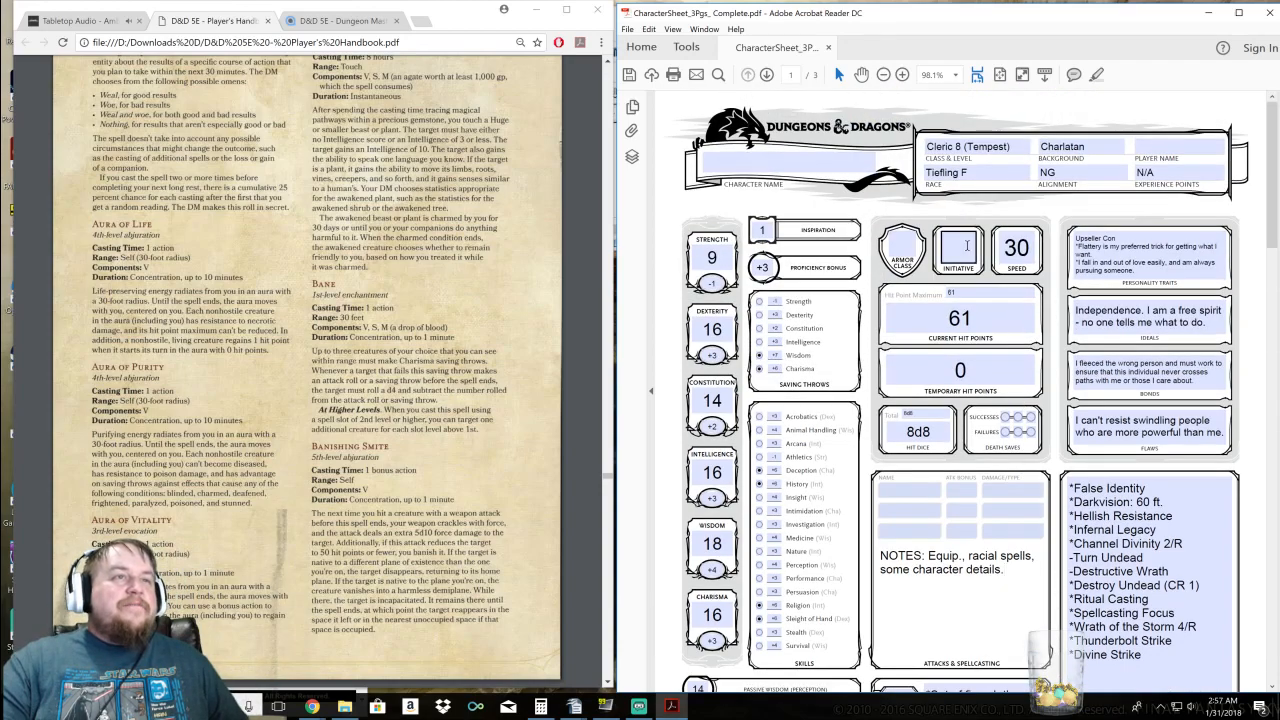
click(960, 262)
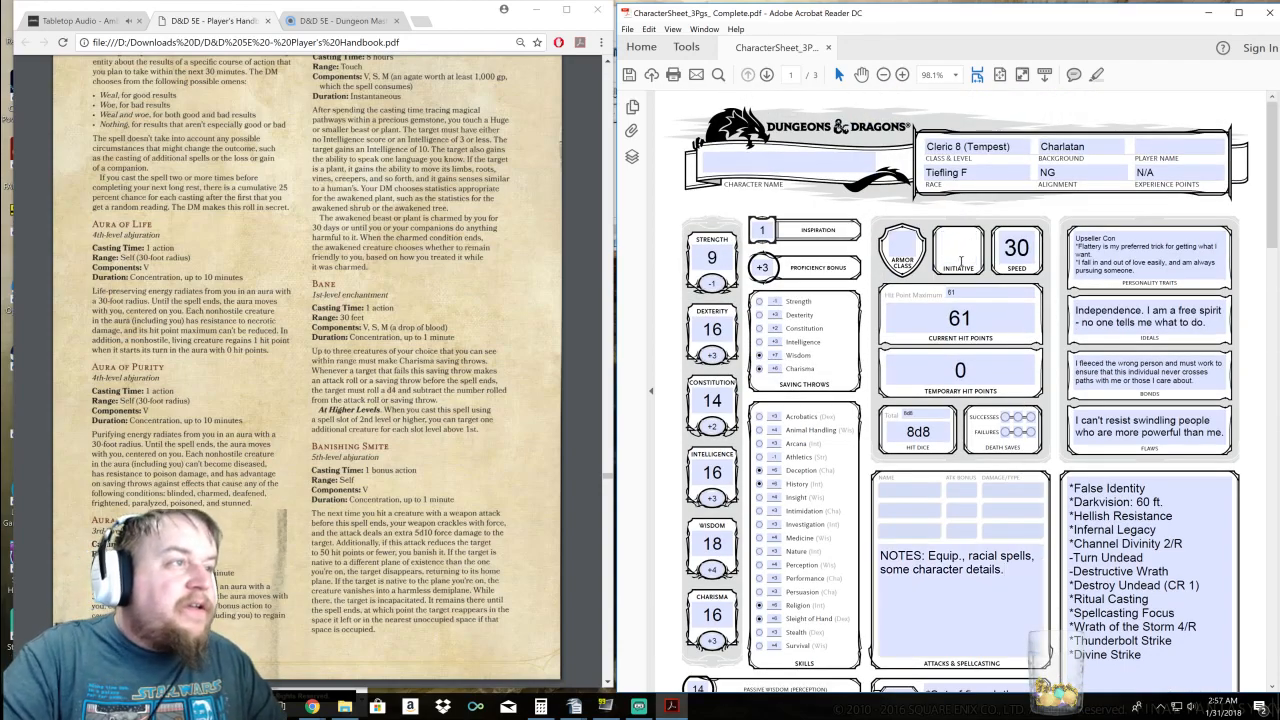
text(+)
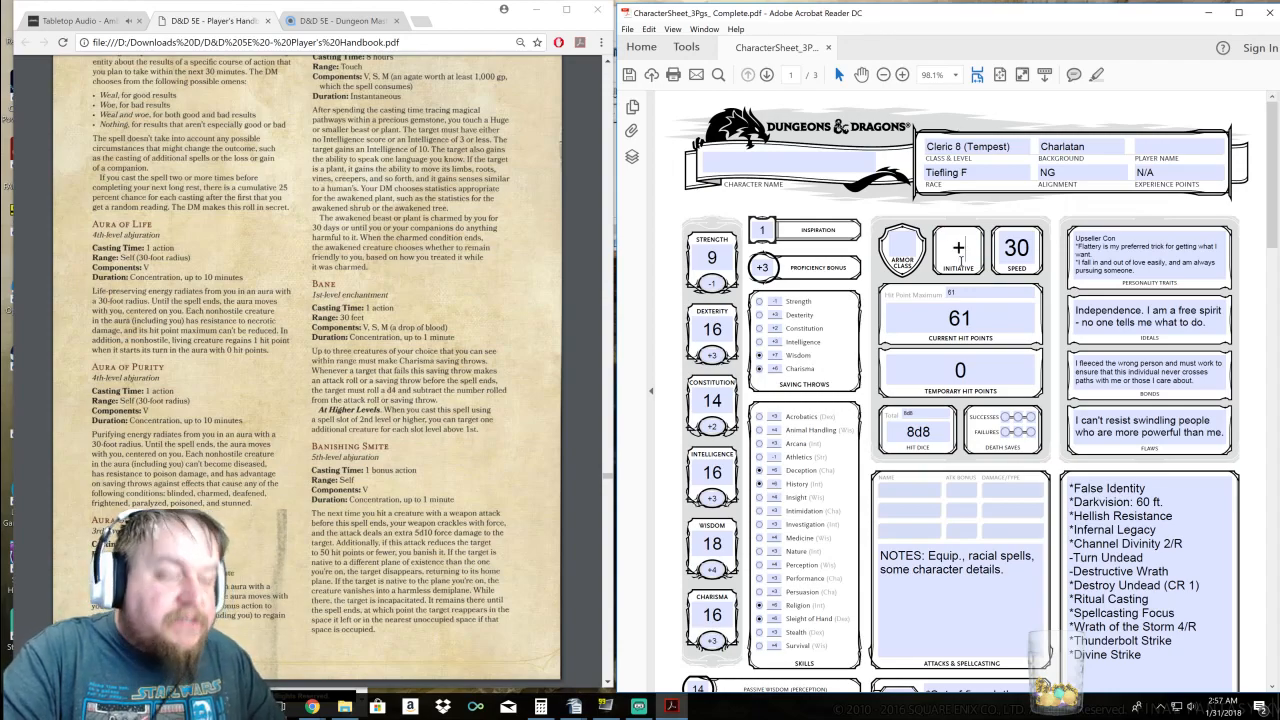
text(3)
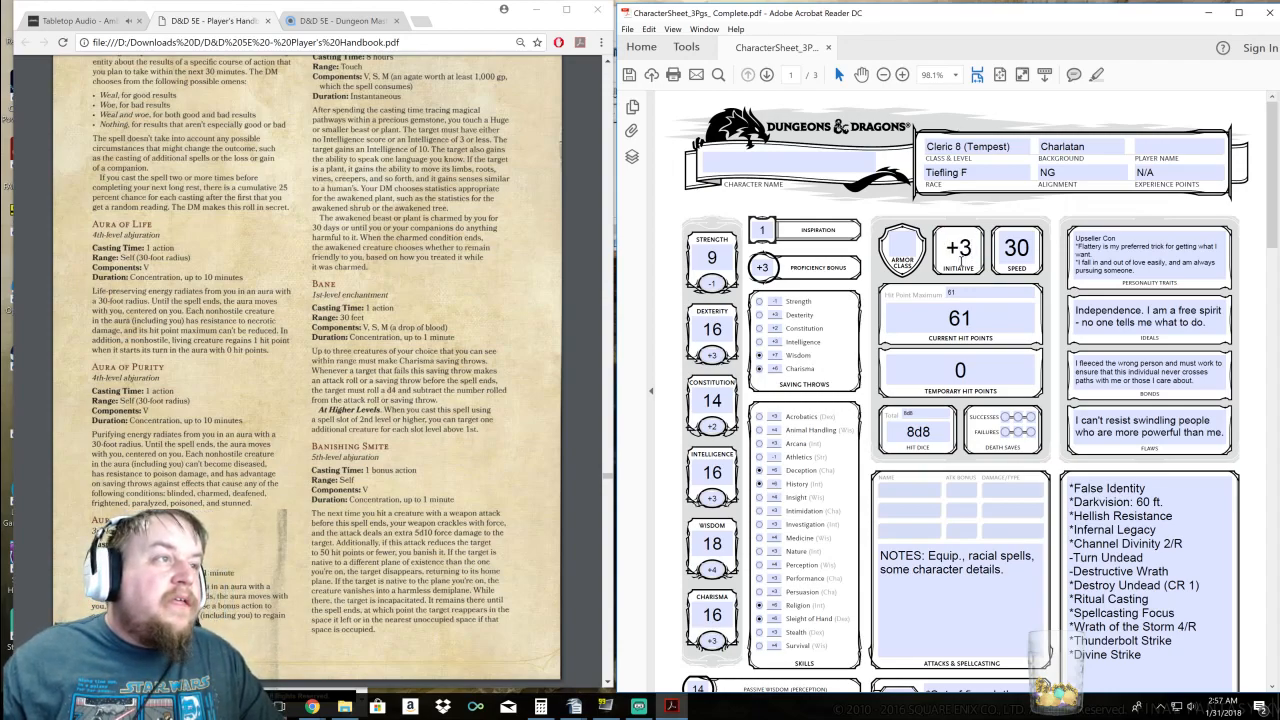
Enter "Ninja Cleric" as the character name on the sheet's first page
click(908, 243)
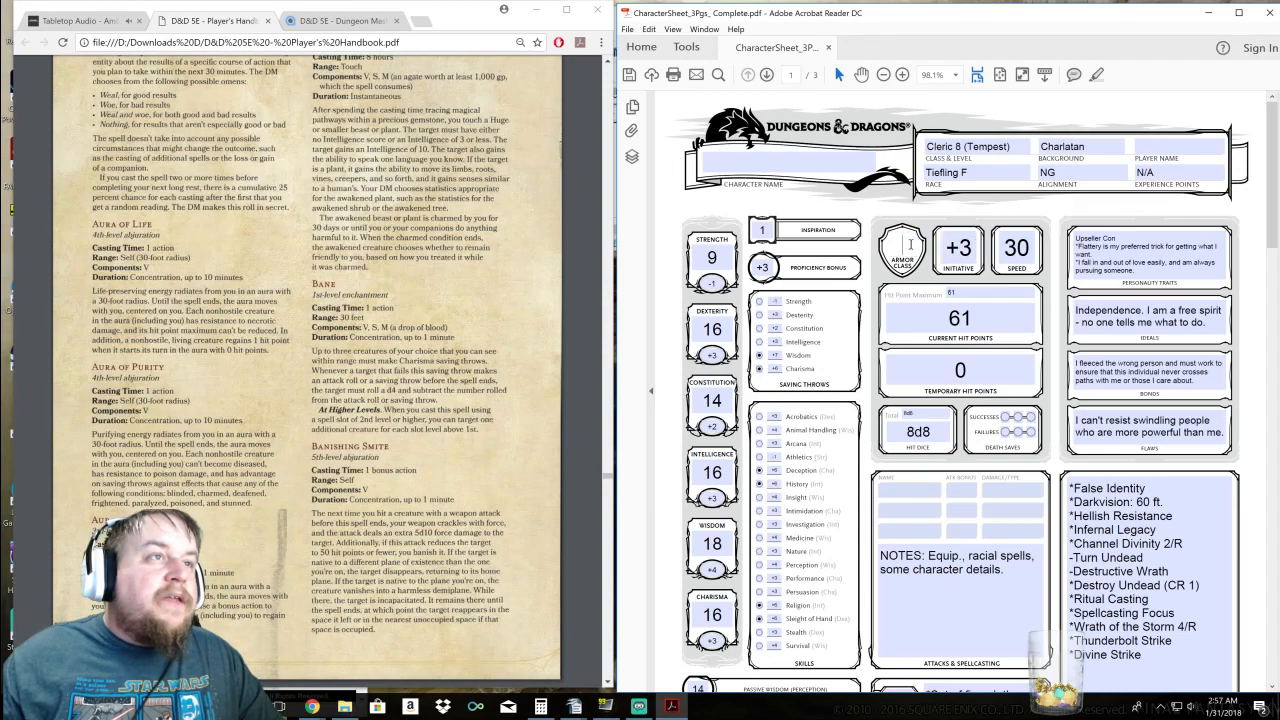
scroll(1028, 451, down, 5)
scroll(1028, 451, down, 12)
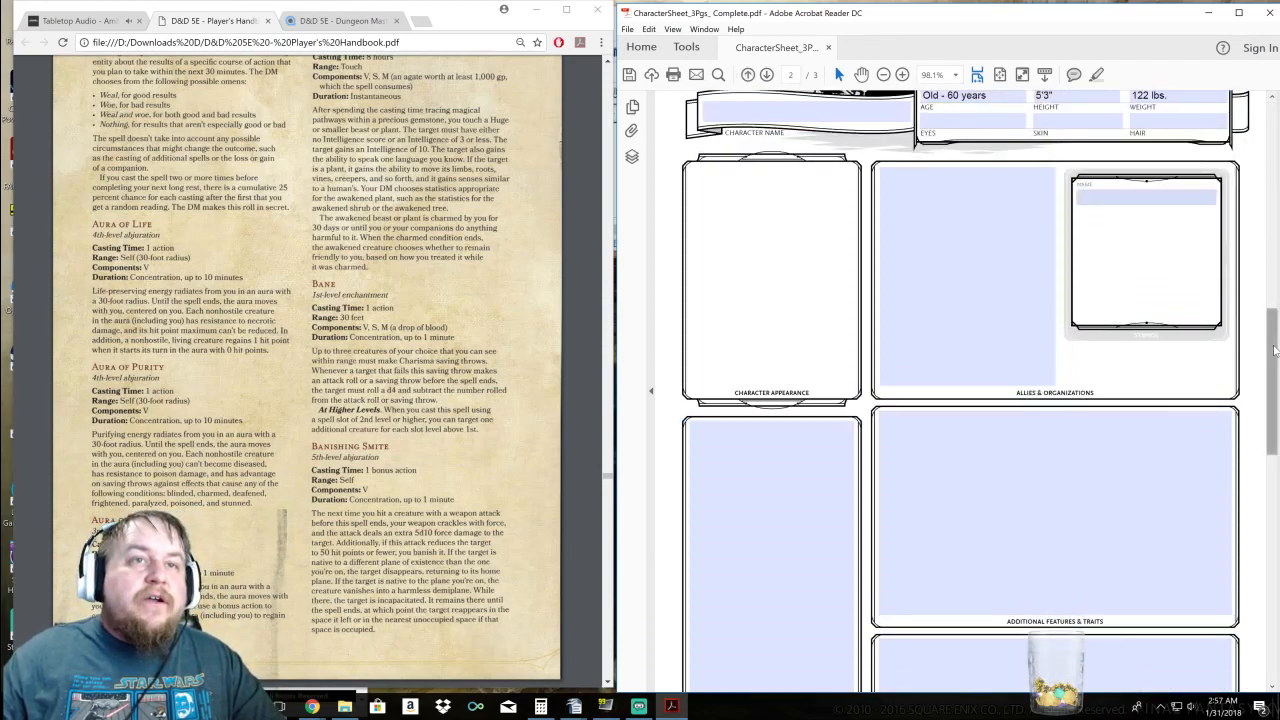
scroll(1000, 320, up, 15)
click(785, 167)
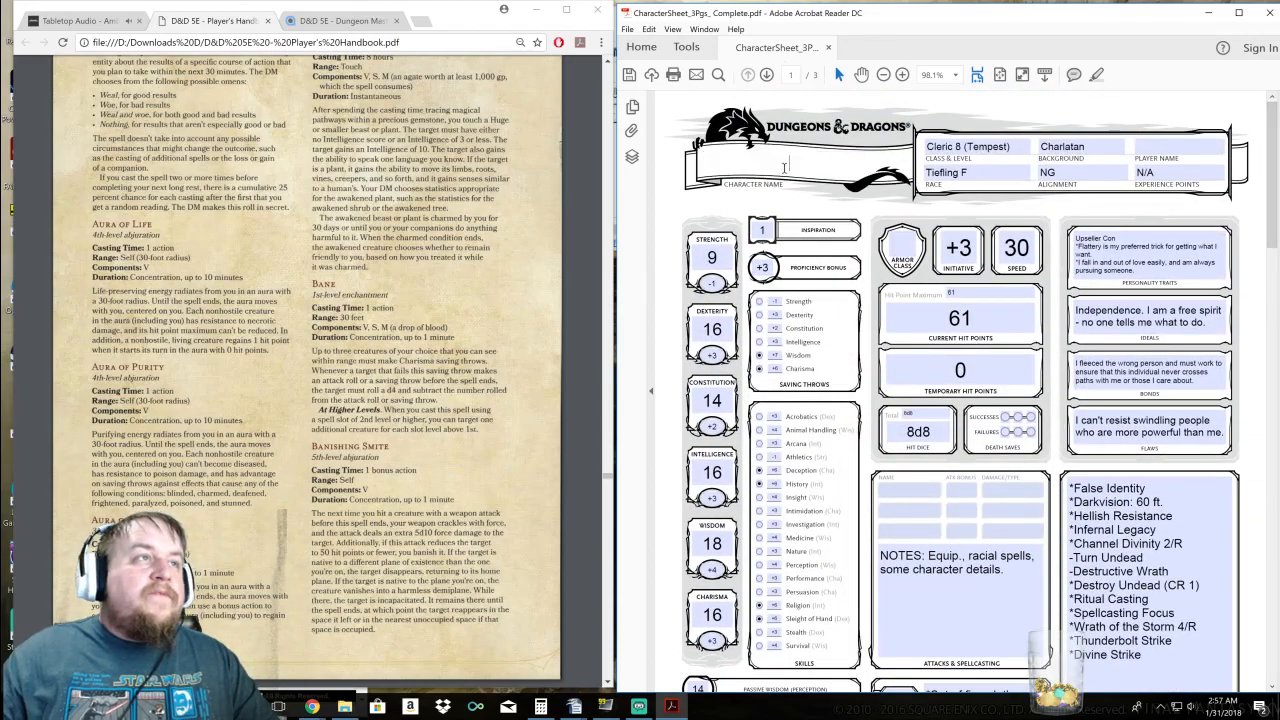
text(Ninj)
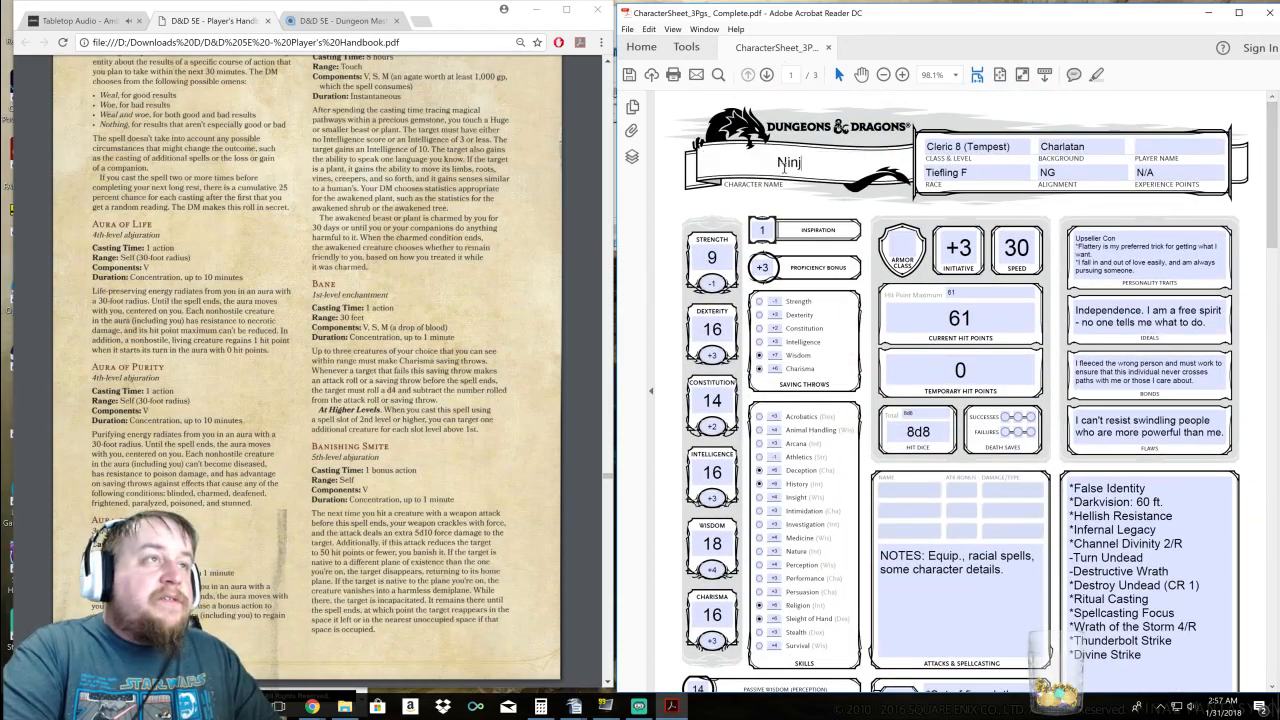
text(a Cleric)
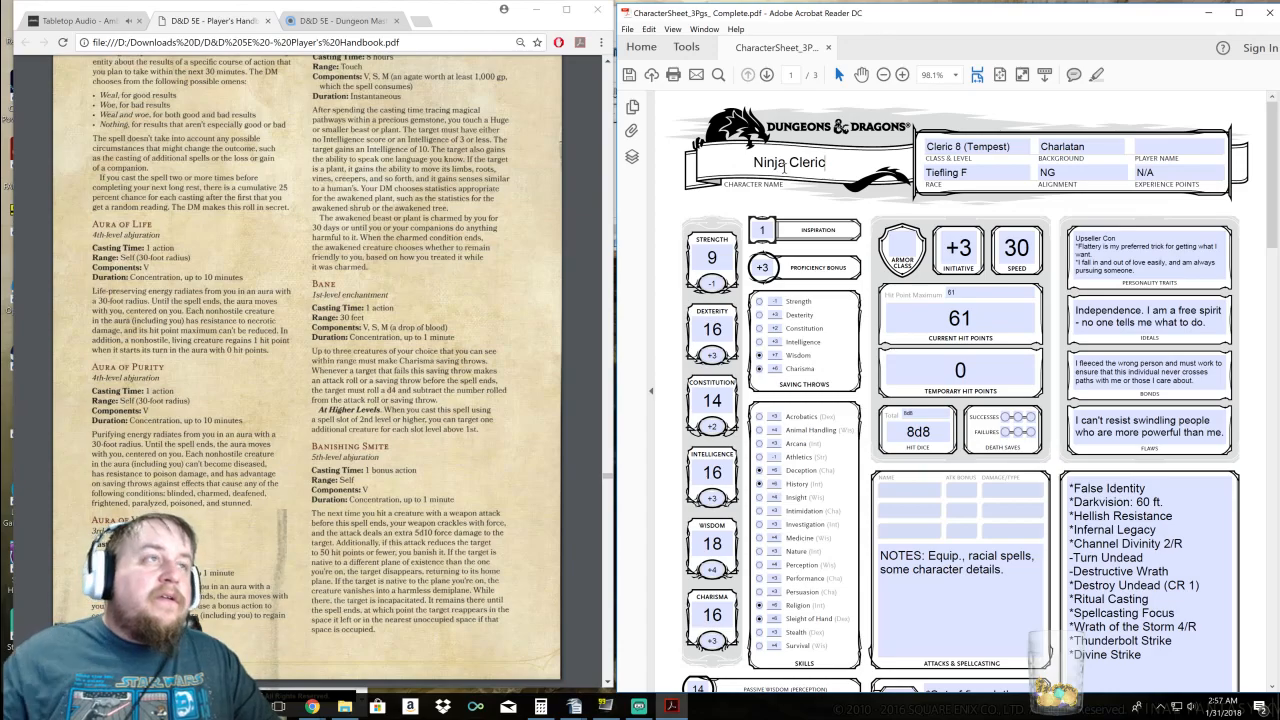
Append "(Aggro Trickster Spy)" after Ninja Cleric in the character name field
scroll(828, 163, down, 3)
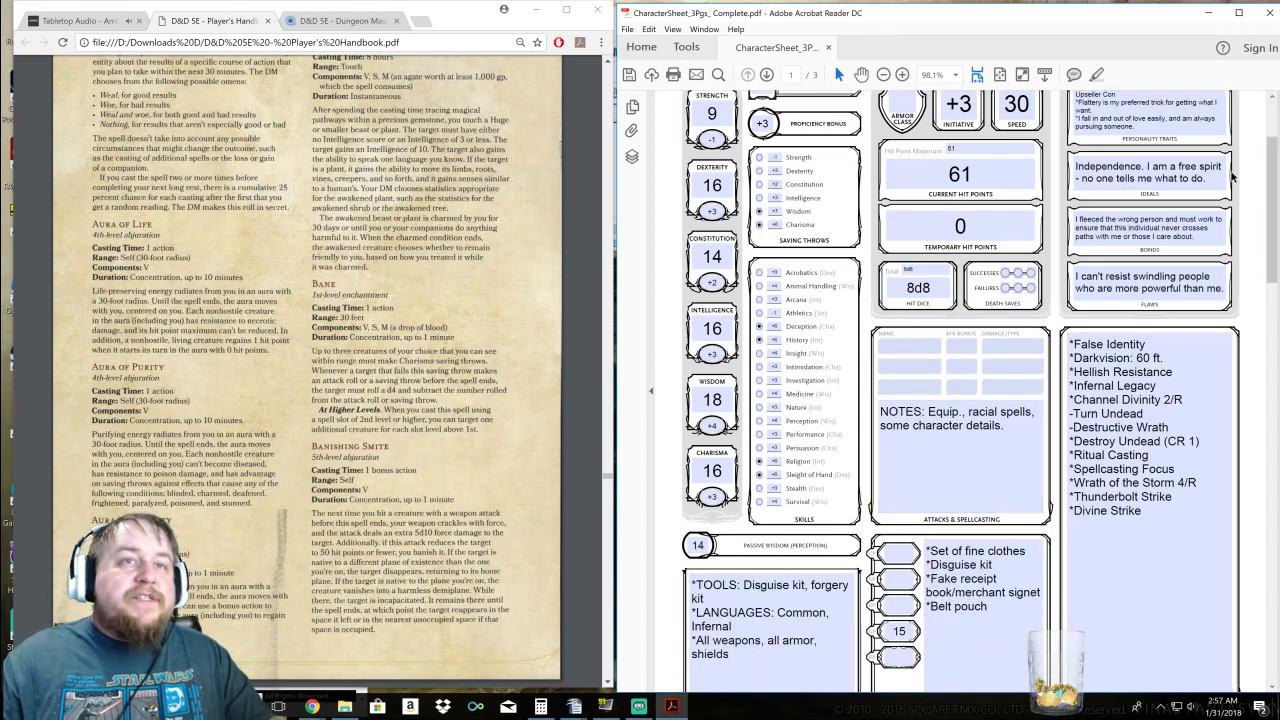
scroll(1272, 150, up, 3)
click(1162, 171)
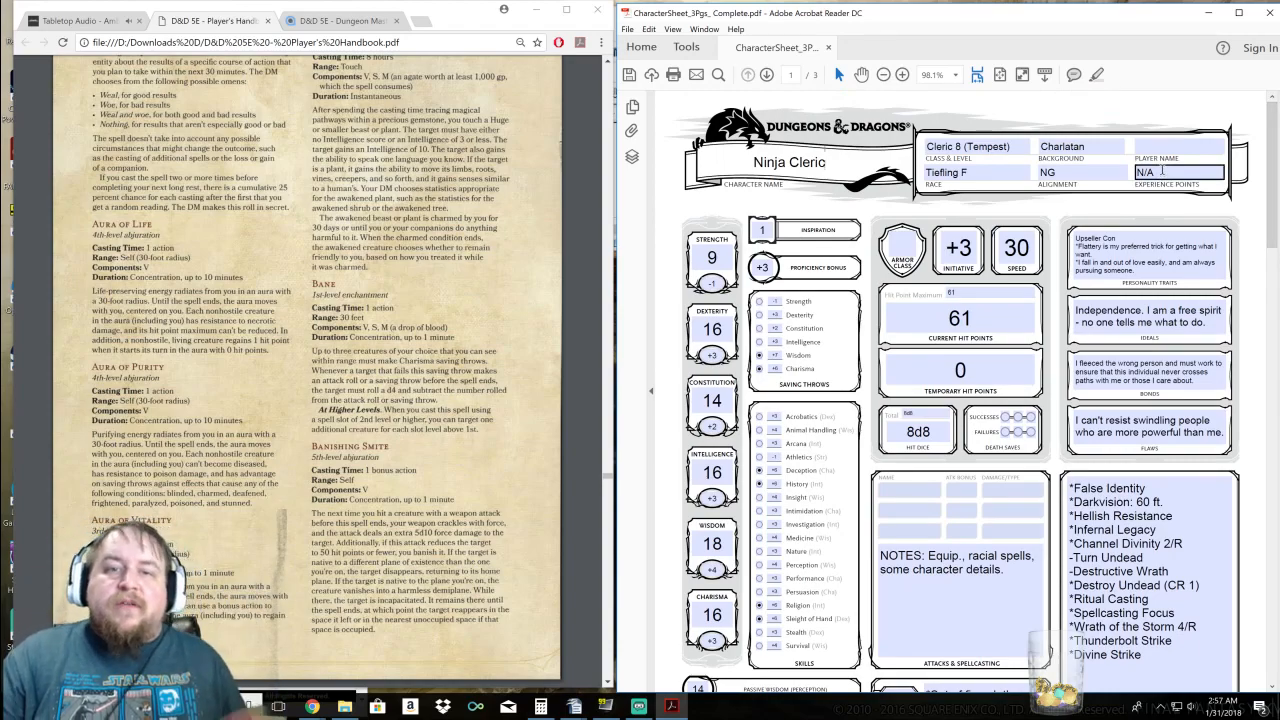
click(1178, 185)
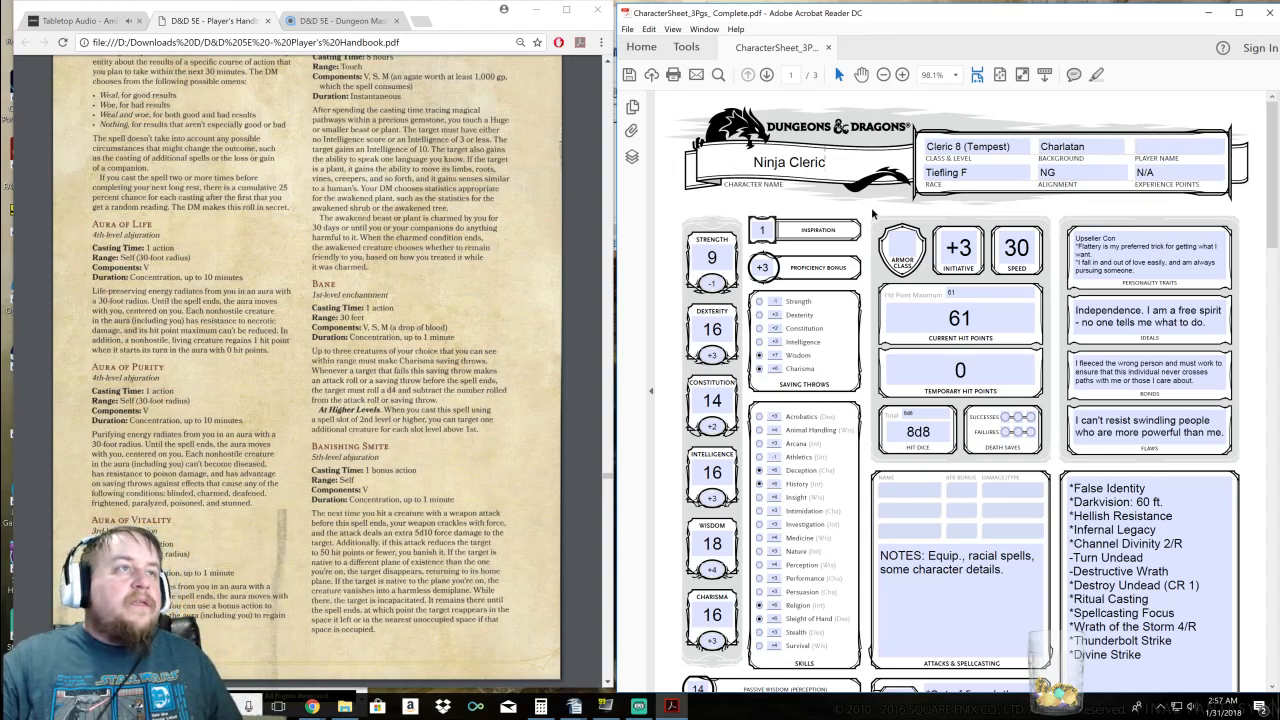
click(850, 167)
text((Aggro)
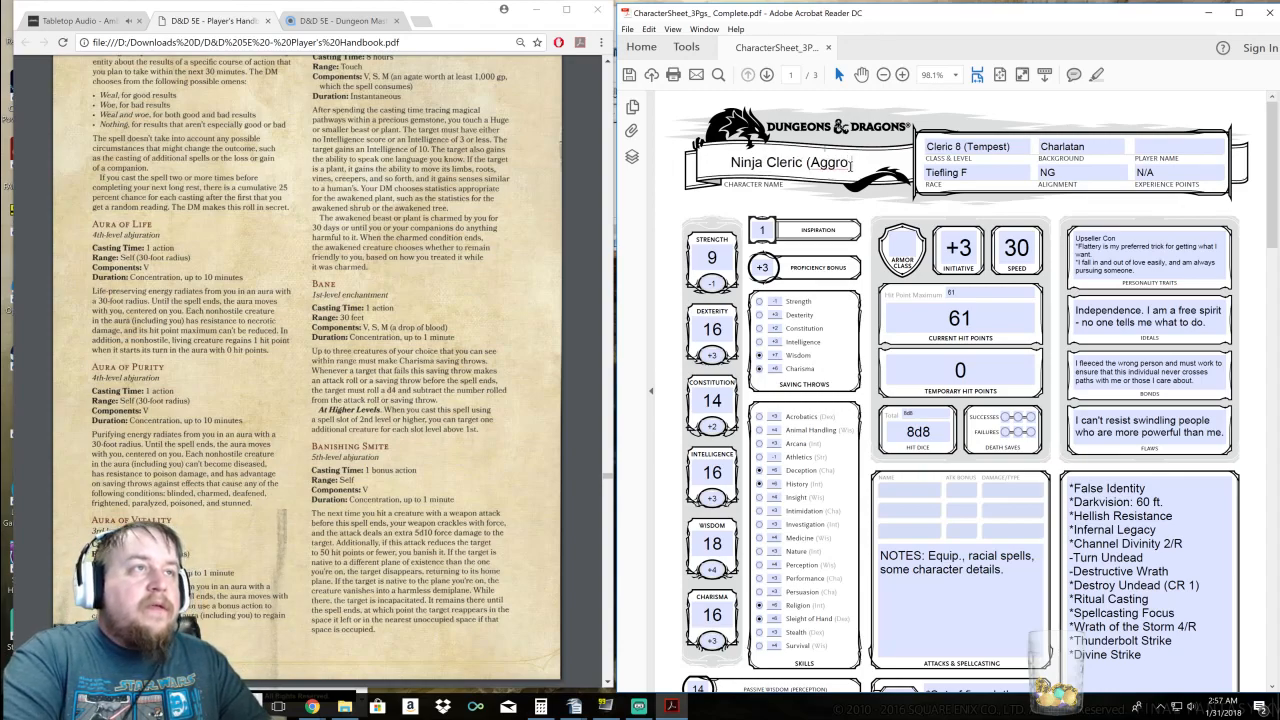
text( Trickst)
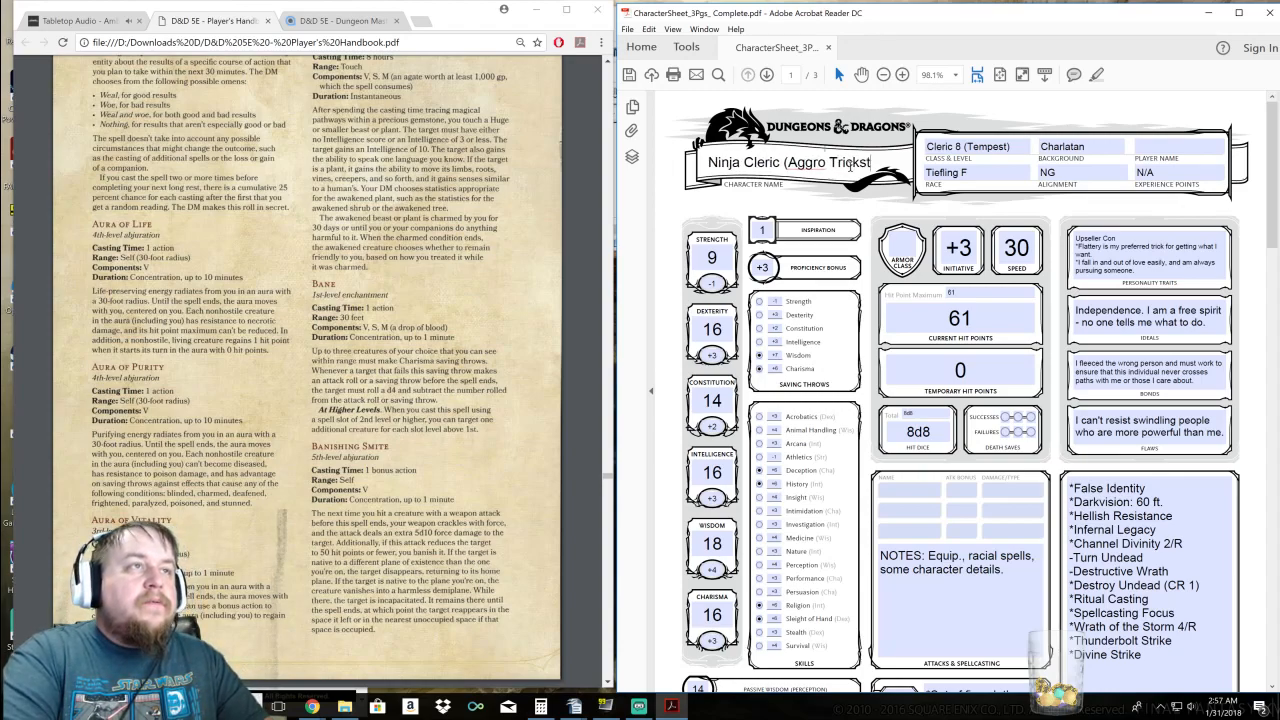
text(er Spy))
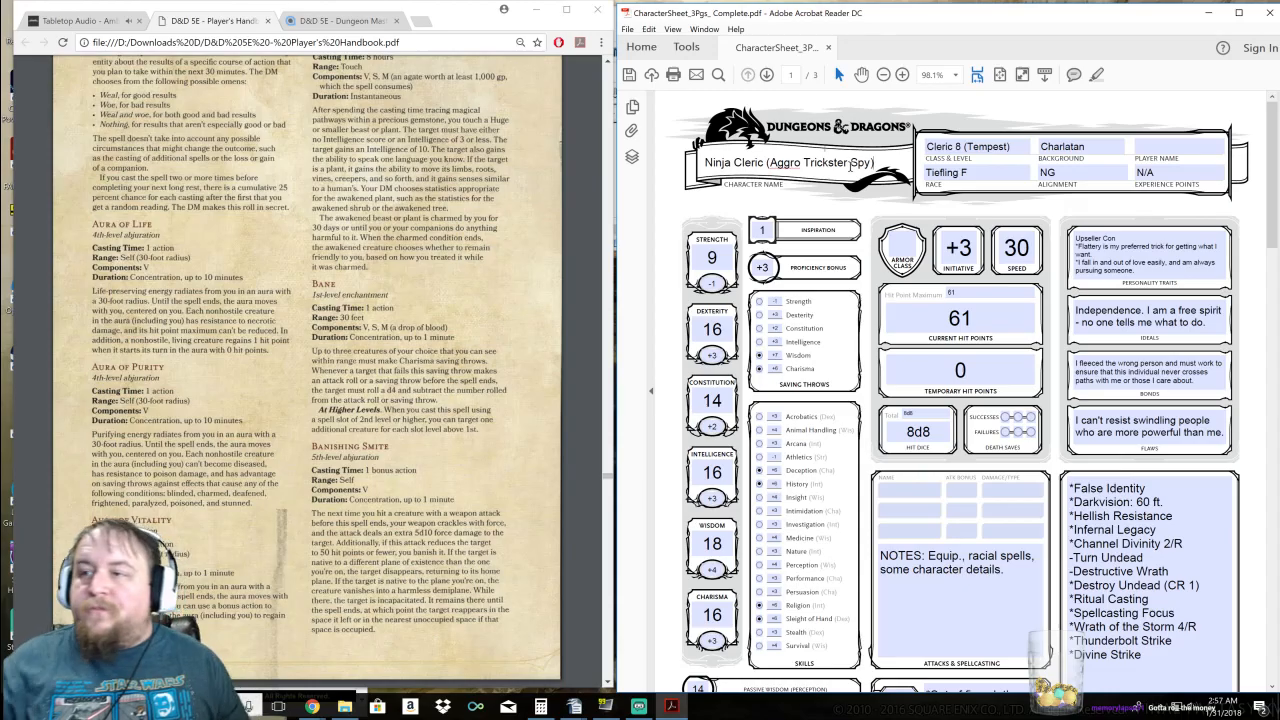
scroll(1027, 231, down, 2)
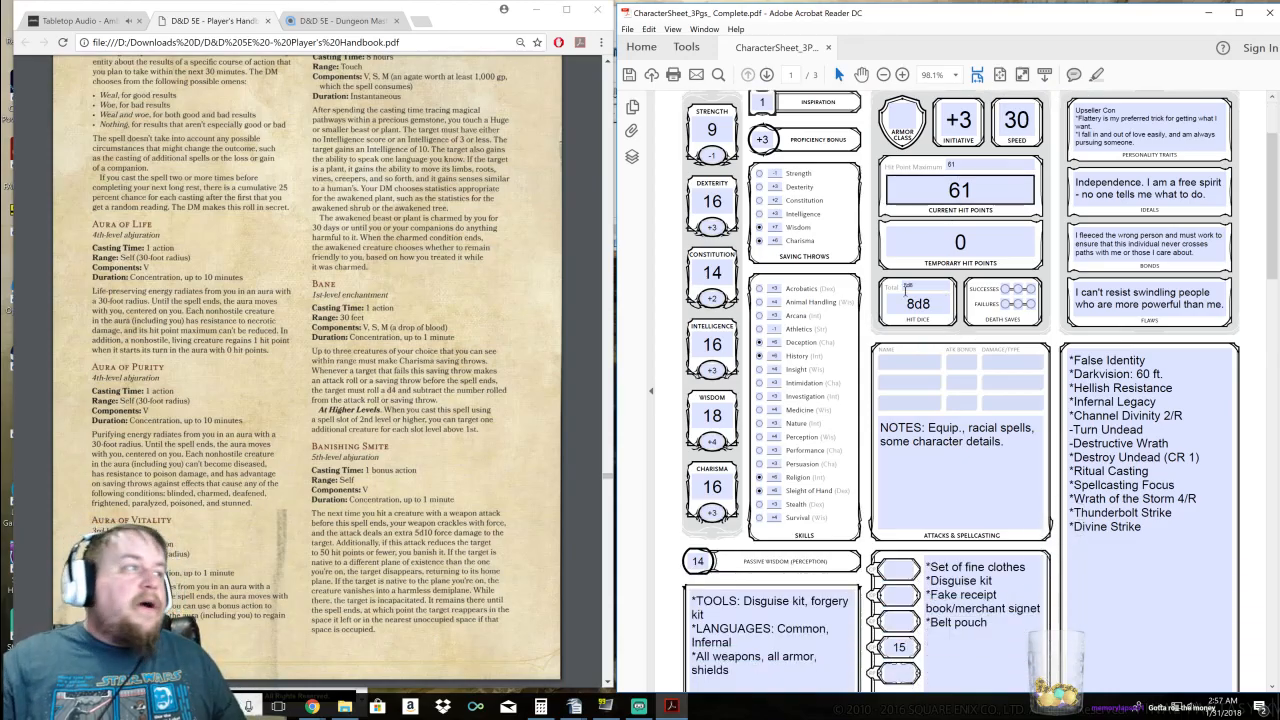
Extend the note in the Attacks & Spellcasting text area so it ends with "some character details, roll."
scroll(307, 370, up, 15)
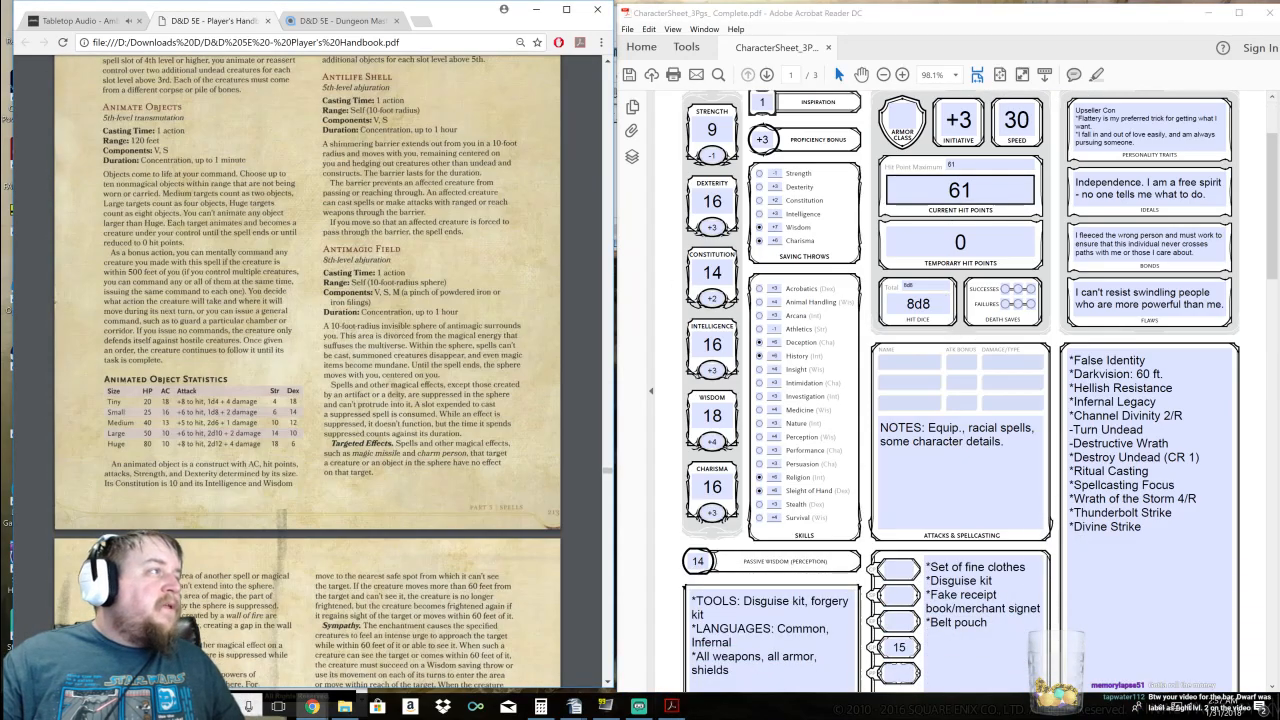
click(1017, 443)
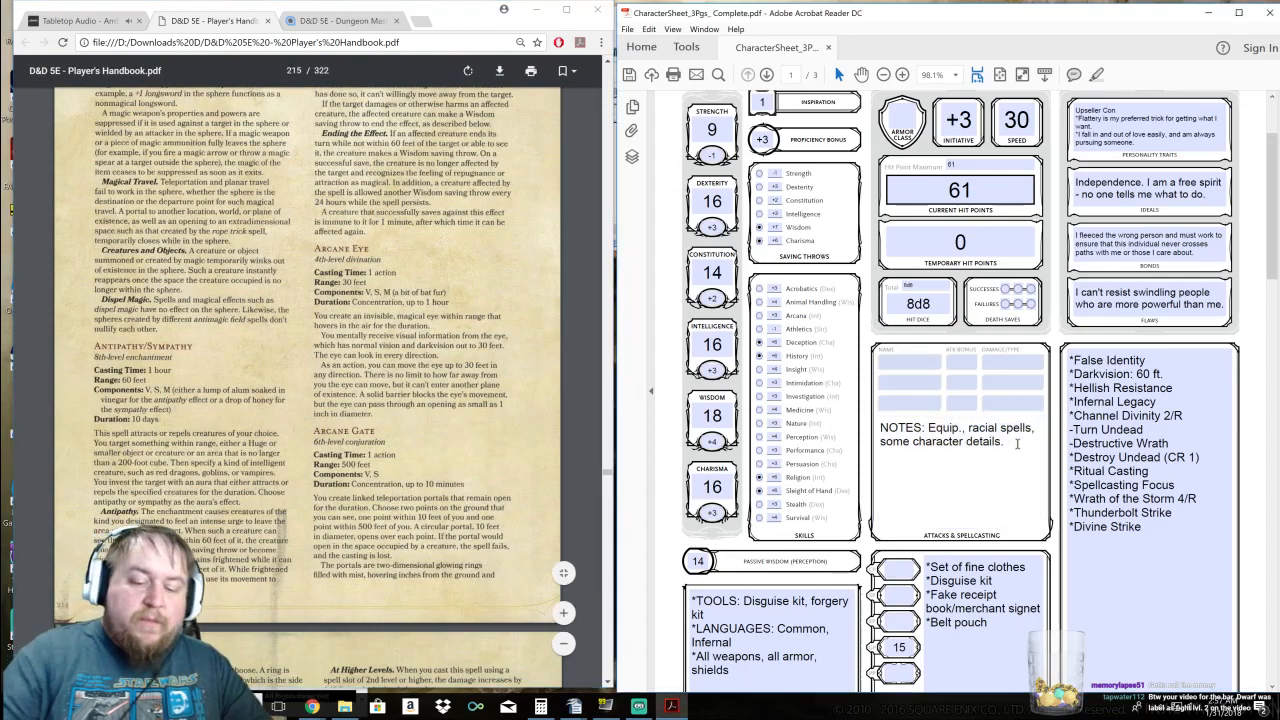
text(c)
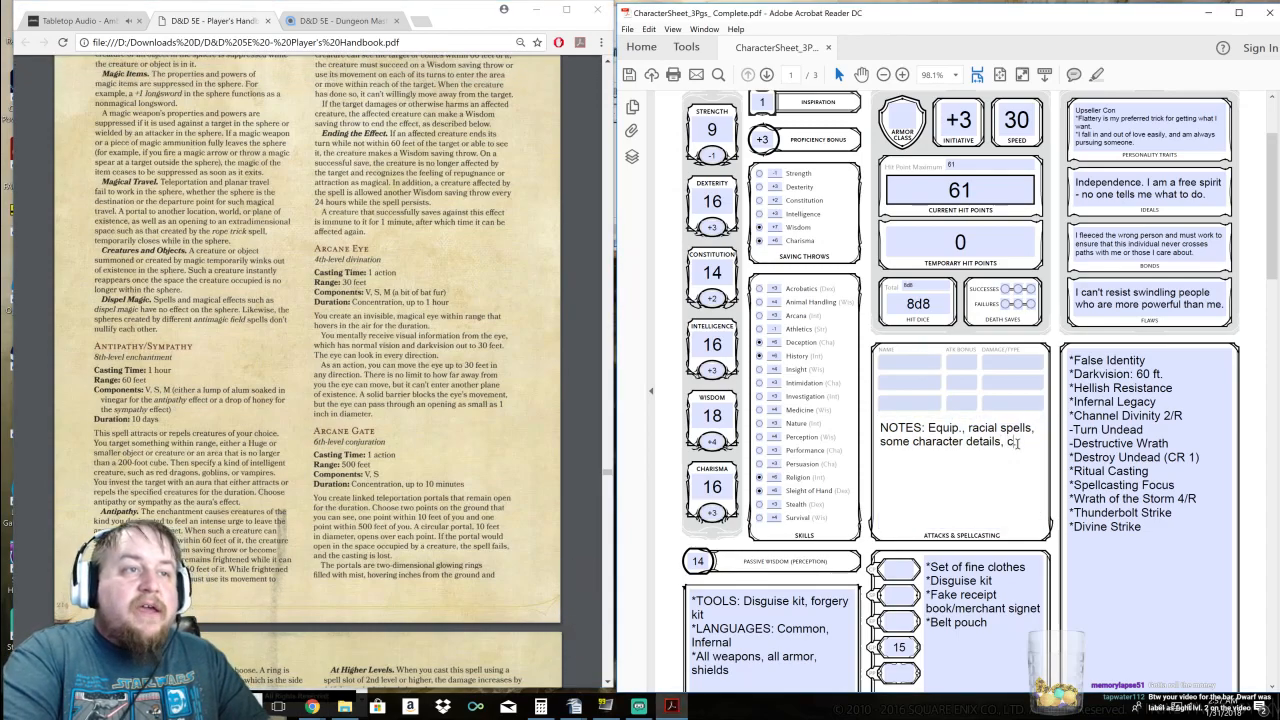
key(BackSpace)
text(roll.)
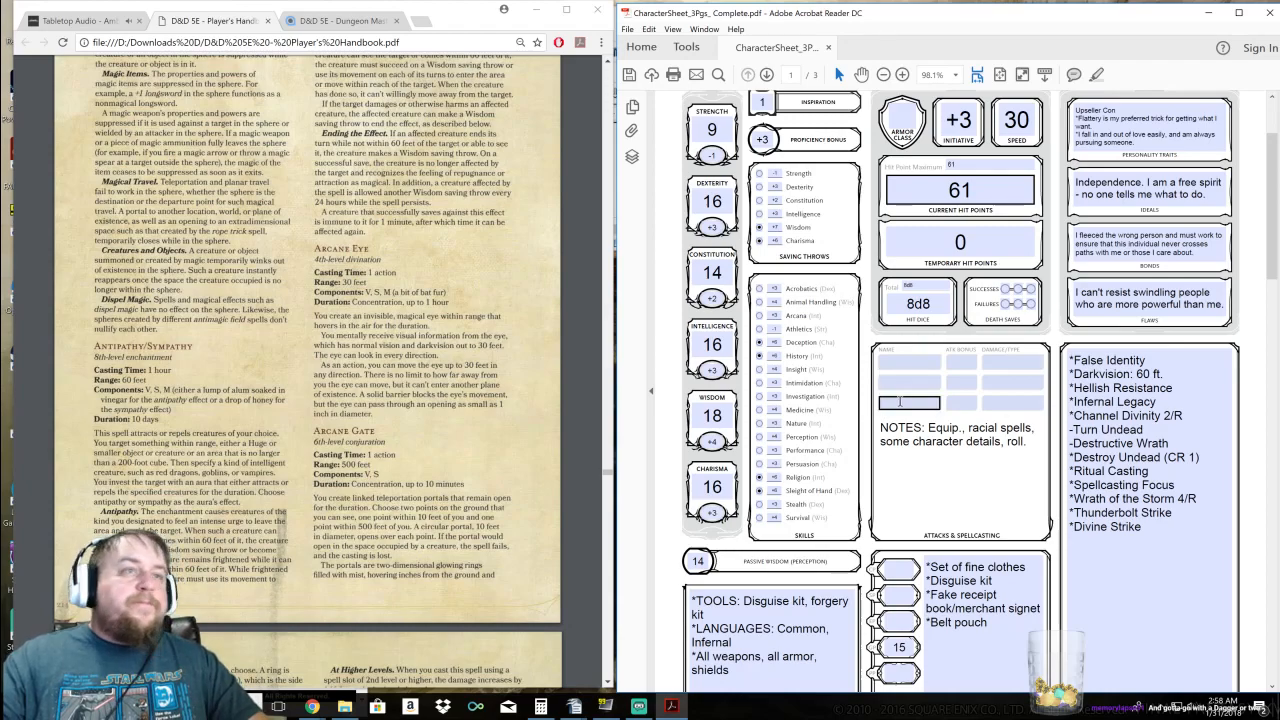
click(1187, 423)
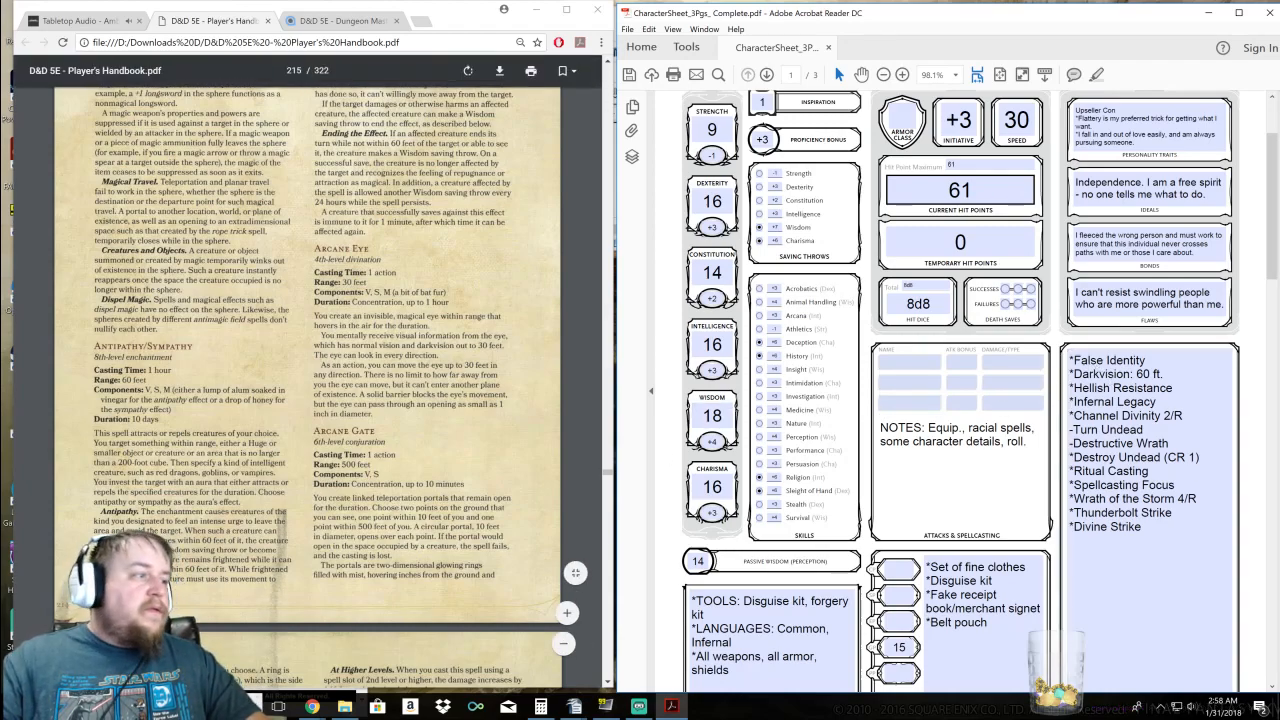
click(100, 21)
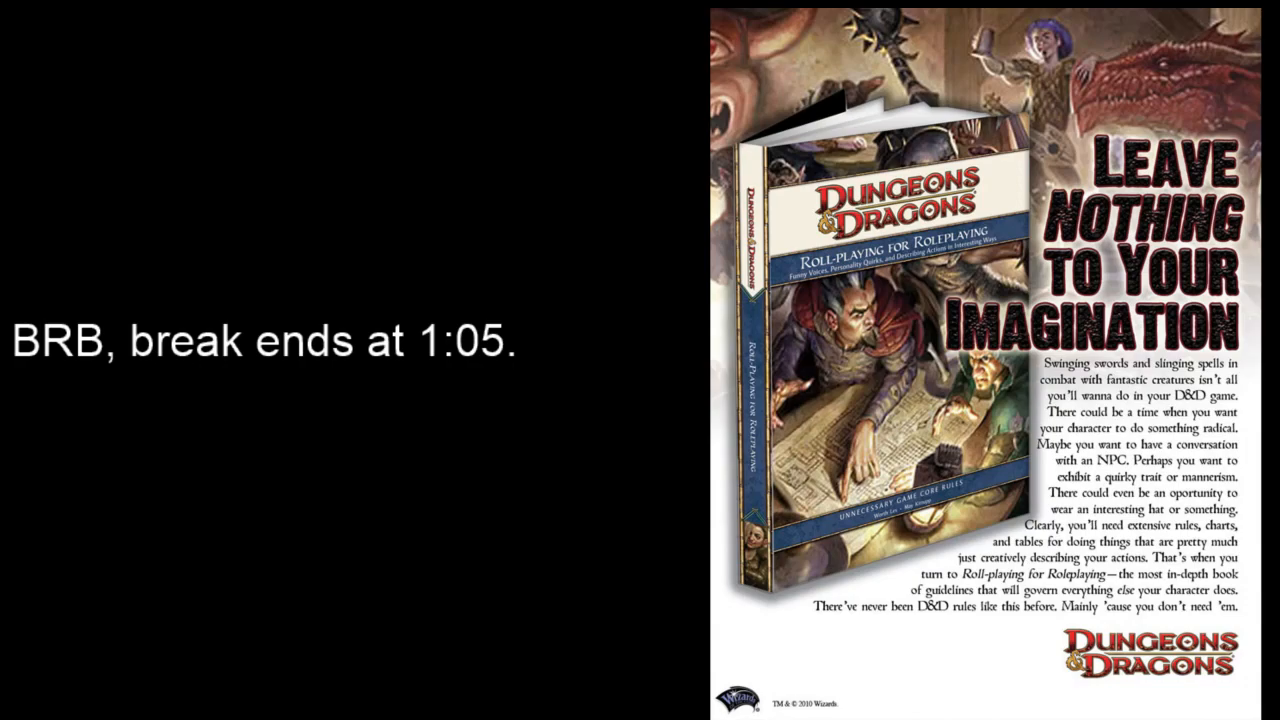
text(3)
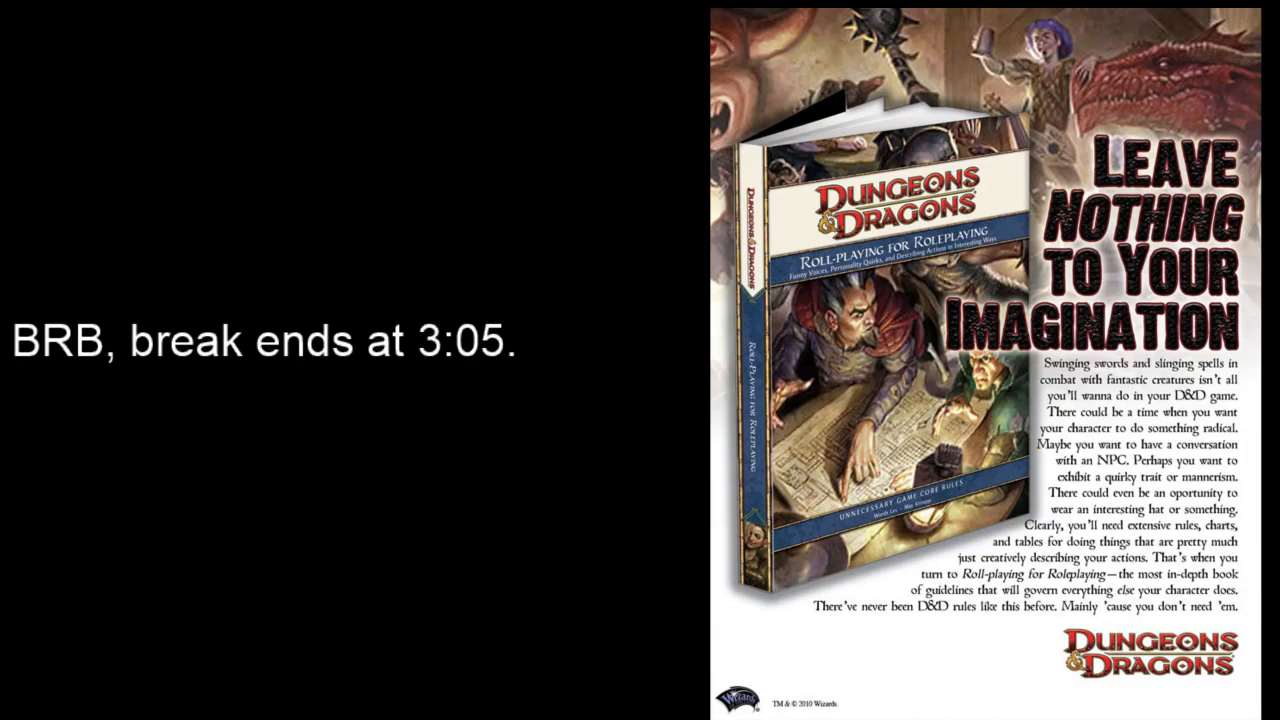